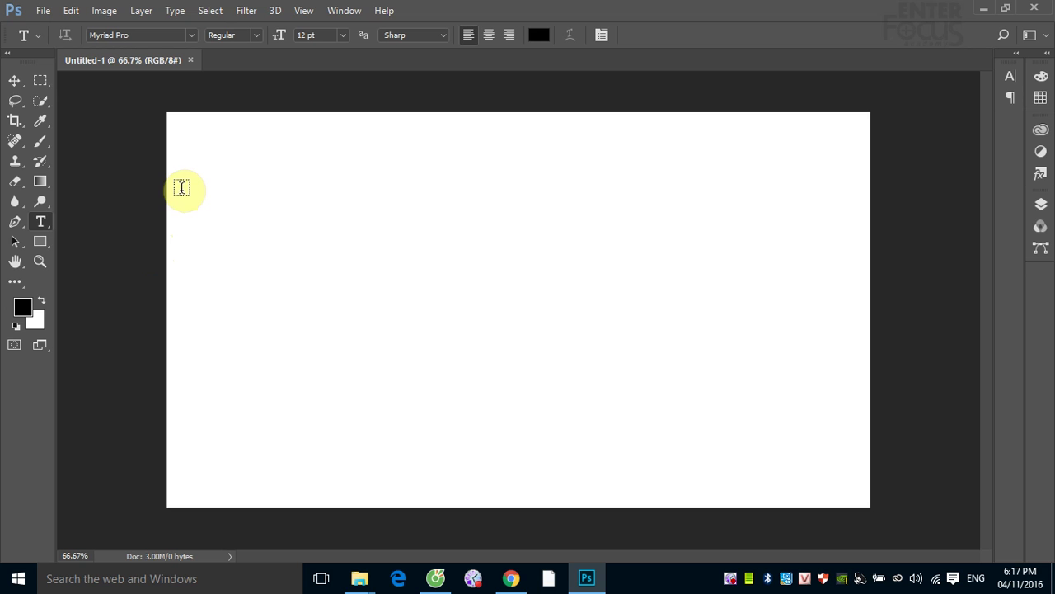
# - Set the type font to Lato, briefly trying Kaufmann BT first, and view Lato's style list
pyautogui.click(1040, 205)
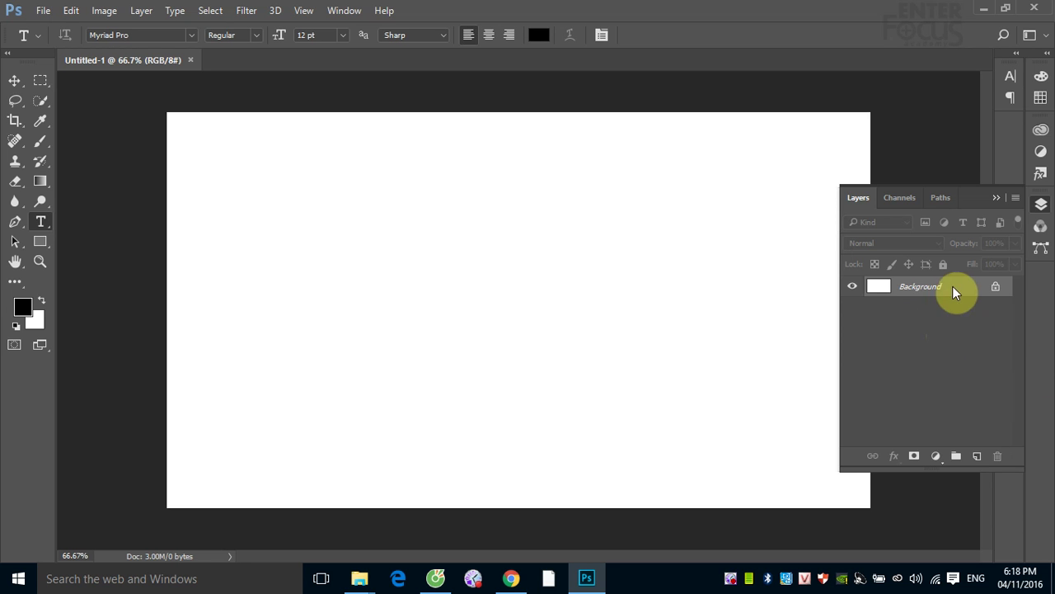
pyautogui.click(997, 200)
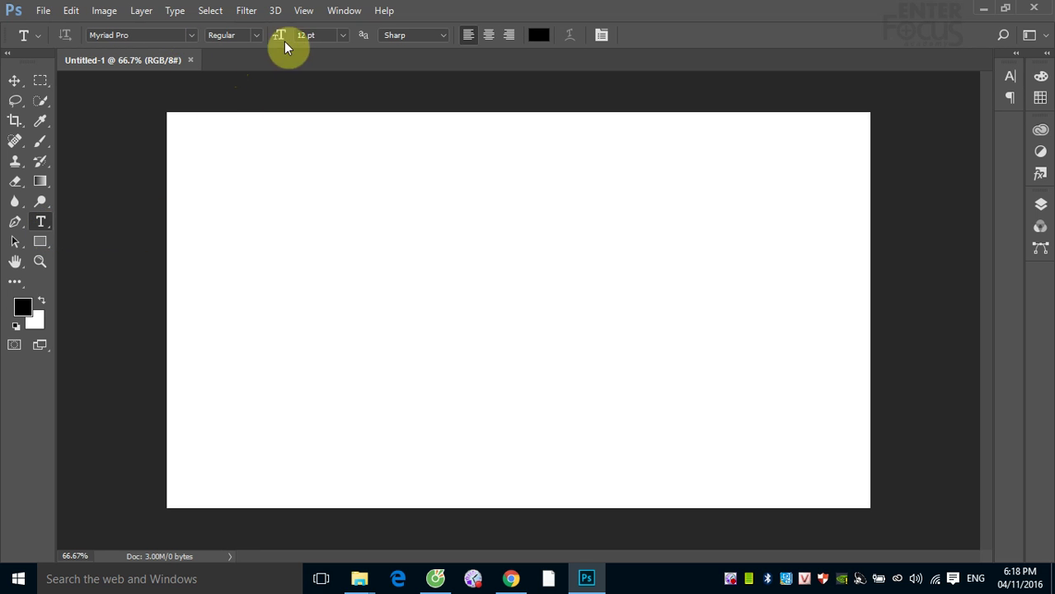
pyautogui.click(190, 35)
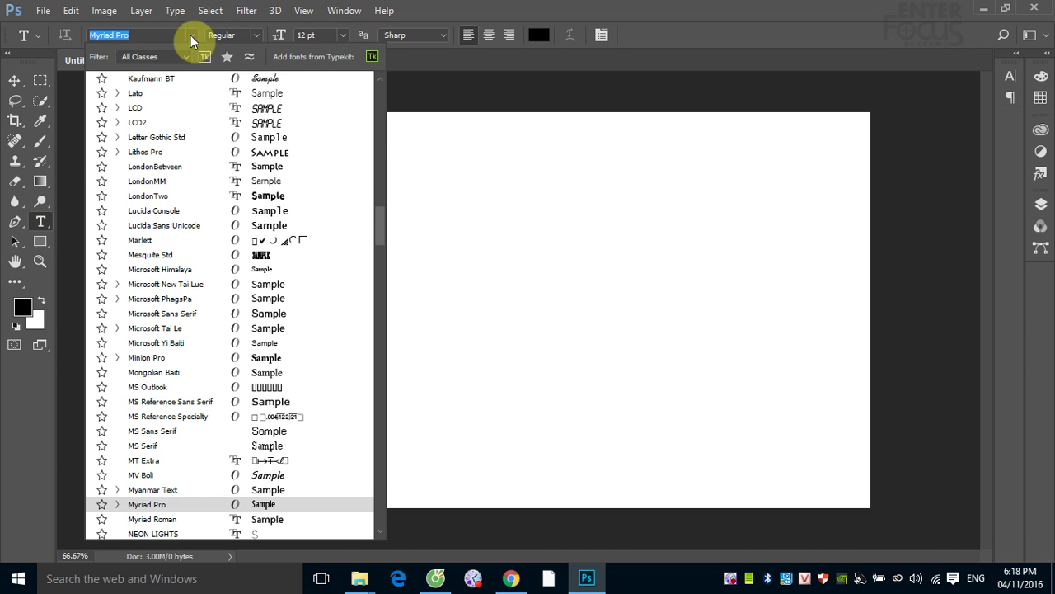
pyautogui.scroll(1, 206, 204)
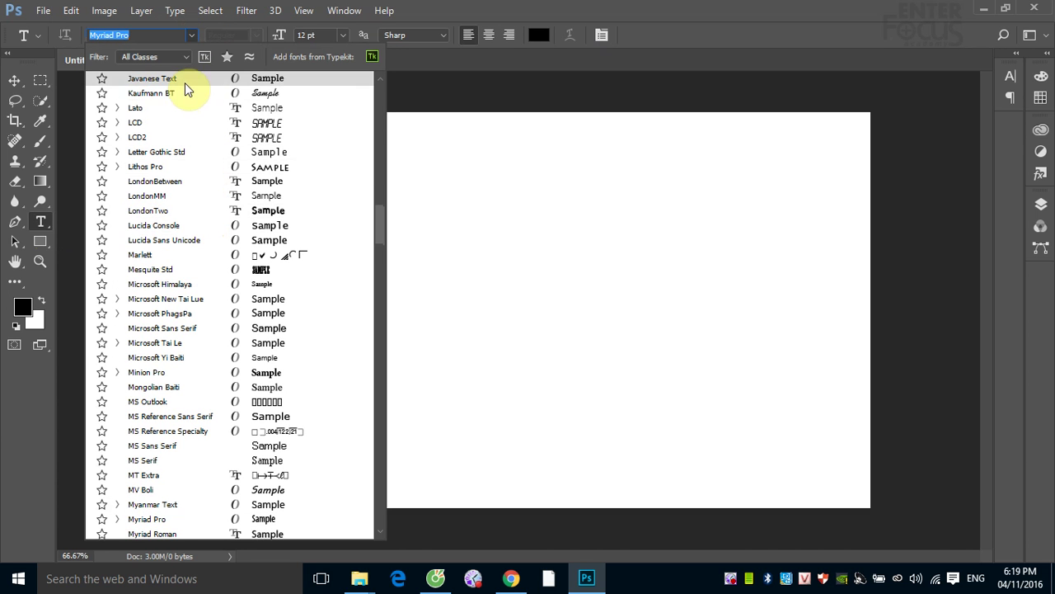
pyautogui.click(563, 10)
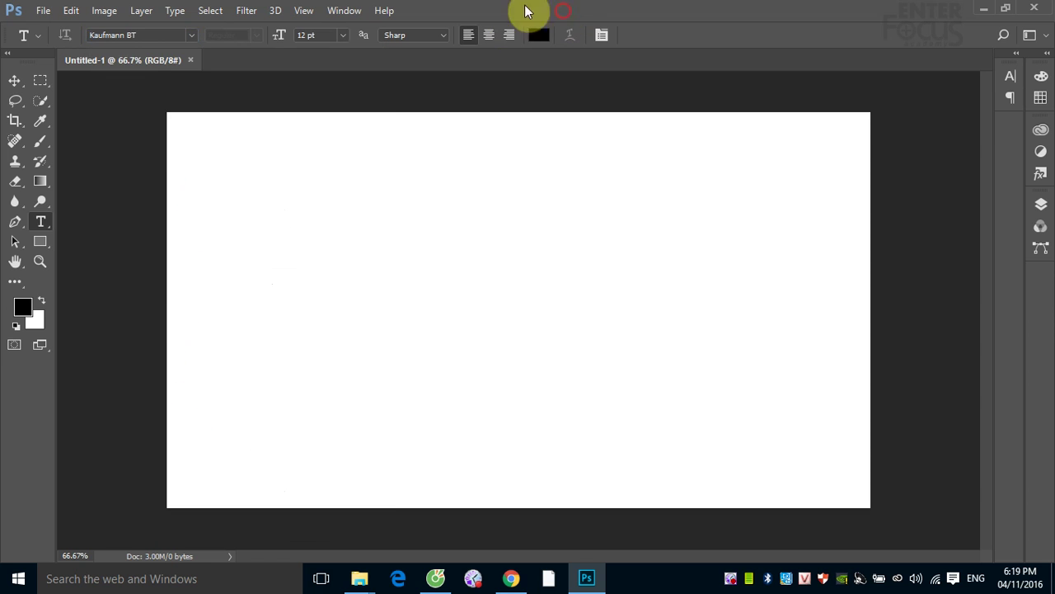
pyautogui.click(191, 36)
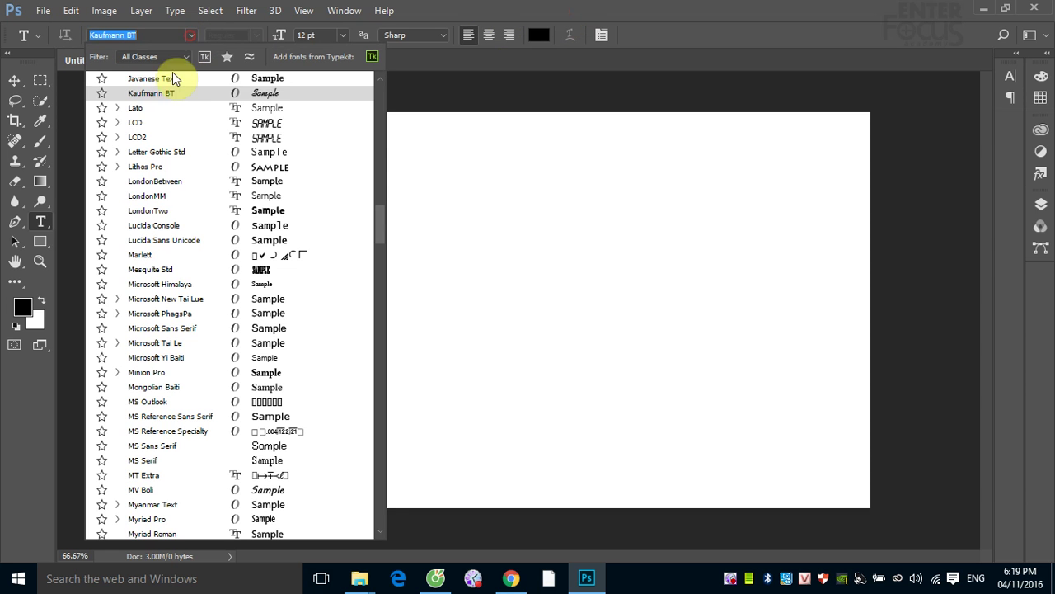
pyautogui.click(140, 107)
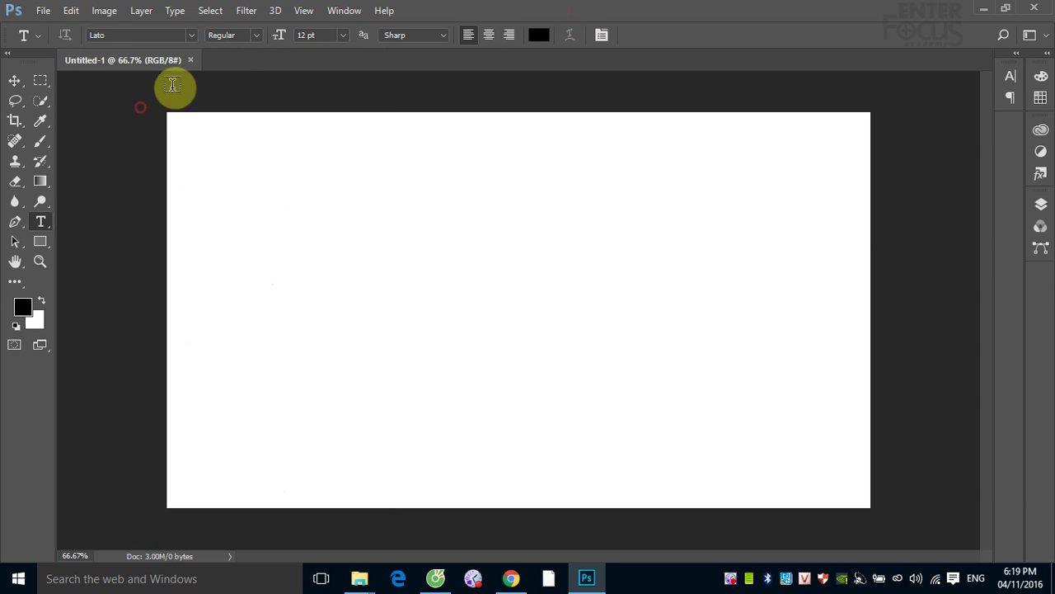
pyautogui.click(258, 33)
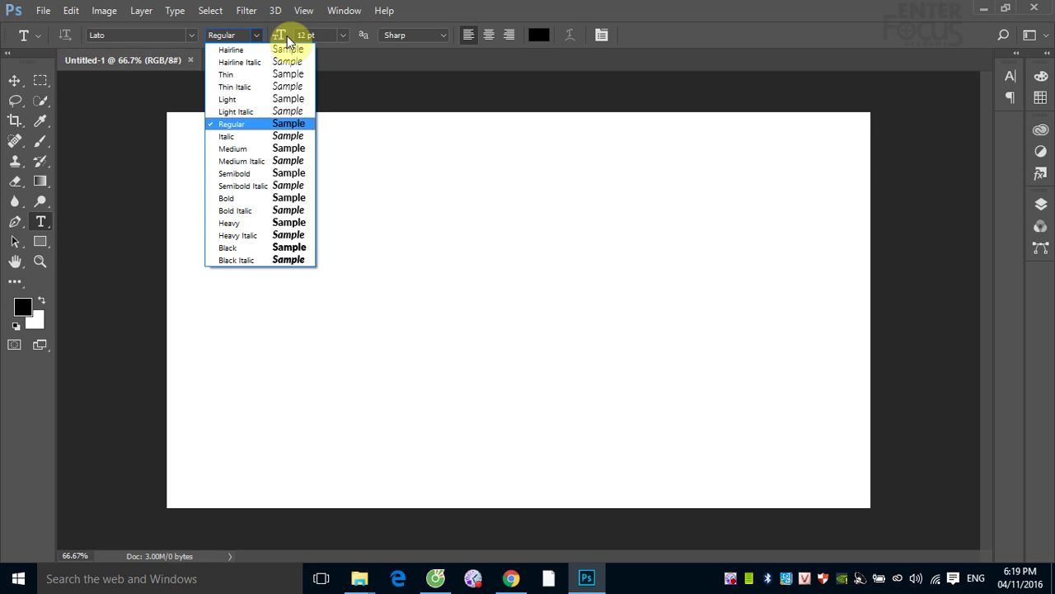
# - Keep Lato at Regular, select the 12 pt size field, and show the anti-aliasing methods
pyautogui.click(438, 8)
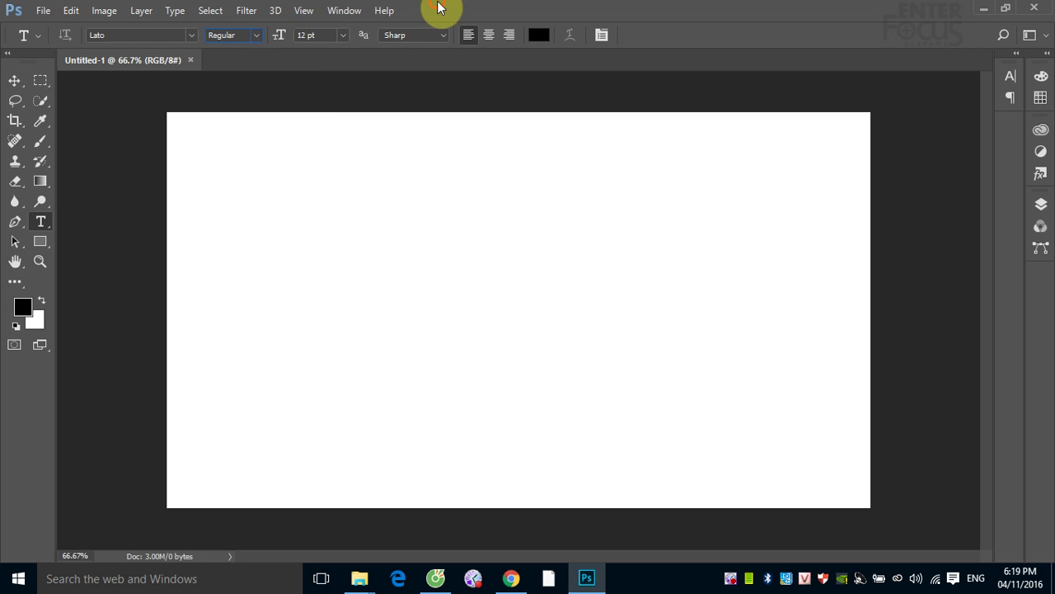
pyautogui.click(308, 34)
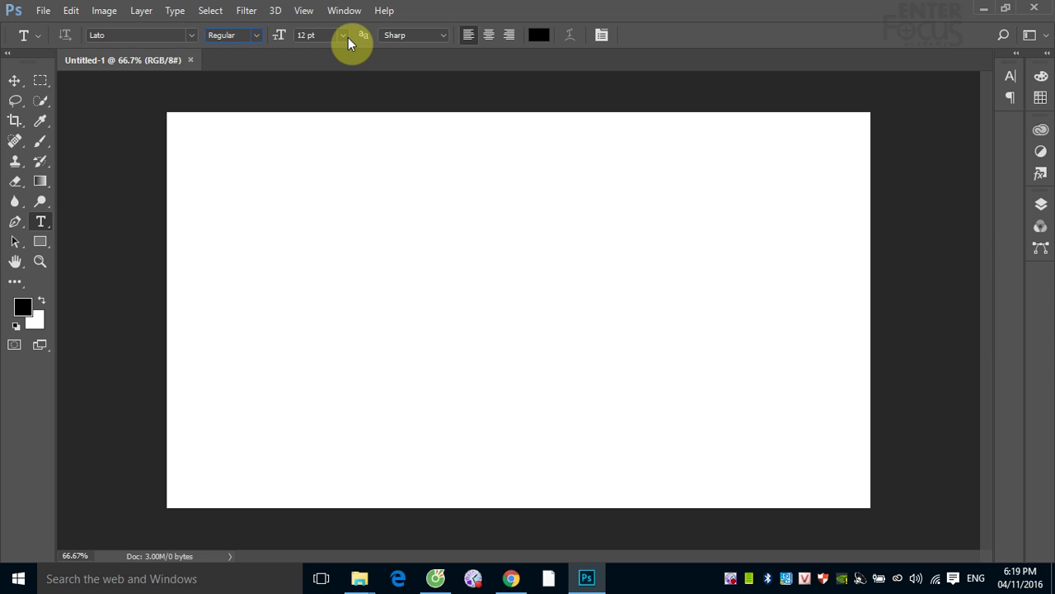
pyautogui.click(442, 39)
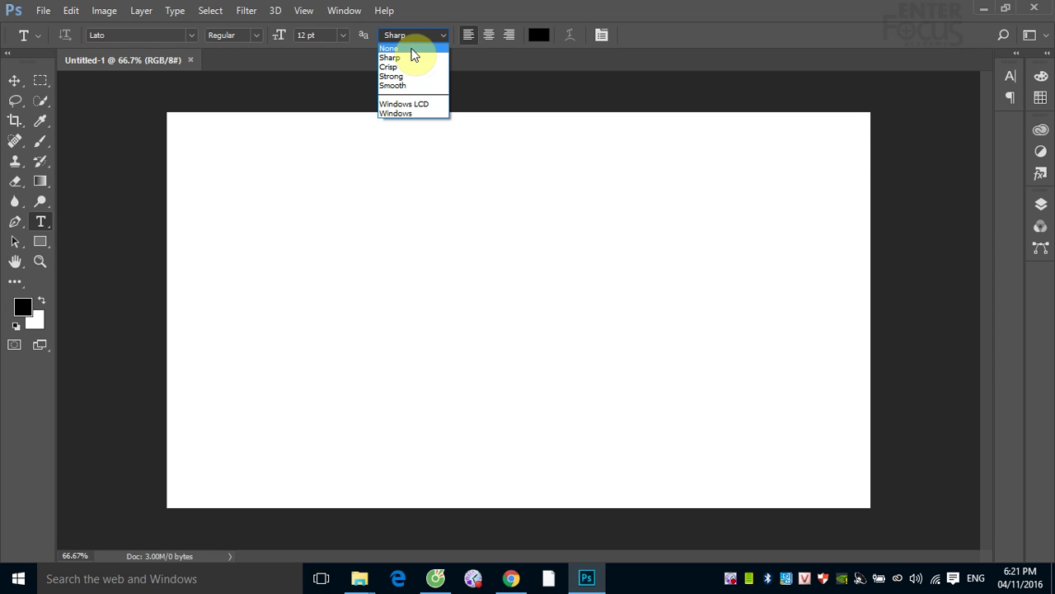
# - Dismiss the anti-aliasing list with Sharp still selected
pyautogui.click(705, 40)
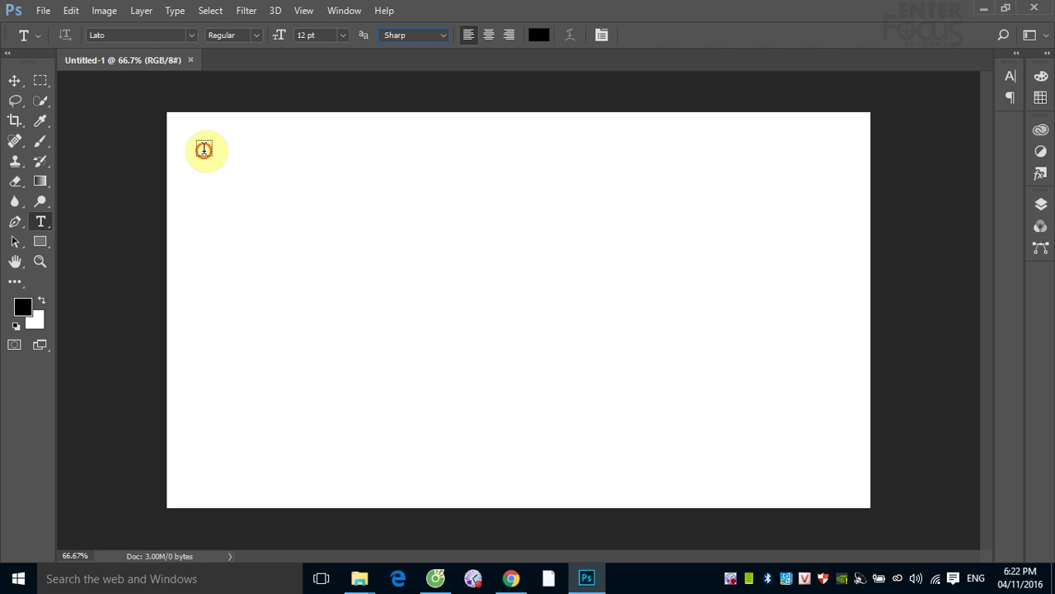
# - Place a point-text insertion point near the canvas's top-left and zoom in around it
pyautogui.click(204, 148)
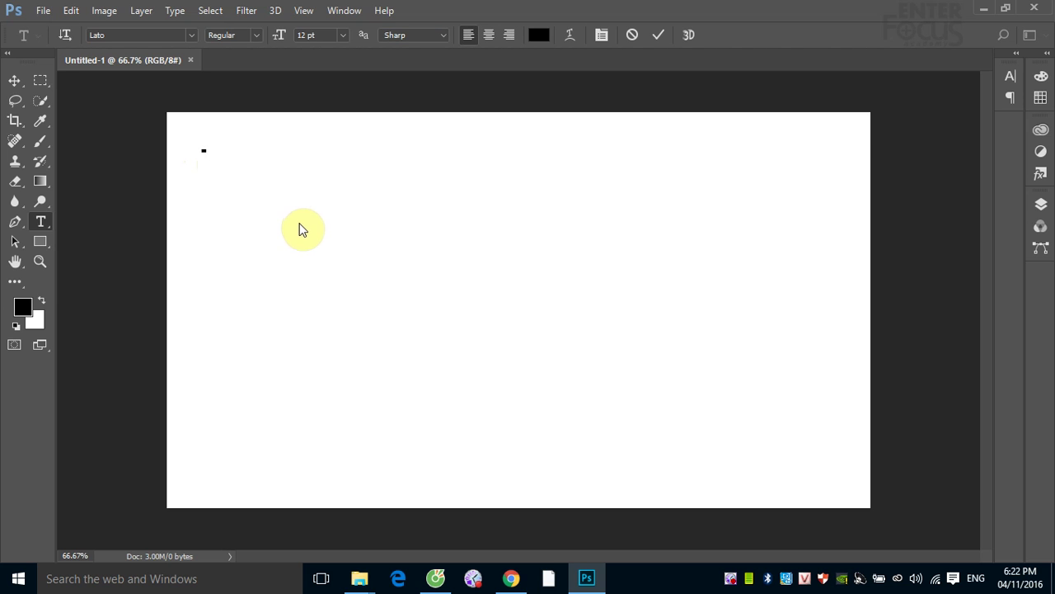
pyautogui.moveTo(181, 130); pyautogui.dragTo(255, 193)
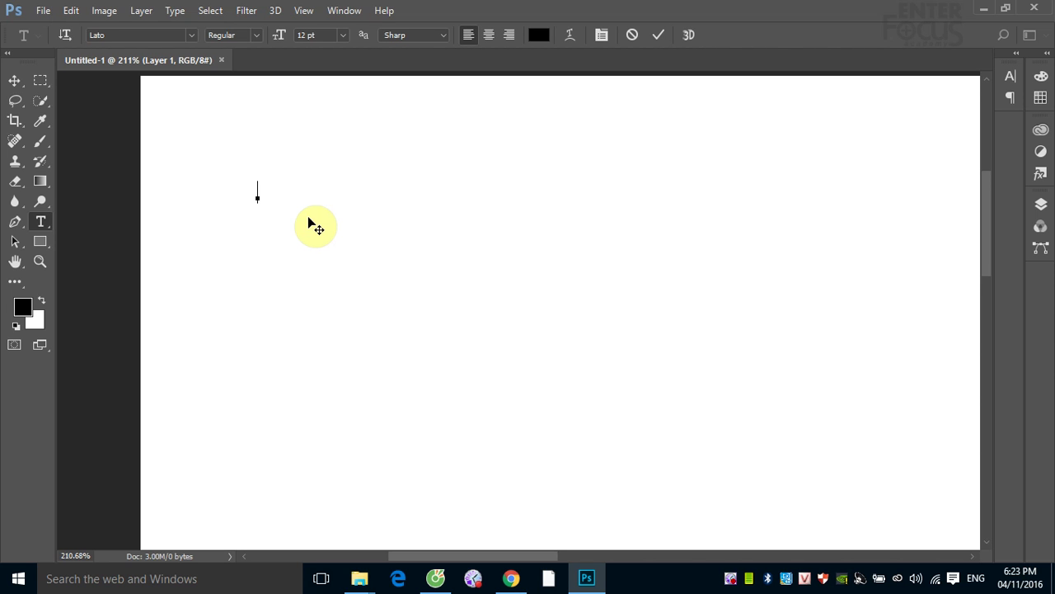
# - Type a line of random placeholder text in Lato Regular 12 pt and commit it
pyautogui.write('dsfvduhus')
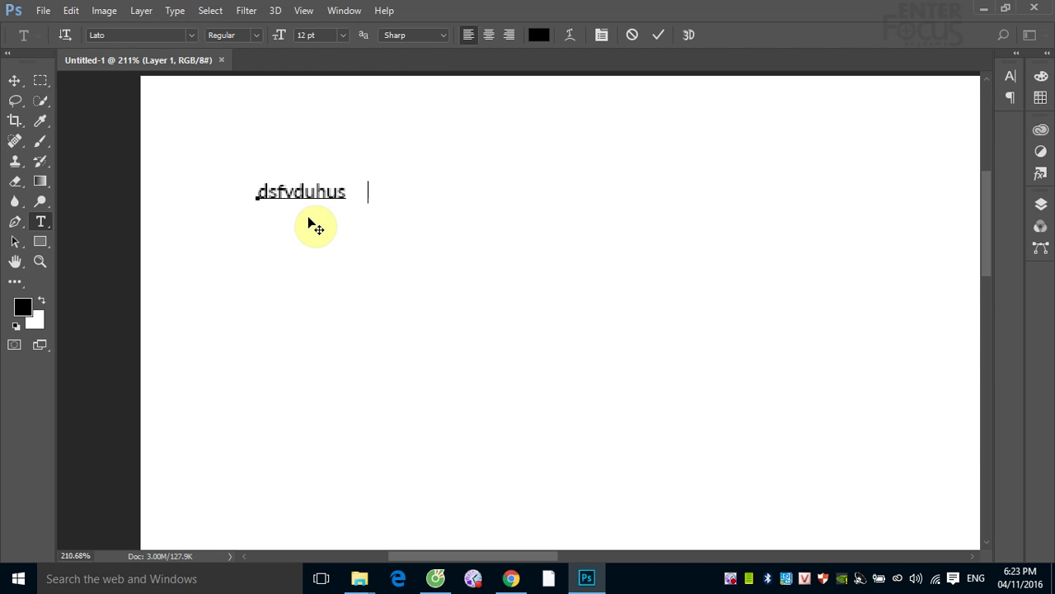
pyautogui.write('dosdjsijg kfdjh fd                   ')
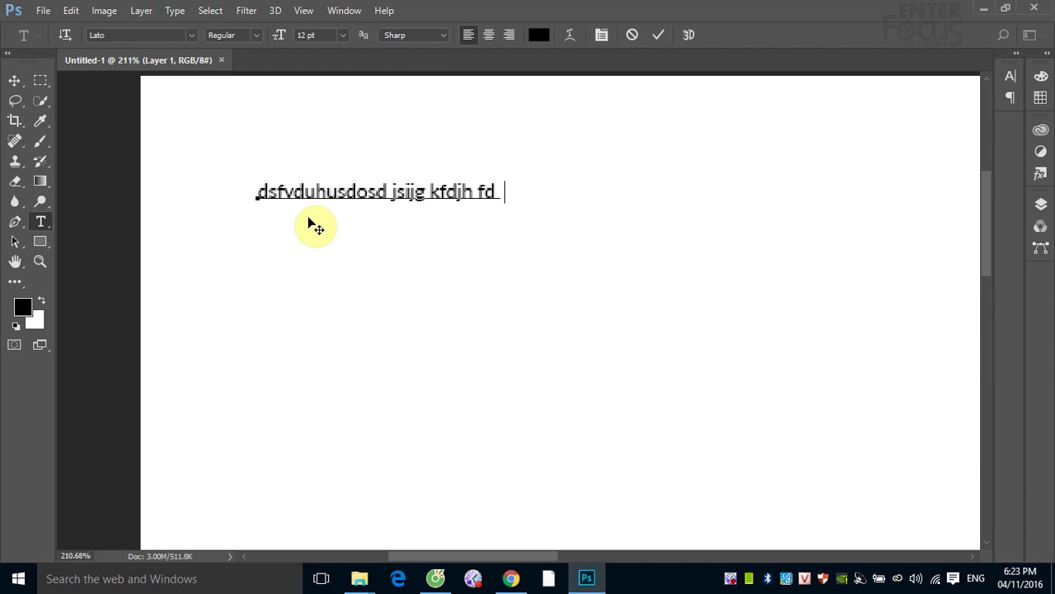
pyautogui.write('j ifjio jfjifj oijofojf gfsdpgokksd')
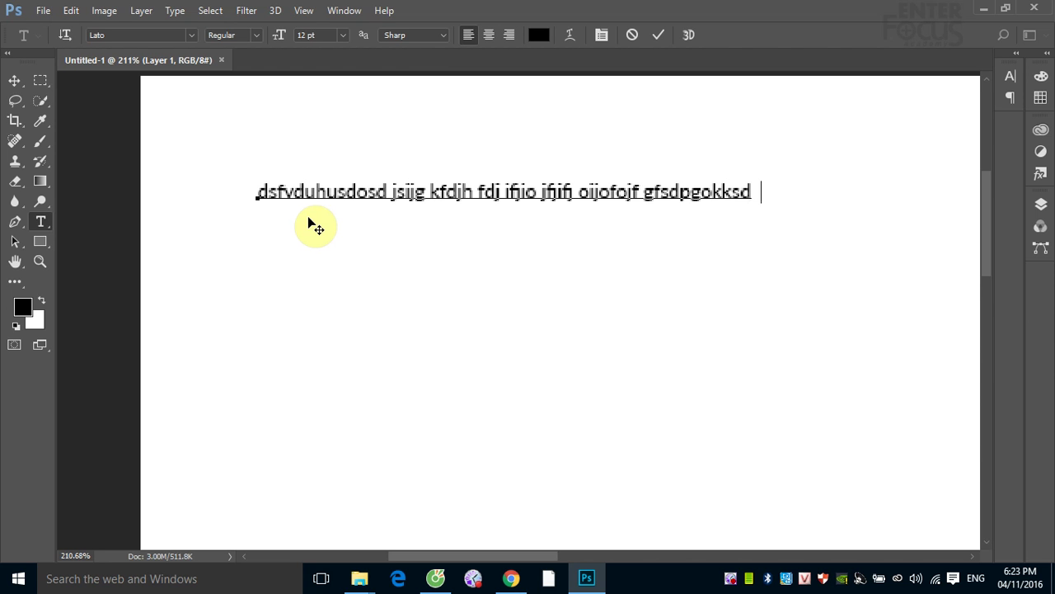
pyautogui.write('kldp f;dmoi jsdkdskdsoijsdp')
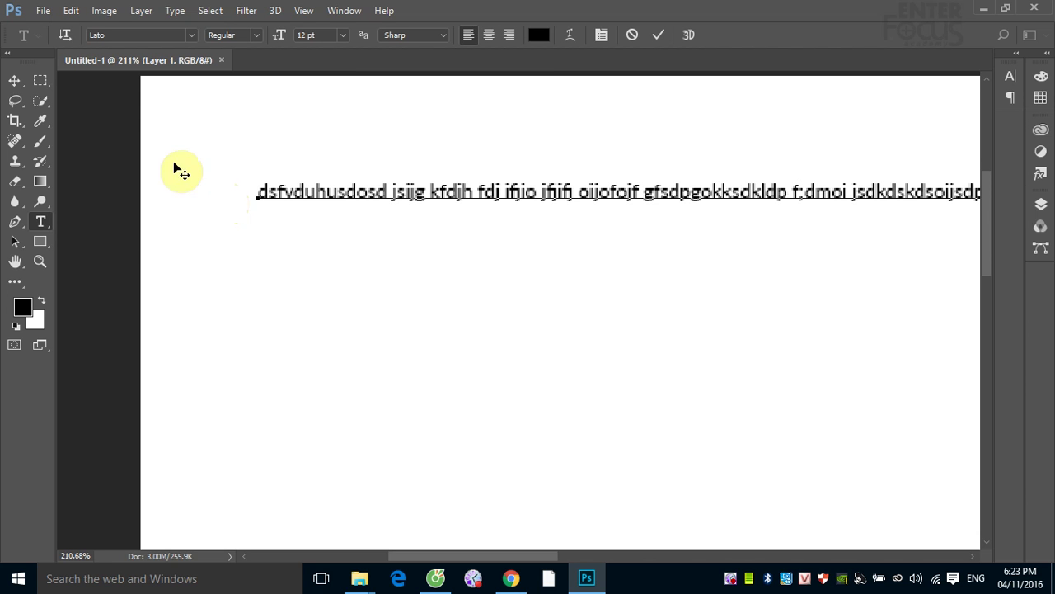
pyautogui.click(15, 82)
pyautogui.click(126, 220)
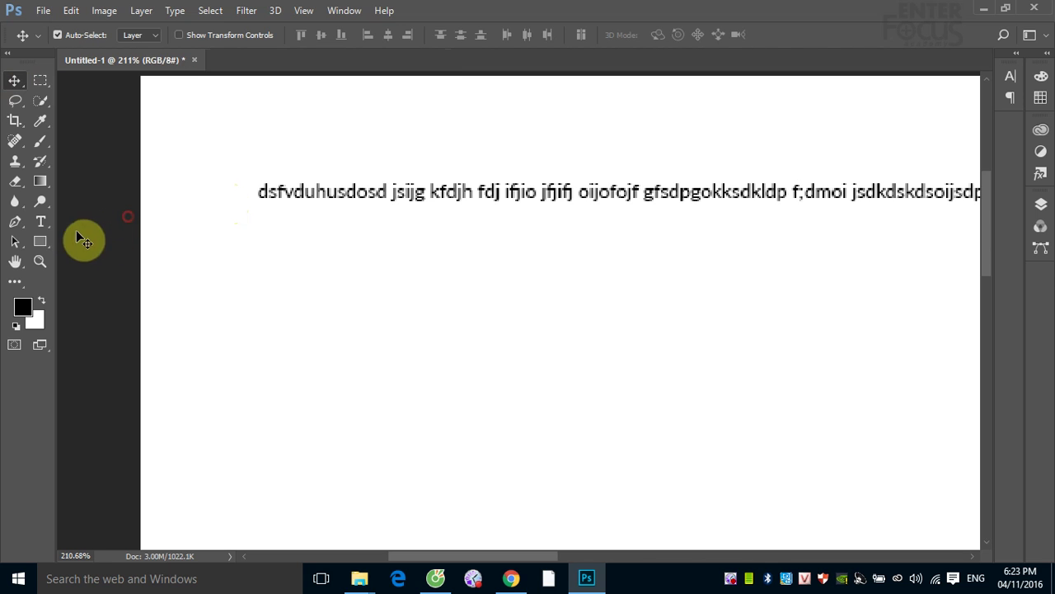
pyautogui.click(41, 219)
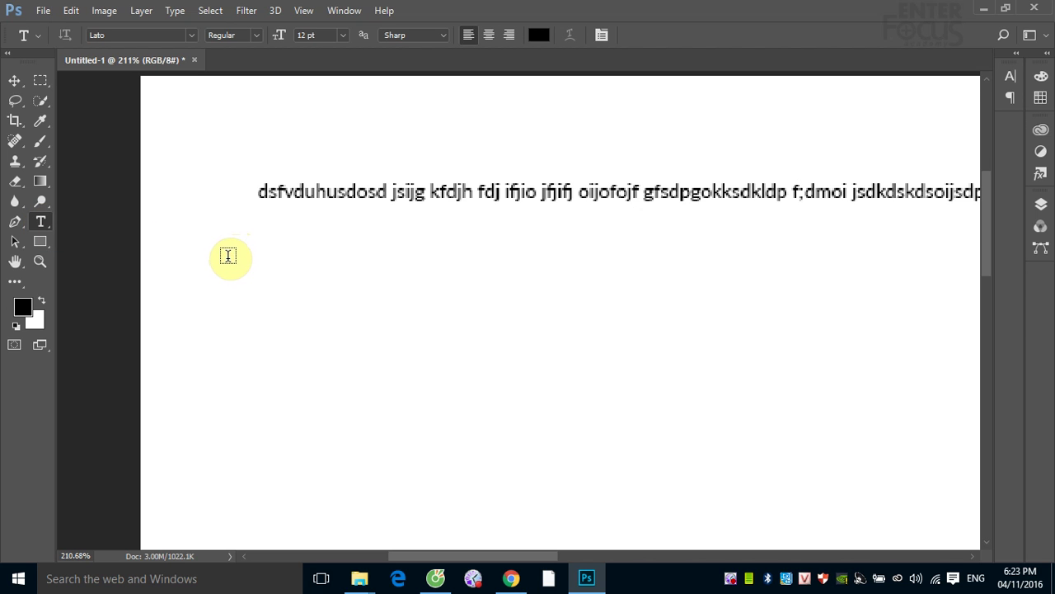
# - Drag out a roughly 4.2 by 2.25 inch paragraph text box below the first line
pyautogui.moveTo(228, 259)
pyautogui.mouseDown()
pyautogui.moveTo(624, 500)
pyautogui.moveTo(803, 497)
pyautogui.moveTo(627, 523)
pyautogui.moveTo(645, 502)
pyautogui.moveTo(720, 521)
pyautogui.mouseUp()
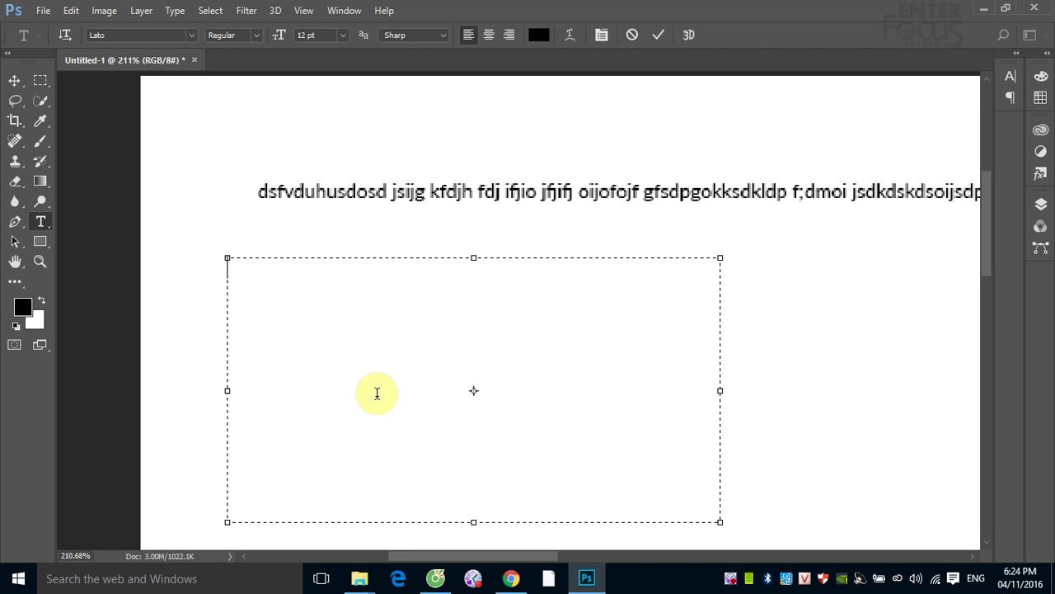
# - Type two runs of random placeholder text into the paragraph box so it wraps
pyautogui.write('h uuee')
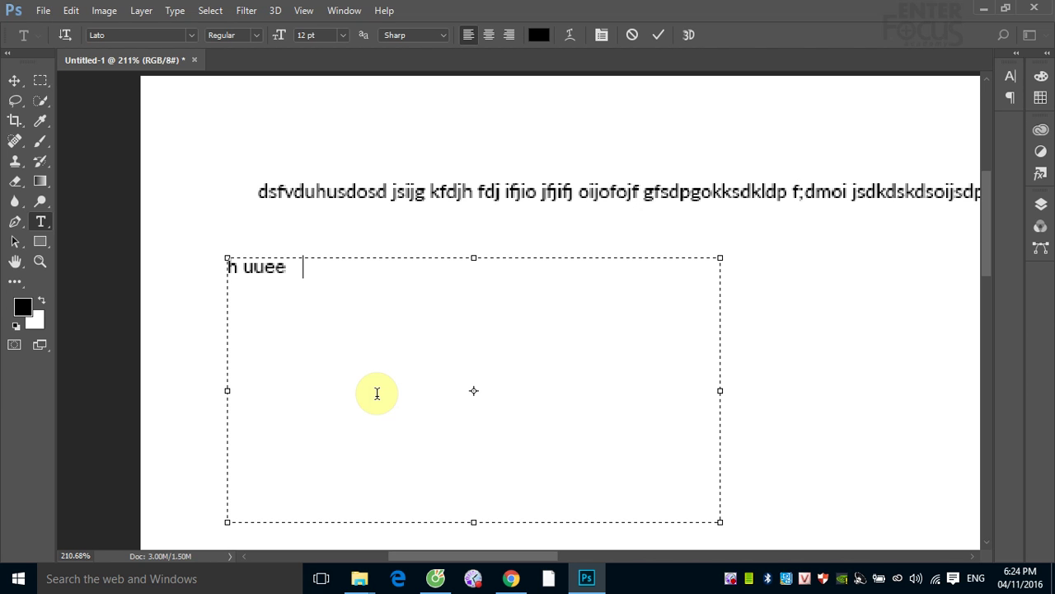
pyautogui.write('fuuidfudhff udh')
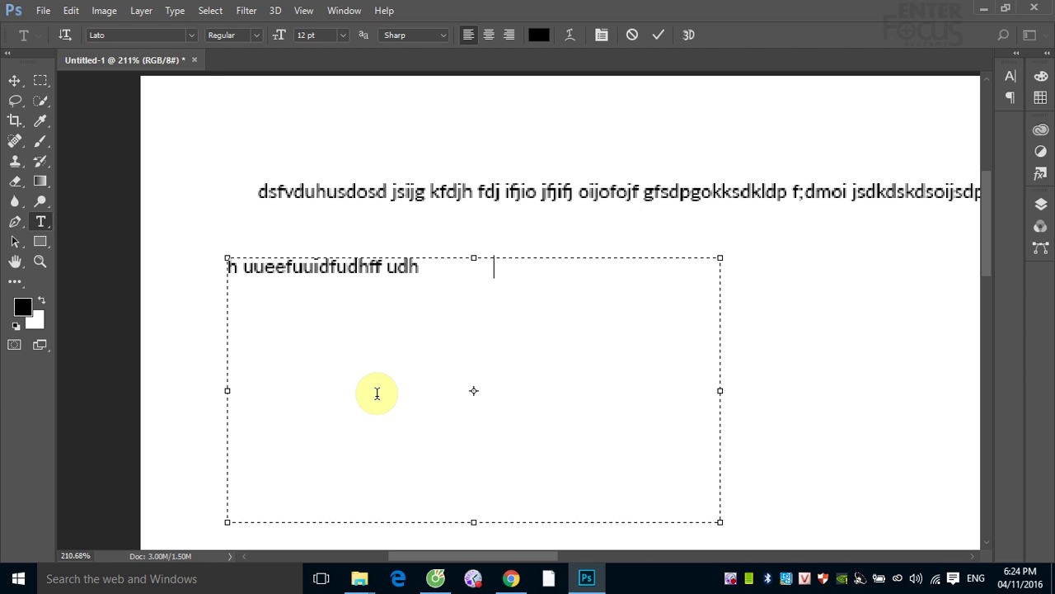
pyautogui.write(' hdsuhfd fu8effe8ueueue9')
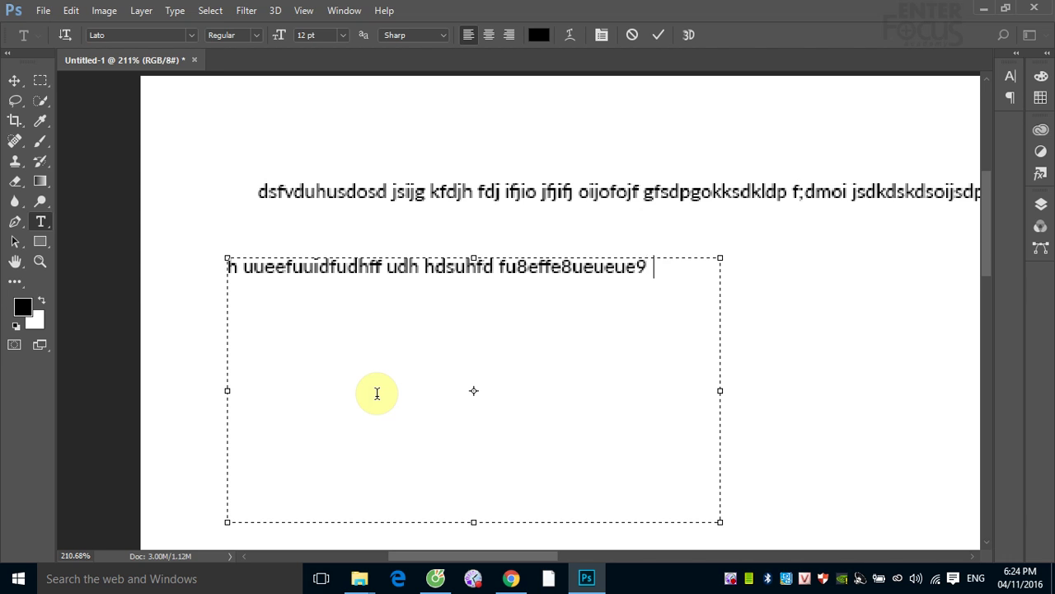
pyautogui.write('fe e9e f9e 9')
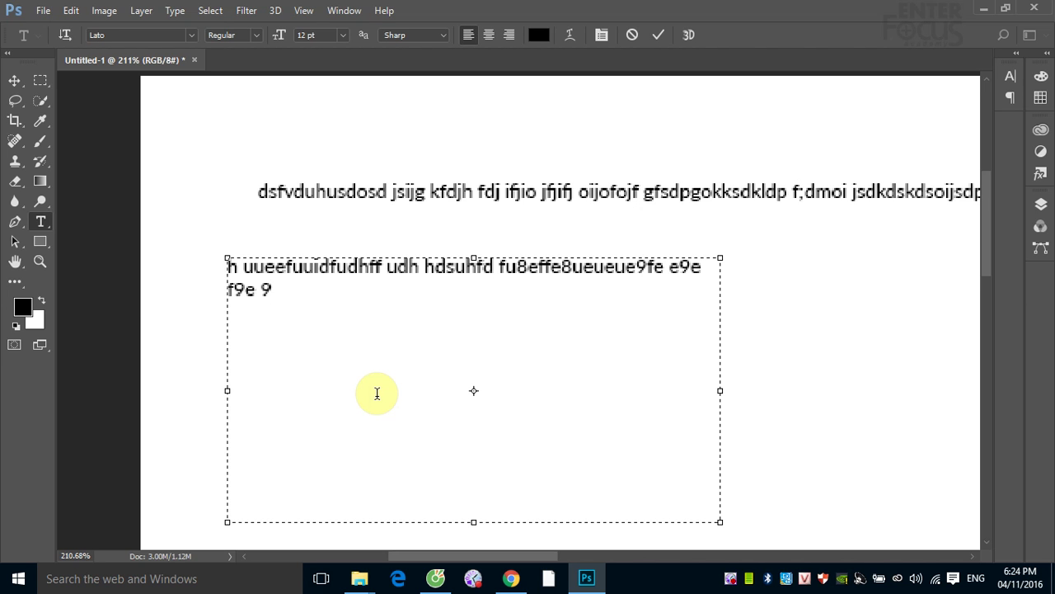
pyautogui.write('efei jofjfodjsifjd')
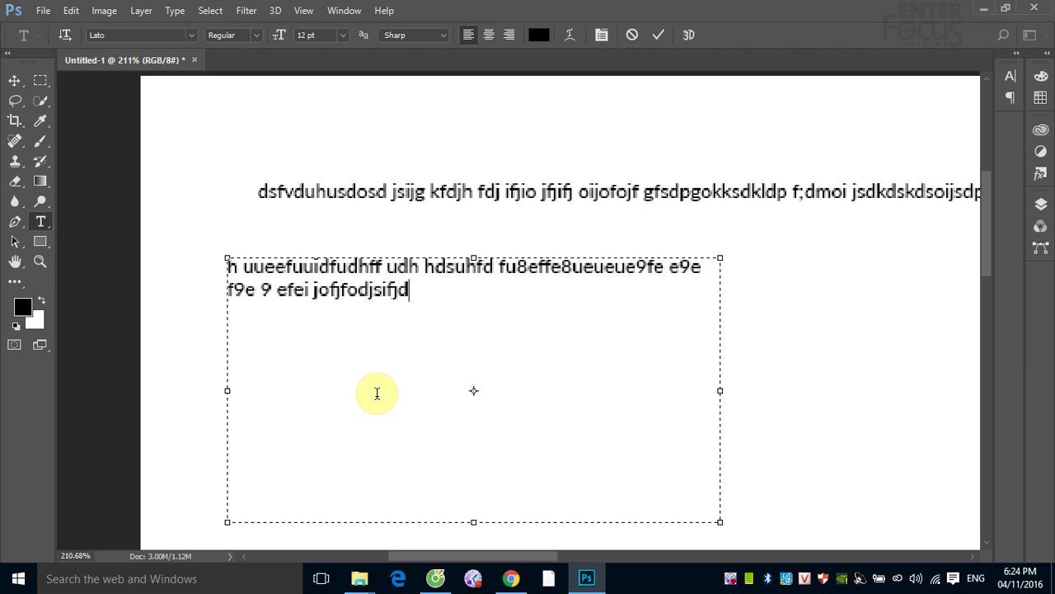
pyautogui.write('jfdsfsdpfdfdsfpdspfk')
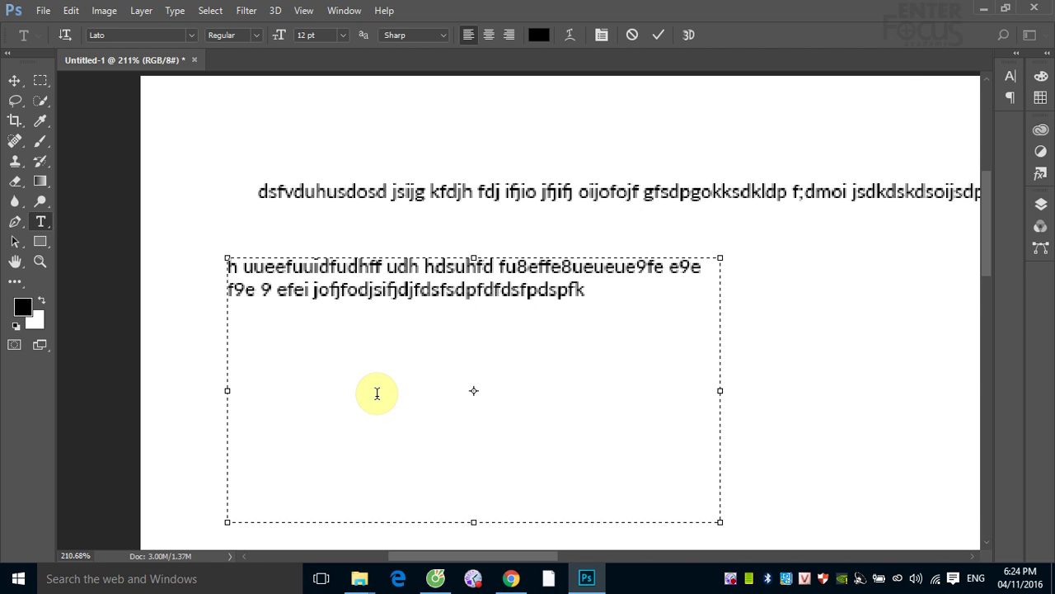
pyautogui.write('00 e0e0 0ef0ew')
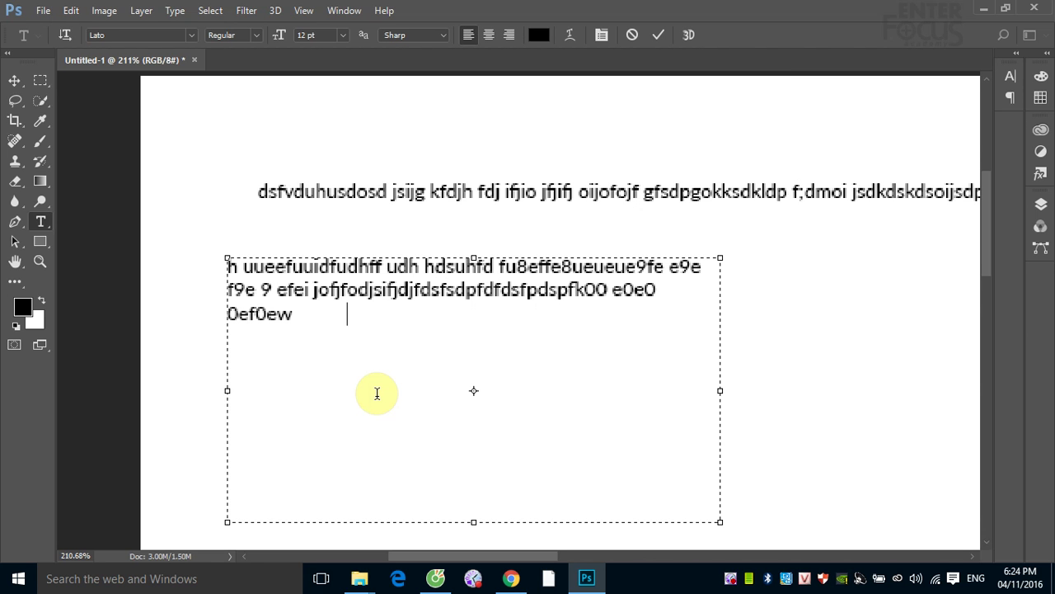
pyautogui.write('few00f0we0ewfoew0o foewwf0eow')
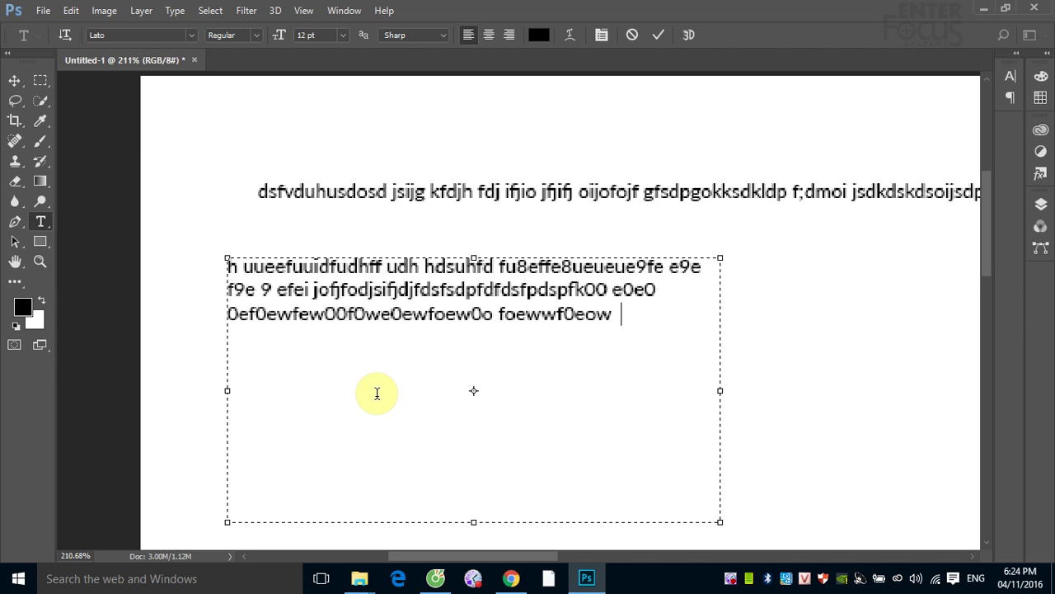
pyautogui.write('  wefi dkfds fisdj fj   ')
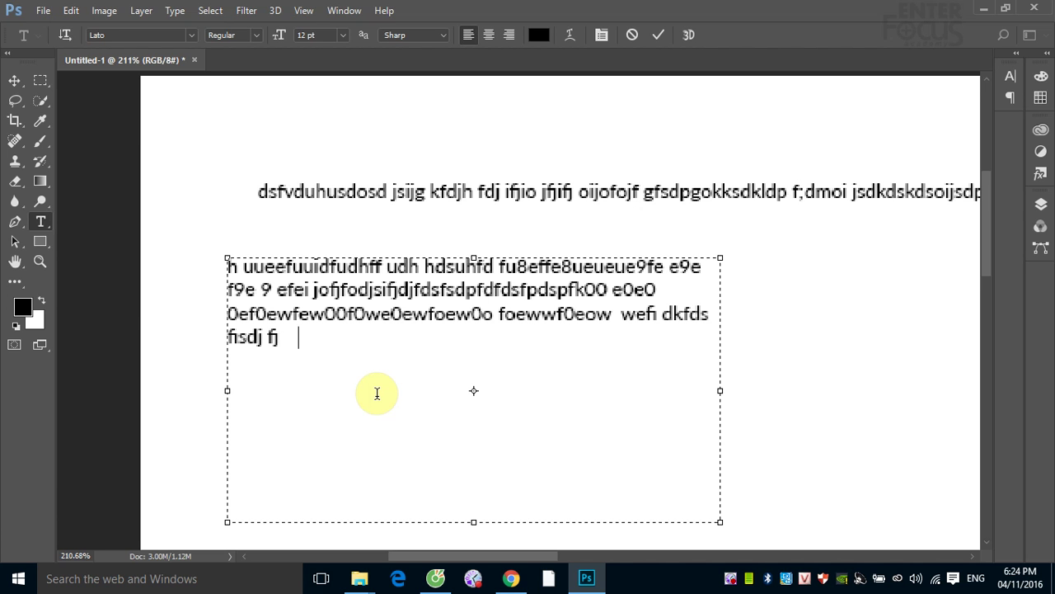
pyautogui.write('jdsjsdsodsko')
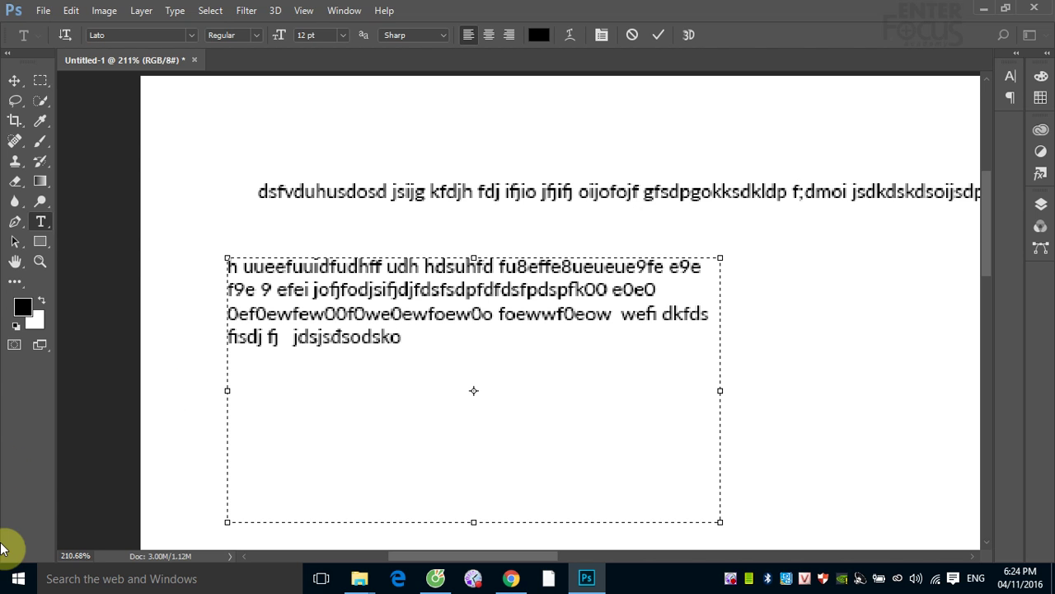
# - Commit the paragraph text and show the Layers panel with both type layers and Background
pyautogui.click(14, 79)
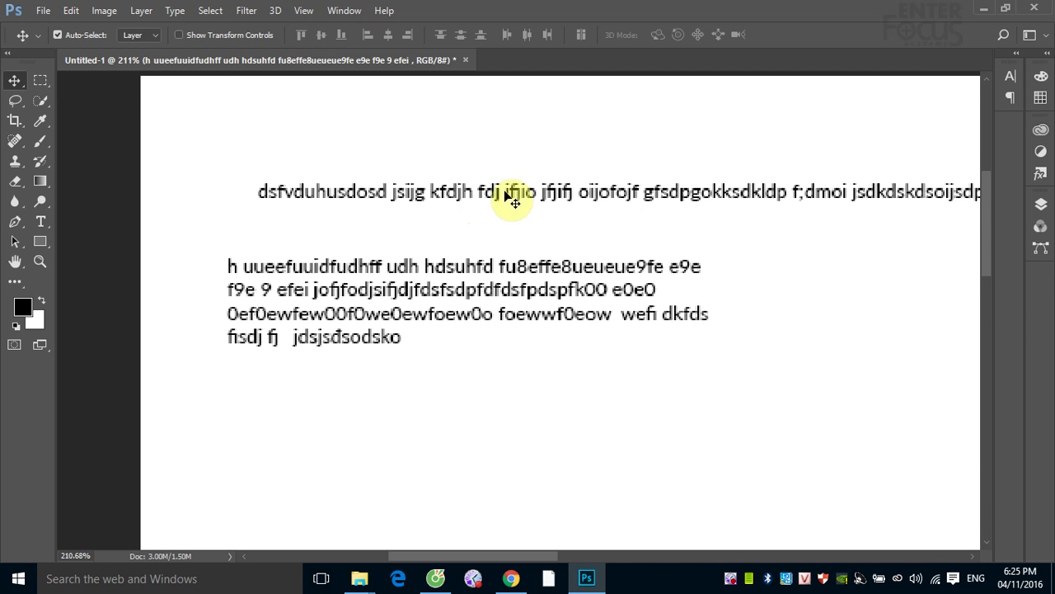
pyautogui.click(1040, 205)
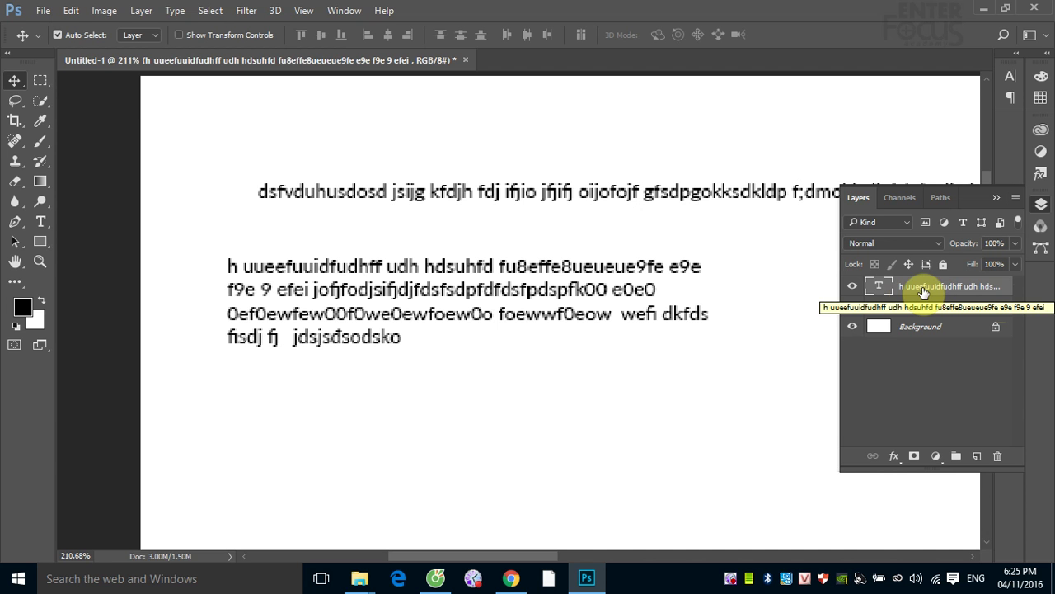
# - Select the whole top line and retype it as the Vietnamese Point Text heading, fixing typos
pyautogui.click(43, 221)
pyautogui.tripleClick(356, 184)
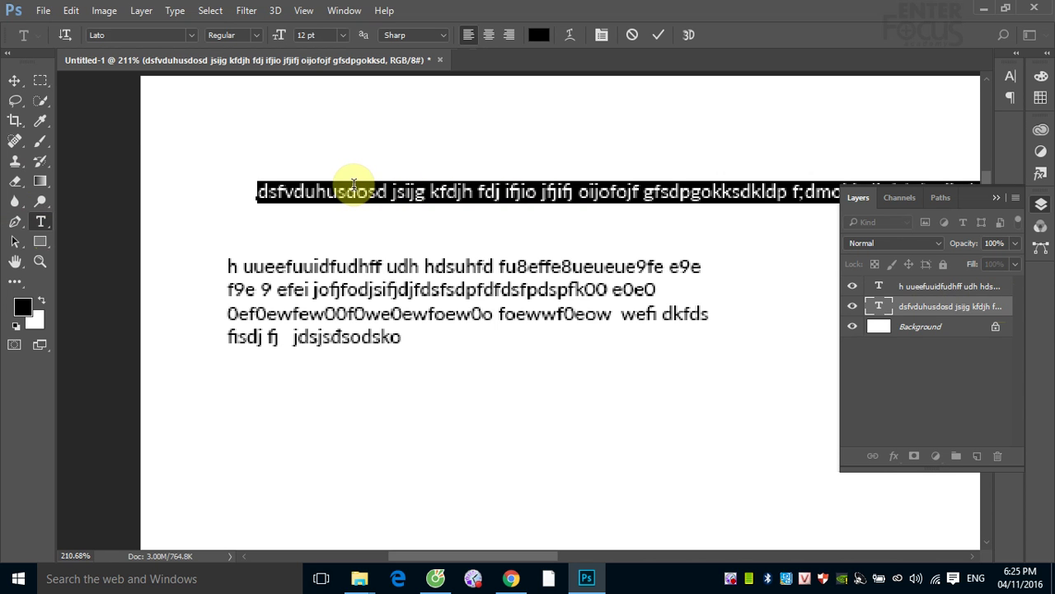
pyautogui.write('Nhập')
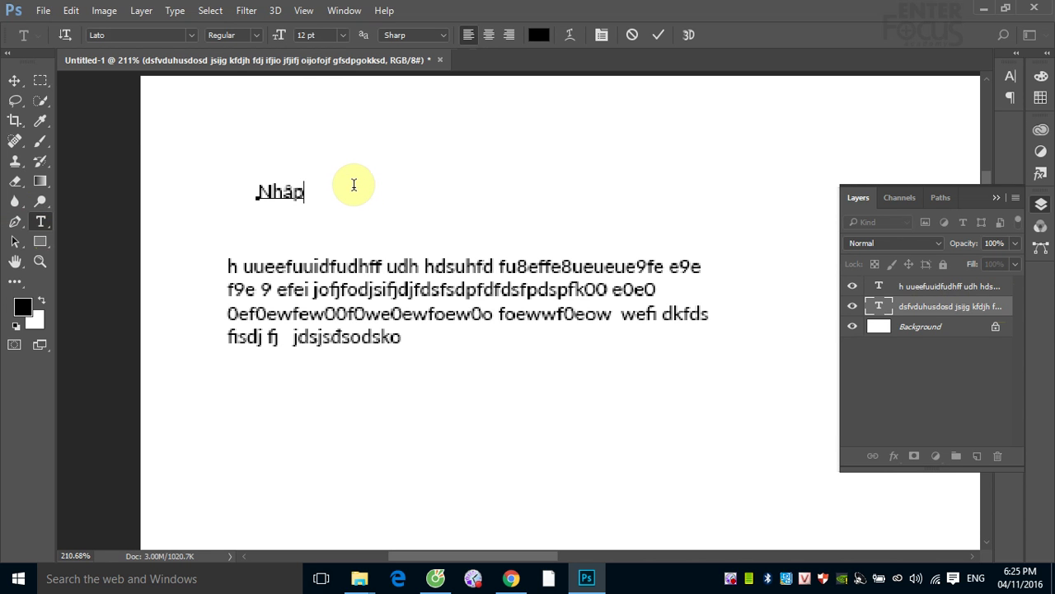
pyautogui.write('vawn')
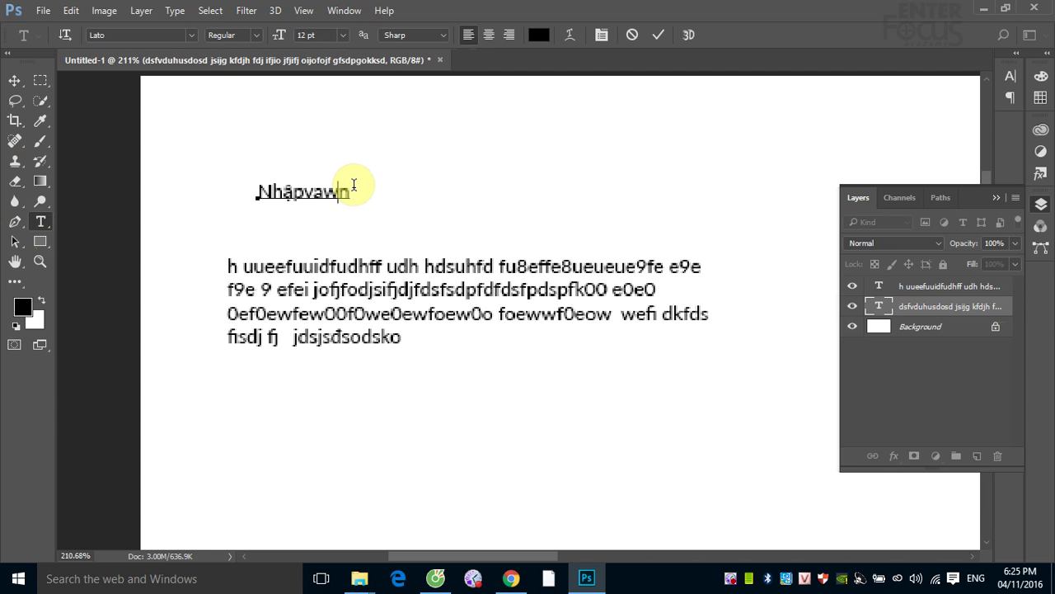
pyautogui.write(' bản')
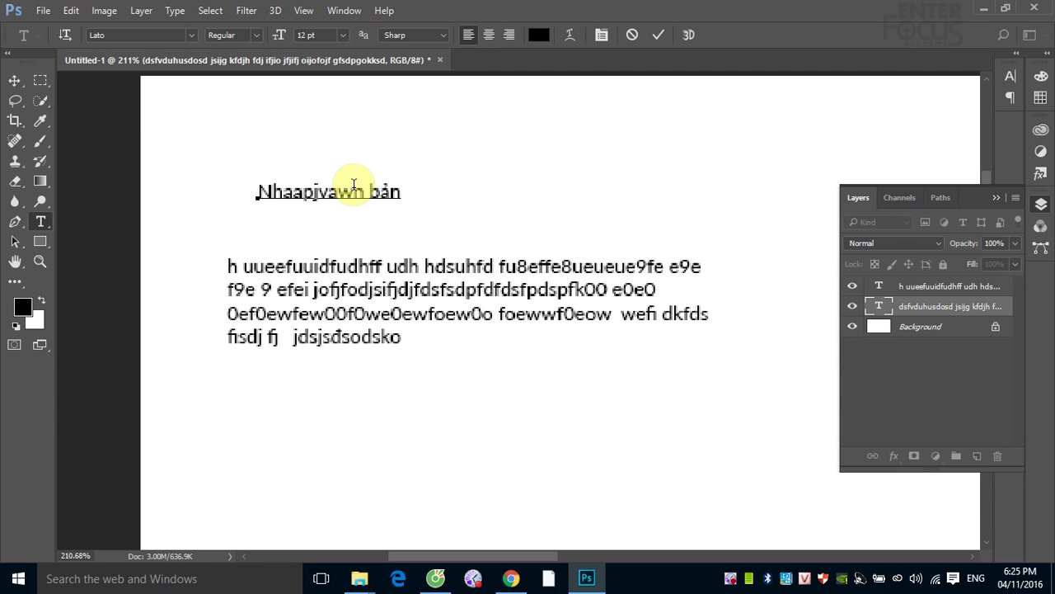
pyautogui.press('BackSpace')
pyautogui.press('BackSpace')
pyautogui.press('BackSpace')
pyautogui.press('BackSpace')
pyautogui.press('BackSpace')
pyautogui.press('BackSpace')
pyautogui.press('BackSpace')
pyautogui.press('BackSpace')
pyautogui.press('BackSpace')
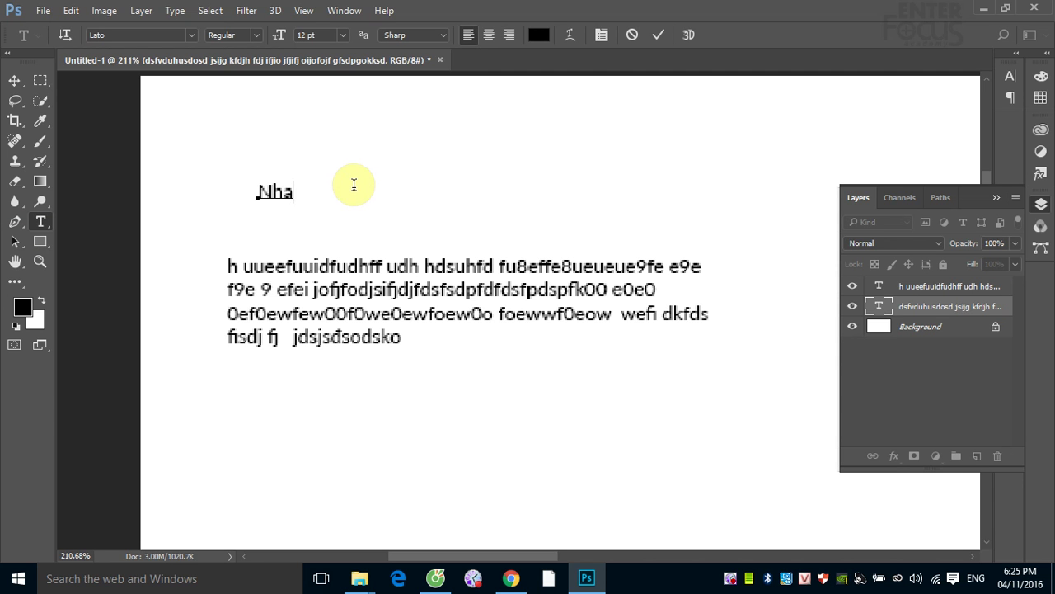
pyautogui.press('BackSpace')
pyautogui.write('a')
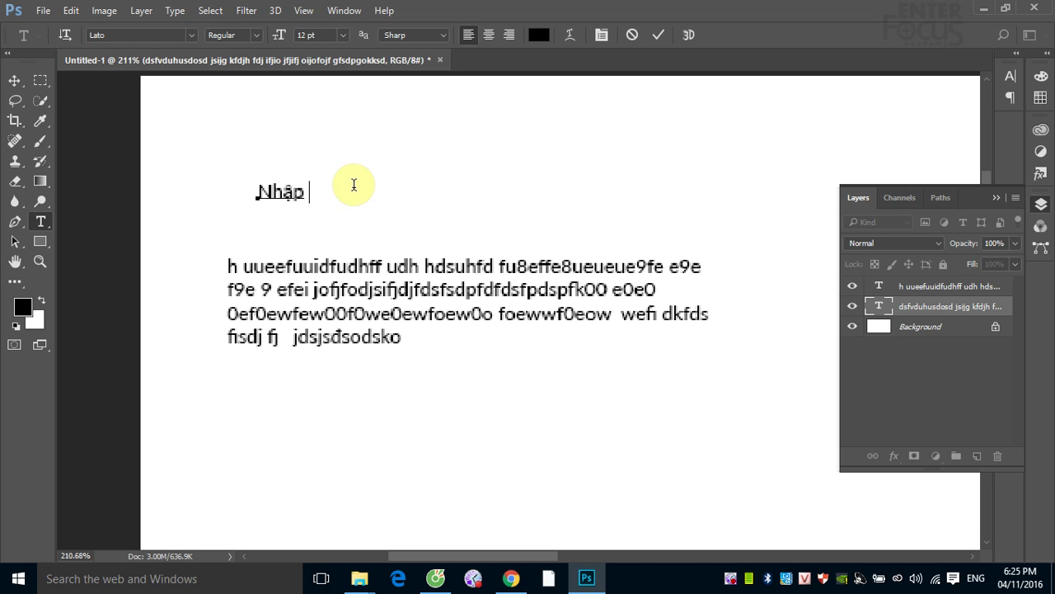
pyautogui.write('va')
pyautogui.write('bản')
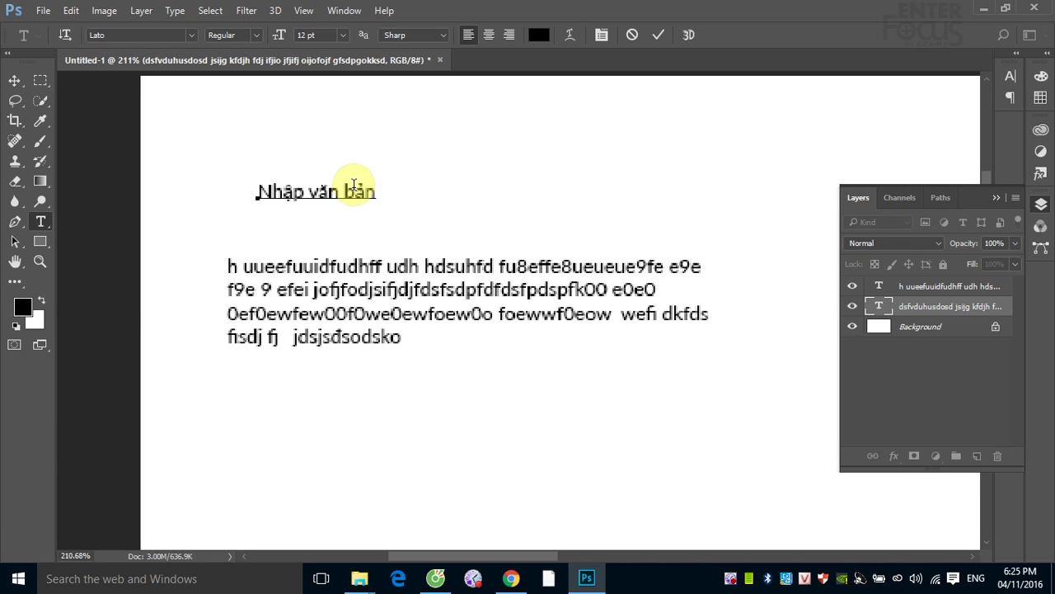
pyautogui.write(' dang ')
pyautogui.write('Point Tex')
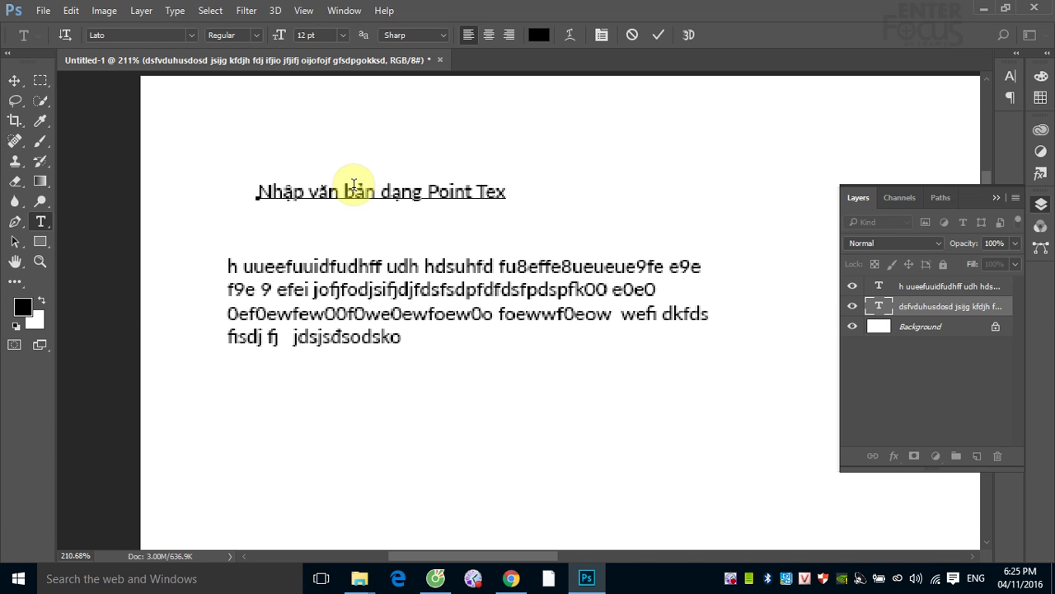
pyautogui.write('t ')
pyautogui.write('a')
pyautogui.write('o')
pyautogui.write('ai')
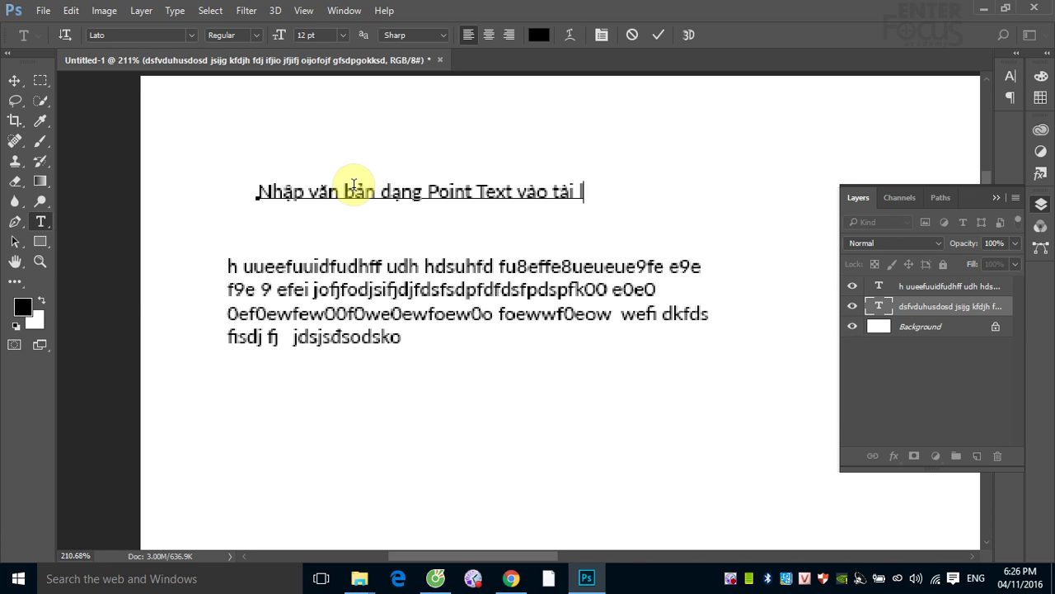
pyautogui.write('ieệu ')
pyautogui.write('Adobe')
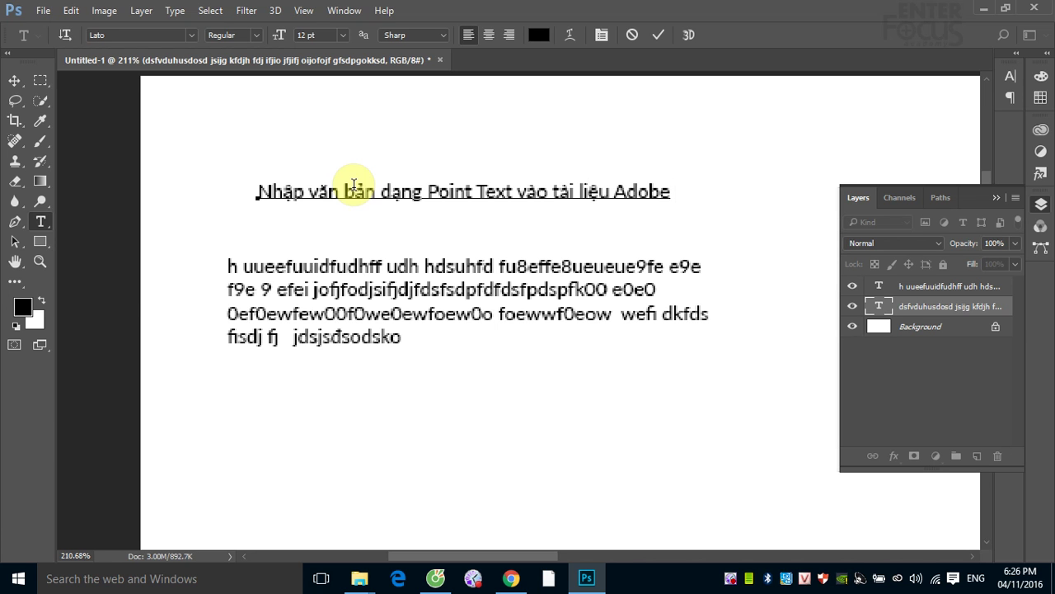
pyautogui.write(' Photos')
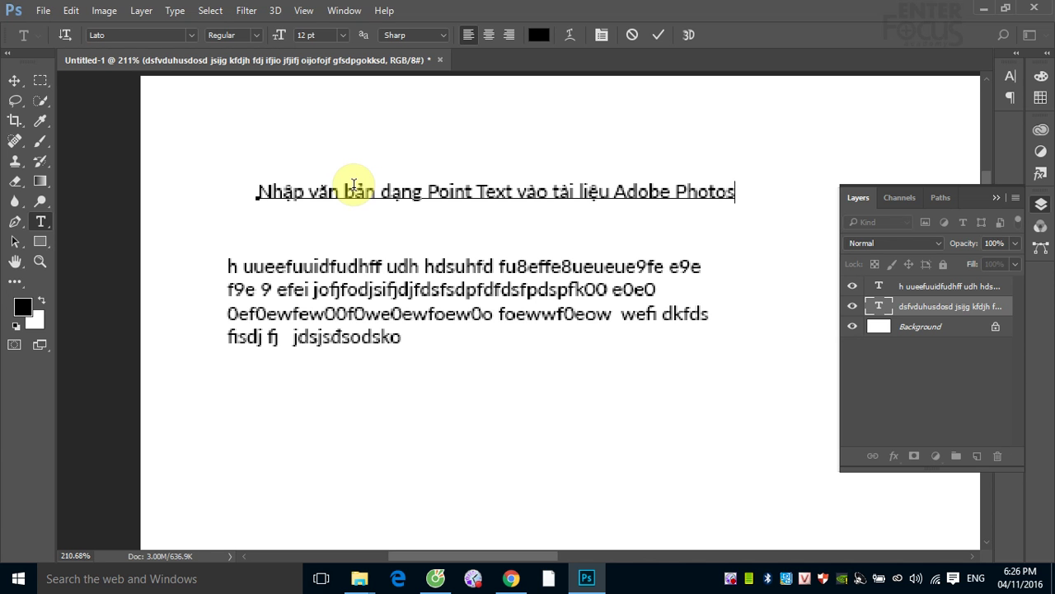
pyautogui.write('ho')
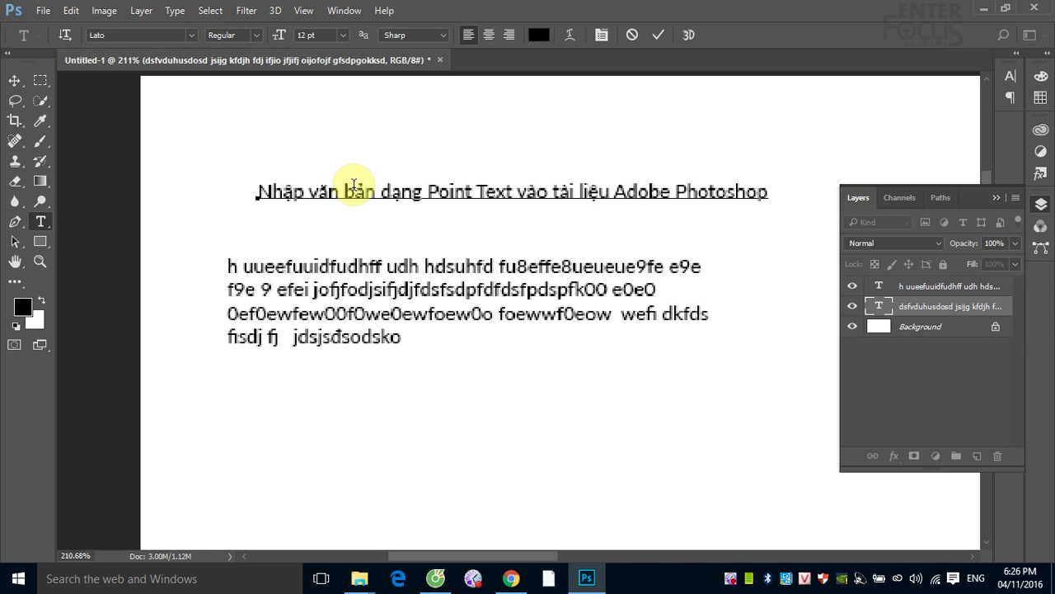
# - Commit the heading and move it up and to the left on the canvas
pyautogui.click(15, 80)
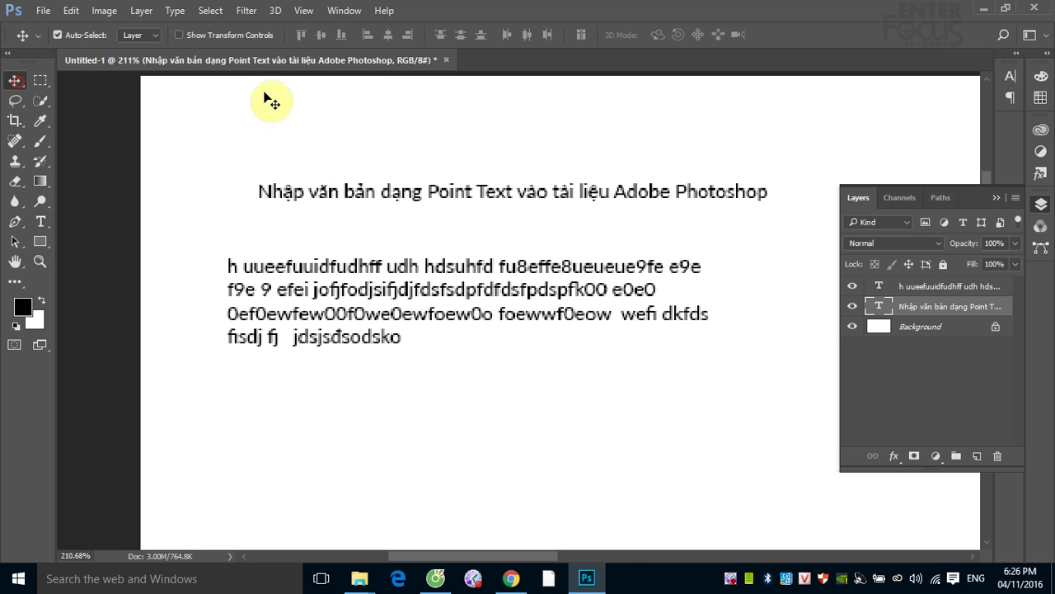
pyautogui.click(678, 196)
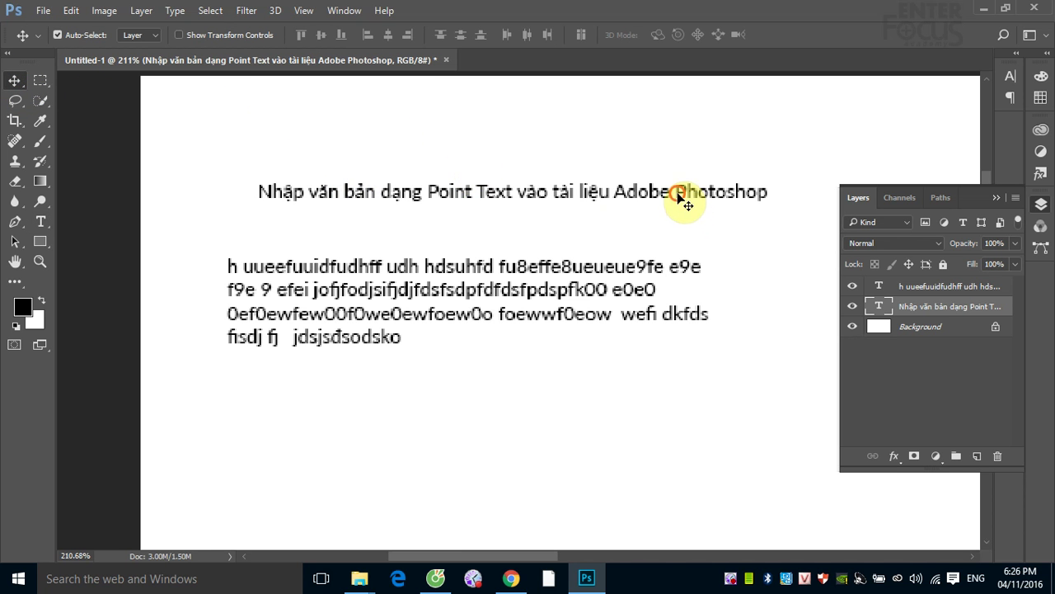
pyautogui.moveTo(678, 196); pyautogui.dragTo(639, 166)
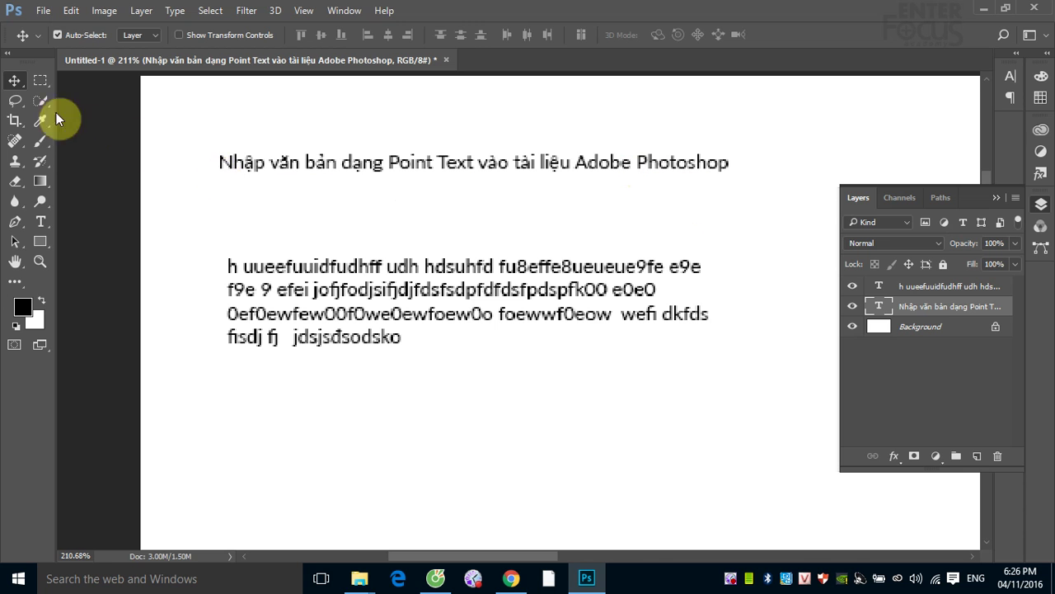
# - Select the heading's full text, then place the cursor in the paragraph text for editing
pyautogui.click(40, 221)
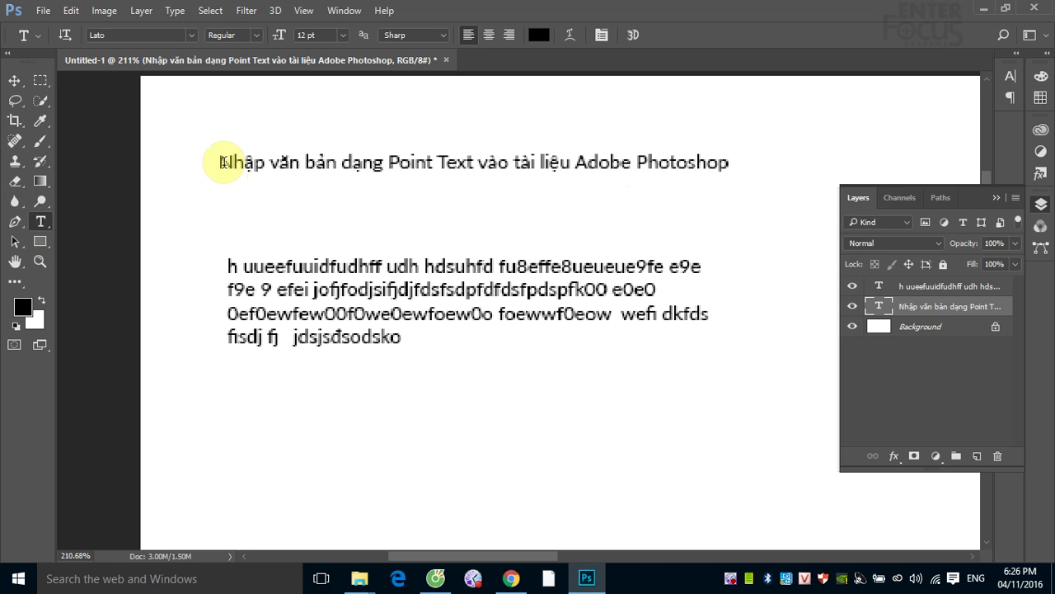
pyautogui.moveTo(220, 161); pyautogui.dragTo(746, 161)
pyautogui.hotkey('ctrl', 'c')
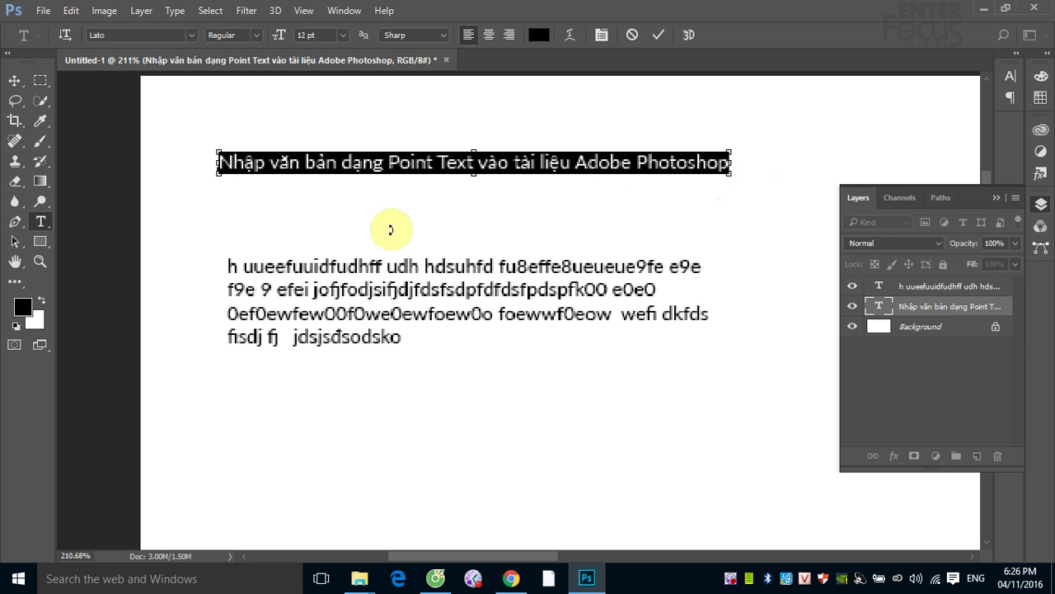
pyautogui.click(227, 266)
# - Replace the paragraph text with the heading, changing 'Point' to 'Paragrapht.'
pyautogui.moveTo(228, 266)
pyautogui.mouseDown()
pyautogui.moveTo(314, 266)
pyautogui.moveTo(400, 338)
pyautogui.mouseUp()
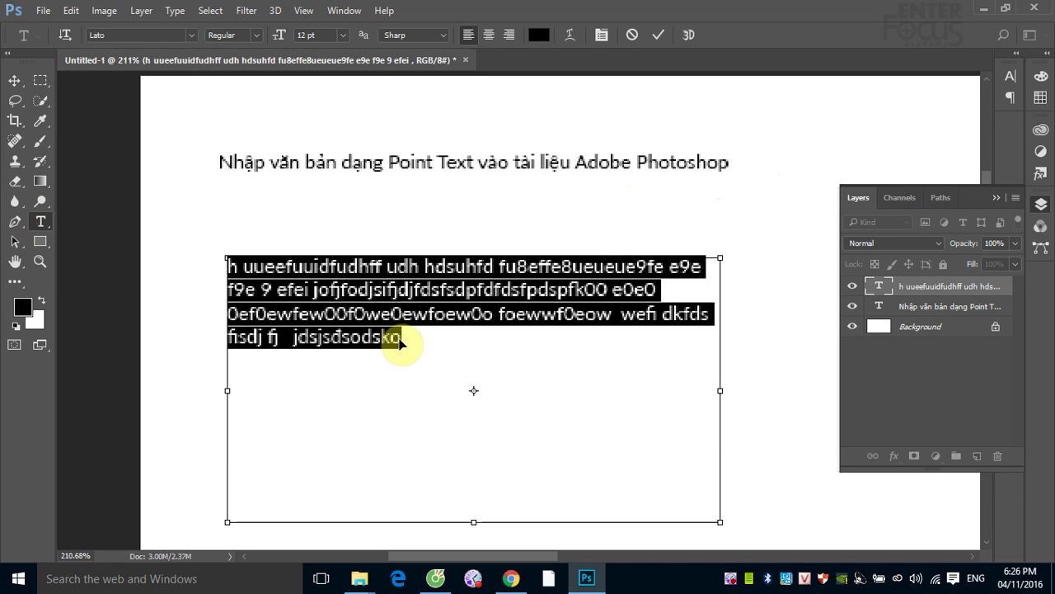
pyautogui.hotkey('ctrl', 'v')
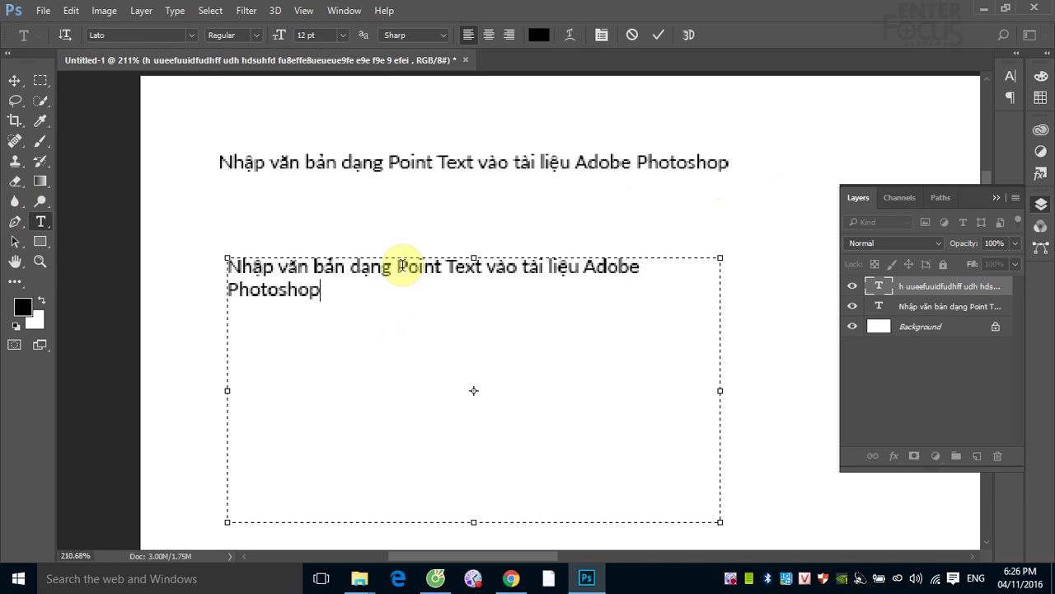
pyautogui.moveTo(408, 266); pyautogui.dragTo(438, 268)
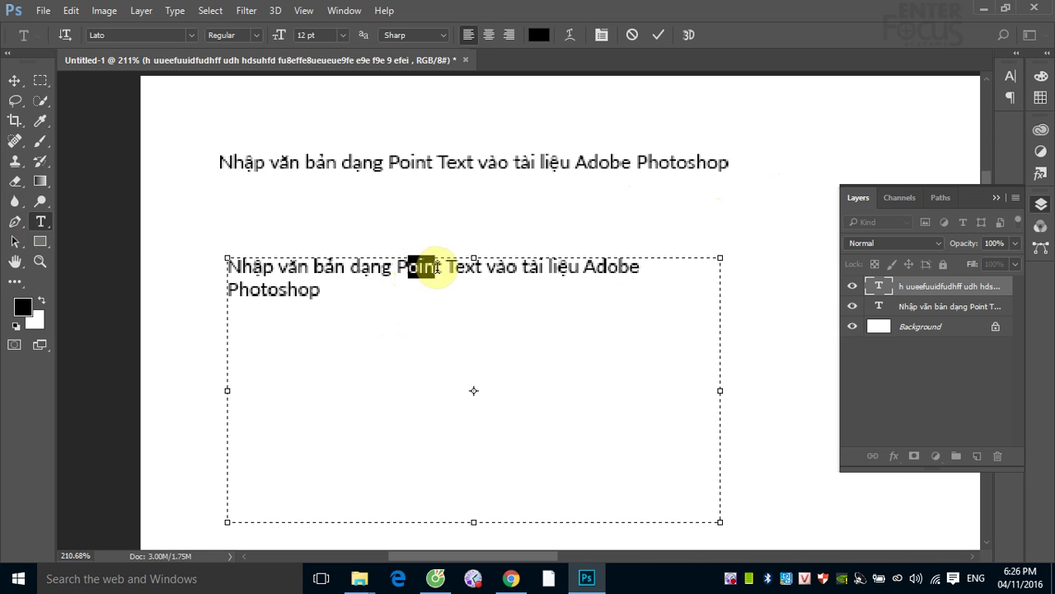
pyautogui.write('a')
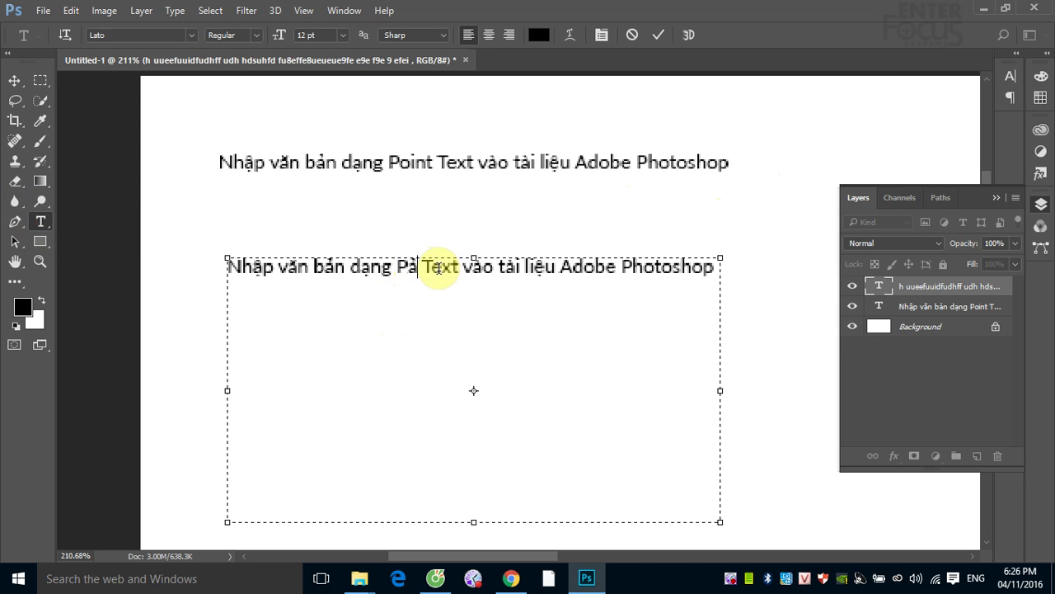
pyautogui.write('ra')
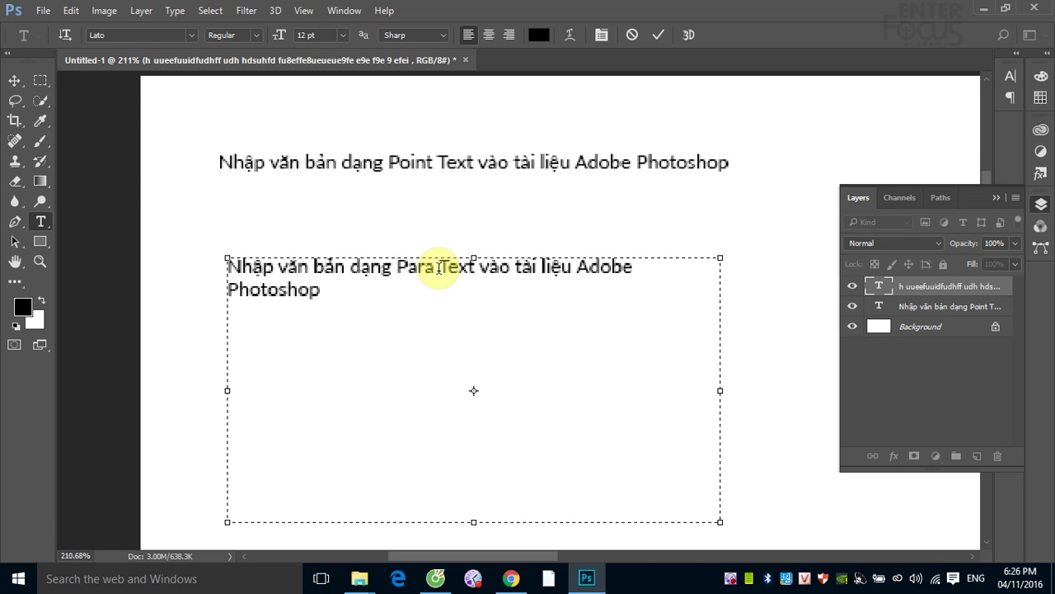
pyautogui.write('gr')
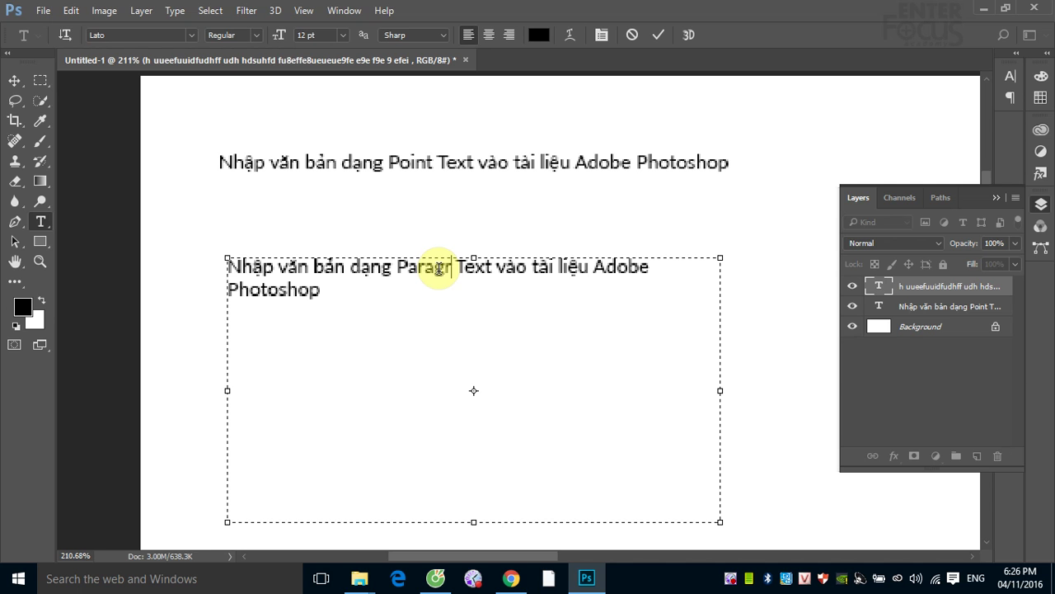
pyautogui.write('aph')
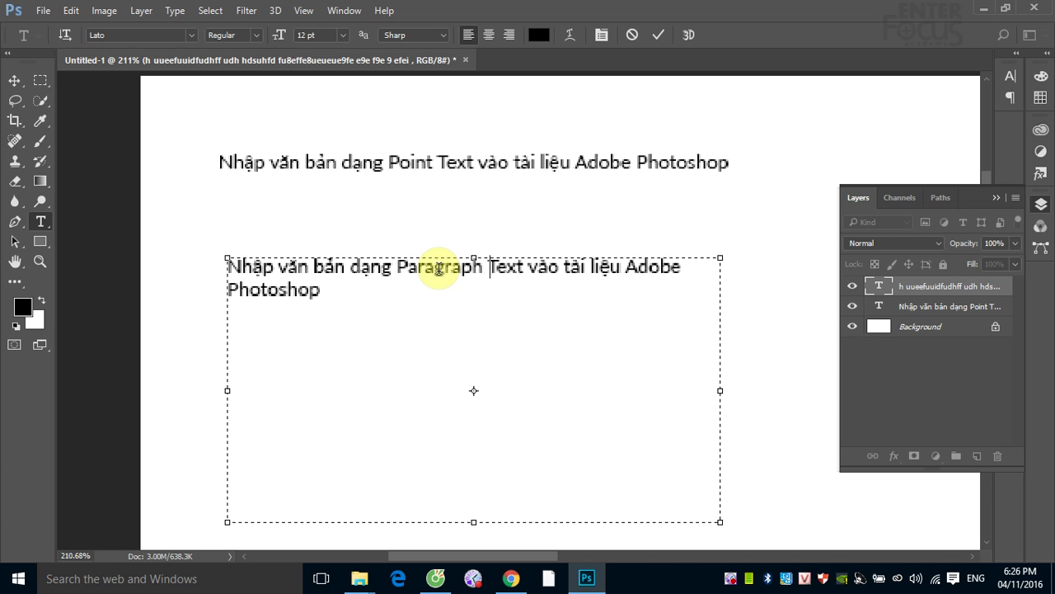
pyautogui.write('t')
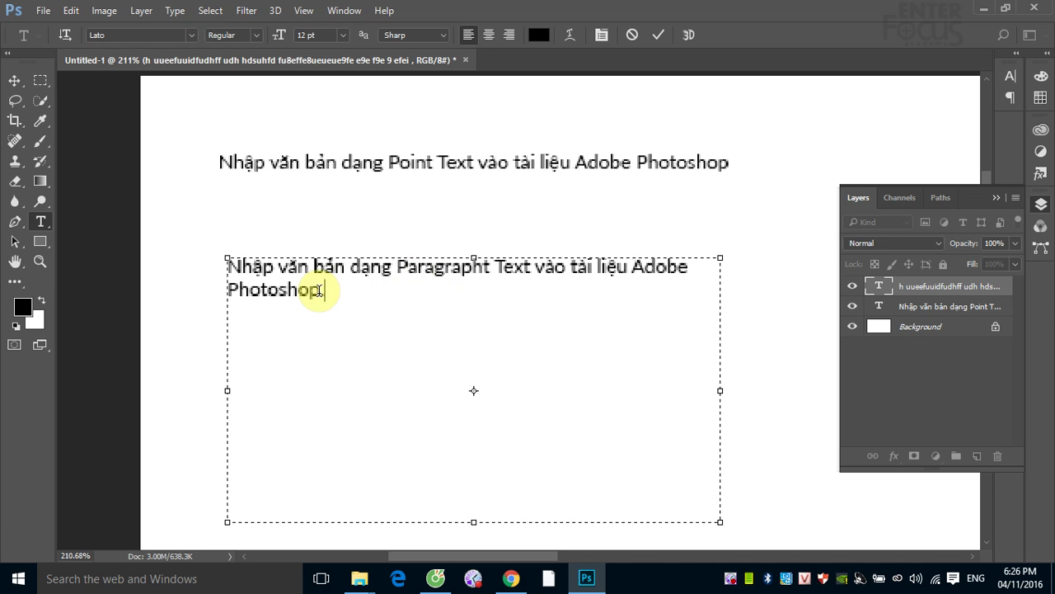
pyautogui.write('.')
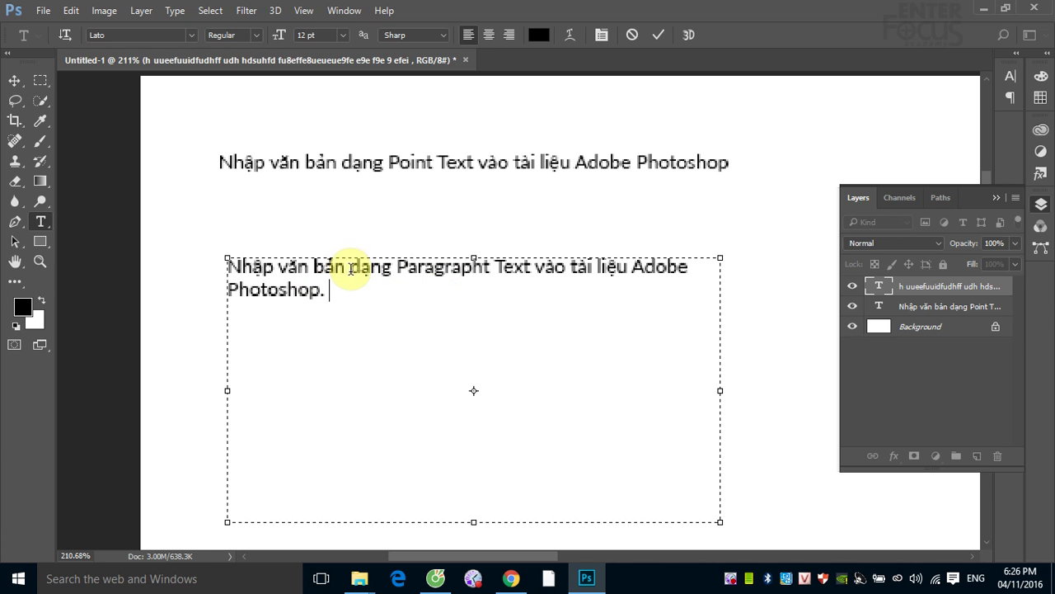
# - Copy the Paragrapht Text sentence and paste it repeatedly after 'Photoshop.'
pyautogui.moveTo(340, 289); pyautogui.dragTo(232, 264)
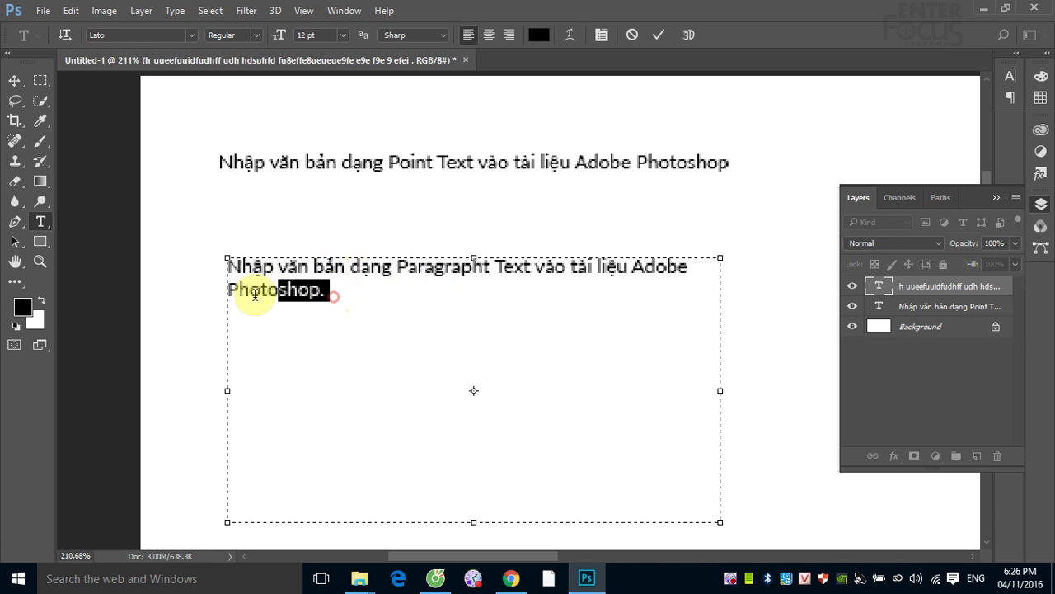
pyautogui.click(334, 292)
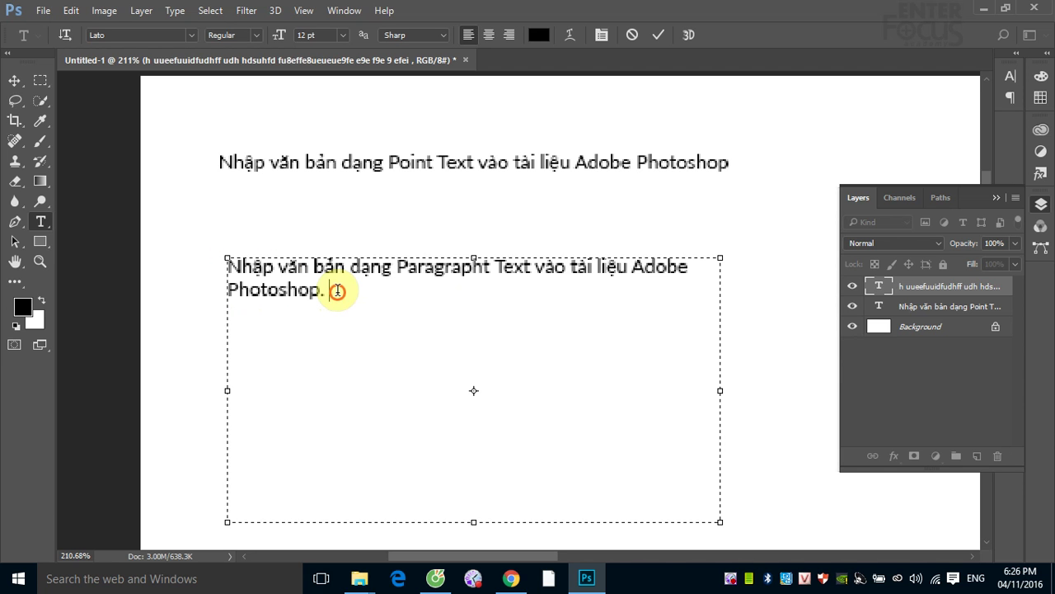
pyautogui.write('Nhập văn bản dạng Paragrapht Text vào tài liệu Adobe Photoshop.')
pyautogui.write('Nhập văn bản dạng Paragrapht Text vào tài liệu Adobe Photoshop.')
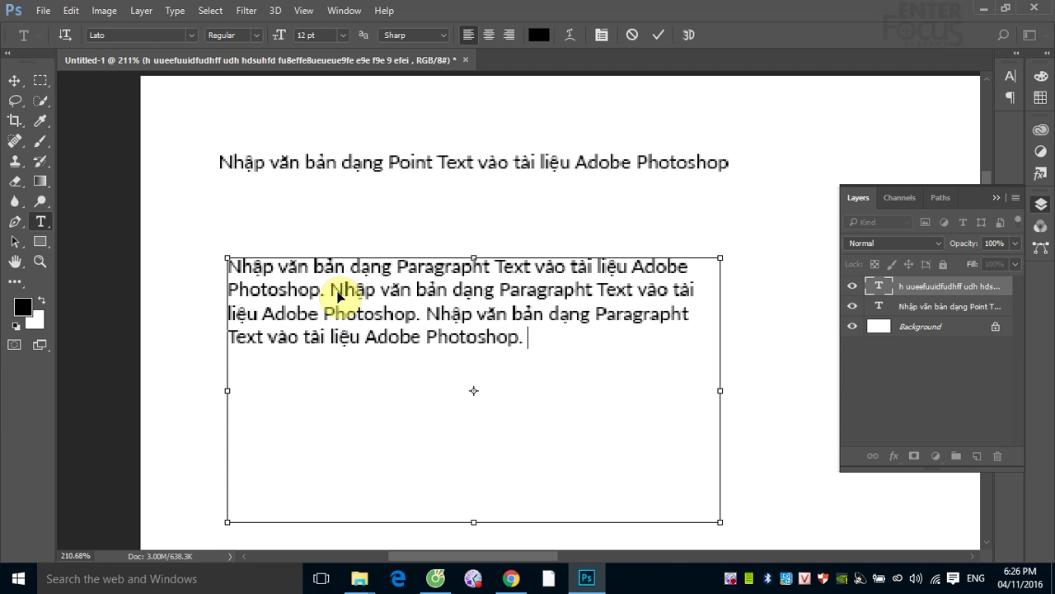
pyautogui.write('Nhập văn bản dạng Paragrapht Text vào tài liệu Adobe Photoshop.')
pyautogui.write('Nhập văn bản dạng Paragrapht Text vào tài liệu Adobe Photoshop.')
pyautogui.write('Nhập văn bản dạng Paragrapht Text vào tài liệu Adobe Photoshop.')
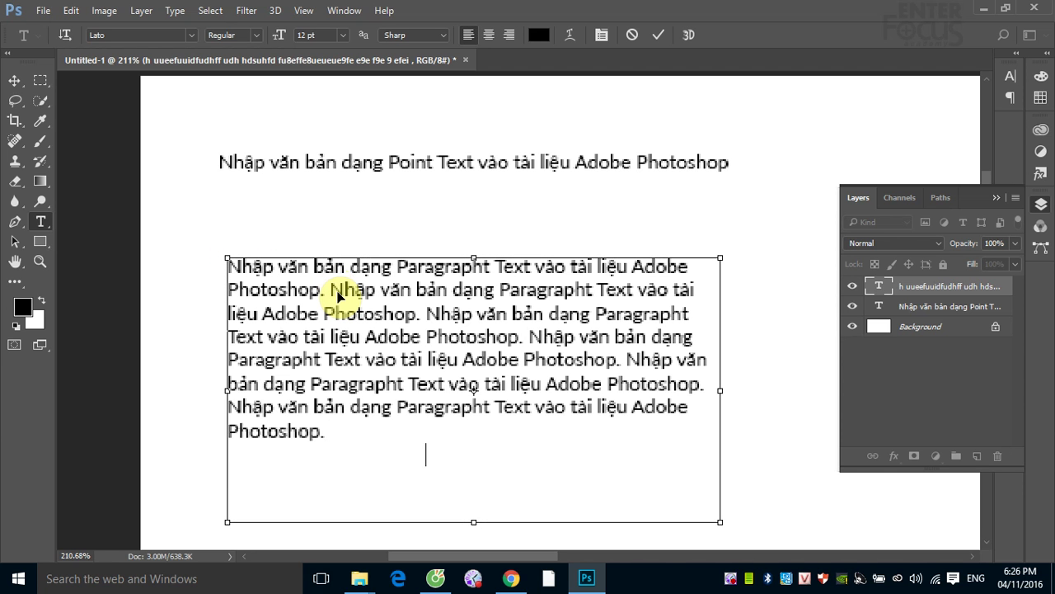
pyautogui.write('Nhập văn bản dạng Paragrapht Text vào tài liệu Adobe Photoshop.')
pyautogui.write('Nhập văn bản dạng Paragrapht Text vào tài liệu Adobe Photoshop.')
pyautogui.write('Nhập văn bản dạng Paragrapht Text vào tài liệu Adobe Photoshop.')
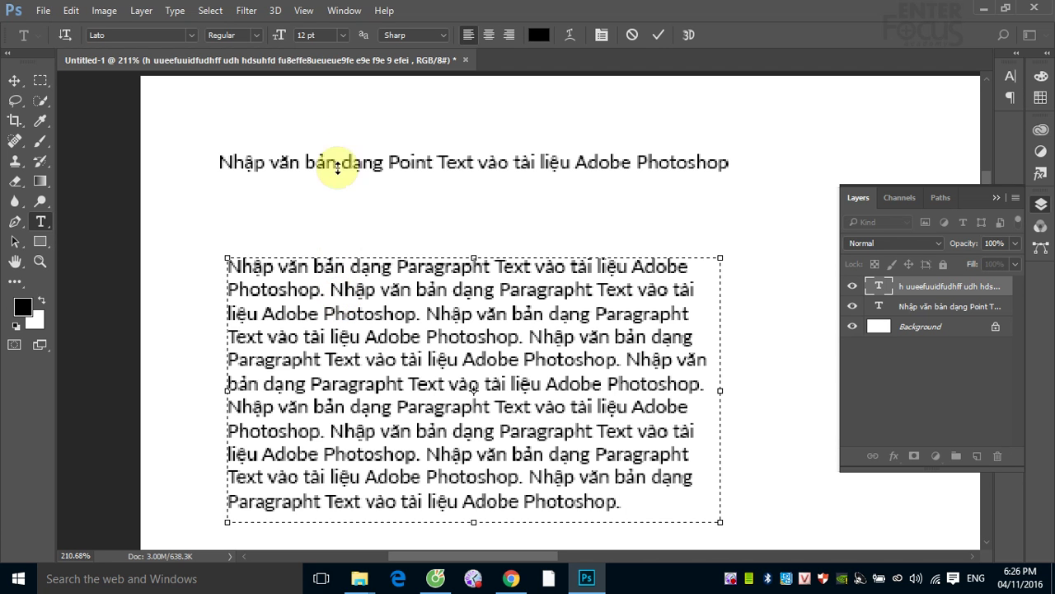
# - Commit the paragraph text, then append a second copy of the Point Text sentence
pyautogui.click(223, 162)
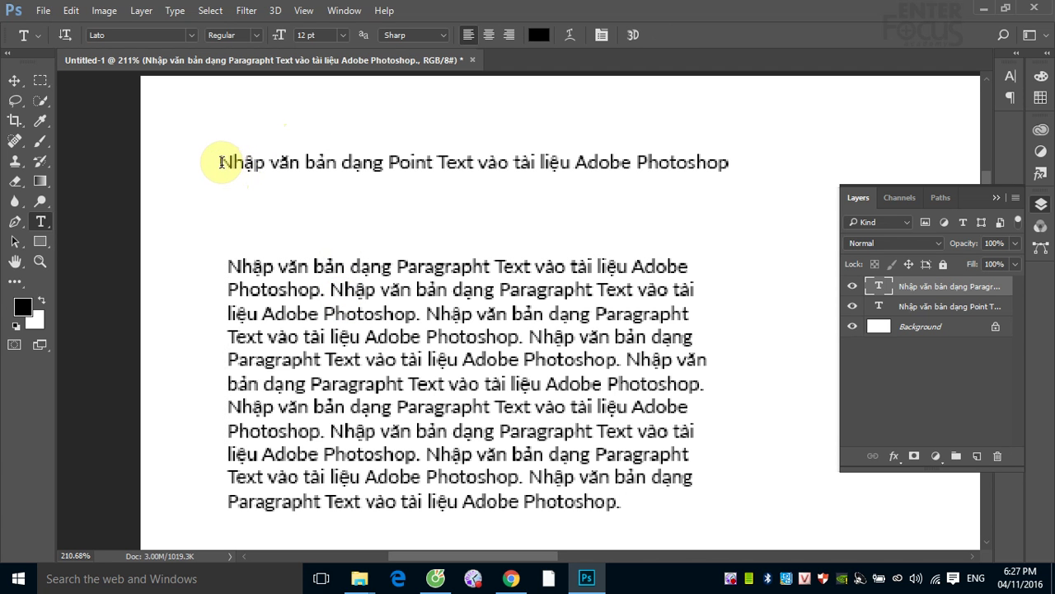
pyautogui.moveTo(221, 162); pyautogui.dragTo(736, 162)
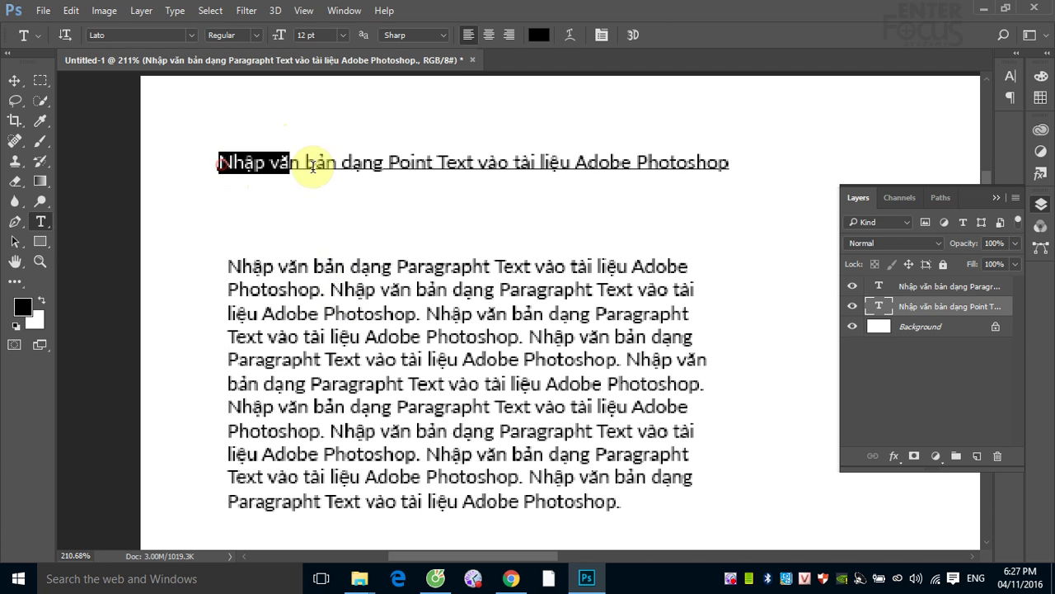
pyautogui.click(737, 163)
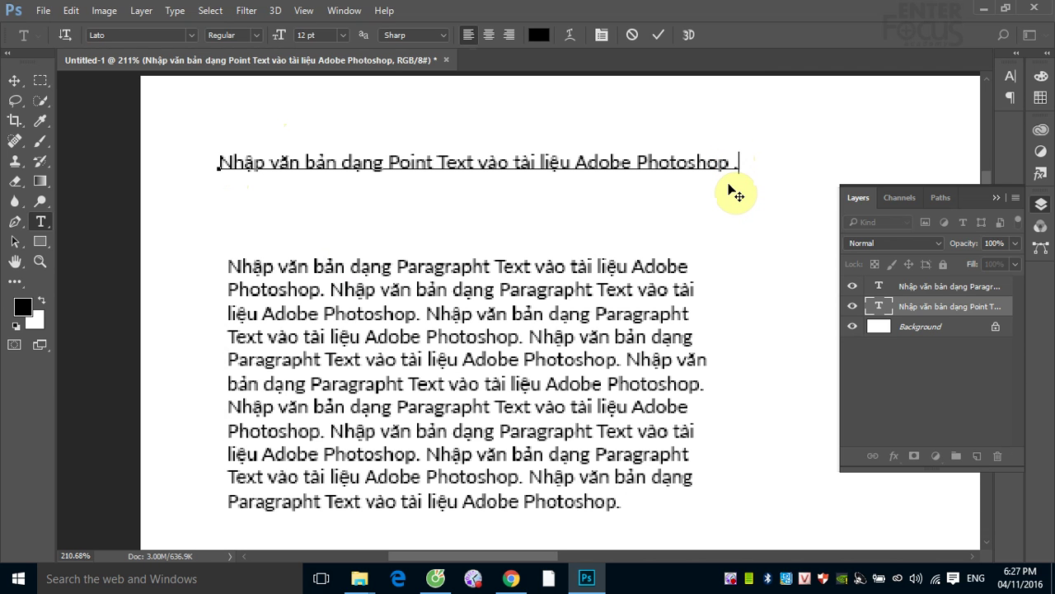
pyautogui.moveTo(736, 161)
pyautogui.mouseDown()
pyautogui.moveTo(294, 147)
pyautogui.moveTo(219, 162)
pyautogui.mouseUp()
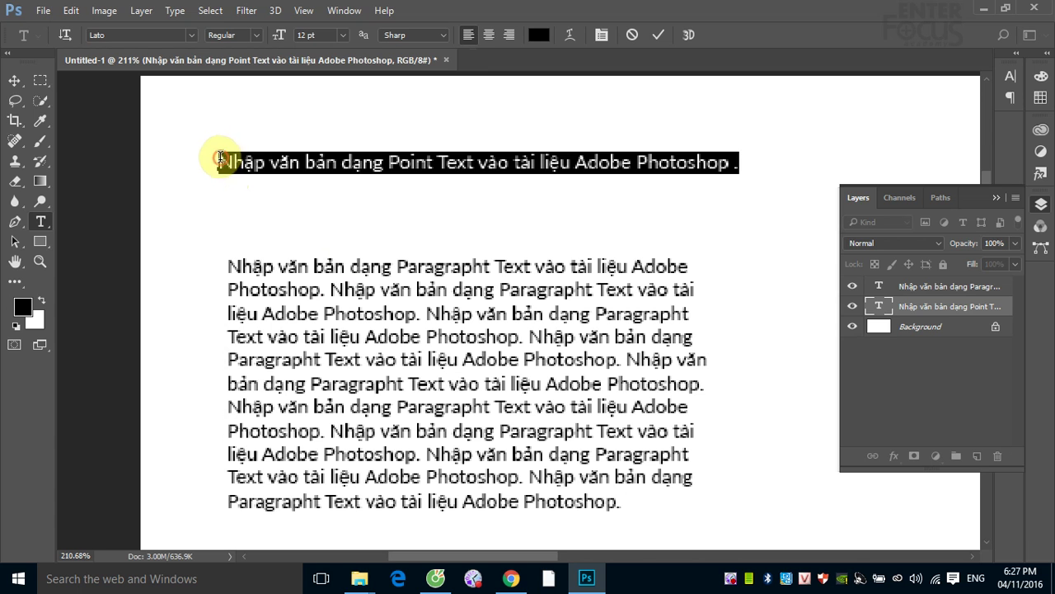
pyautogui.click(739, 169)
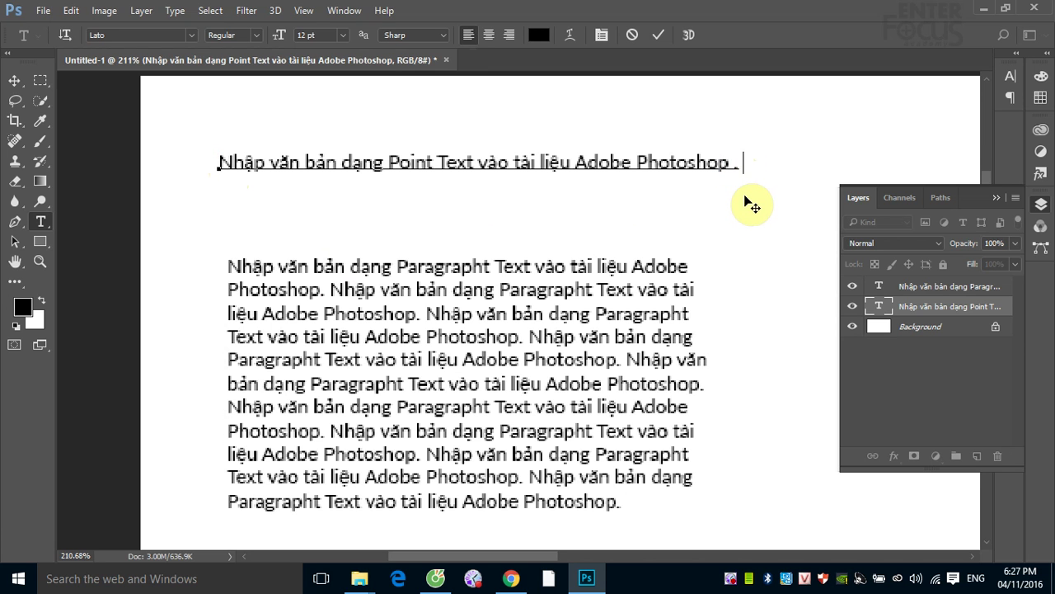
pyautogui.hotkey('ctrl', 'v')
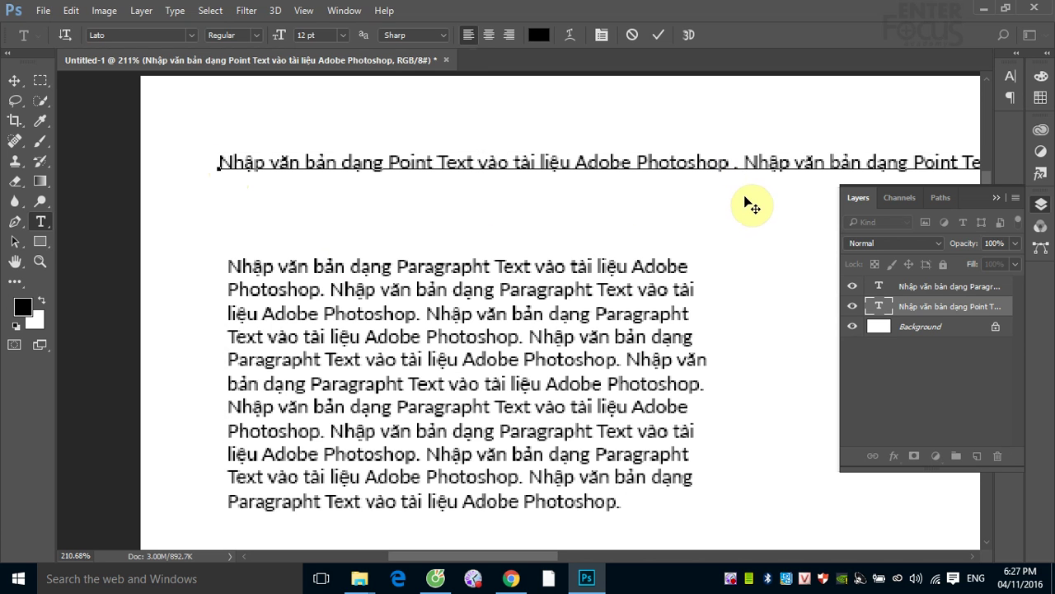
pyautogui.hotkey('ctrl', 'Return')
pyautogui.hotkey('ctrl', '-')
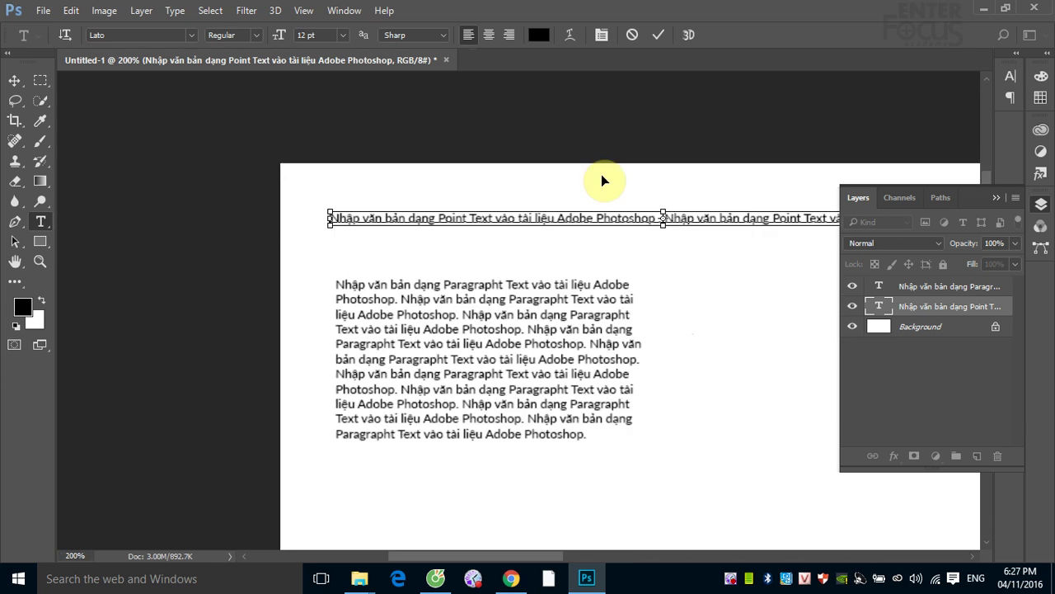
# - Zoom to 500% on the start of the Point Text line, with the Move tool active
pyautogui.hotkey('ctrl', '-')
pyautogui.hotkey('ctrl', '-')
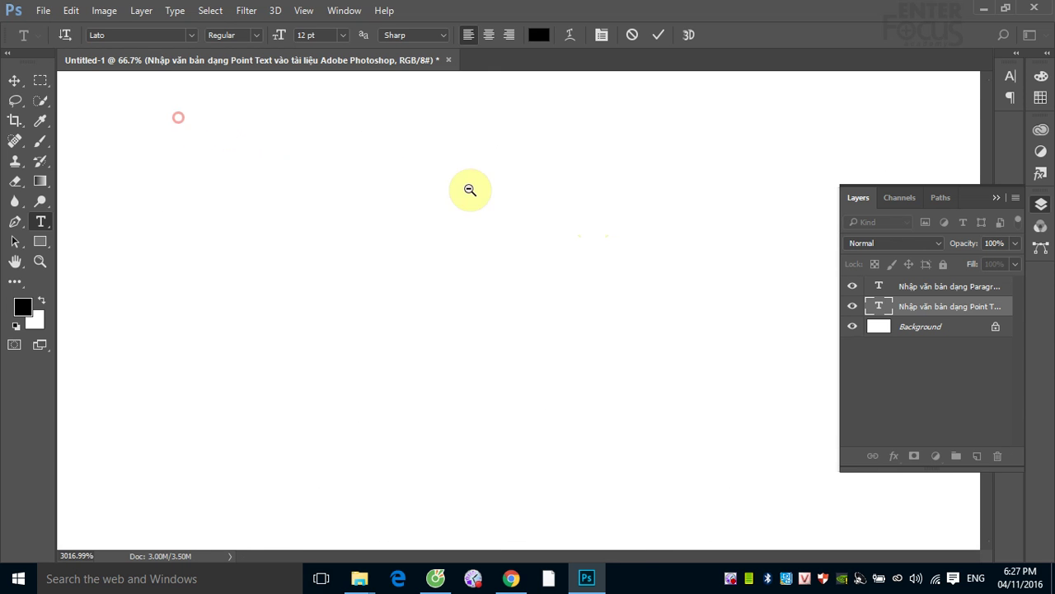
pyautogui.moveTo(182, 118); pyautogui.dragTo(487, 193)
pyautogui.click(15, 82)
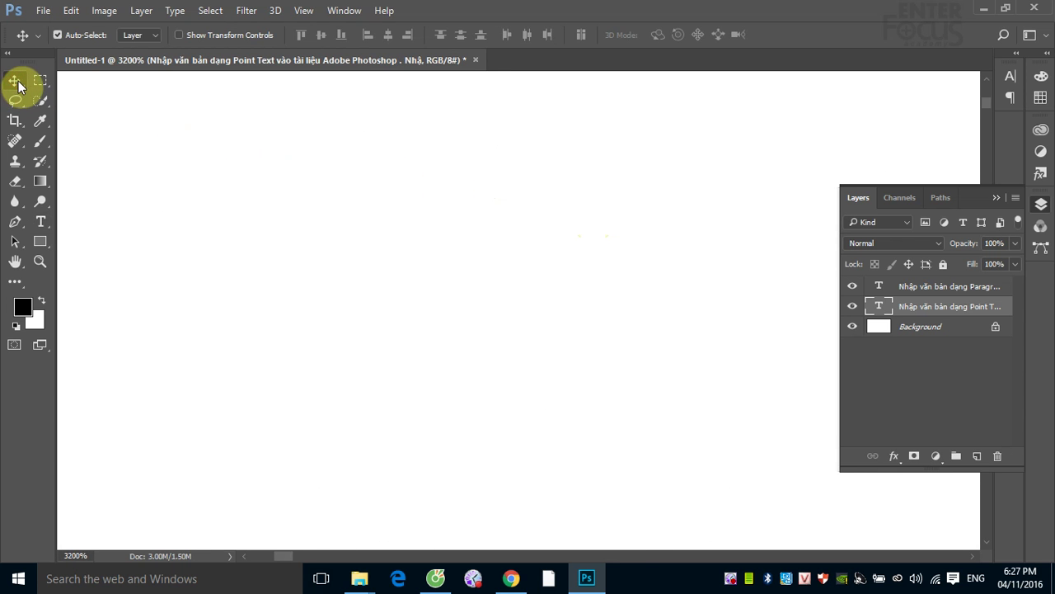
pyautogui.hotkey('ctrl', '-')
pyautogui.hotkey('ctrl', '-')
pyautogui.hotkey('ctrl', '-')
pyautogui.hotkey('ctrl', '-')
pyautogui.hotkey('ctrl', '-')
pyautogui.hotkey('ctrl', '-')
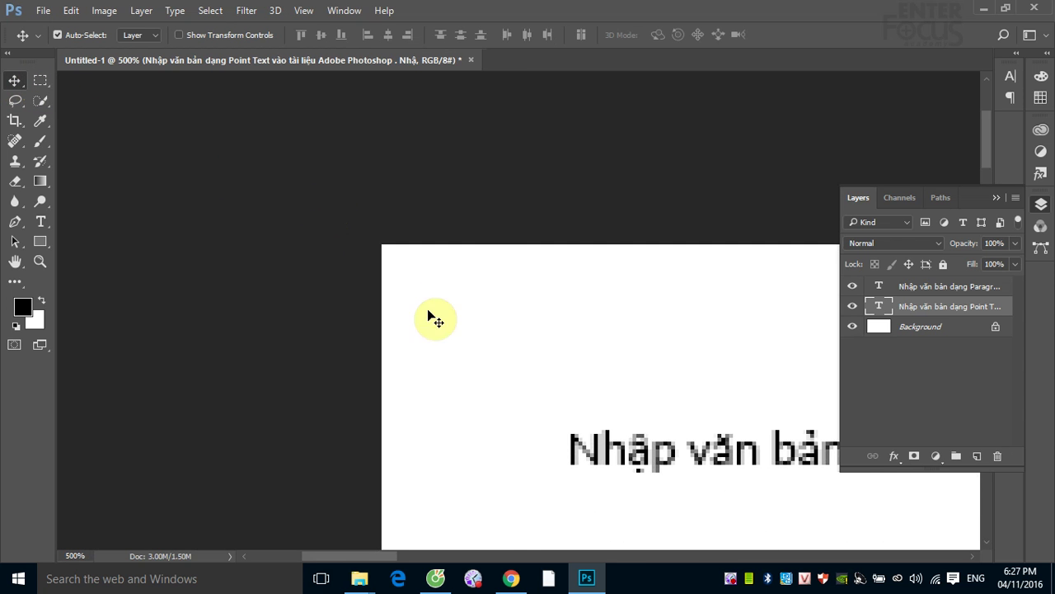
# - Pan to the Point Text line and delete the stray space before the period
pyautogui.moveTo(668, 427)
pyautogui.mouseDown()
pyautogui.moveTo(264, 212)
pyautogui.moveTo(389, 342)
pyautogui.moveTo(484, 306)
pyautogui.moveTo(252, 353)
pyautogui.mouseUp()
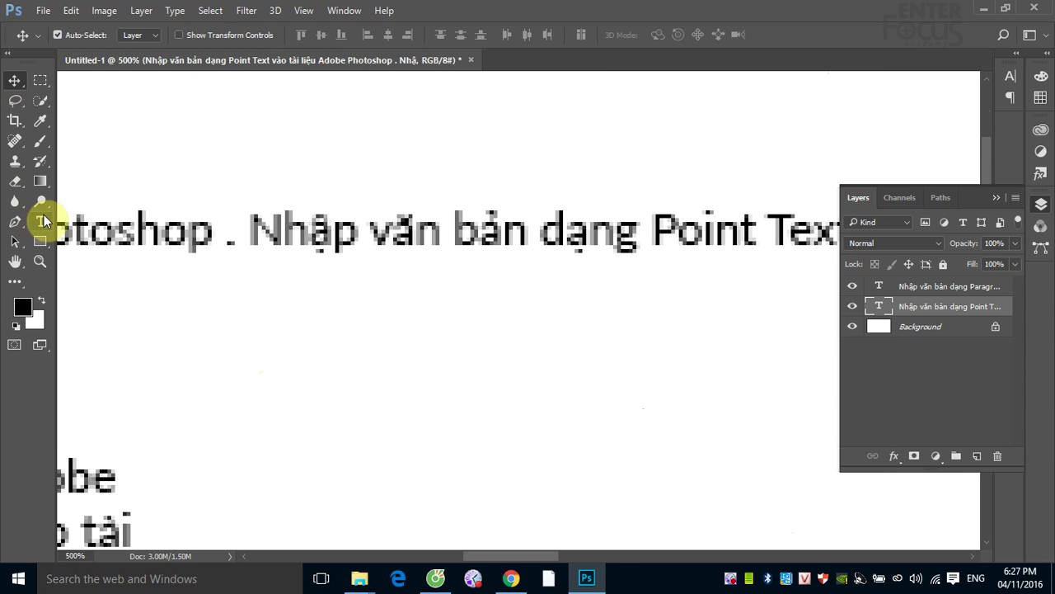
pyautogui.click(41, 221)
pyautogui.click(216, 234)
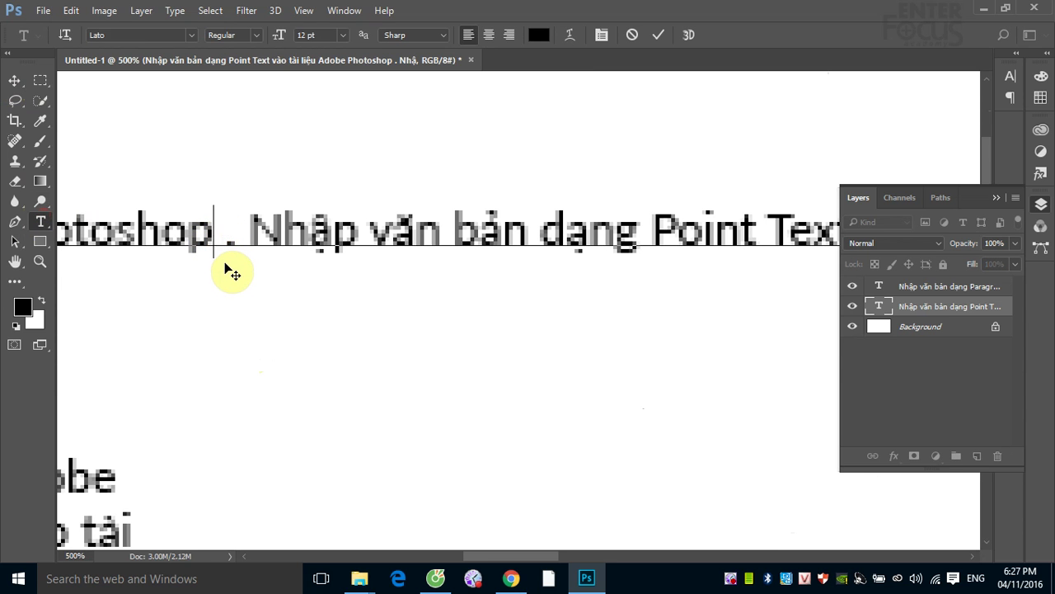
pyautogui.press('Delete')
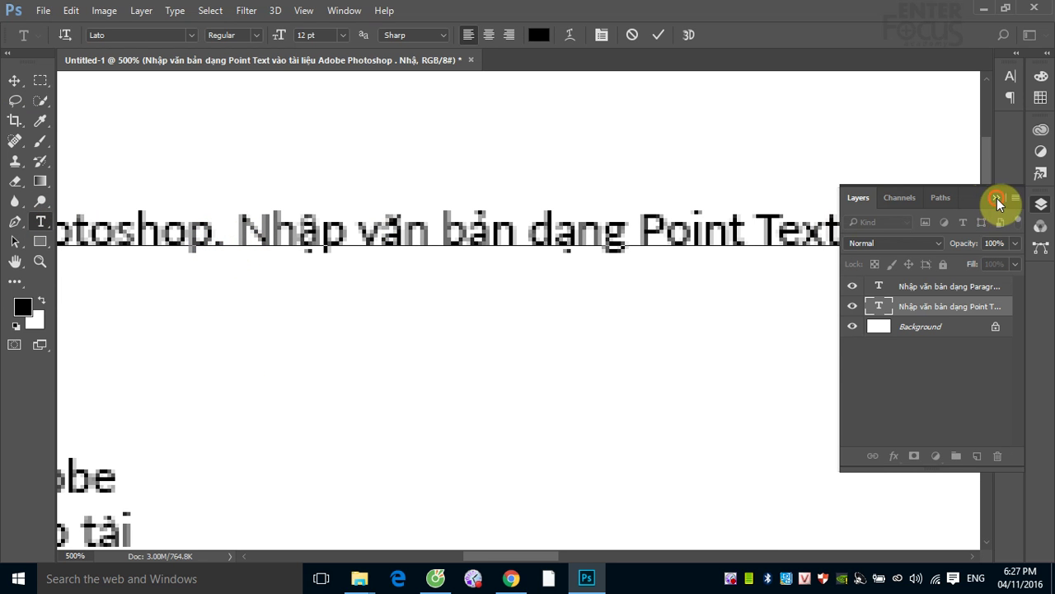
pyautogui.click(996, 198)
pyautogui.press('Left')
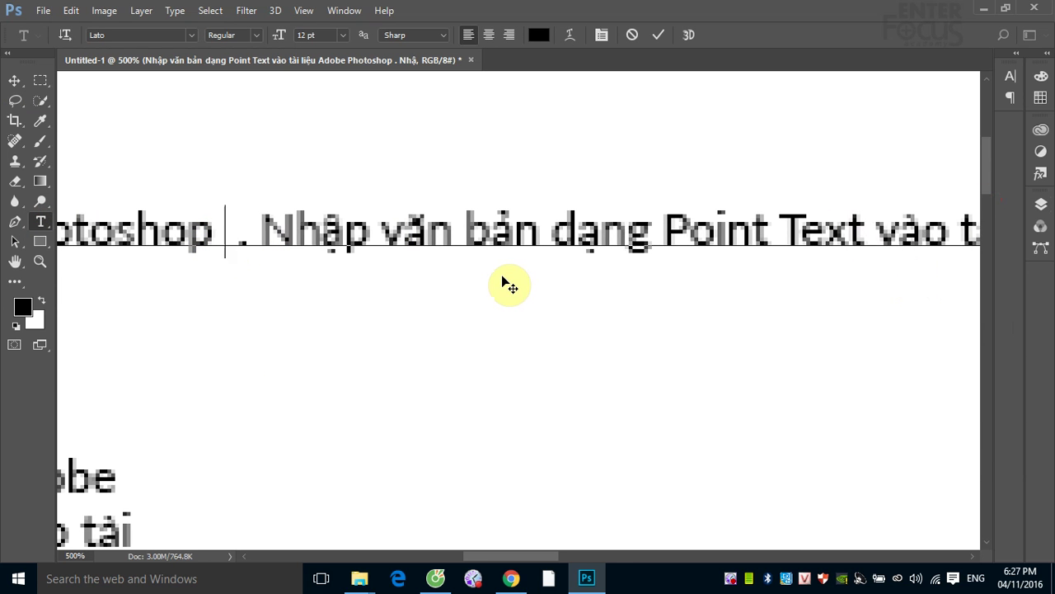
pyautogui.press('Delete')
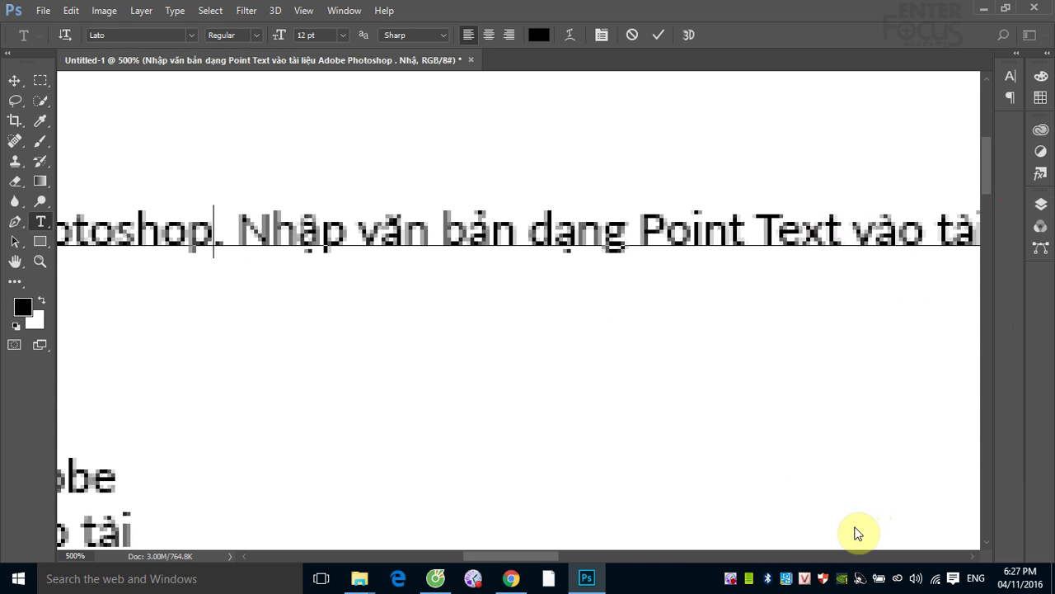
# - Scroll to the line's end after 'Photoshop' and commit the Point Text edit
pyautogui.hscroll(2, 973, 557)
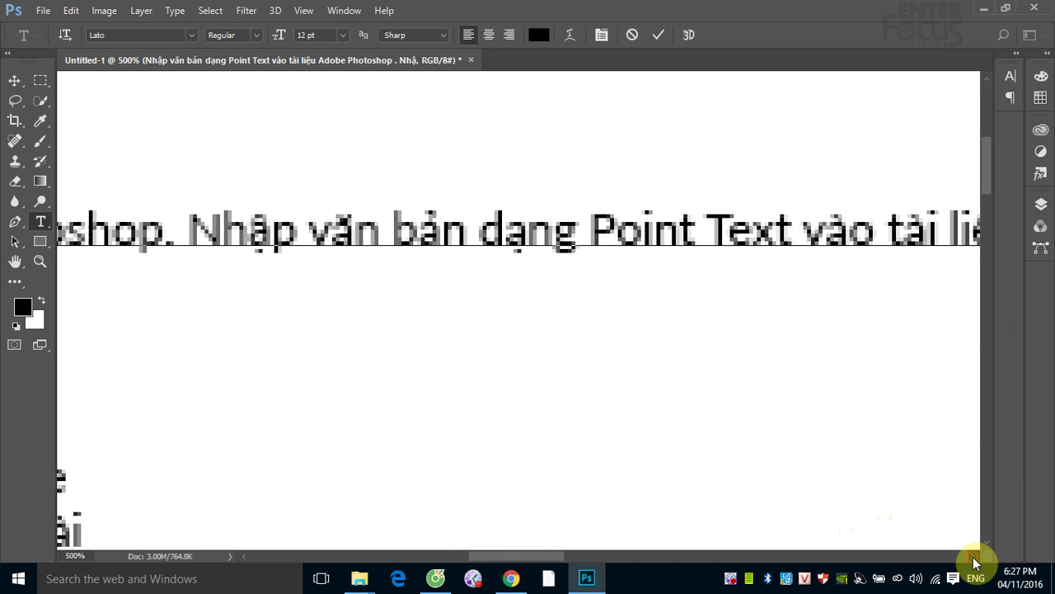
pyautogui.hscroll(2, 973, 556)
pyautogui.hscroll(2, 973, 557)
pyautogui.hscroll(2, 973, 556)
pyautogui.hscroll(2, 973, 556)
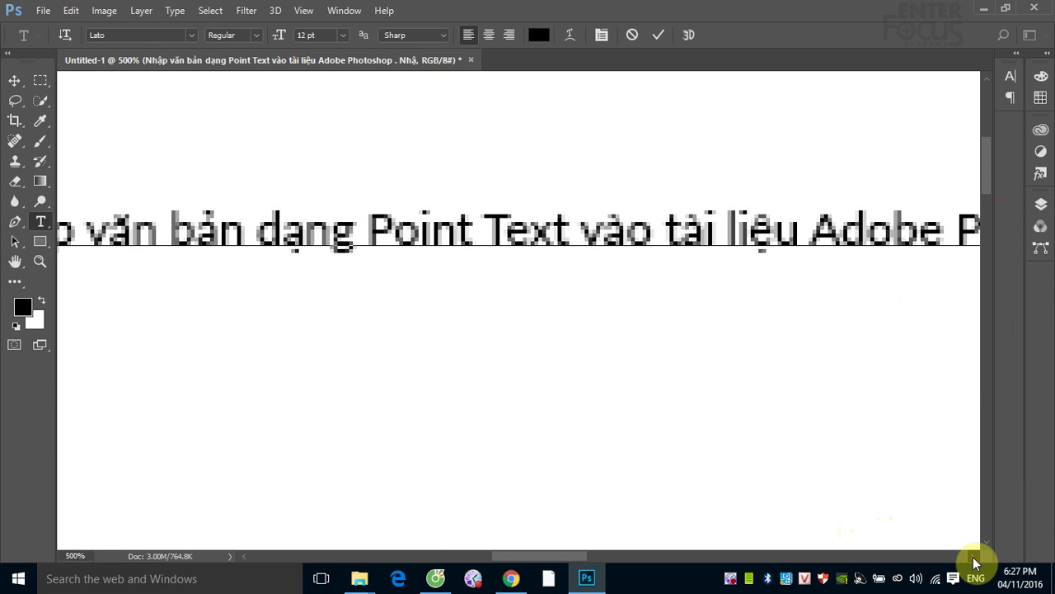
pyautogui.hscroll(2, 973, 556)
pyautogui.hscroll(2, 973, 556)
pyautogui.hscroll(2, 973, 556)
pyautogui.hscroll(3, 973, 557)
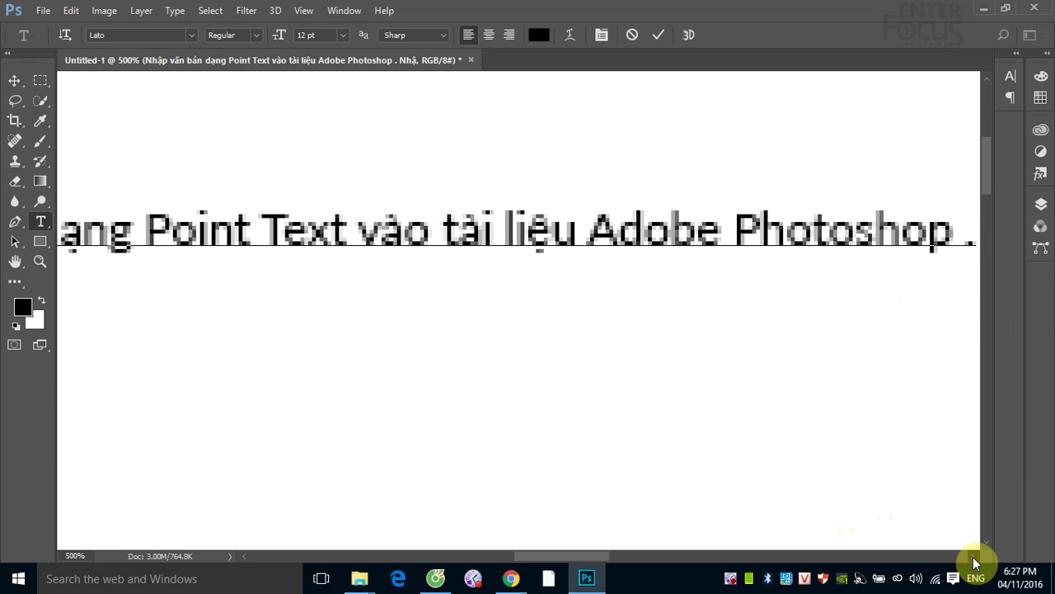
pyautogui.hscroll(1, 973, 557)
pyautogui.click(907, 228)
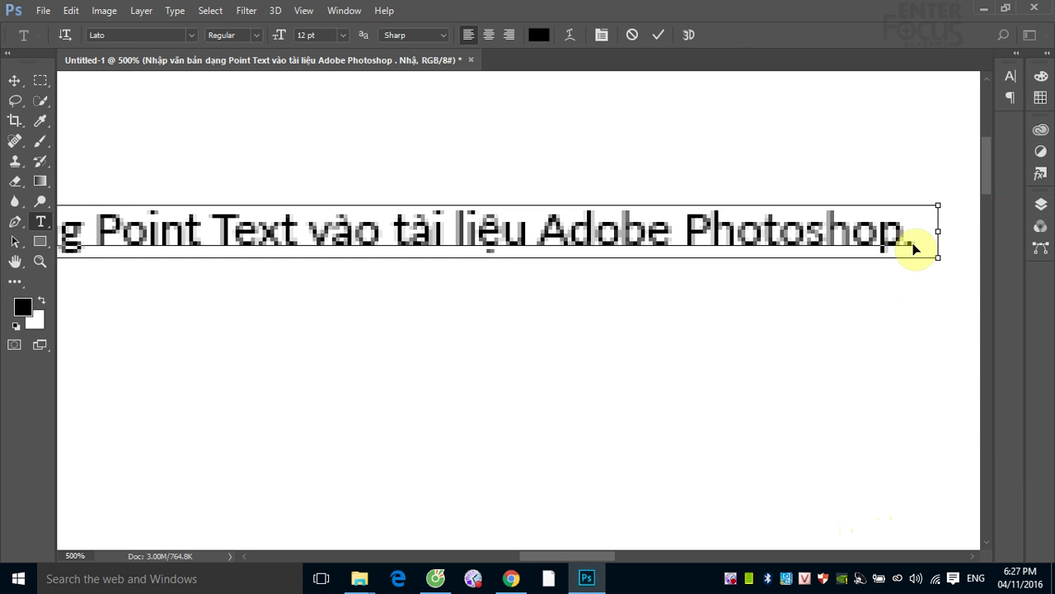
pyautogui.click(15, 79)
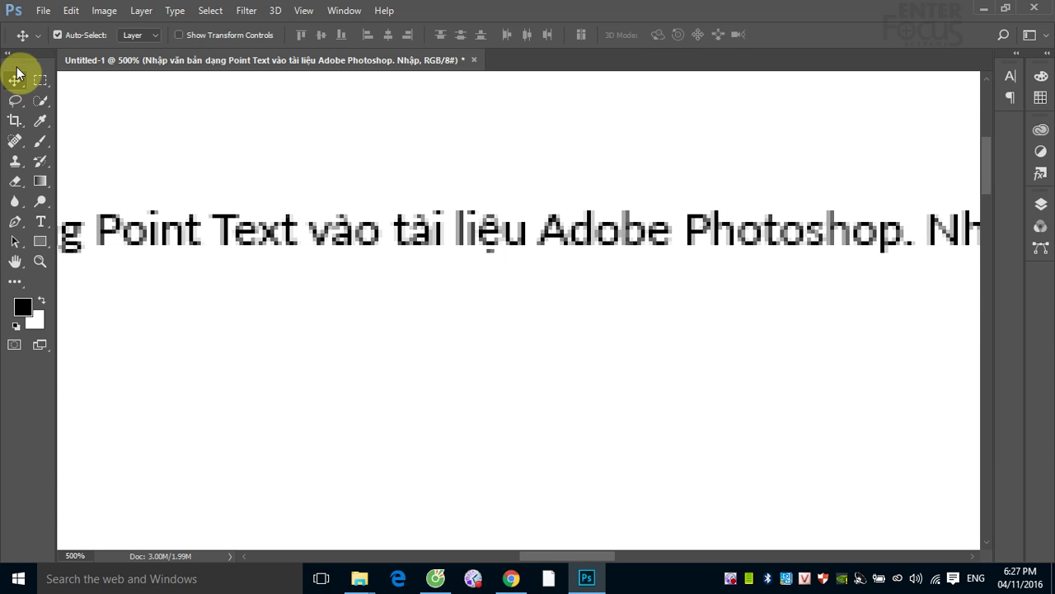
# - Zoom out, select the paragraph text layer and nudge it up and slightly left
pyautogui.hotkey('ctrl', '-')
pyautogui.hotkey('ctrl', '-')
pyautogui.hotkey('ctrl', '-')
pyautogui.hotkey('ctrl', '-')
pyautogui.press('ctrl')
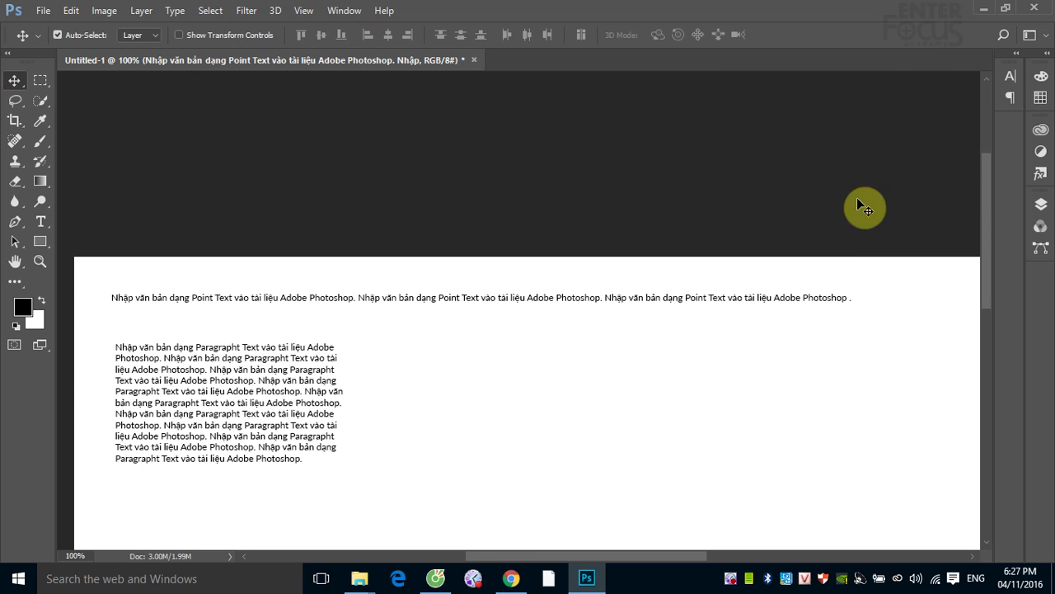
pyautogui.click(1041, 205)
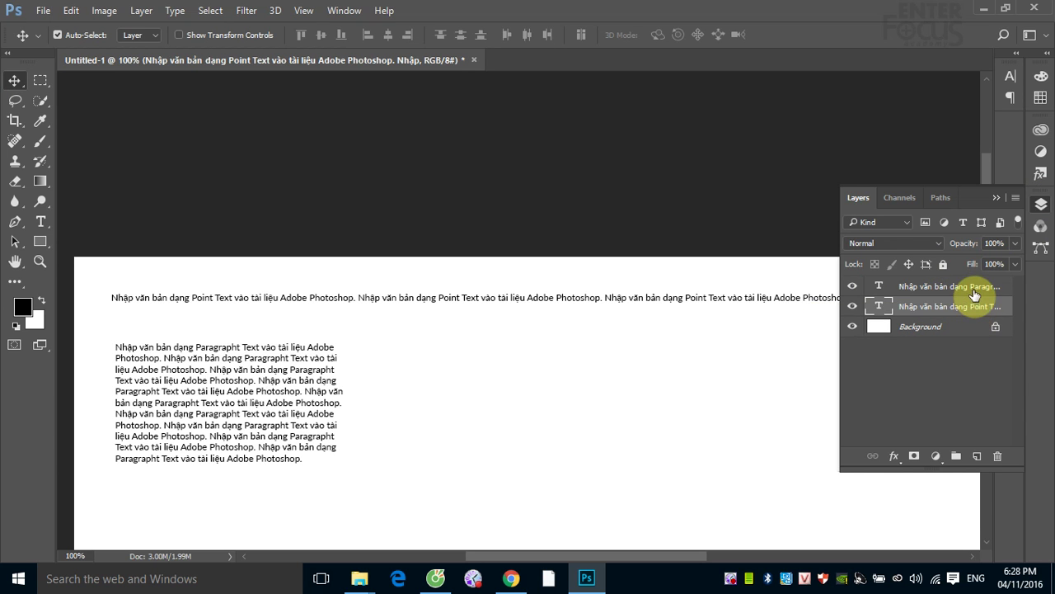
pyautogui.click(995, 199)
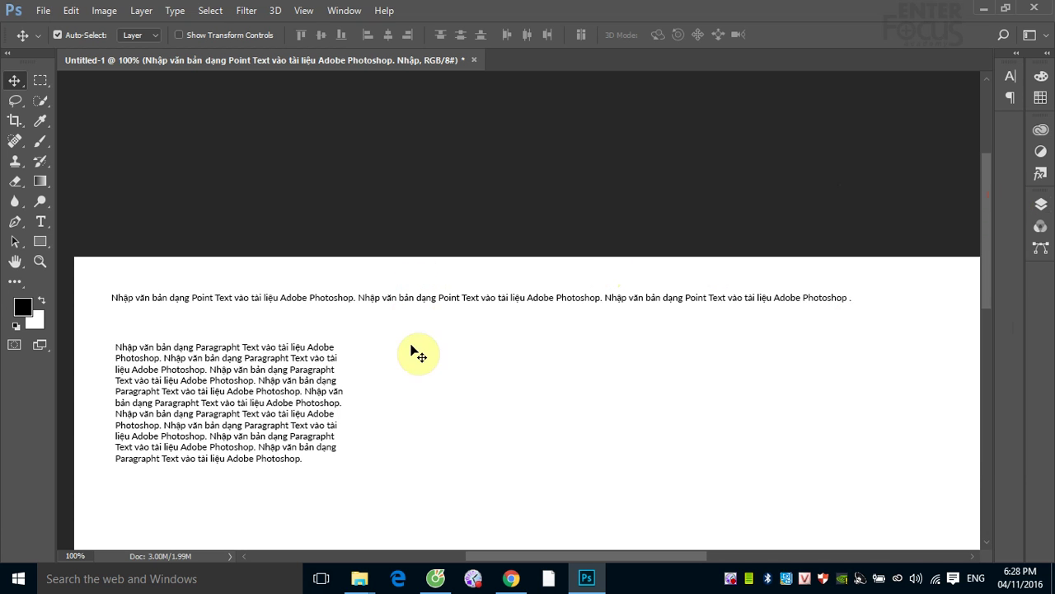
pyautogui.rightClick(307, 346)
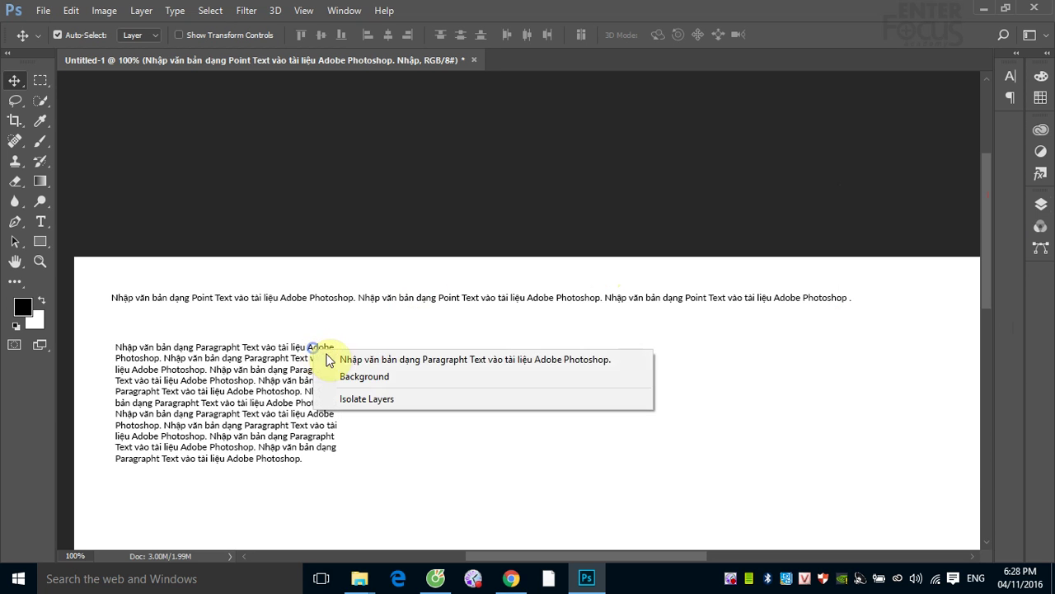
pyautogui.click(344, 357)
pyautogui.moveTo(319, 352); pyautogui.dragTo(315, 338)
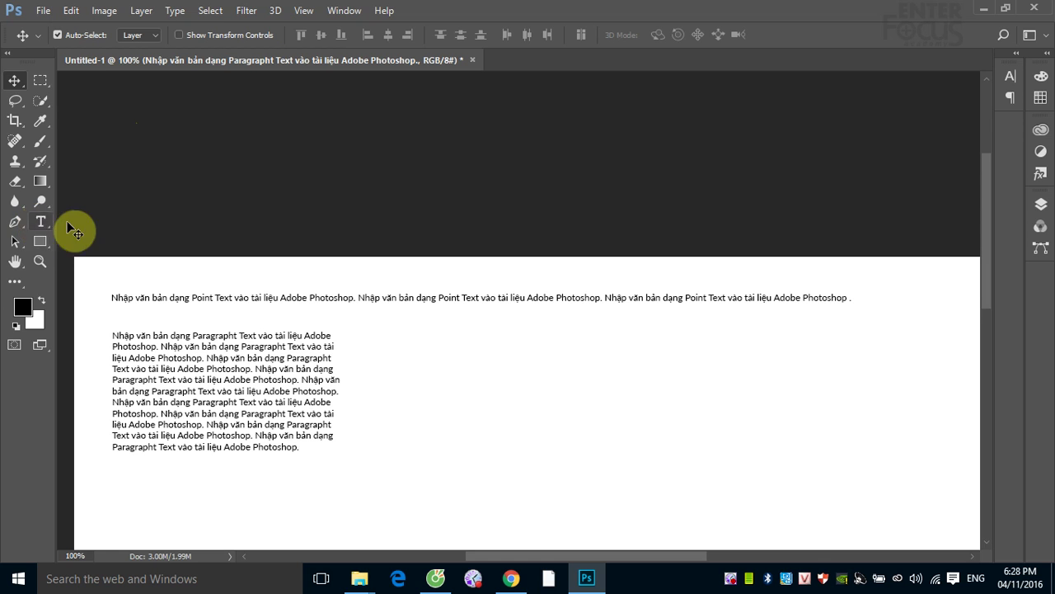
# - Select all the point text and set it to 30 pt
pyautogui.click(39, 221)
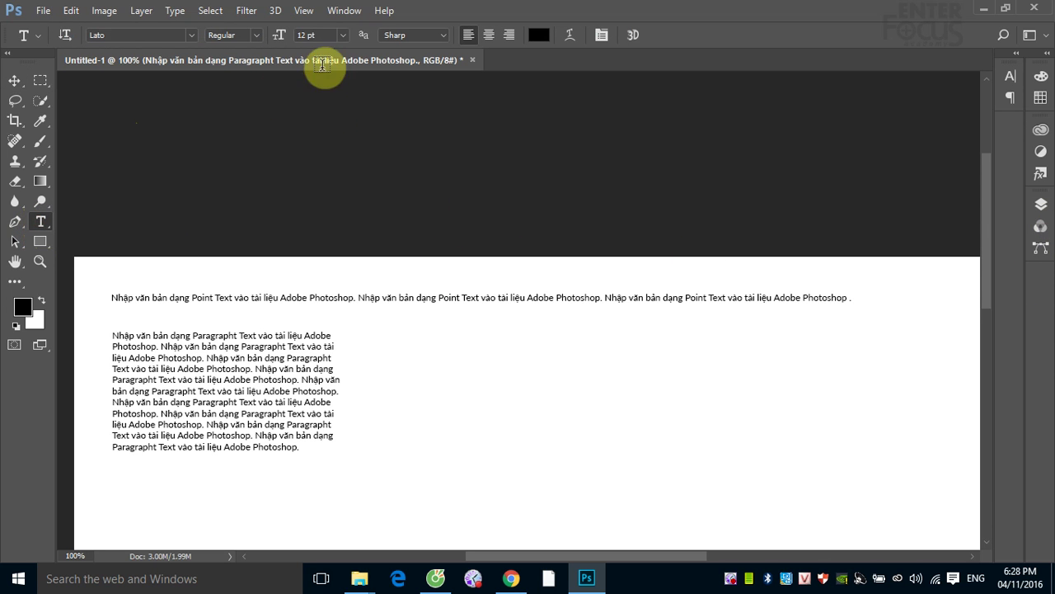
pyautogui.click(164, 295)
pyautogui.hotkey('ctrl', 'a')
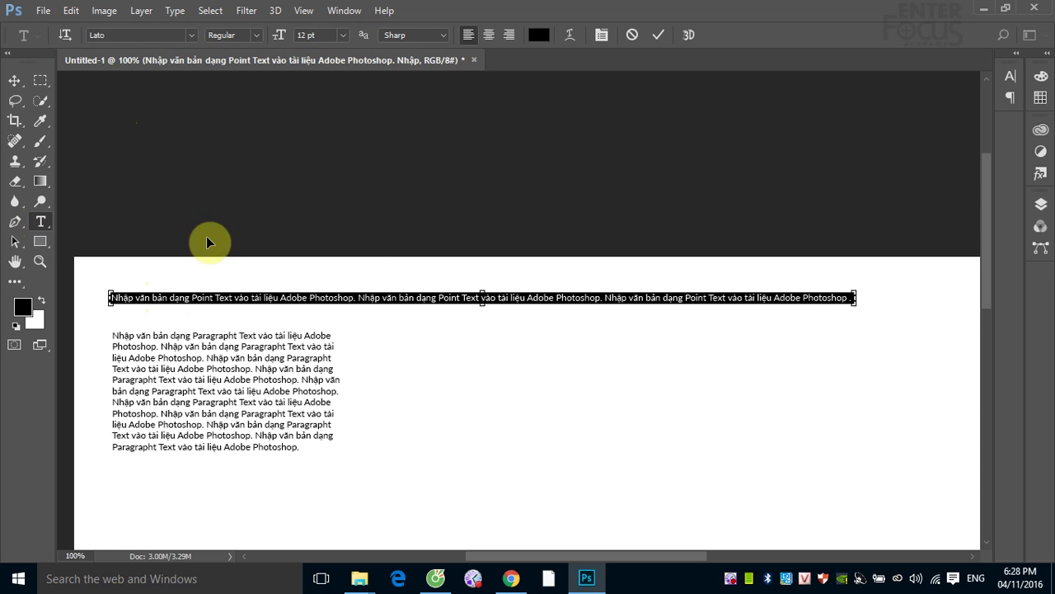
pyautogui.click(340, 35)
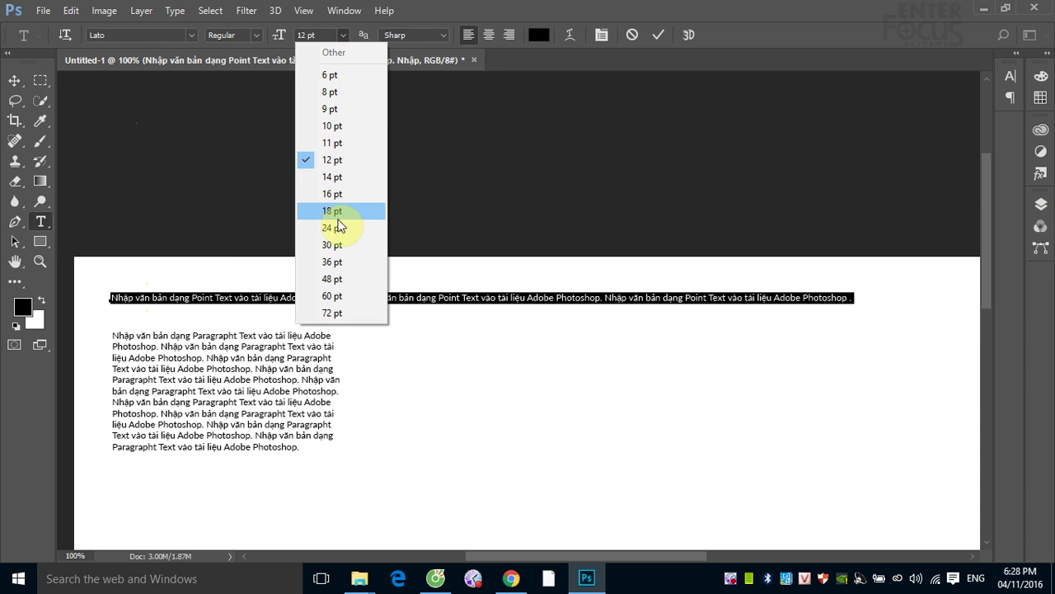
pyautogui.click(334, 245)
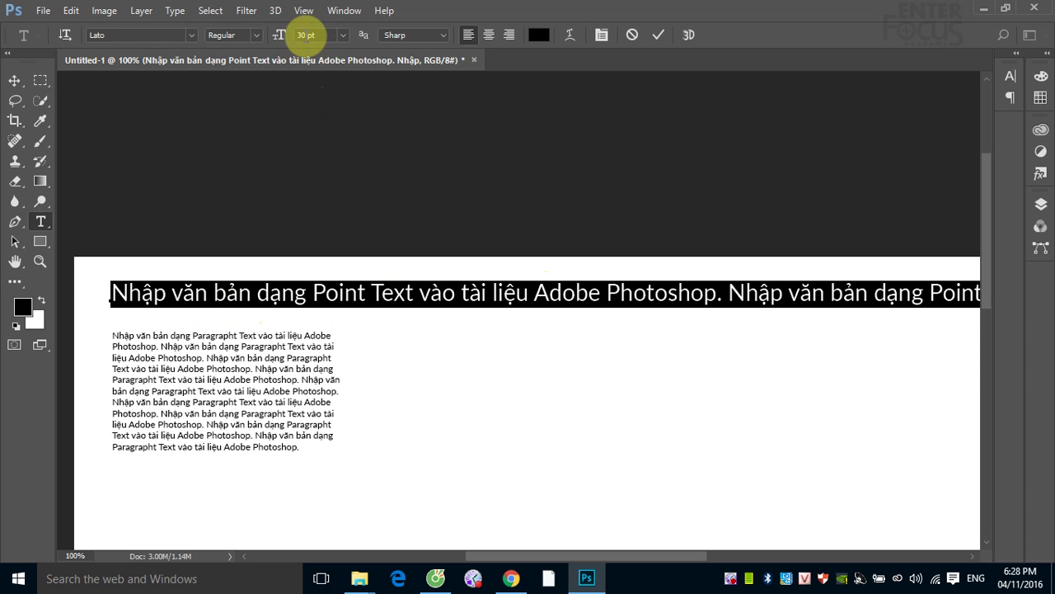
pyautogui.click(306, 34)
# - Colour the point text red (f90707) and commit the edit
pyautogui.click(539, 45)
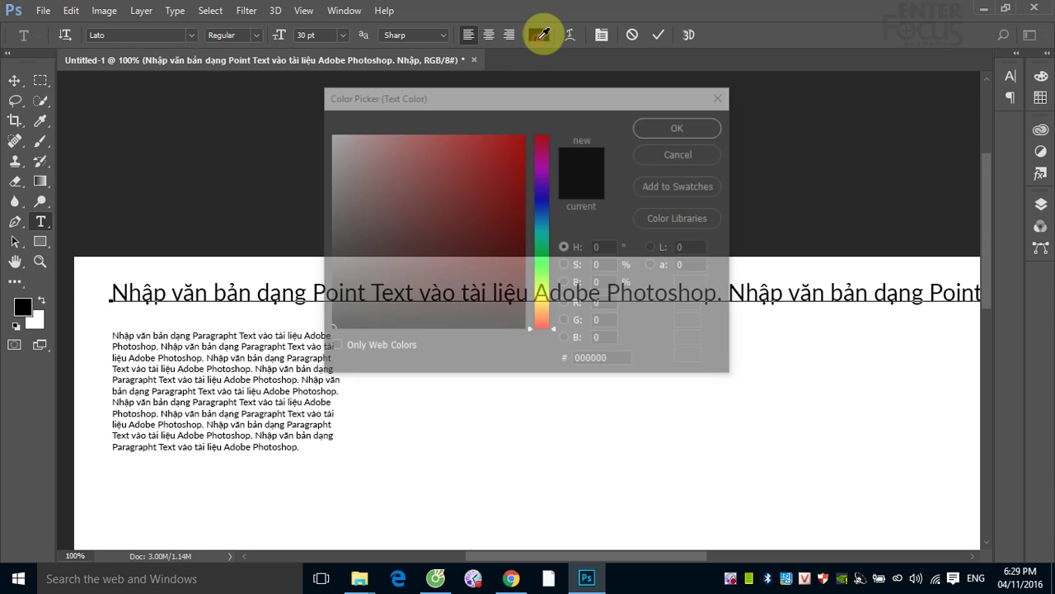
pyautogui.click(521, 138)
pyautogui.click(652, 132)
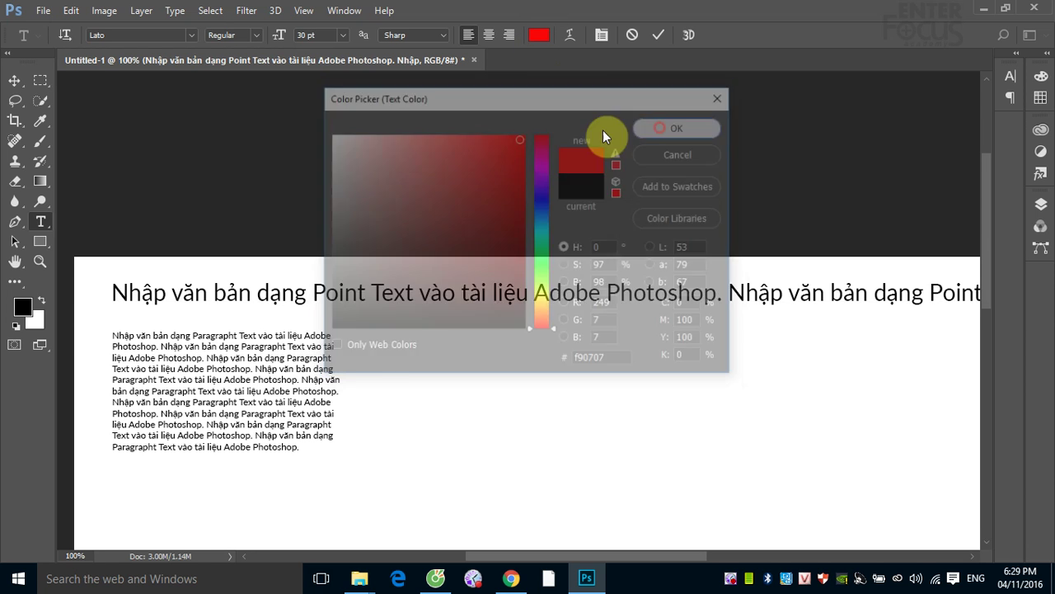
pyautogui.click(325, 293)
pyautogui.click(14, 80)
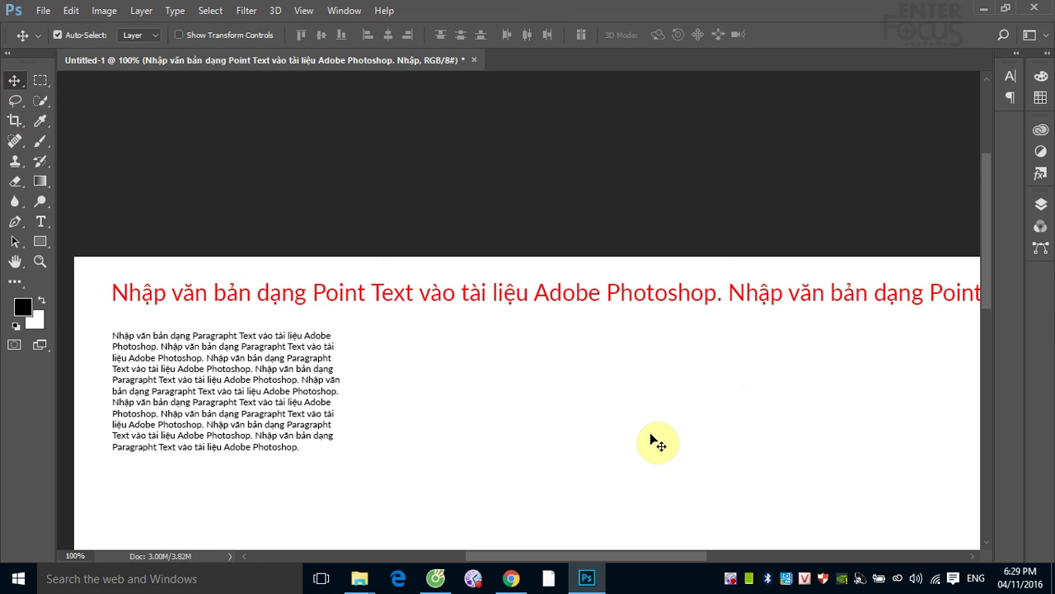
# - Delete the unwanted empty Layer 1 from the layers list
pyautogui.click(40, 221)
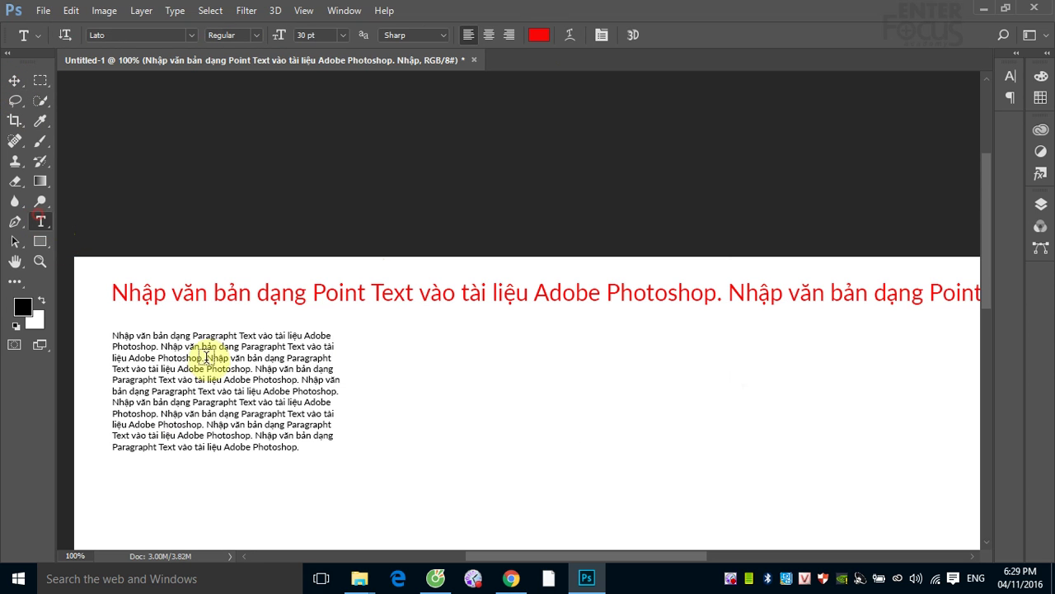
pyautogui.click(151, 347)
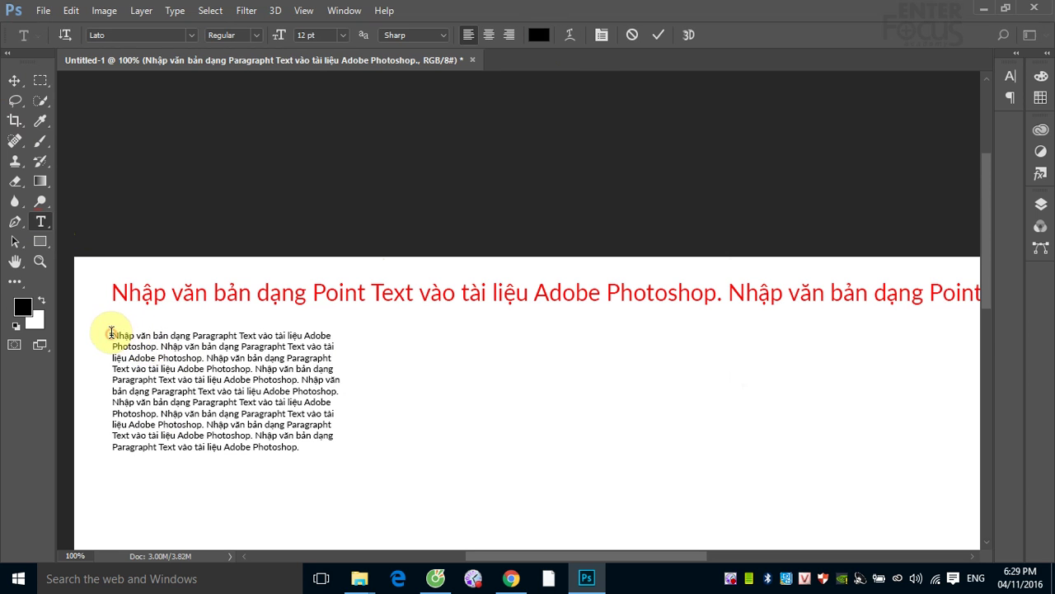
pyautogui.click(14, 80)
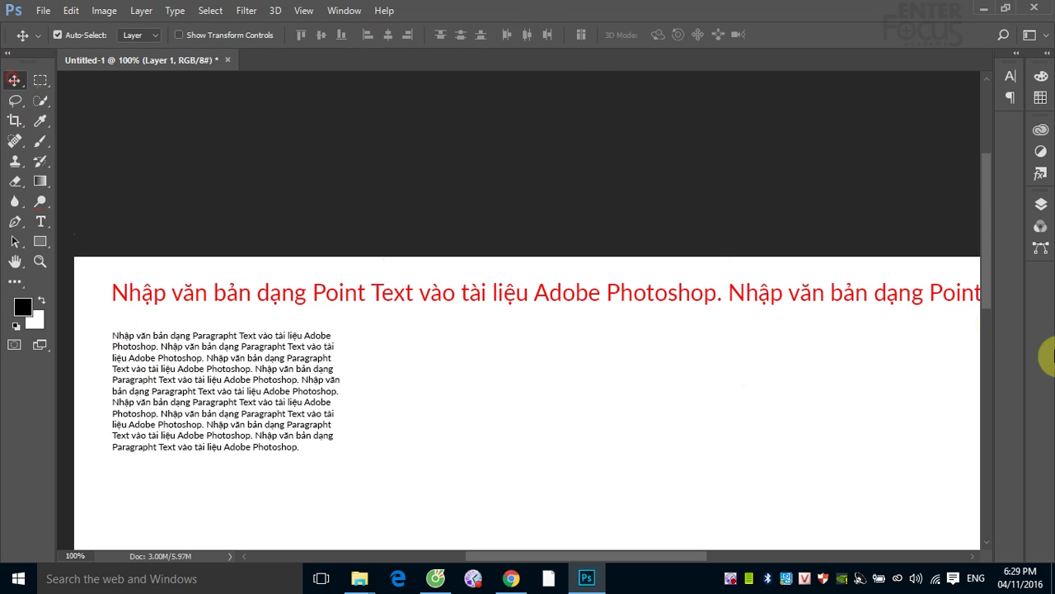
pyautogui.click(1041, 204)
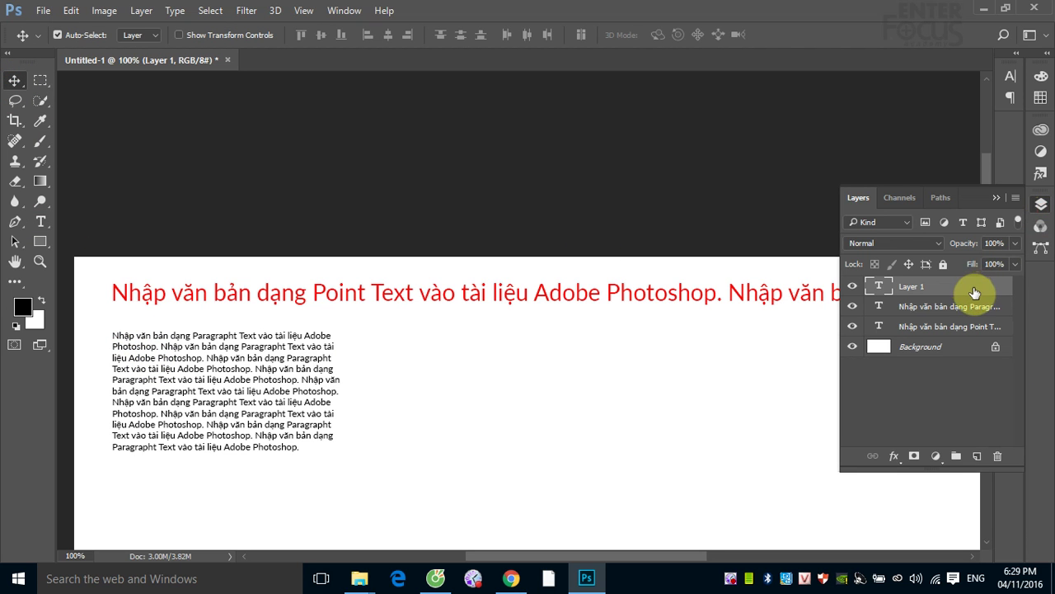
pyautogui.moveTo(974, 293); pyautogui.dragTo(998, 456)
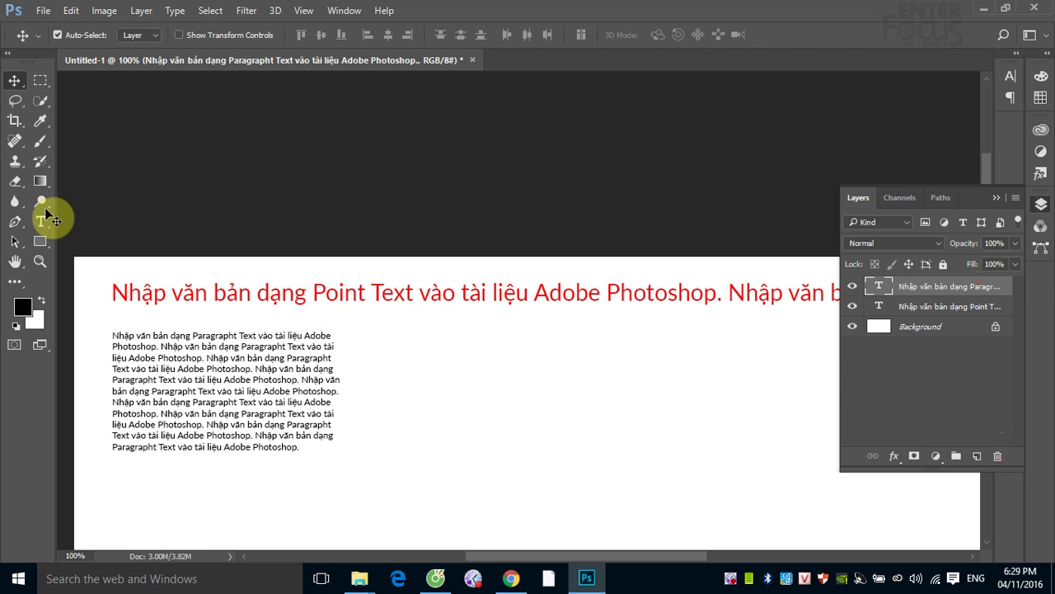
# - Select all the paragraph text and set it to 30 pt
pyautogui.click(41, 221)
pyautogui.click(188, 363)
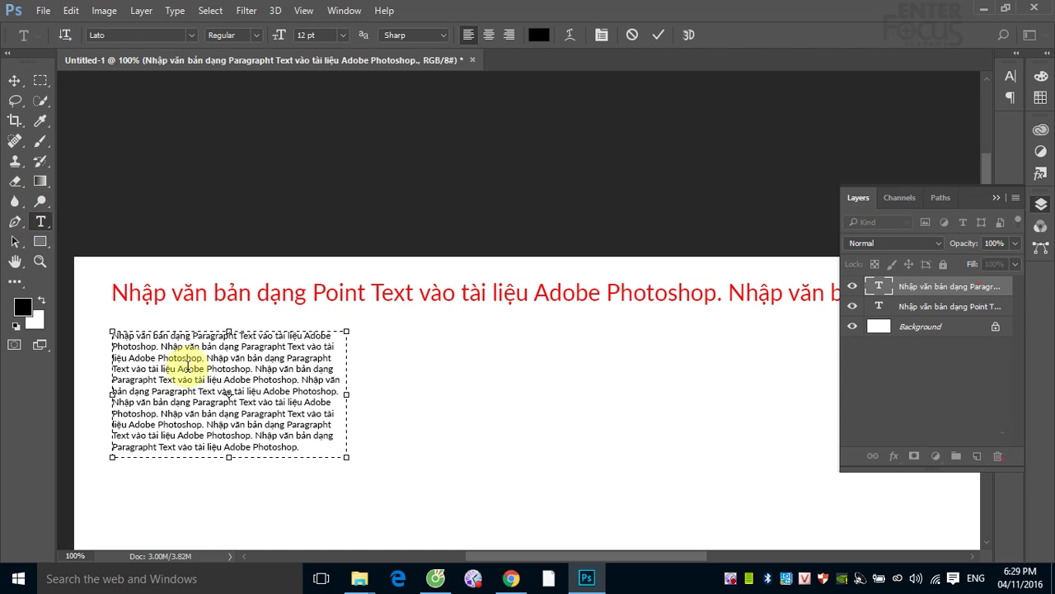
pyautogui.hotkey('ctrl', 'a')
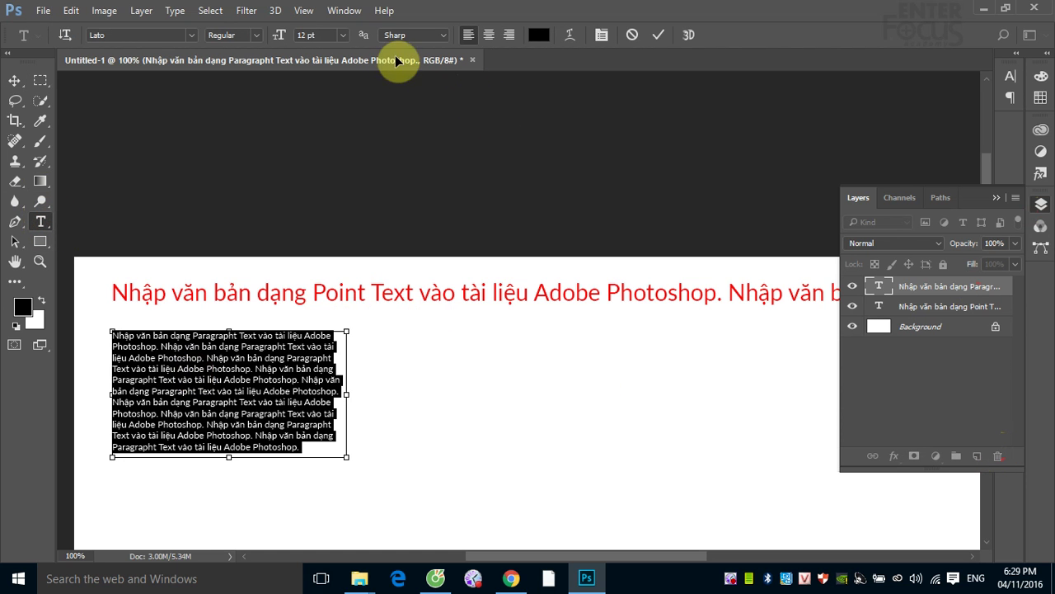
pyautogui.click(343, 34)
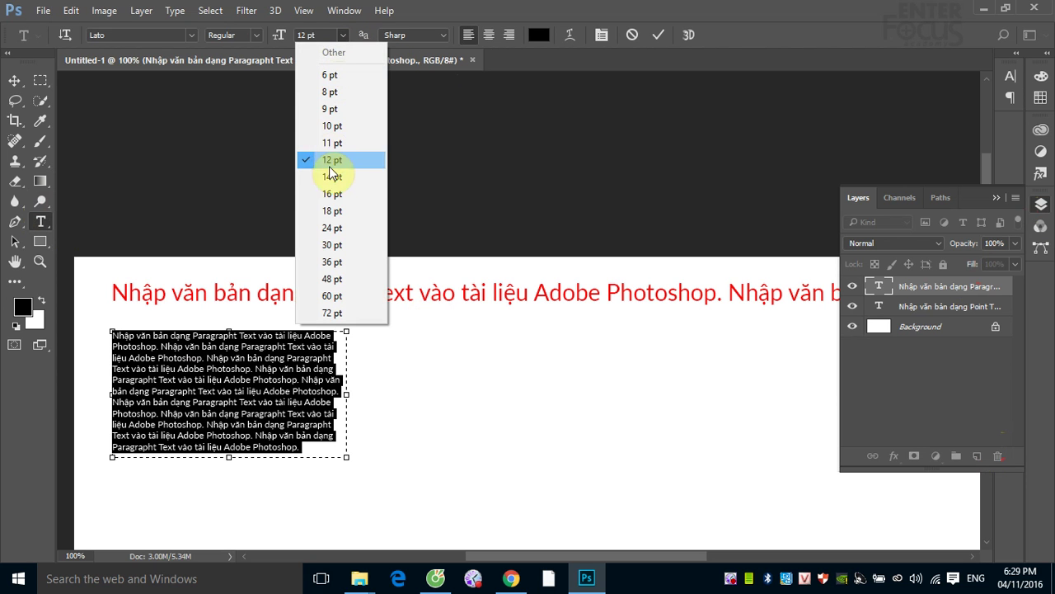
pyautogui.click(330, 245)
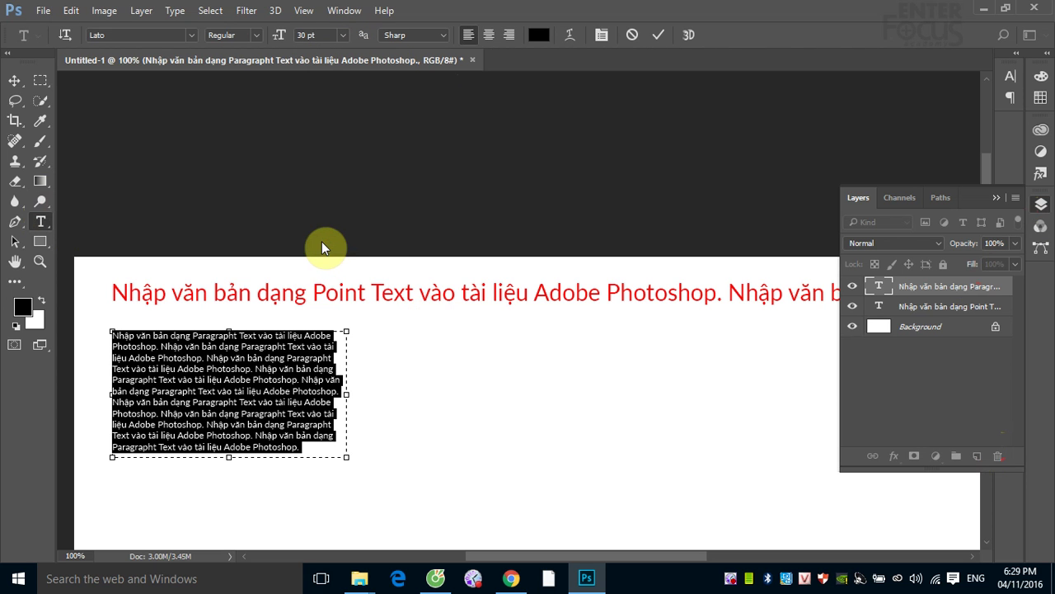
# - Colour the paragraph text red (f70e0e), commit it, and collapse the layers list
pyautogui.click(540, 35)
pyautogui.click(515, 139)
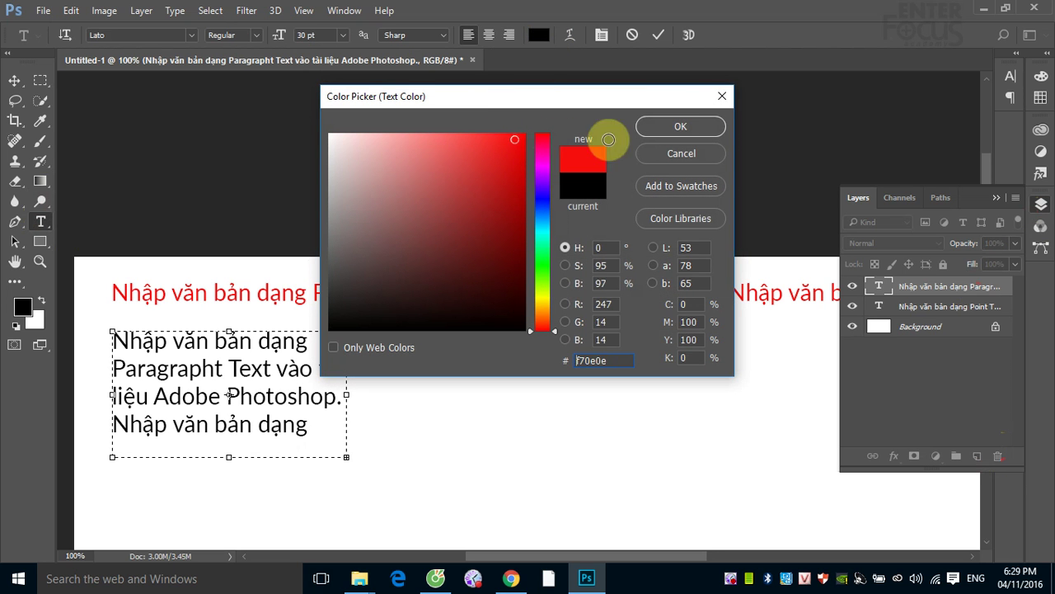
pyautogui.click(654, 130)
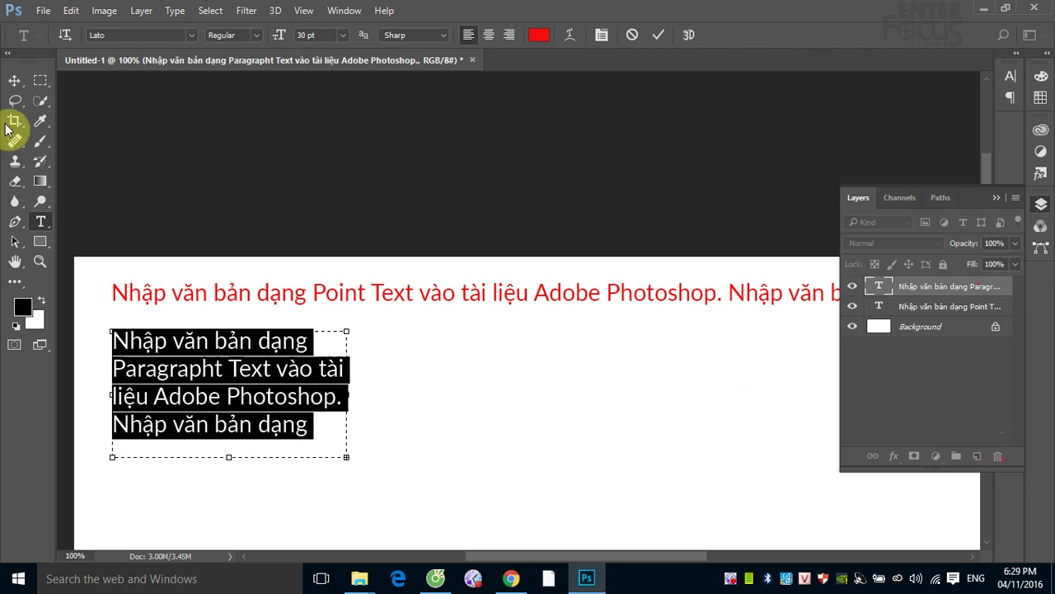
pyautogui.click(14, 80)
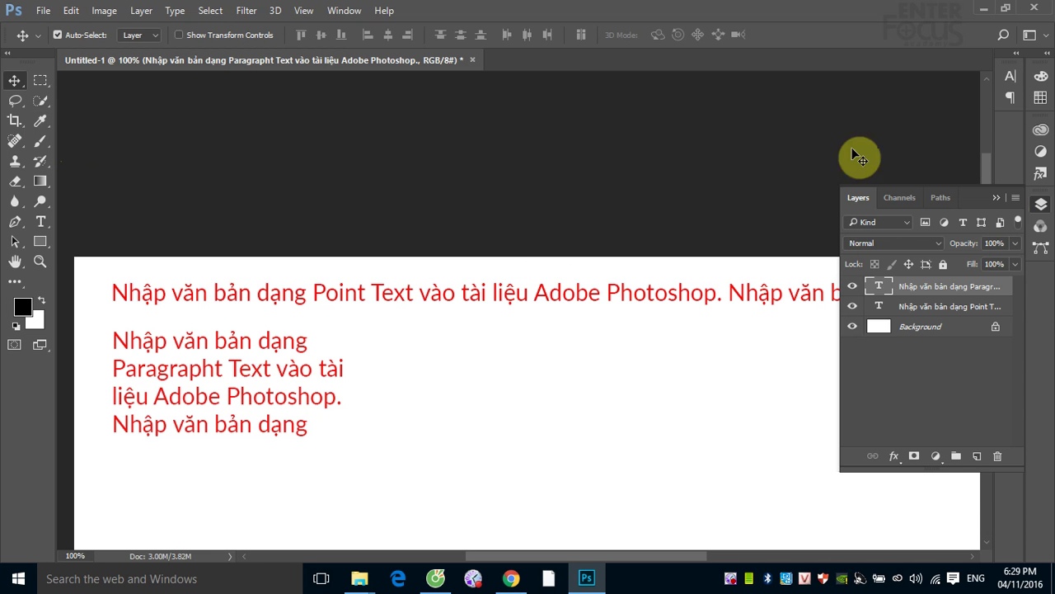
pyautogui.click(997, 199)
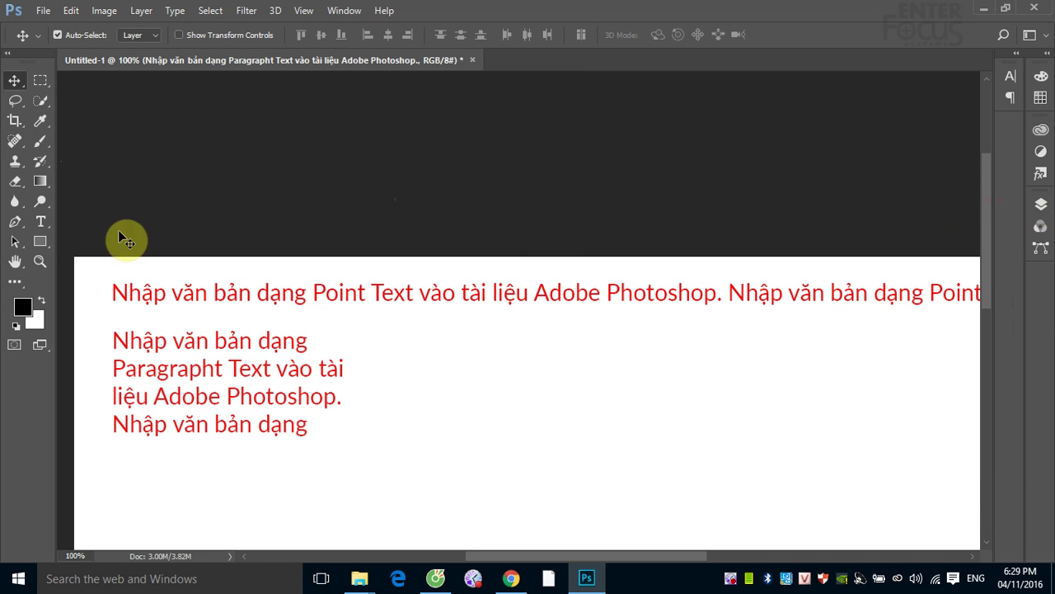
# - Reopen the red 30 pt paragraph text for editing with the Type tool
pyautogui.click(46, 219)
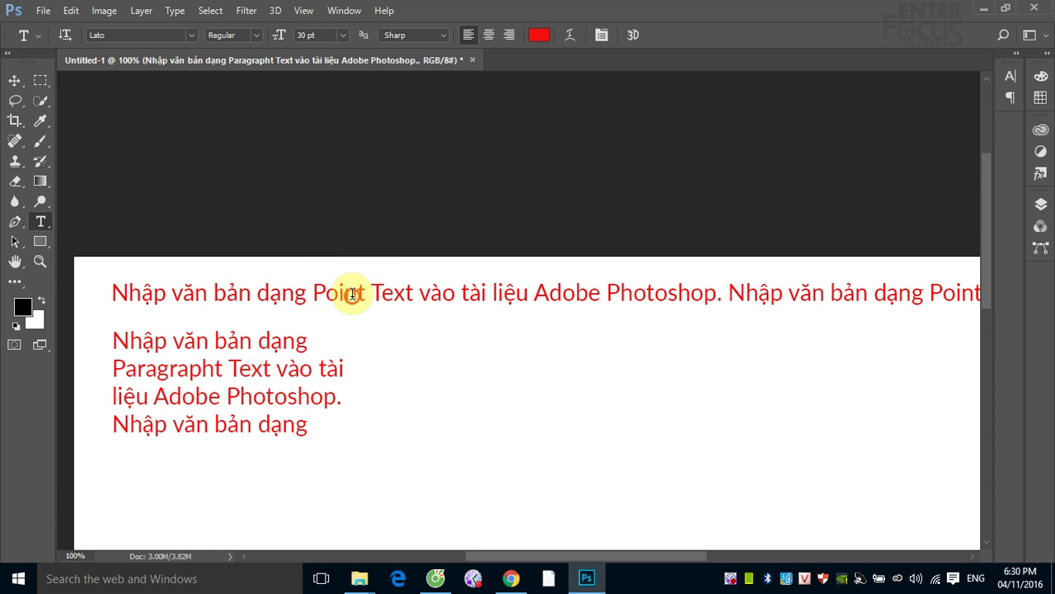
pyautogui.click(352, 294)
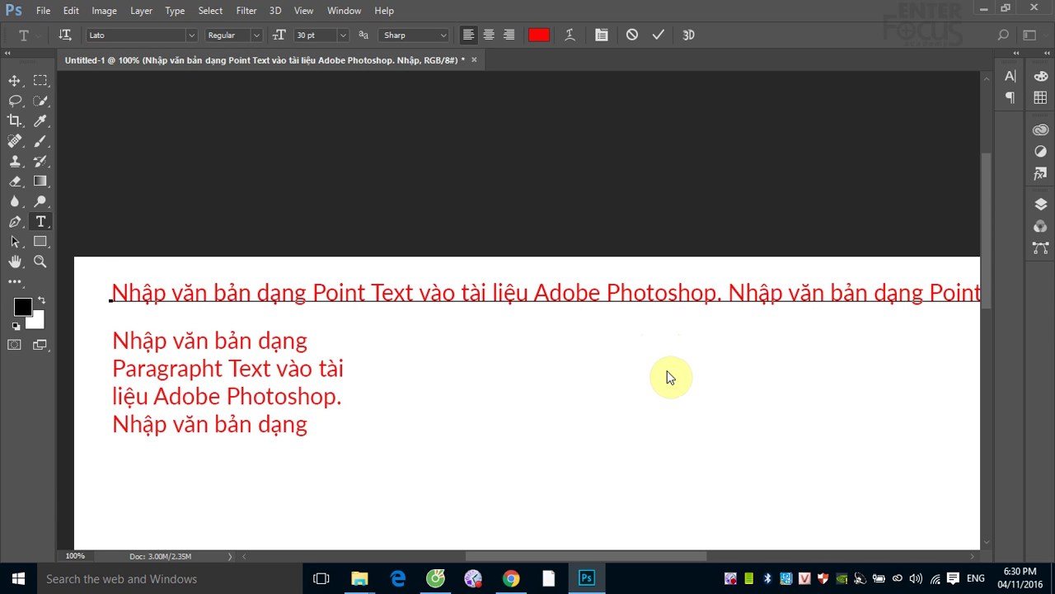
pyautogui.click(15, 80)
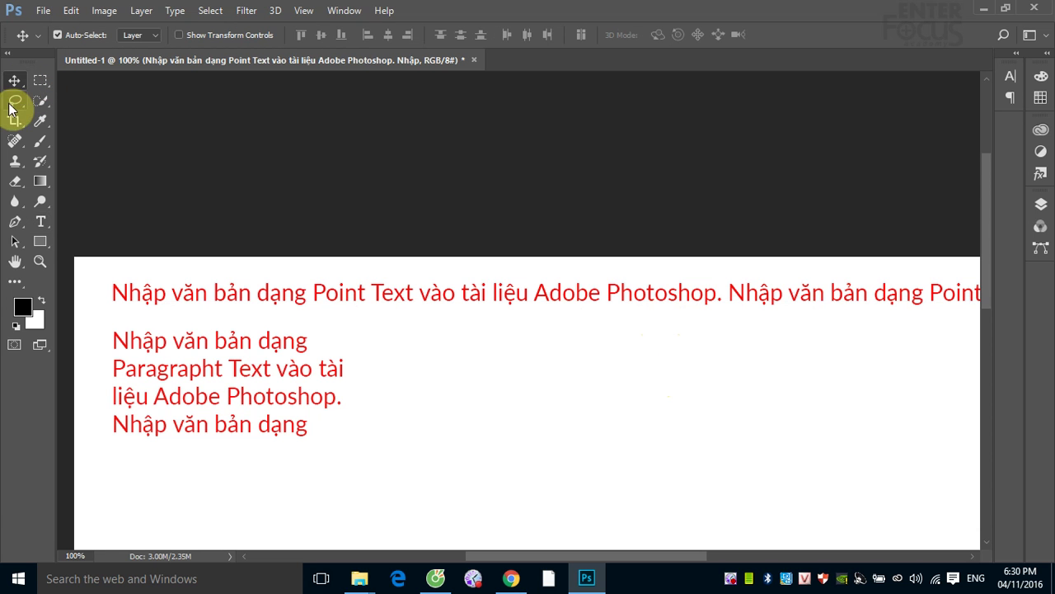
pyautogui.click(42, 222)
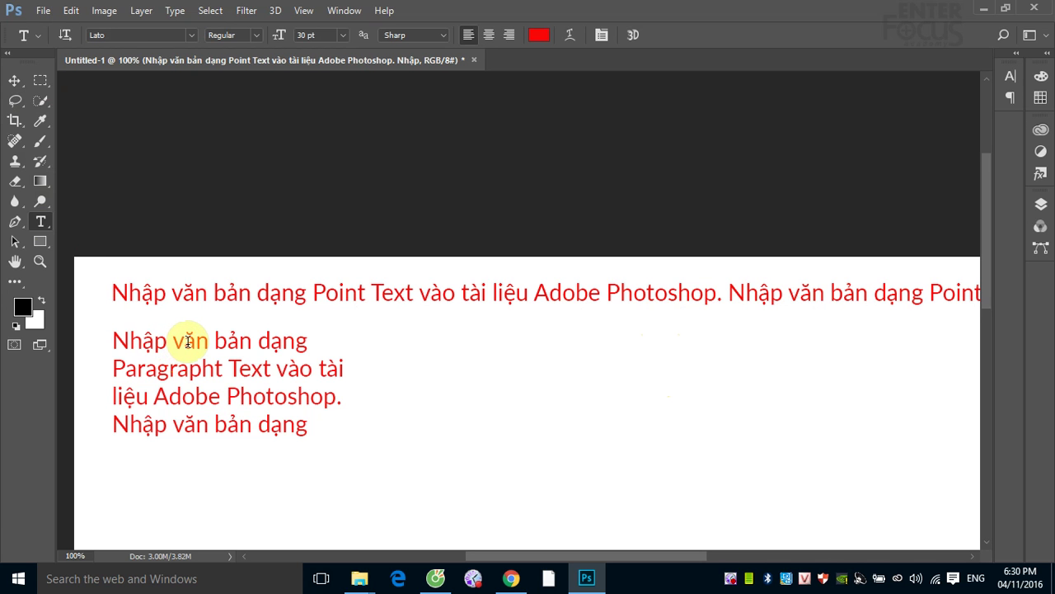
pyautogui.click(183, 342)
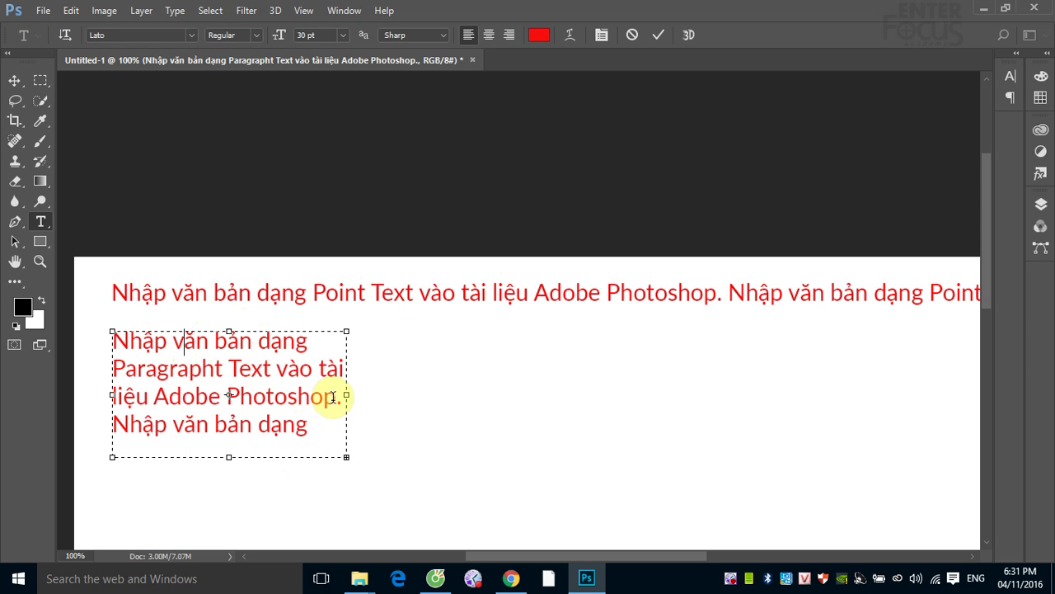
# - Widen and heighten the paragraph box until all ten red lines show, then commit
pyautogui.moveTo(345, 396); pyautogui.dragTo(759, 431)
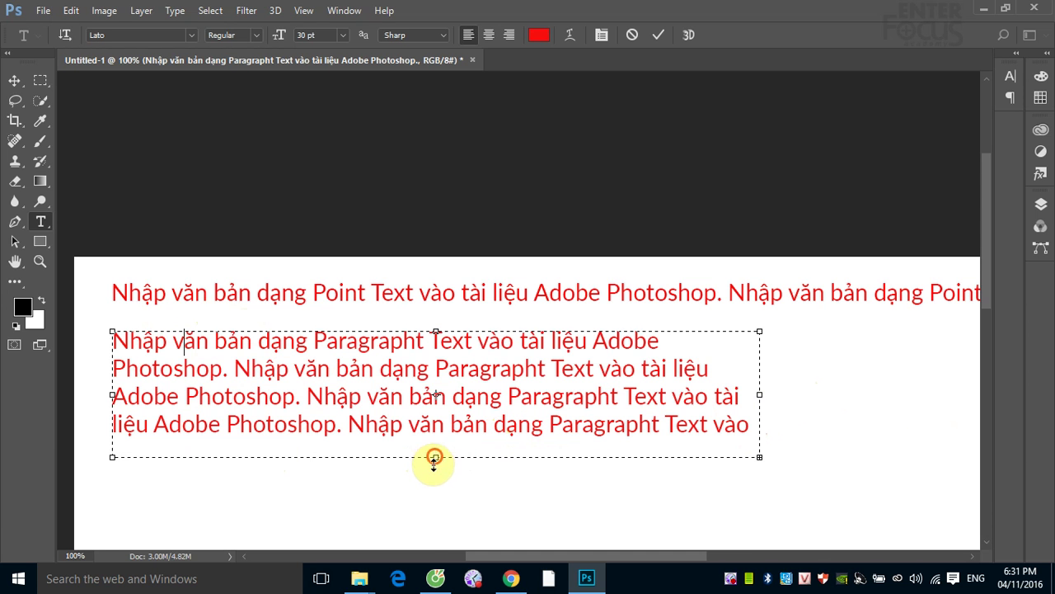
pyautogui.moveTo(434, 456); pyautogui.dragTo(434, 528)
pyautogui.scroll(-1, 693, 420)
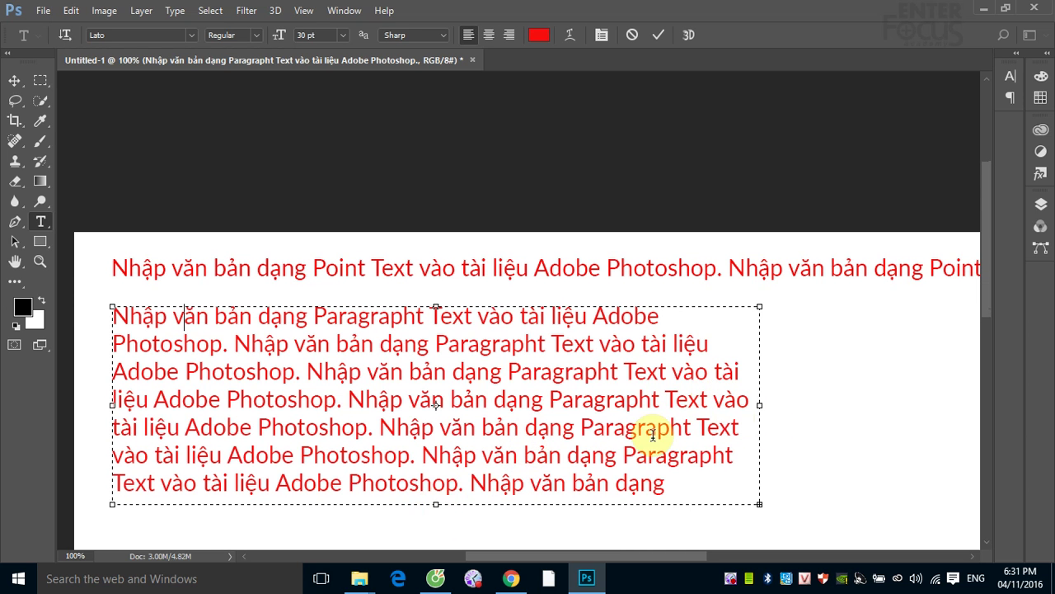
pyautogui.scroll(-3, 577, 449)
pyautogui.moveTo(437, 444); pyautogui.dragTo(436, 523)
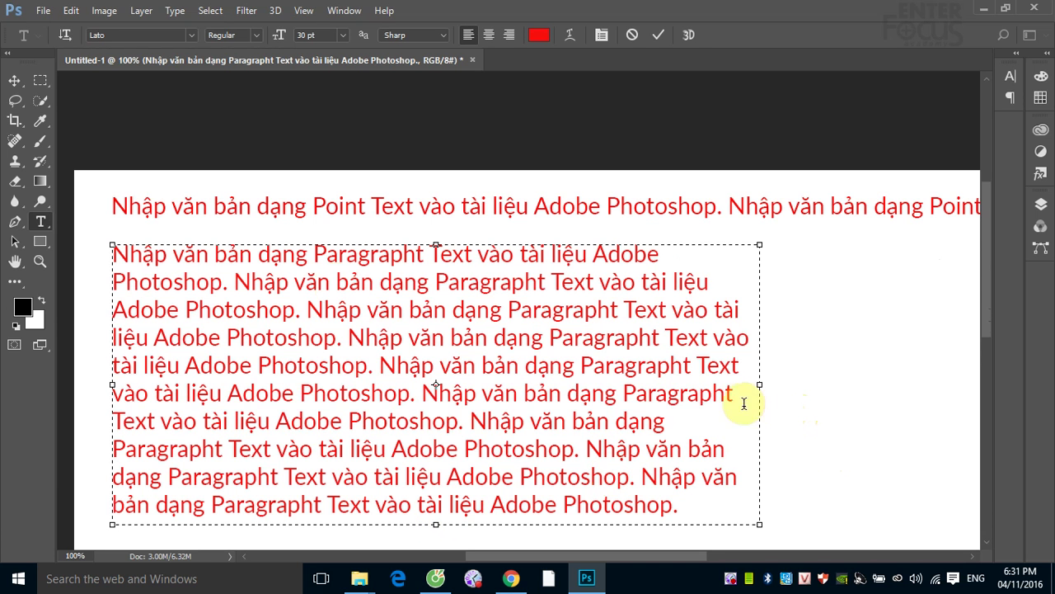
pyautogui.click(15, 81)
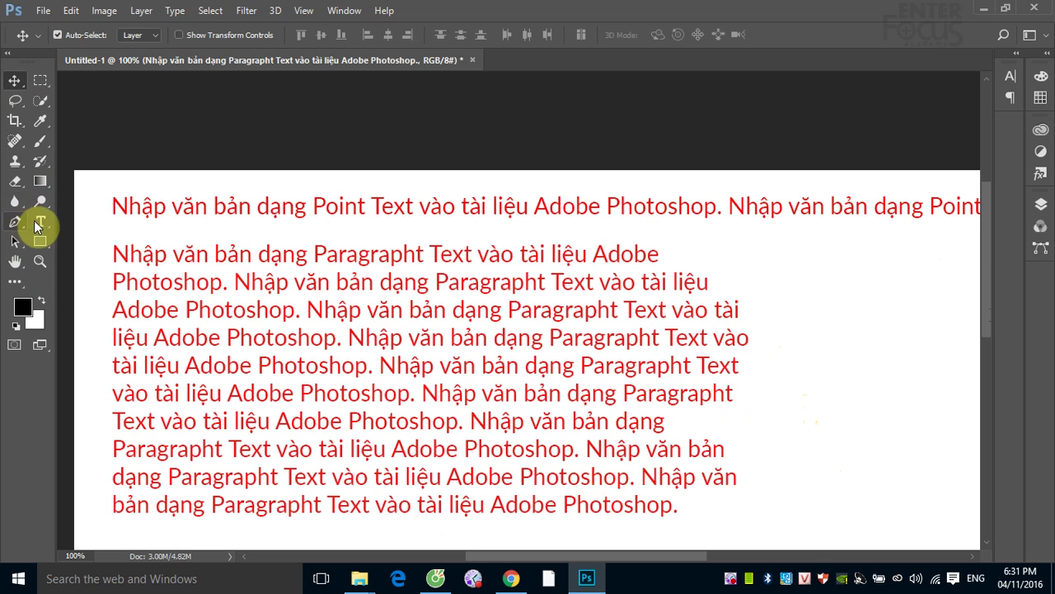
# - Enter editing mode in the red paragraph text with the Type tool
pyautogui.click(40, 221)
pyautogui.click(206, 206)
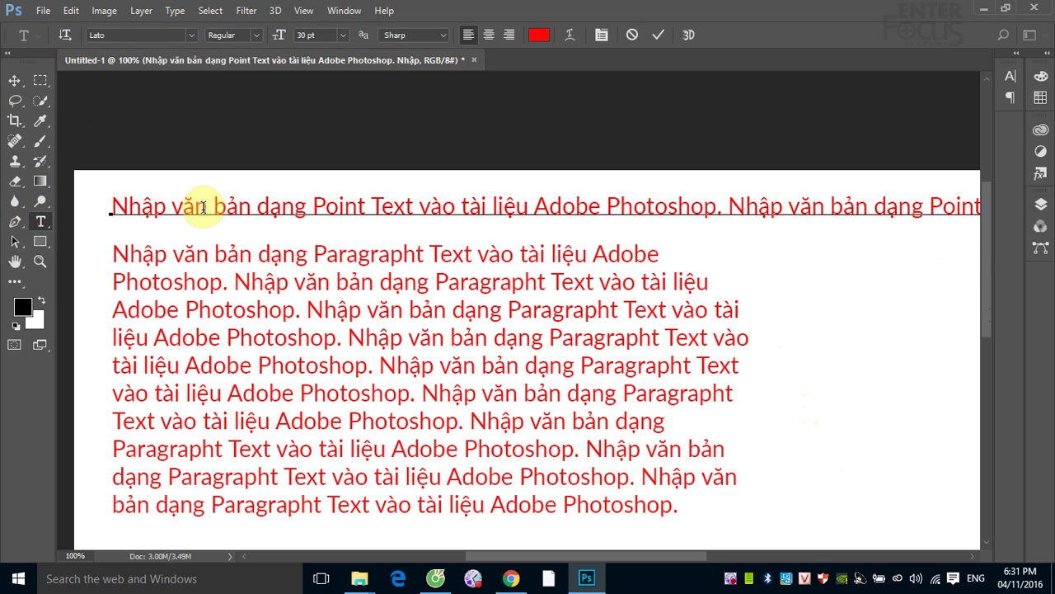
pyautogui.click(14, 81)
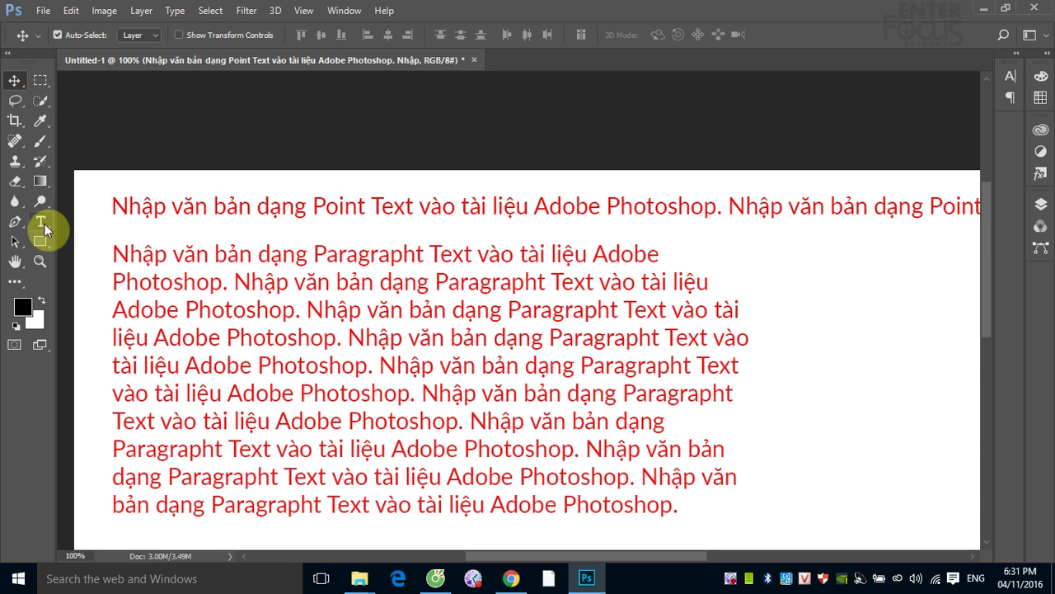
pyautogui.click(40, 221)
pyautogui.click(230, 253)
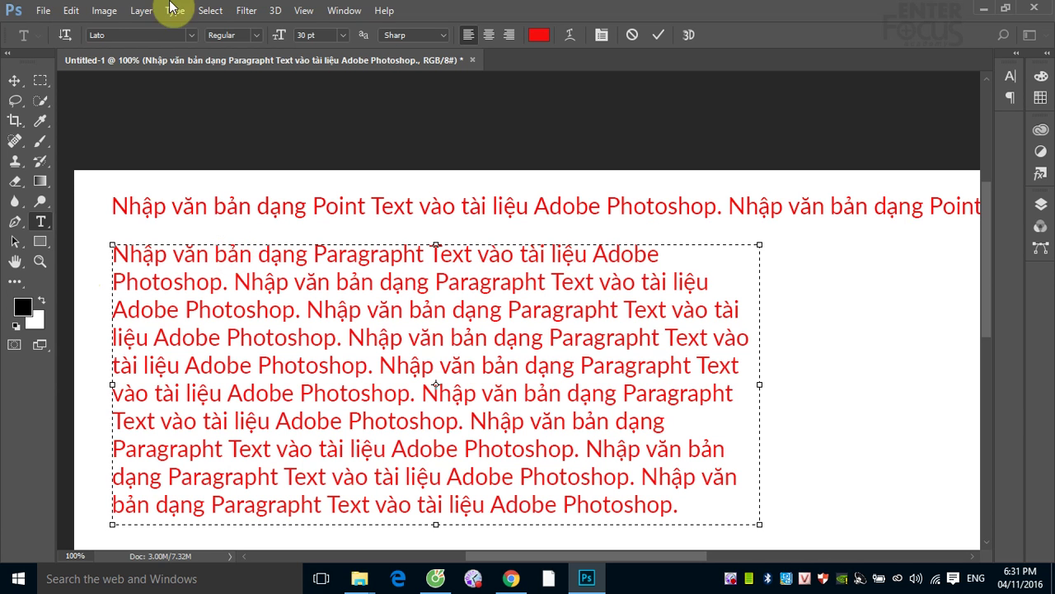
# - Show the Character panel and Layers list, leaving both text layers visible
pyautogui.click(1010, 77)
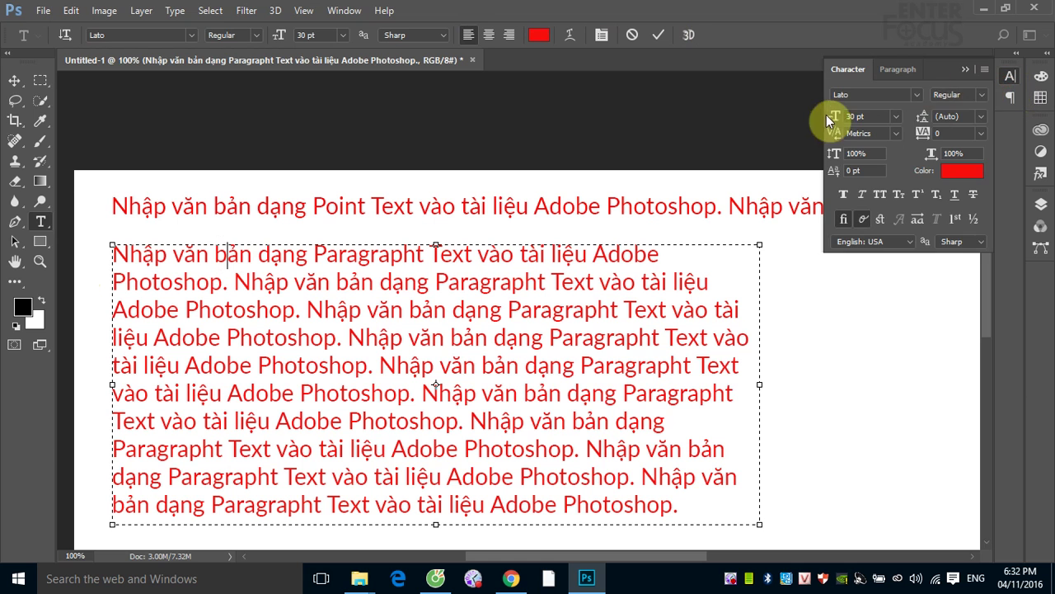
pyautogui.click(1040, 205)
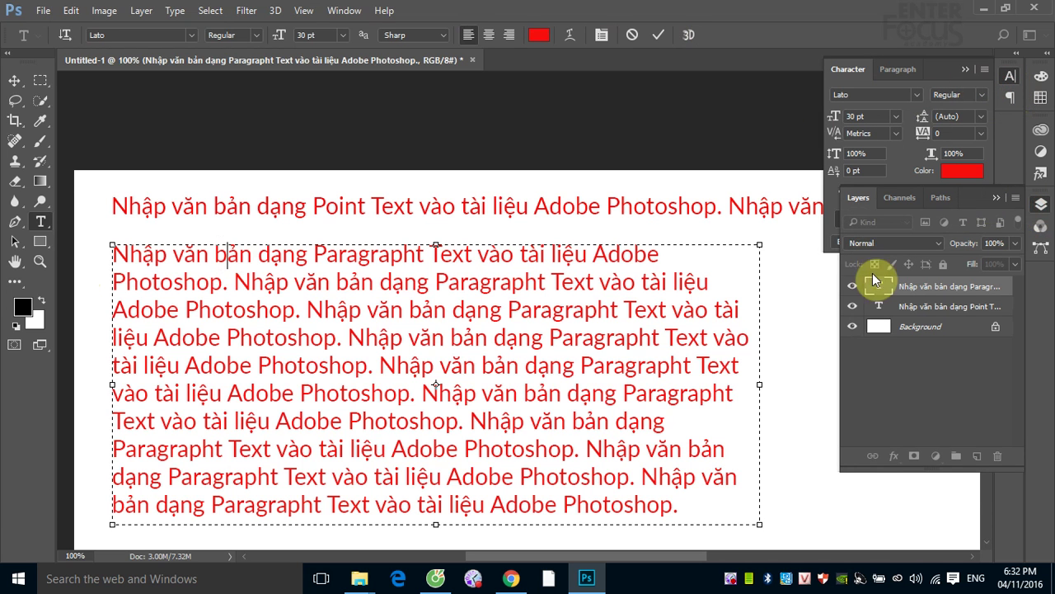
pyautogui.click(852, 286)
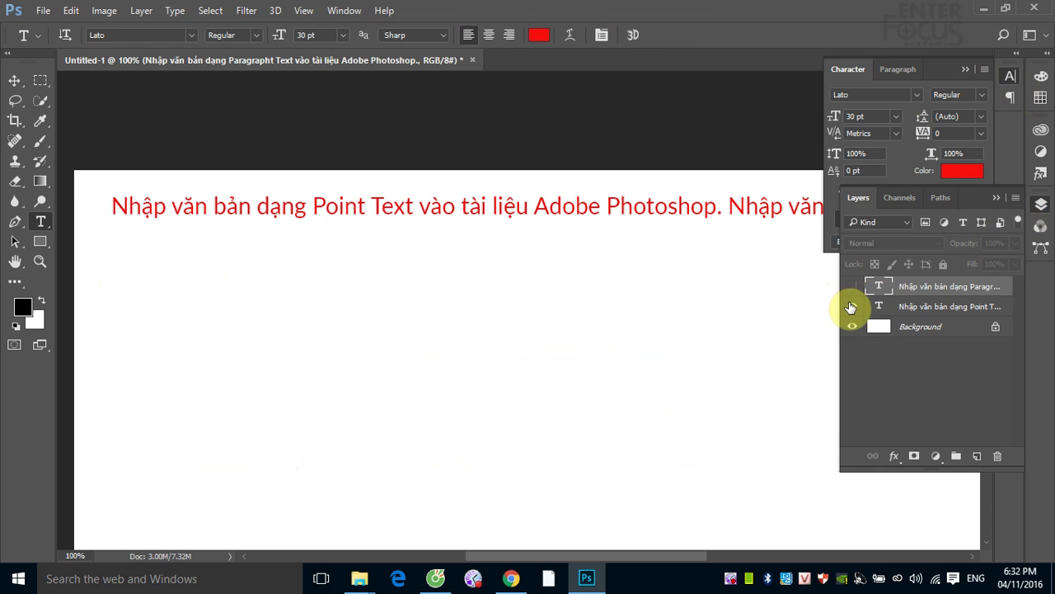
pyautogui.click(853, 306)
pyautogui.click(853, 286)
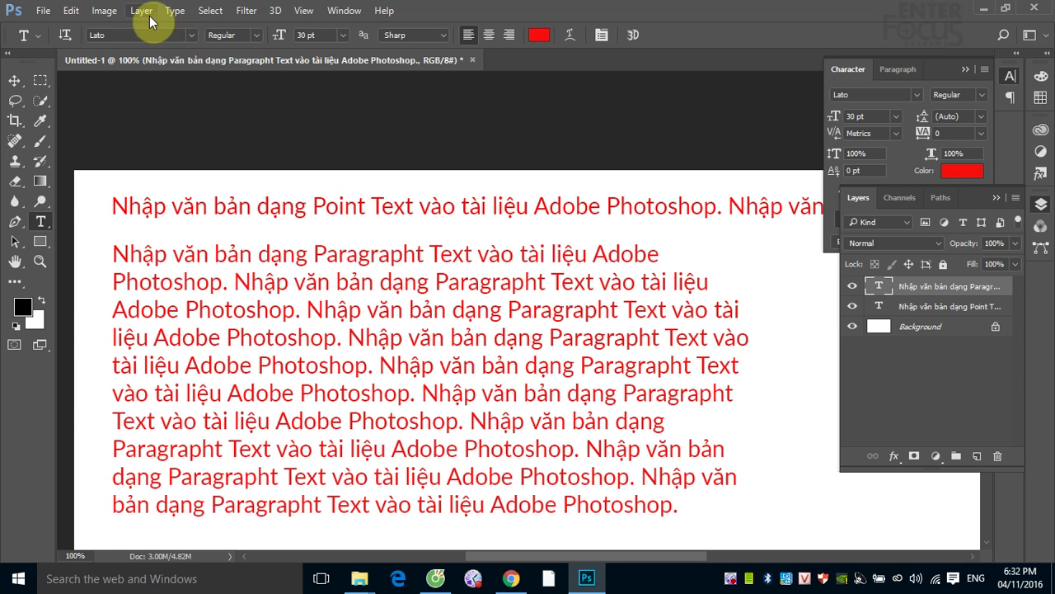
# - Apply a Drop Shadow layer style with default settings to the red paragraph text
pyautogui.click(142, 11)
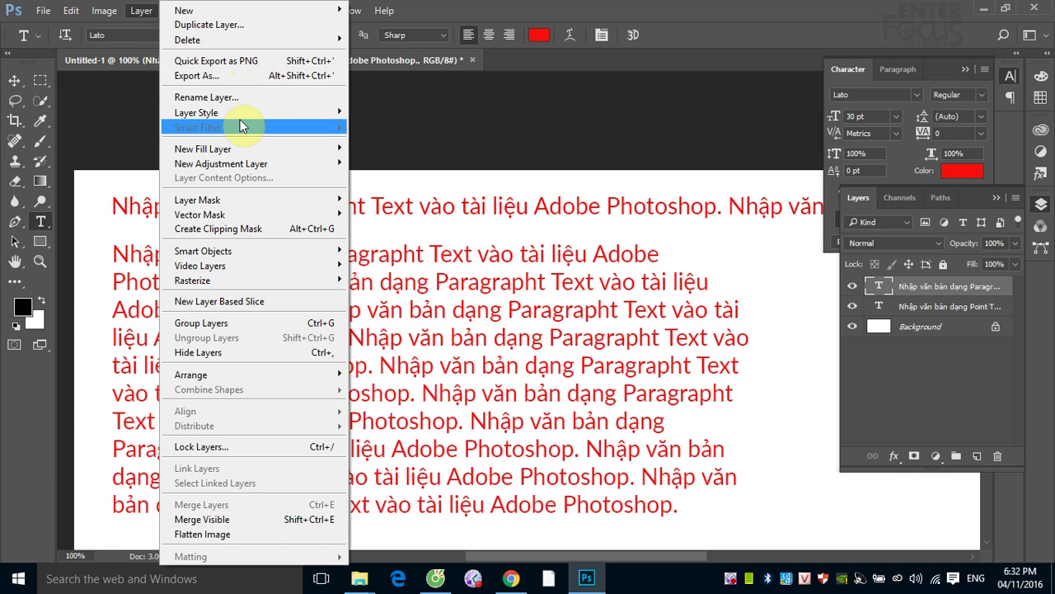
pyautogui.moveTo(196, 112)
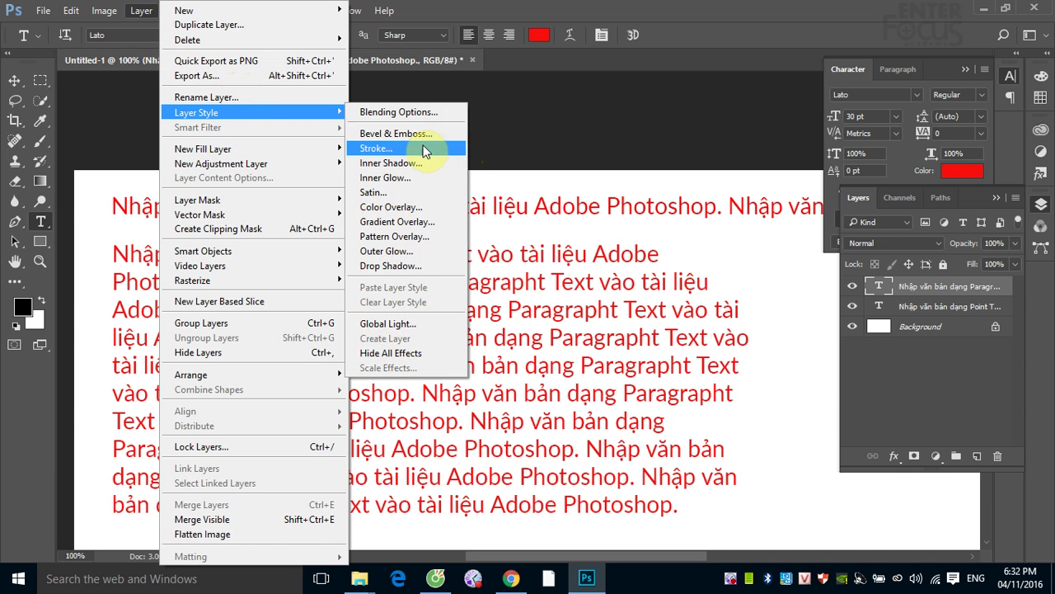
pyautogui.click(395, 270)
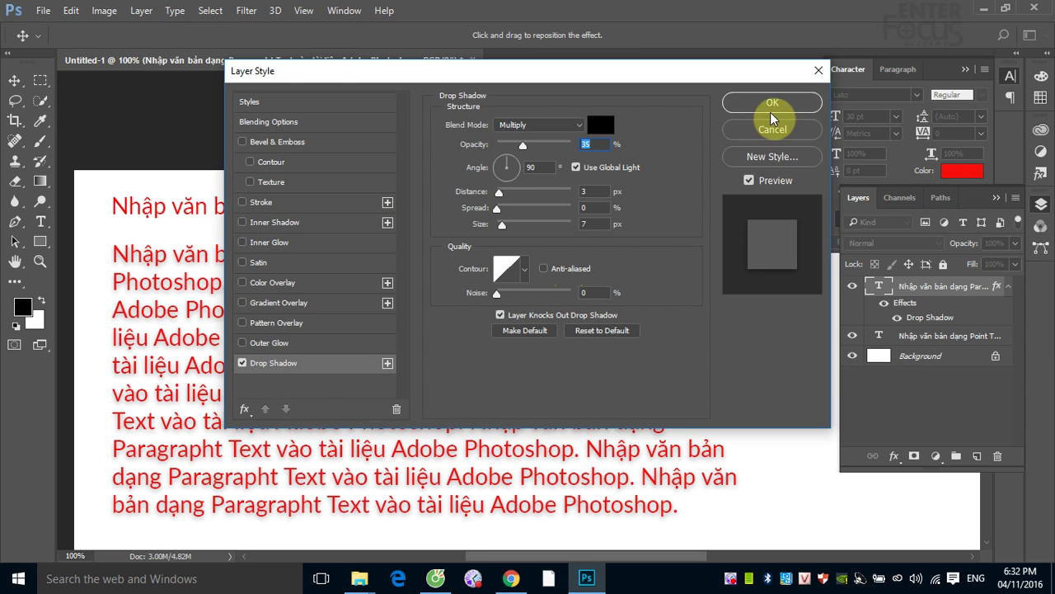
pyautogui.click(772, 118)
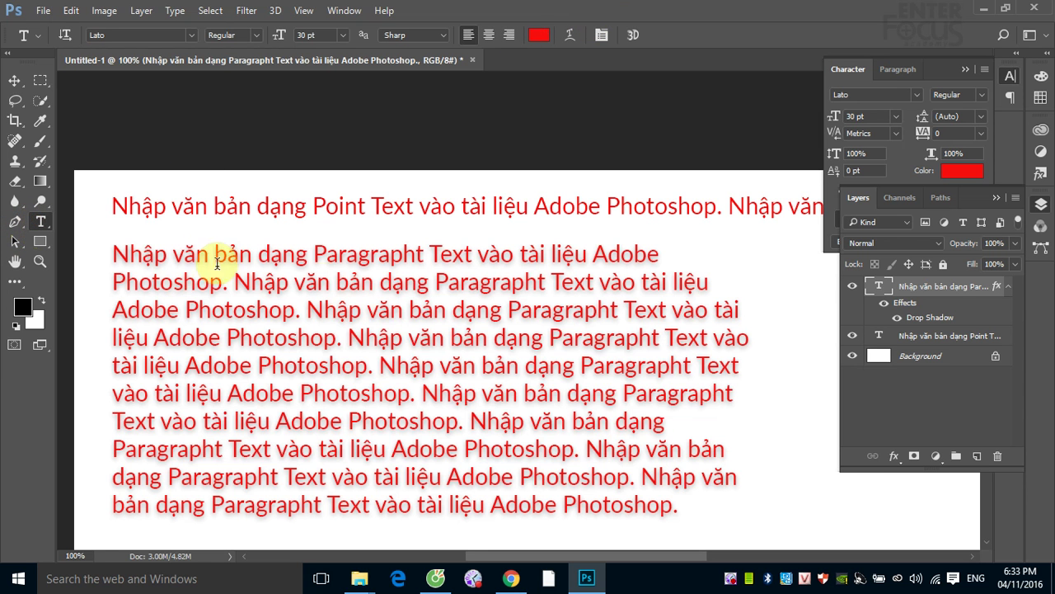
# - Color the paragraph's first line blue
pyautogui.moveTo(115, 253); pyautogui.dragTo(711, 525)
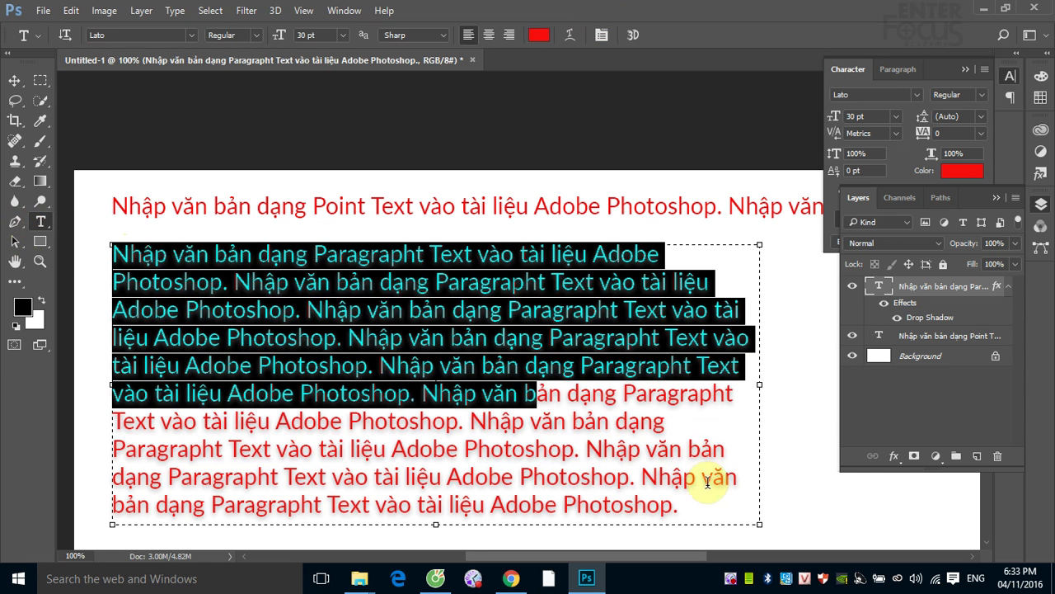
pyautogui.click(258, 255)
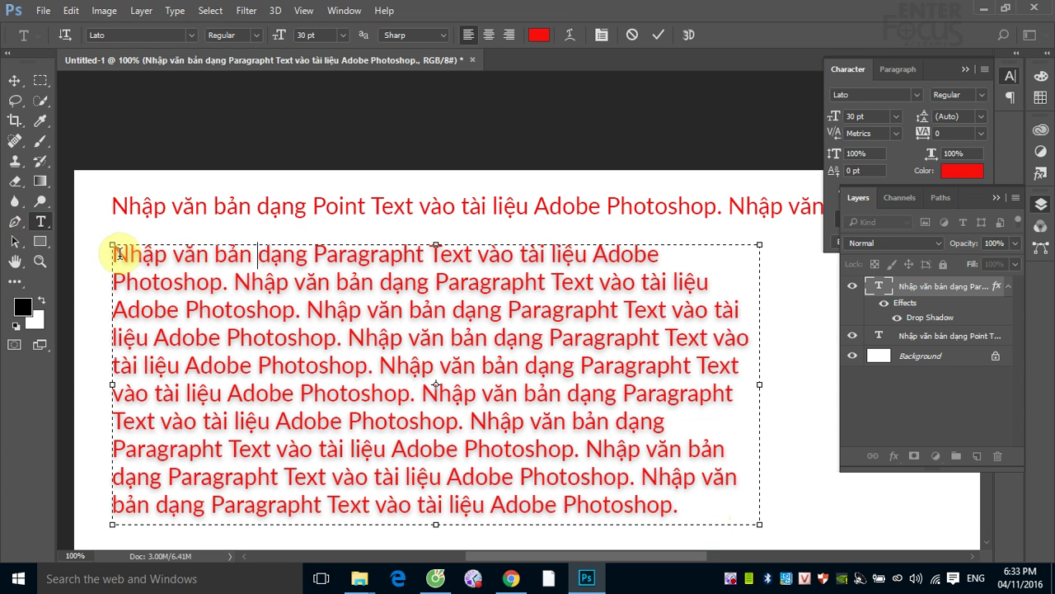
pyautogui.moveTo(113, 253); pyautogui.dragTo(665, 252)
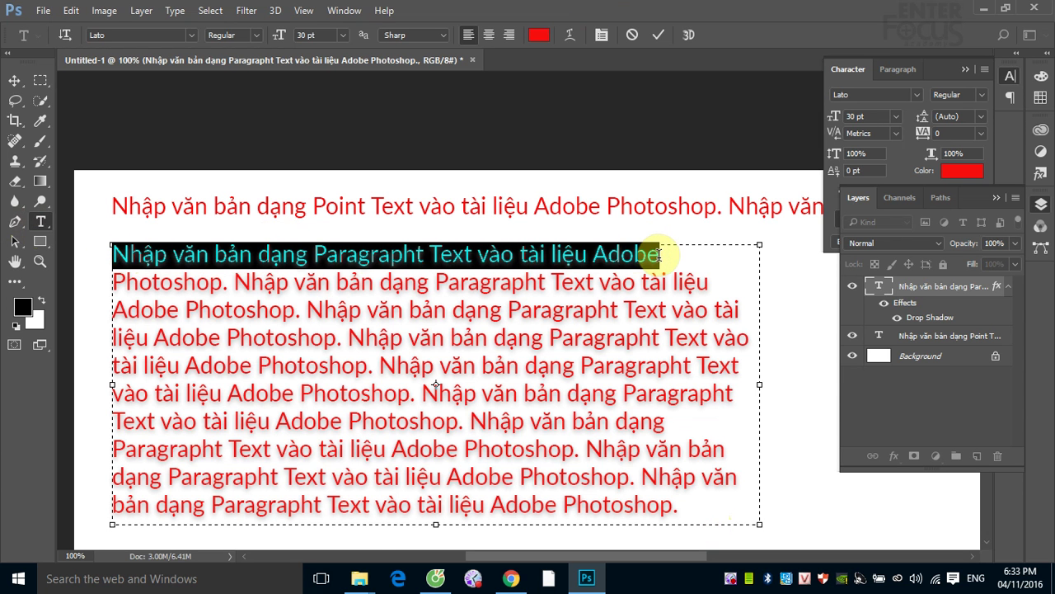
pyautogui.click(538, 35)
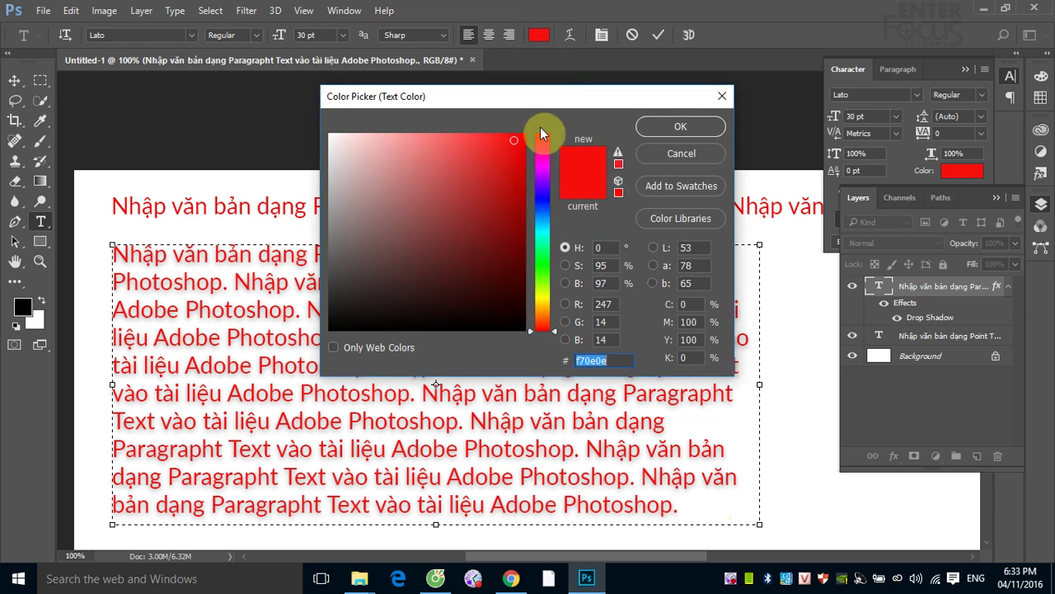
pyautogui.click(540, 202)
pyautogui.click(681, 126)
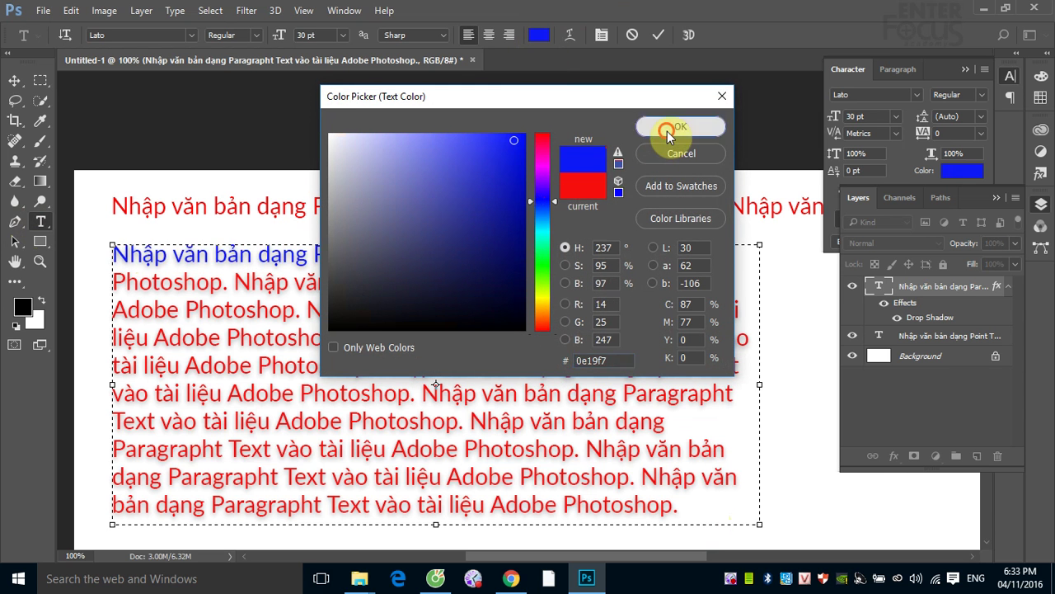
pyautogui.click(15, 80)
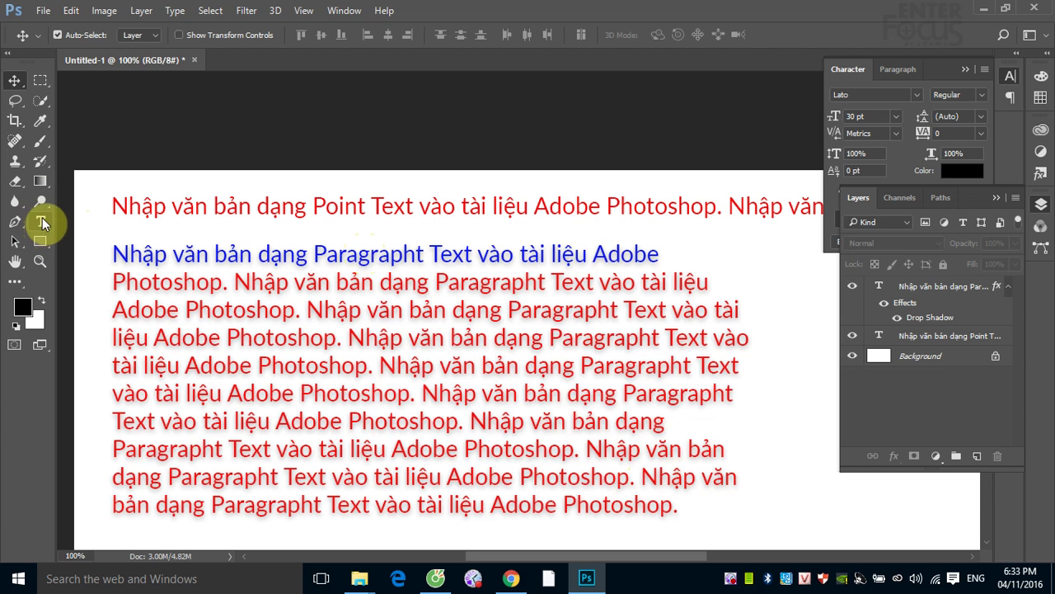
# - Color the paragraph's second line green and deselect the text layer
pyautogui.click(41, 221)
pyautogui.moveTo(114, 283); pyautogui.dragTo(767, 295)
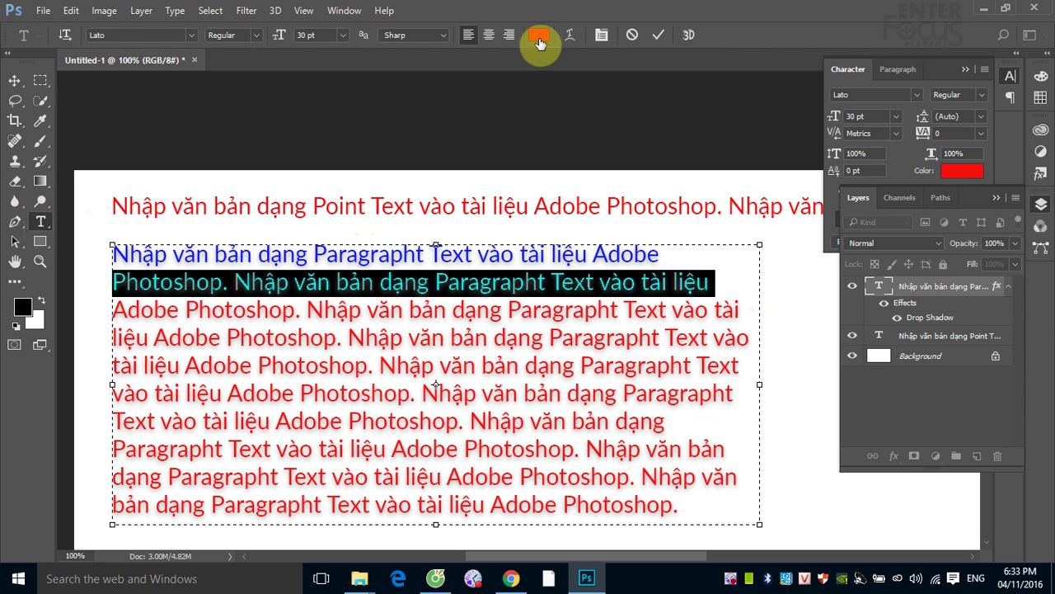
pyautogui.click(539, 34)
pyautogui.click(542, 263)
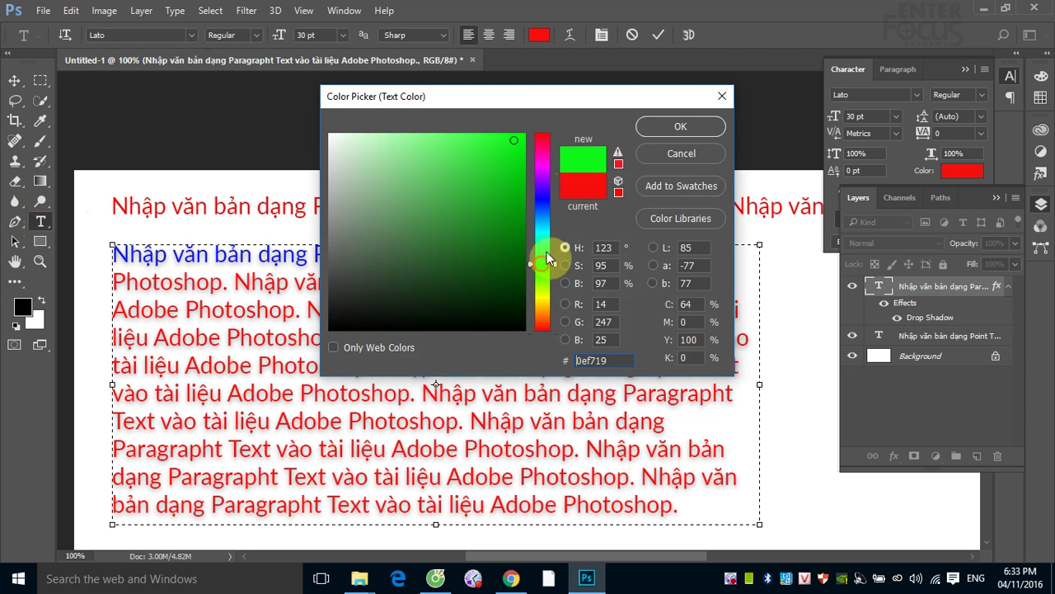
pyautogui.click(664, 128)
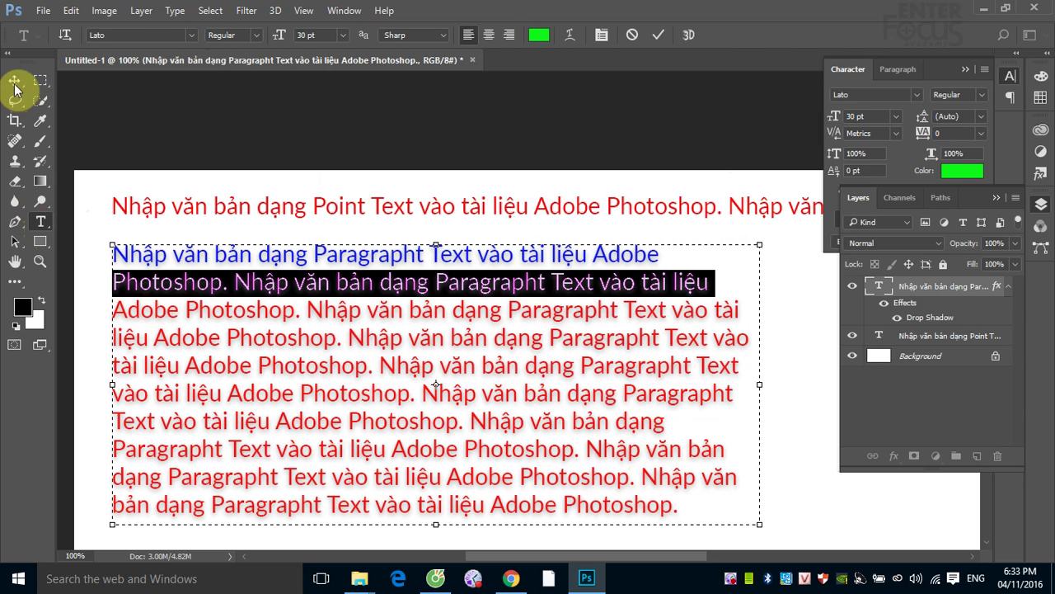
pyautogui.click(15, 81)
pyautogui.click(797, 384)
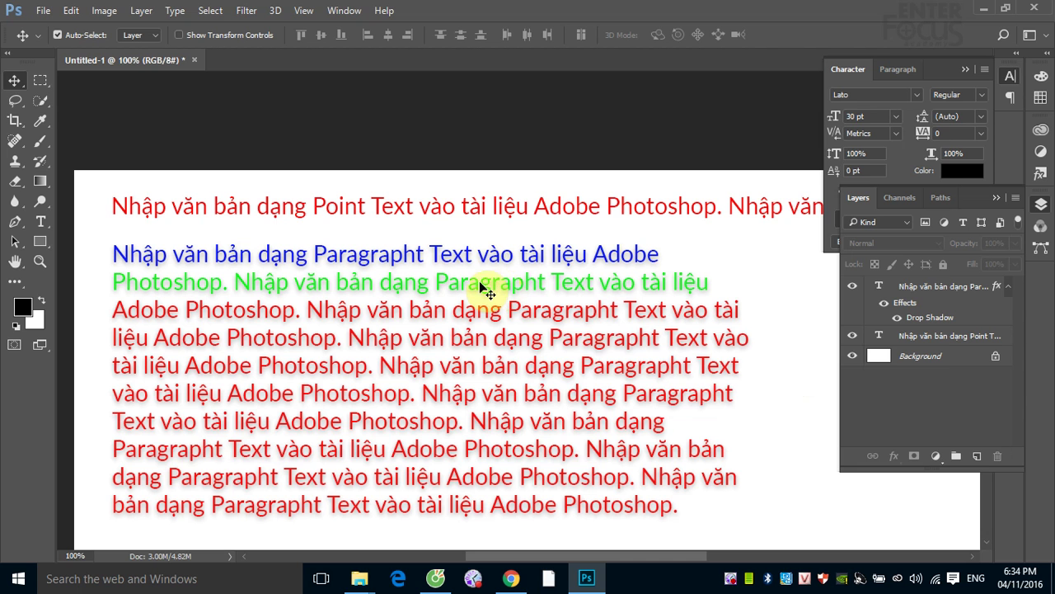
# - Collapse the Layers and Character panel groups and pick the paragraph text layer from the canvas
pyautogui.click(70, 12)
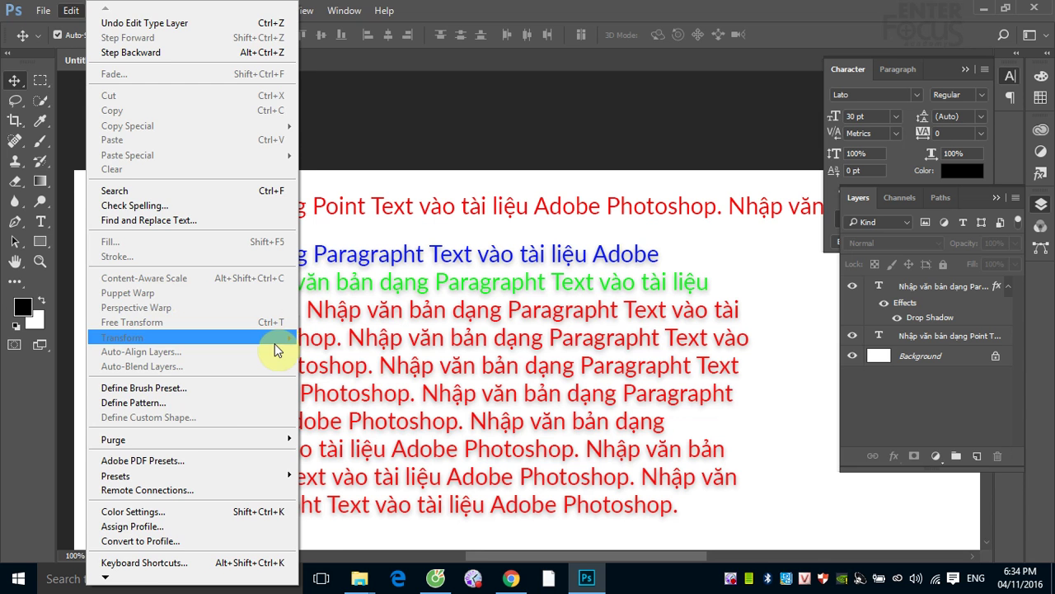
pyautogui.click(810, 387)
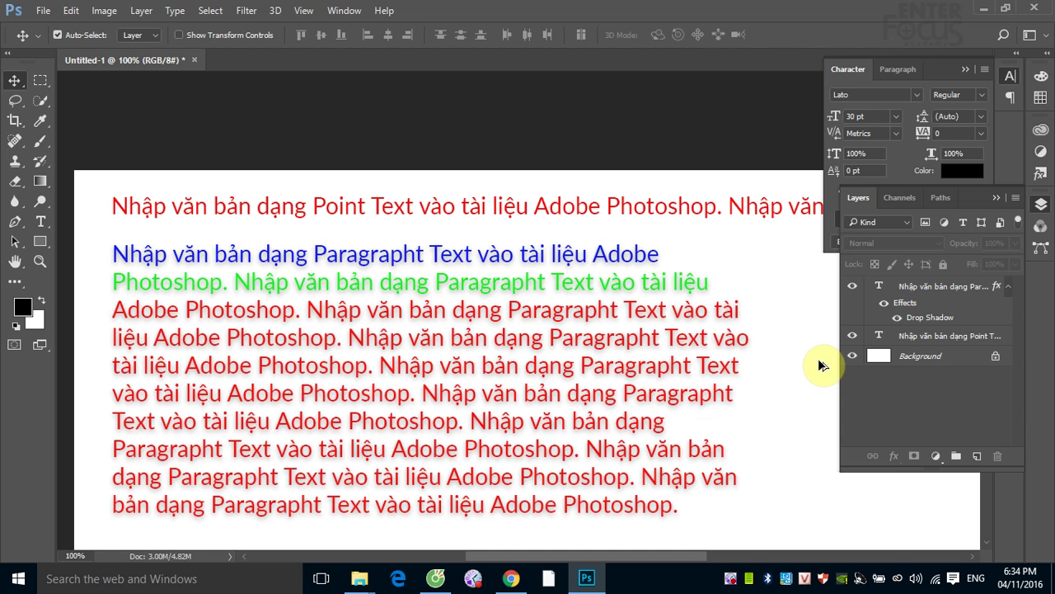
pyautogui.press('ctrl')
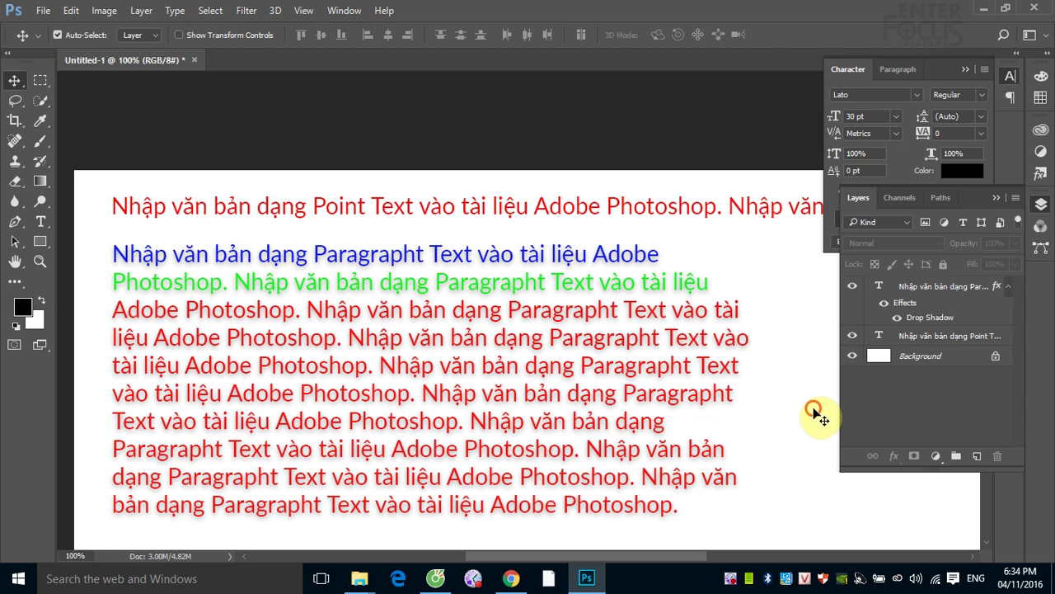
pyautogui.click(998, 199)
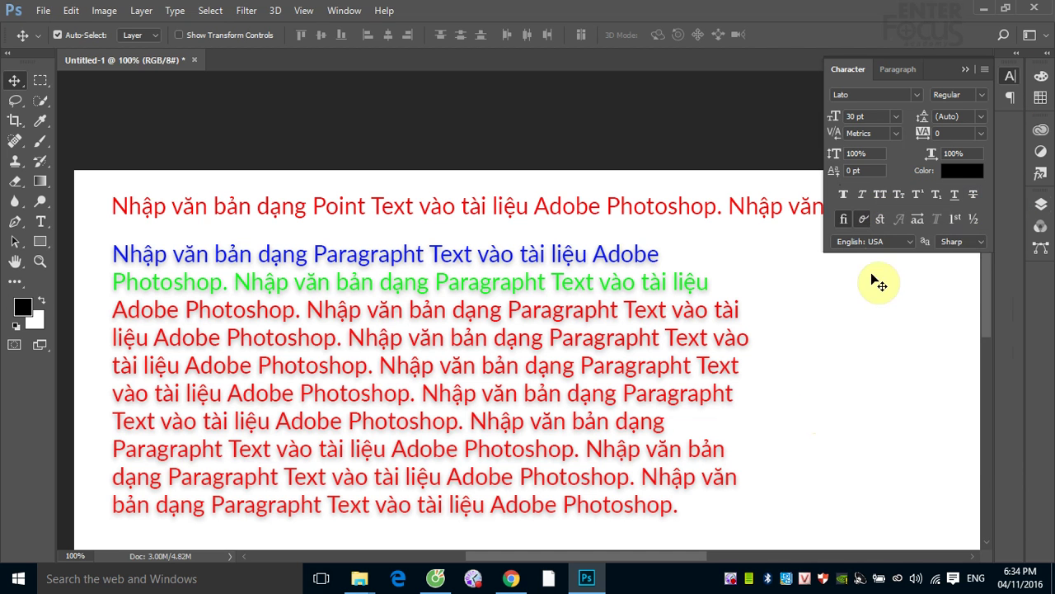
pyautogui.click(966, 70)
pyautogui.rightClick(610, 315)
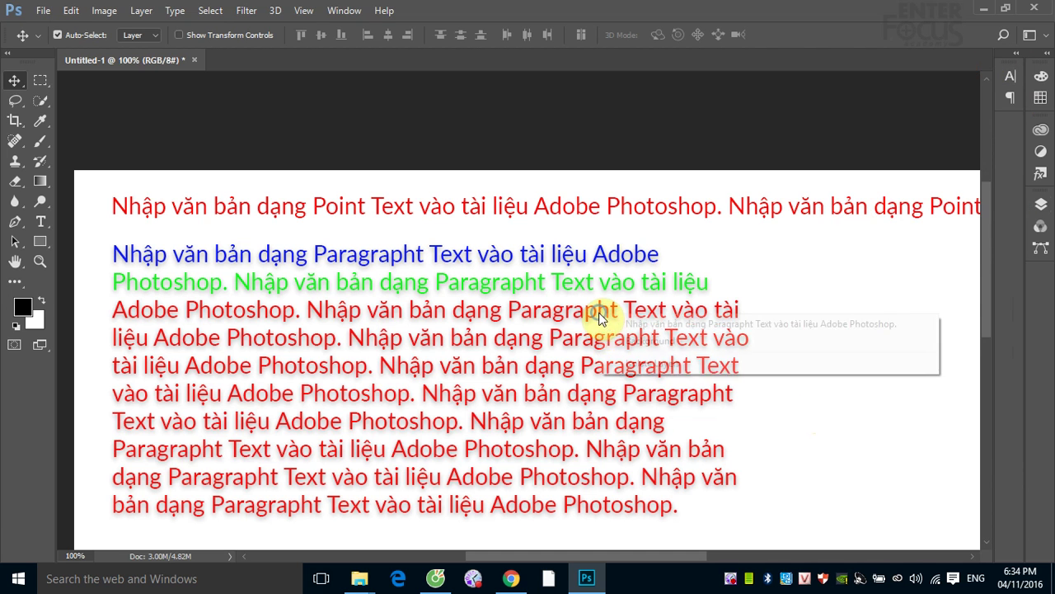
pyautogui.click(625, 323)
# - Fill the paragraph text white with Ctrl+Backspace, then black with Alt+Backspace
pyautogui.press('ctrl')
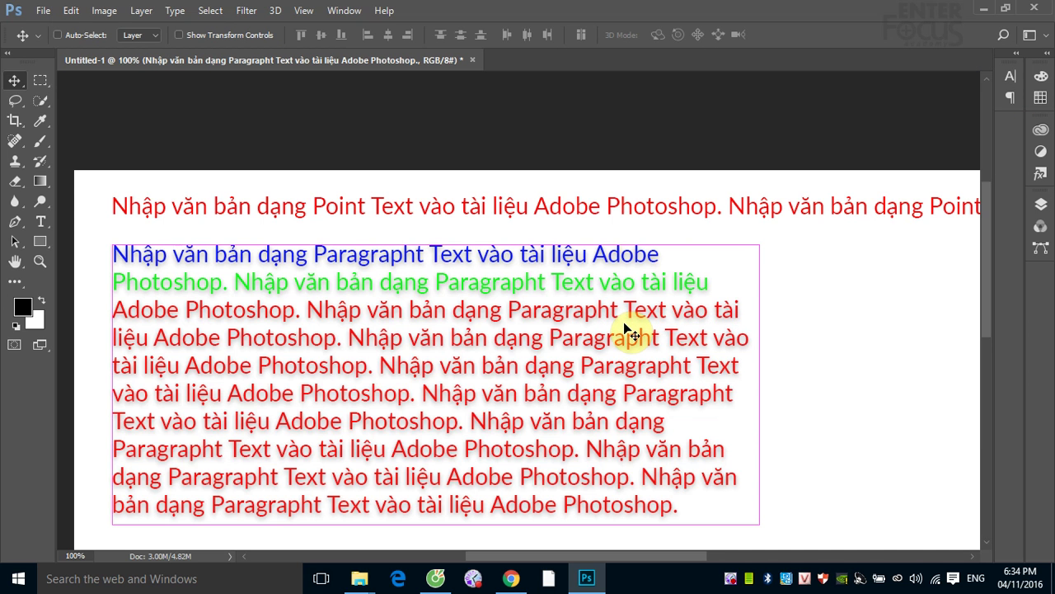
pyautogui.hotkey('ctrl', 'BackSpace')
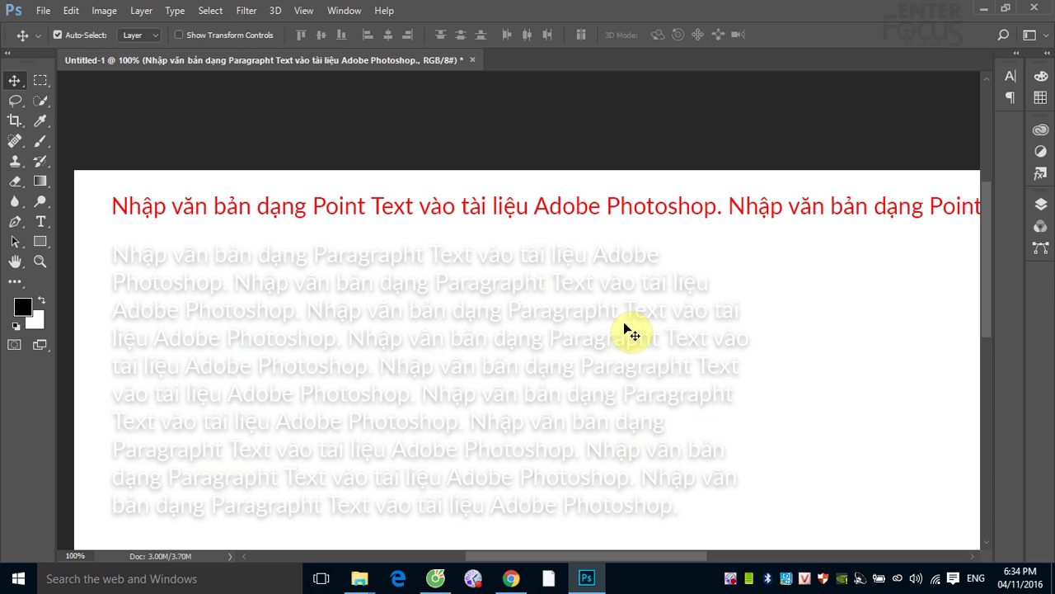
pyautogui.hotkey('alt', 'BackSpace')
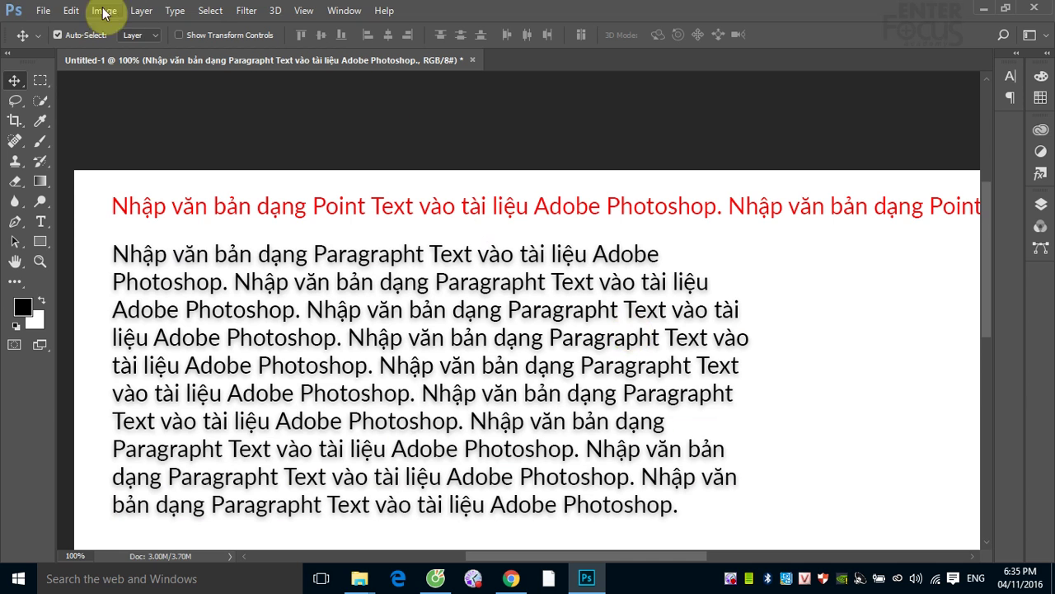
pyautogui.click(63, 11)
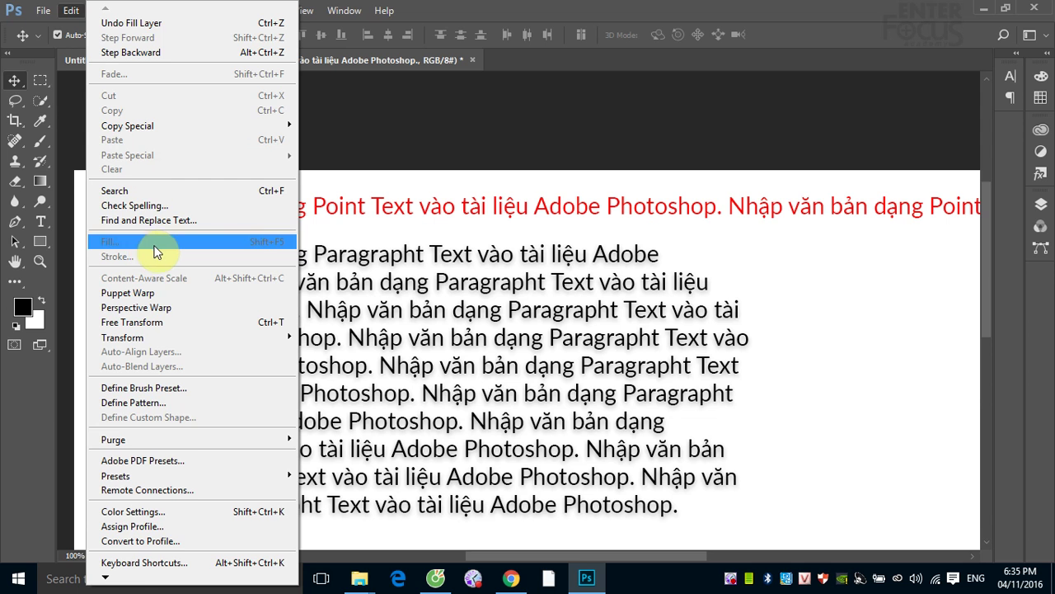
pyautogui.click(855, 385)
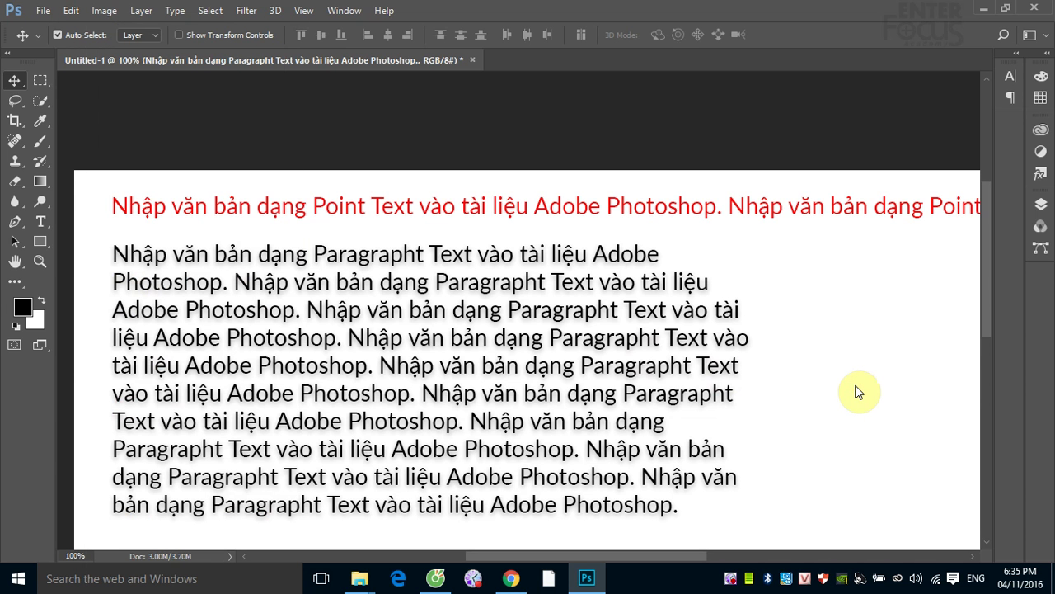
# - Reveal the Character panel and open its Text Color picker, currently black 000000
pyautogui.click(1041, 204)
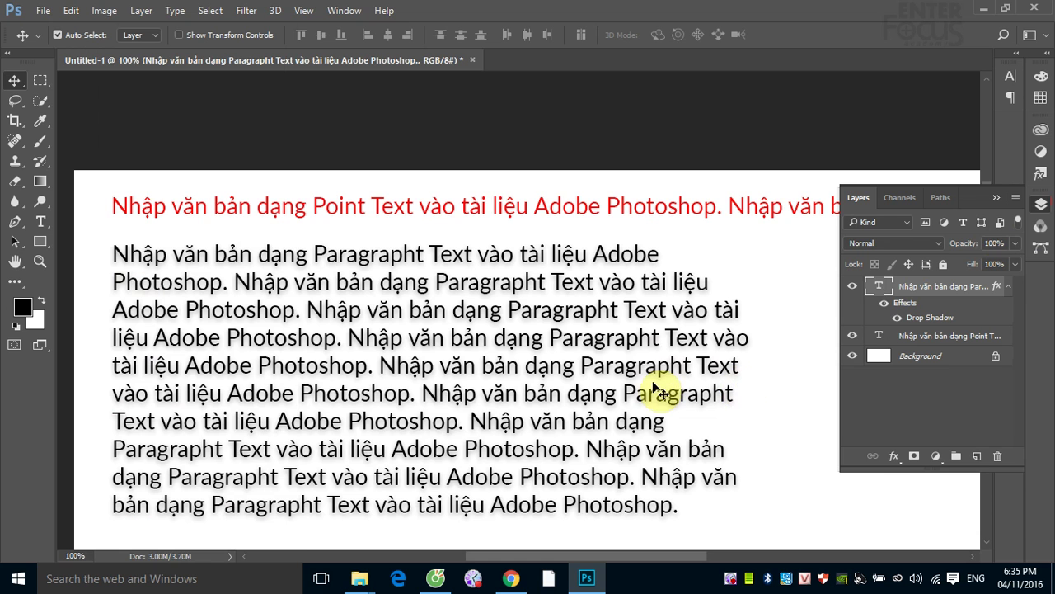
pyautogui.click(1010, 76)
pyautogui.click(999, 198)
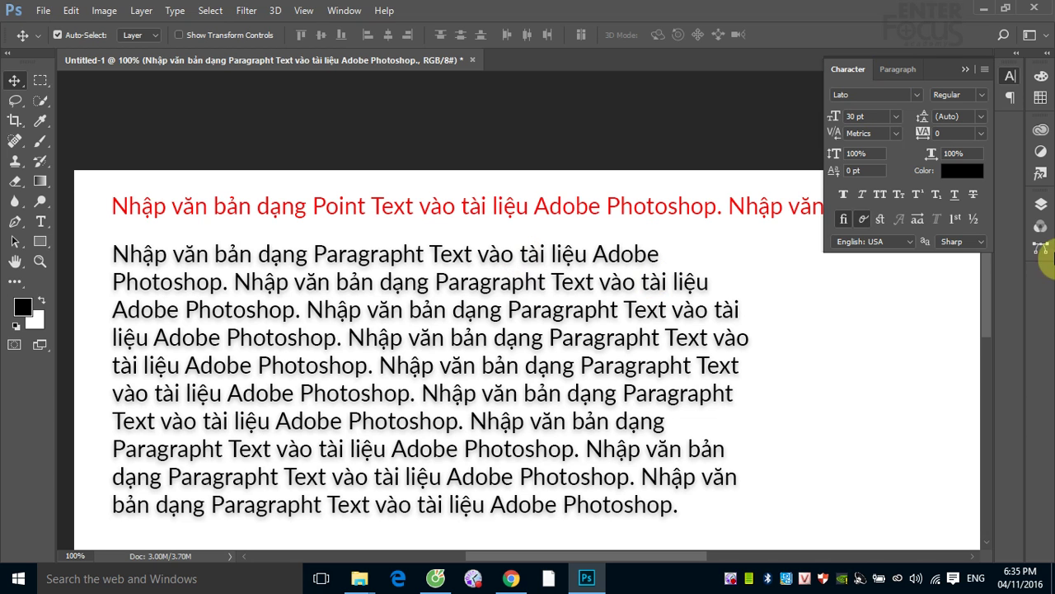
pyautogui.click(1039, 208)
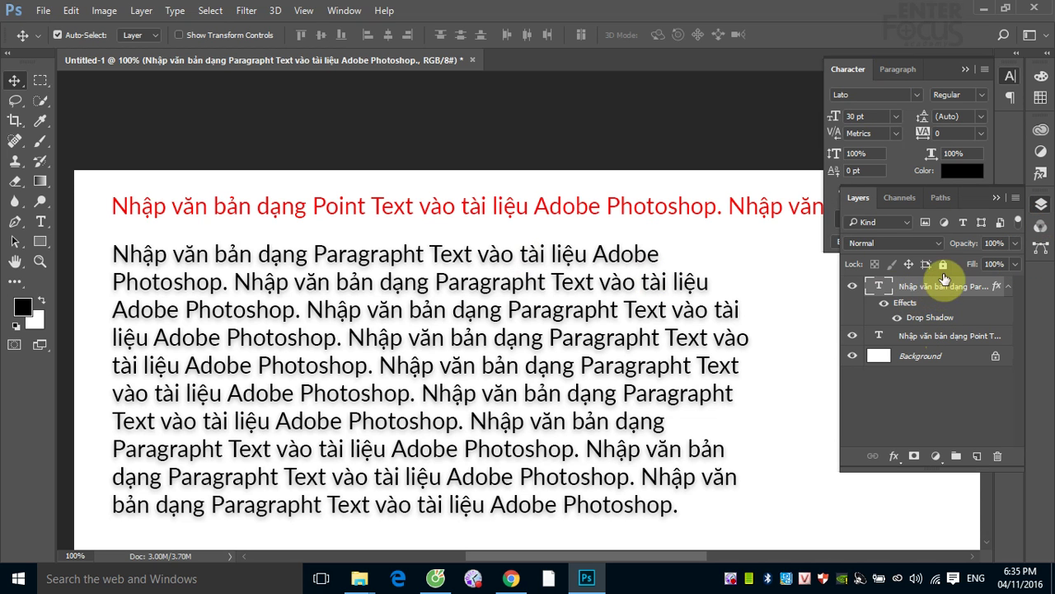
pyautogui.click(994, 197)
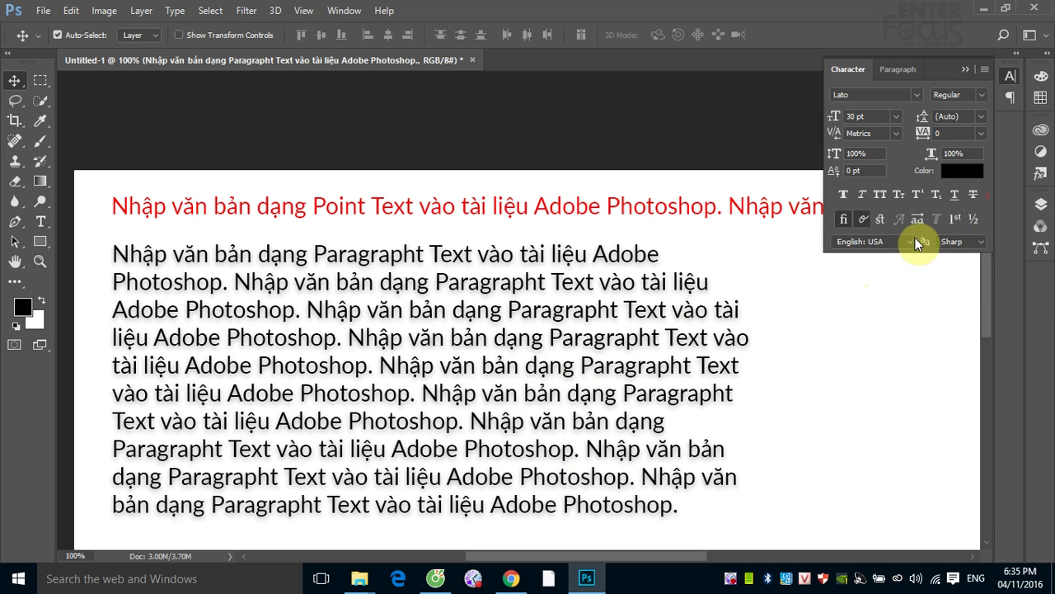
pyautogui.click(959, 169)
# - Set all the paragraph text to a bright green in the Color Picker, then show the Layers list
pyautogui.click(554, 266)
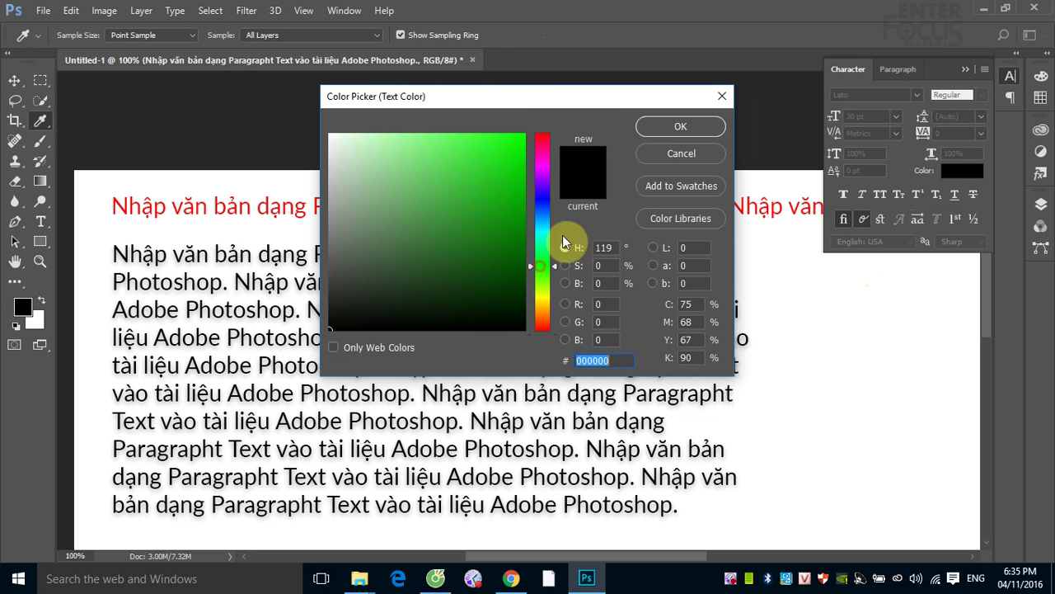
pyautogui.click(523, 135)
pyautogui.click(660, 128)
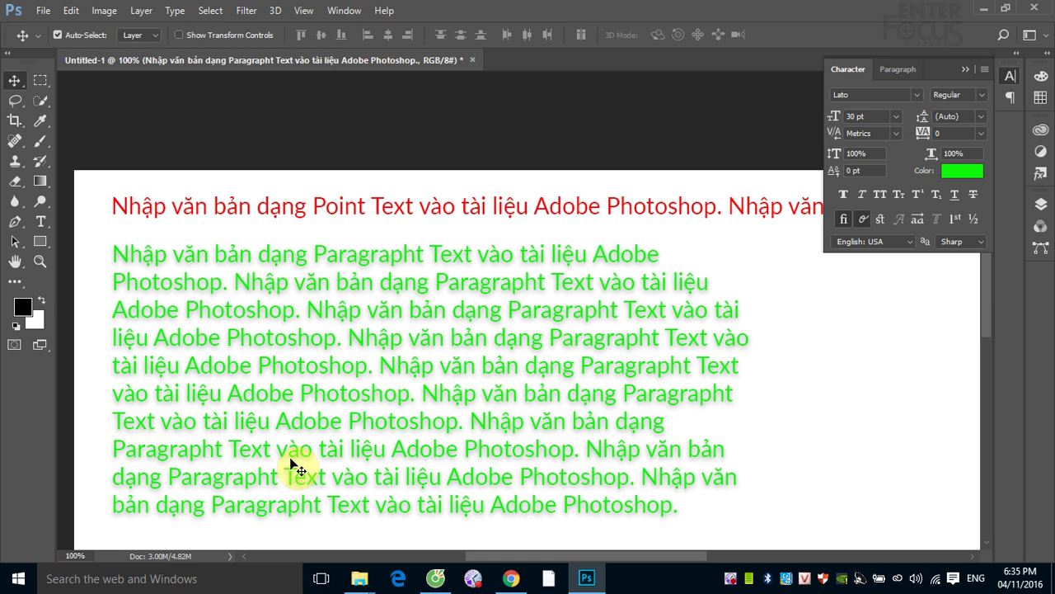
pyautogui.click(1041, 205)
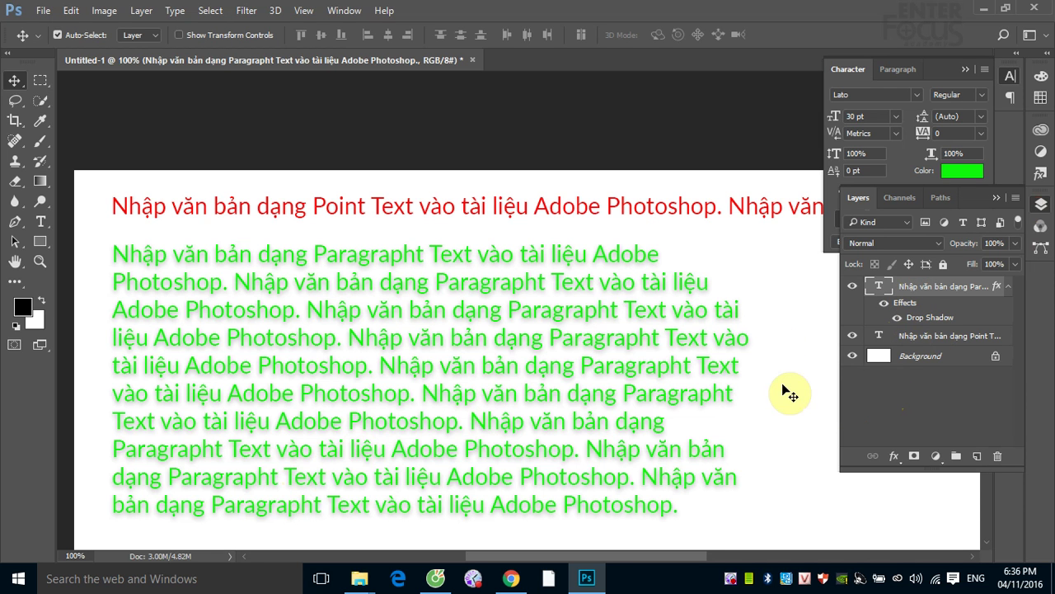
pyautogui.click(995, 198)
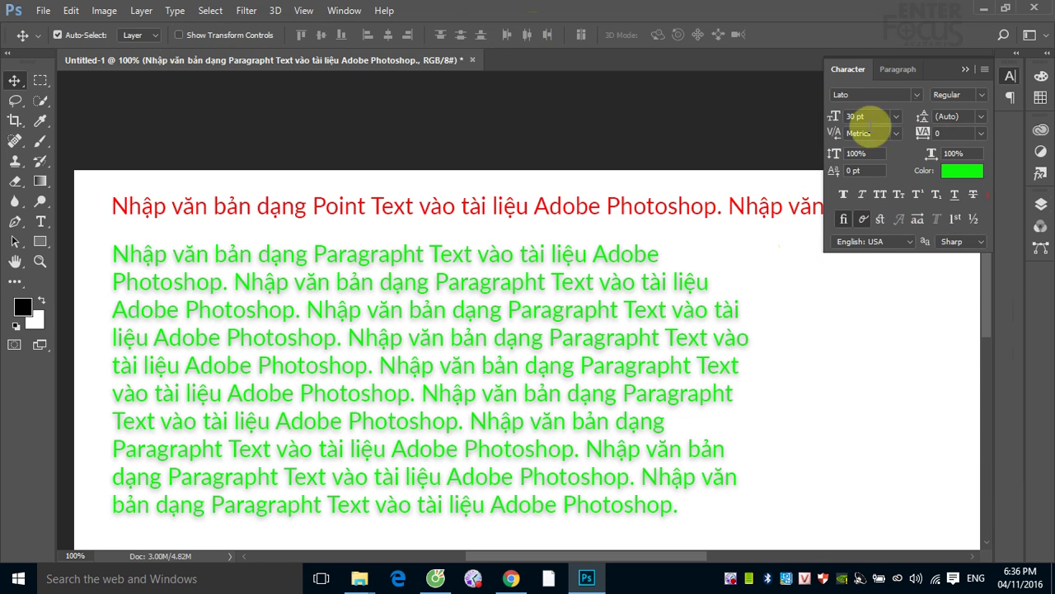
pyautogui.click(862, 116)
pyautogui.click(879, 171)
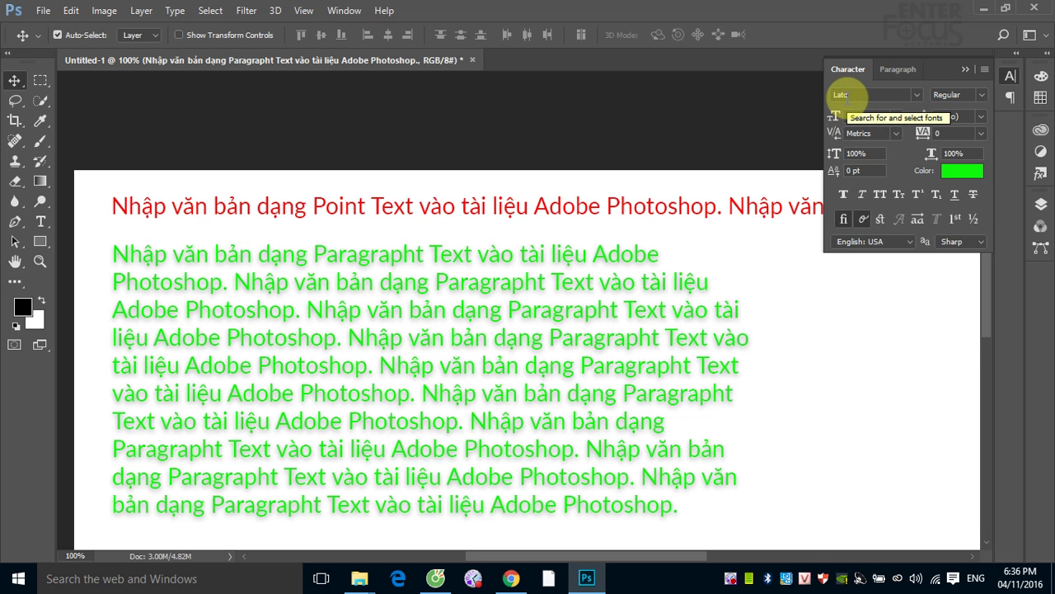
pyautogui.click(982, 96)
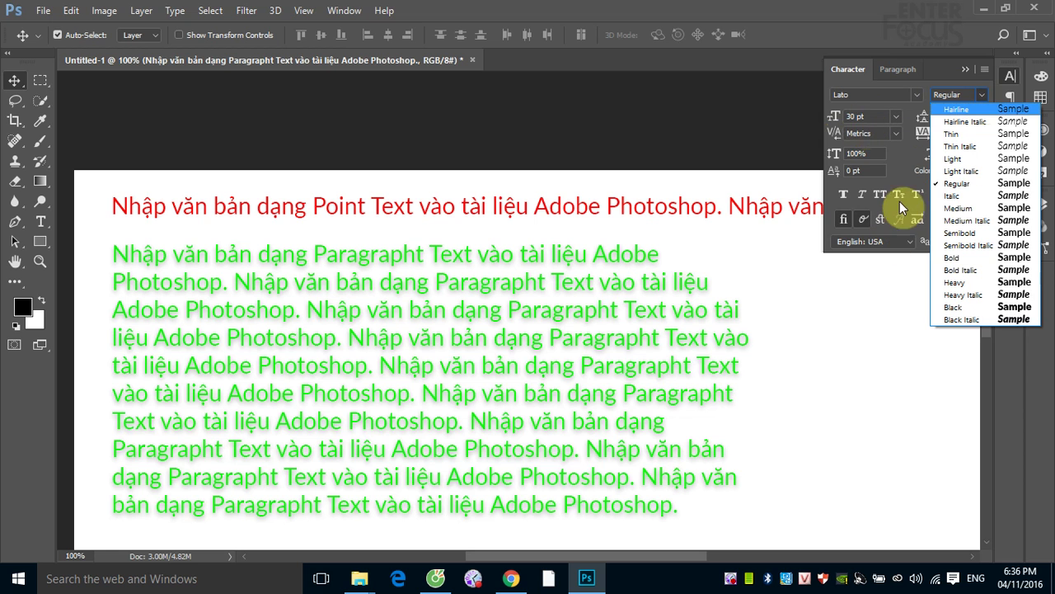
pyautogui.click(898, 162)
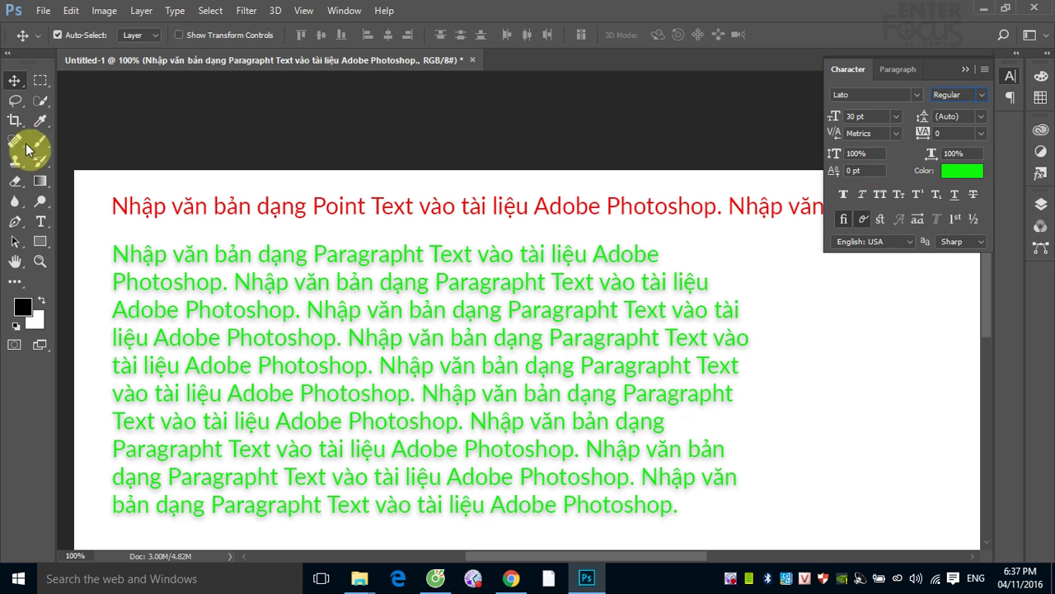
# - Edit the red Point Text line with the Type tool, showing Lato Regular 30 pt red
pyautogui.click(41, 223)
pyautogui.click(196, 206)
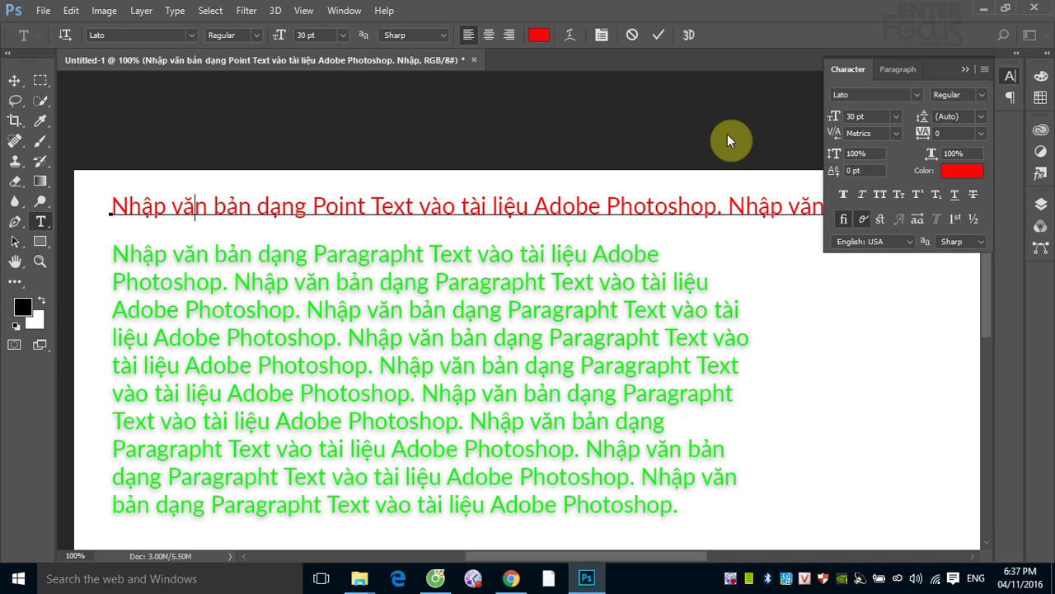
pyautogui.click(837, 139)
pyautogui.rightClick(730, 581)
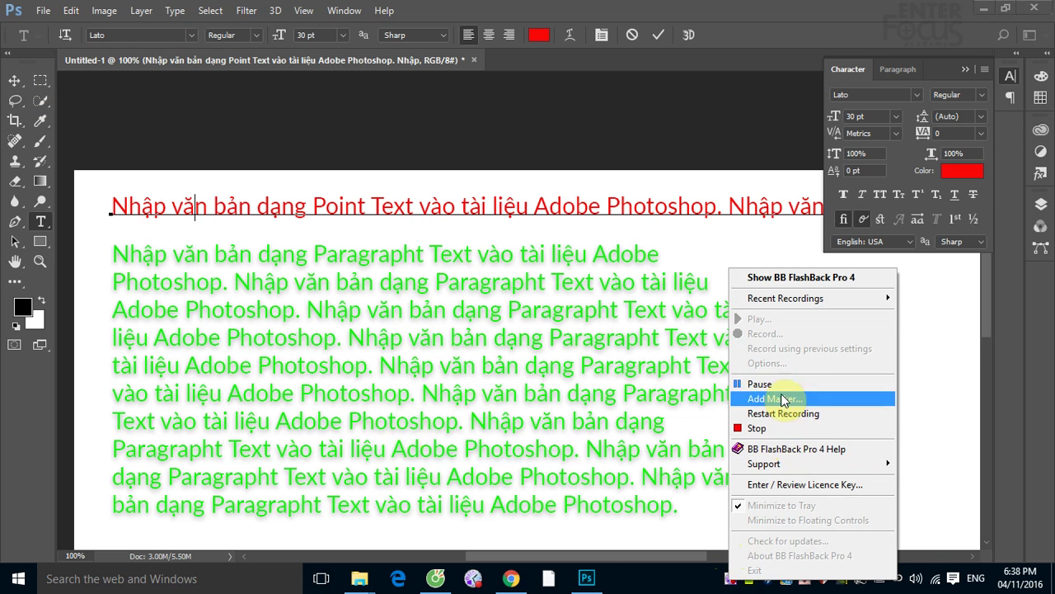
pyautogui.click(779, 399)
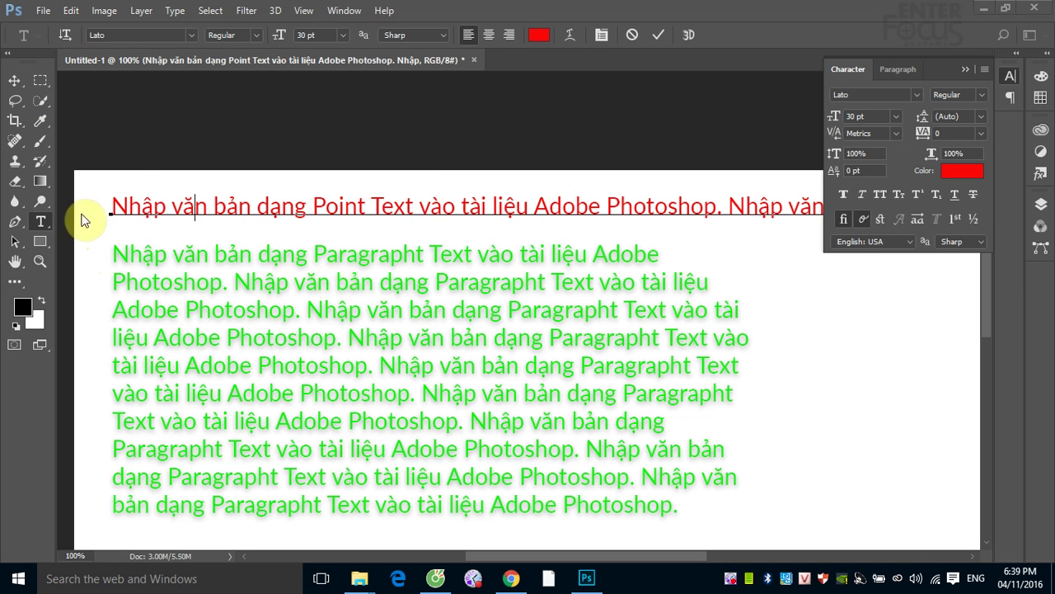
# - Commit the red line and switch its font family from Lato to Arial in the Character panel
pyautogui.click(14, 80)
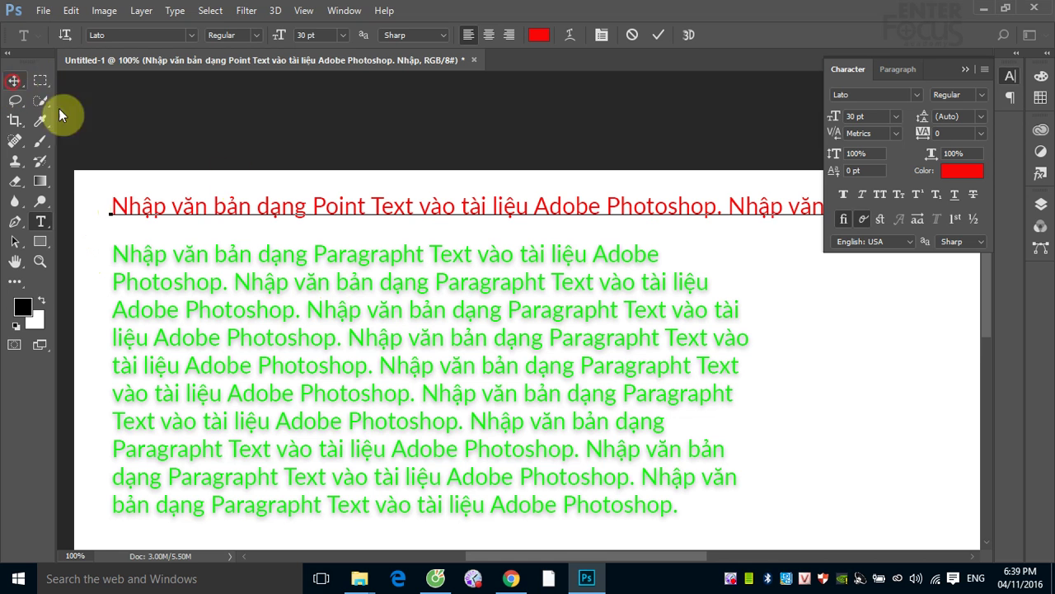
pyautogui.click(17, 80)
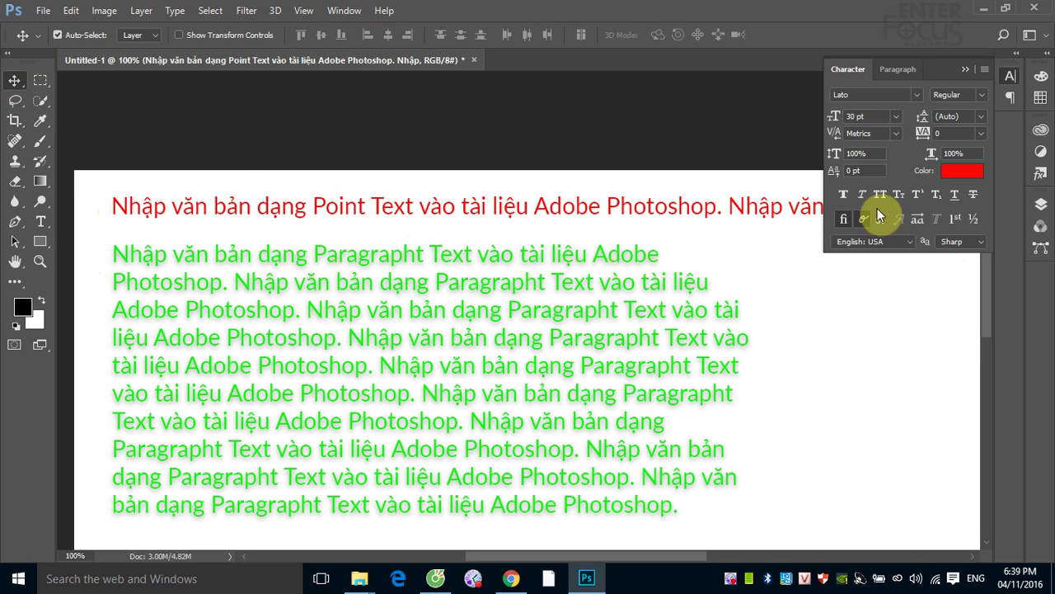
pyautogui.click(917, 97)
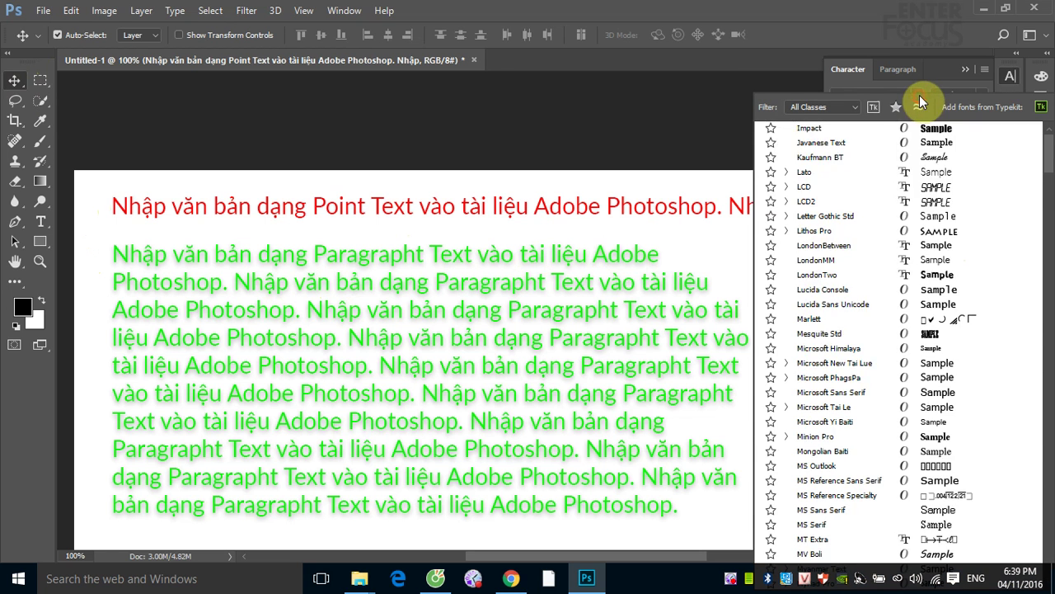
pyautogui.scroll(10, 865, 207)
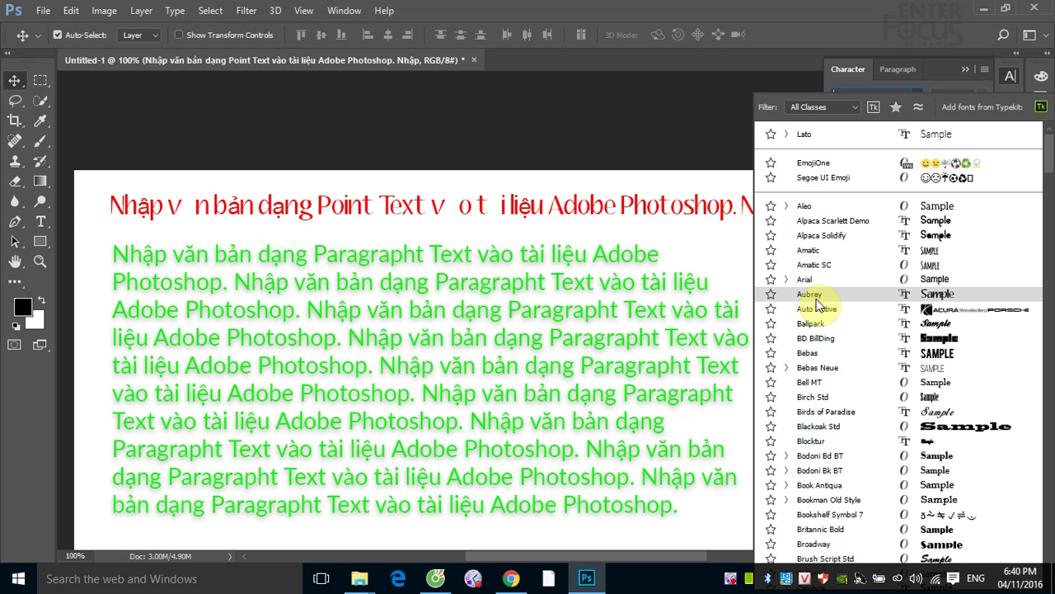
pyautogui.click(813, 283)
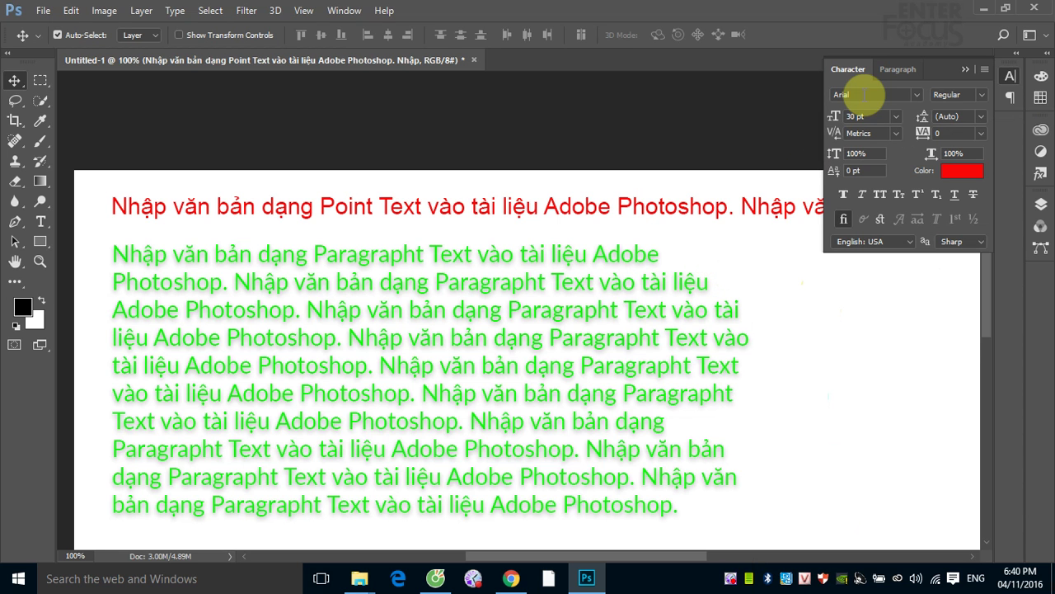
# - Keep Arial's font style at Regular and return to the Horizontal Type tool
pyautogui.click(985, 95)
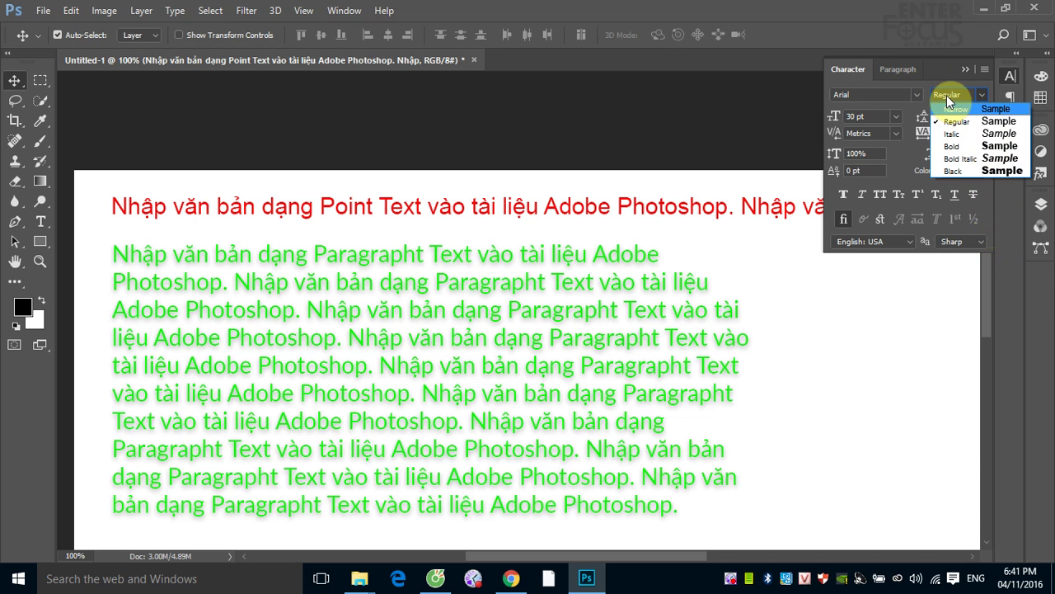
pyautogui.click(986, 202)
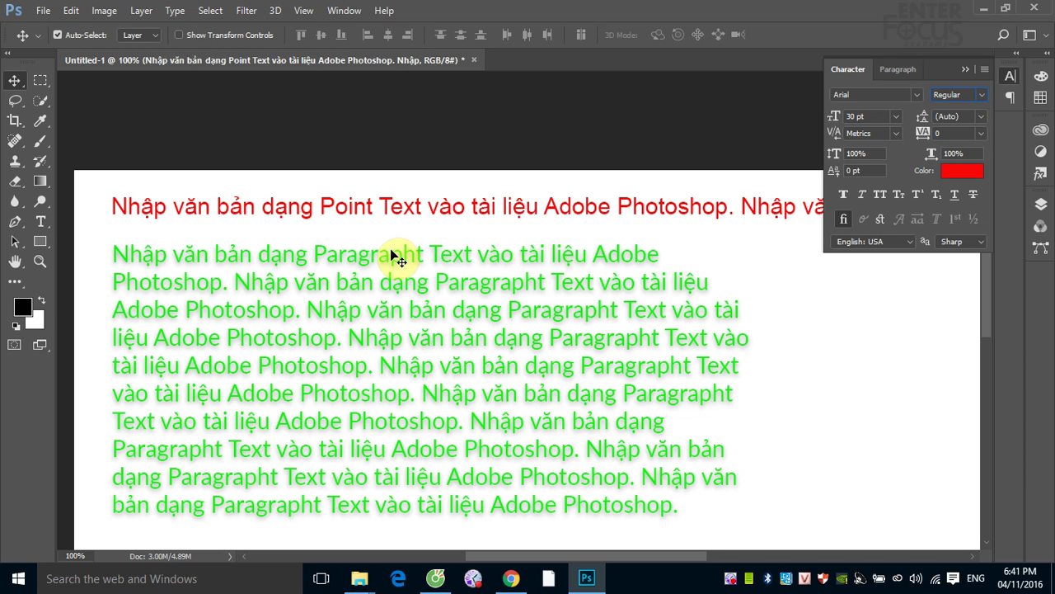
pyautogui.click(41, 221)
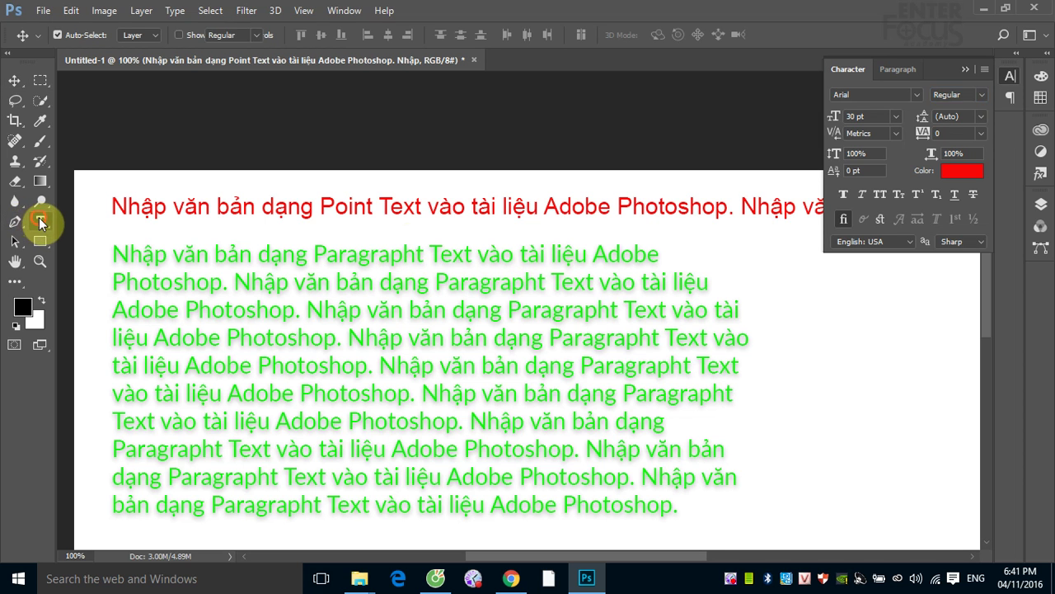
# - Break the red text onto a new line after 'Photoshop.'
pyautogui.click(742, 205)
pyautogui.press('Return')
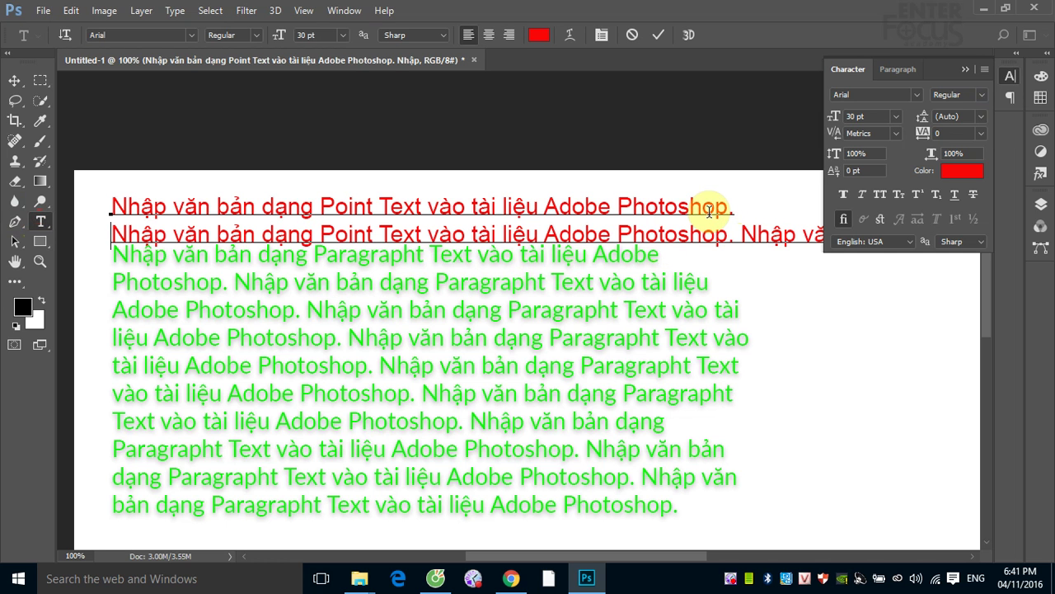
pyautogui.click(14, 80)
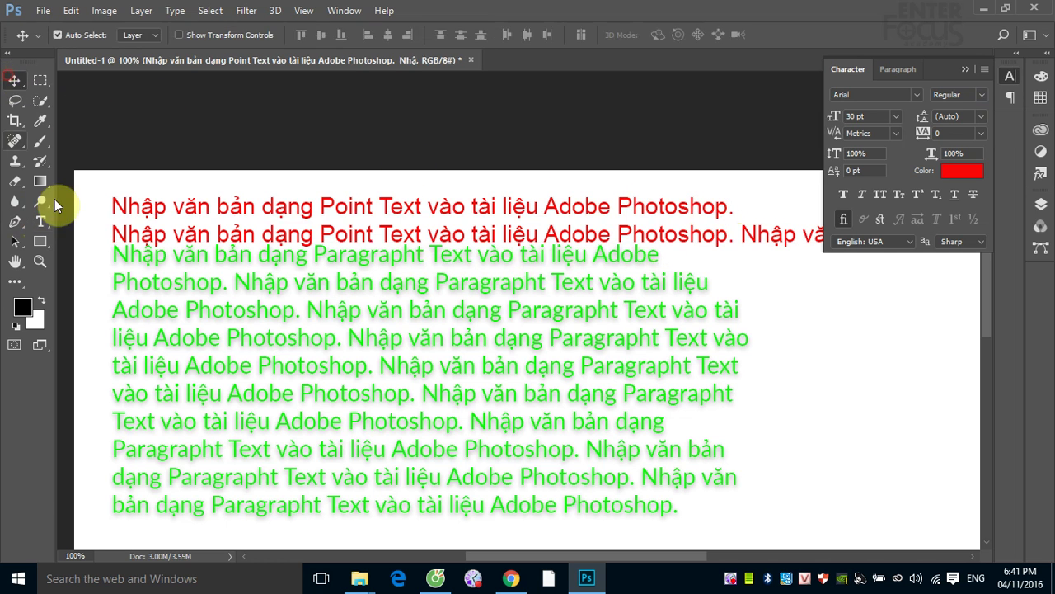
# - Select the green paragraph layer and drag it lower and slightly right
pyautogui.rightClick(158, 268)
pyautogui.click(186, 269)
pyautogui.moveTo(186, 267); pyautogui.dragTo(195, 334)
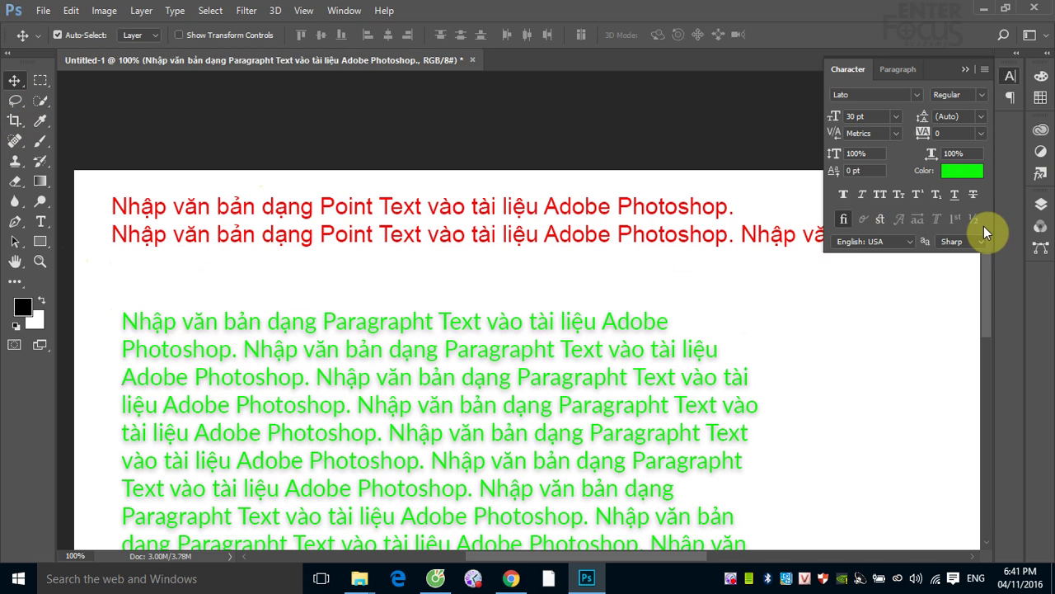
pyautogui.click(982, 116)
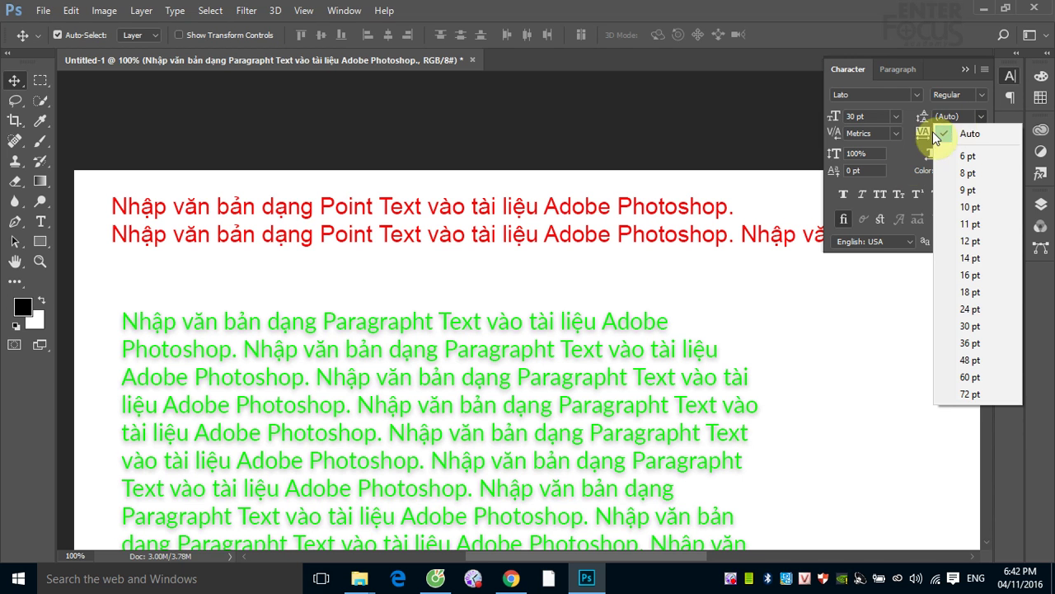
# - Choose 72 pt from the Character panel's Leading list for the green Lato paragraph
pyautogui.click(851, 380)
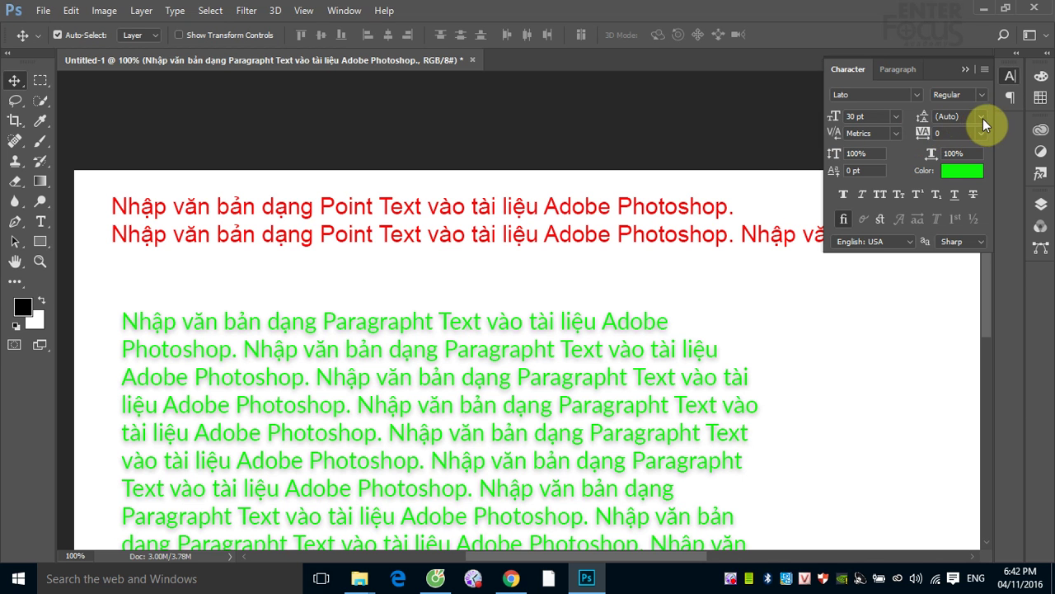
pyautogui.click(983, 118)
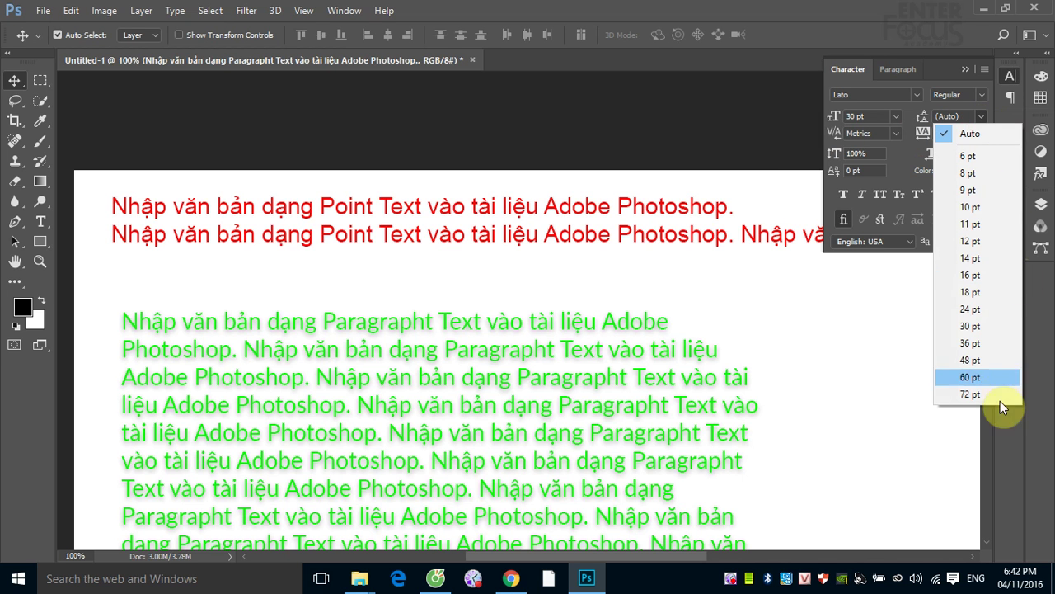
pyautogui.click(973, 395)
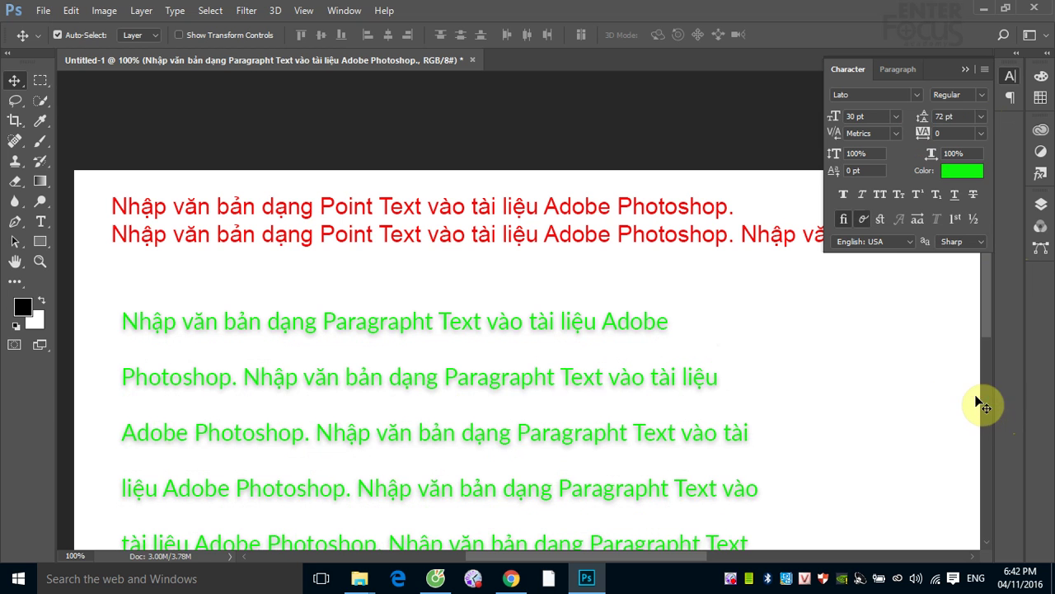
# - Select the red Point Text layer and change its leading to 36 pt, then 12 pt
pyautogui.rightClick(517, 207)
pyautogui.click(577, 214)
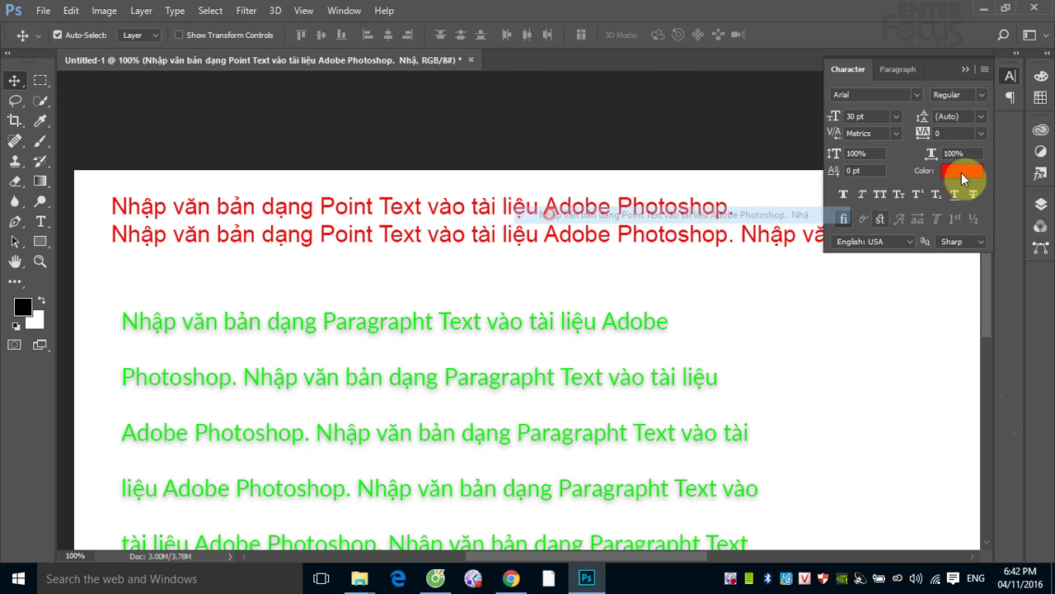
pyautogui.click(980, 114)
pyautogui.click(973, 343)
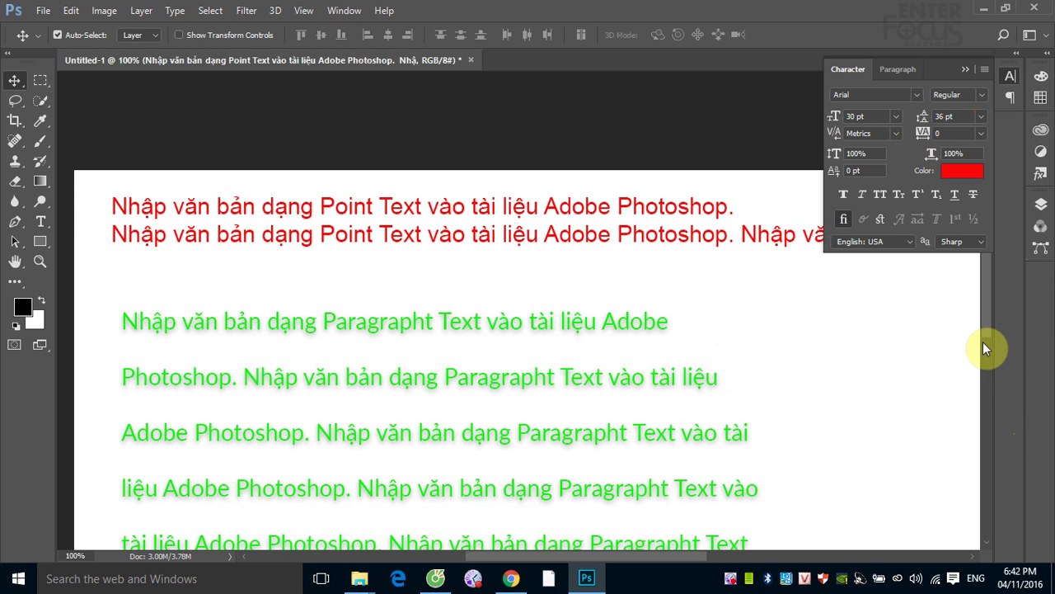
pyautogui.click(981, 116)
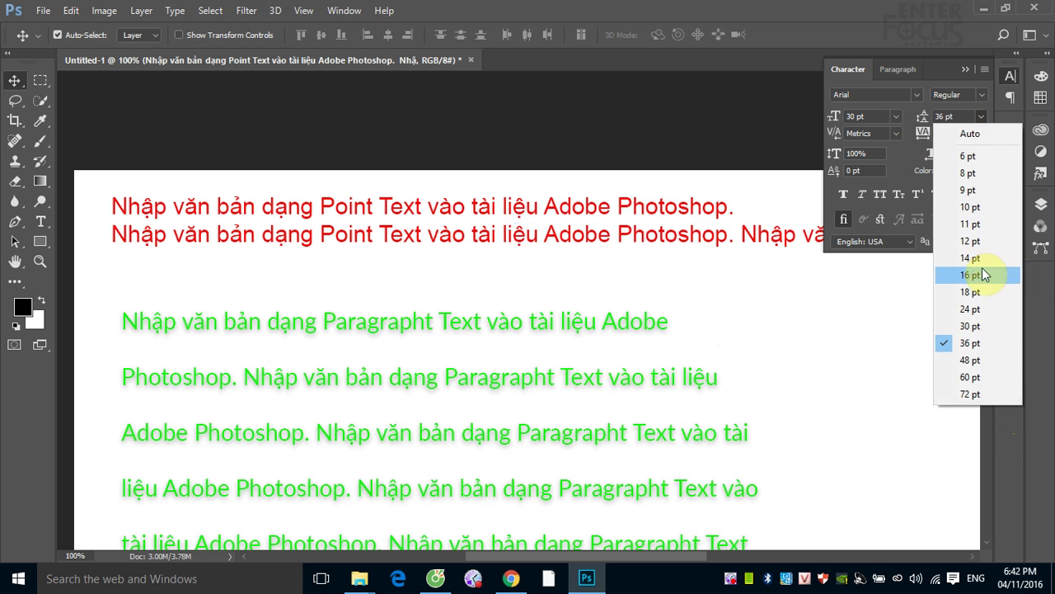
pyautogui.click(973, 240)
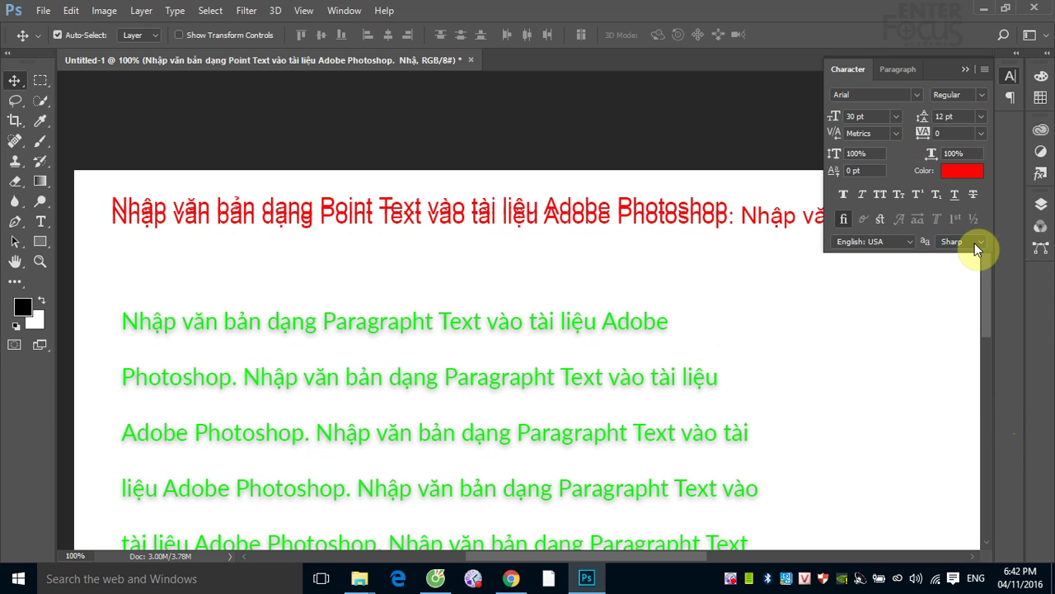
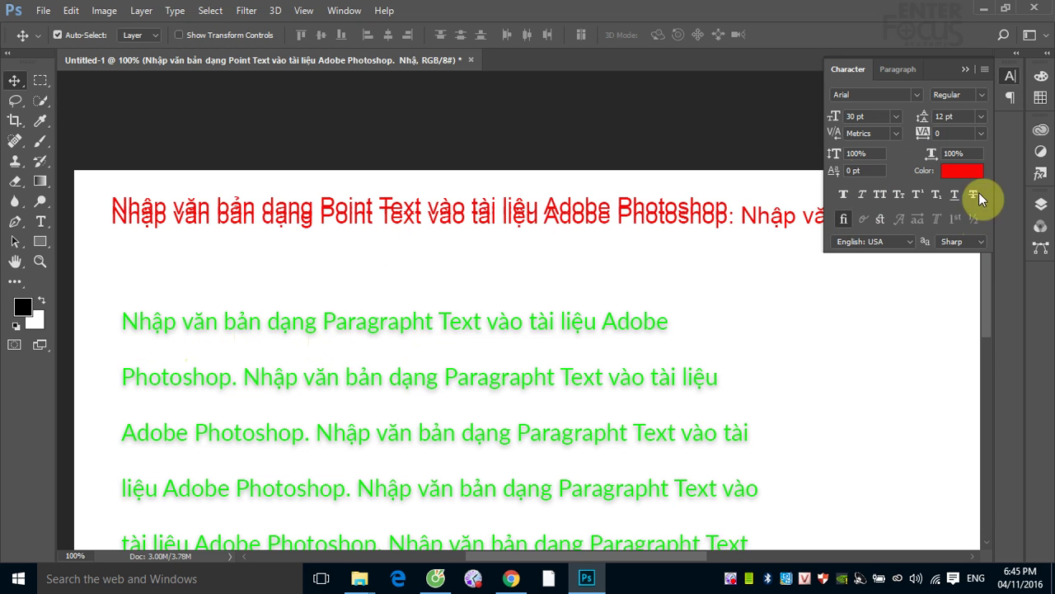
# - Set the red heading's leading to Auto, then put the text cursor in the heading for editing
pyautogui.click(984, 118)
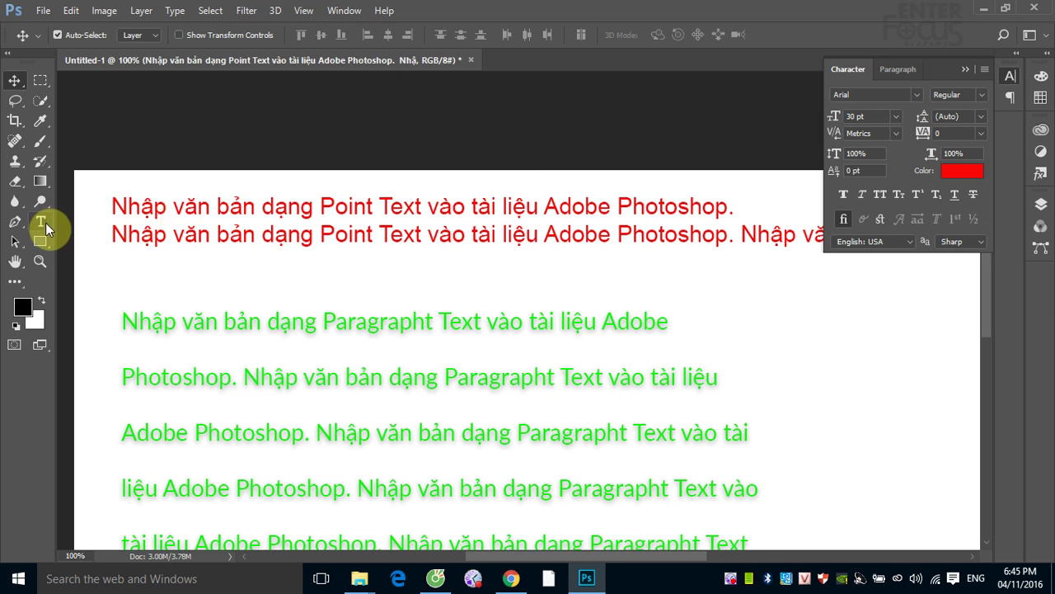
pyautogui.click(40, 221)
pyautogui.click(127, 206)
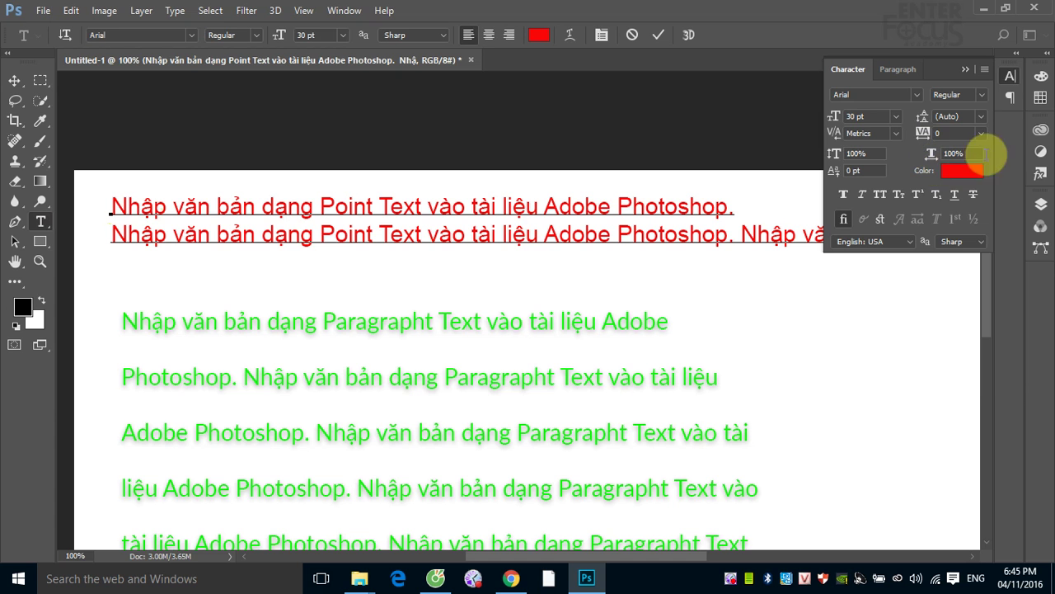
# - Commit the heading edit and show the tracking presets (-100 to 200), leaving tracking at 0
pyautogui.click(981, 133)
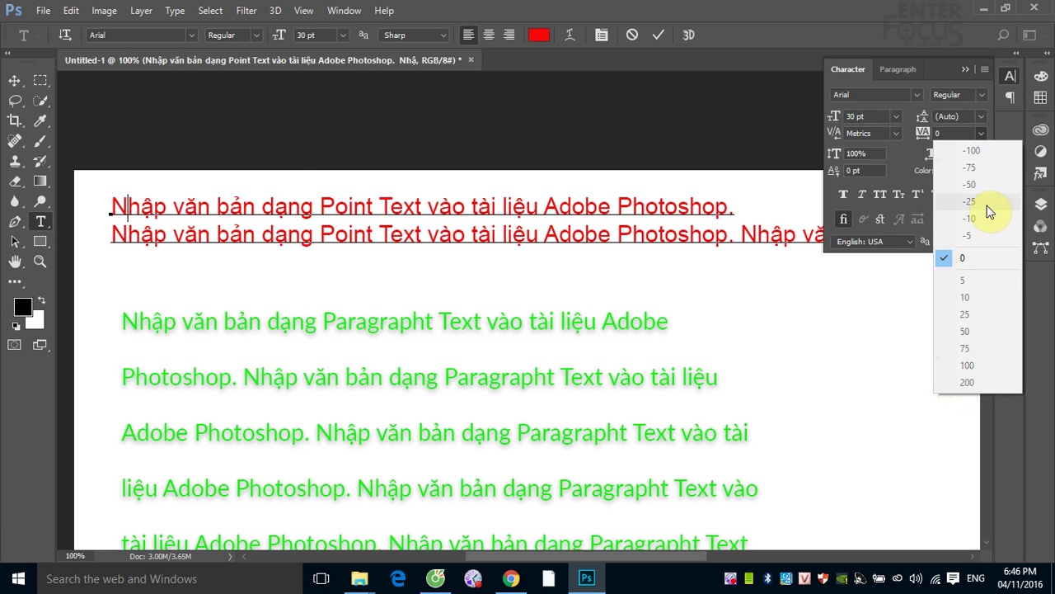
pyautogui.click(18, 82)
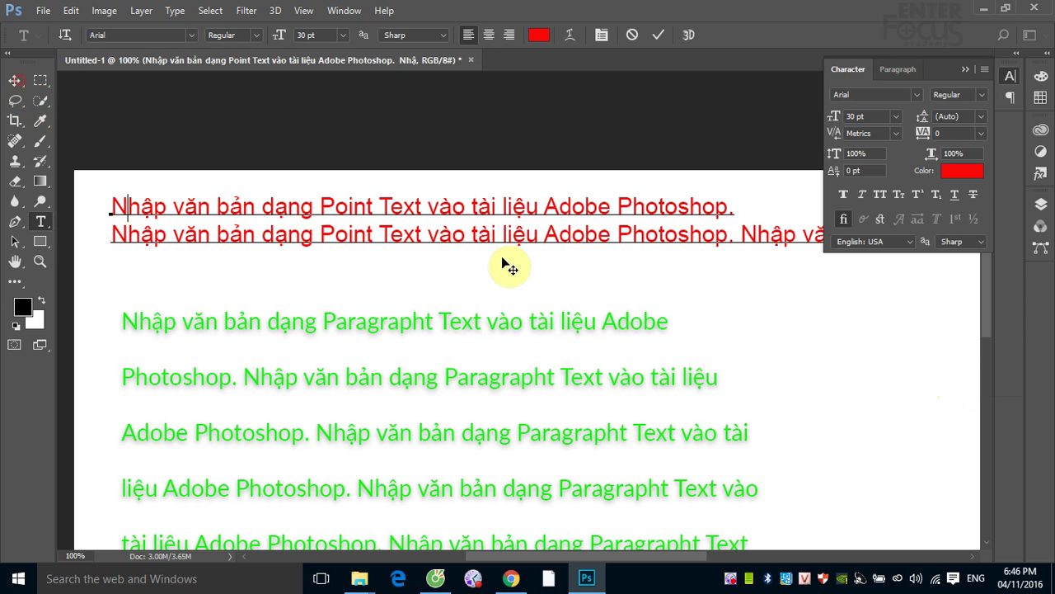
pyautogui.click(14, 81)
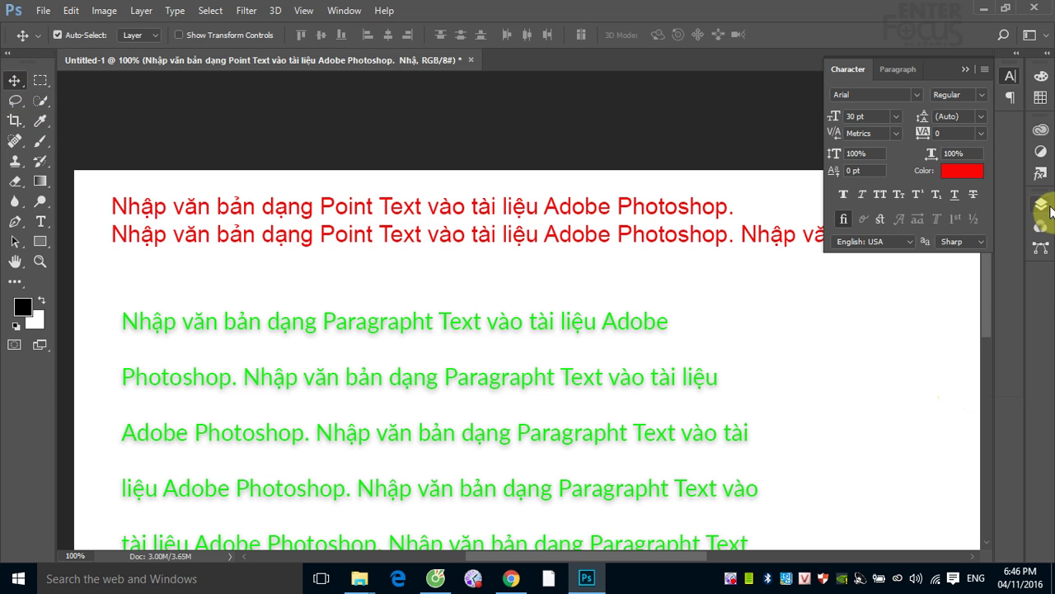
pyautogui.click(982, 135)
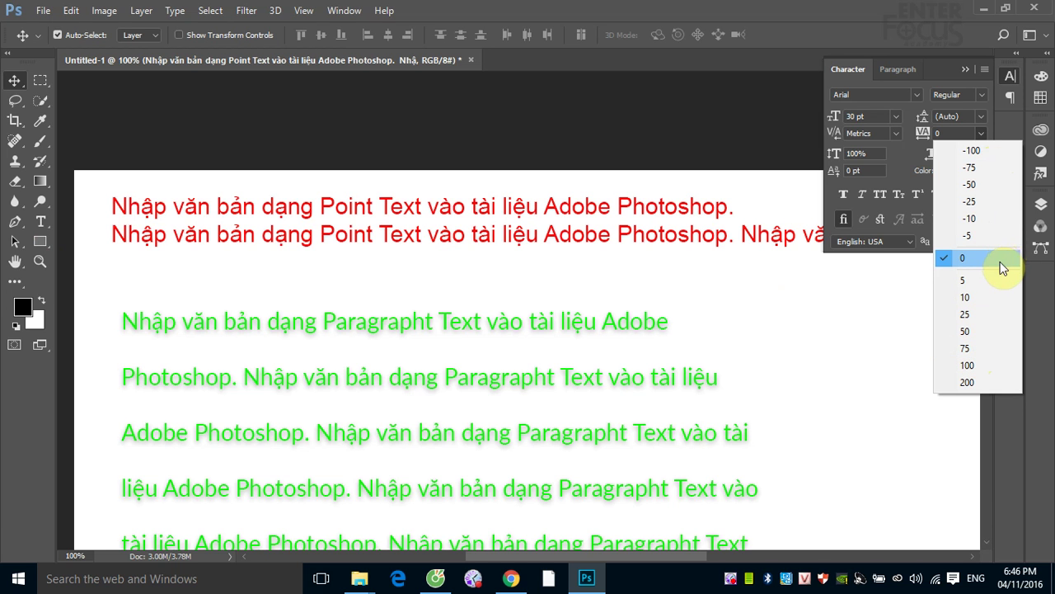
pyautogui.click(986, 334)
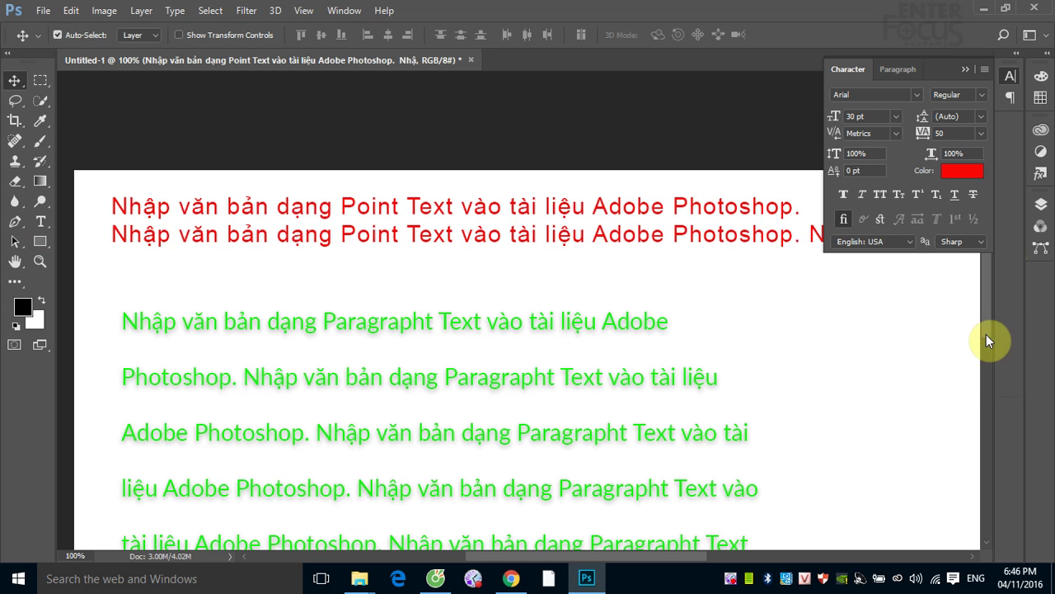
pyautogui.click(980, 135)
pyautogui.click(963, 381)
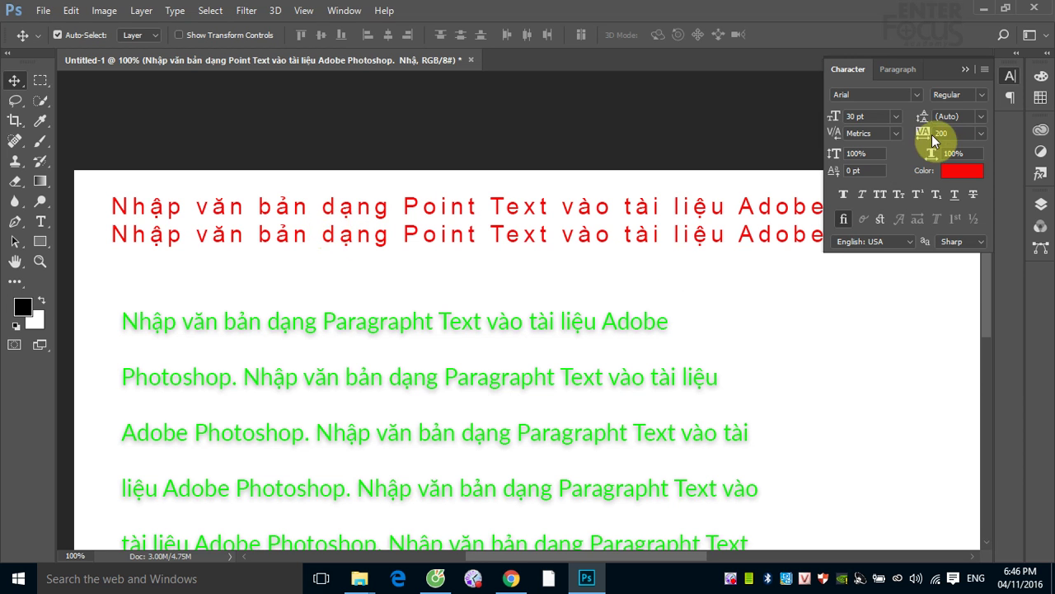
pyautogui.click(982, 134)
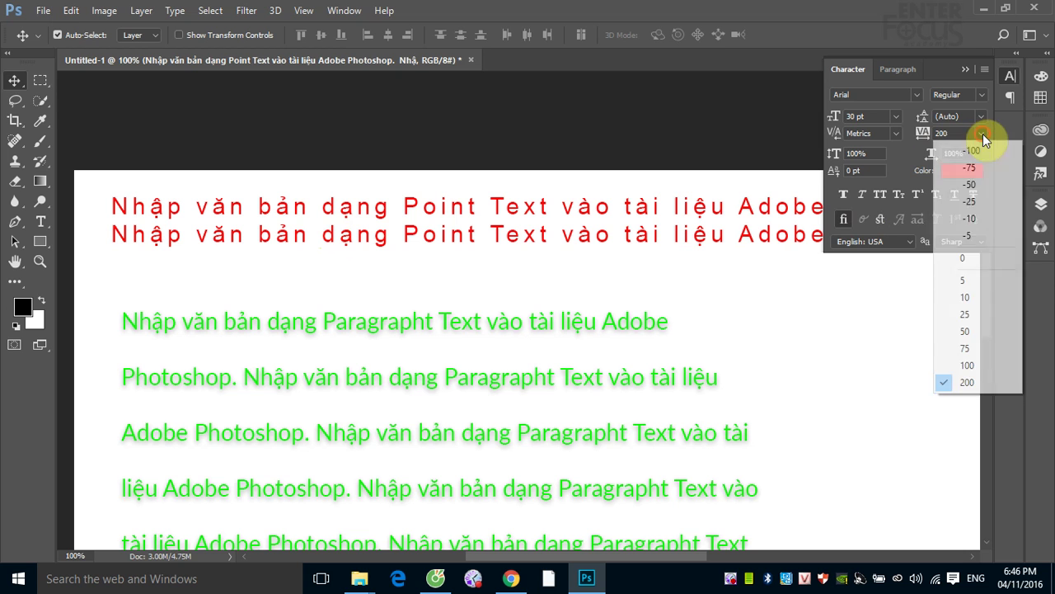
pyautogui.click(971, 202)
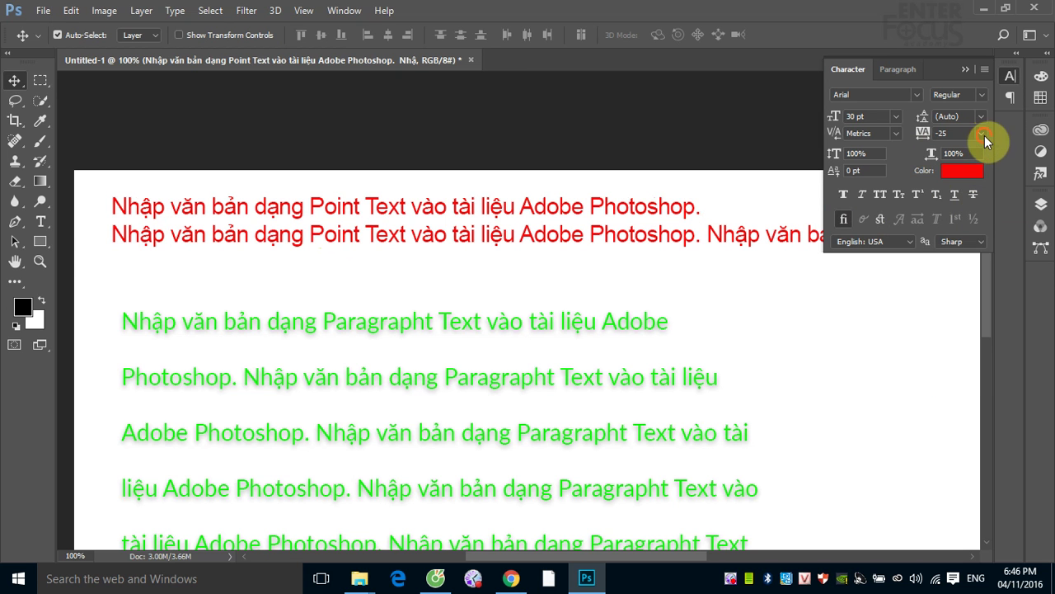
pyautogui.click(982, 133)
pyautogui.click(975, 170)
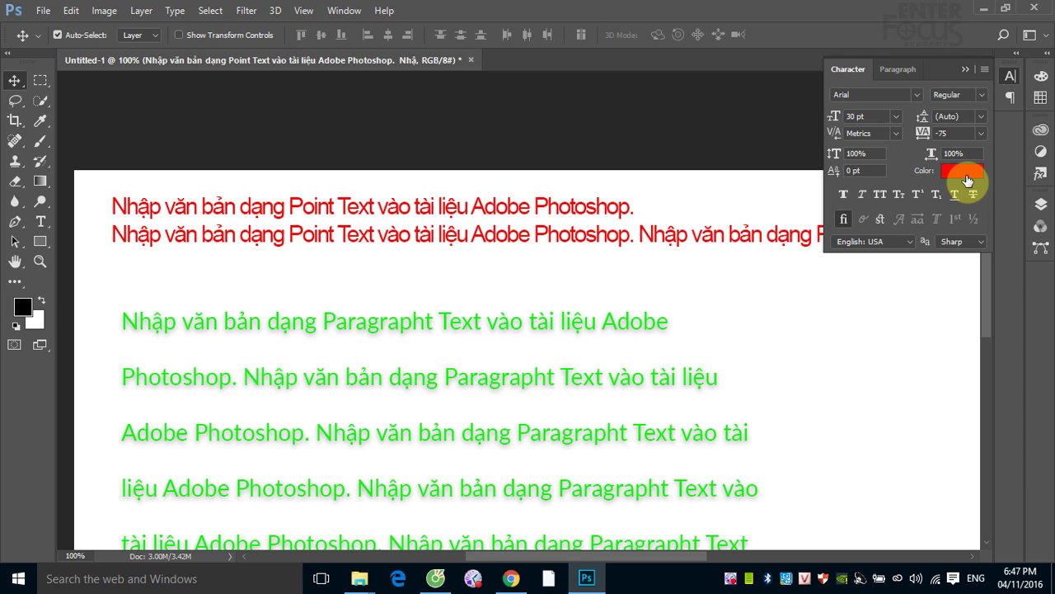
pyautogui.click(983, 132)
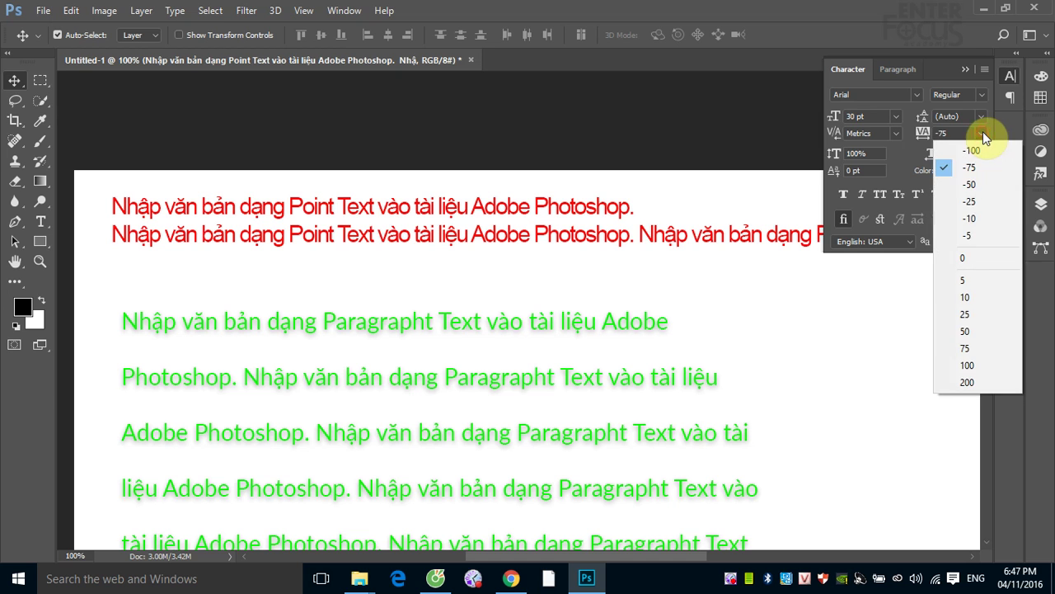
pyautogui.click(984, 241)
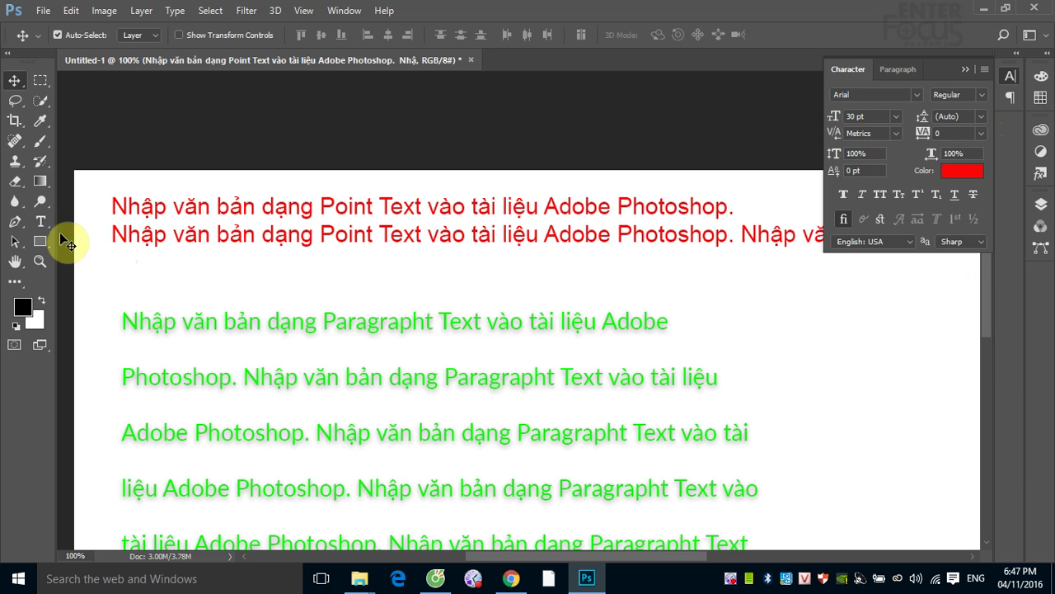
# - Select the Horizontal Type tool
pyautogui.click(41, 219)
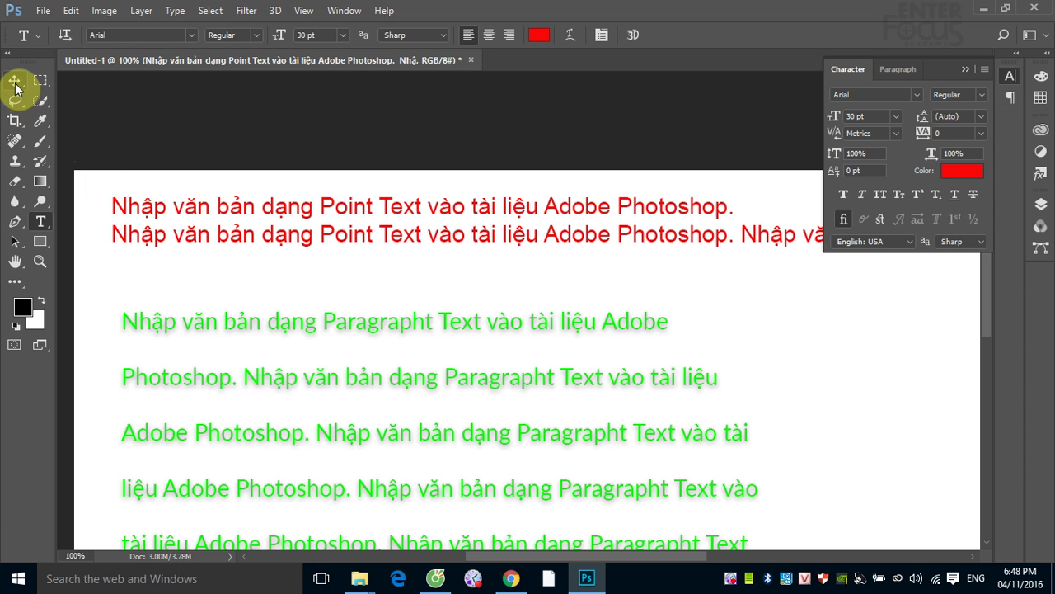
# - Select all of the red heading's text for editing
pyautogui.click(15, 82)
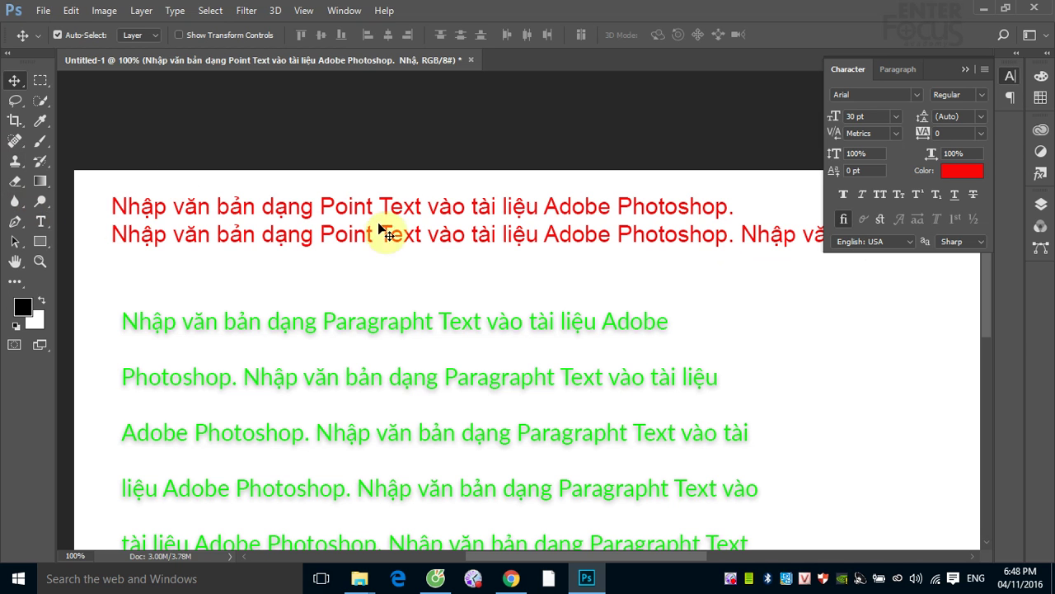
pyautogui.click(41, 221)
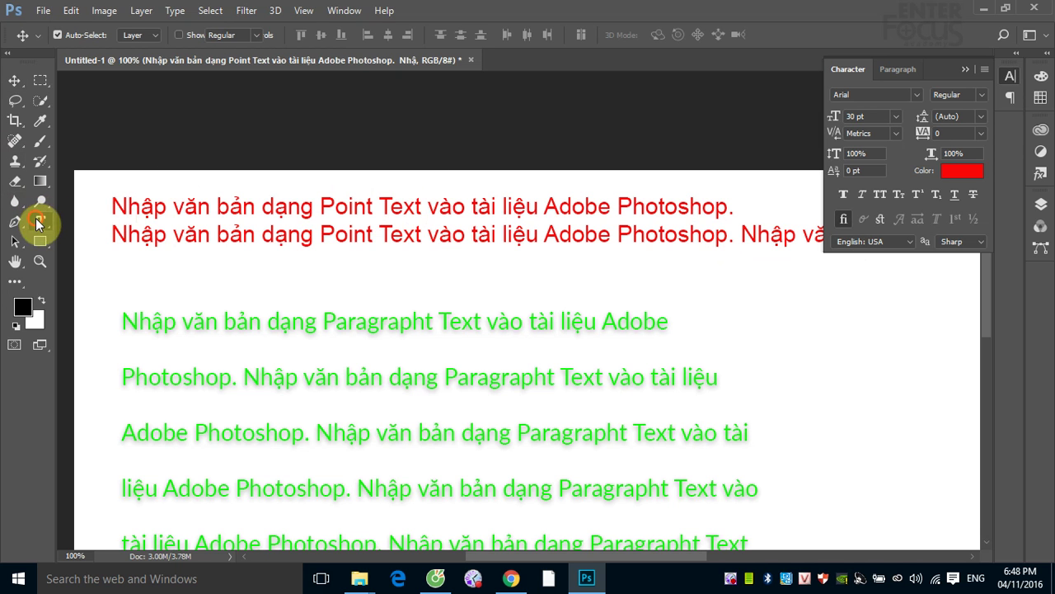
pyautogui.click(116, 207)
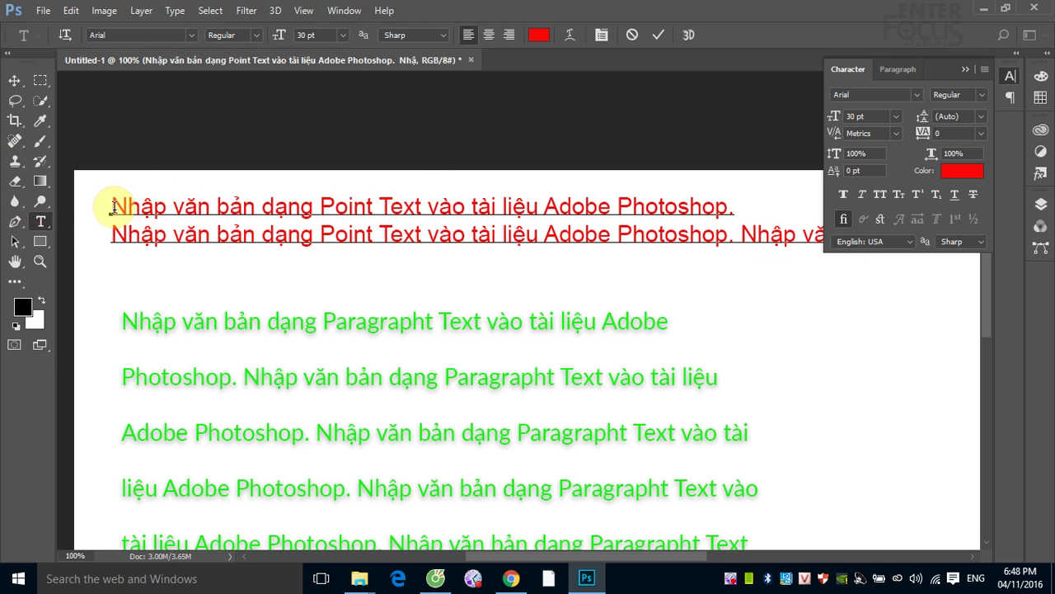
pyautogui.hotkey('ctrl', 'a')
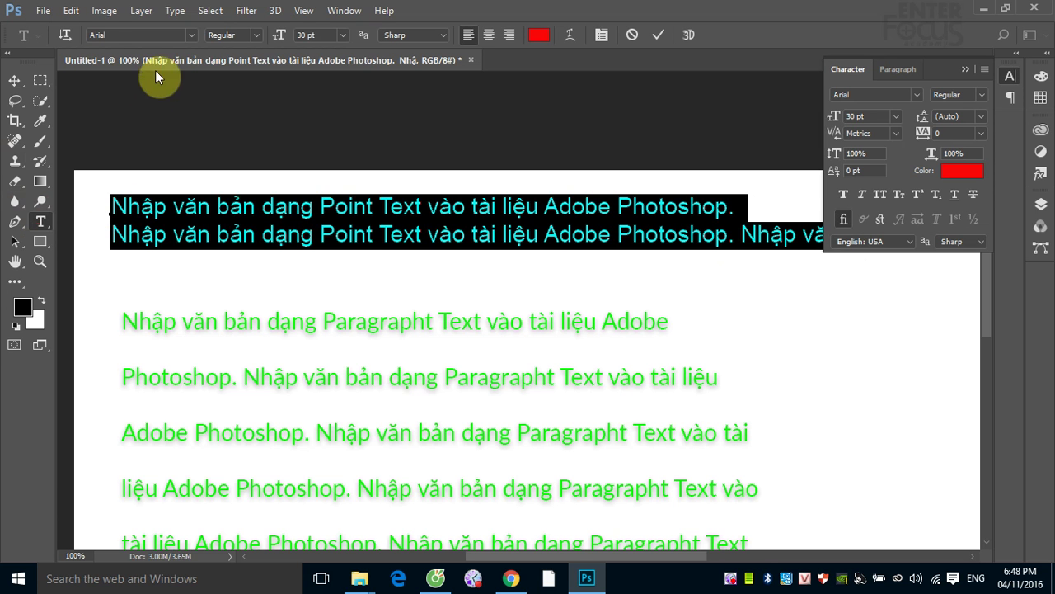
# - Apply the Dolce Vita Light font to the selected heading text
pyautogui.click(188, 35)
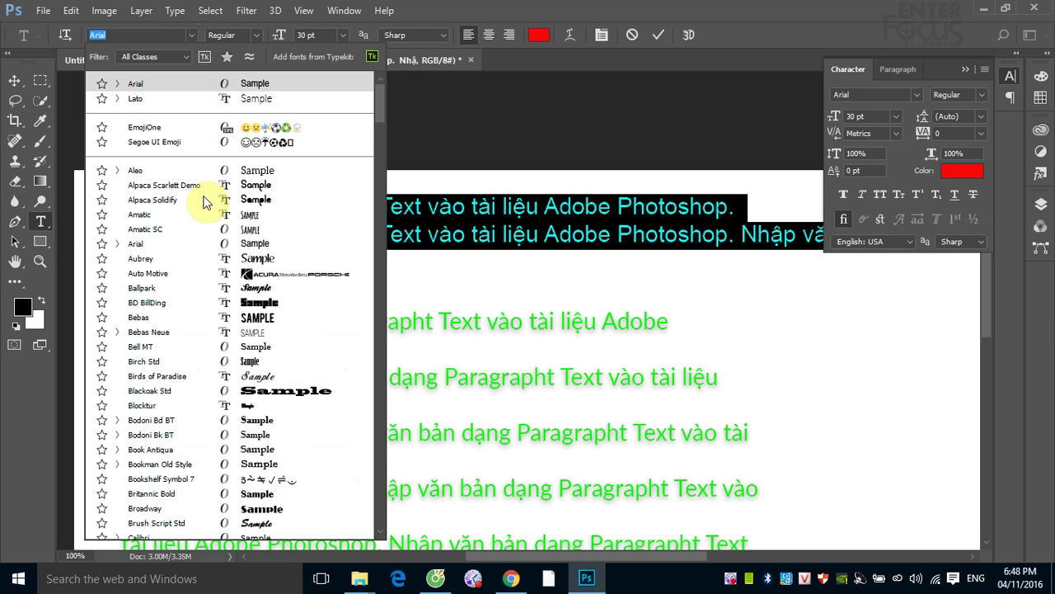
pyautogui.scroll(-1, 203, 268)
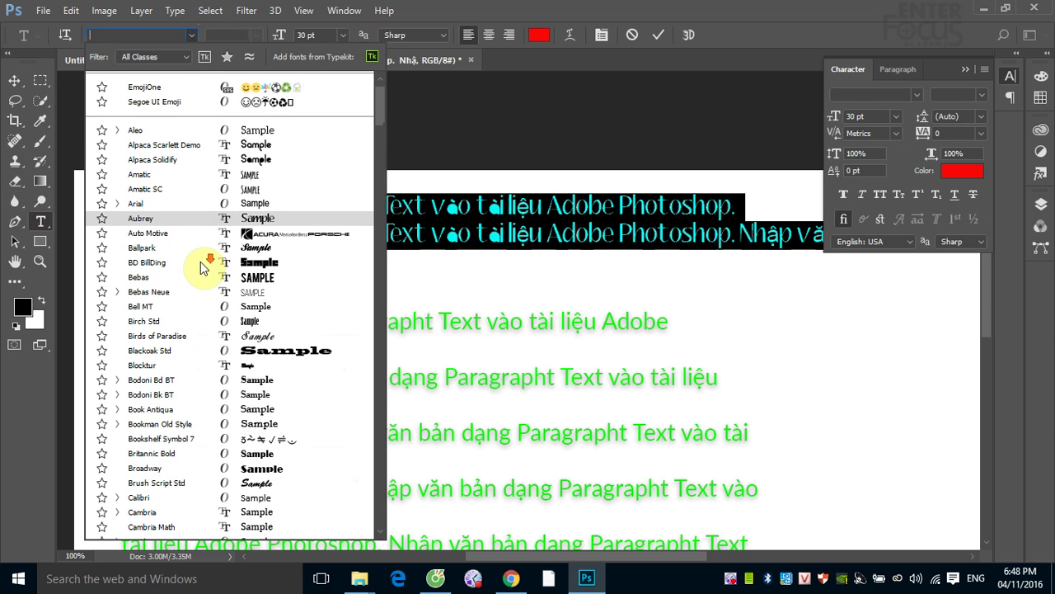
pyautogui.scroll(-1, 203, 268)
pyautogui.scroll(-1, 202, 268)
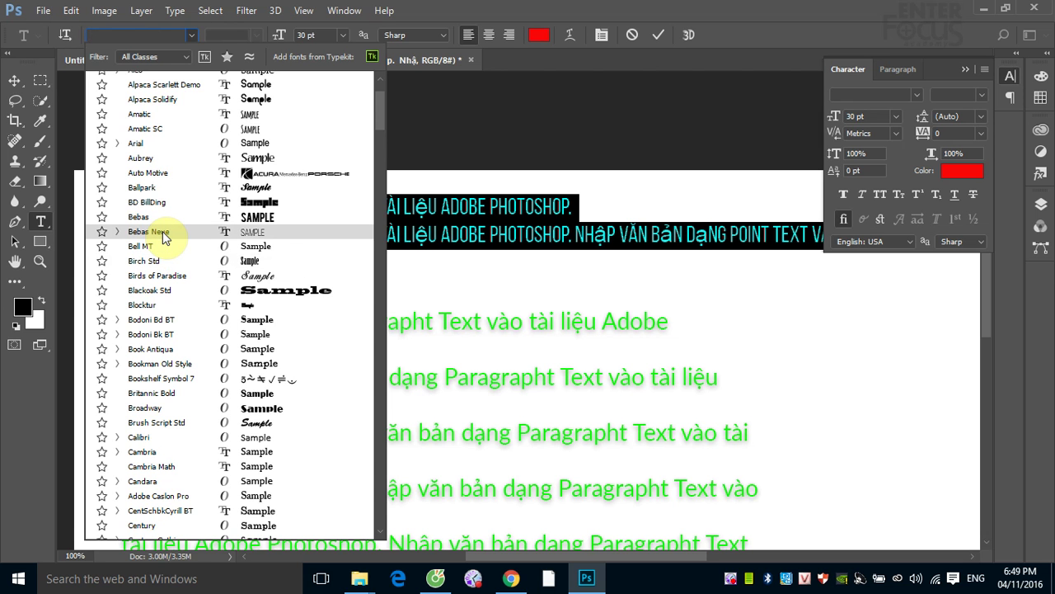
pyautogui.scroll(-1, 162, 232)
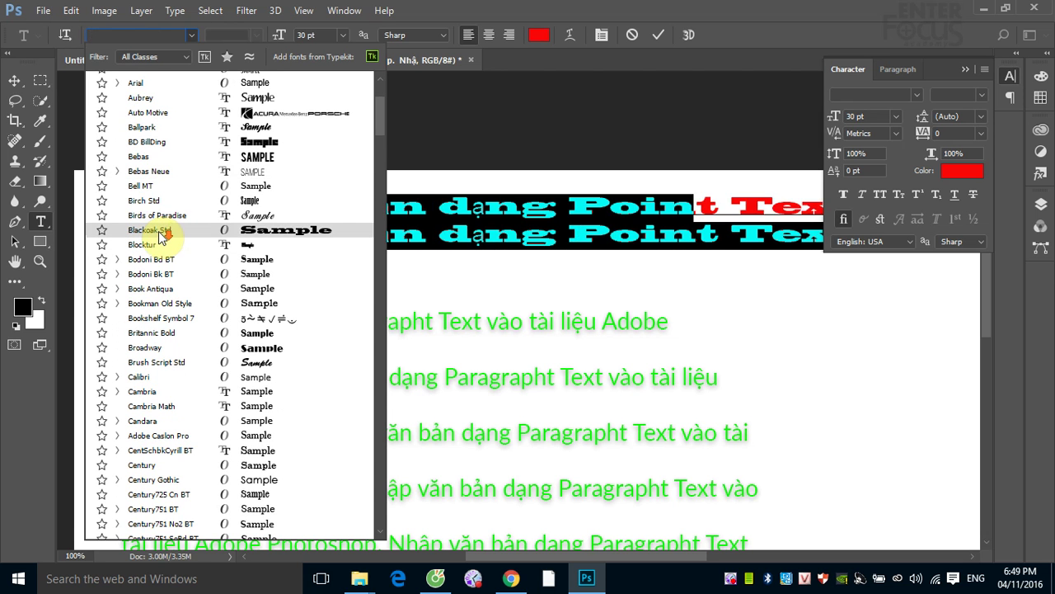
pyautogui.scroll(-1, 162, 235)
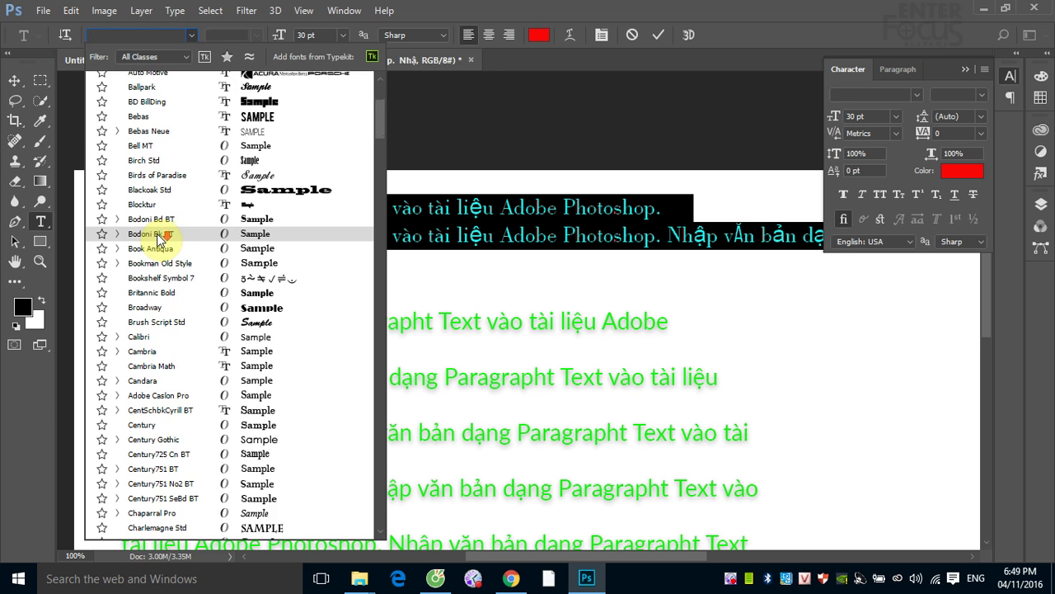
pyautogui.scroll(-1, 162, 236)
pyautogui.scroll(-1, 162, 236)
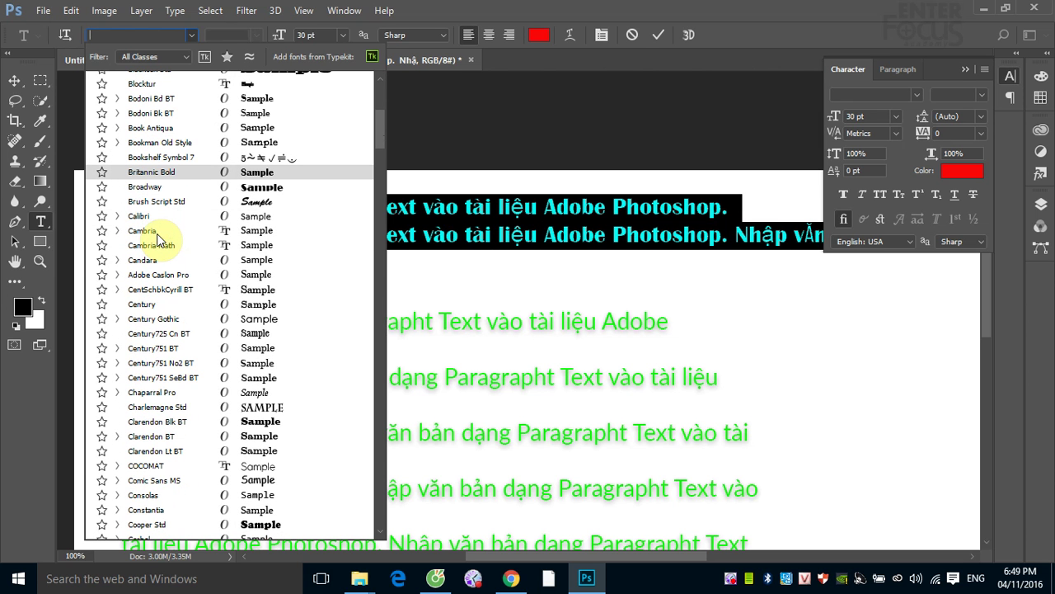
pyautogui.scroll(-1, 158, 237)
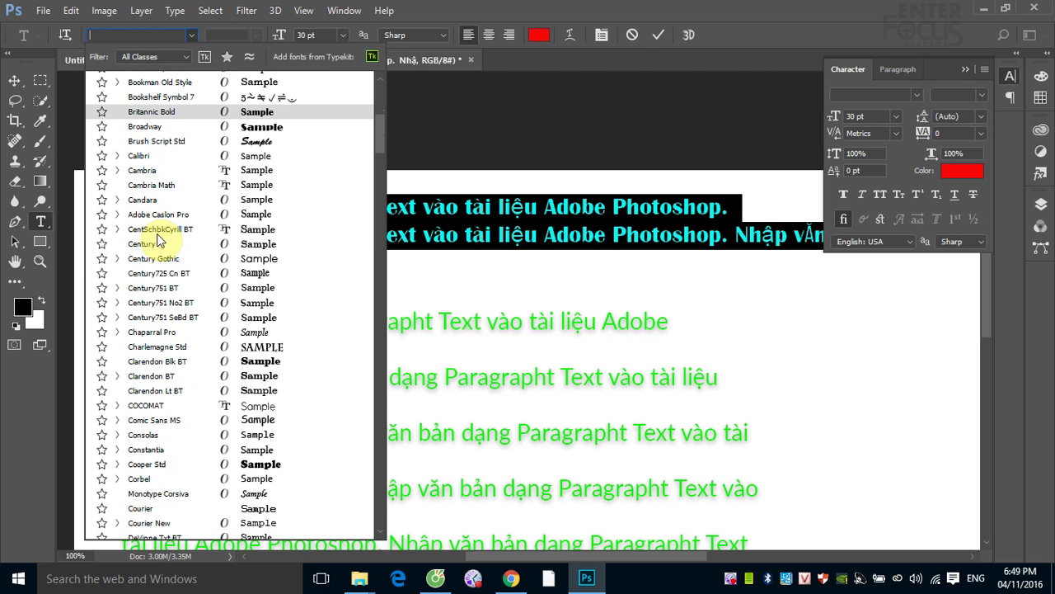
pyautogui.scroll(-1, 159, 237)
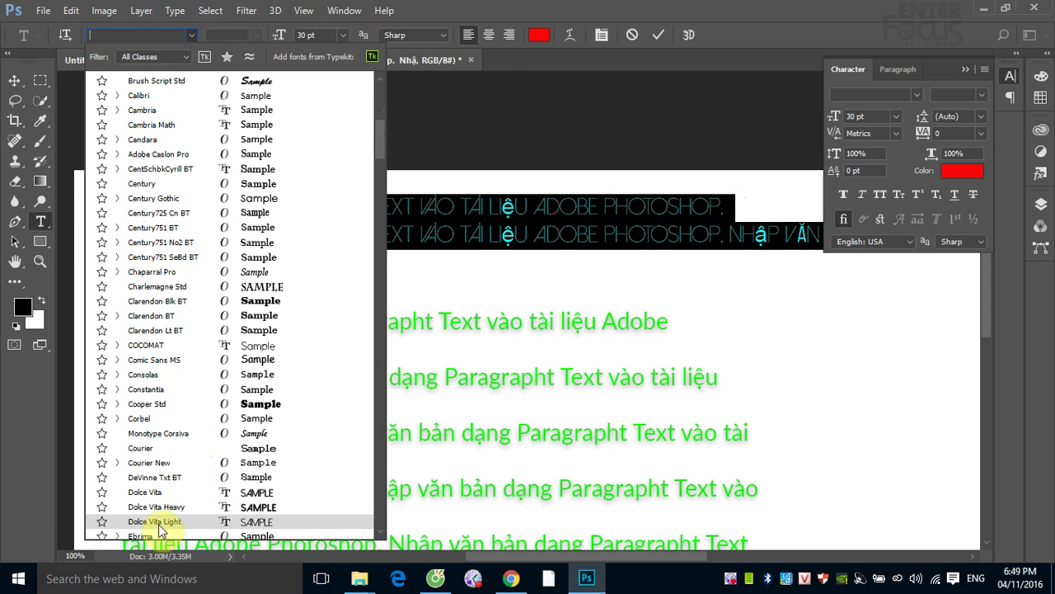
pyautogui.click(160, 526)
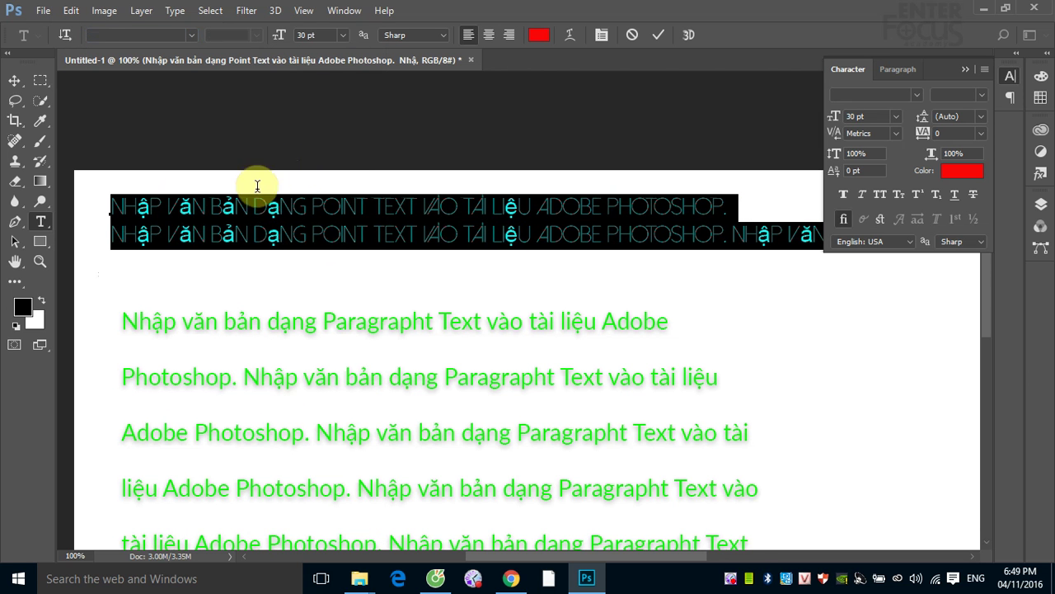
# - Rewrite the heading's first line in English, replacing the Vietnamese words with IMPORT and IN
pyautogui.click(15, 80)
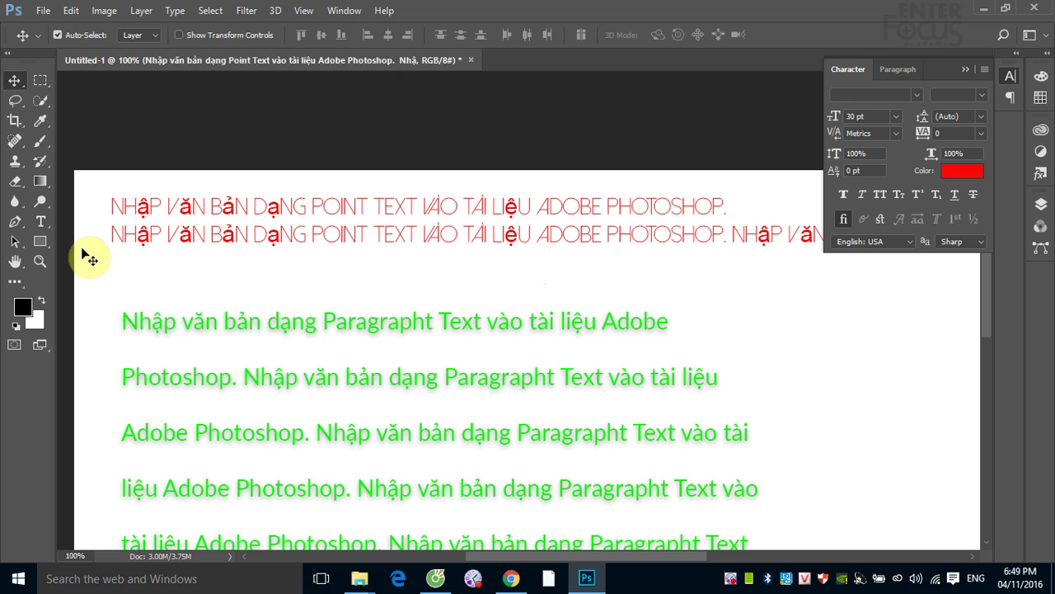
pyautogui.click(47, 221)
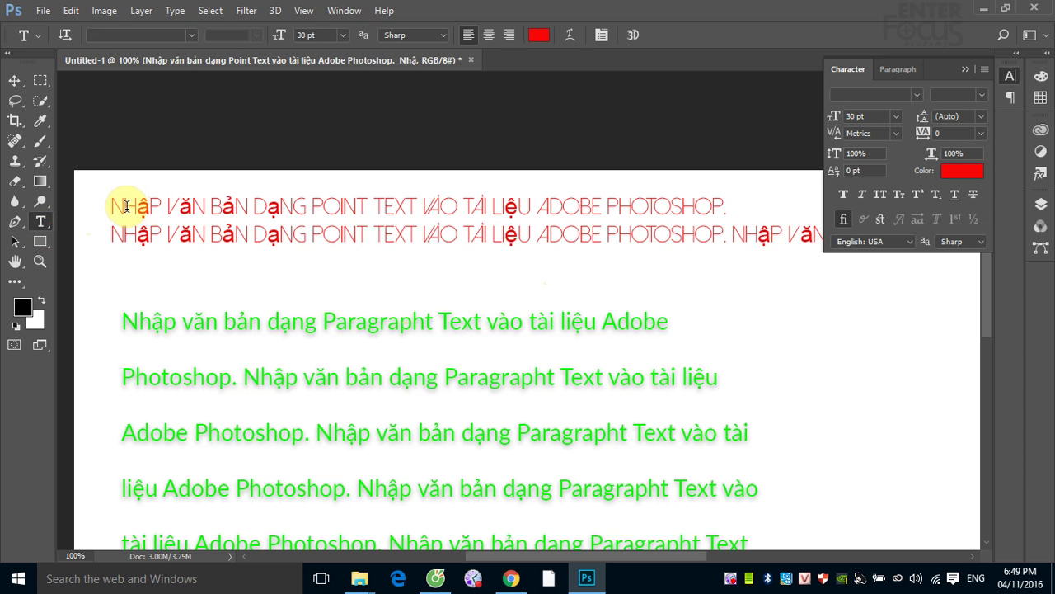
pyautogui.moveTo(113, 206); pyautogui.dragTo(309, 202)
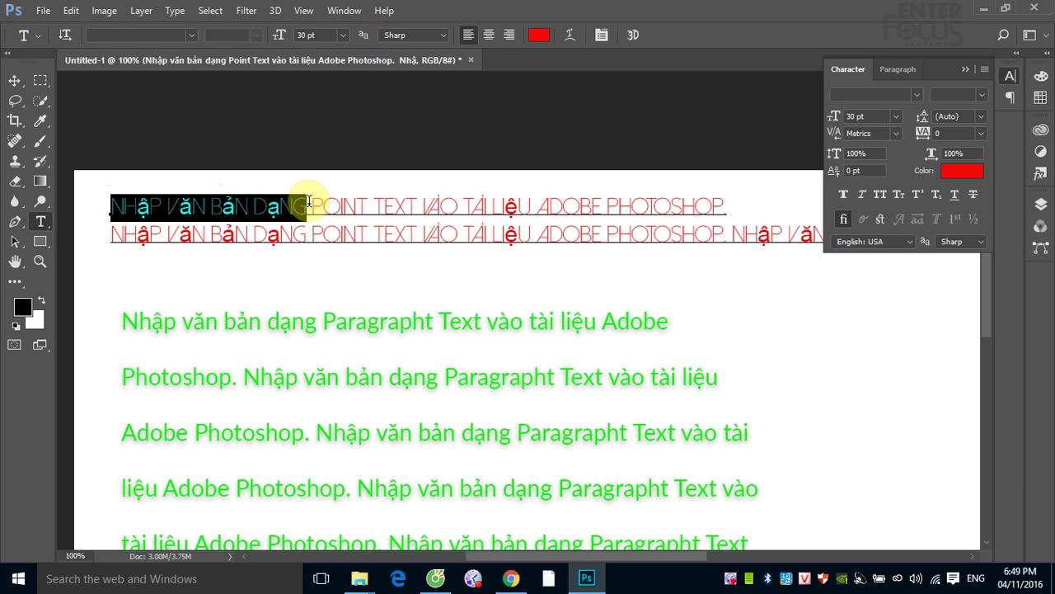
pyautogui.press('Delete')
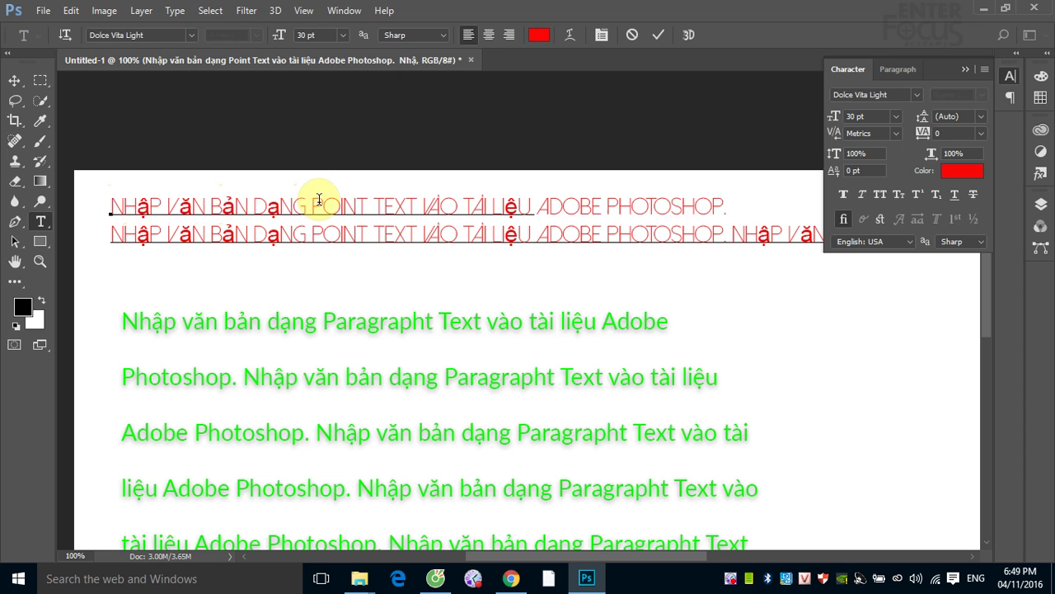
pyautogui.write('IMP')
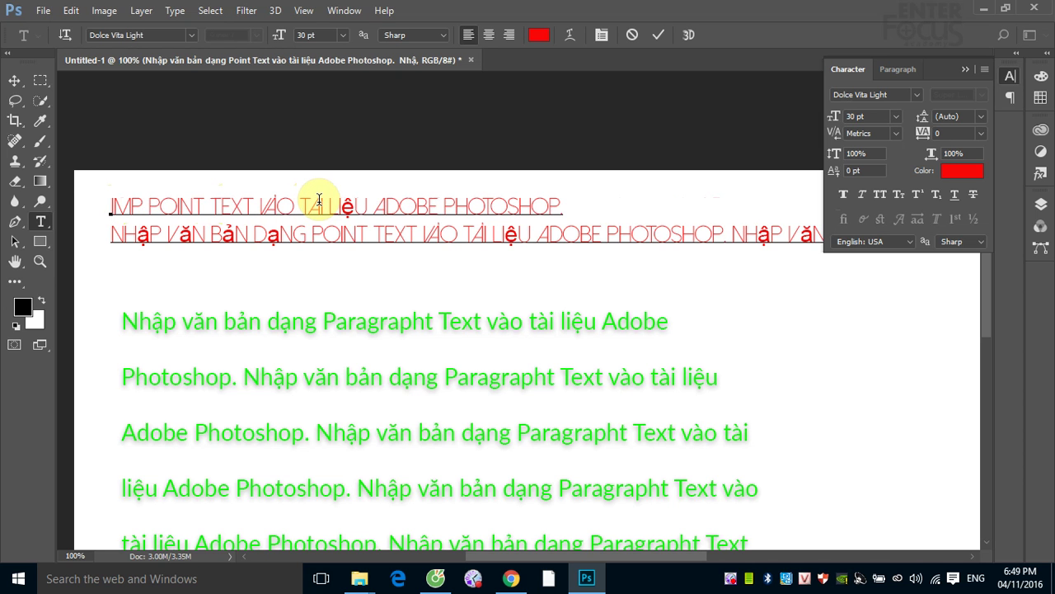
pyautogui.write('ORT')
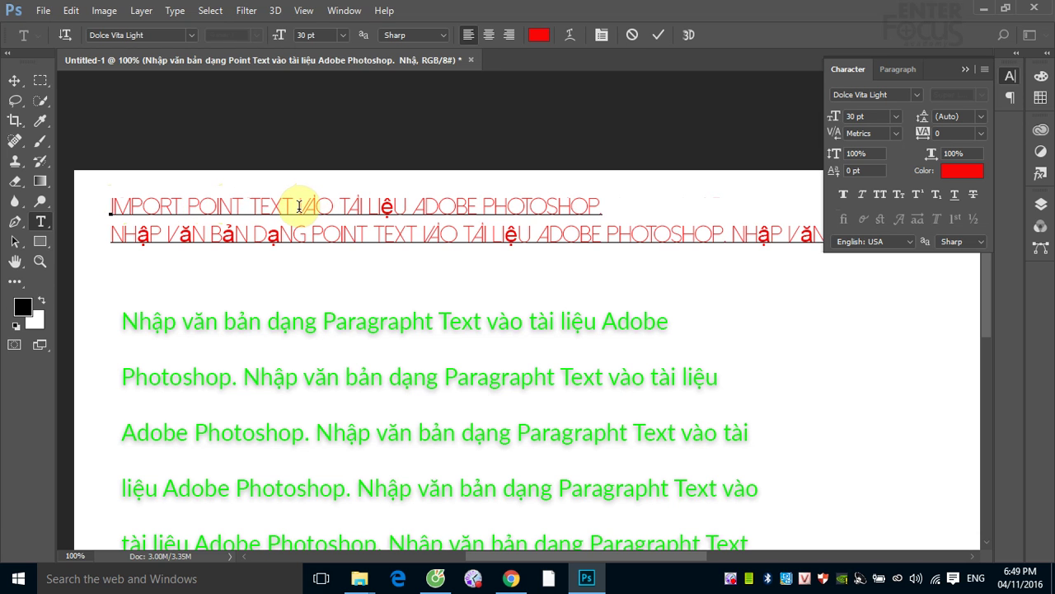
pyautogui.moveTo(302, 207); pyautogui.dragTo(406, 203)
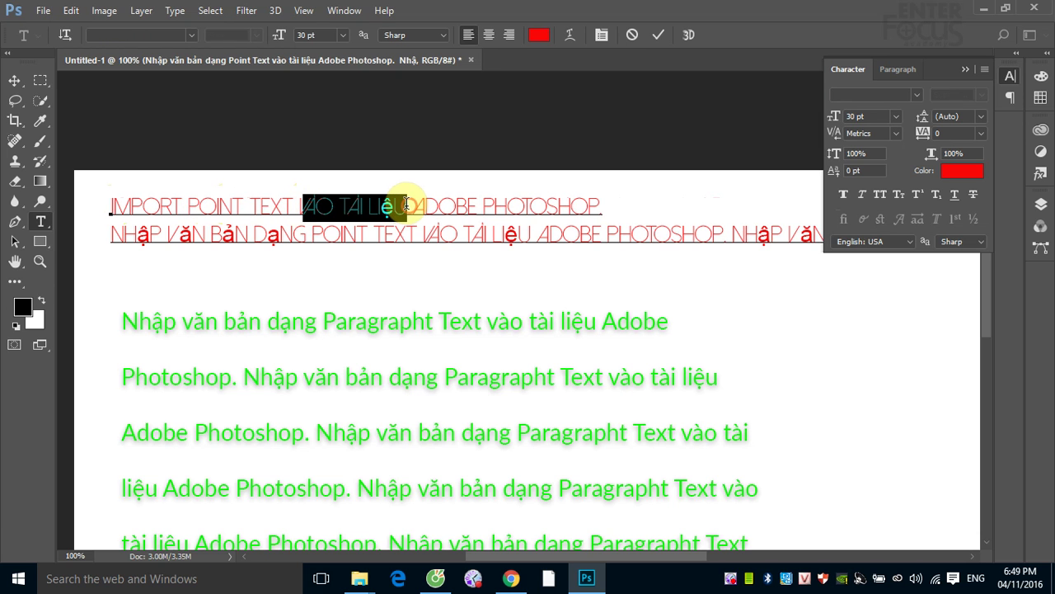
pyautogui.write('VAN')
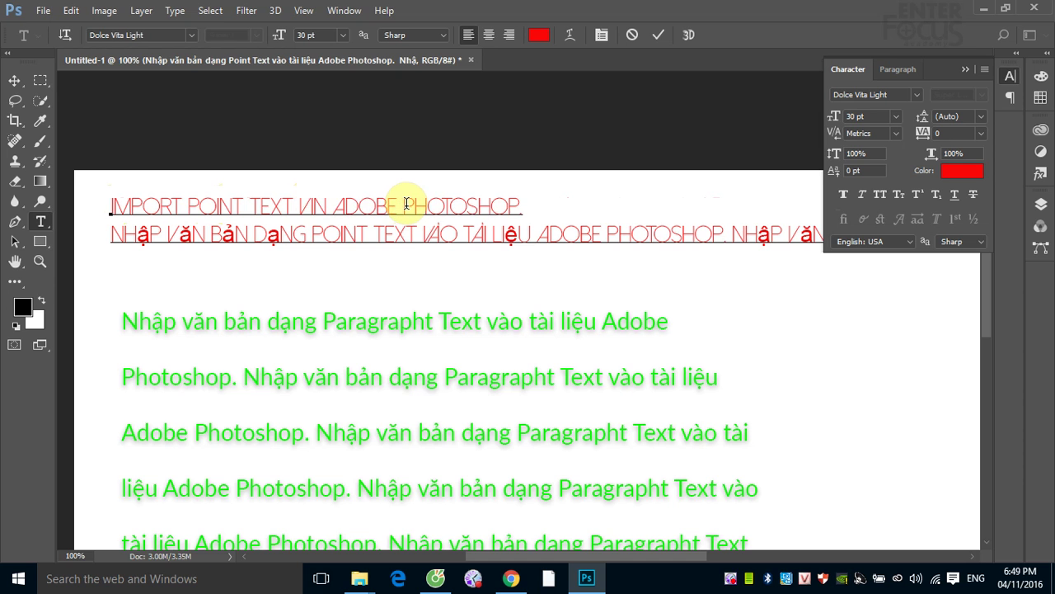
pyautogui.press('BackSpace')
pyautogui.press('BackSpace')
pyautogui.press('BackSpace')
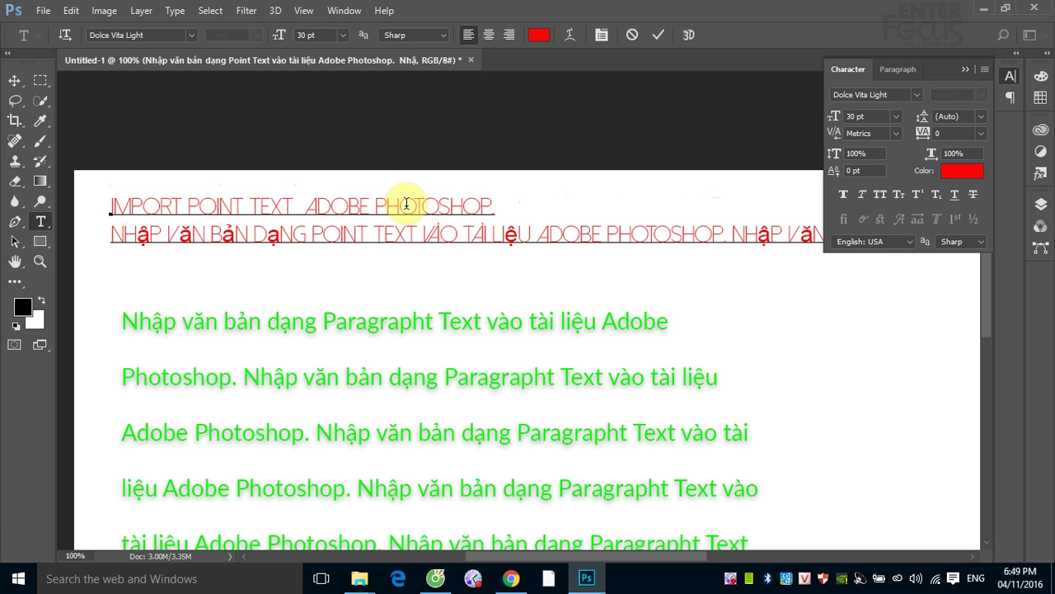
pyautogui.write('IN')
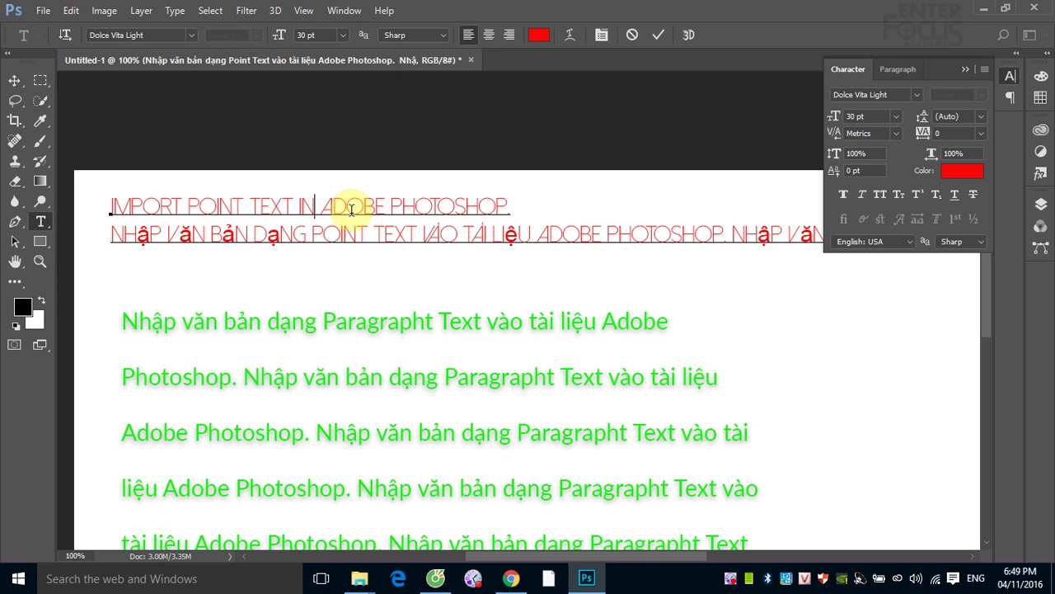
# - Paste the English sentence over the second line's start, ending it with a period after PHOTOSHOP
pyautogui.moveTo(108, 207); pyautogui.dragTo(299, 207)
pyautogui.moveTo(452, 172)
pyautogui.mouseDown()
pyautogui.moveTo(513, 172)
pyautogui.moveTo(511, 203)
pyautogui.mouseUp()
pyautogui.hotkey('ctrl', 'c')
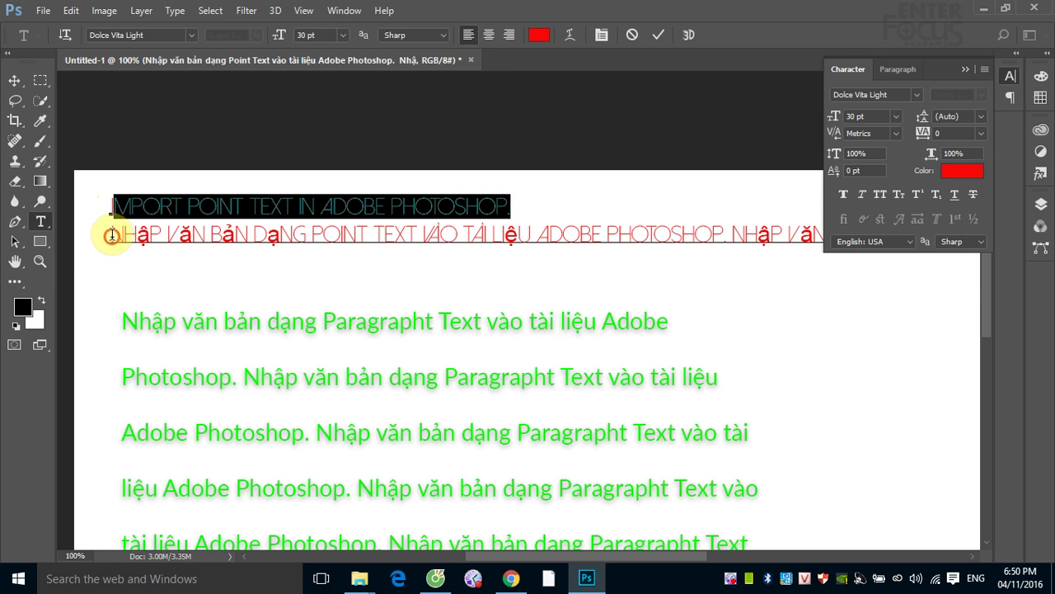
pyautogui.moveTo(112, 234); pyautogui.dragTo(575, 237)
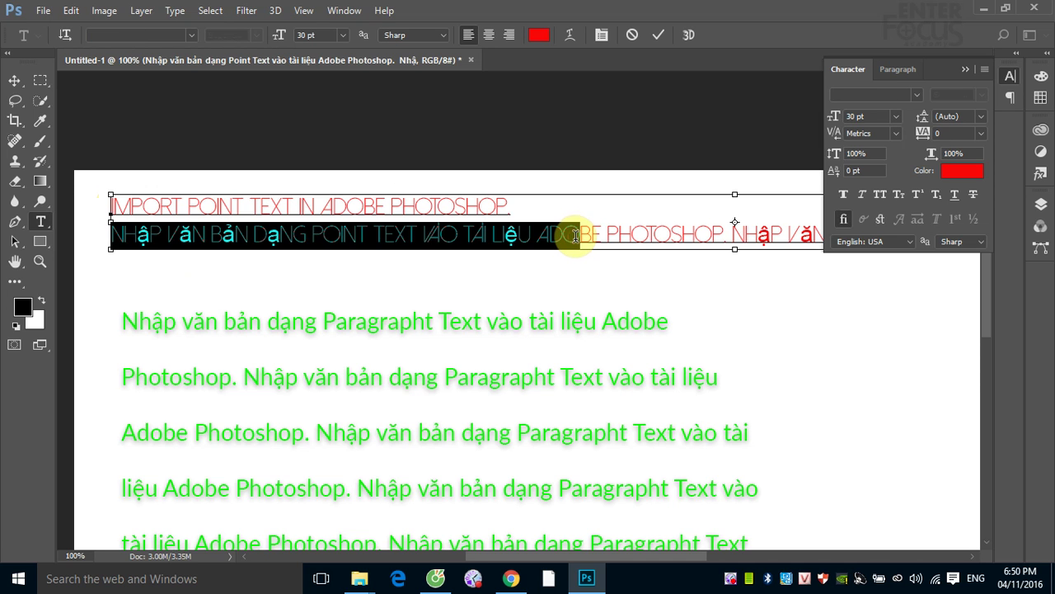
pyautogui.hotkey('ctrl', 'v')
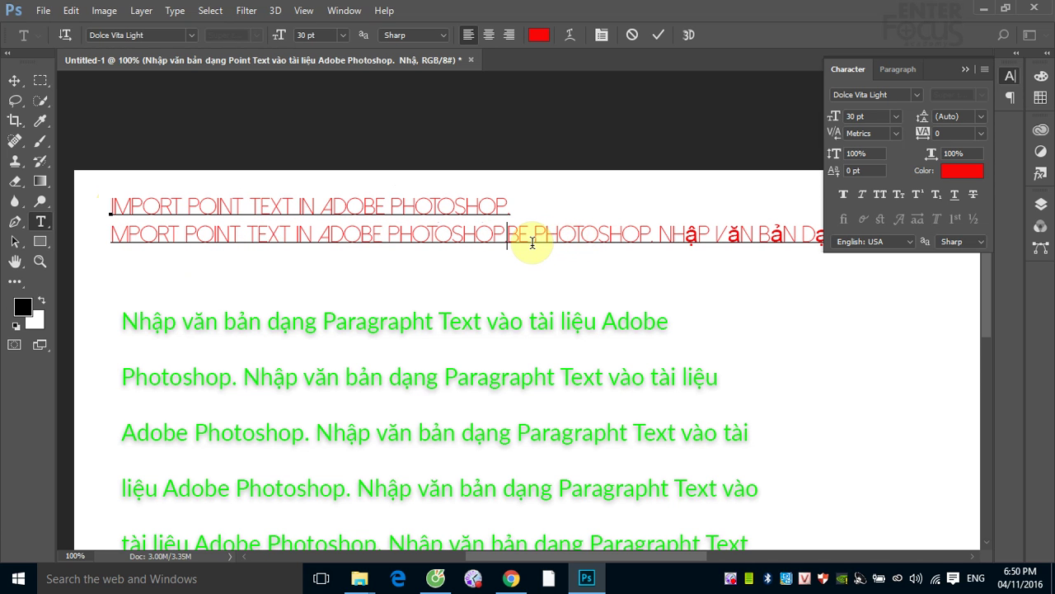
pyautogui.press('BackSpace')
pyautogui.press('Delete')
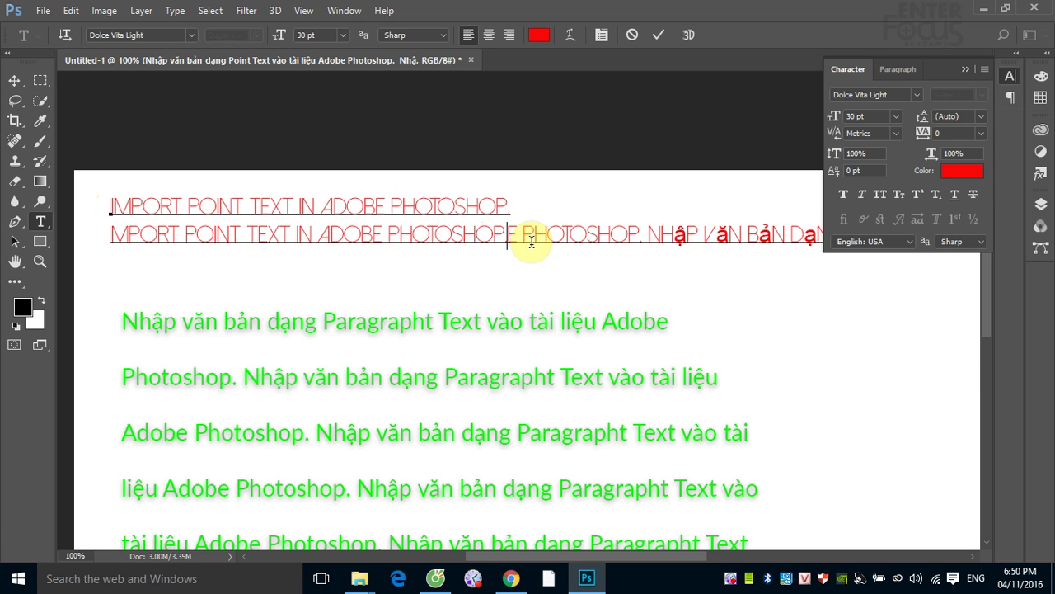
pyautogui.press('Delete')
pyautogui.press('Delete')
pyautogui.press('Delete')
pyautogui.press('Delete')
pyautogui.write('.')
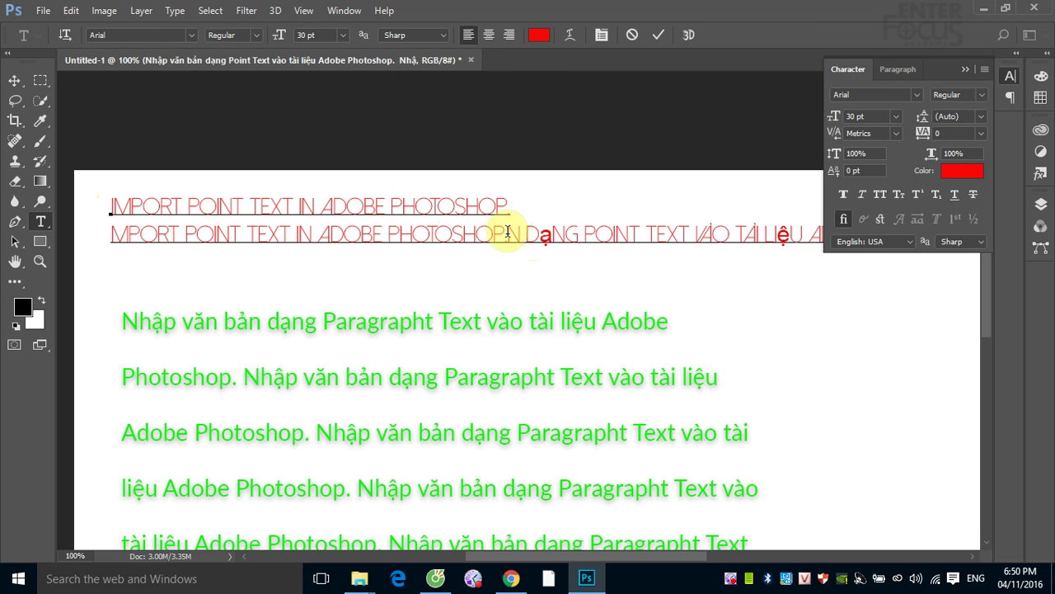
# - Paste the sentence over the rest of line two and insert 'II' before the pasted IMPORT
pyautogui.moveTo(508, 232); pyautogui.dragTo(970, 229)
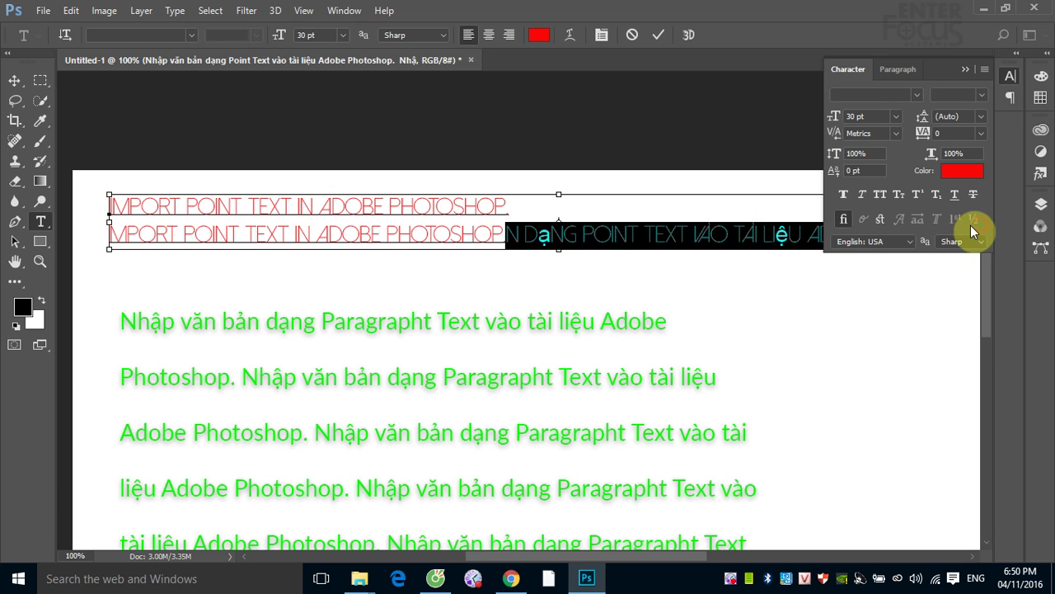
pyautogui.hotkey('ctrl', 'v')
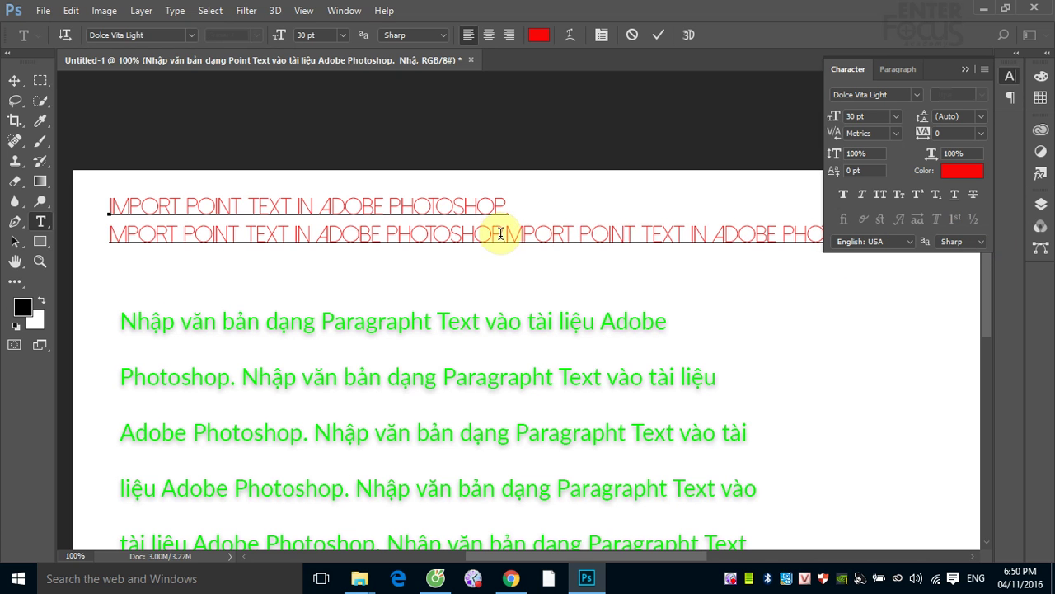
pyautogui.click(500, 233)
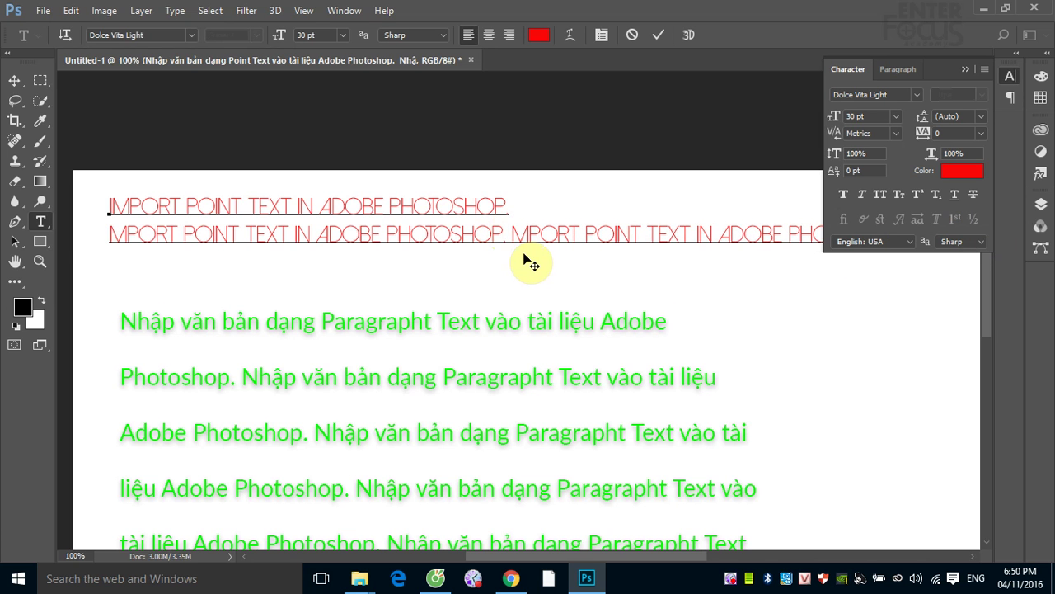
pyautogui.write('I')
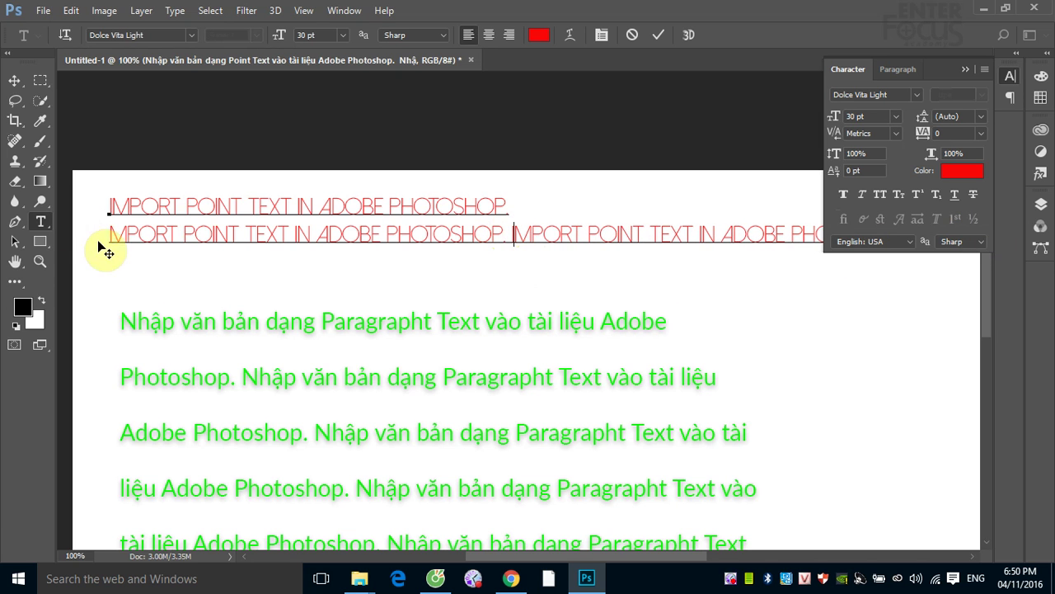
pyautogui.write('I')
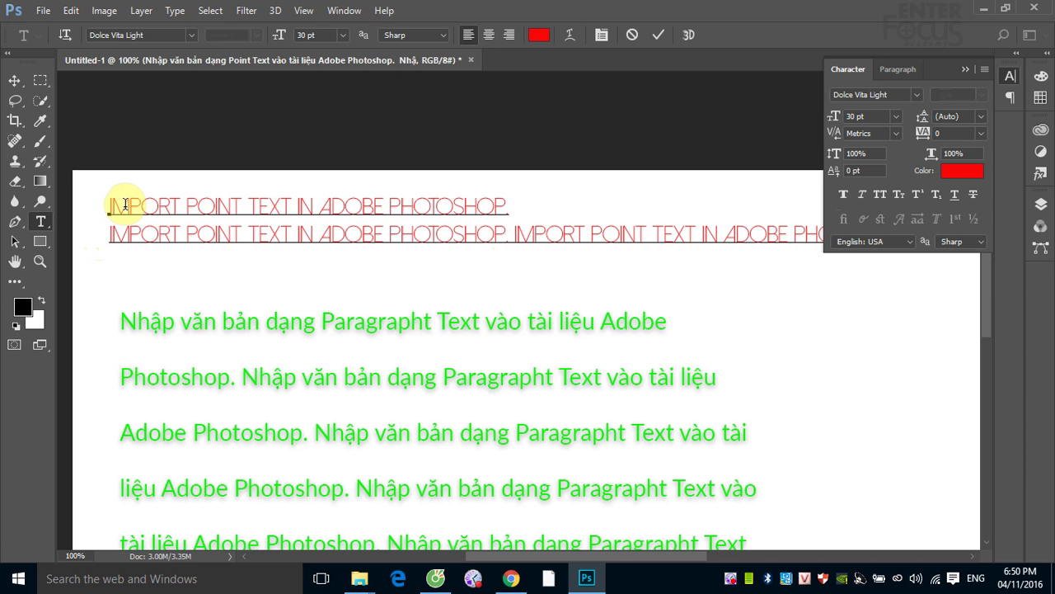
pyautogui.click(964, 70)
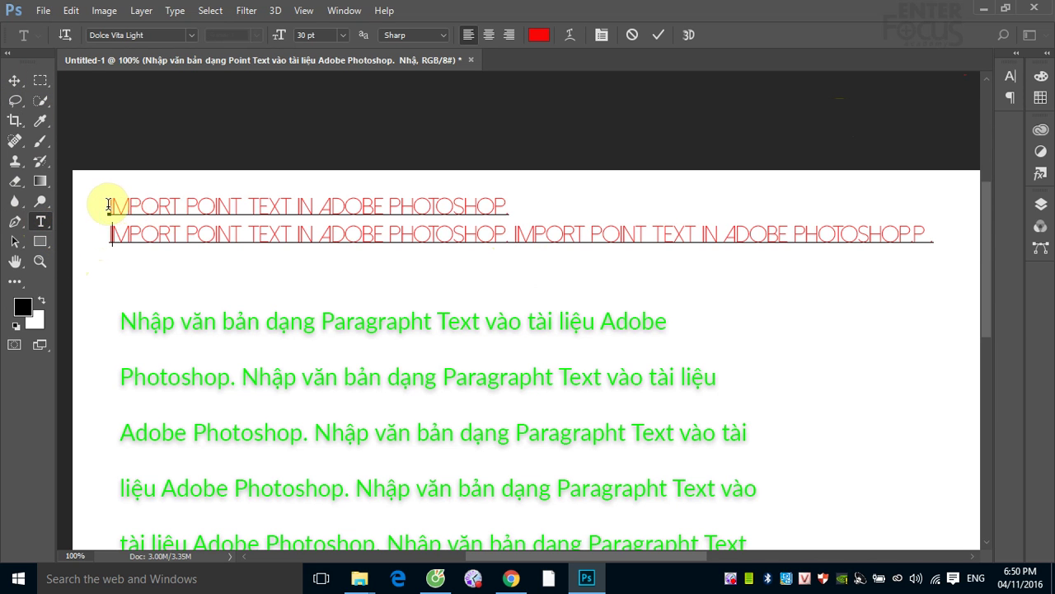
# - Commit the text edits and apply the SkyFall Done font to the red heading layer
pyautogui.click(14, 81)
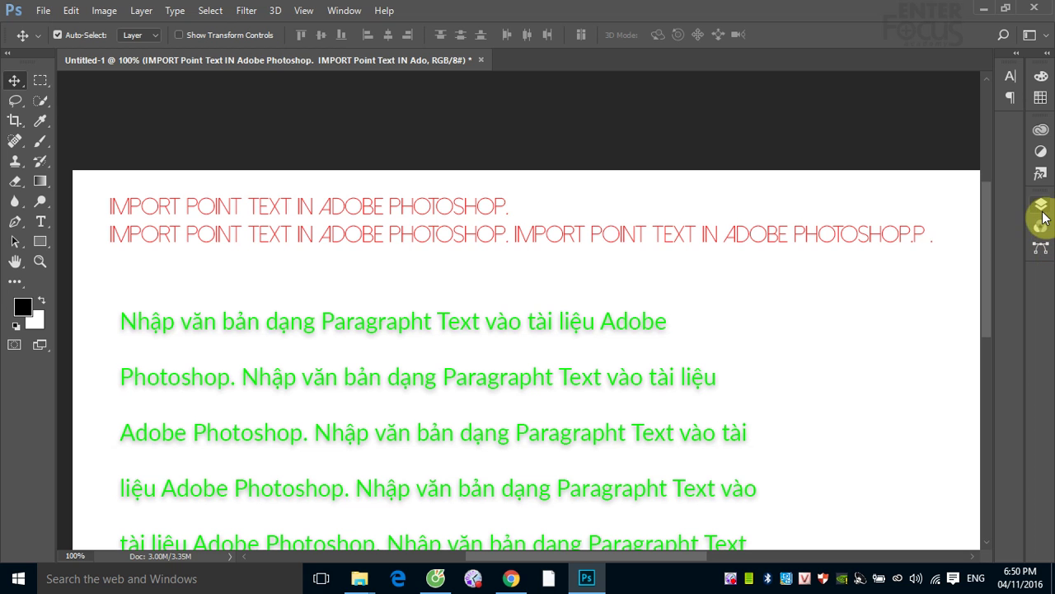
pyautogui.click(1010, 76)
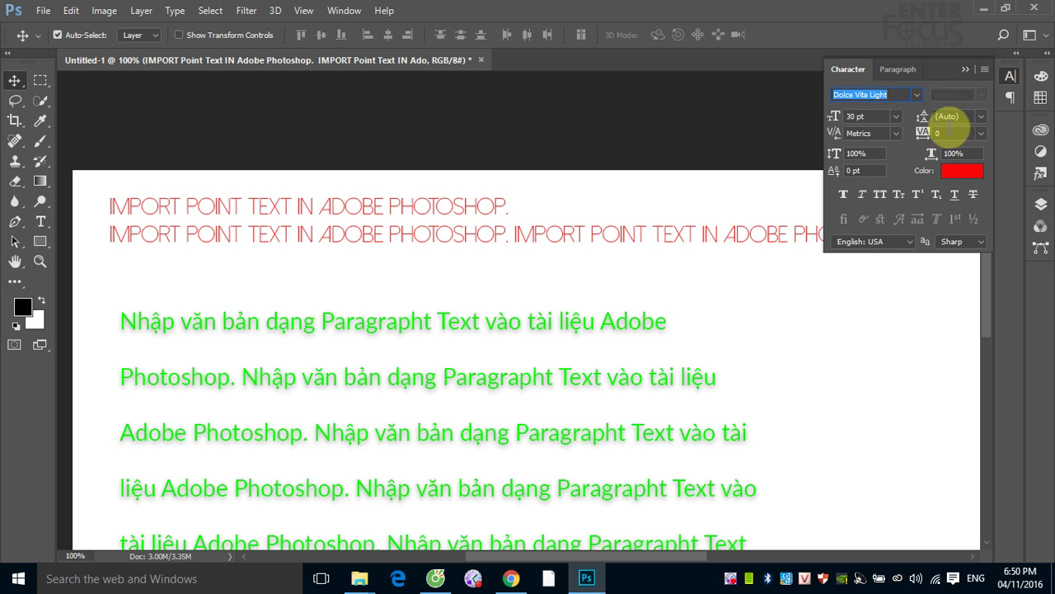
pyautogui.click(916, 100)
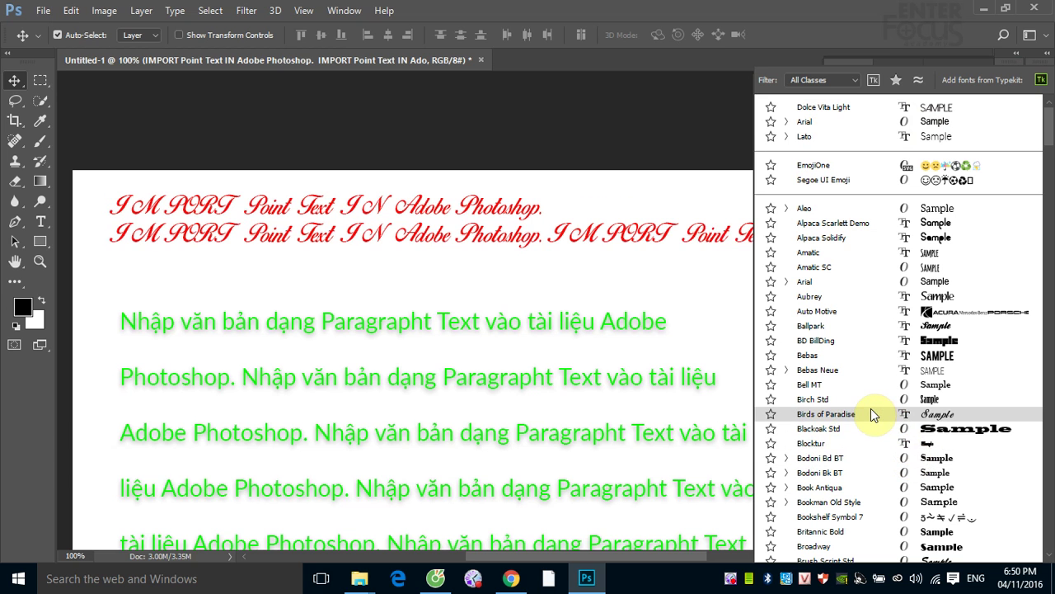
pyautogui.scroll(-1, 870, 408)
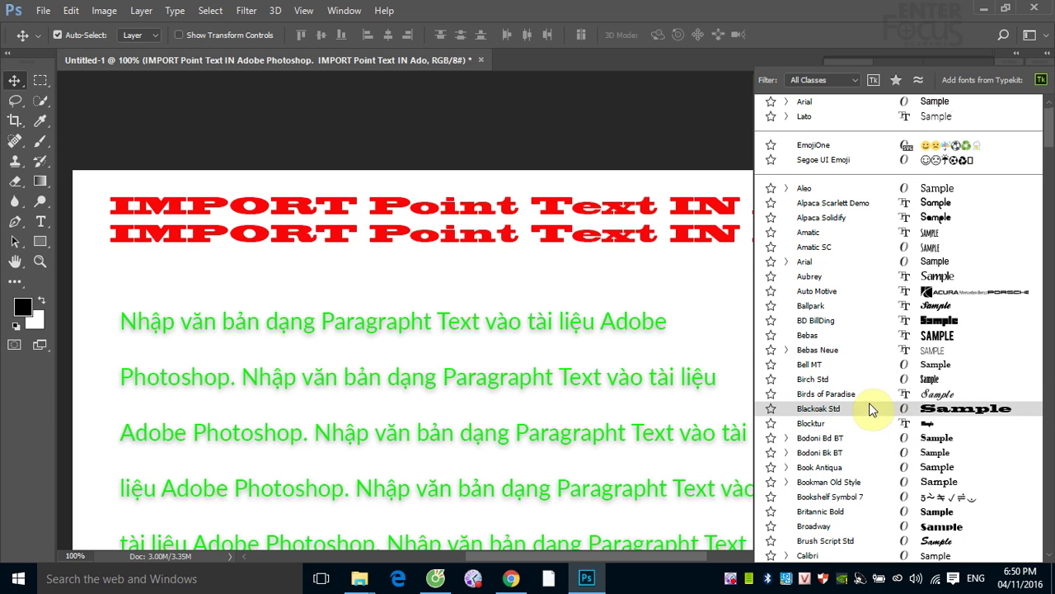
pyautogui.scroll(-2, 869, 402)
pyautogui.scroll(-2, 873, 405)
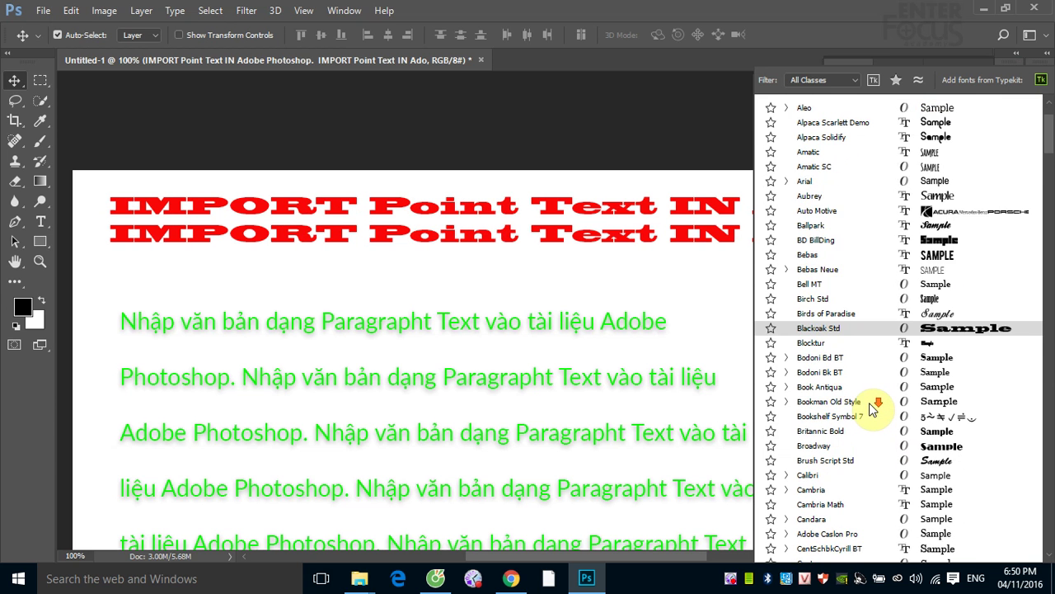
pyautogui.scroll(-2, 873, 406)
pyautogui.scroll(-1, 873, 406)
pyautogui.scroll(-5, 872, 406)
pyautogui.scroll(-2, 869, 412)
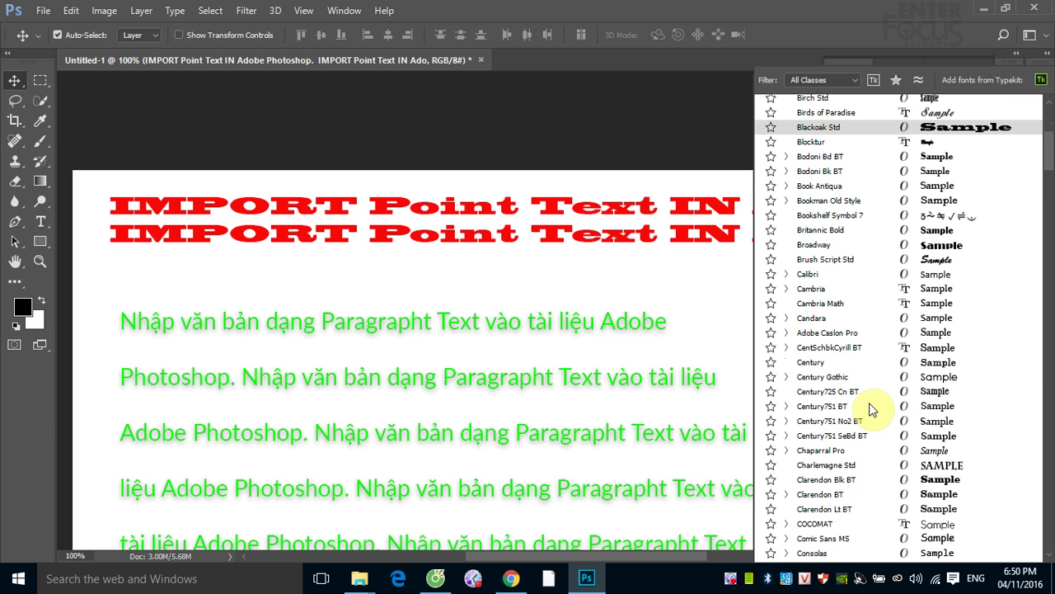
pyautogui.scroll(-3, 864, 422)
pyautogui.scroll(-4, 863, 425)
pyautogui.scroll(-3, 863, 426)
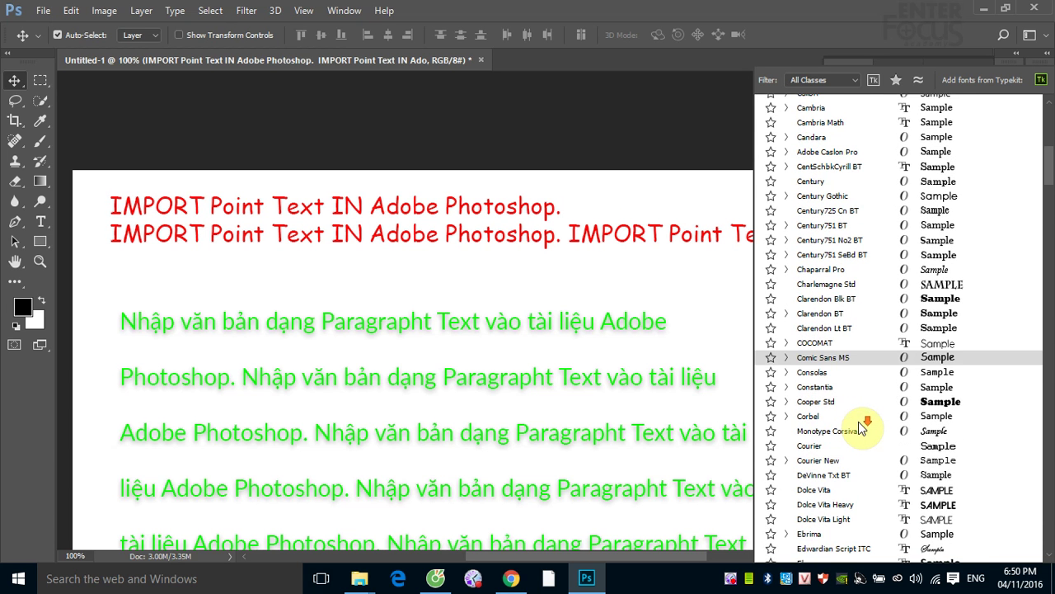
pyautogui.scroll(-2, 863, 426)
pyautogui.scroll(-1, 863, 426)
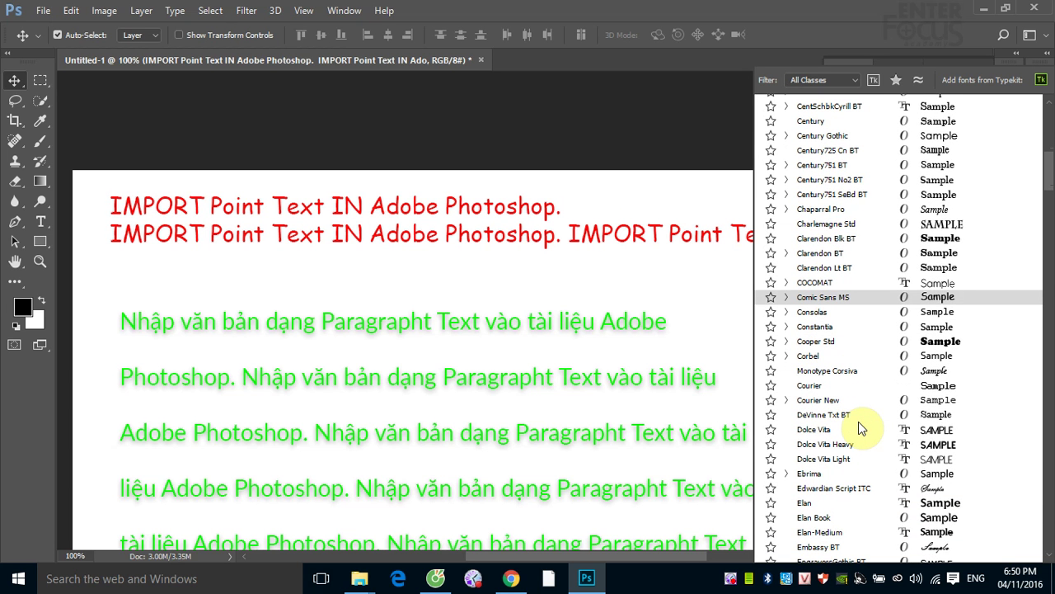
pyautogui.scroll(-3, 859, 422)
pyautogui.scroll(-2, 858, 422)
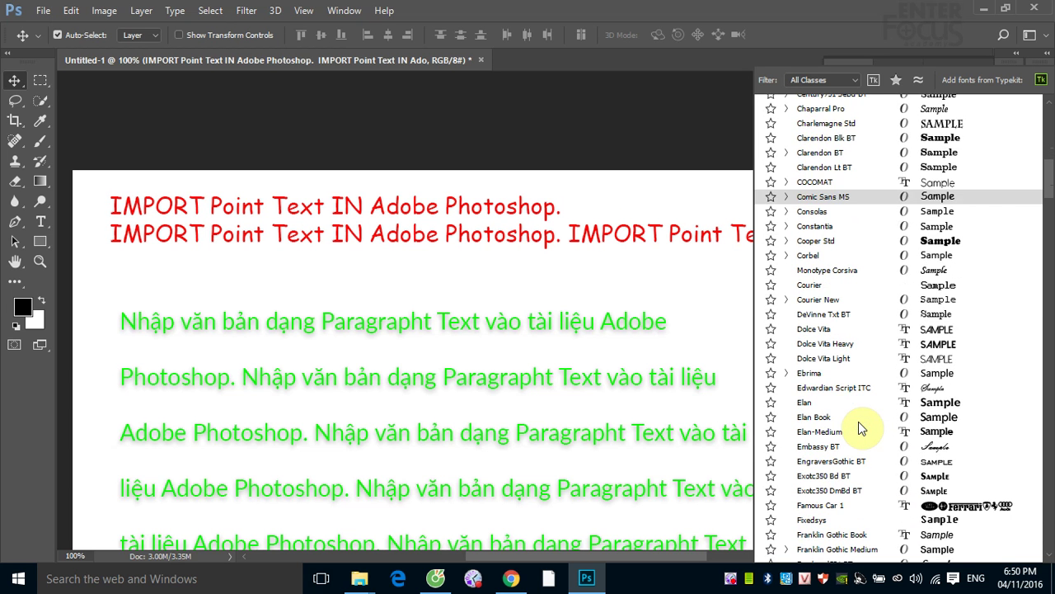
pyautogui.scroll(-3, 858, 423)
pyautogui.scroll(-3, 863, 426)
pyautogui.scroll(-3, 862, 425)
pyautogui.scroll(-5, 860, 427)
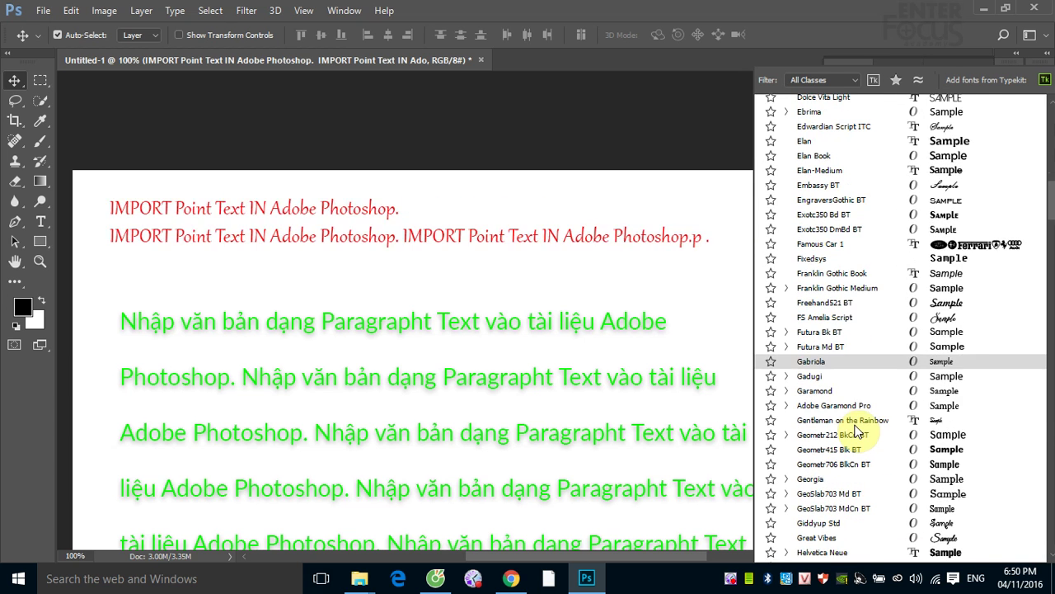
pyautogui.scroll(-2, 859, 429)
pyautogui.scroll(-3, 860, 430)
pyautogui.scroll(-4, 860, 429)
pyautogui.scroll(-3, 860, 432)
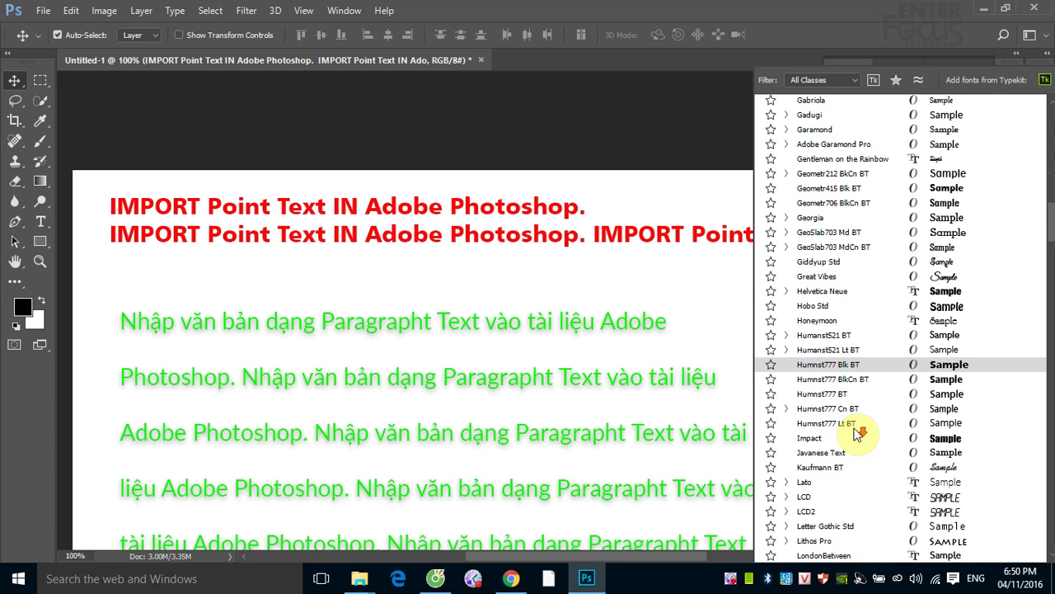
pyautogui.scroll(-3, 858, 435)
pyautogui.scroll(-3, 858, 435)
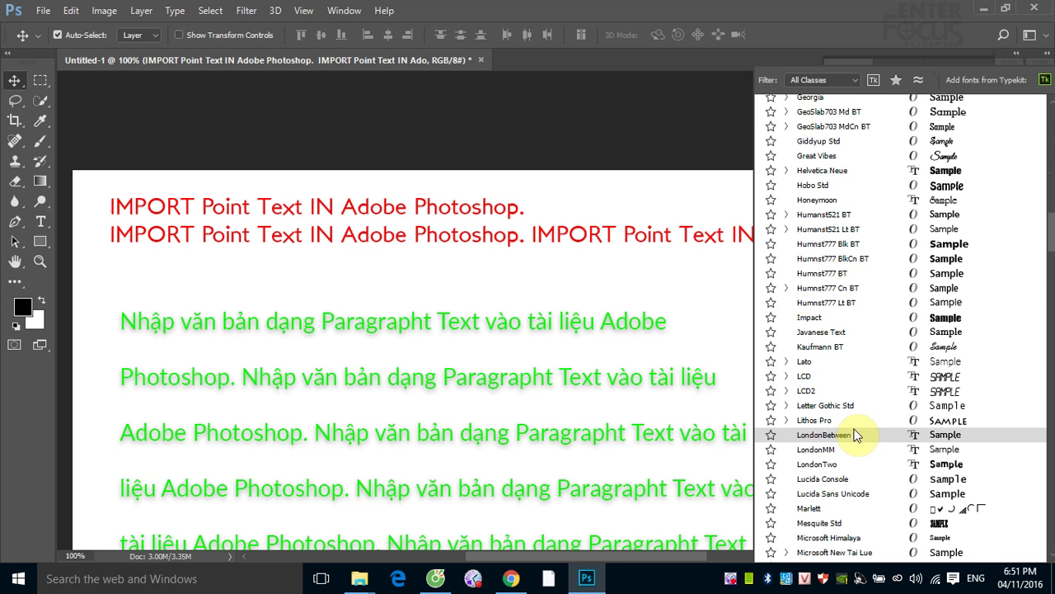
pyautogui.scroll(-3, 858, 435)
pyautogui.scroll(-4, 859, 432)
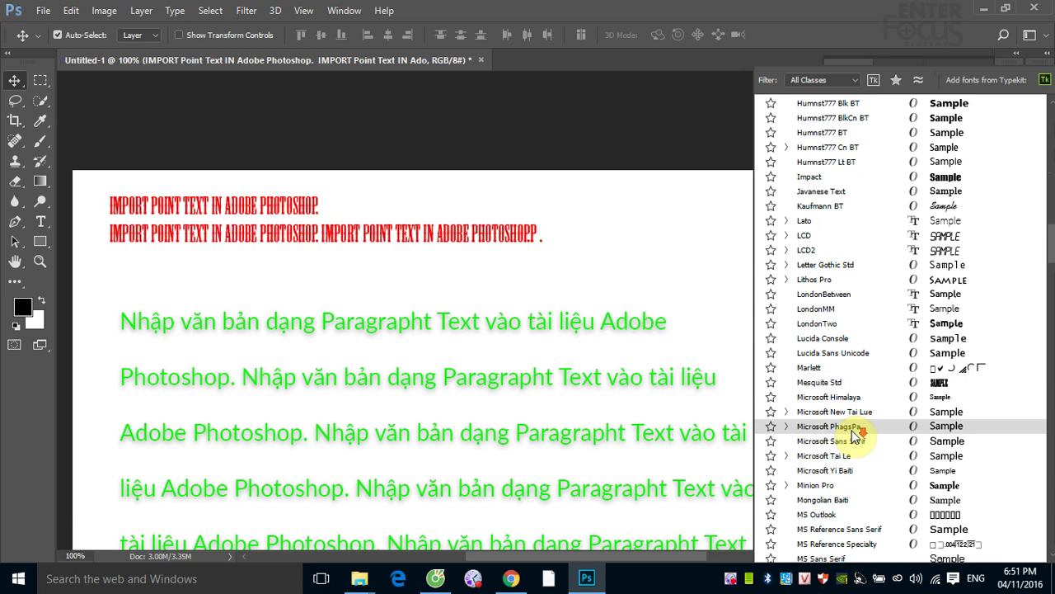
pyautogui.scroll(-4, 853, 433)
pyautogui.scroll(-4, 850, 431)
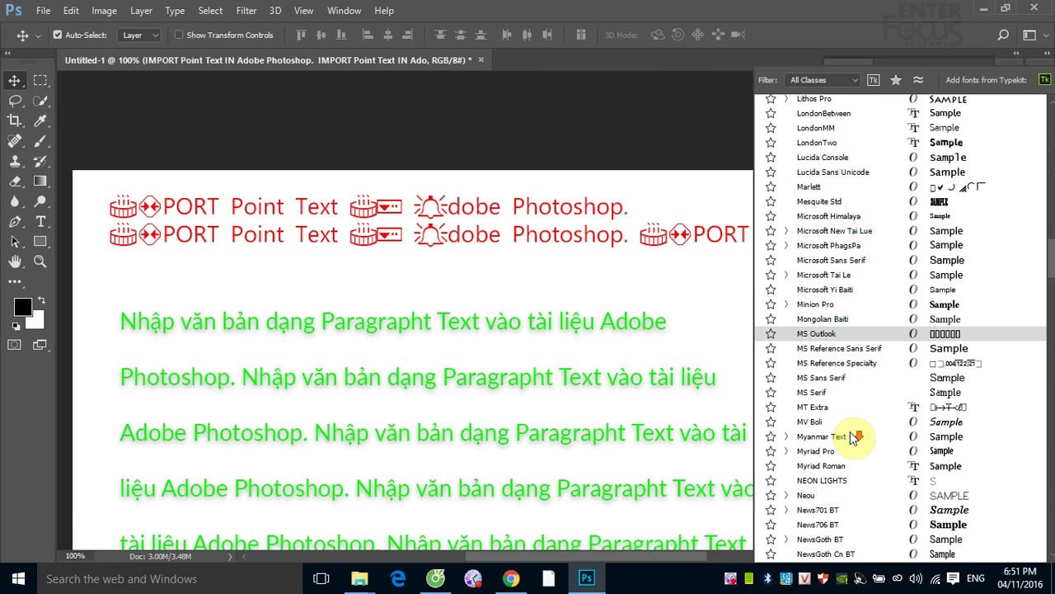
pyautogui.scroll(-3, 851, 434)
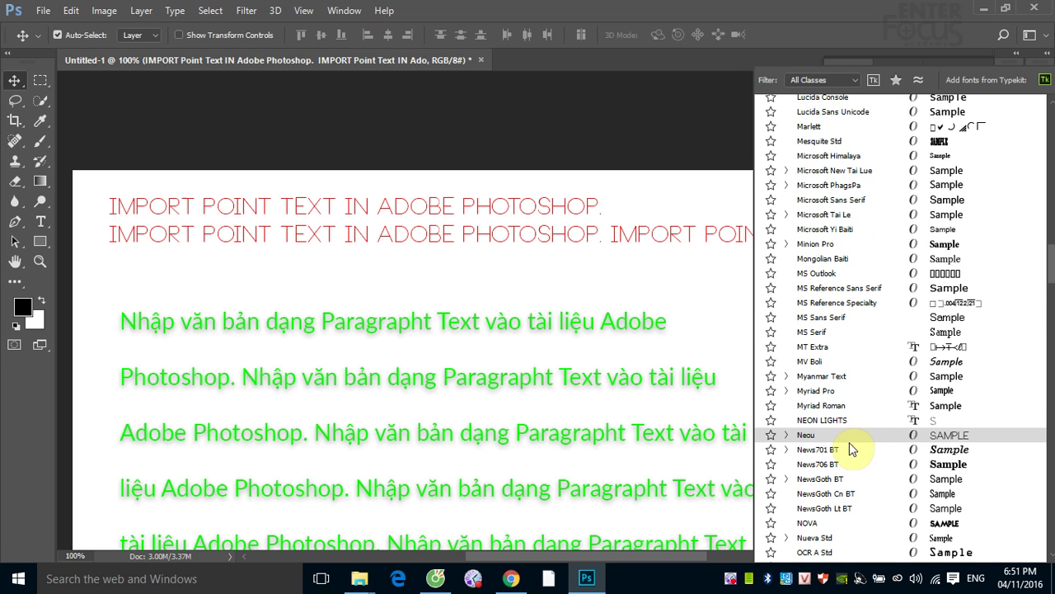
pyautogui.scroll(-1, 850, 442)
pyautogui.scroll(-2, 849, 442)
pyautogui.scroll(-2, 851, 445)
pyautogui.scroll(-2, 853, 445)
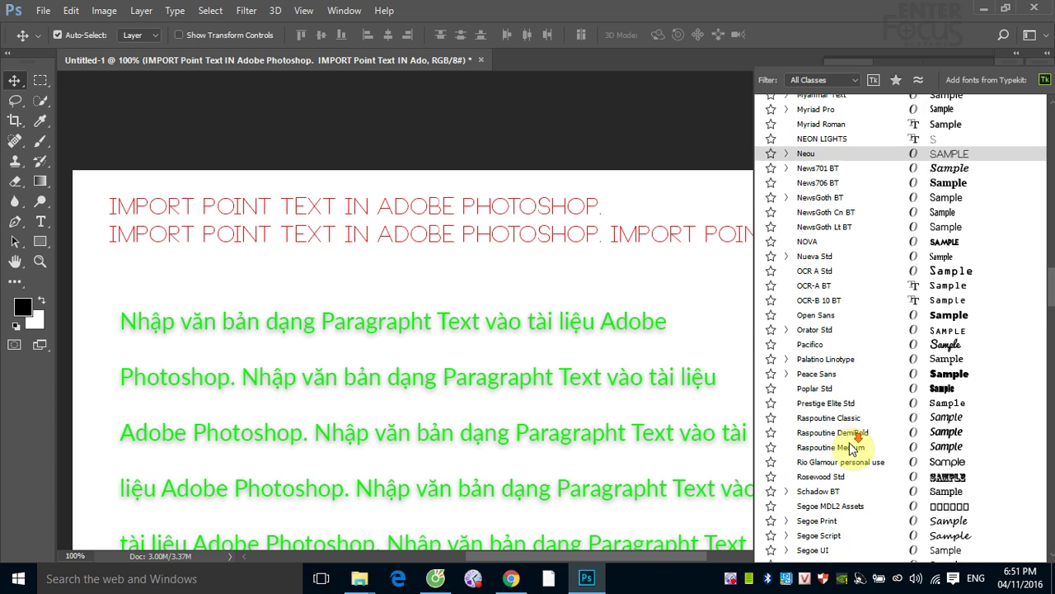
pyautogui.scroll(-2, 849, 445)
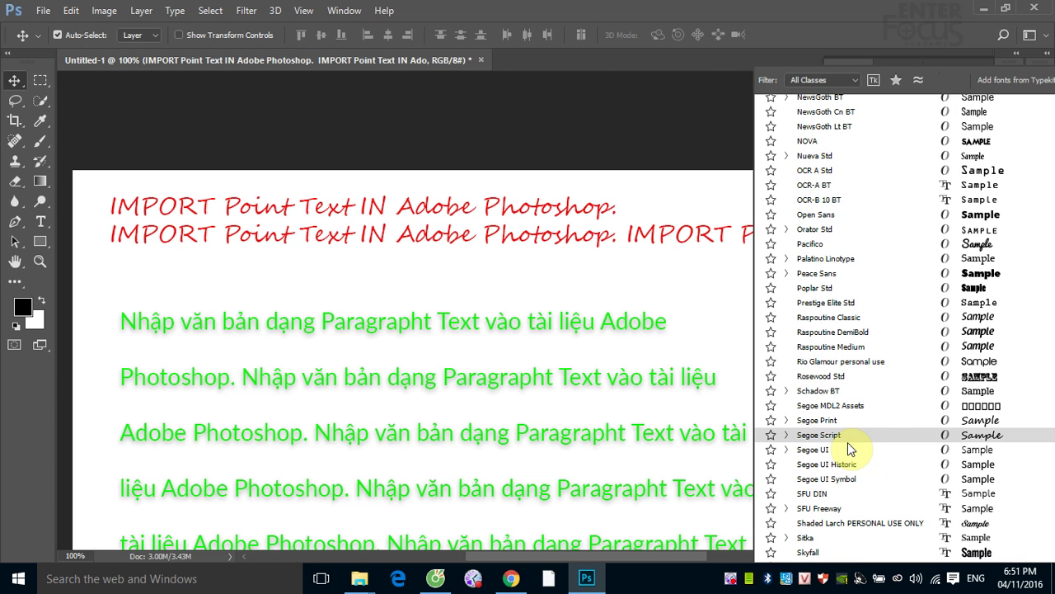
pyautogui.scroll(-2, 848, 442)
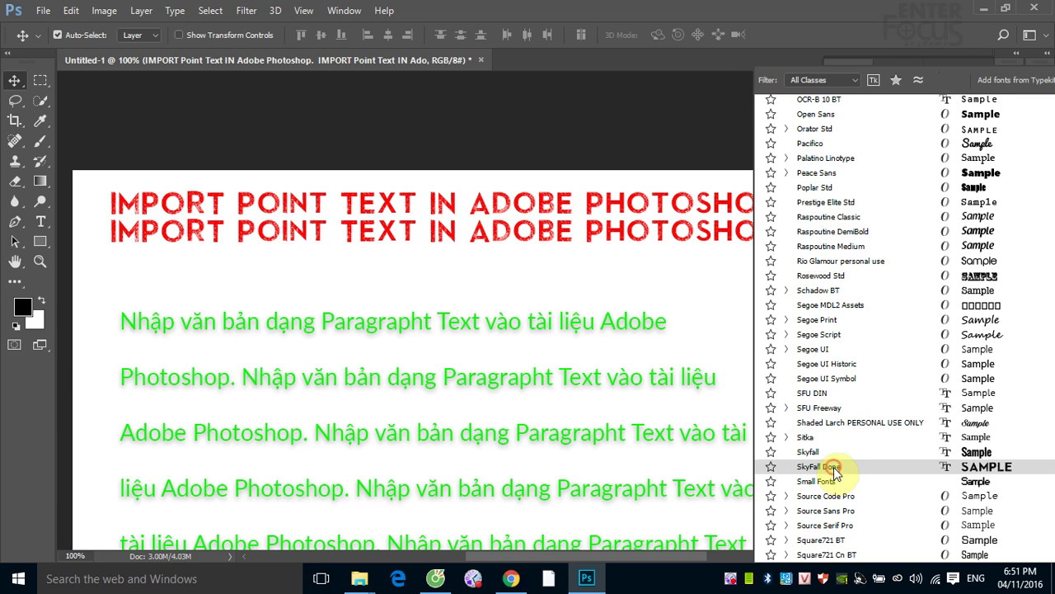
pyautogui.click(833, 466)
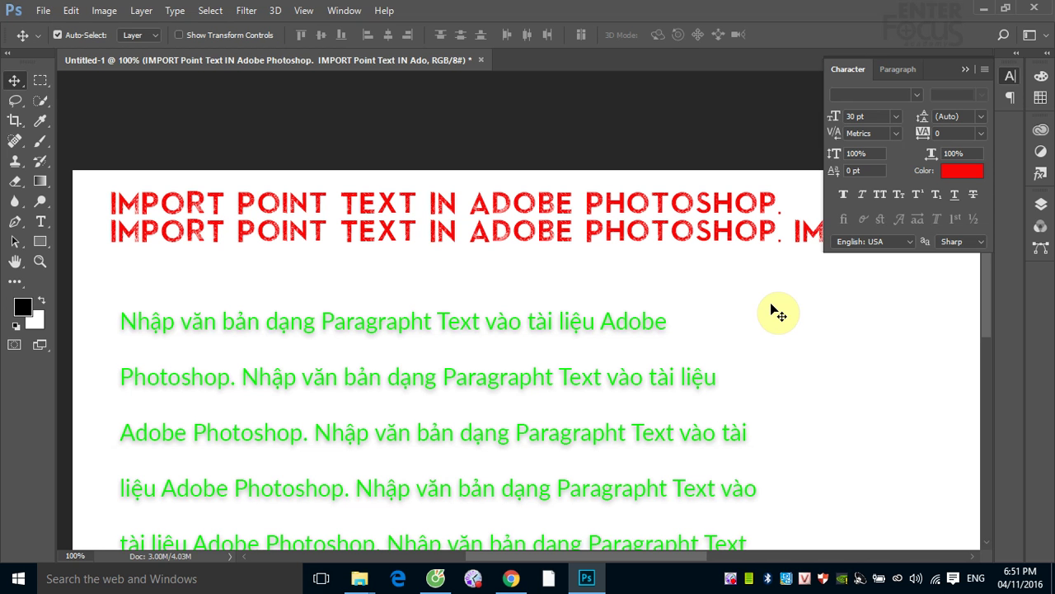
# - Replace SkyFall Done with the VfDecorate58 font on the red heading
pyautogui.click(920, 97)
pyautogui.scroll(-4, 894, 434)
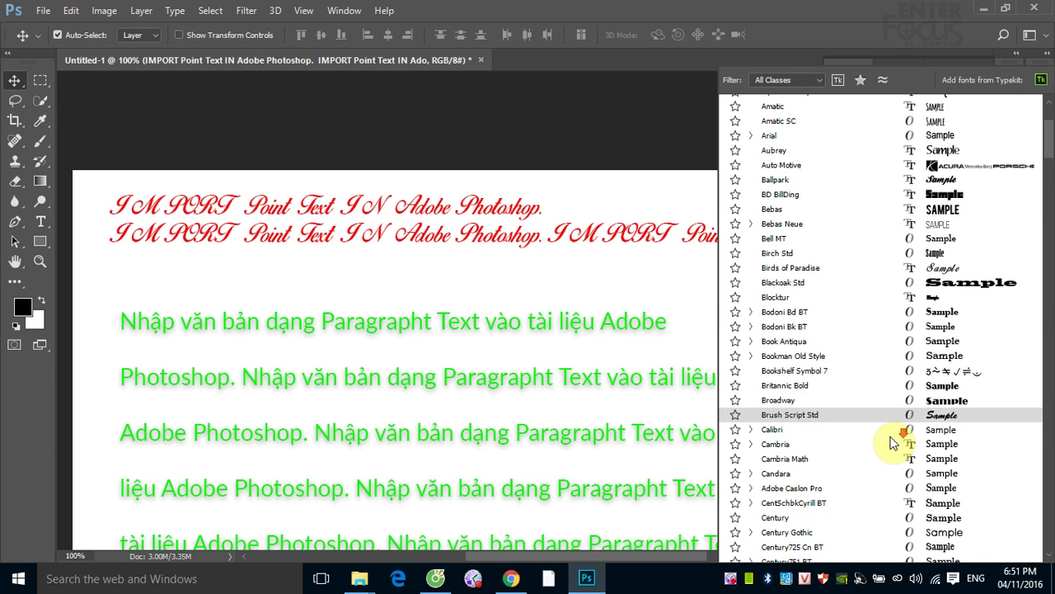
pyautogui.scroll(-3, 957, 418)
pyautogui.click(1052, 284)
pyautogui.moveTo(1052, 284); pyautogui.dragTo(1052, 534)
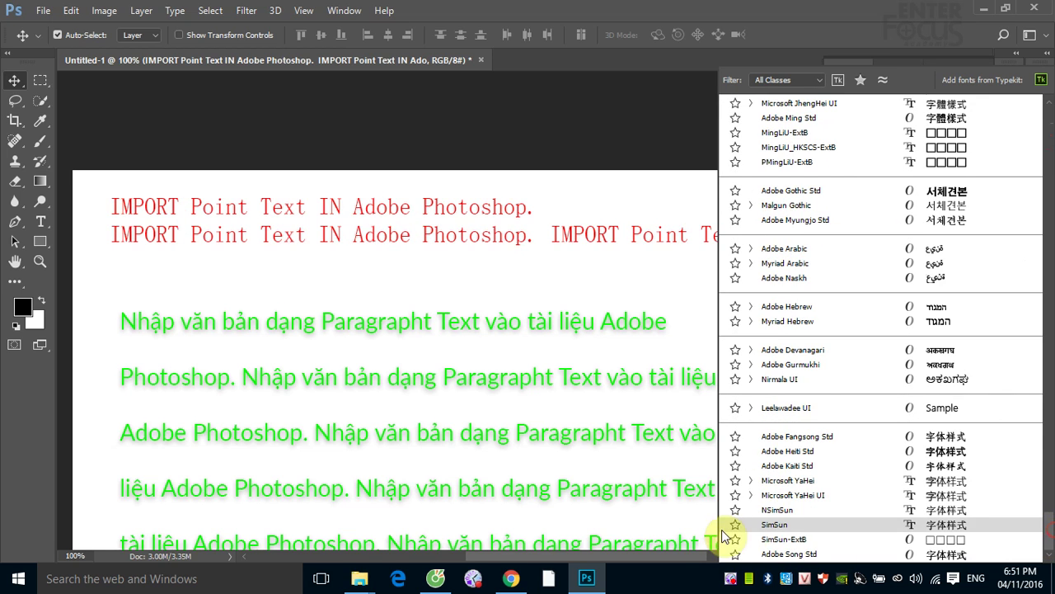
pyautogui.scroll(3, 759, 508)
pyautogui.scroll(3, 763, 507)
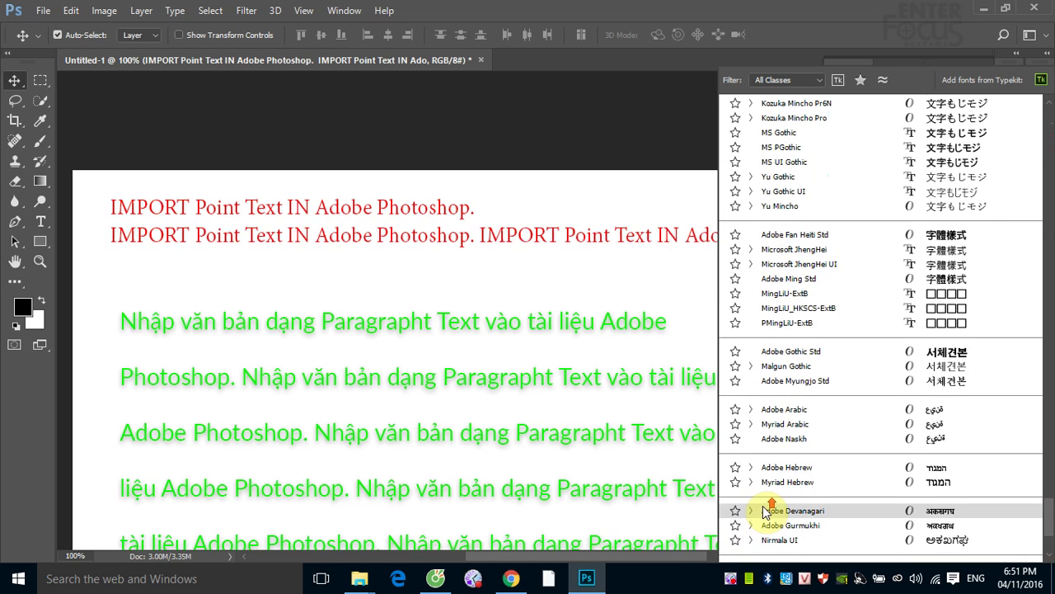
pyautogui.scroll(3, 763, 504)
pyautogui.scroll(4, 765, 502)
pyautogui.scroll(3, 769, 495)
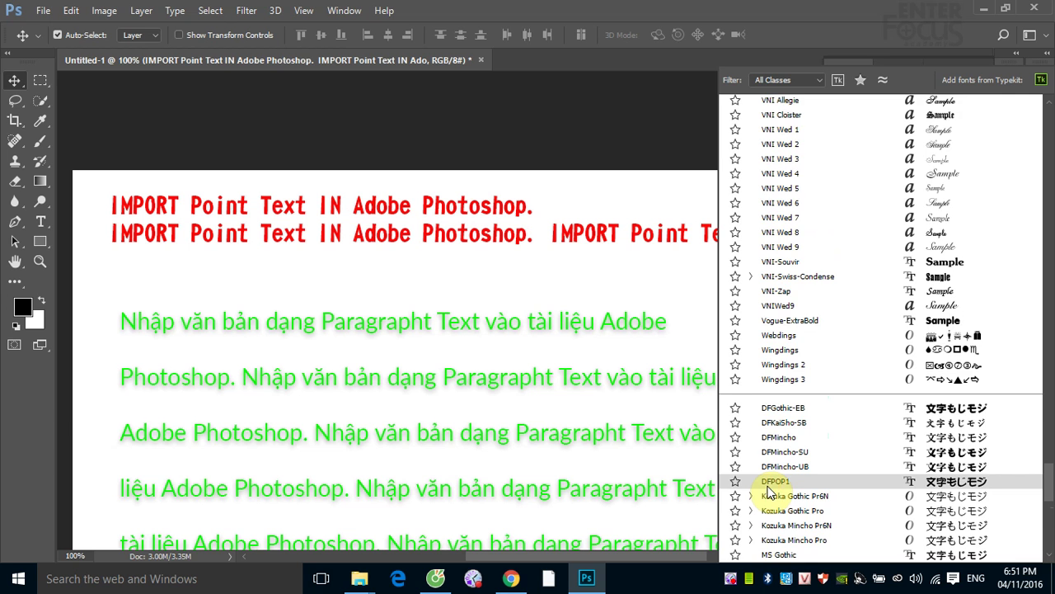
pyautogui.scroll(2, 770, 493)
pyautogui.scroll(2, 770, 492)
pyautogui.scroll(1, 771, 491)
pyautogui.scroll(3, 771, 492)
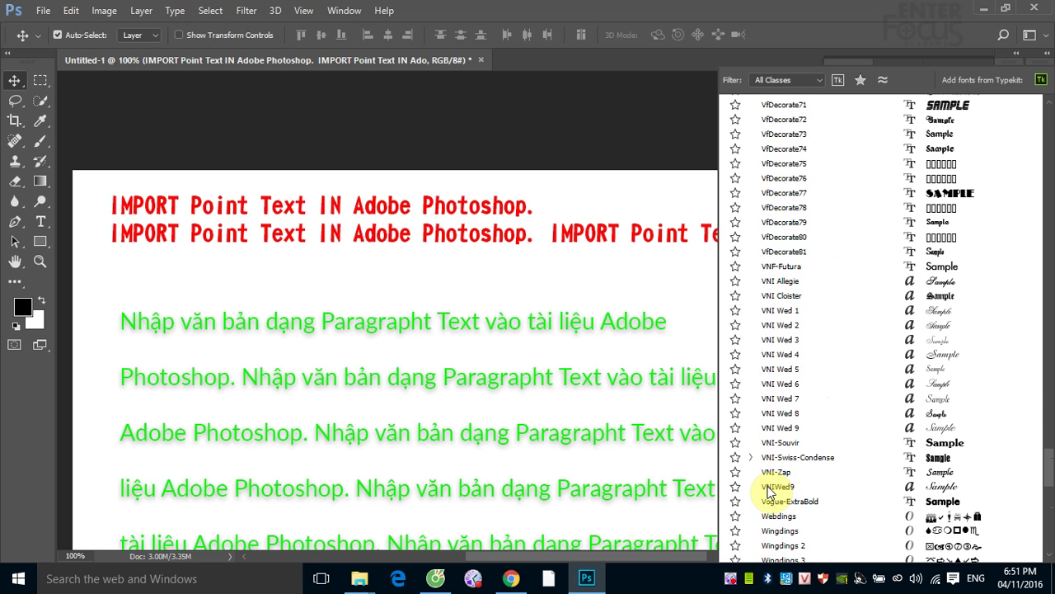
pyautogui.scroll(1, 771, 492)
pyautogui.scroll(1, 771, 492)
pyautogui.scroll(1, 771, 492)
pyautogui.scroll(3, 769, 492)
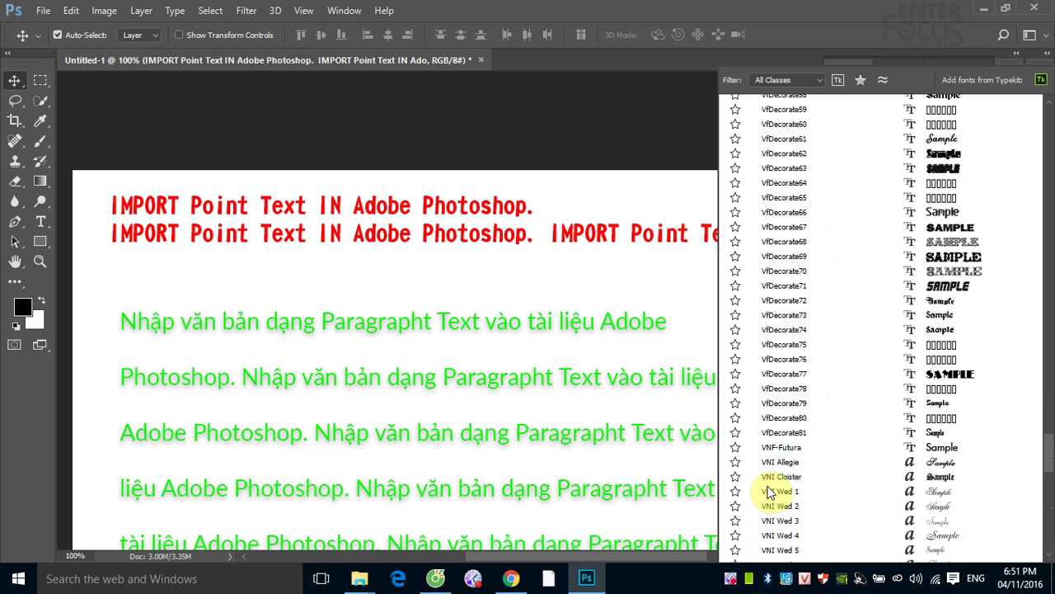
pyautogui.scroll(3, 769, 492)
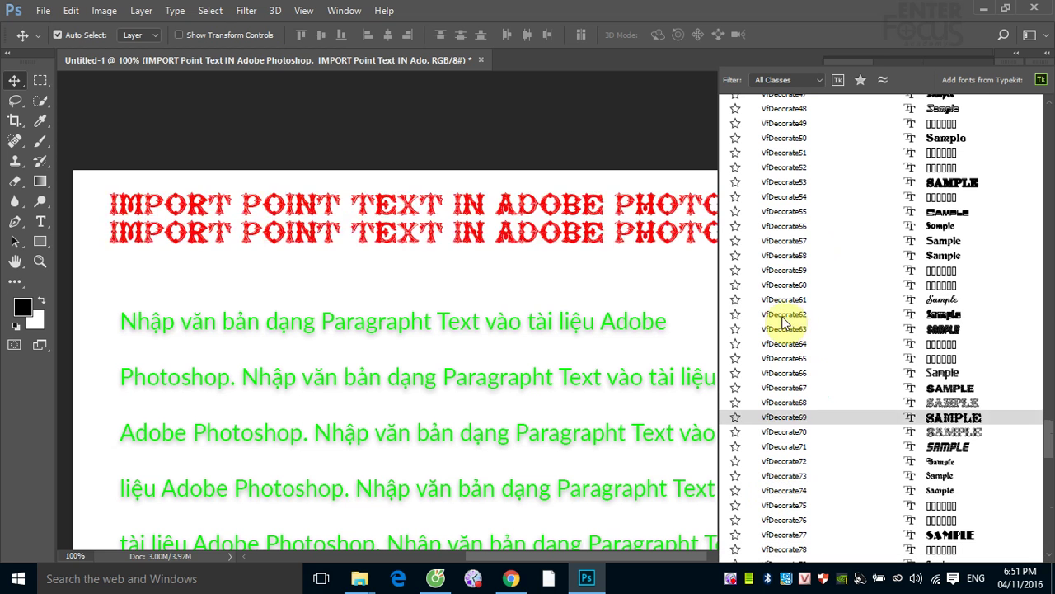
pyautogui.click(781, 258)
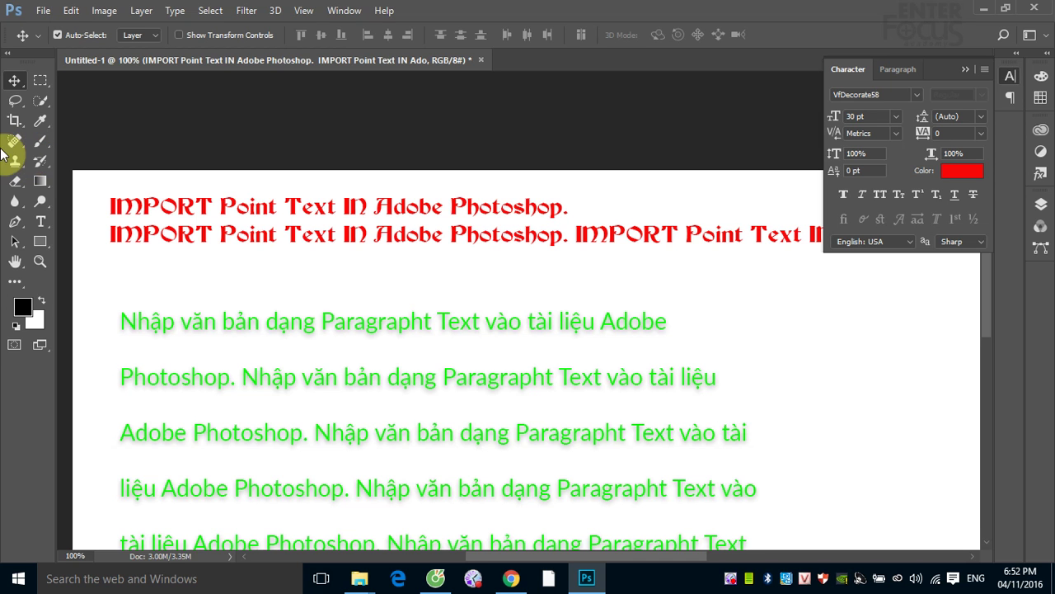
pyautogui.click(41, 221)
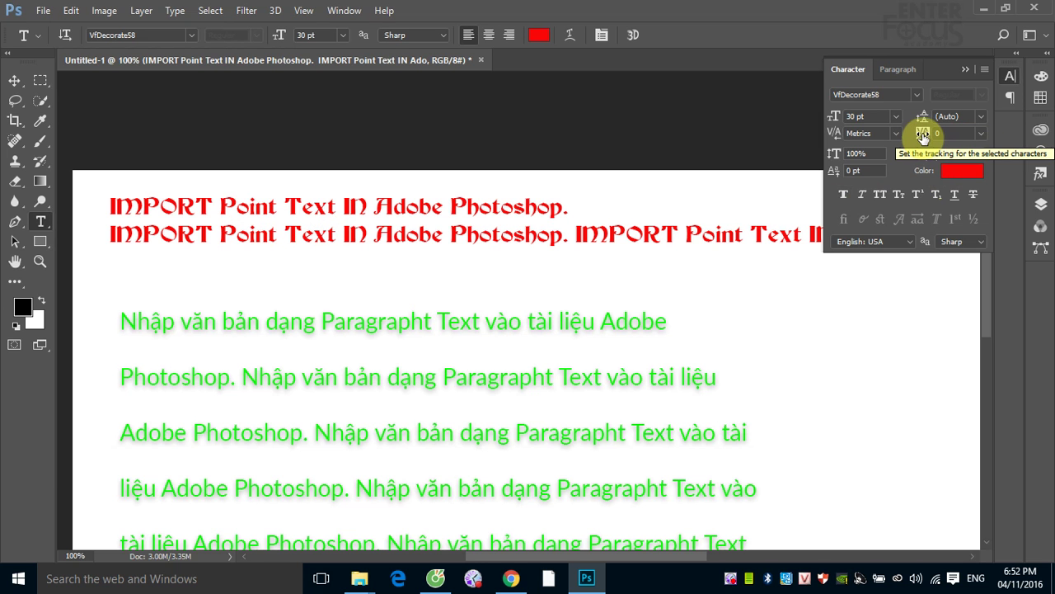
pyautogui.click(983, 133)
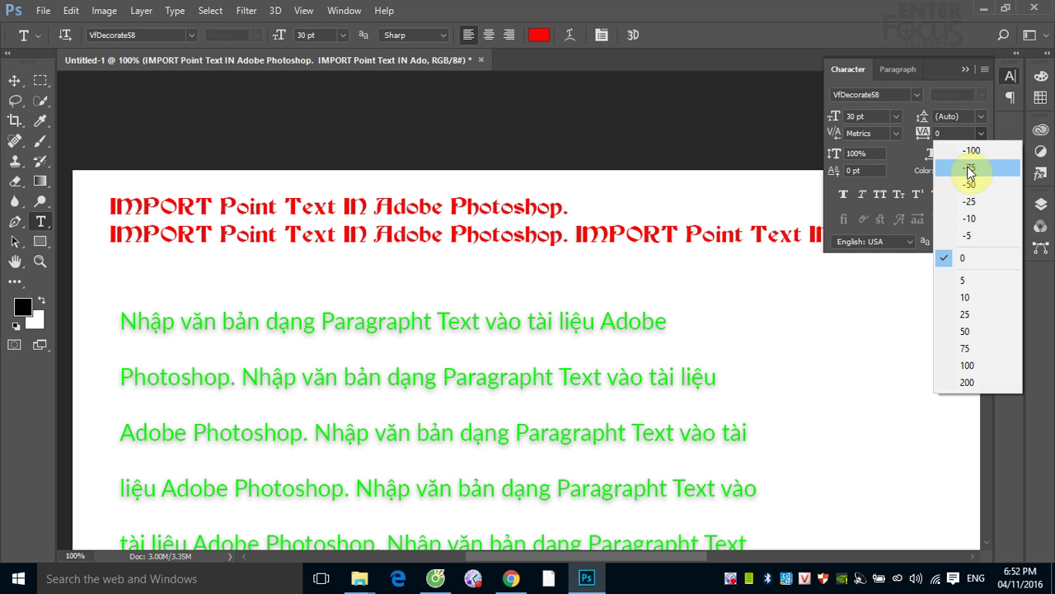
pyautogui.click(971, 151)
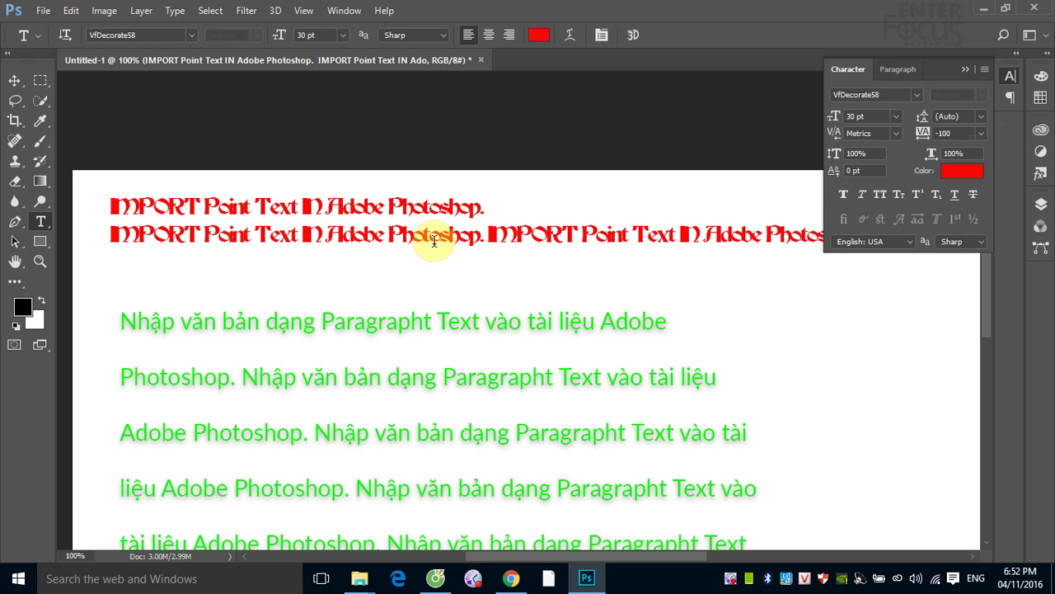
pyautogui.click(984, 135)
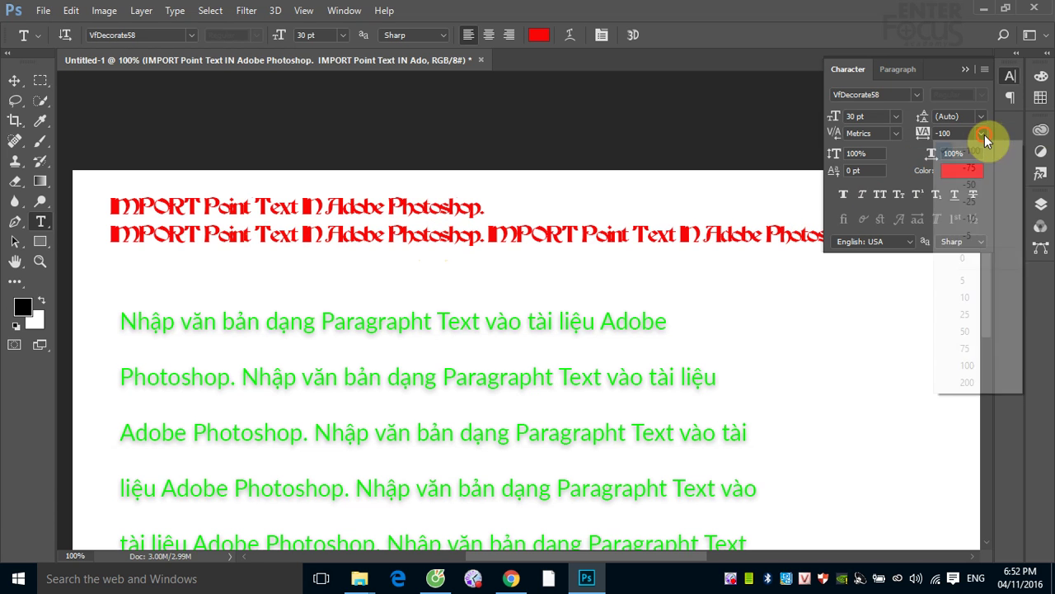
pyautogui.click(958, 257)
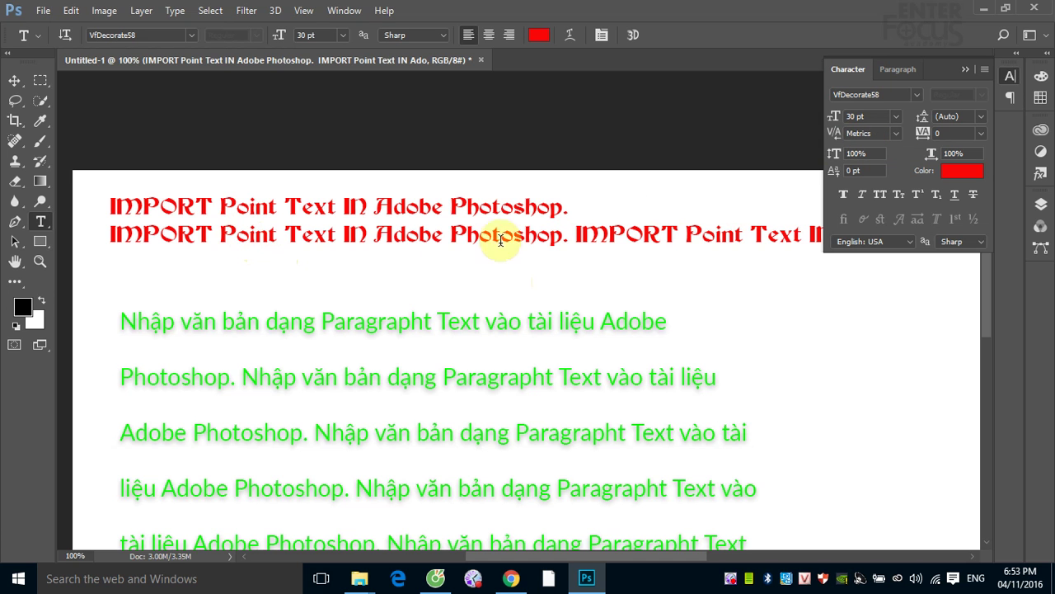
# - Set kerning to -100 after the P of Point and between T and ext on line two
pyautogui.click(236, 234)
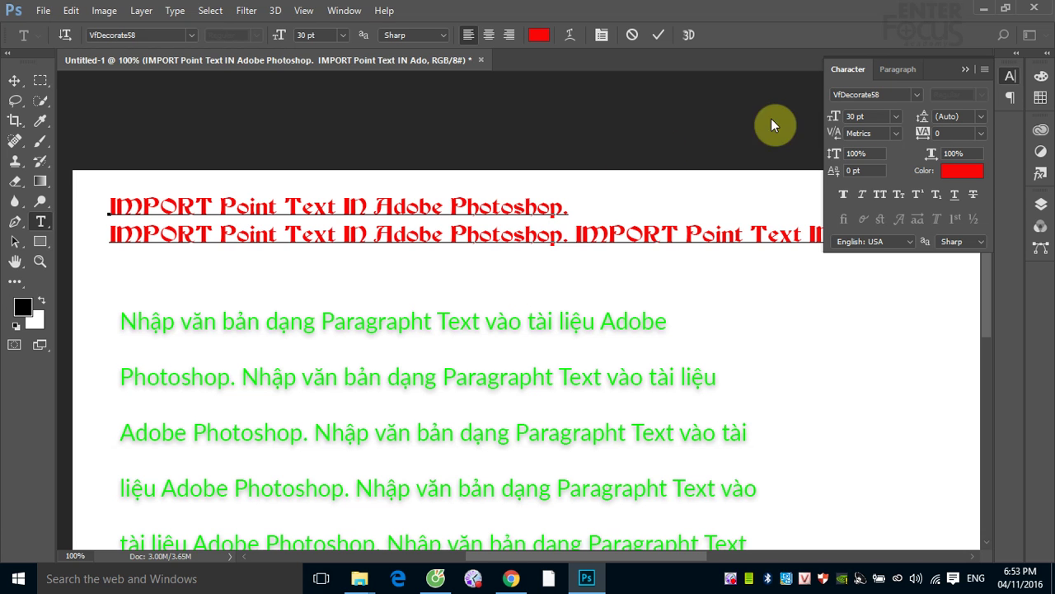
pyautogui.click(896, 134)
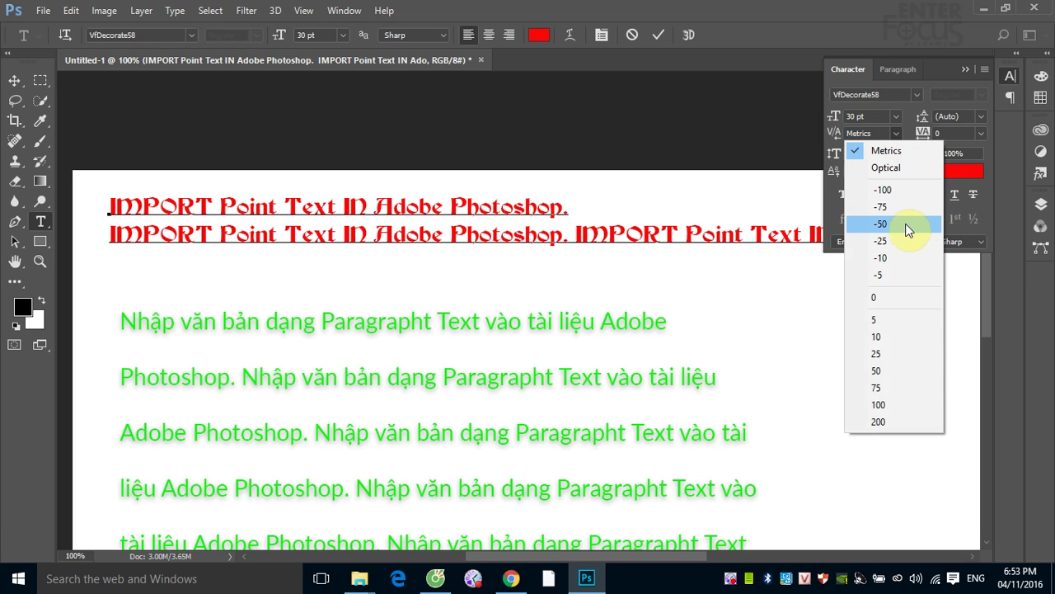
pyautogui.click(891, 208)
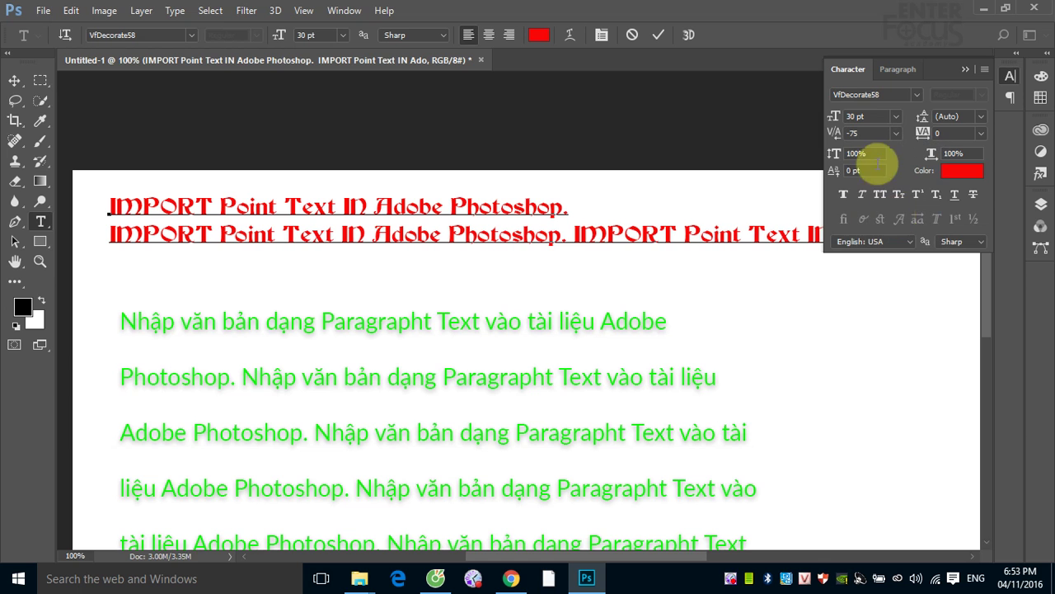
pyautogui.click(894, 133)
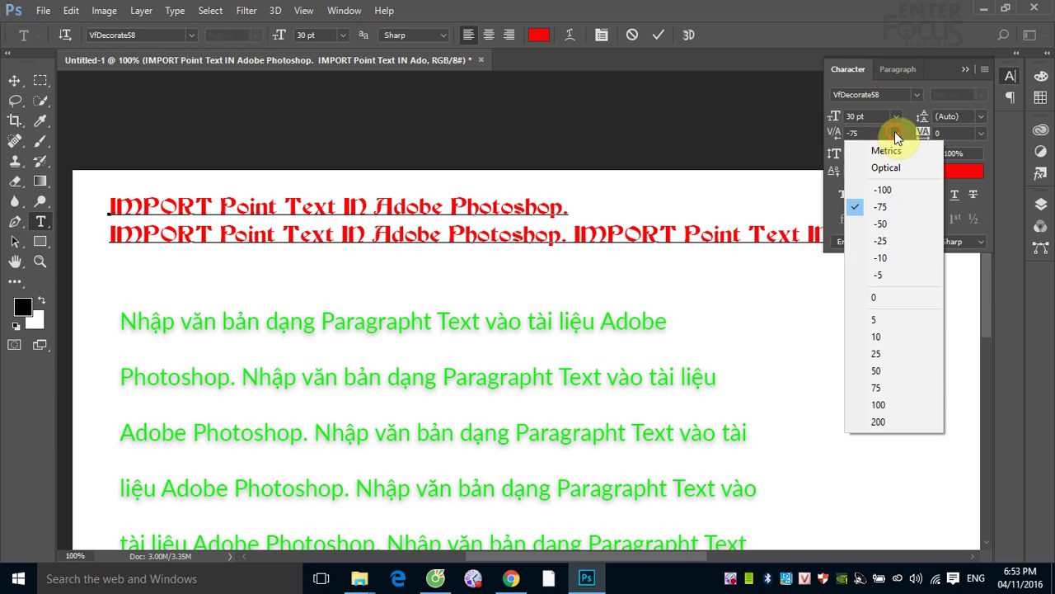
pyautogui.click(888, 189)
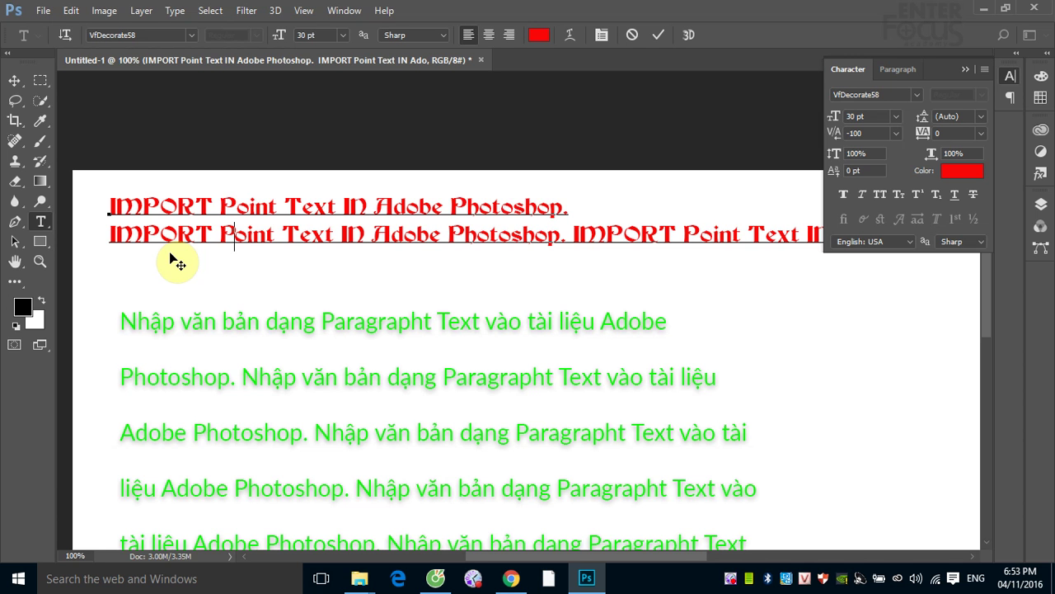
pyautogui.click(301, 234)
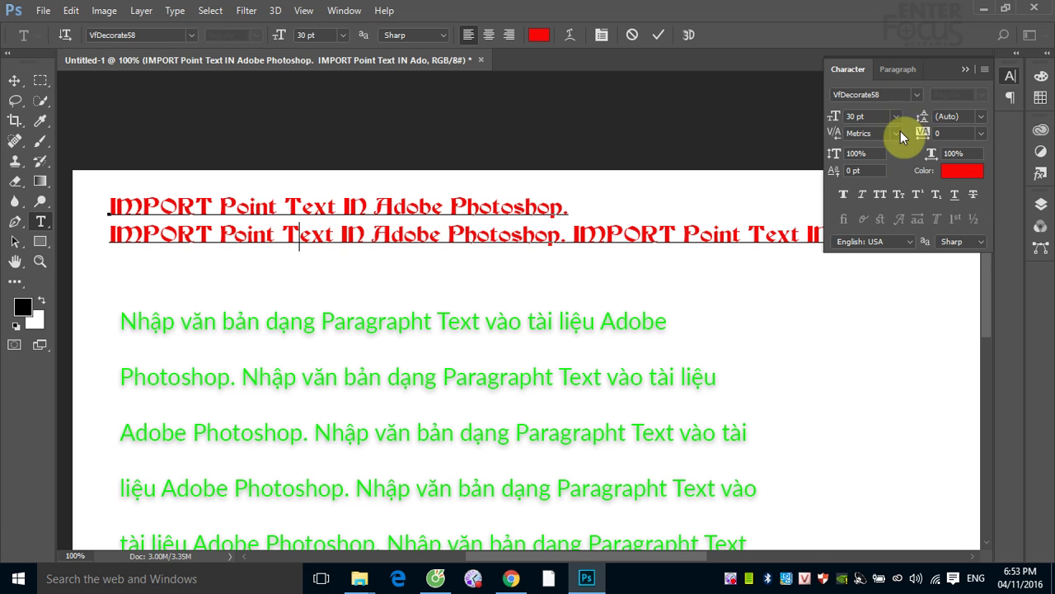
pyautogui.click(895, 134)
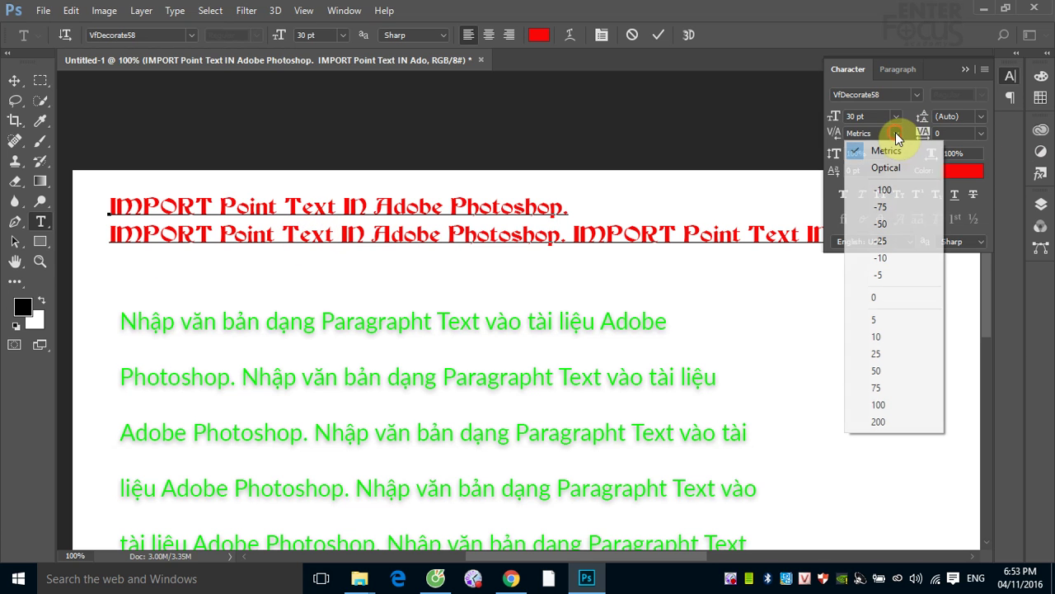
pyautogui.click(878, 188)
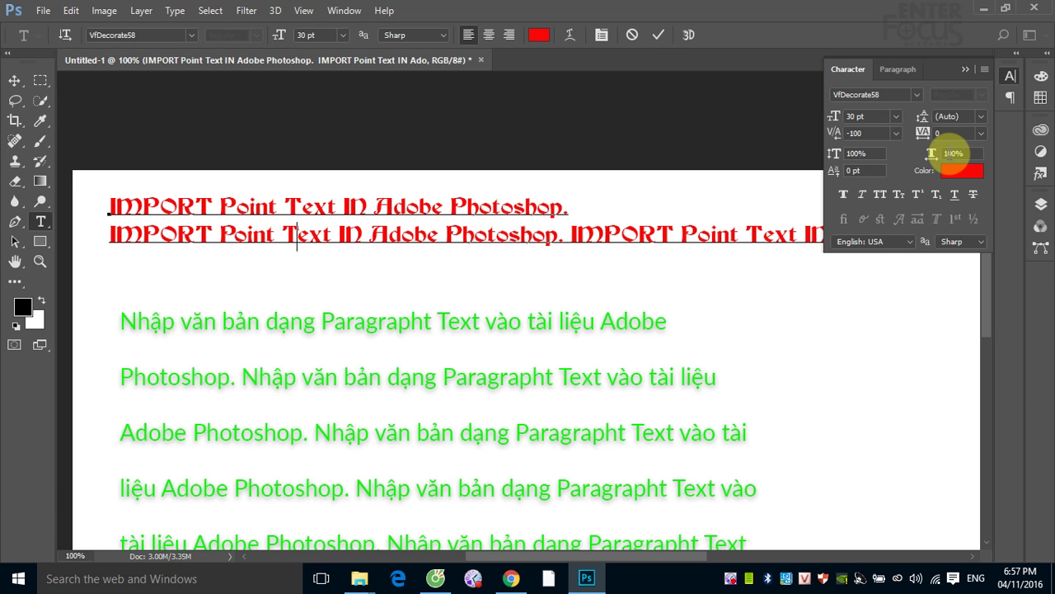
# - Commit the heading, then give the green paragraph's first line a 30 pt baseline shift
pyautogui.click(853, 171)
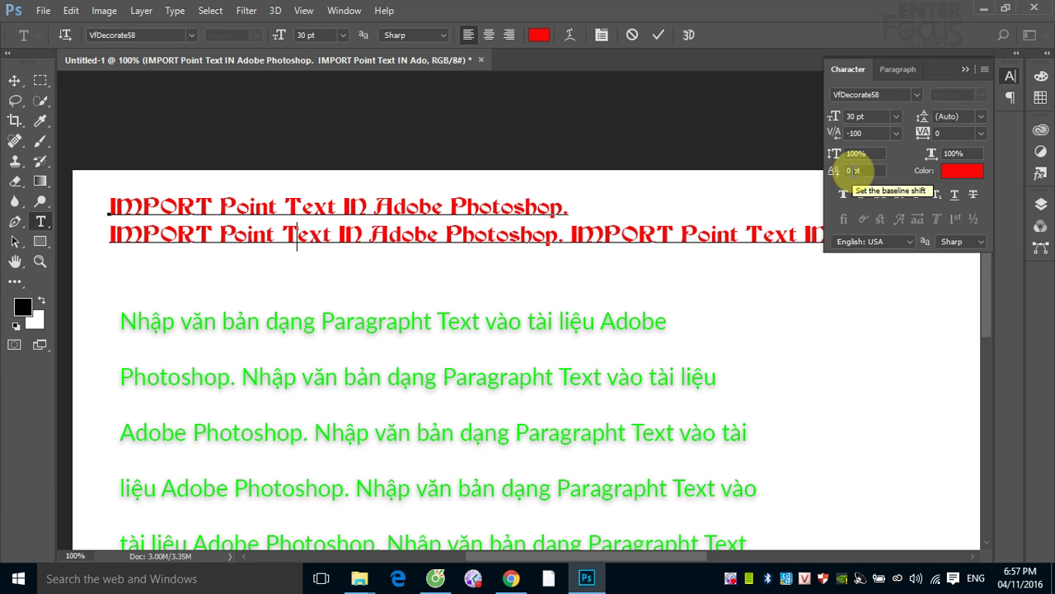
pyautogui.click(127, 329)
pyautogui.moveTo(121, 317); pyautogui.dragTo(676, 318)
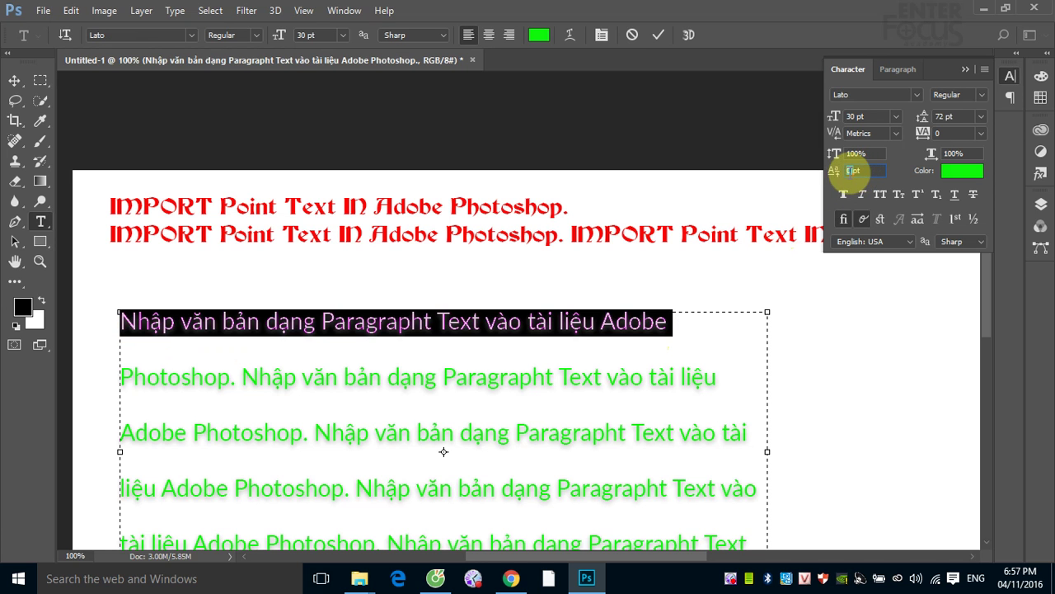
pyautogui.write('1pt0')
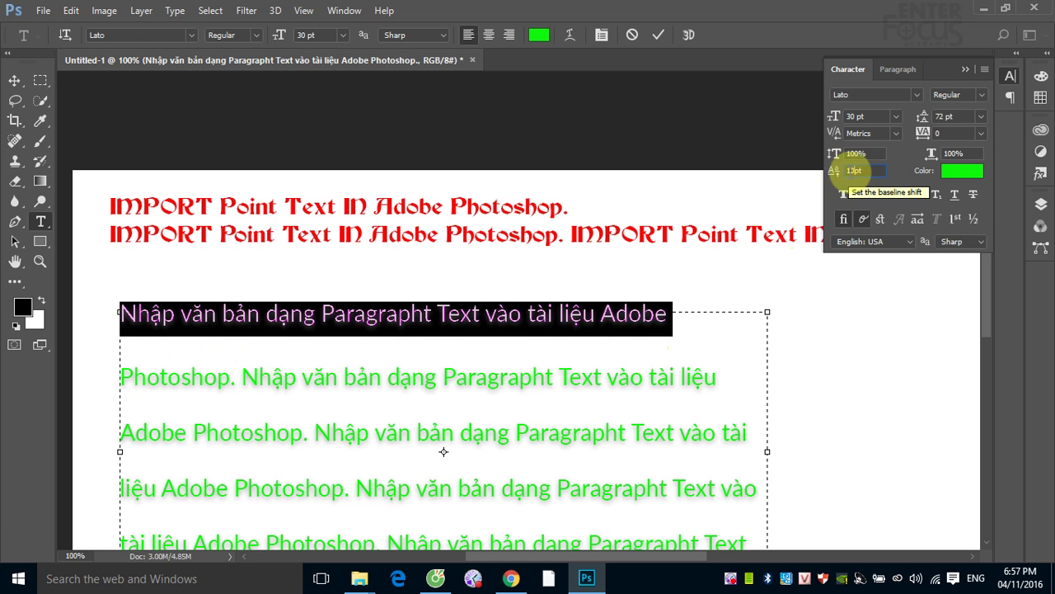
pyautogui.click(849, 170)
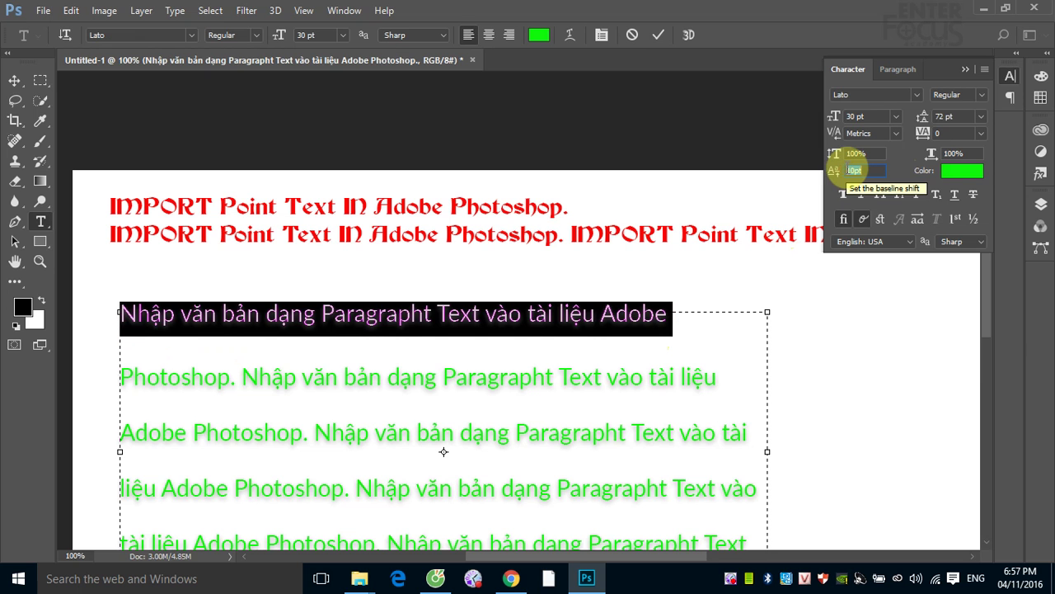
pyautogui.write('30')
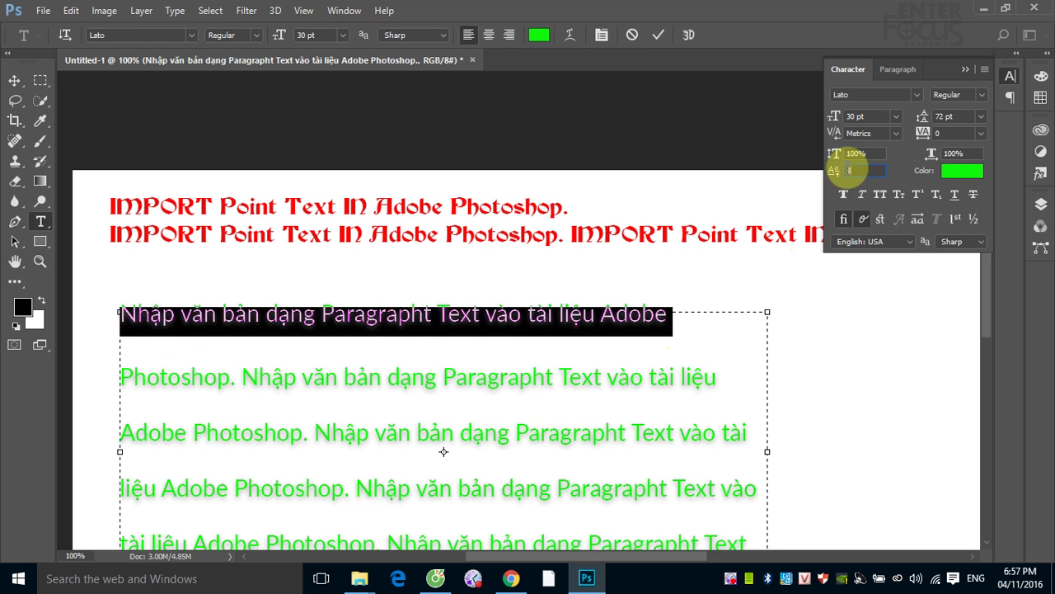
pyautogui.press('Return')
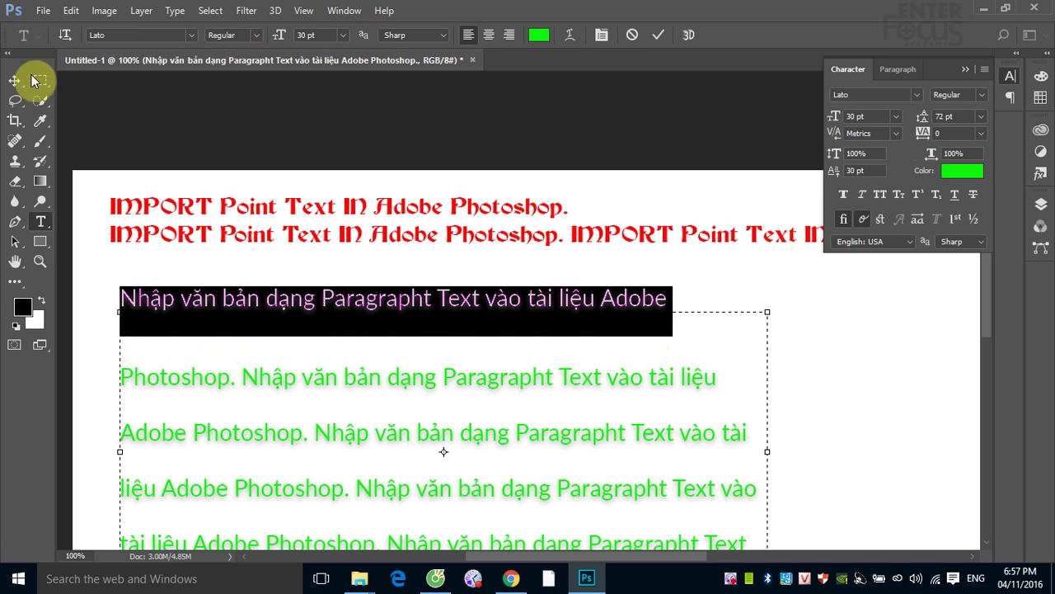
pyautogui.click(14, 81)
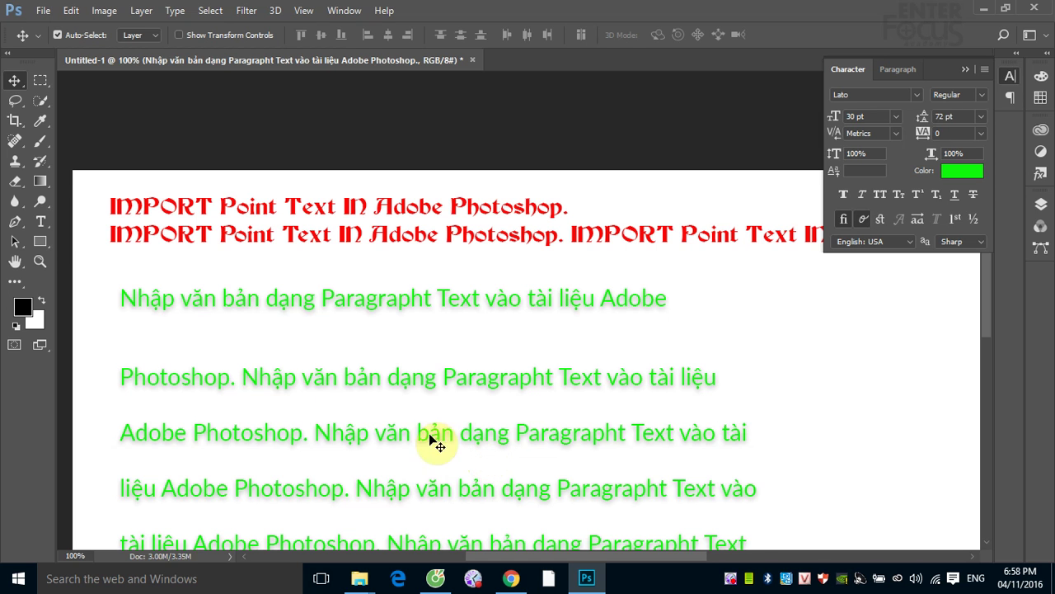
# - Select 'IMPORT Point' in the red heading and apply a -10 pt baseline shift
pyautogui.click(41, 223)
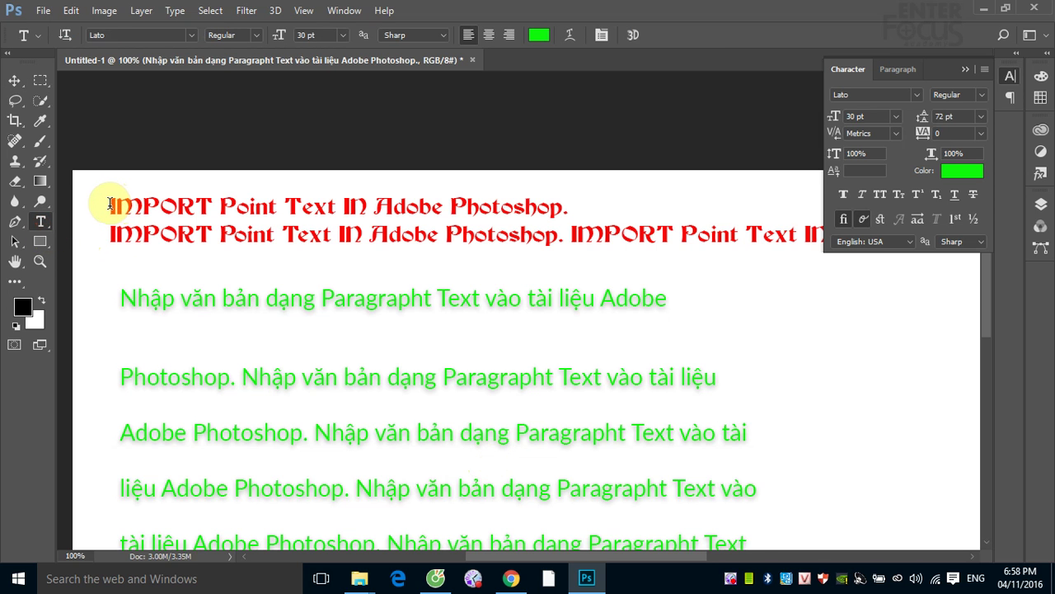
pyautogui.moveTo(110, 207); pyautogui.dragTo(277, 205)
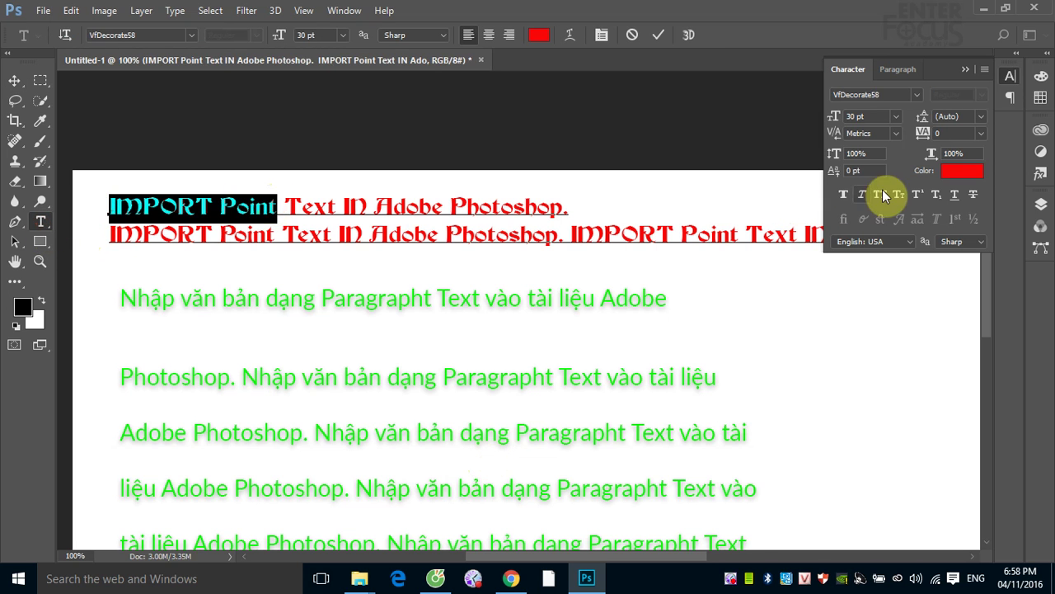
pyautogui.click(852, 171)
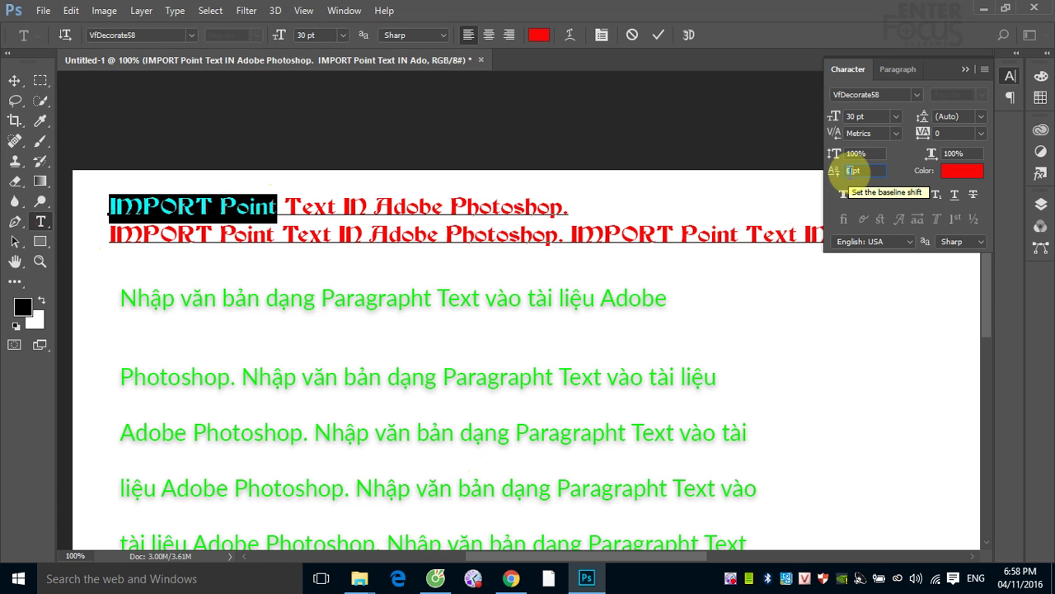
pyautogui.write('-10')
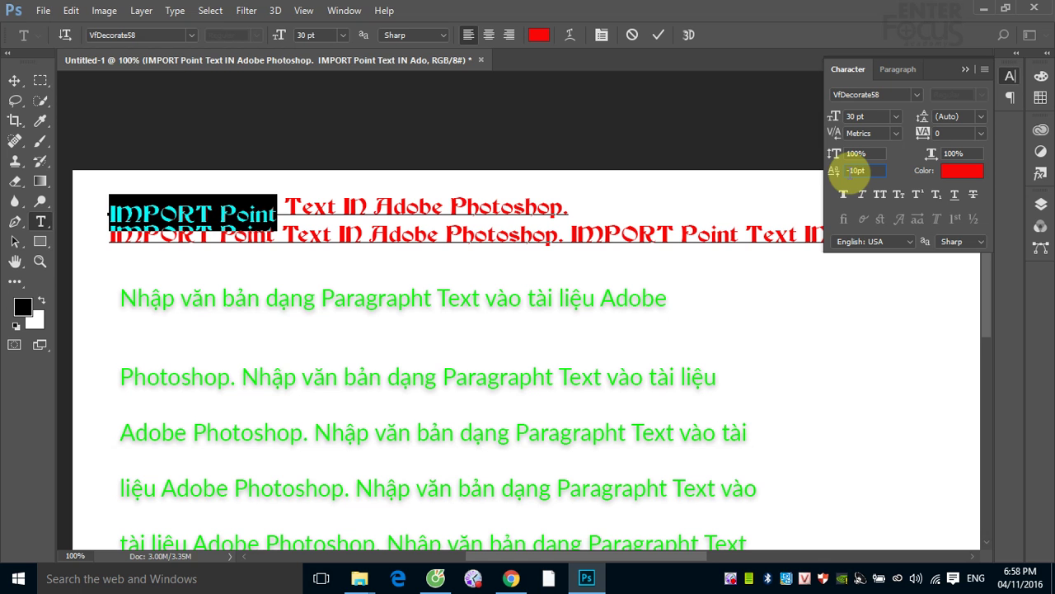
pyautogui.click(14, 80)
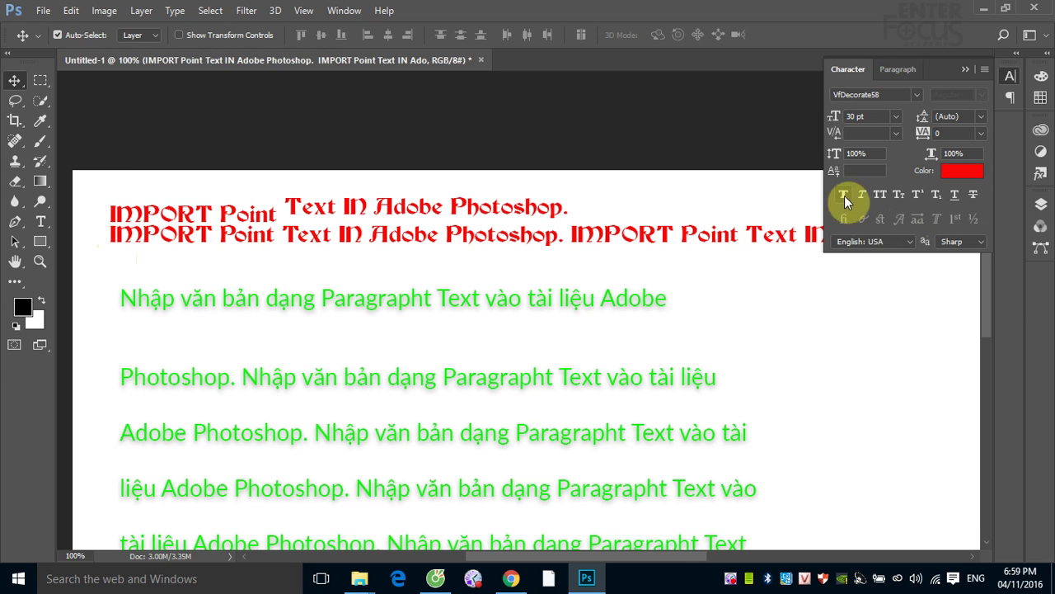
# - Recolour the VfDecorate58 30 pt heading from red to blue in the Color Picker
pyautogui.click(960, 173)
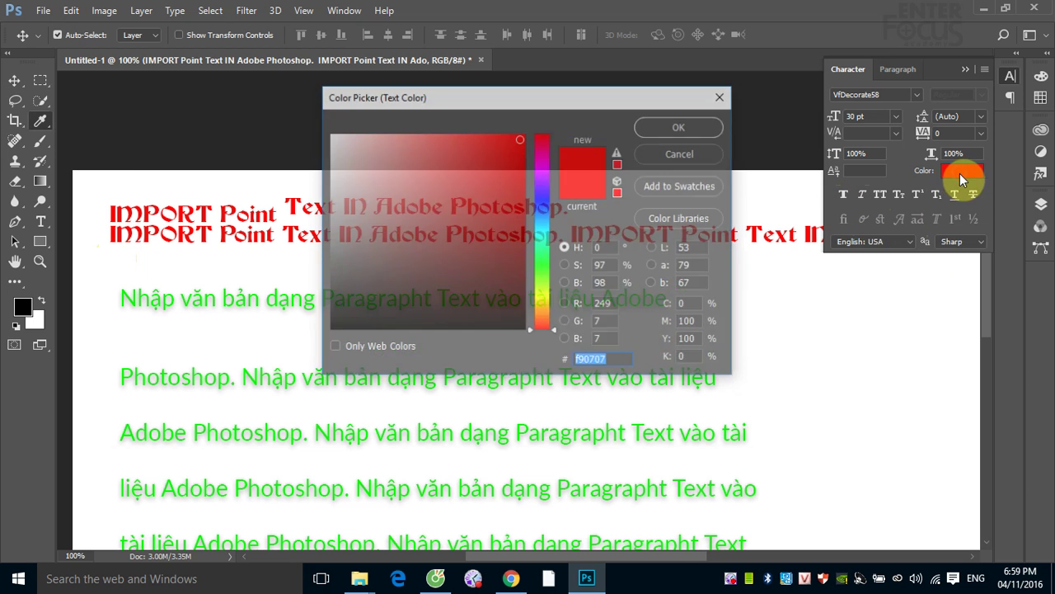
pyautogui.click(542, 255)
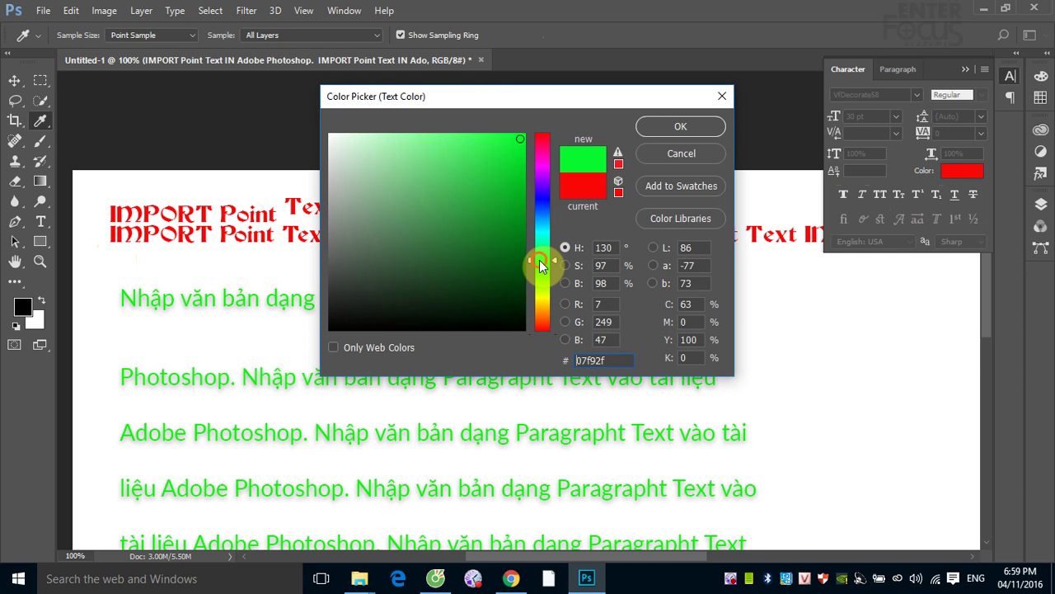
pyautogui.click(543, 204)
pyautogui.click(681, 126)
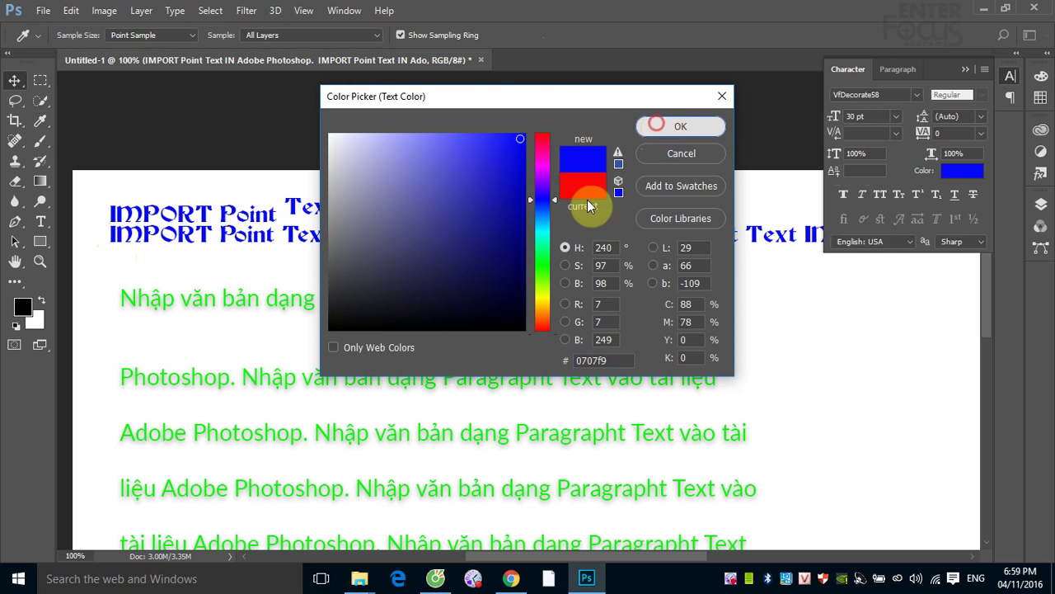
pyautogui.press('v')
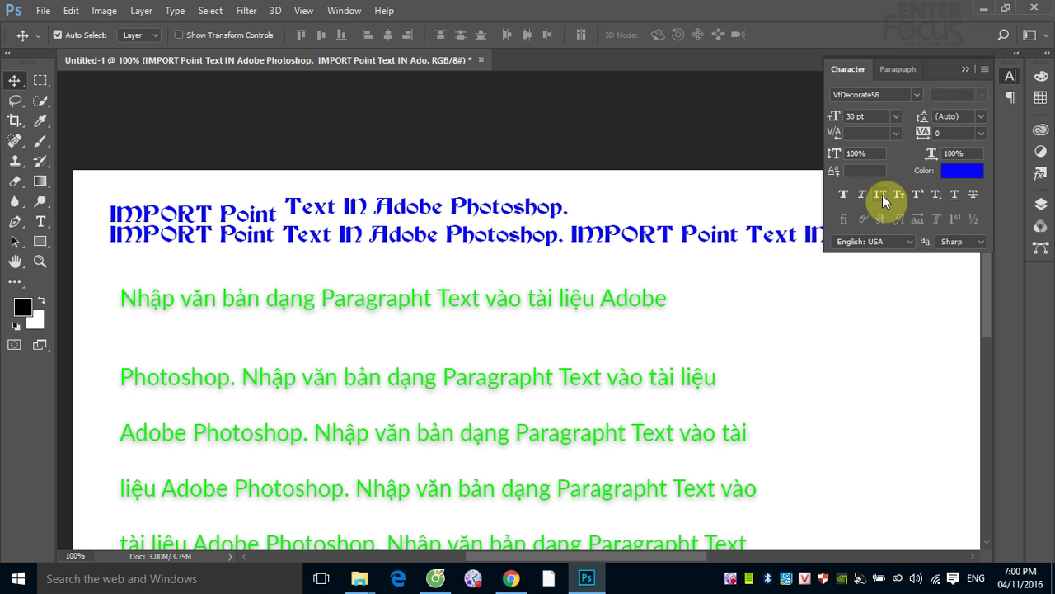
pyautogui.click(880, 194)
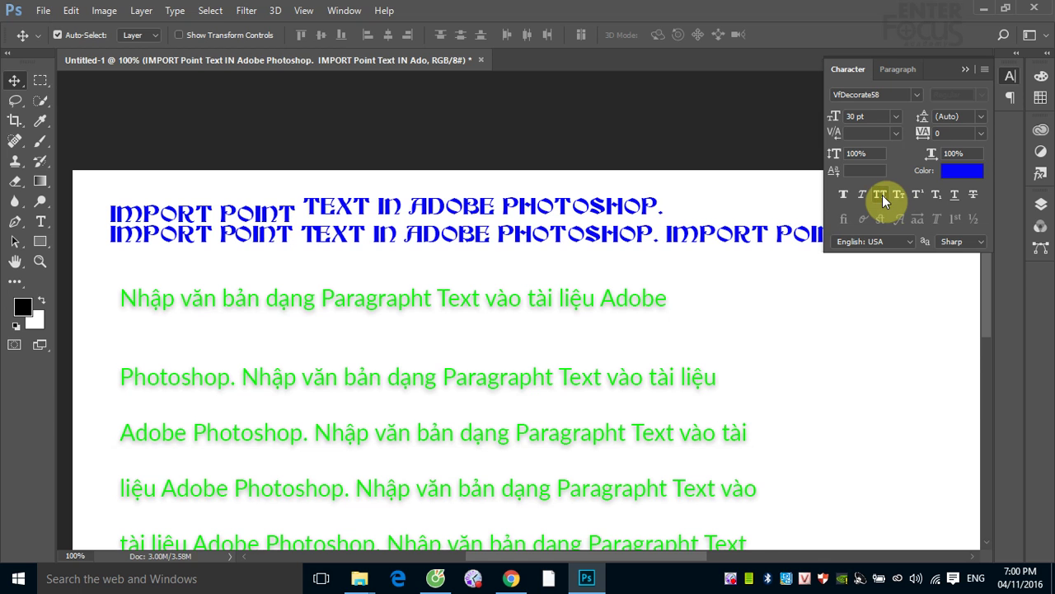
pyautogui.click(881, 195)
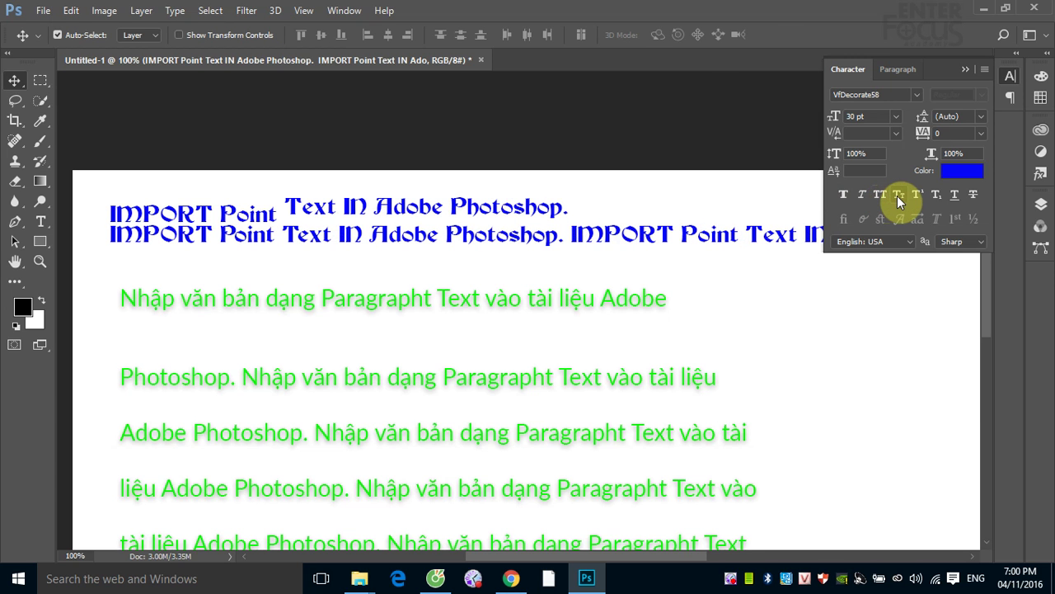
pyautogui.click(898, 196)
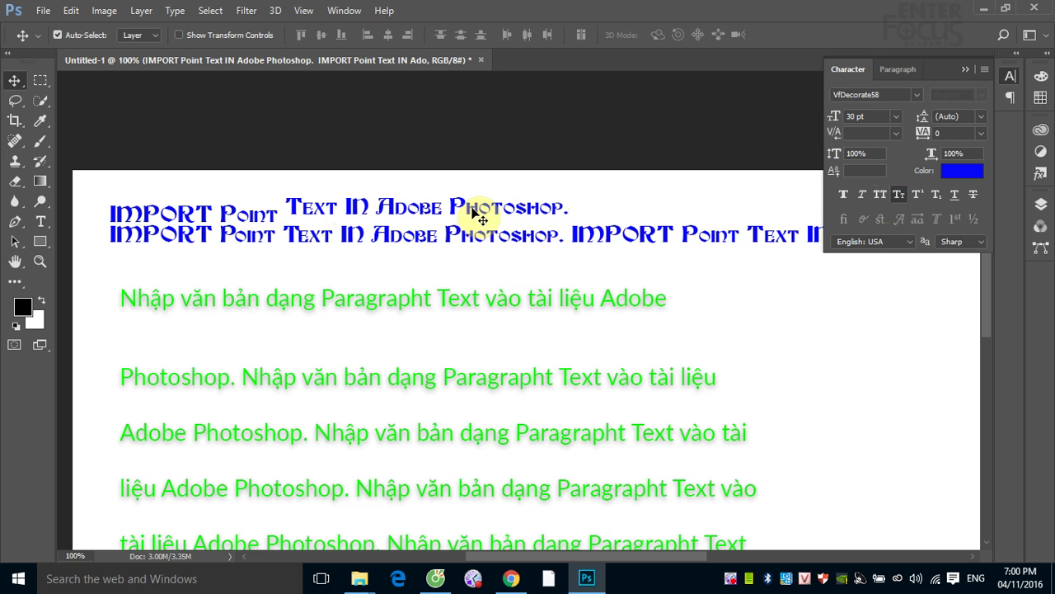
pyautogui.click(900, 199)
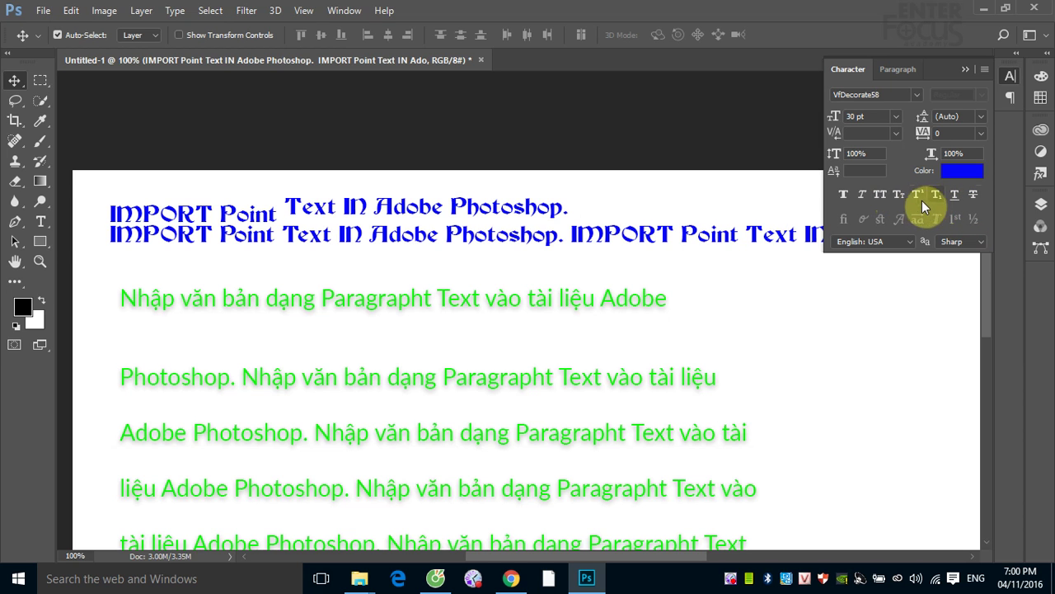
pyautogui.click(47, 218)
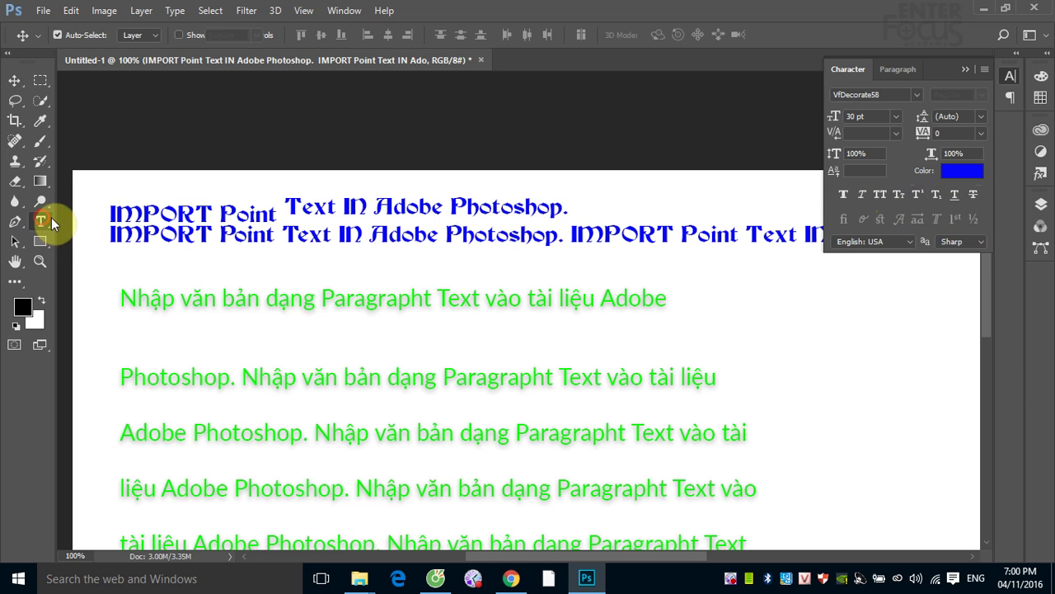
# - Add an 'm2' text label right of the paragraph, applying then removing superscript on the 2
pyautogui.click(837, 350)
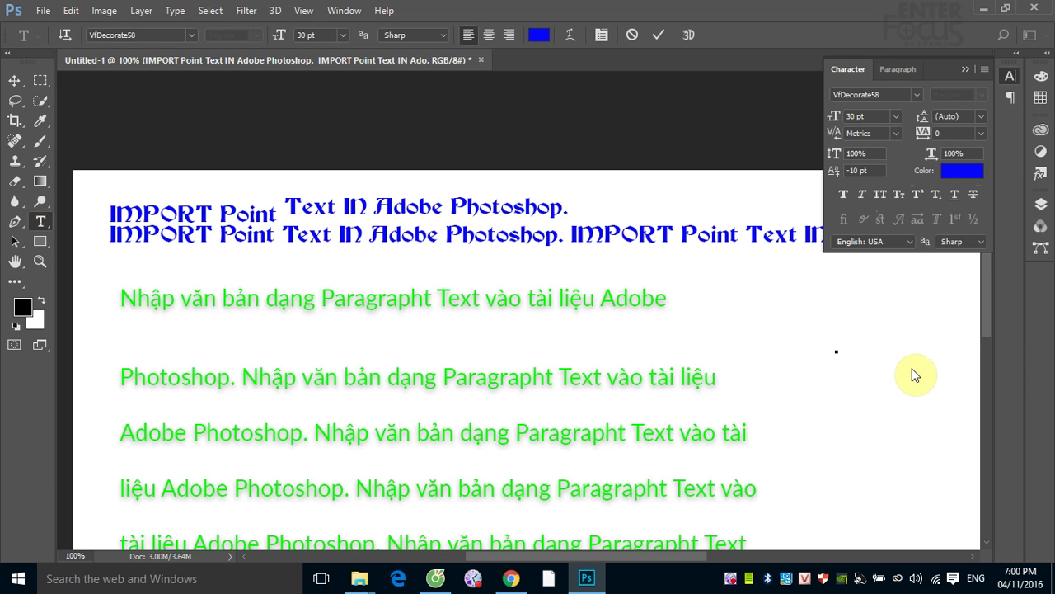
pyautogui.write('m2')
pyautogui.moveTo(872, 353); pyautogui.dragTo(859, 352)
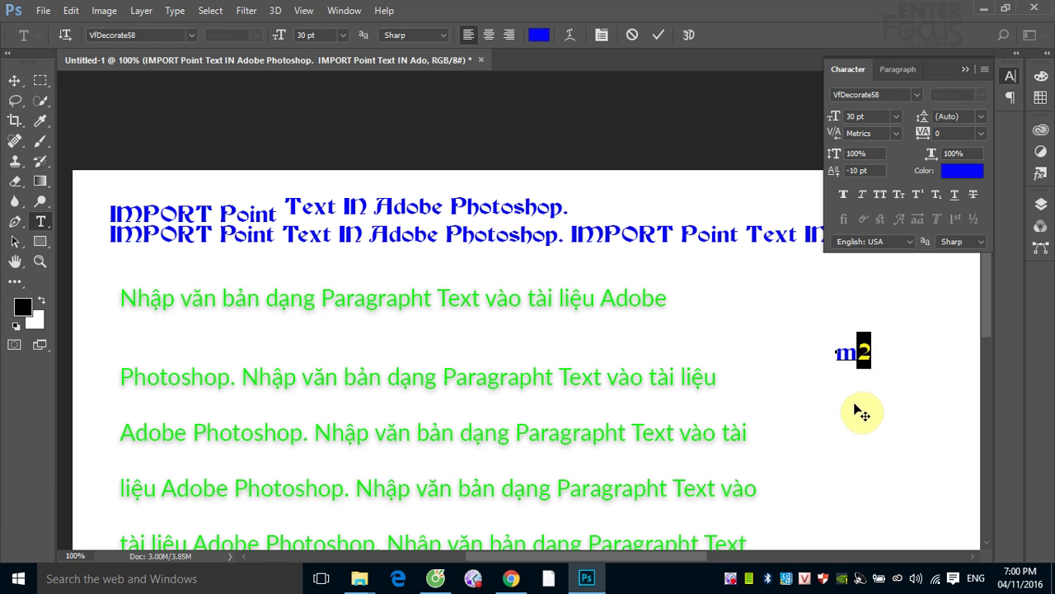
pyautogui.click(923, 193)
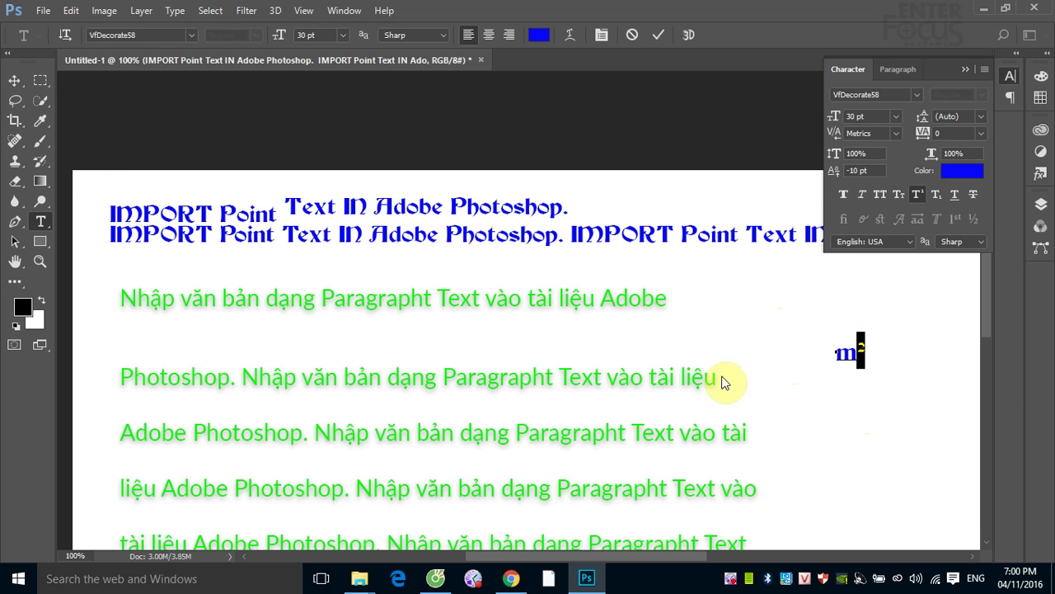
pyautogui.click(14, 80)
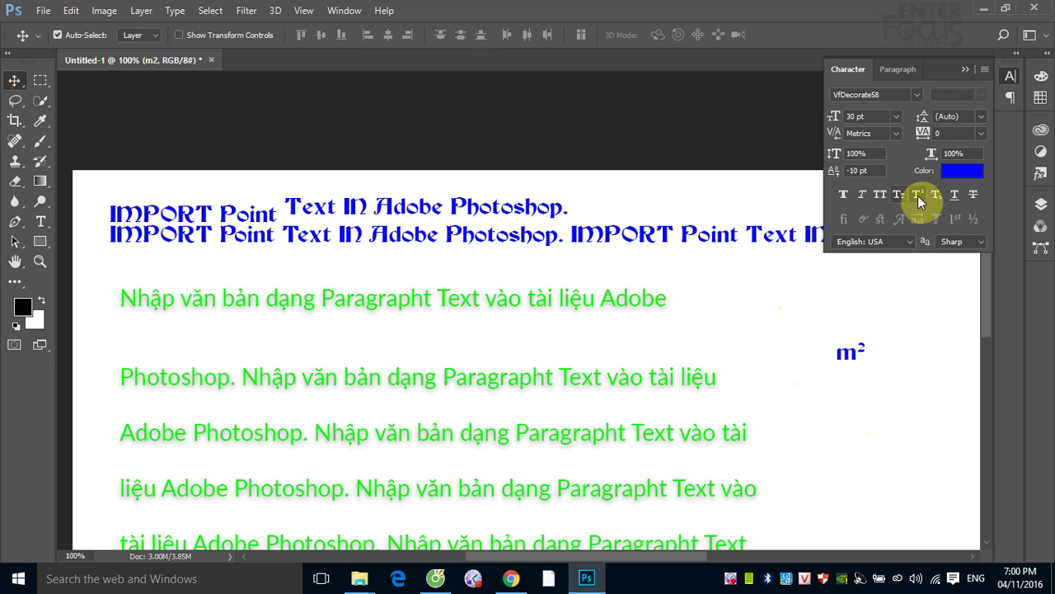
pyautogui.click(918, 195)
pyautogui.click(40, 221)
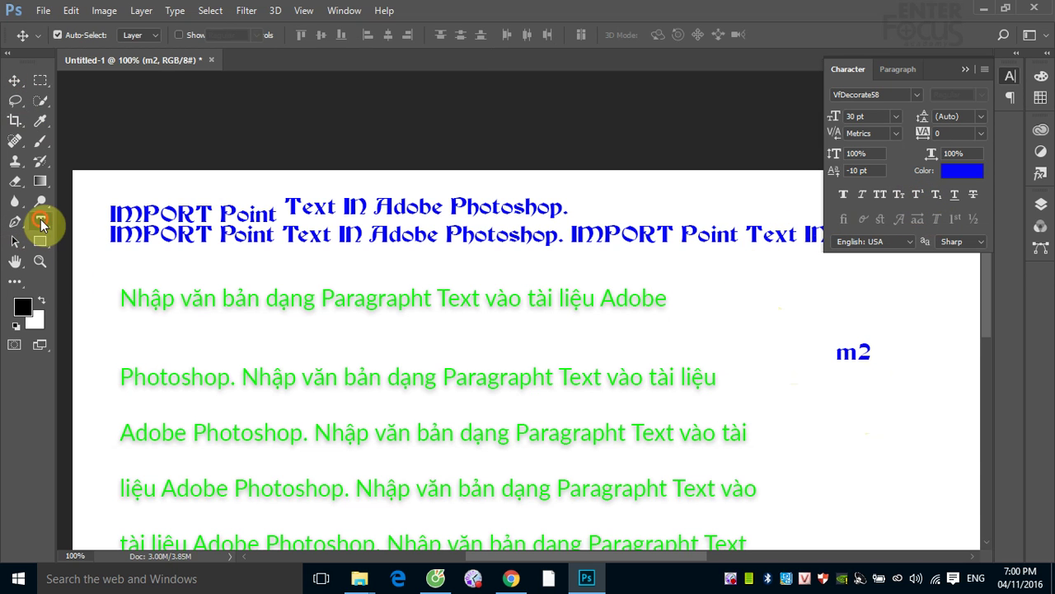
# - Add an 'H20' label below m2 with its 2 set as a subscript
pyautogui.click(868, 450)
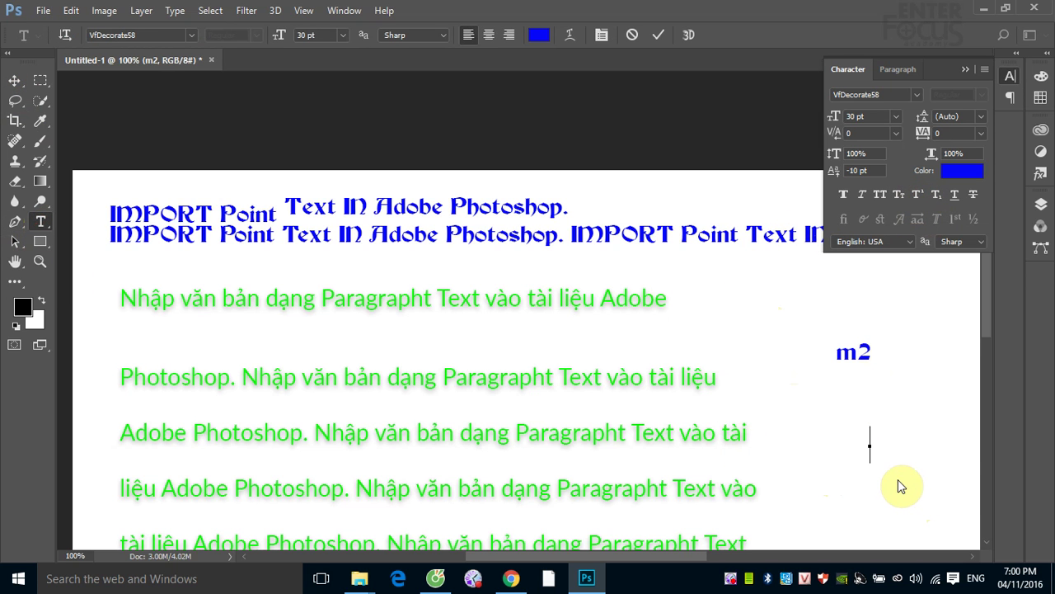
pyautogui.write('H2')
pyautogui.write(')')
pyautogui.press('BackSpace')
pyautogui.write('0')
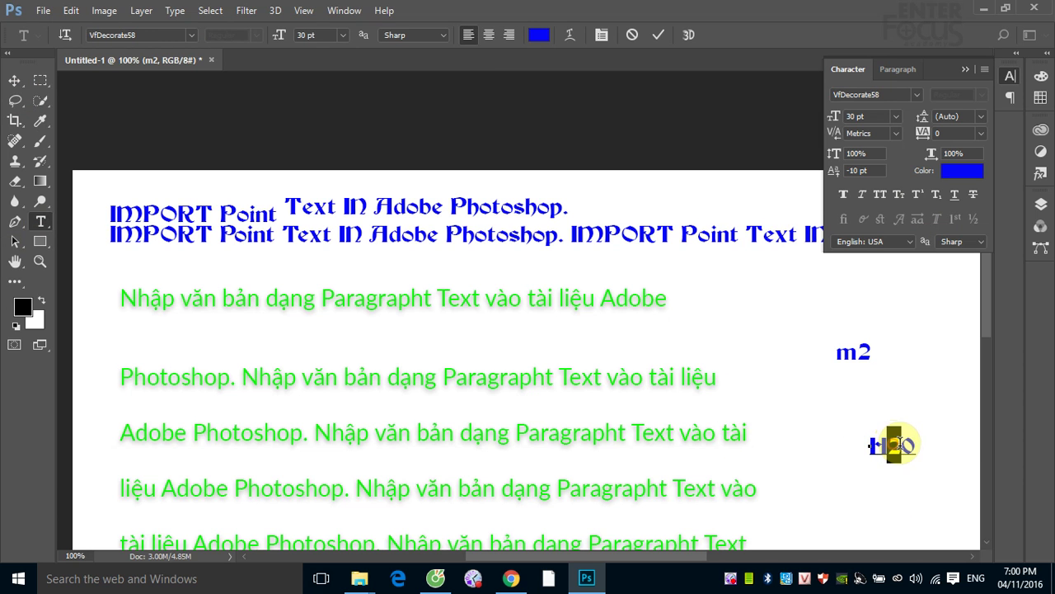
pyautogui.moveTo(886, 445); pyautogui.dragTo(902, 445)
pyautogui.click(936, 194)
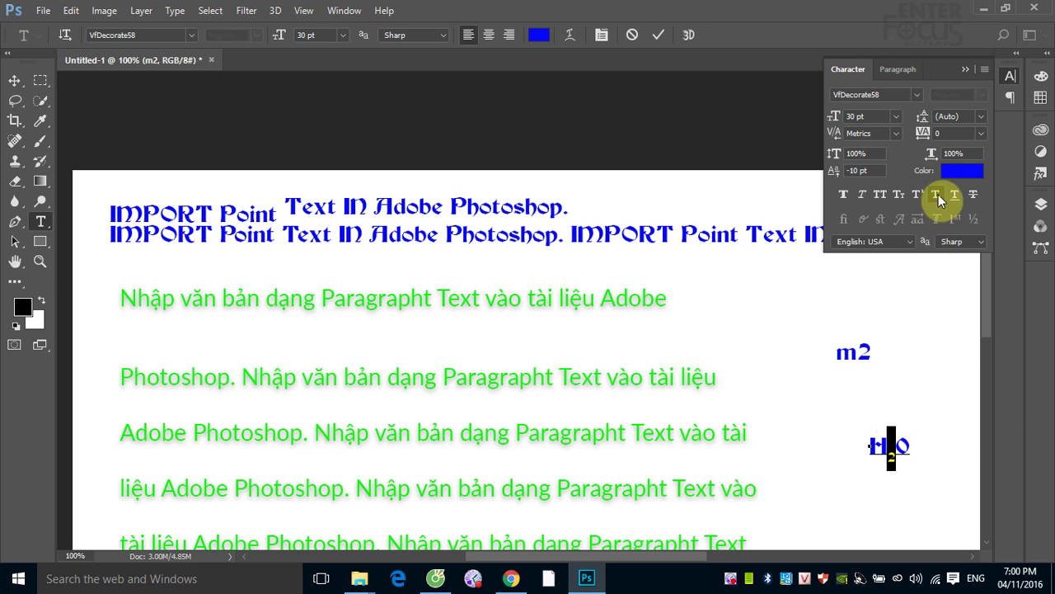
pyautogui.click(13, 82)
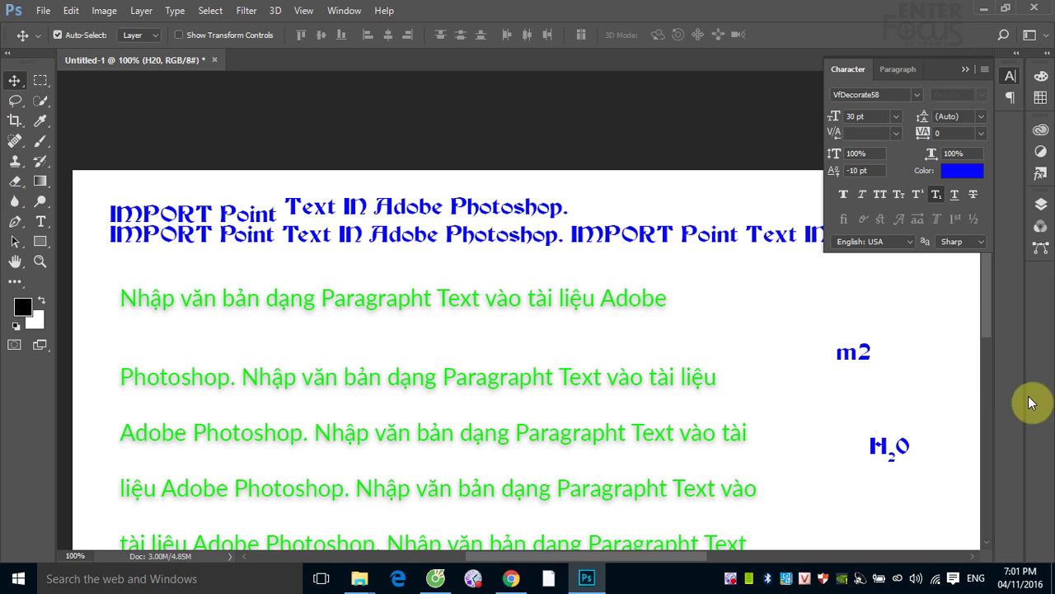
# - Select the blue heading layer and set its anti-aliasing to None
pyautogui.click(981, 241)
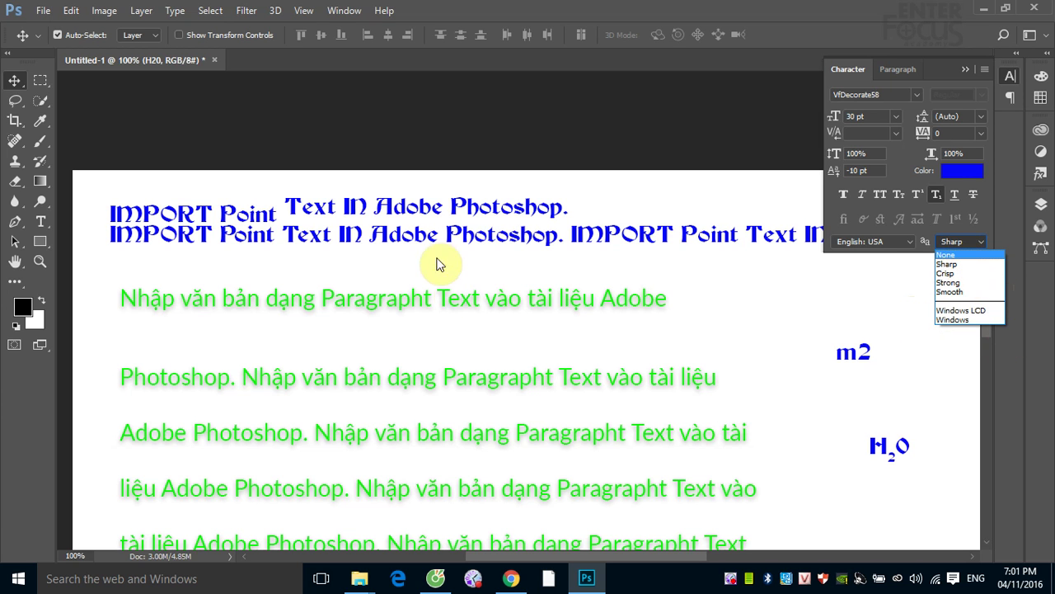
pyautogui.click(466, 236)
pyautogui.rightClick(467, 236)
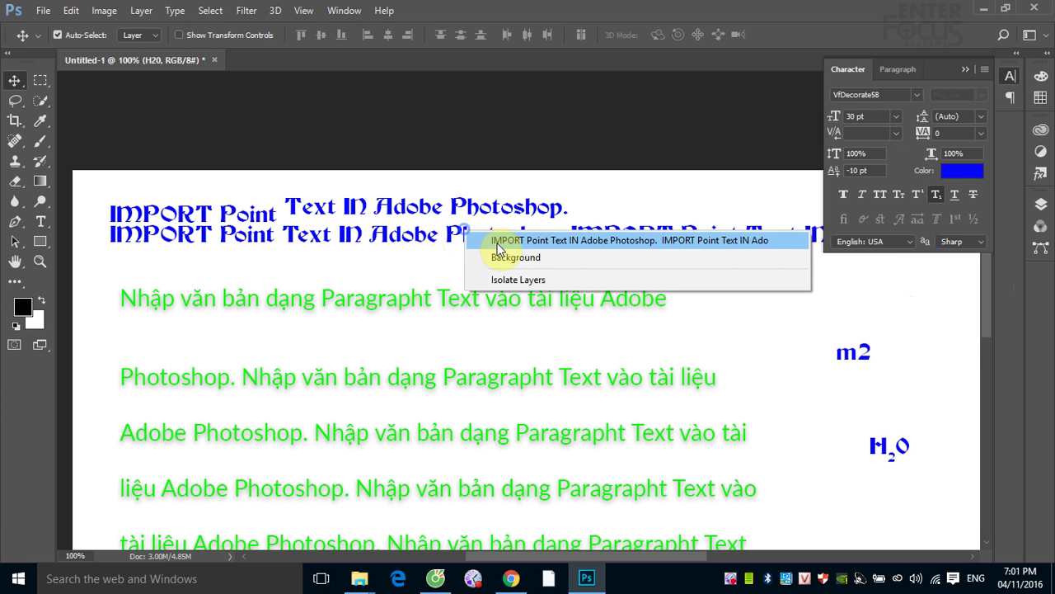
pyautogui.click(498, 241)
pyautogui.click(981, 242)
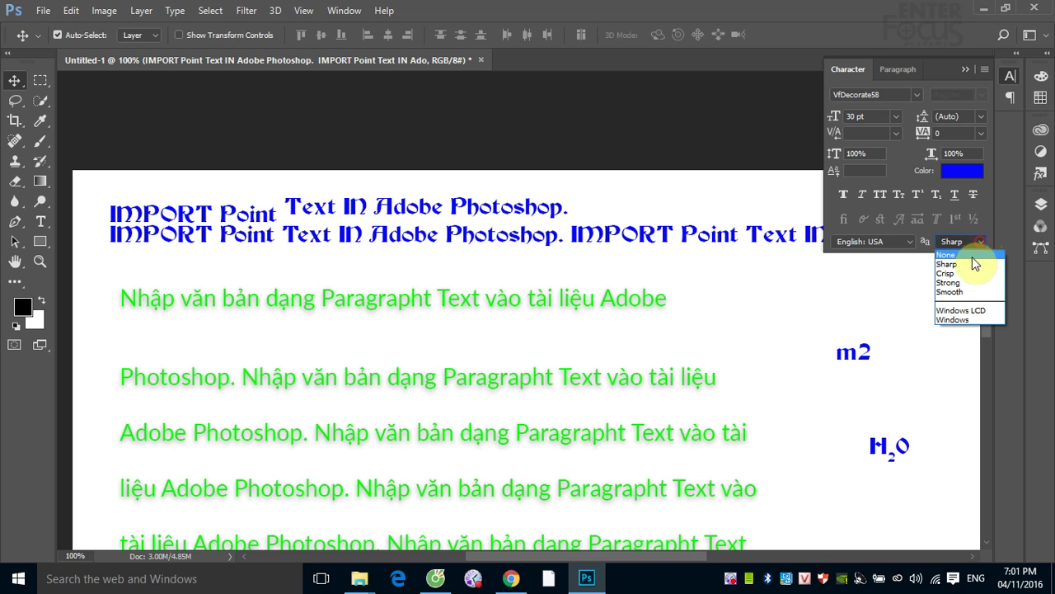
pyautogui.click(442, 266)
pyautogui.press('ctrl')
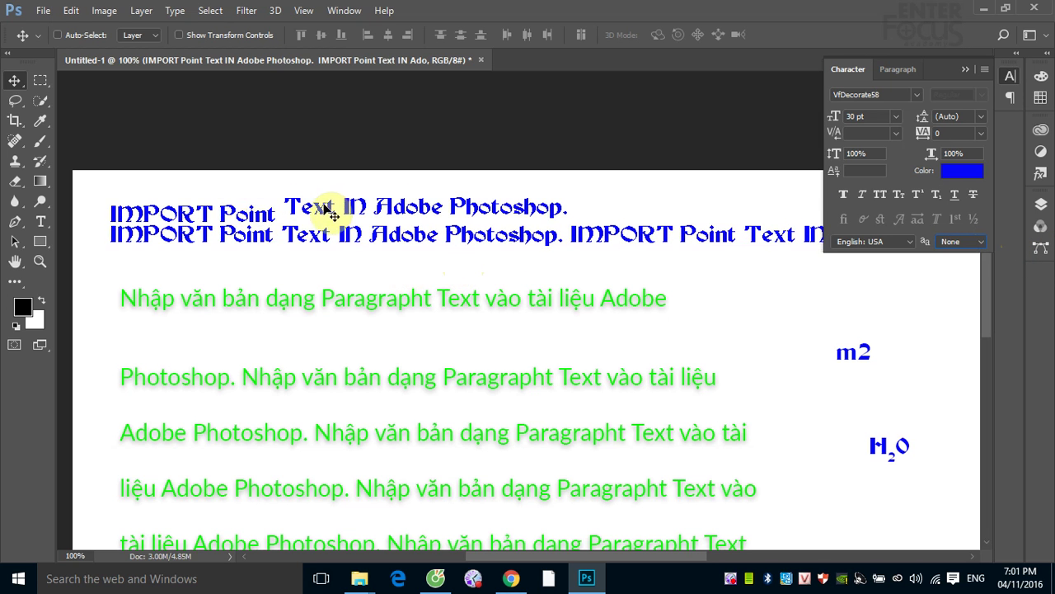
# - Zoom into the heading and pan to show the hard-edged 'Text In' letters
pyautogui.moveTo(279, 184)
pyautogui.mouseDown()
pyautogui.moveTo(326, 229)
pyautogui.moveTo(415, 365)
pyautogui.mouseUp()
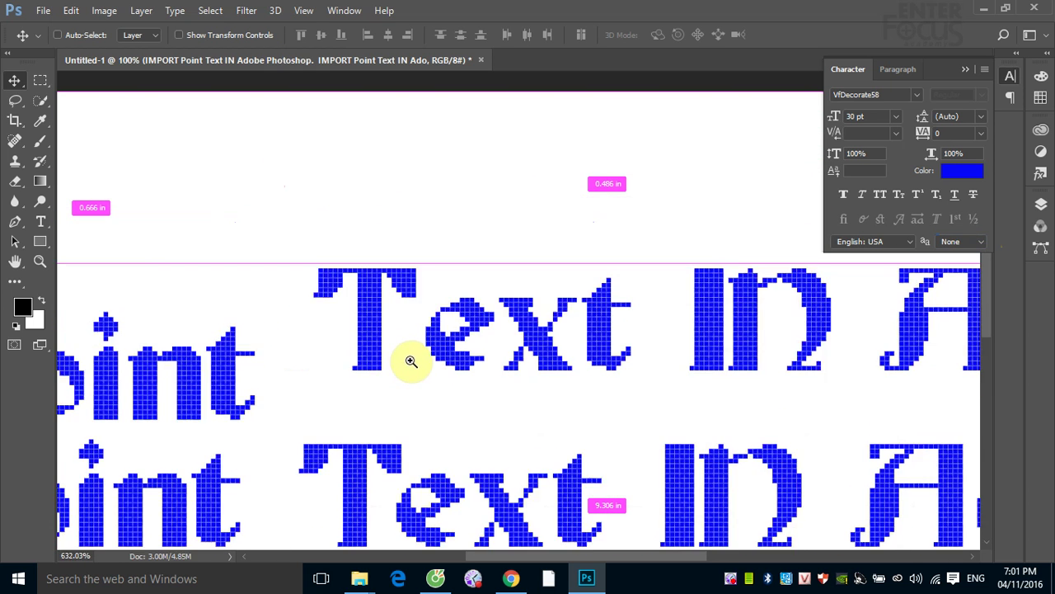
pyautogui.moveTo(566, 420); pyautogui.dragTo(318, 243)
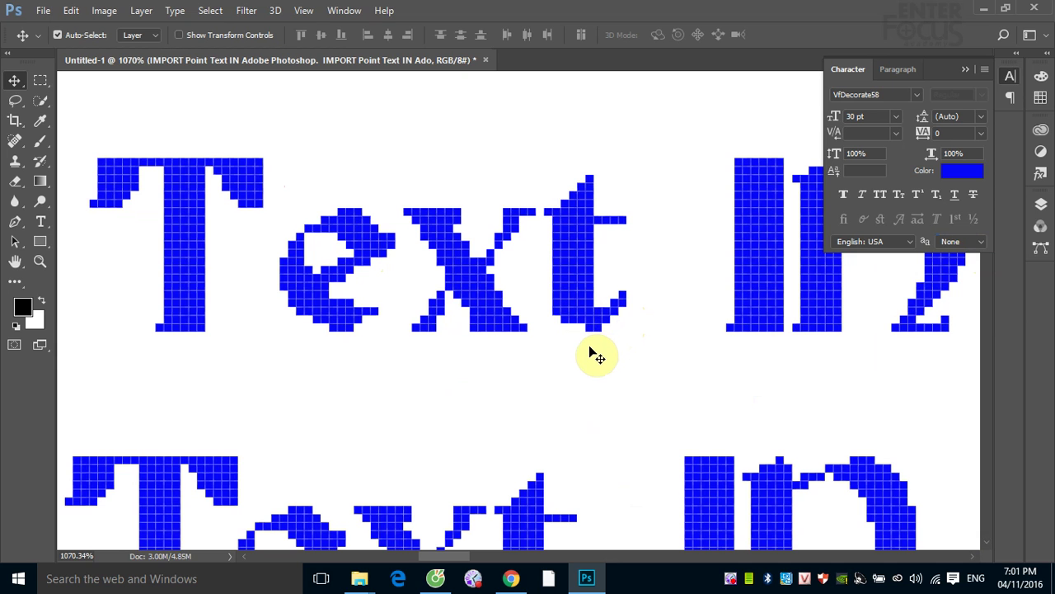
pyautogui.click(561, 213)
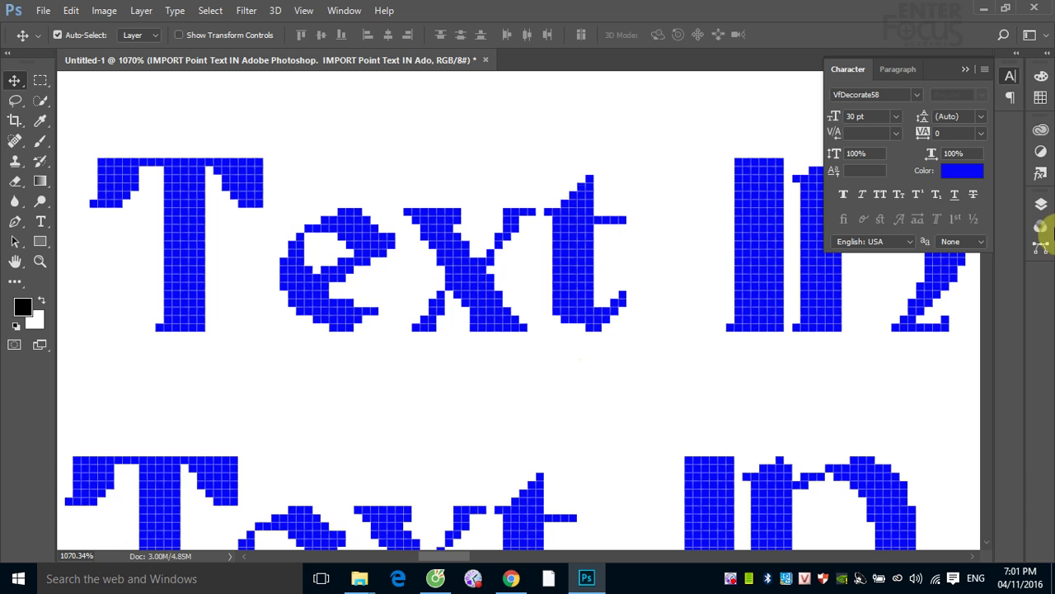
# - Preview the heading with Sharp, Crisp, Strong, then Smooth anti-aliasing
pyautogui.click(982, 245)
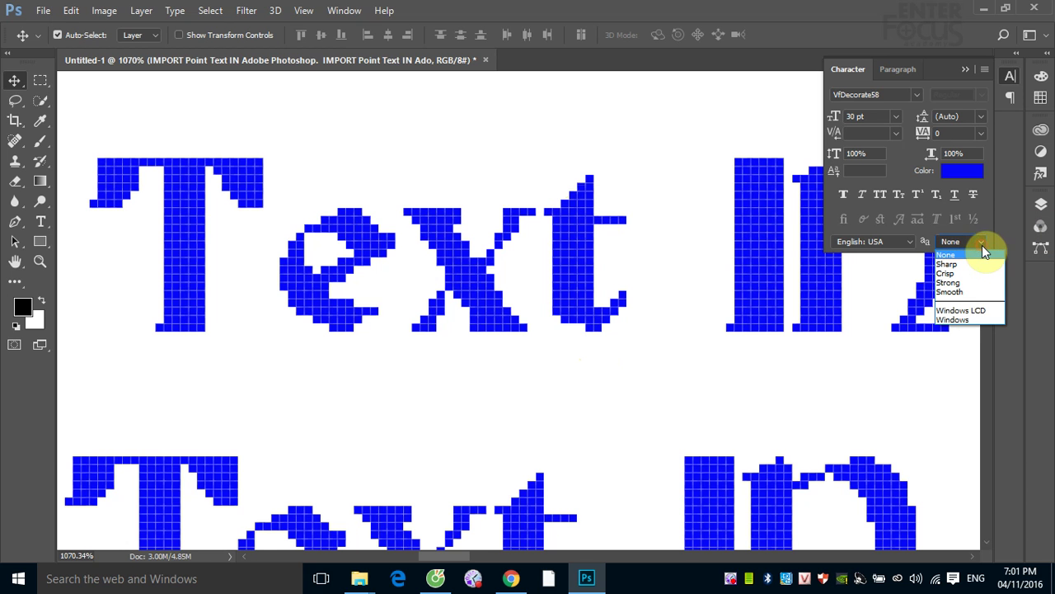
pyautogui.click(969, 264)
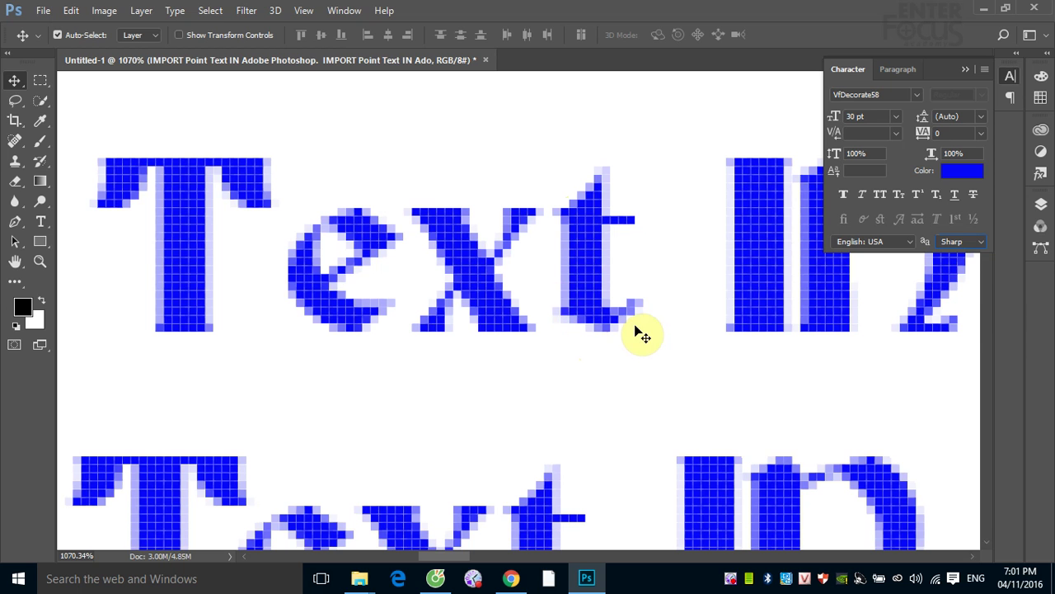
pyautogui.click(986, 242)
pyautogui.click(971, 273)
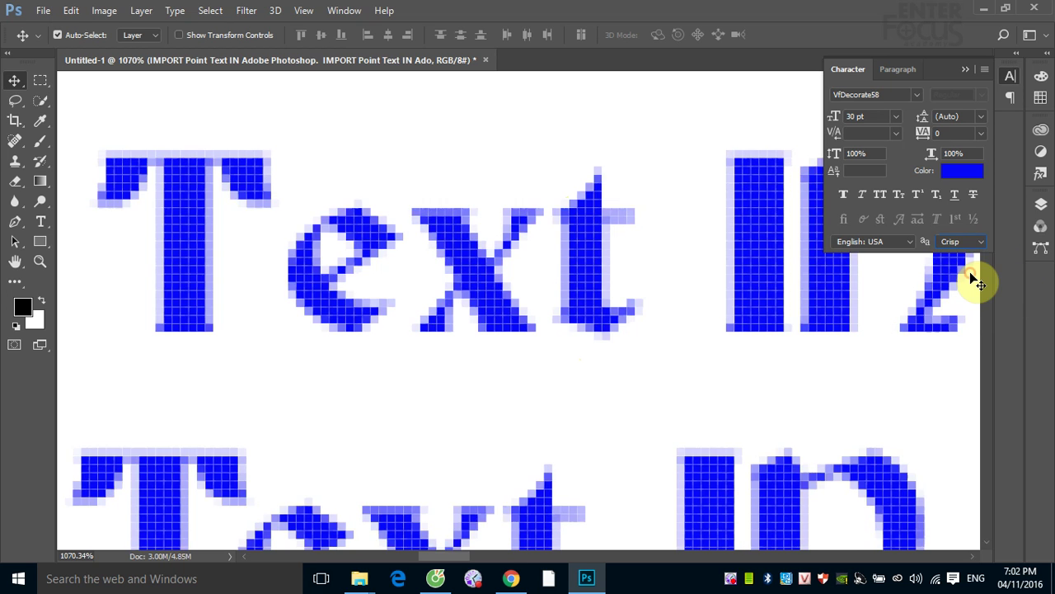
pyautogui.click(980, 239)
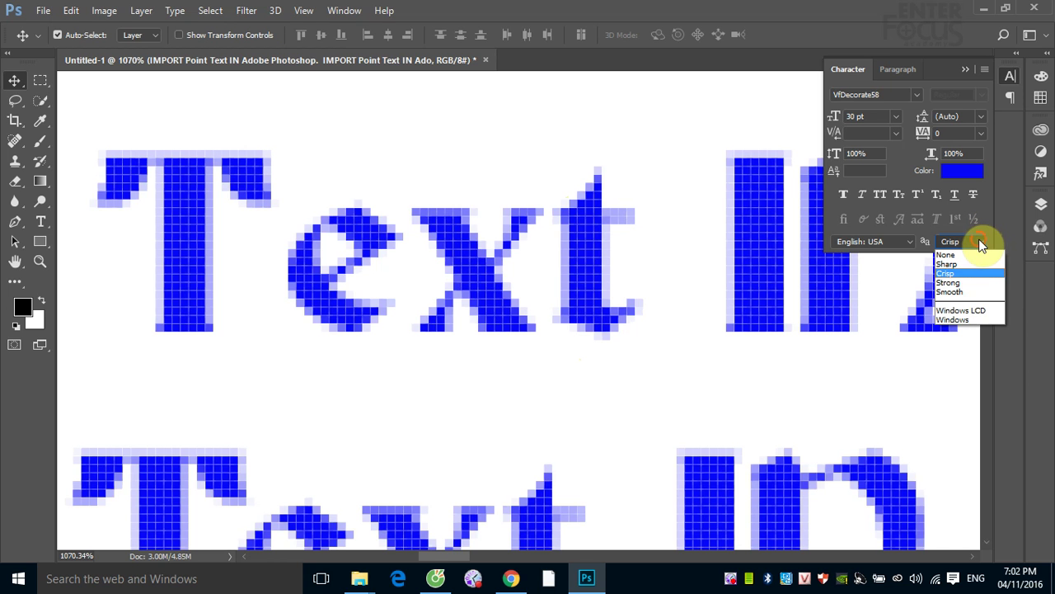
pyautogui.click(981, 284)
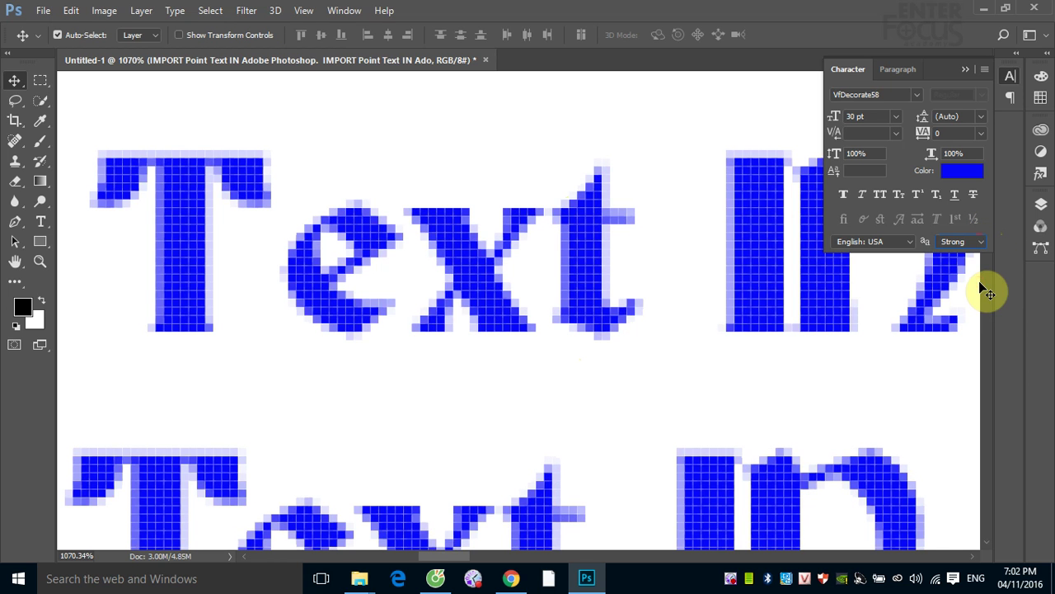
pyautogui.click(986, 240)
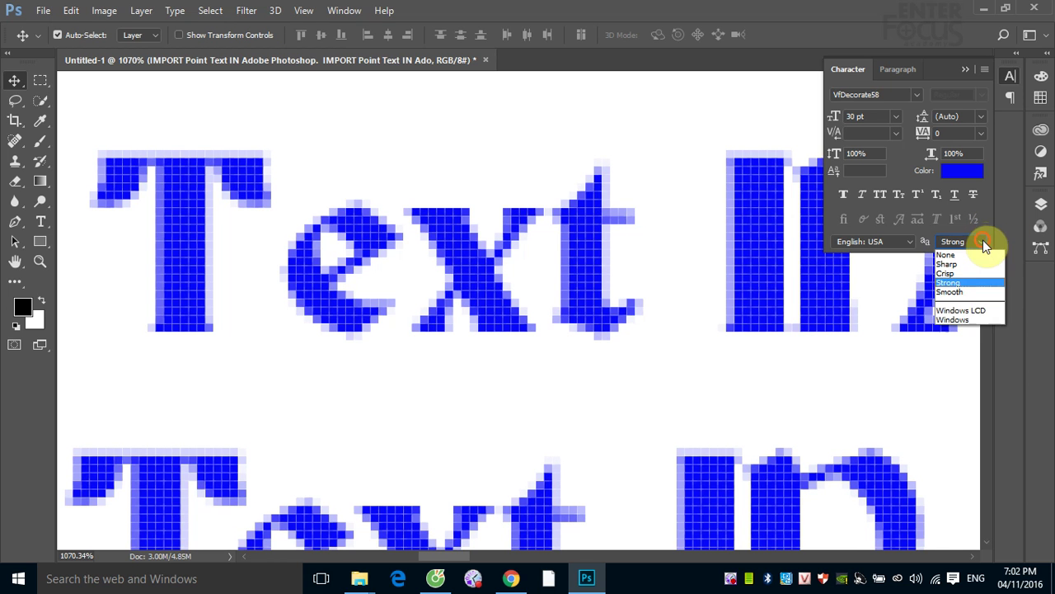
pyautogui.click(962, 292)
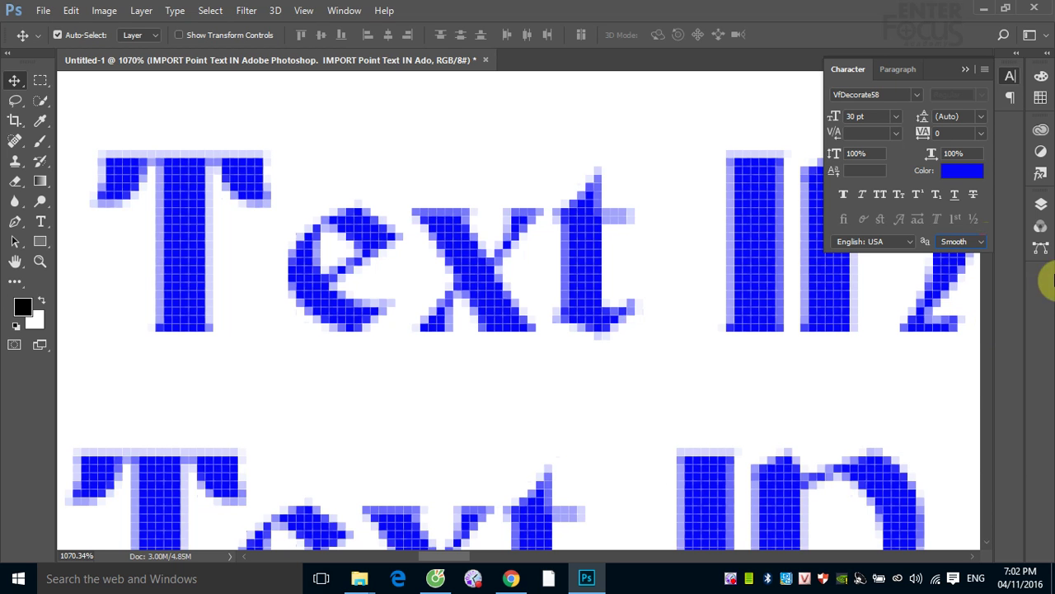
# - Return the heading's anti-aliasing to None and zoom out to the whole canvas
pyautogui.click(979, 241)
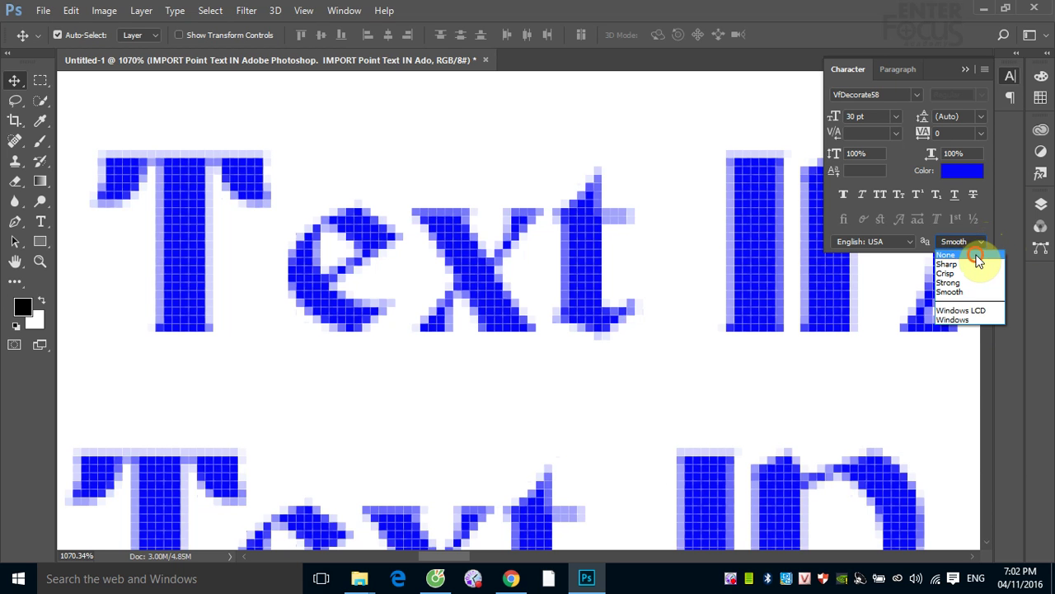
pyautogui.click(973, 255)
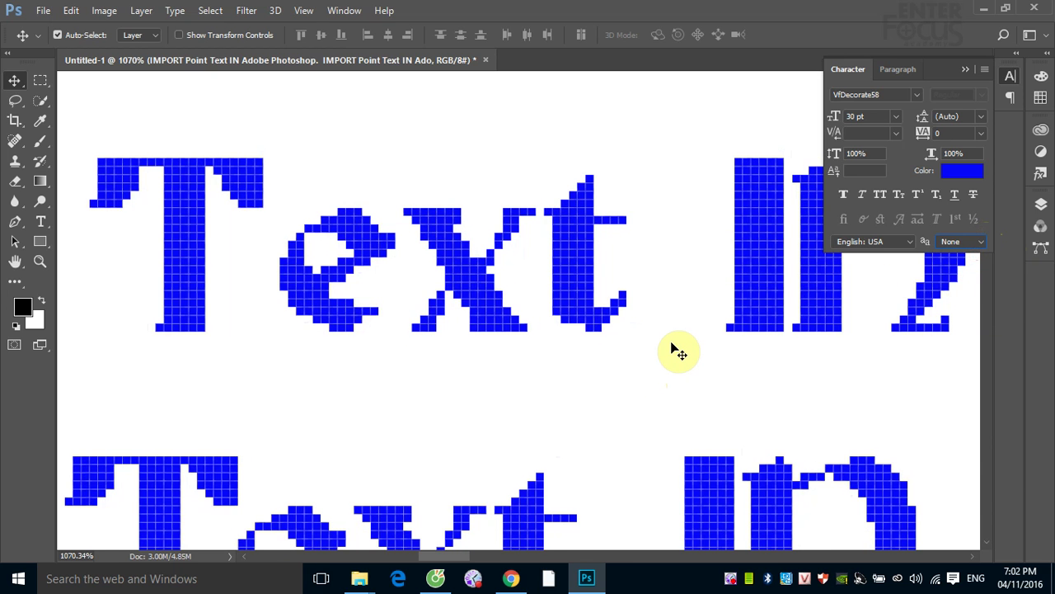
pyautogui.hotkey('ctrl', '-')
pyautogui.hotkey('ctrl', '-')
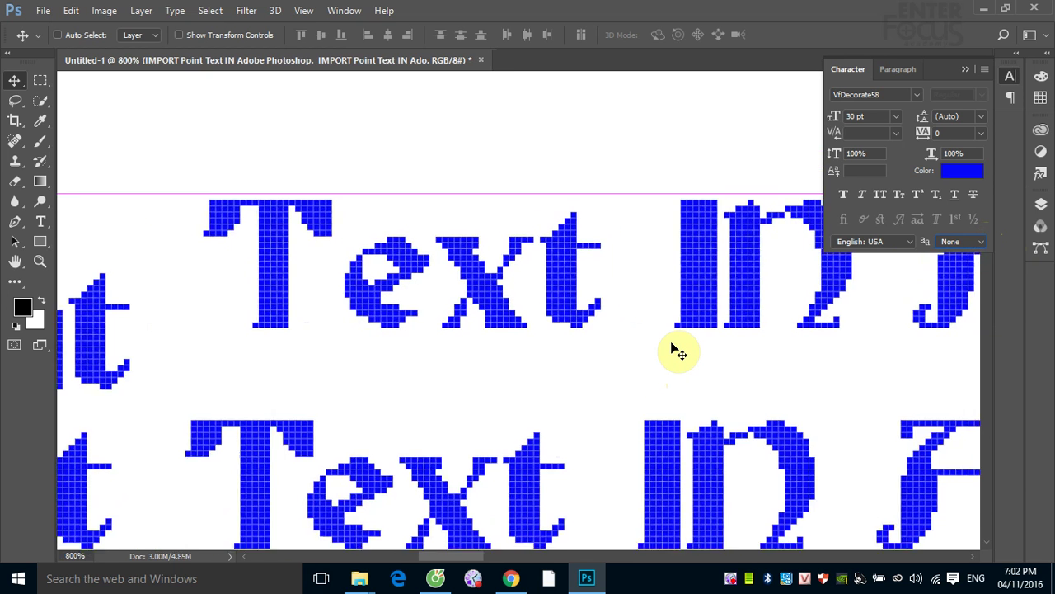
pyautogui.hotkey('ctrl', '-')
pyautogui.hotkey('ctrl', '-')
pyautogui.hotkey('ctrl', '-')
pyautogui.hotkey('ctrl', '-')
pyautogui.hotkey('ctrl', '-')
pyautogui.hotkey('ctrl', '-')
pyautogui.hotkey('ctrl', '-')
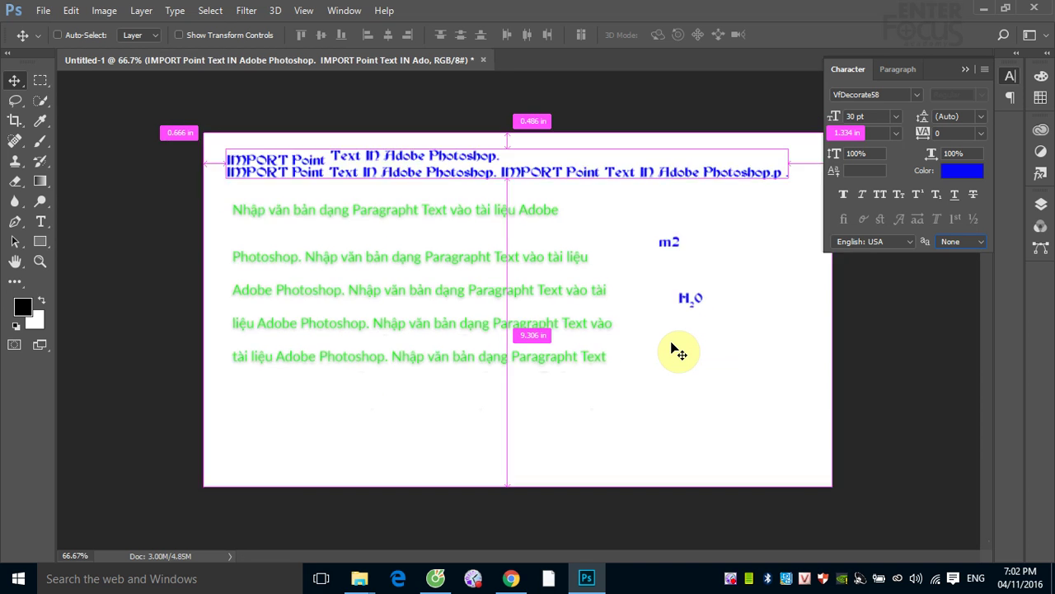
pyautogui.hotkey('ctrl', '-')
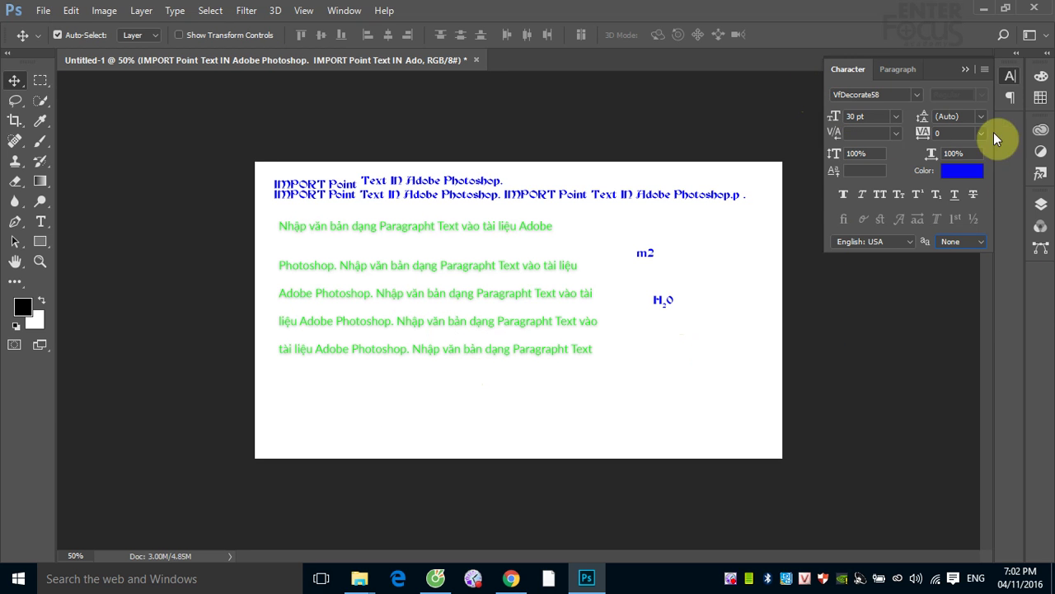
# - Show the Paragraph panel settings for the heading text
pyautogui.click(897, 71)
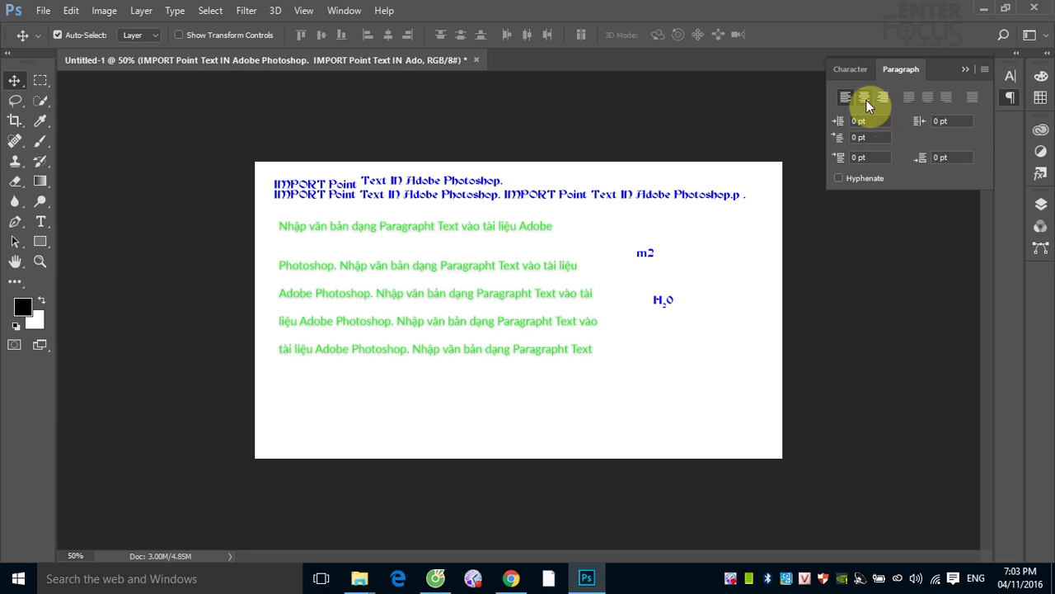
# - Try centre and right alignment on the heading, then left-align it above the green paragraph
pyautogui.click(867, 99)
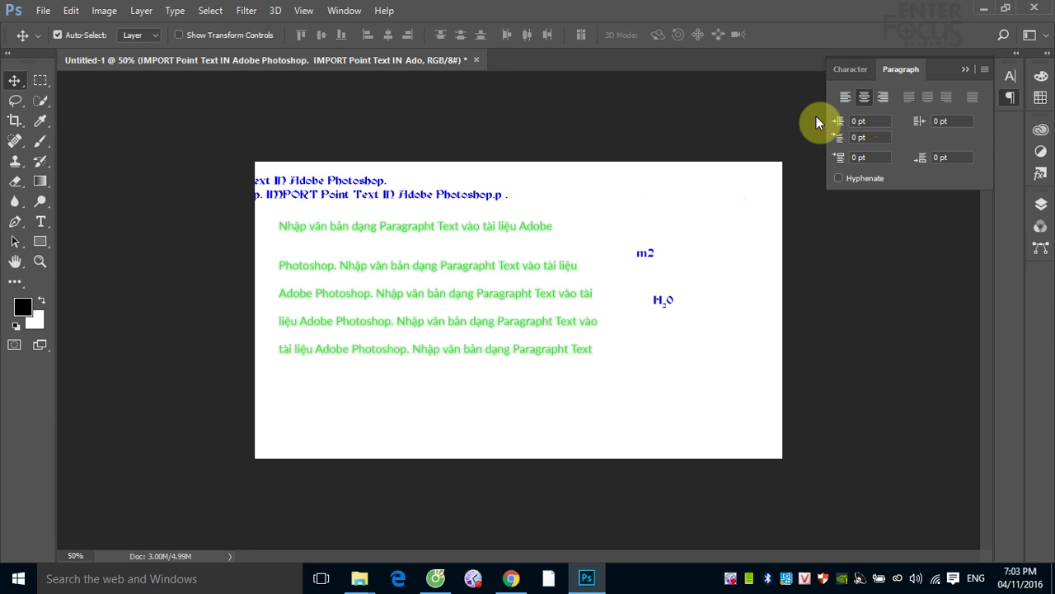
pyautogui.moveTo(360, 201); pyautogui.dragTo(588, 193)
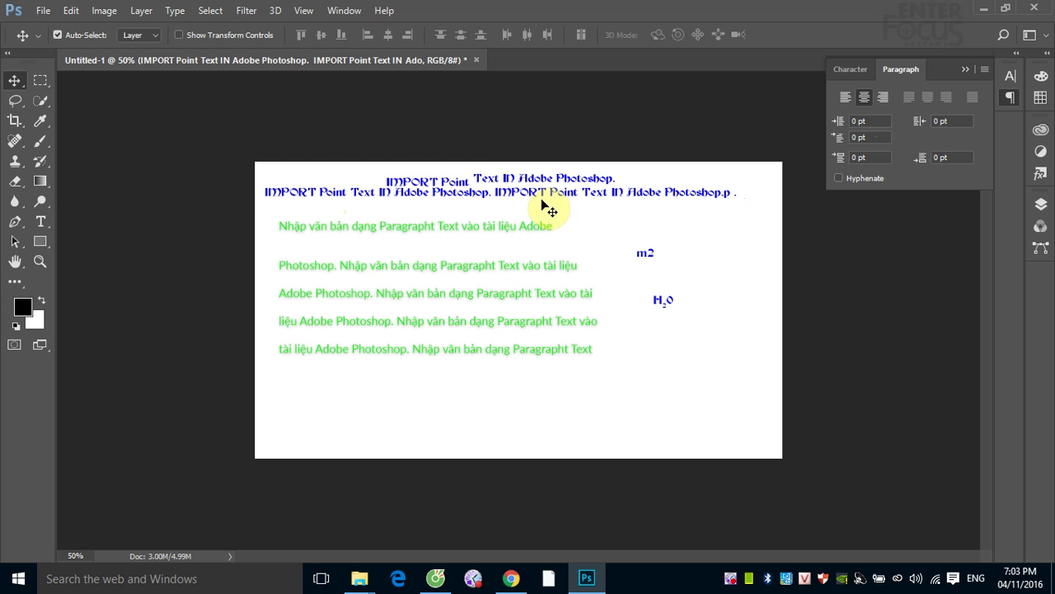
pyautogui.click(884, 97)
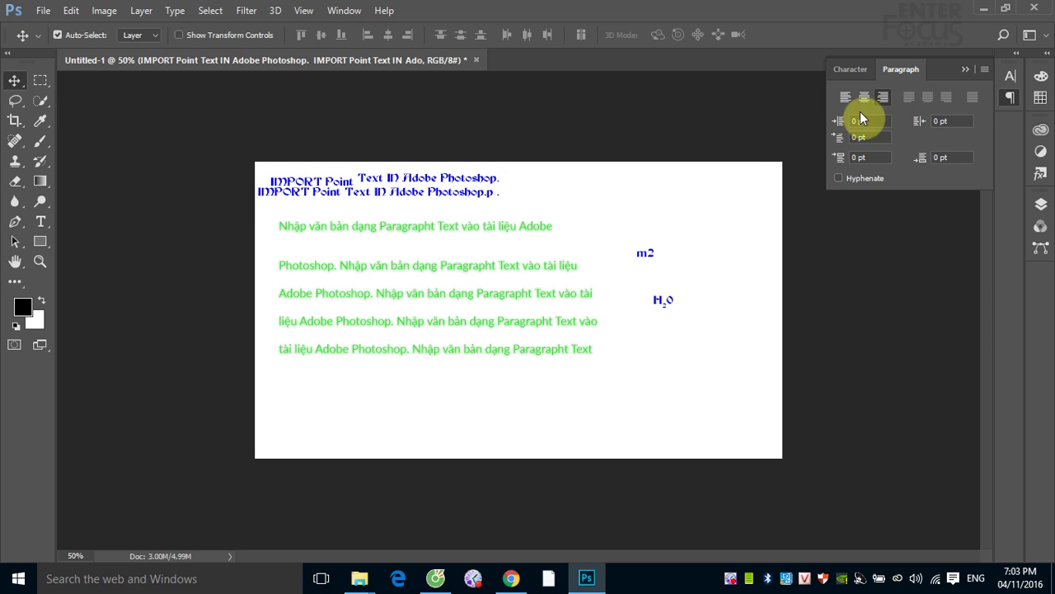
pyautogui.moveTo(469, 198); pyautogui.dragTo(703, 206)
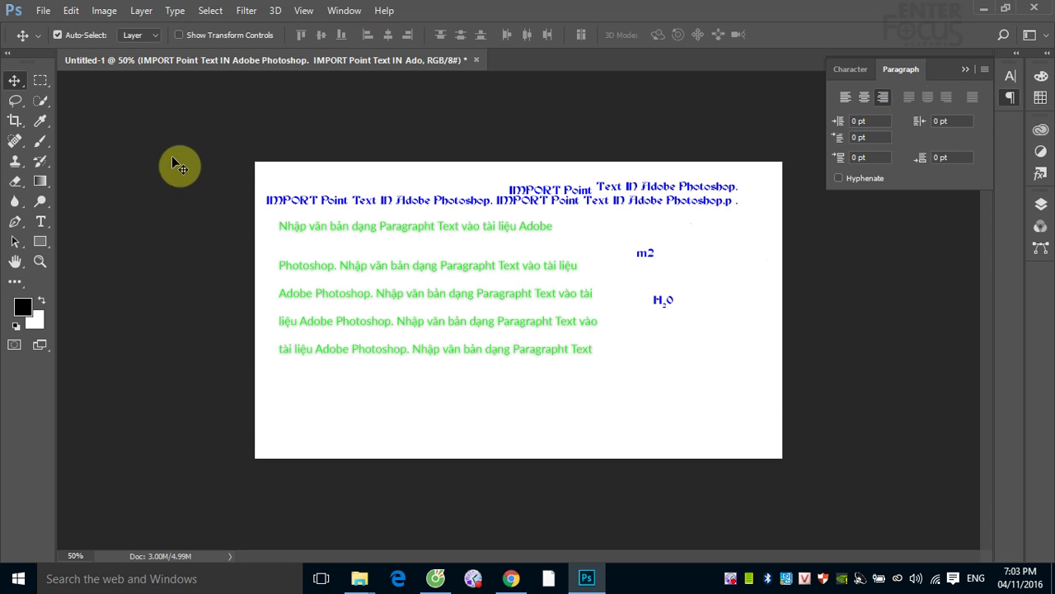
pyautogui.click(848, 99)
pyautogui.moveTo(779, 189); pyautogui.dragTo(325, 189)
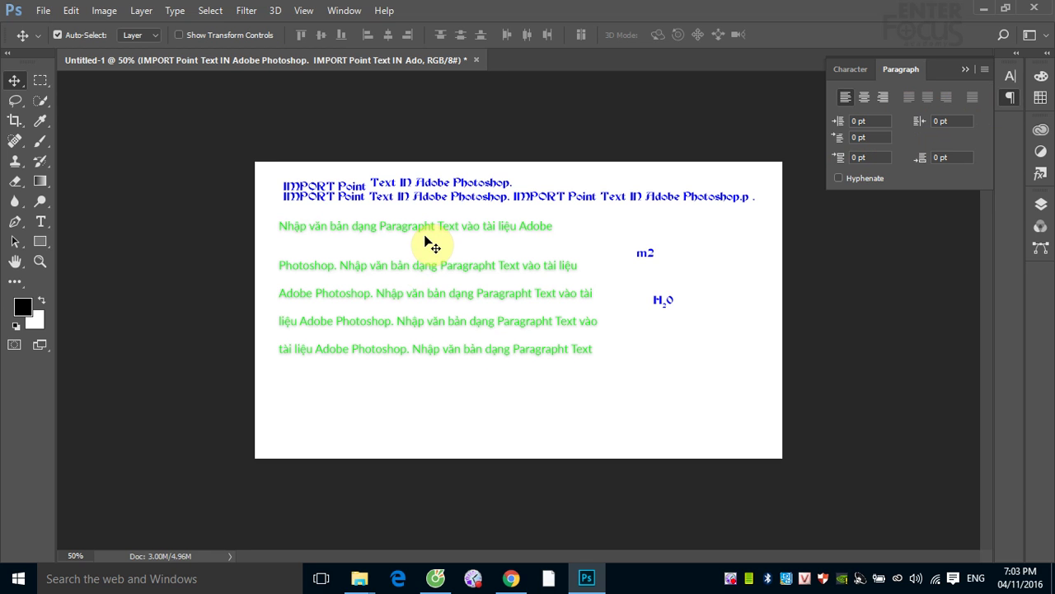
# - Resize the green paragraph's text box taller and narrower so its lines rewrap
pyautogui.click(41, 221)
pyautogui.click(426, 271)
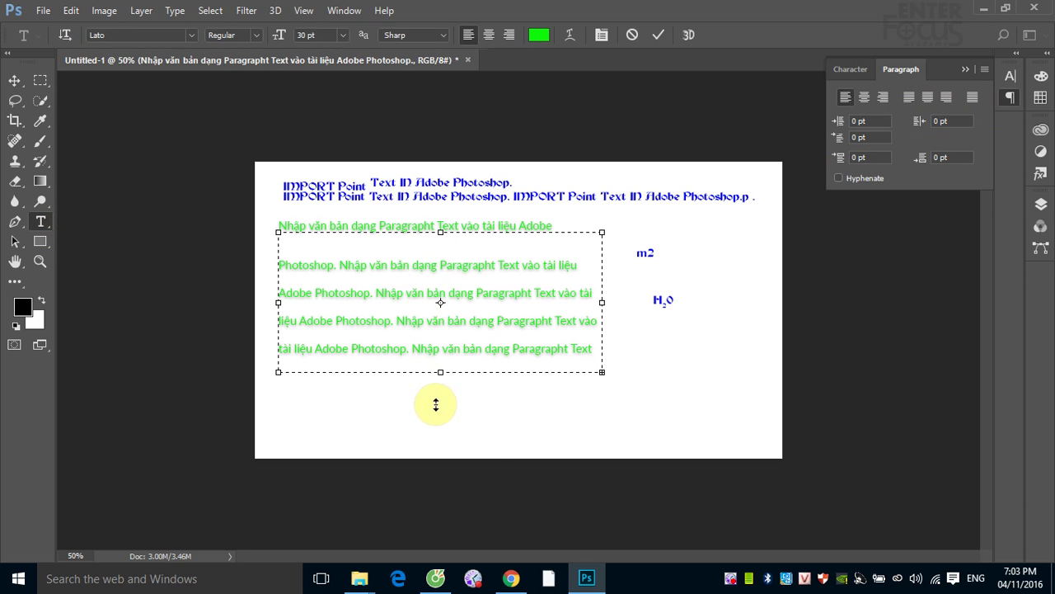
pyautogui.moveTo(440, 373); pyautogui.dragTo(437, 470)
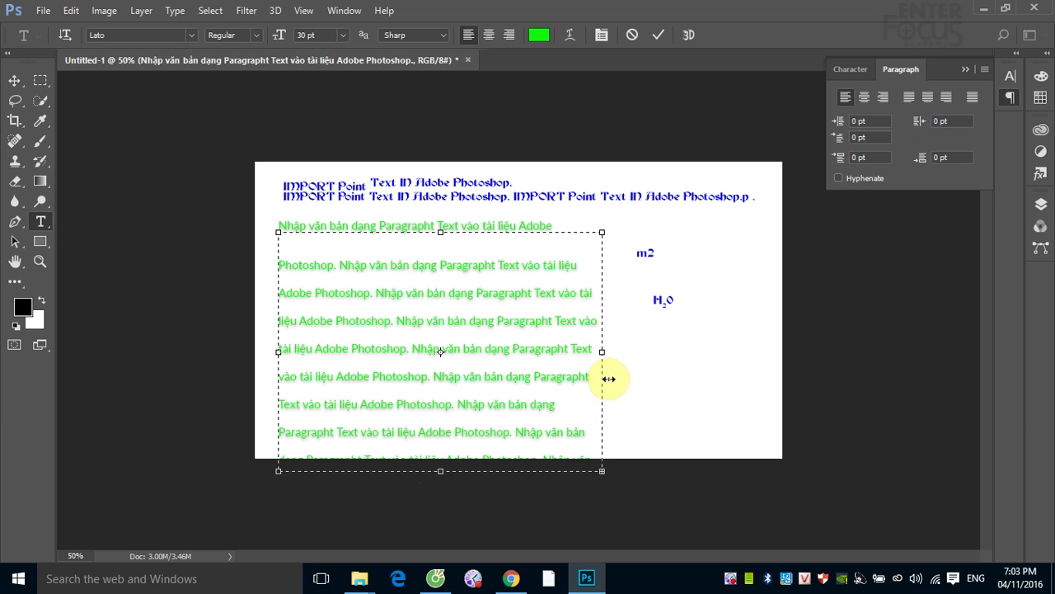
pyautogui.moveTo(606, 353); pyautogui.dragTo(747, 352)
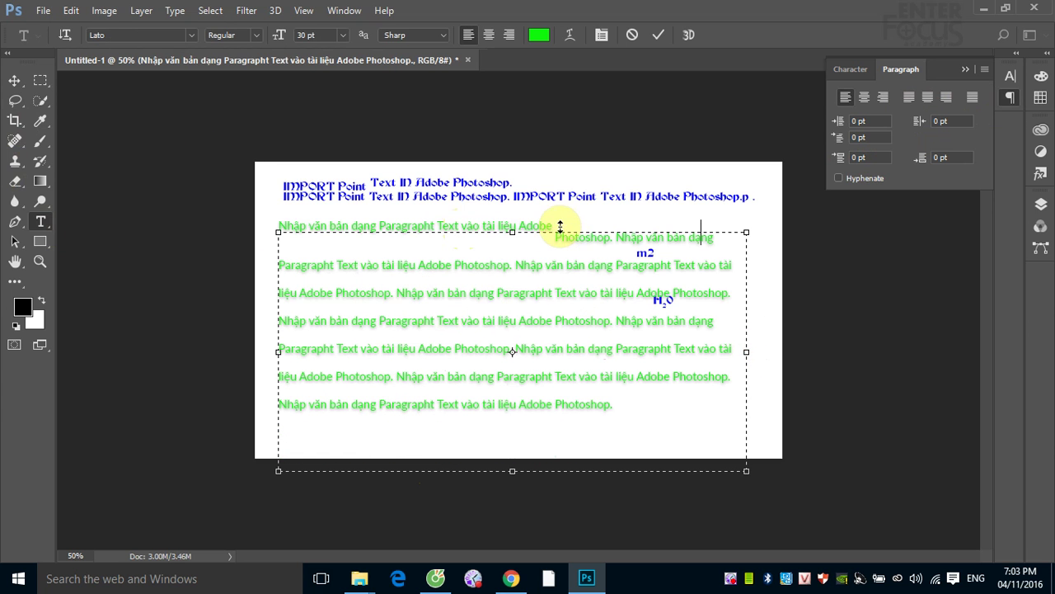
pyautogui.moveTo(556, 227); pyautogui.dragTo(415, 235)
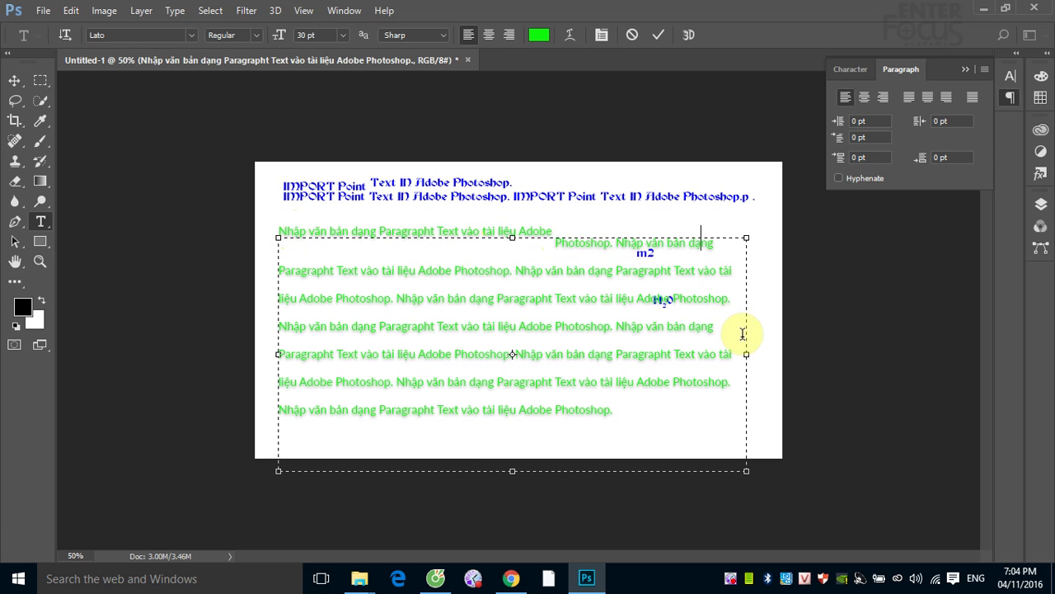
pyautogui.moveTo(745, 353); pyautogui.dragTo(555, 353)
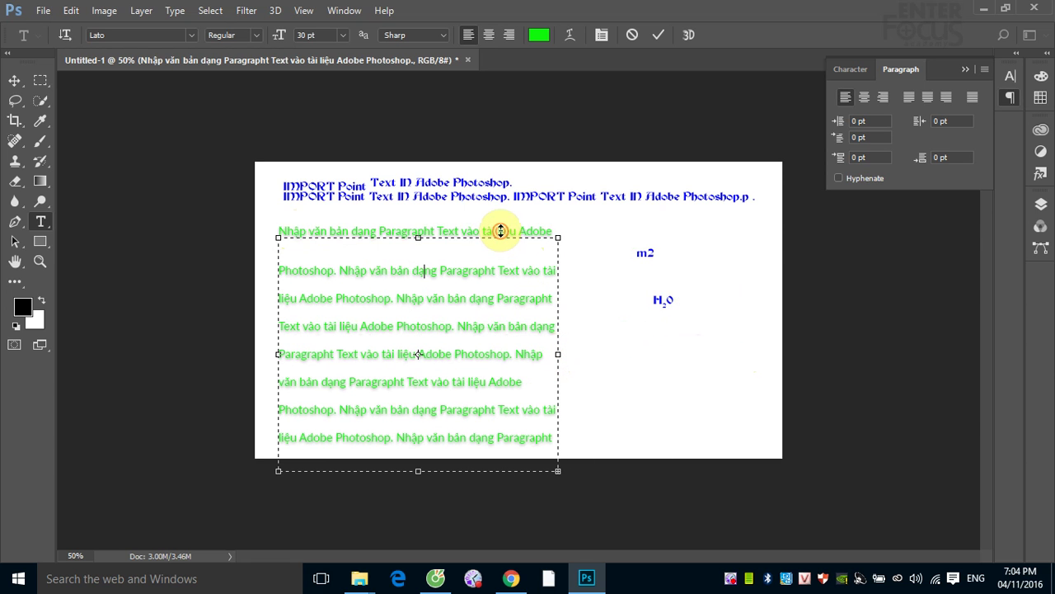
pyautogui.click(282, 230)
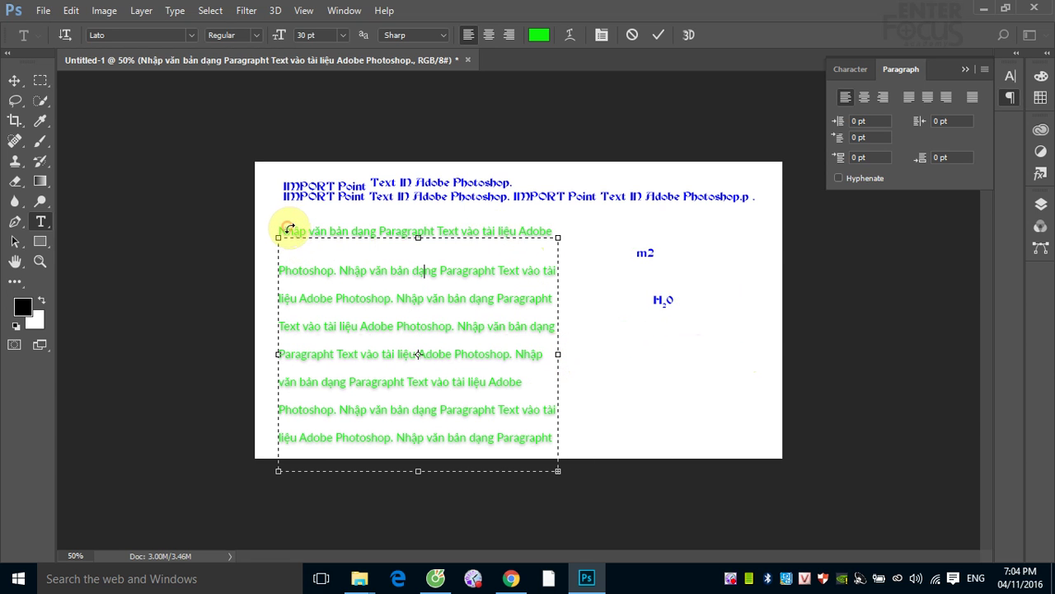
# - Set the whole green paragraph's baseline shift to 0 pt and commit the edit
pyautogui.hotkey('ctrl', 'a')
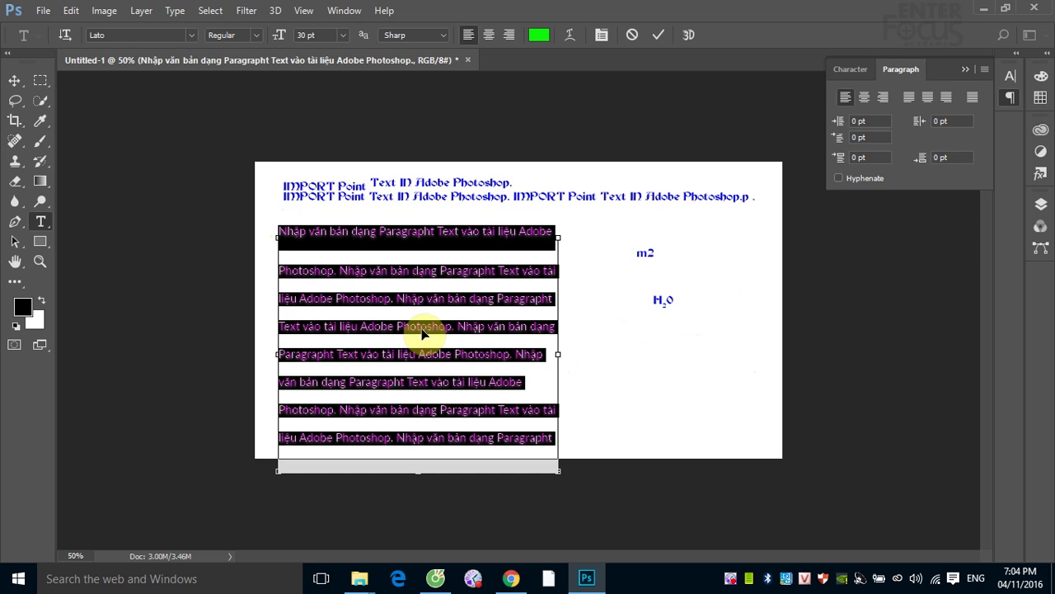
pyautogui.click(843, 70)
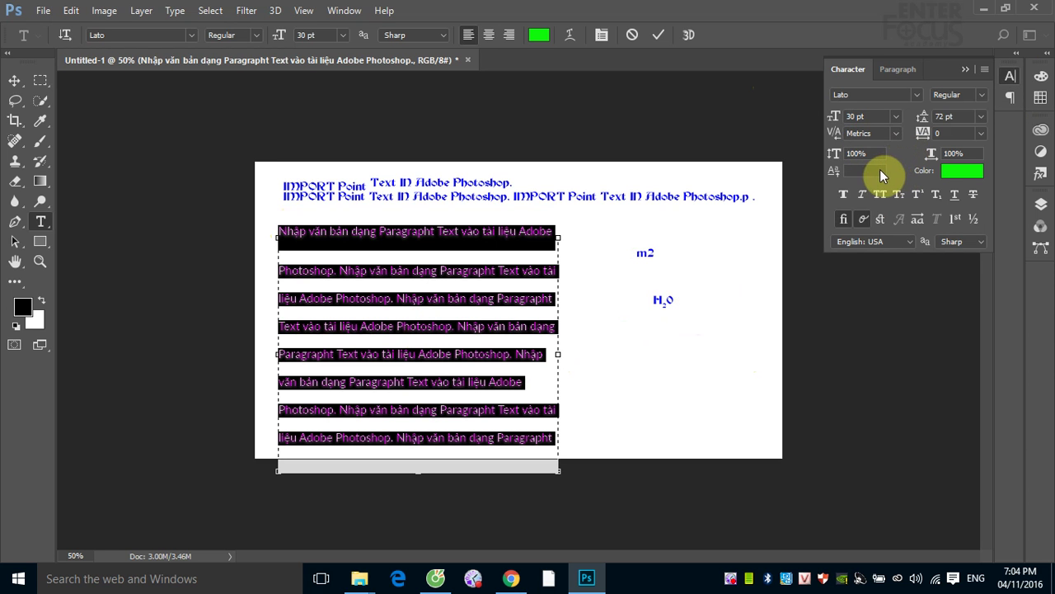
pyautogui.click(880, 169)
pyautogui.write('0')
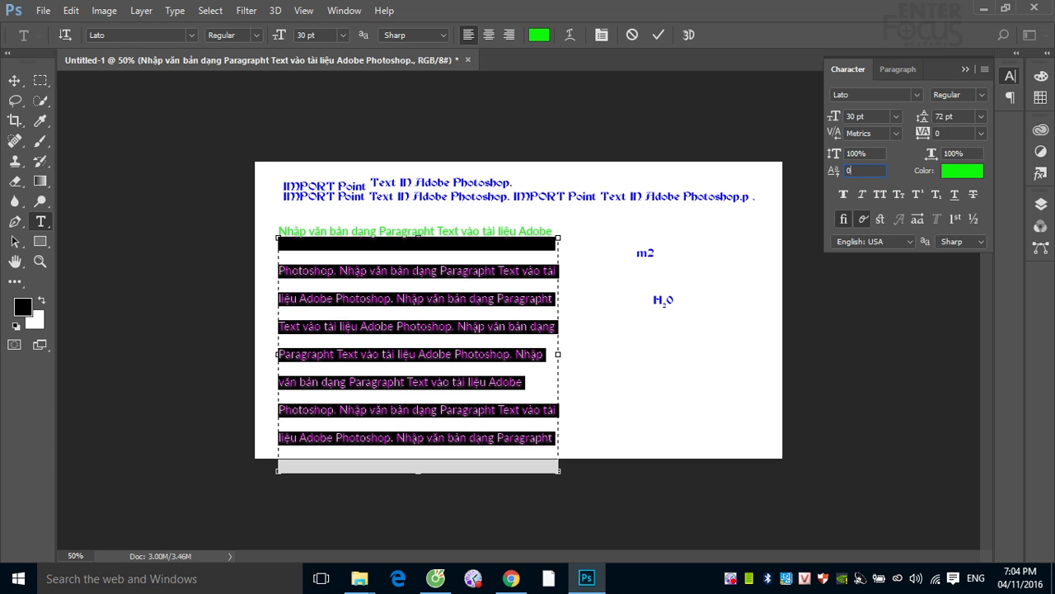
pyautogui.press('Return')
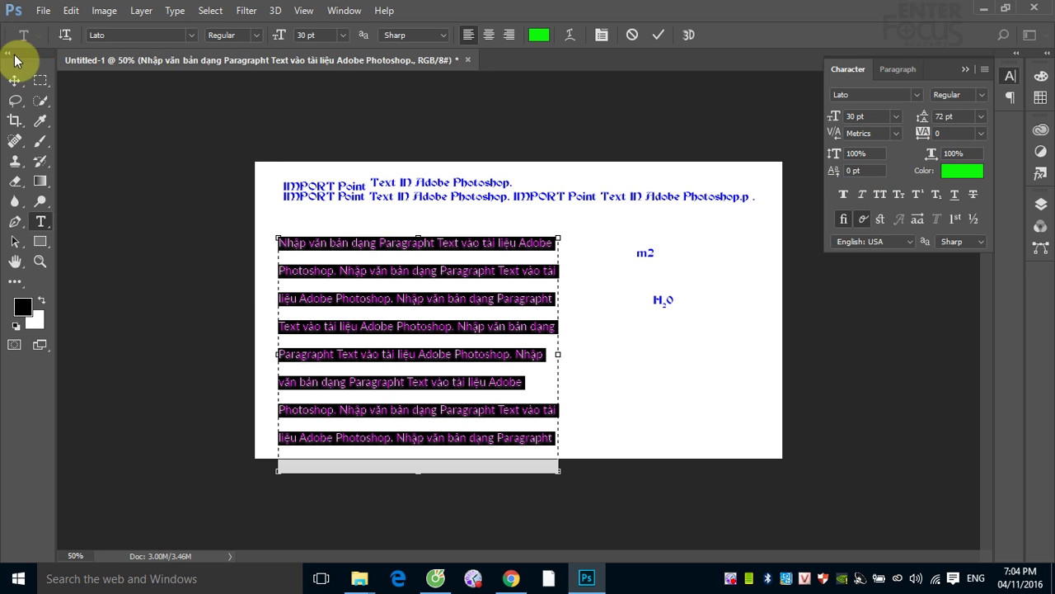
pyautogui.click(14, 80)
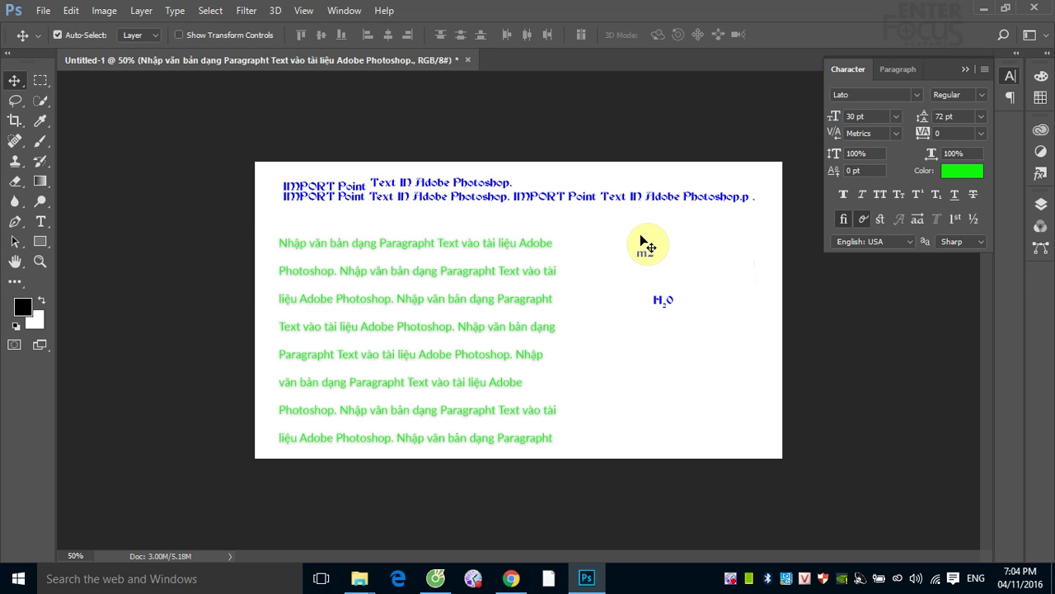
# - Set the whole IMPORT Point heading's baseline shift to 0 pt and commit the edit
pyautogui.click(43, 223)
pyautogui.click(355, 189)
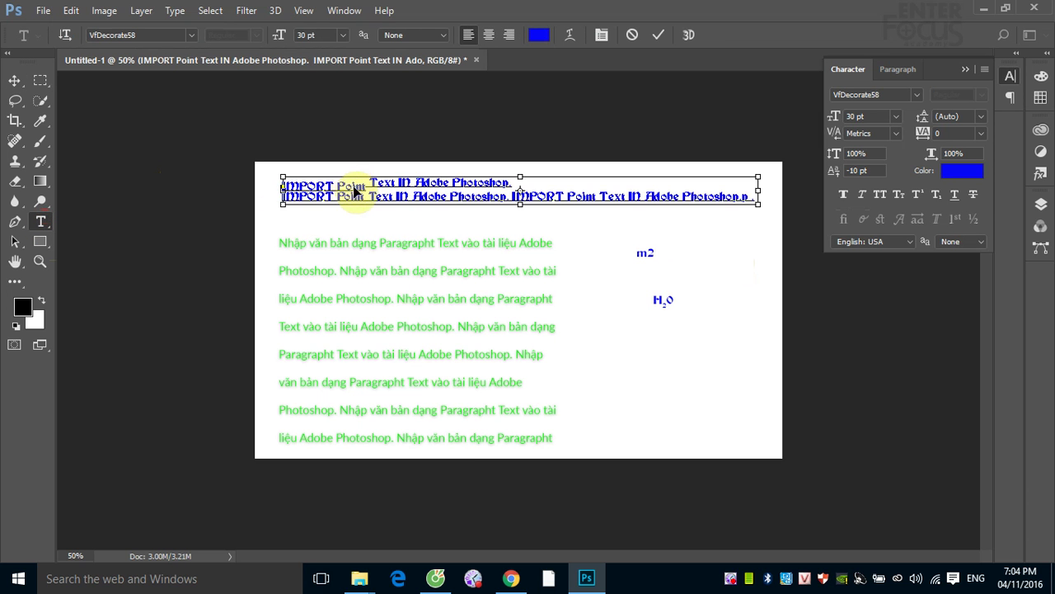
pyautogui.hotkey('ctrl', 'a')
pyautogui.click(857, 170)
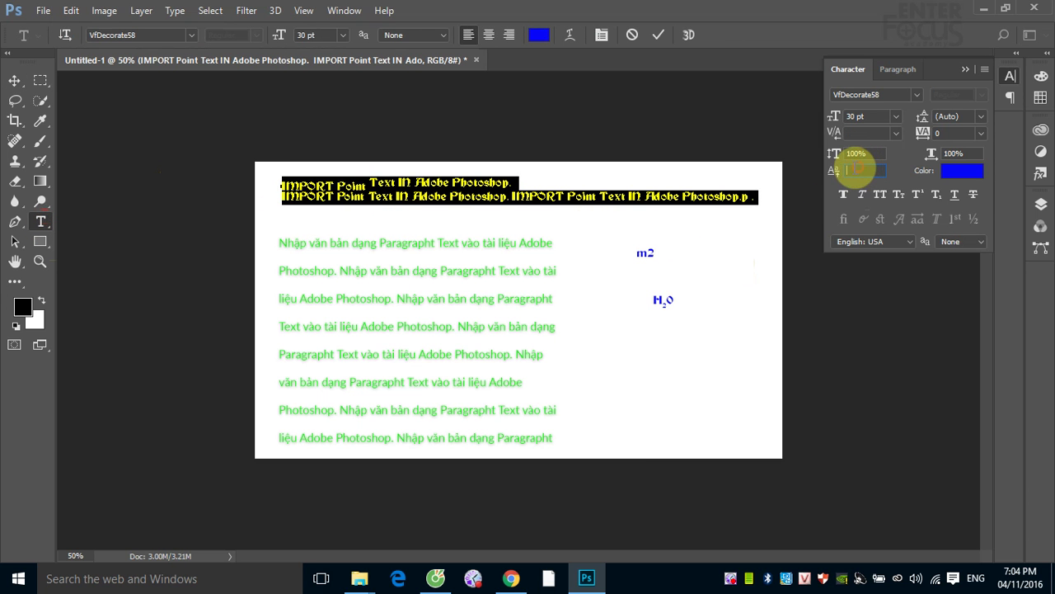
pyautogui.write('0')
pyautogui.press('Return')
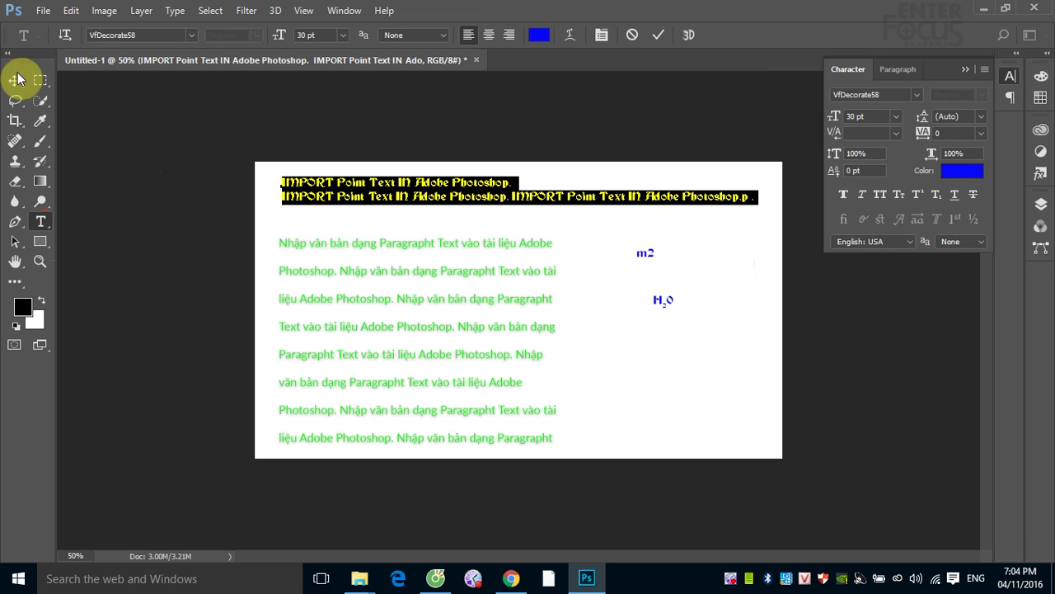
pyautogui.click(17, 79)
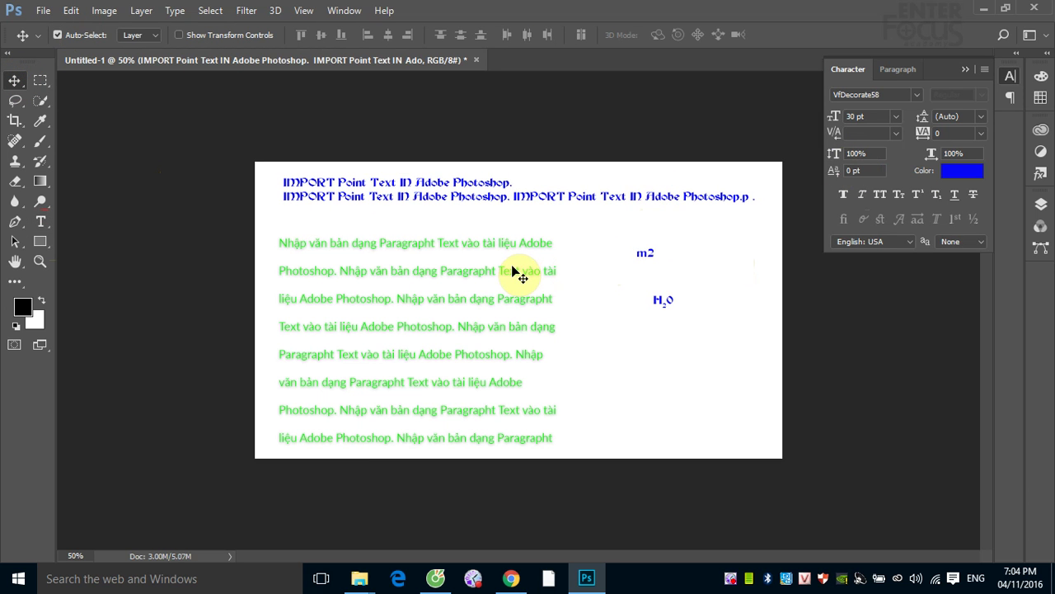
# - Stretch the blue heading much larger with Free Transform, then undo it back to 30 pt
pyautogui.hotkey('ctrl', 't')
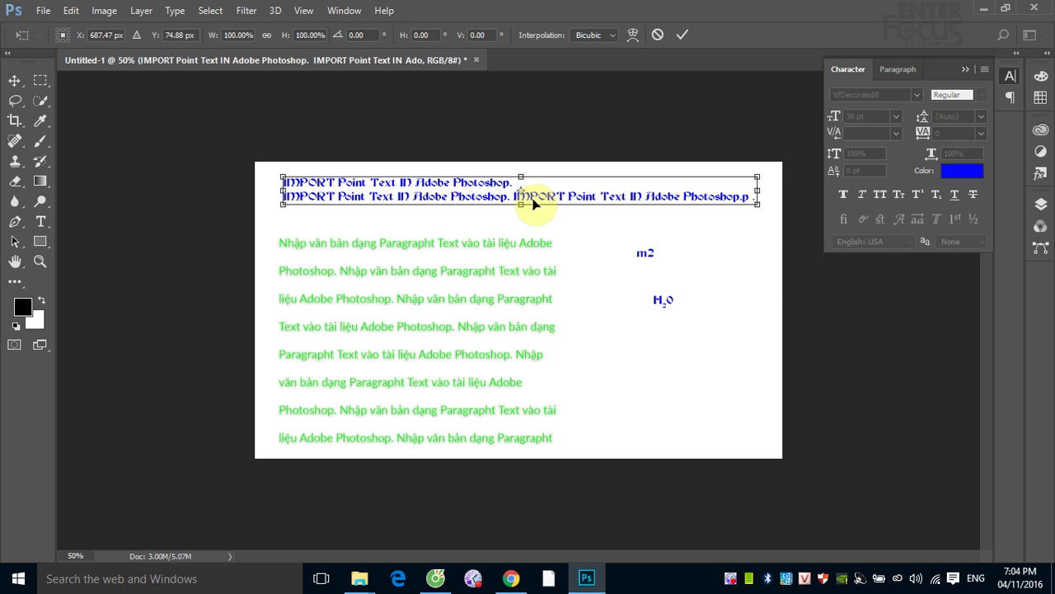
pyautogui.moveTo(759, 209); pyautogui.dragTo(783, 327)
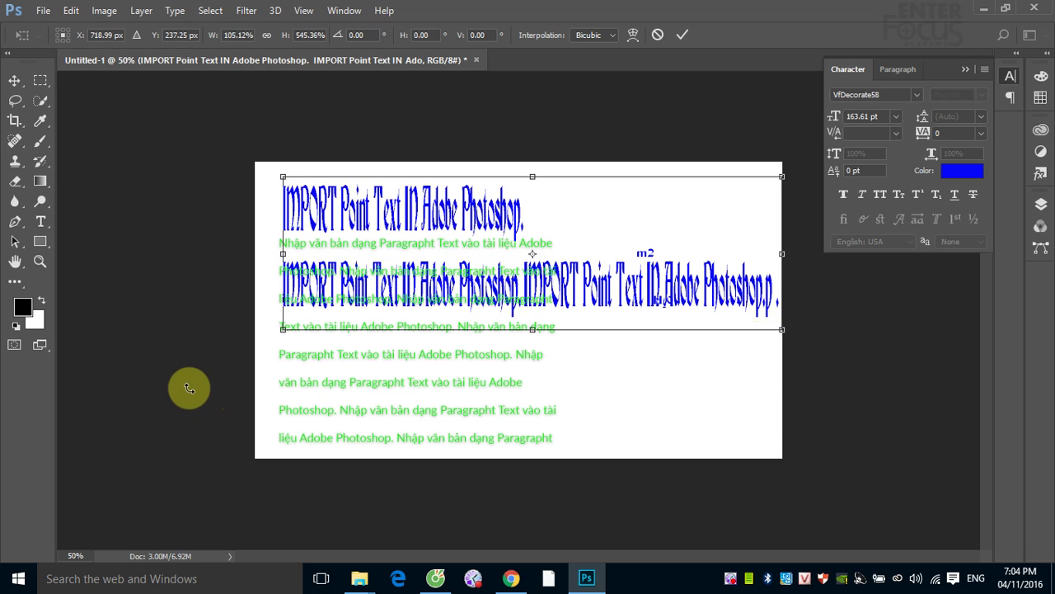
pyautogui.press('Return')
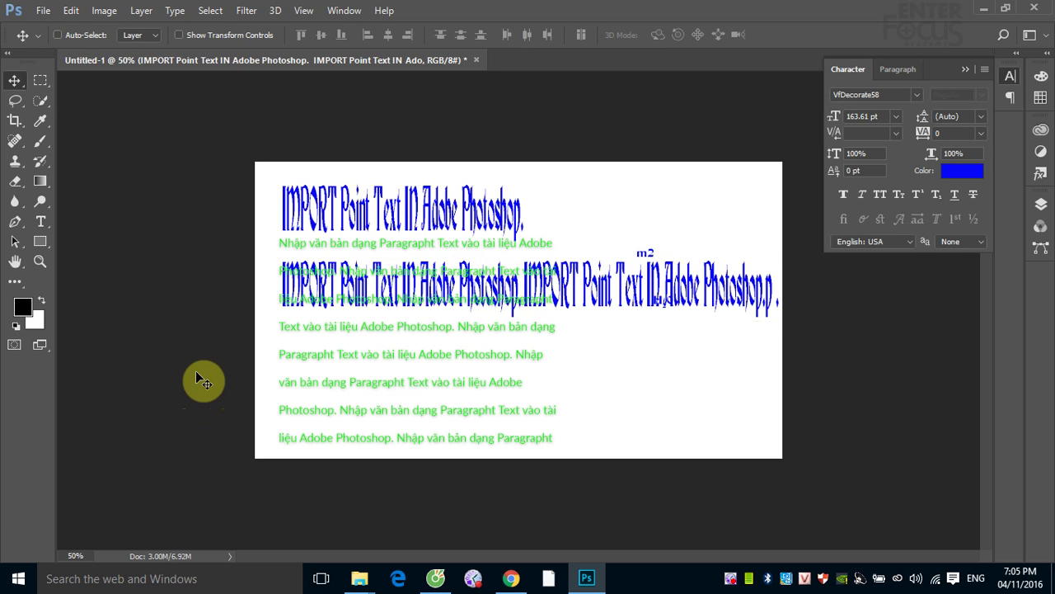
pyautogui.hotkey('ctrl', 'z')
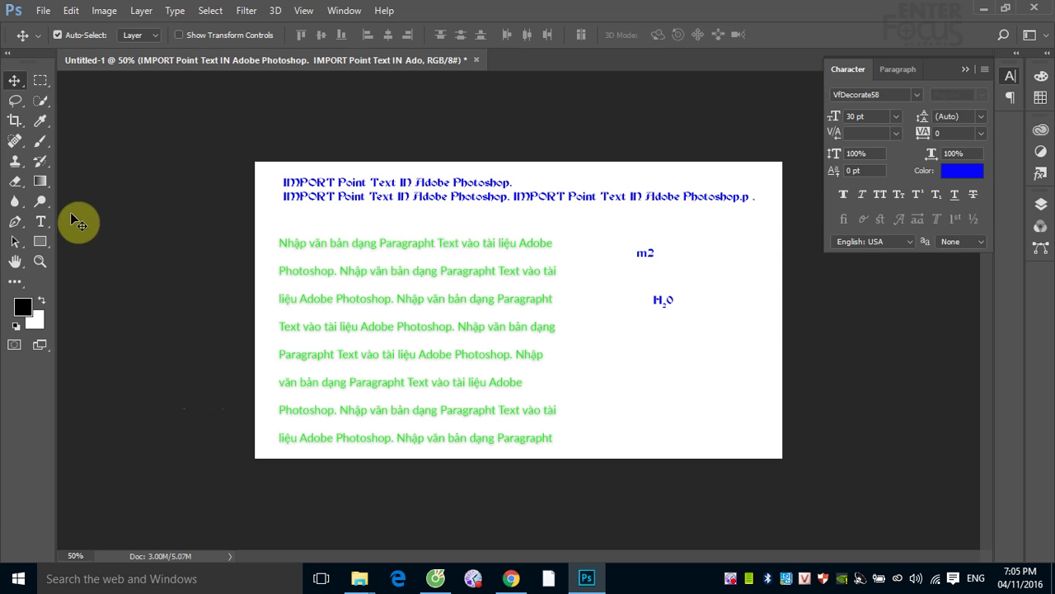
# - Drag the green paragraph's text box edge until each line holds exactly one sentence
pyautogui.click(40, 221)
pyautogui.click(361, 243)
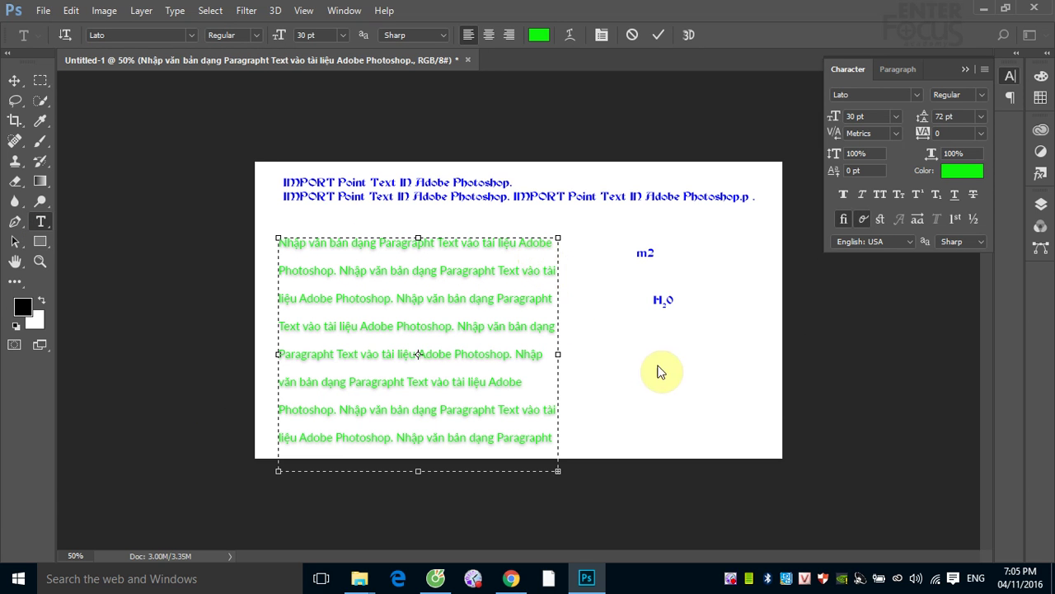
pyautogui.moveTo(659, 355)
pyautogui.mouseDown()
pyautogui.moveTo(785, 361)
pyautogui.moveTo(596, 354)
pyautogui.mouseUp()
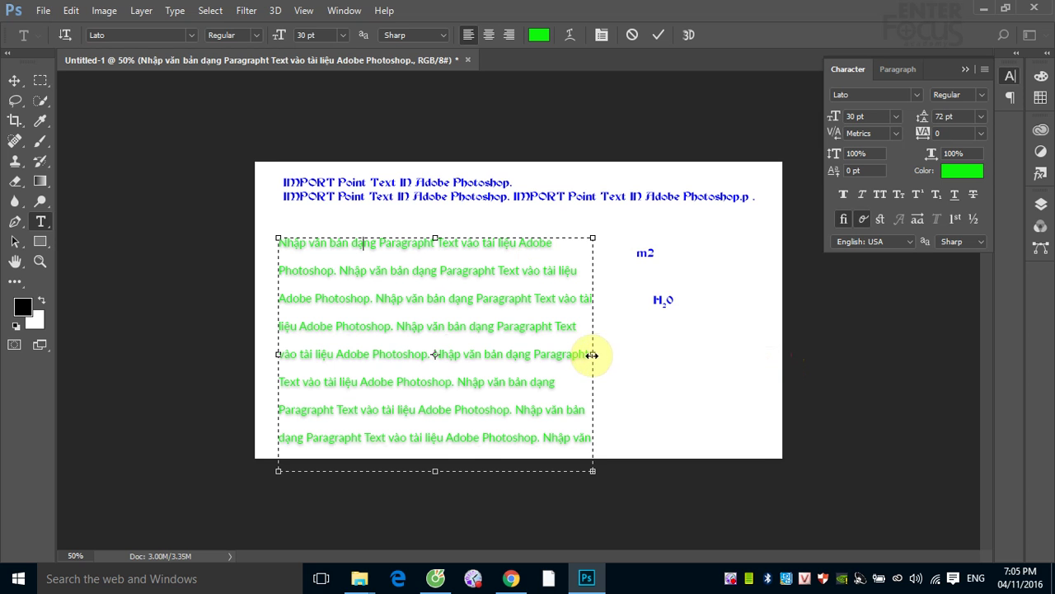
pyautogui.moveTo(595, 354); pyautogui.dragTo(762, 353)
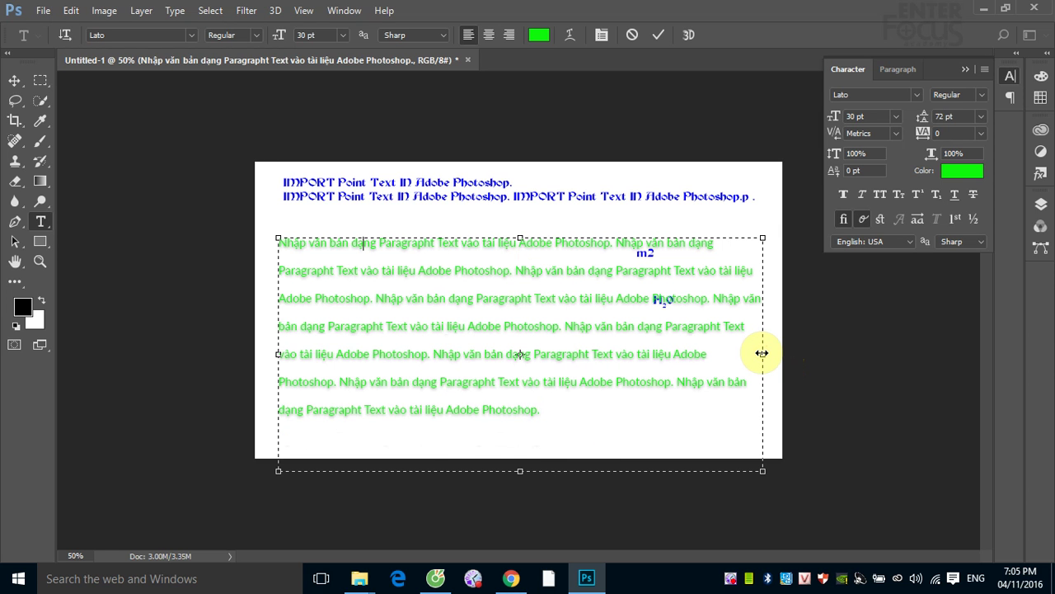
pyautogui.moveTo(761, 352); pyautogui.dragTo(628, 360)
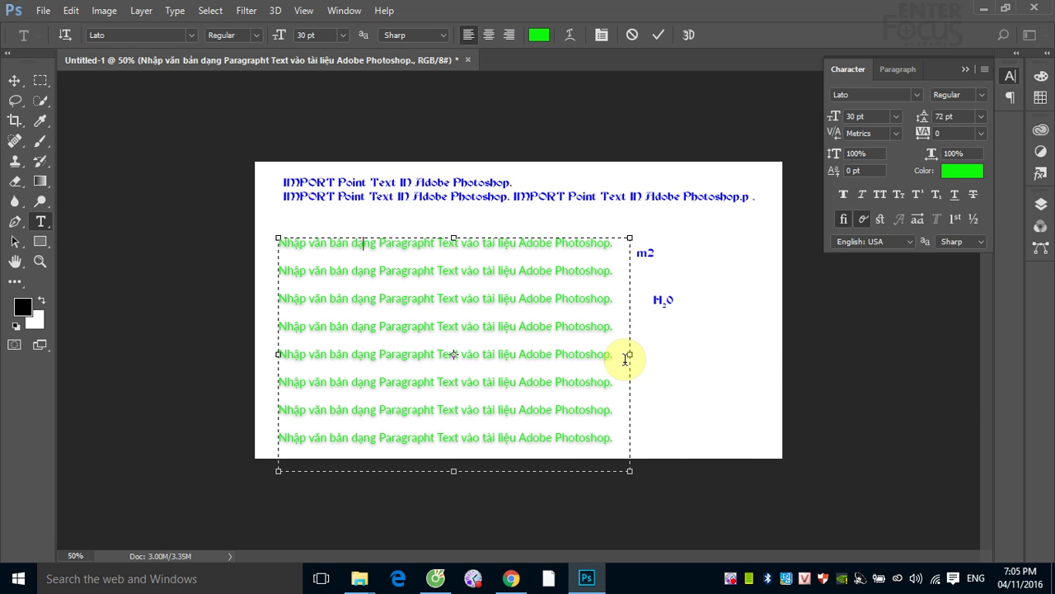
pyautogui.click(14, 80)
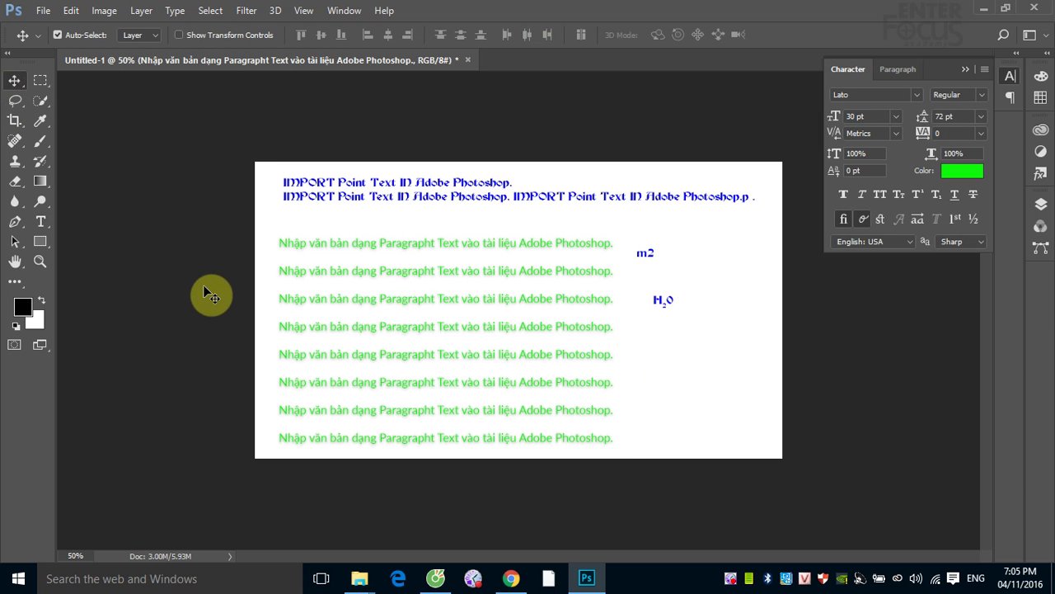
# - Test stretching the paragraph vertically with Free Transform, then undo it back to 30 pt
pyautogui.hotkey('ctrl', 't')
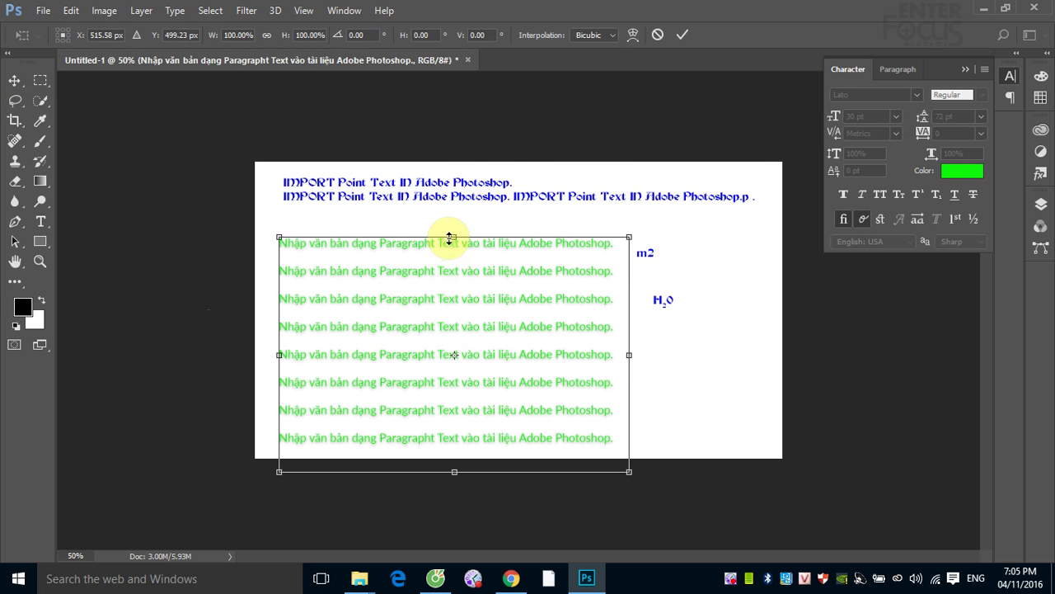
pyautogui.moveTo(454, 235); pyautogui.dragTo(437, 338)
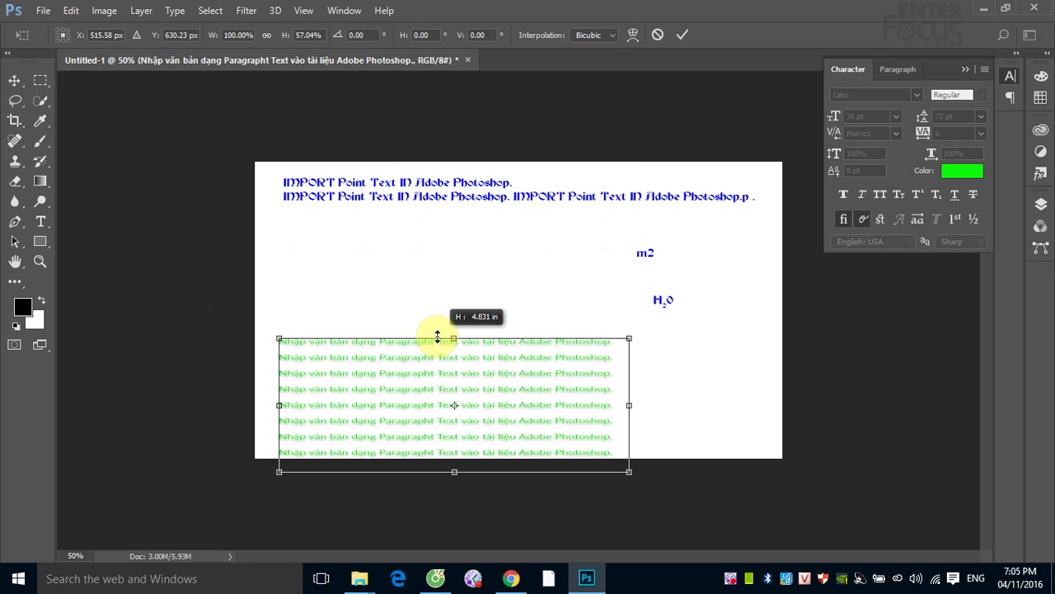
pyautogui.moveTo(437, 336); pyautogui.dragTo(437, 247)
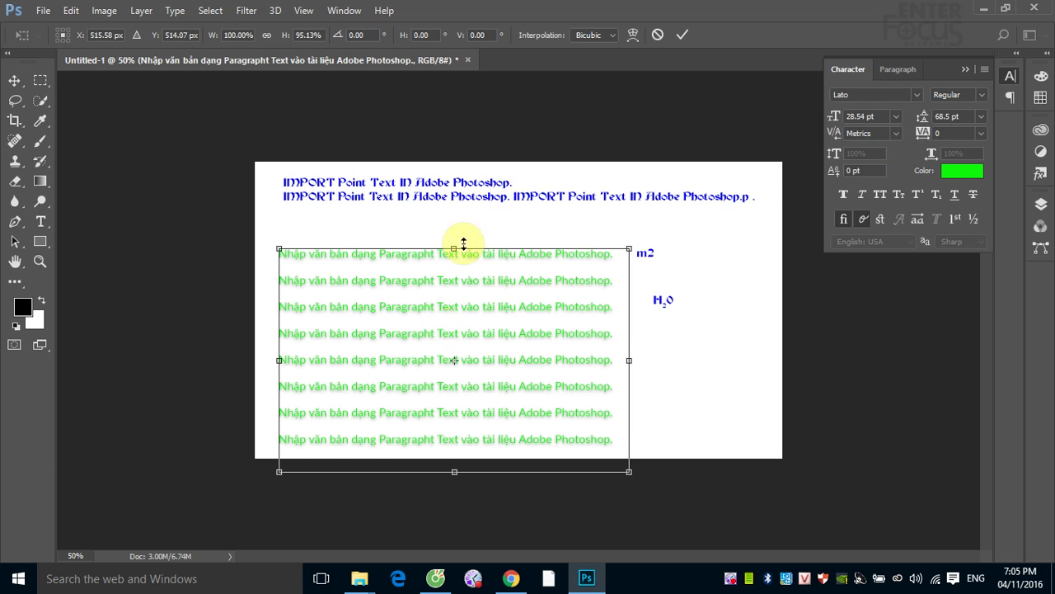
pyautogui.moveTo(455, 248); pyautogui.dragTo(454, 178)
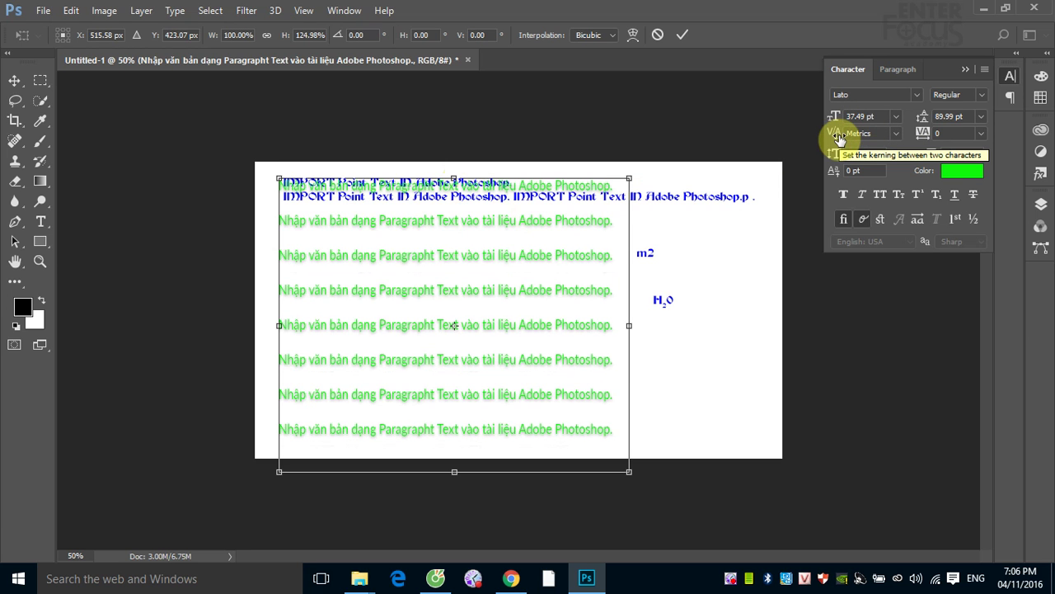
pyautogui.press('Return')
pyautogui.hotkey('ctrl', 'z')
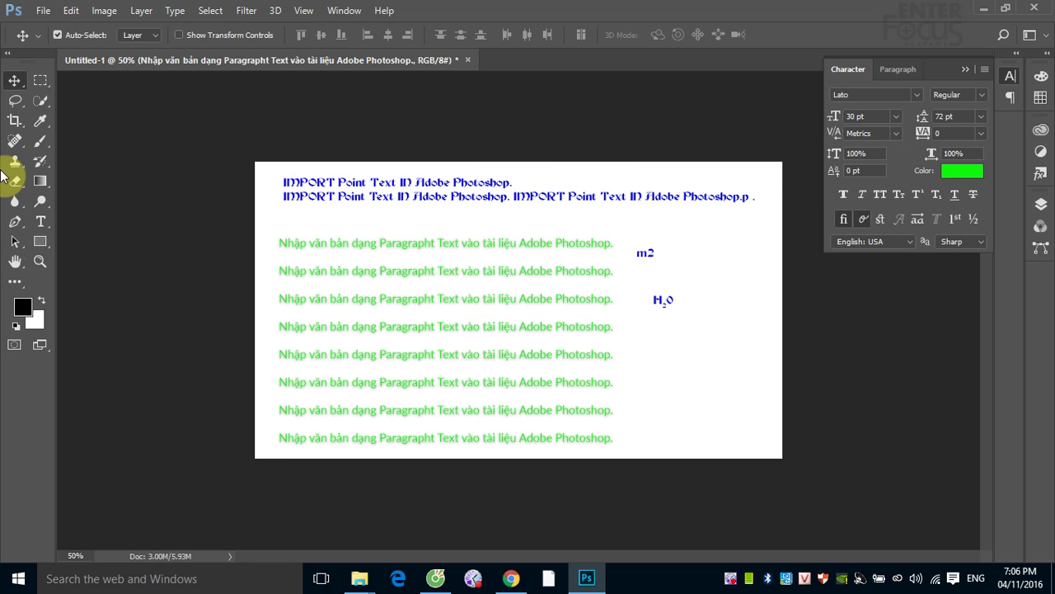
# - Center-align the green paragraph in the Paragraph panel after briefly trying right alignment
pyautogui.click(901, 71)
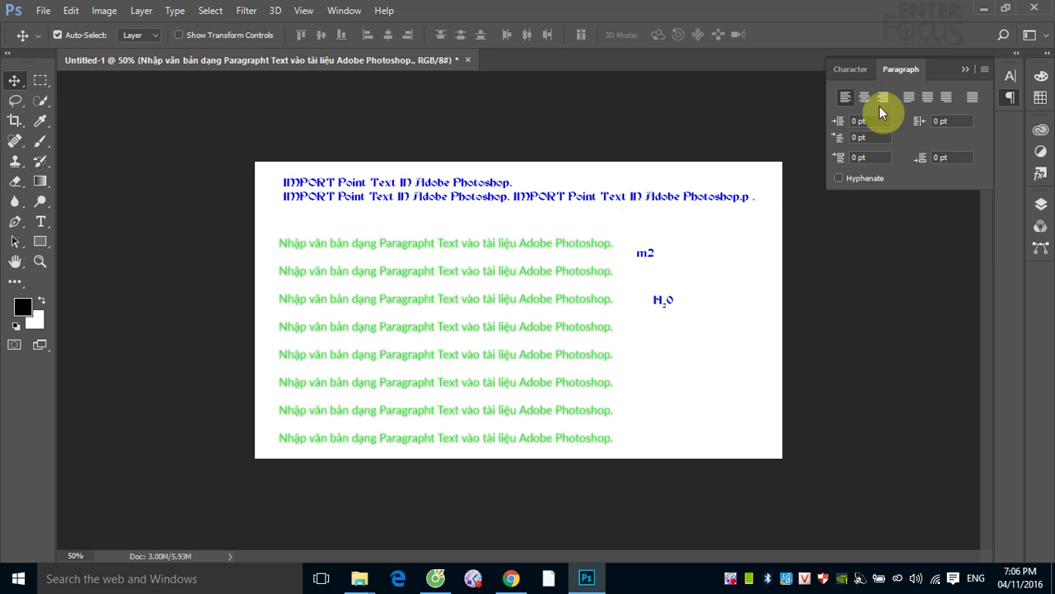
pyautogui.click(885, 98)
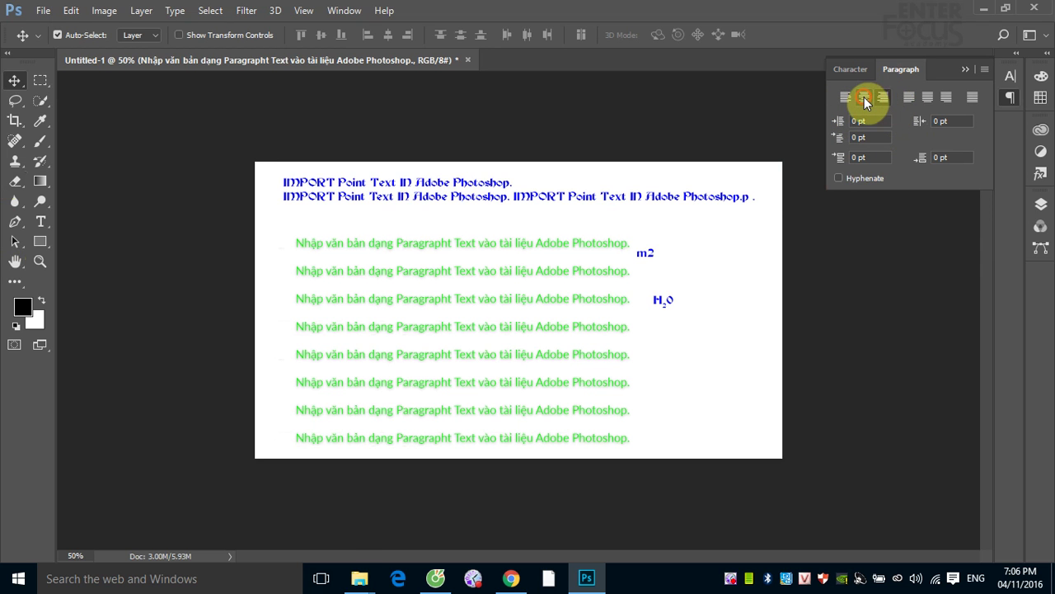
pyautogui.click(864, 97)
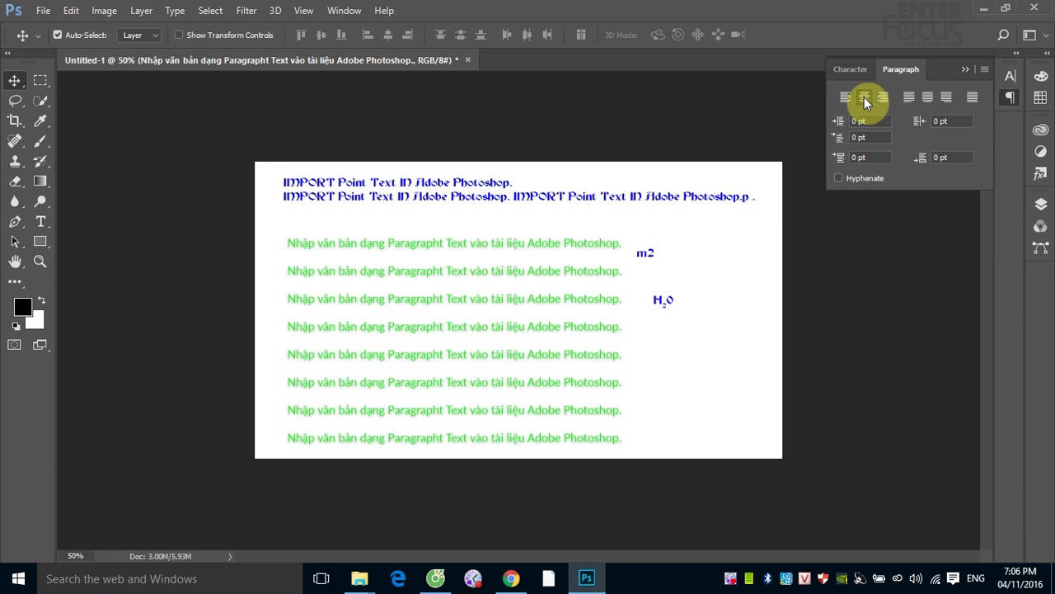
# - Widen the paragraph's text box slightly so the sentences rewrap
pyautogui.click(40, 221)
pyautogui.click(554, 355)
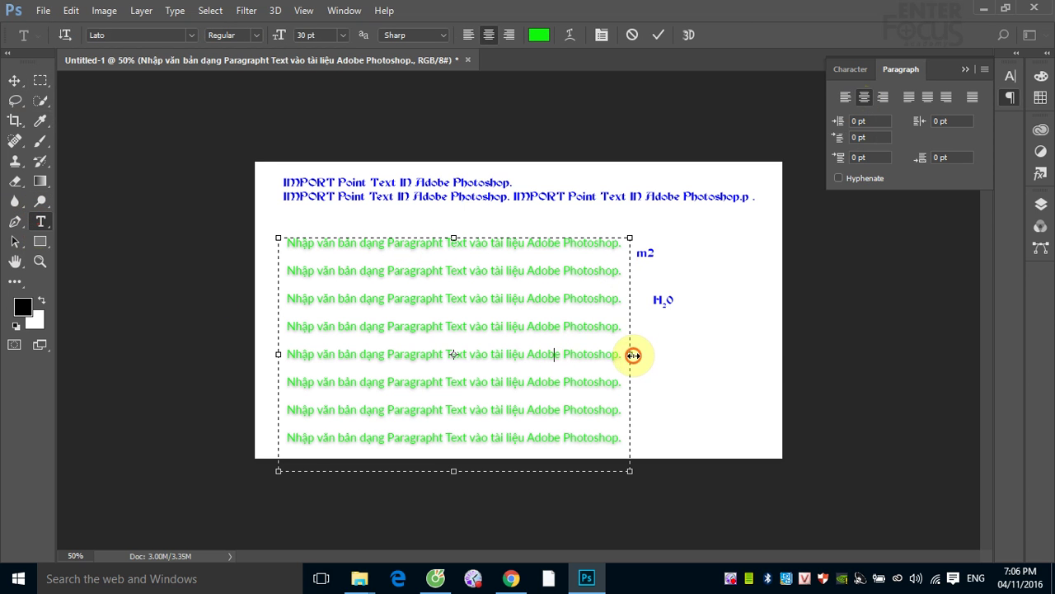
pyautogui.moveTo(653, 354); pyautogui.dragTo(653, 354)
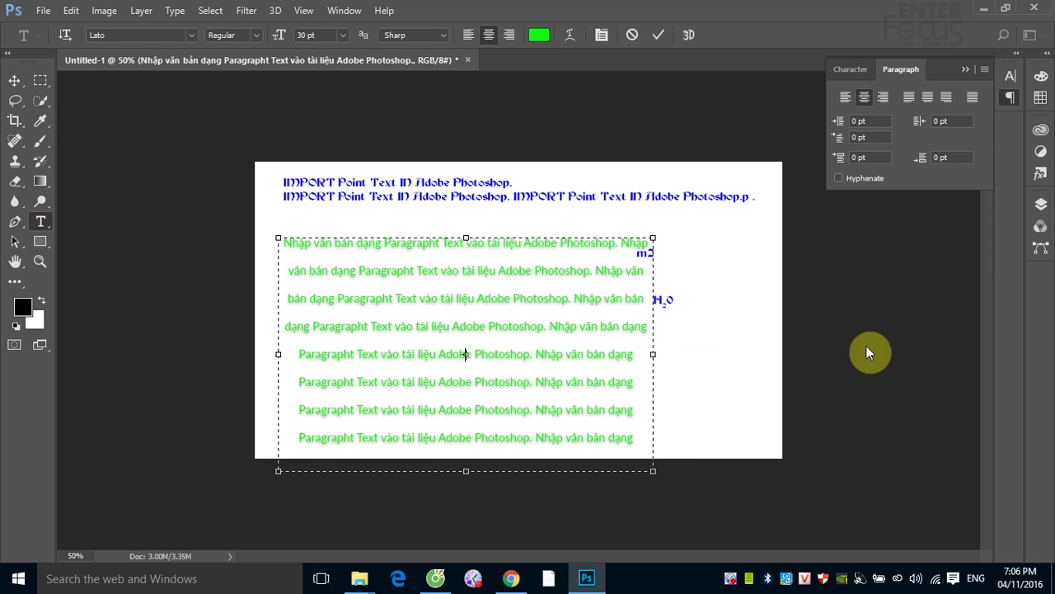
# - Select the H2O layer and move the label toward the top right
pyautogui.click(25, 81)
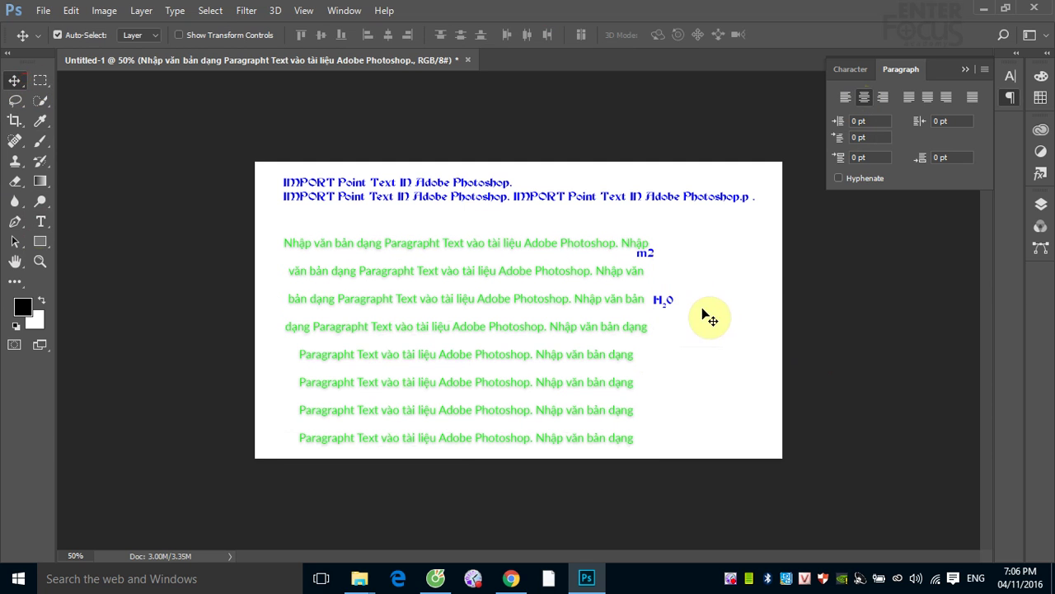
pyautogui.rightClick(671, 304)
pyautogui.click(693, 314)
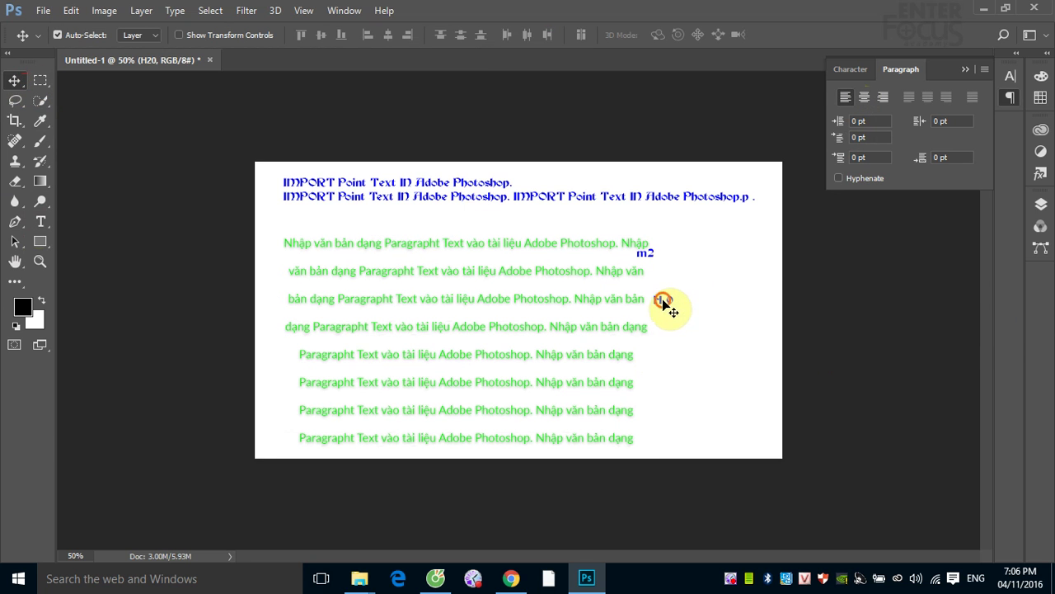
pyautogui.moveTo(665, 299); pyautogui.dragTo(753, 220)
# - Select the m2 layer and move the label up beside H₂O
pyautogui.rightClick(651, 259)
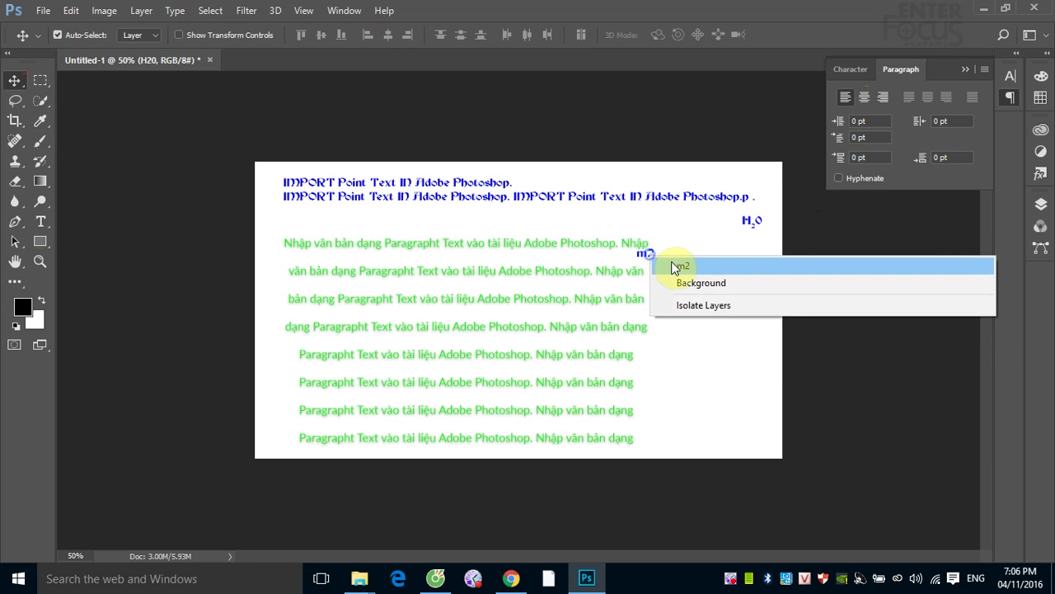
pyautogui.click(676, 267)
pyautogui.moveTo(664, 268); pyautogui.dragTo(723, 227)
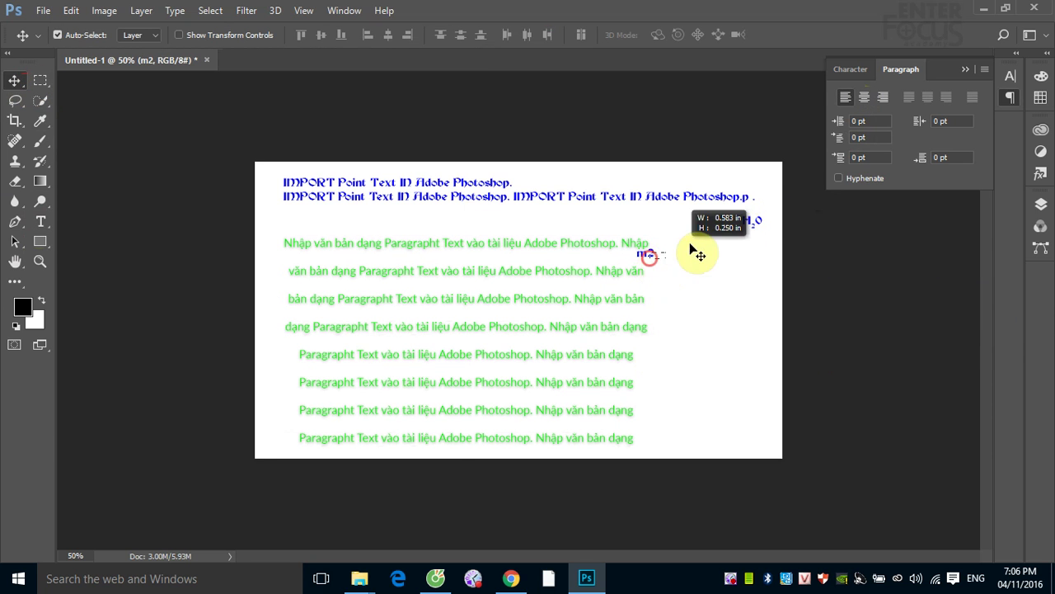
pyautogui.rightClick(651, 261)
pyautogui.click(677, 265)
pyautogui.moveTo(648, 258)
pyautogui.mouseDown()
pyautogui.moveTo(706, 228)
pyautogui.moveTo(660, 266)
pyautogui.mouseUp()
pyautogui.rightClick(660, 264)
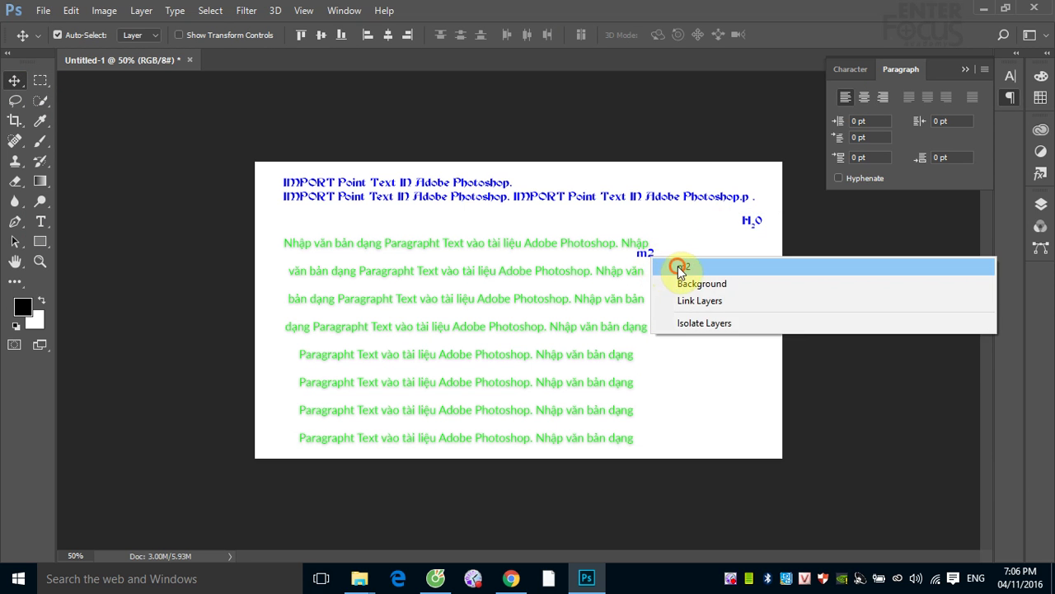
pyautogui.click(672, 269)
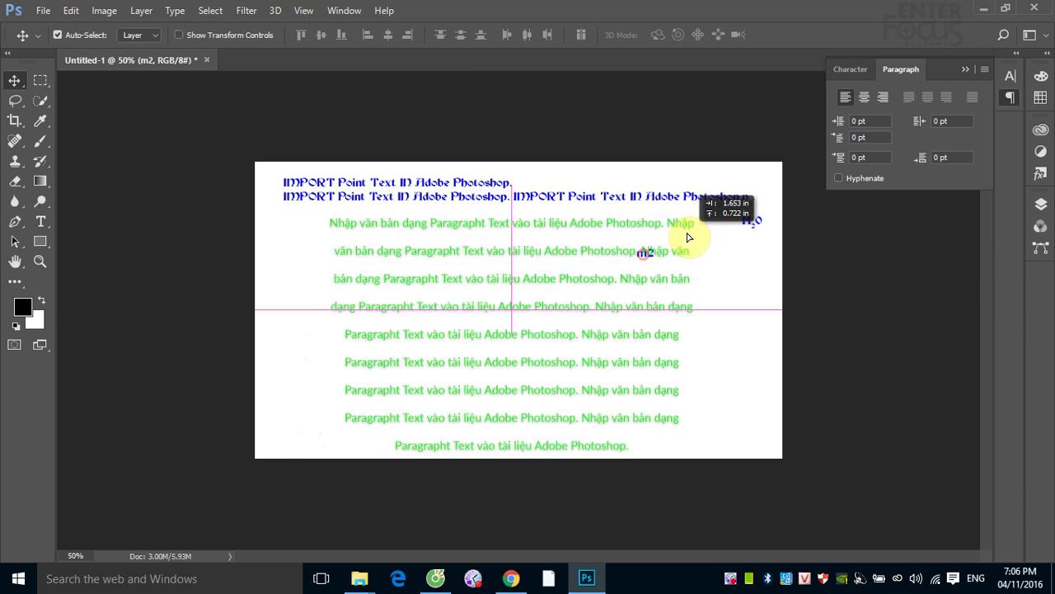
pyautogui.moveTo(646, 258); pyautogui.dragTo(554, 282)
pyautogui.rightClick(647, 260)
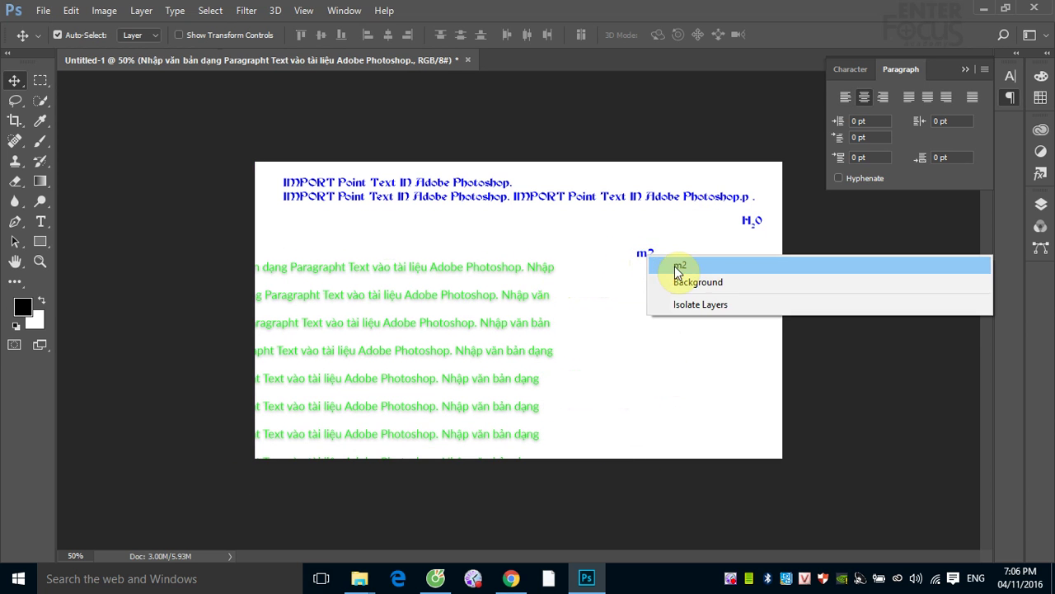
pyautogui.click(672, 267)
pyautogui.moveTo(645, 256); pyautogui.dragTo(721, 222)
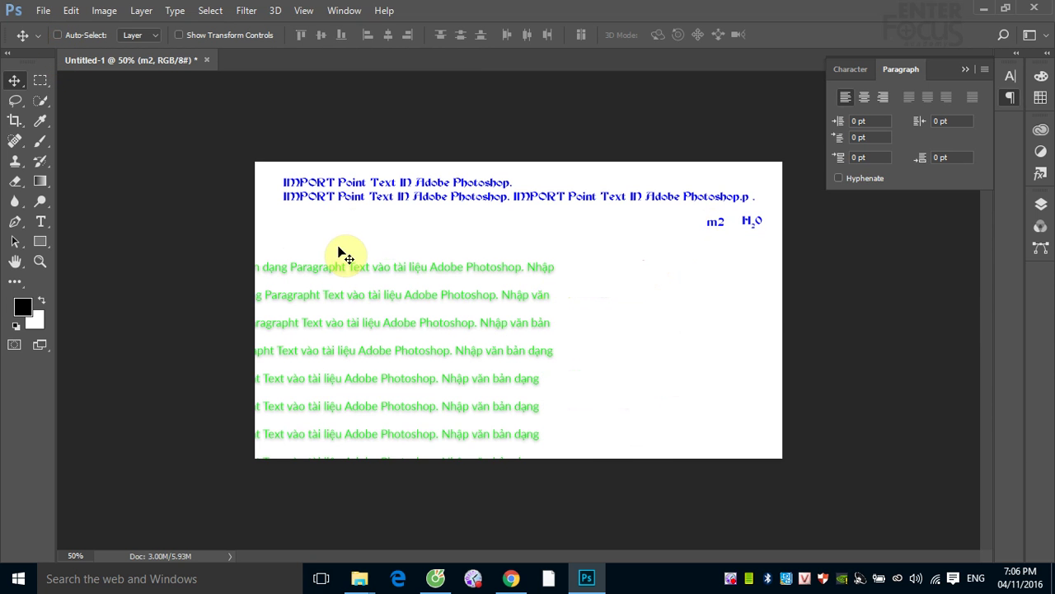
# - Select the green paragraph layer and move it back below the blue heading
pyautogui.rightClick(356, 273)
pyautogui.click(394, 279)
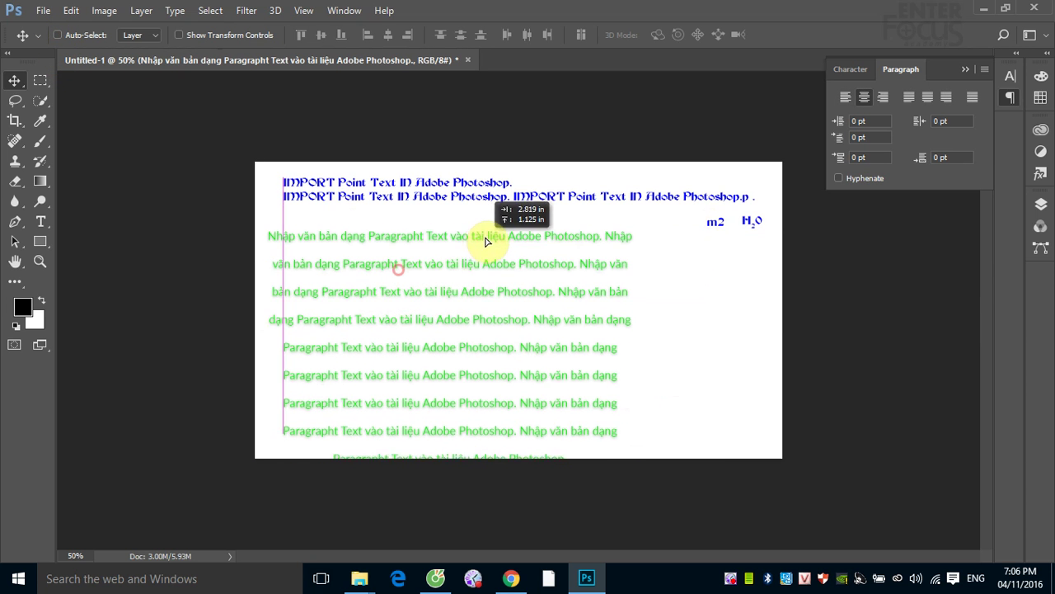
pyautogui.moveTo(394, 279); pyautogui.dragTo(491, 233)
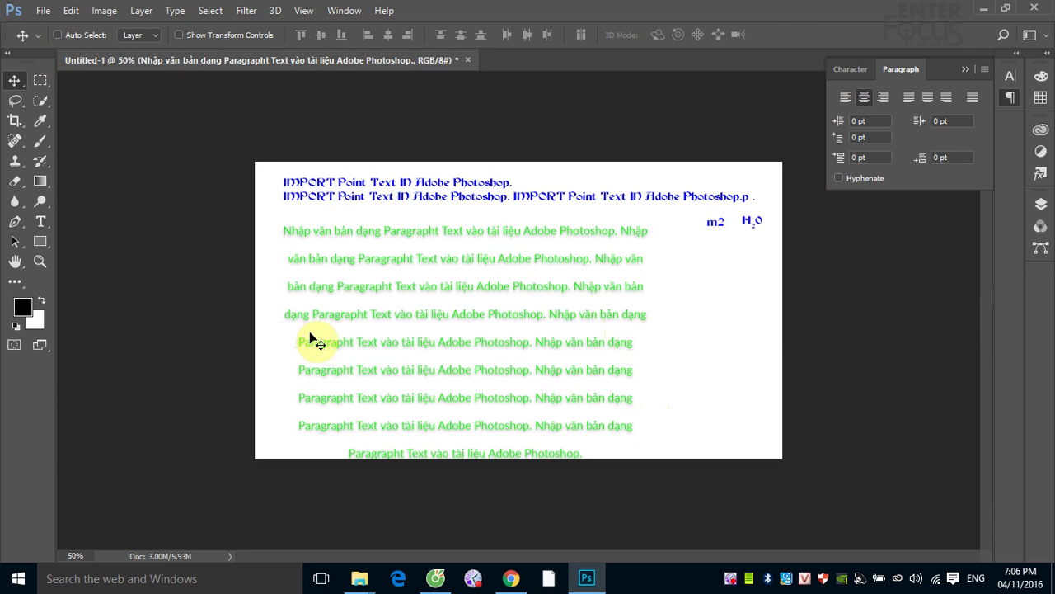
# - Try left, justify-last-centered, -right and justify-all options, settling on Justify Last Left
pyautogui.click(849, 99)
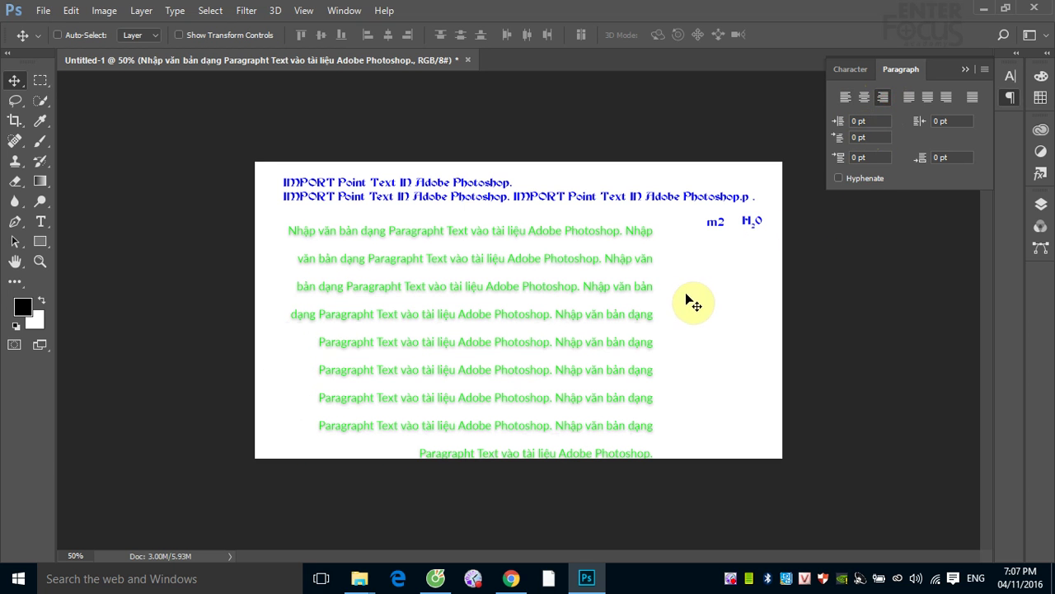
pyautogui.click(906, 100)
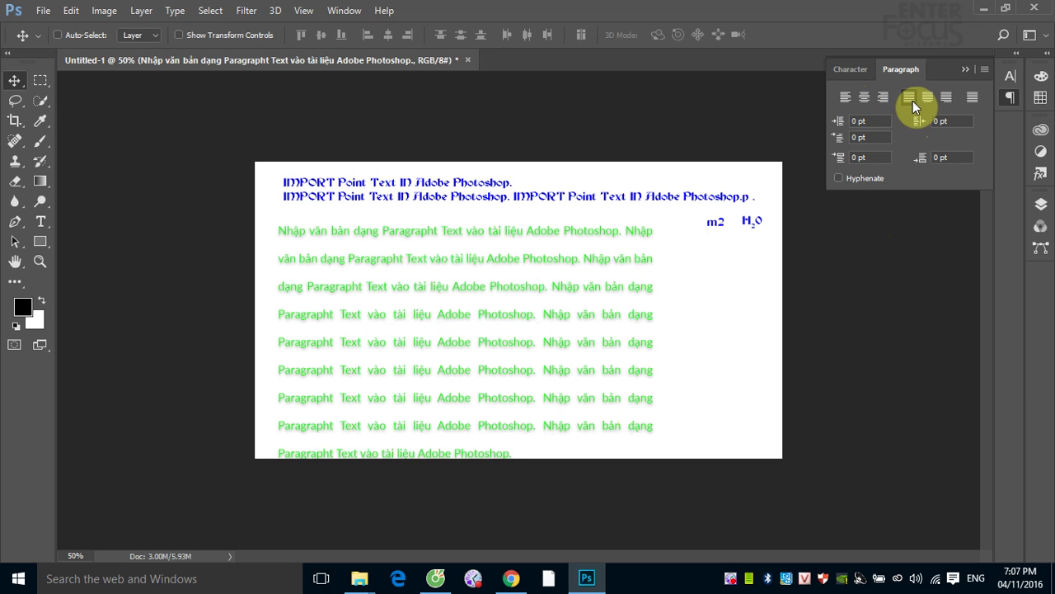
pyautogui.click(910, 104)
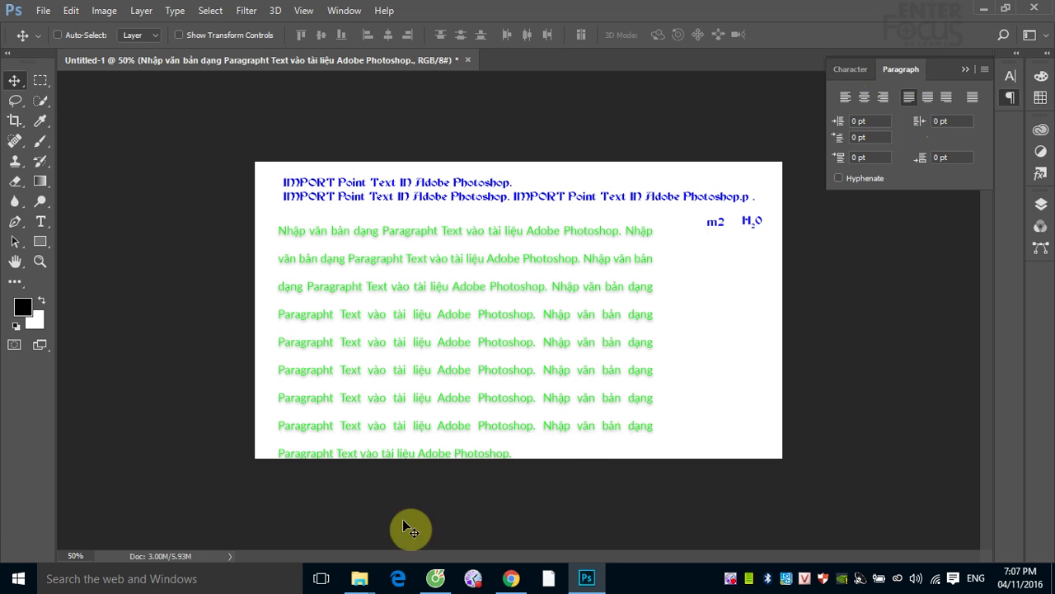
pyautogui.click(928, 98)
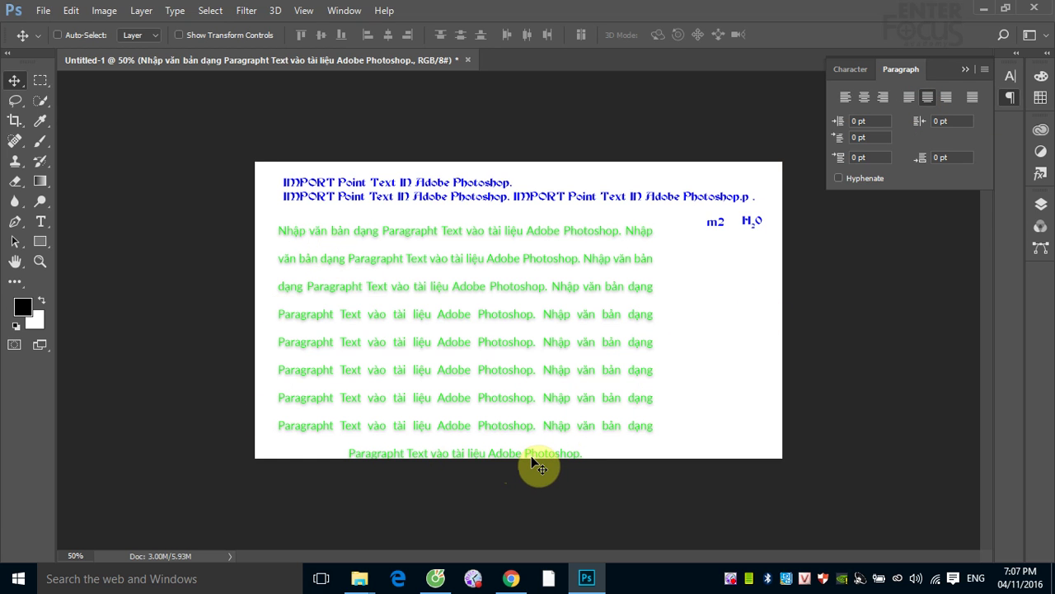
pyautogui.click(945, 97)
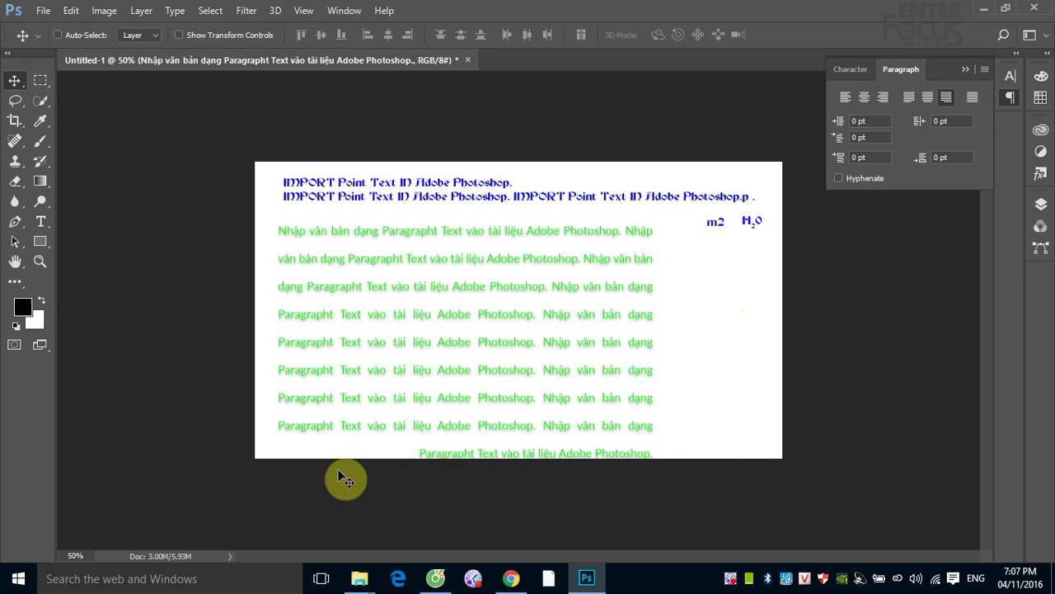
pyautogui.click(971, 97)
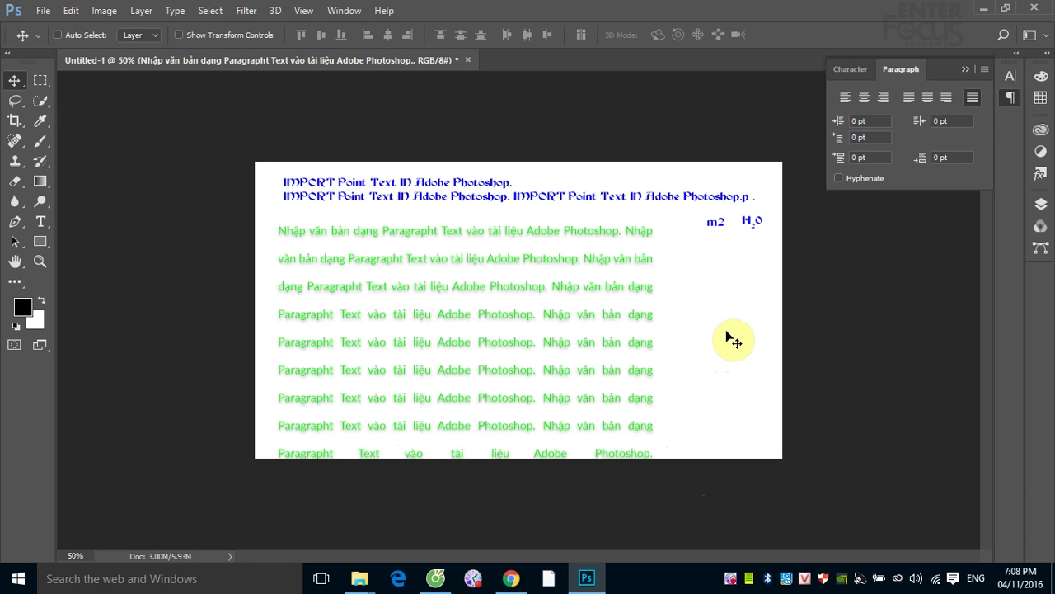
pyautogui.click(911, 97)
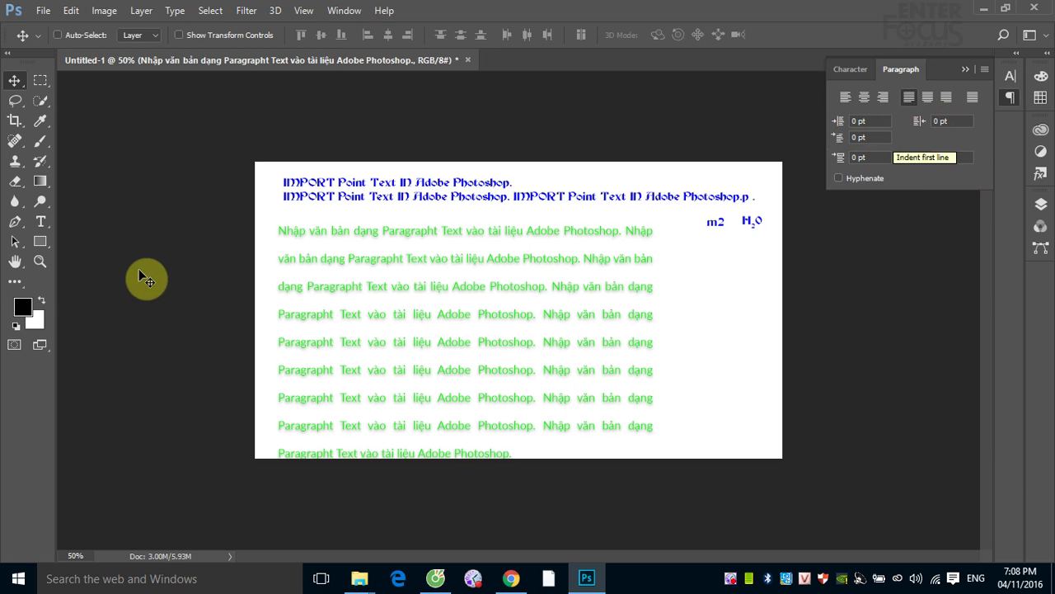
# - Turn on rulers with Ctrl+R and drag two vertical guides framing the green paragraph
pyautogui.hotkey('ctrl', 'r')
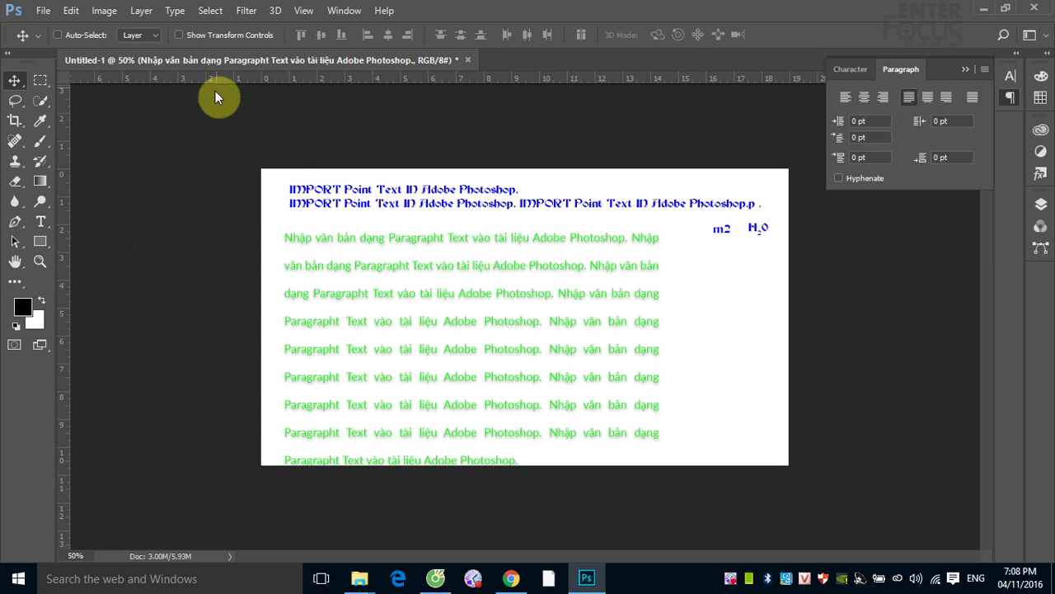
pyautogui.moveTo(82, 250); pyautogui.dragTo(284, 262)
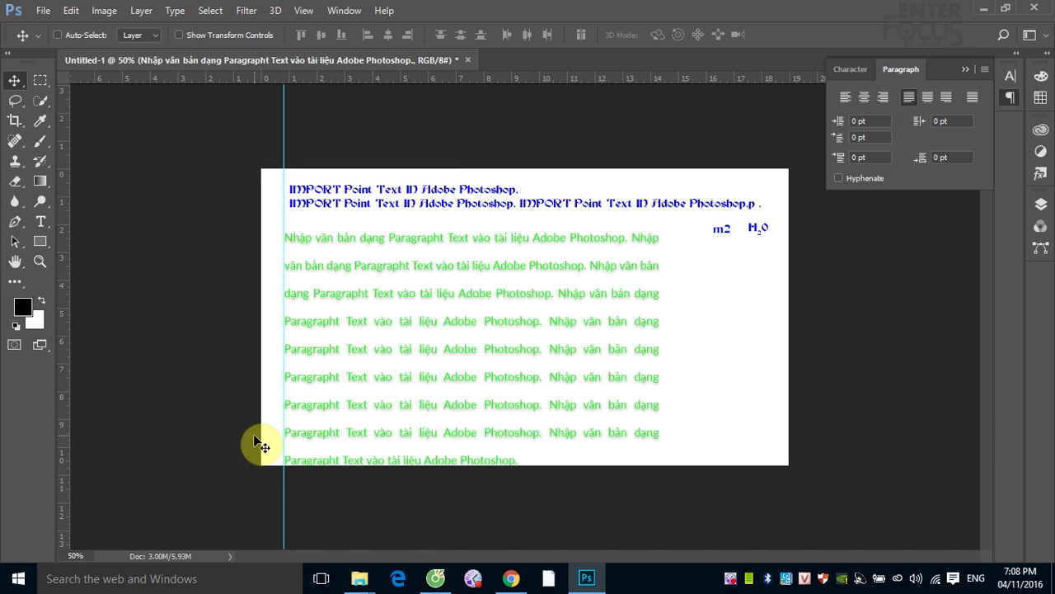
pyautogui.moveTo(66, 392); pyautogui.dragTo(666, 385)
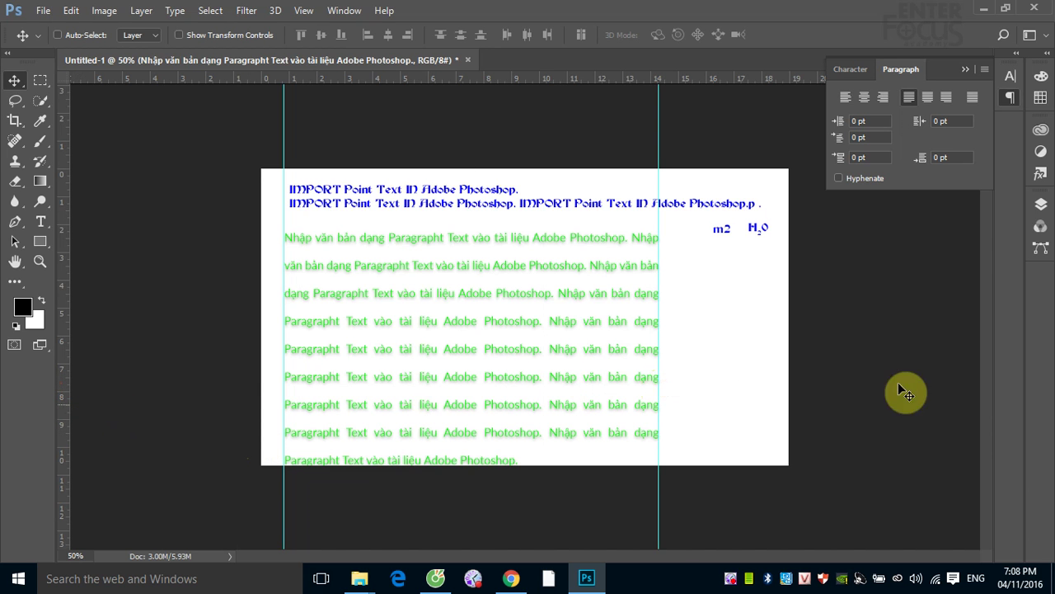
# - Set the paragraph's left indent to 50 pt, after briefly applying 10 pt
pyautogui.click(854, 124)
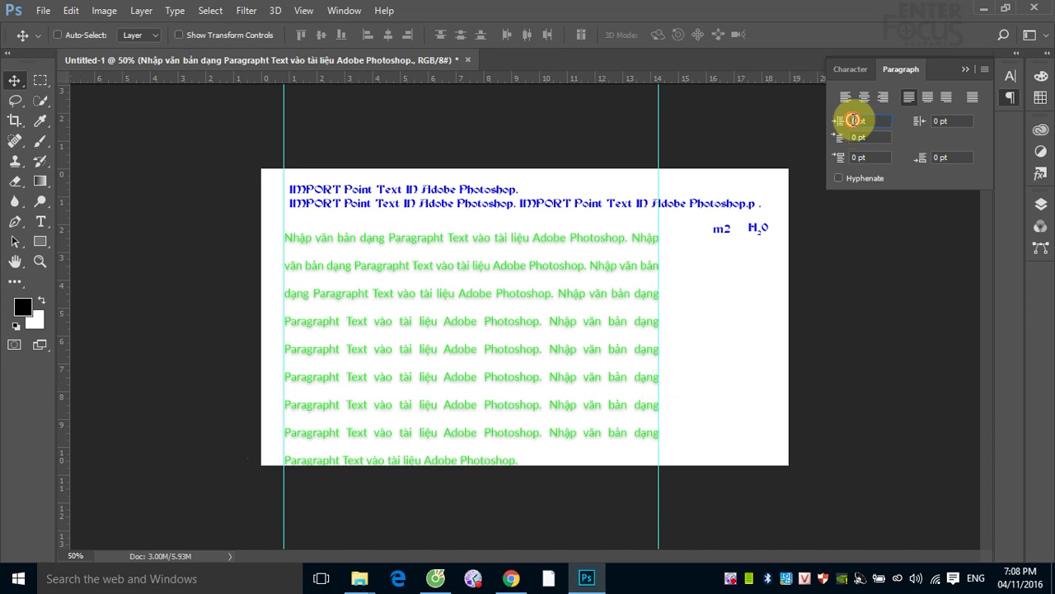
pyautogui.write('1')
pyautogui.click(858, 120)
pyautogui.write('0')
pyautogui.press('Return')
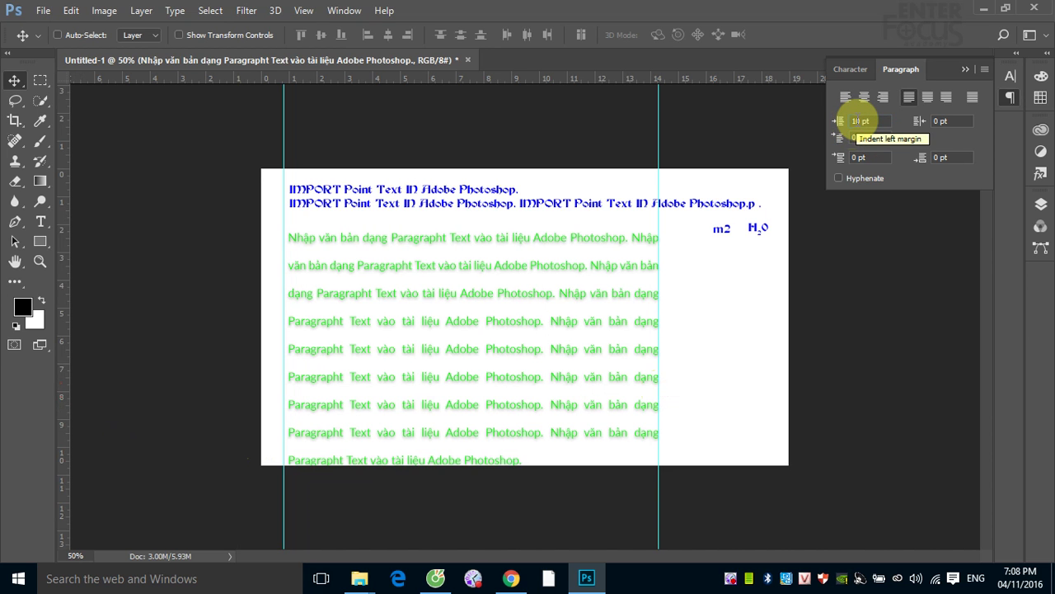
pyautogui.click(857, 121)
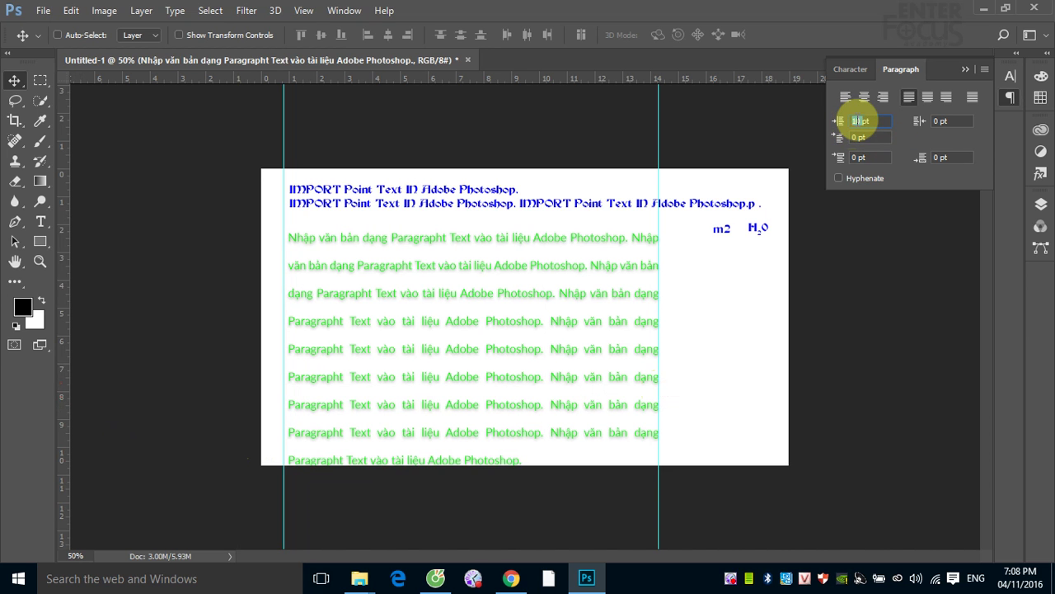
pyautogui.write('50')
pyautogui.click(854, 120)
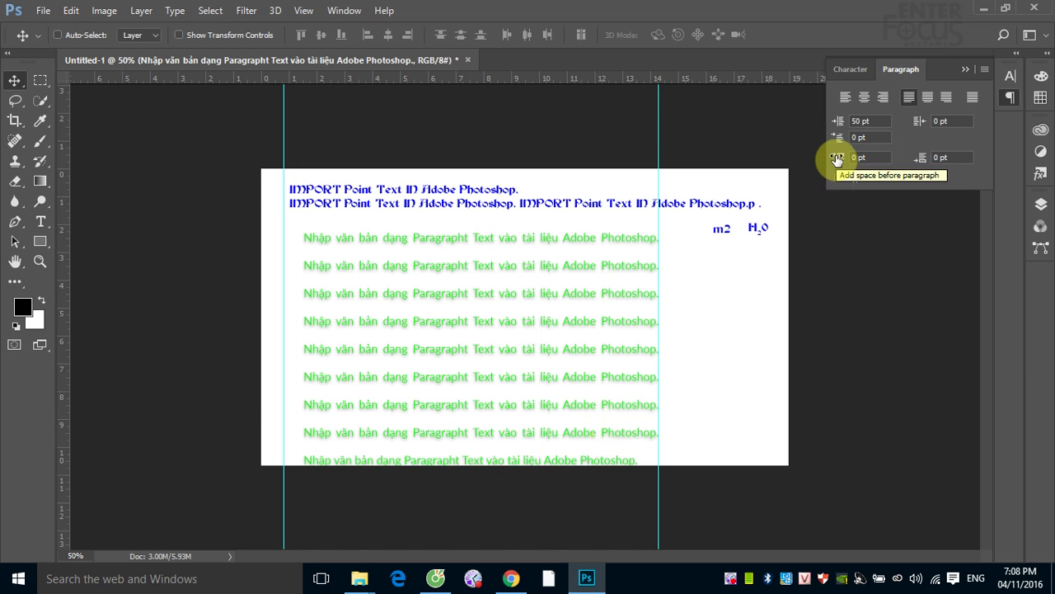
# - Set both the right indent and first-line indent to 30 pt
pyautogui.doubleClick(941, 121)
pyautogui.write('30')
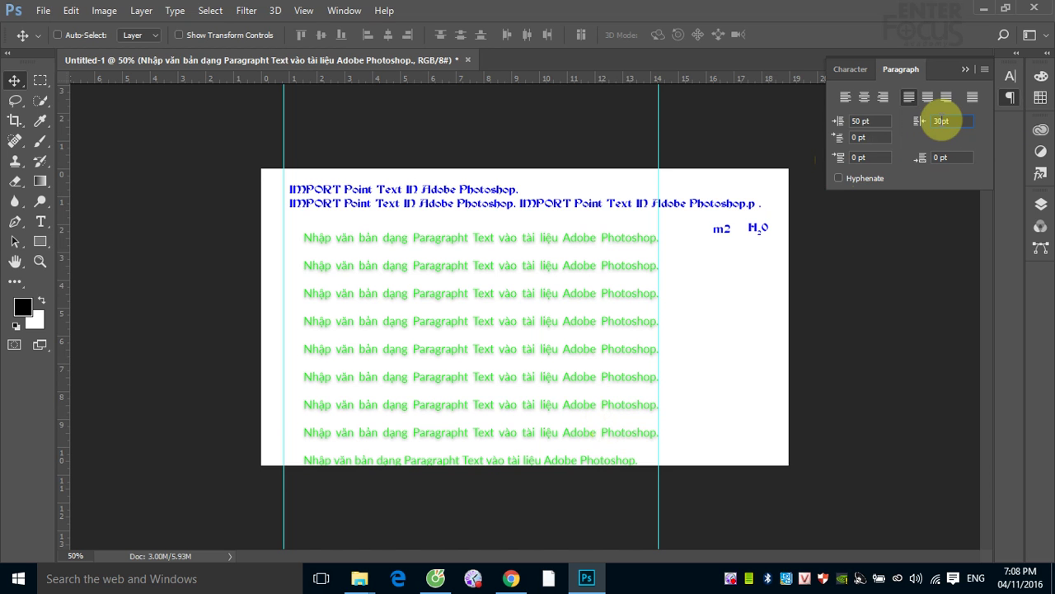
pyautogui.press('Return')
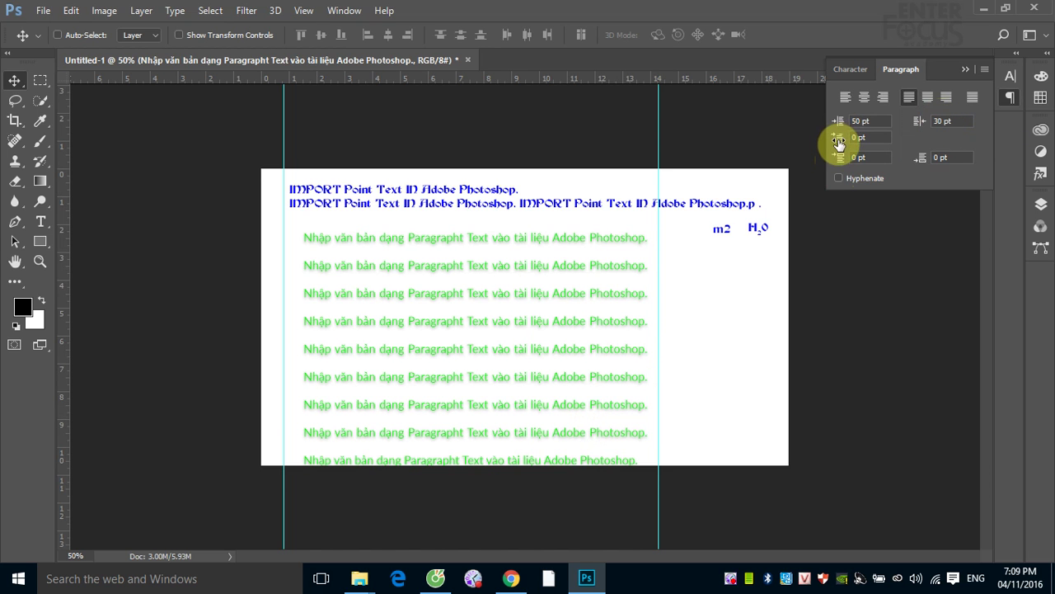
pyautogui.doubleClick(856, 138)
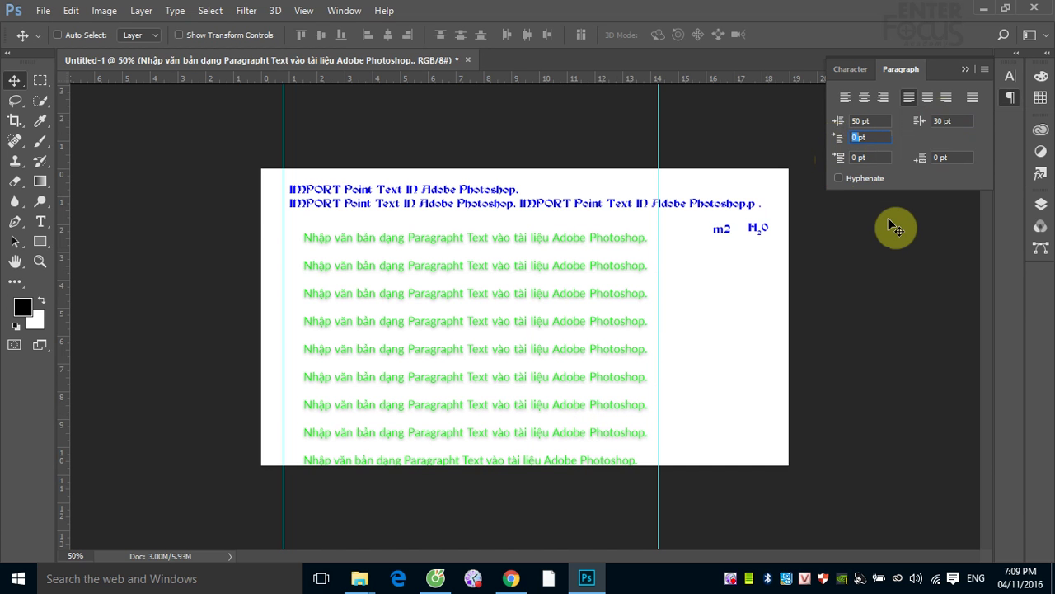
pyautogui.write('3')
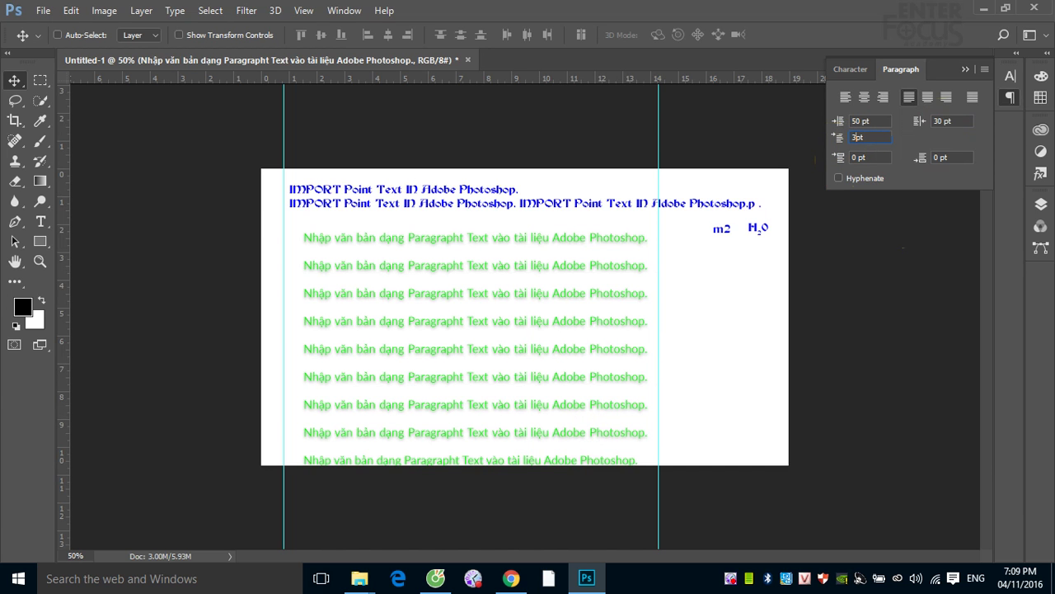
pyautogui.write('0')
pyautogui.press('Return')
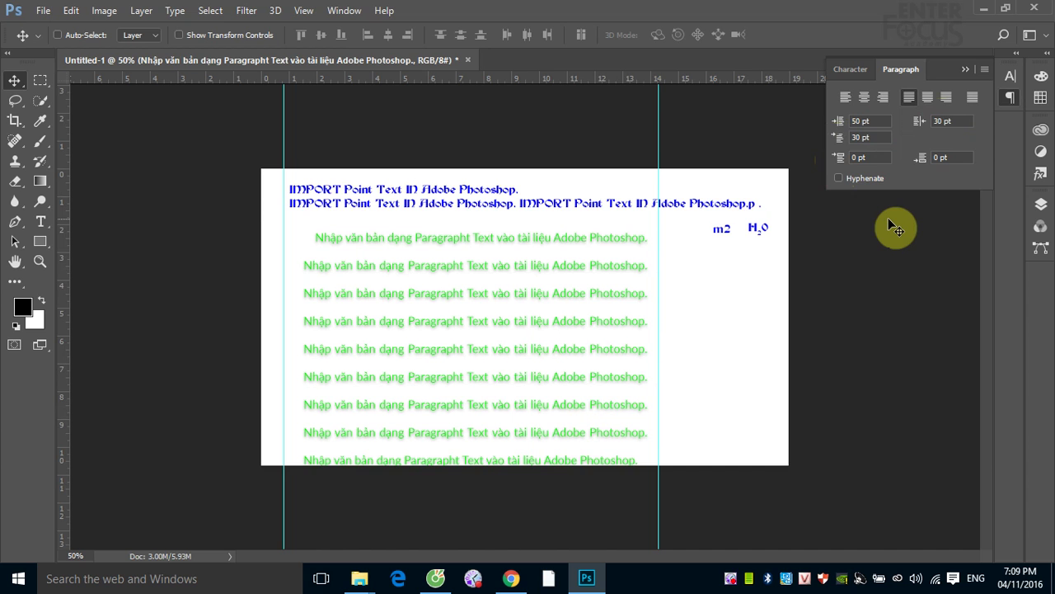
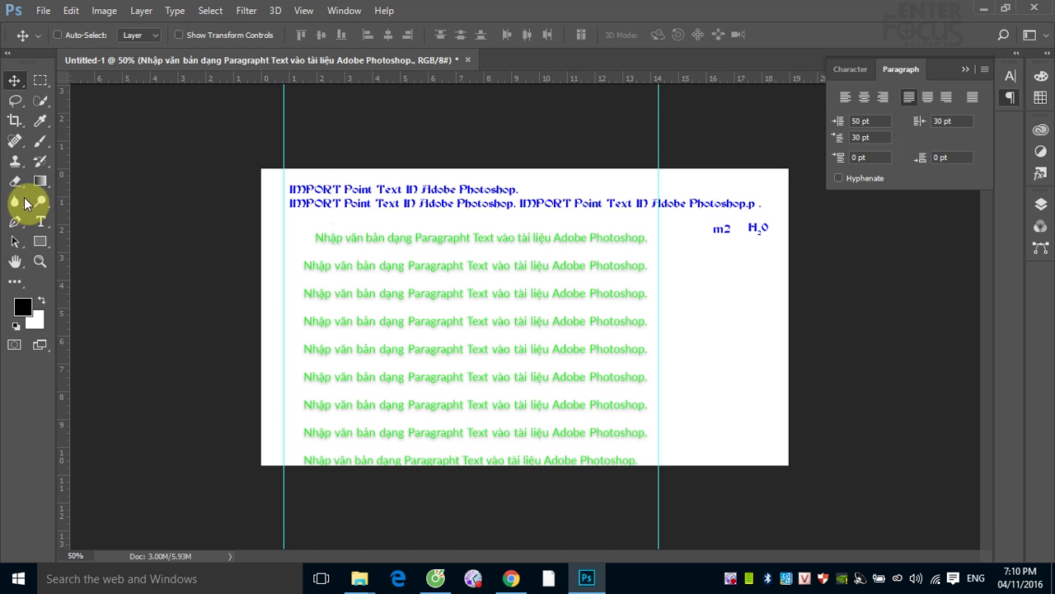
# - Insert an empty paragraph after the green text's third line and zero its first-line indent
pyautogui.click(40, 221)
pyautogui.click(313, 302)
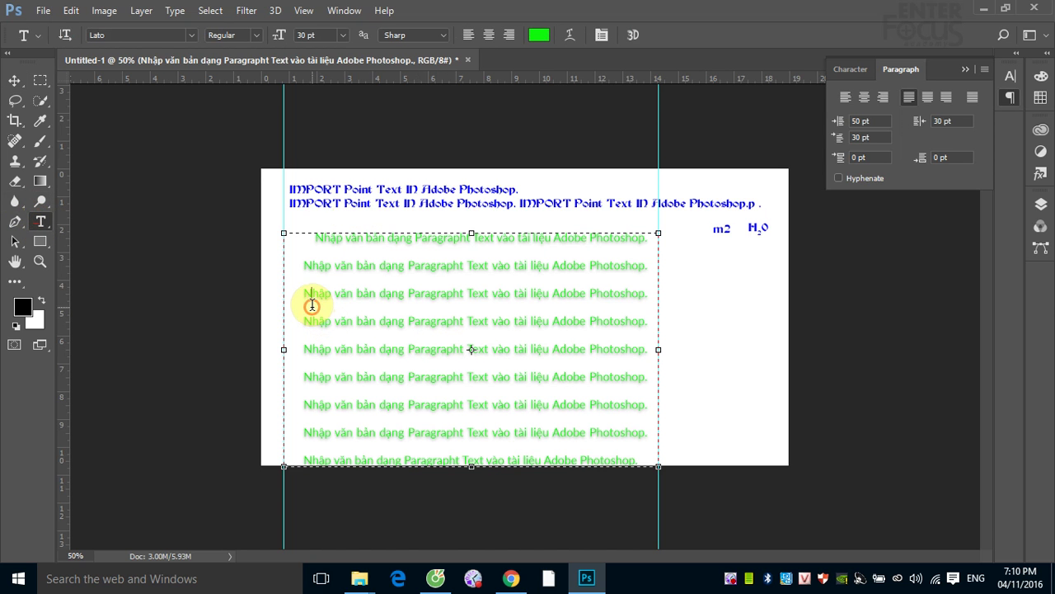
pyautogui.click(657, 305)
pyautogui.press('Return')
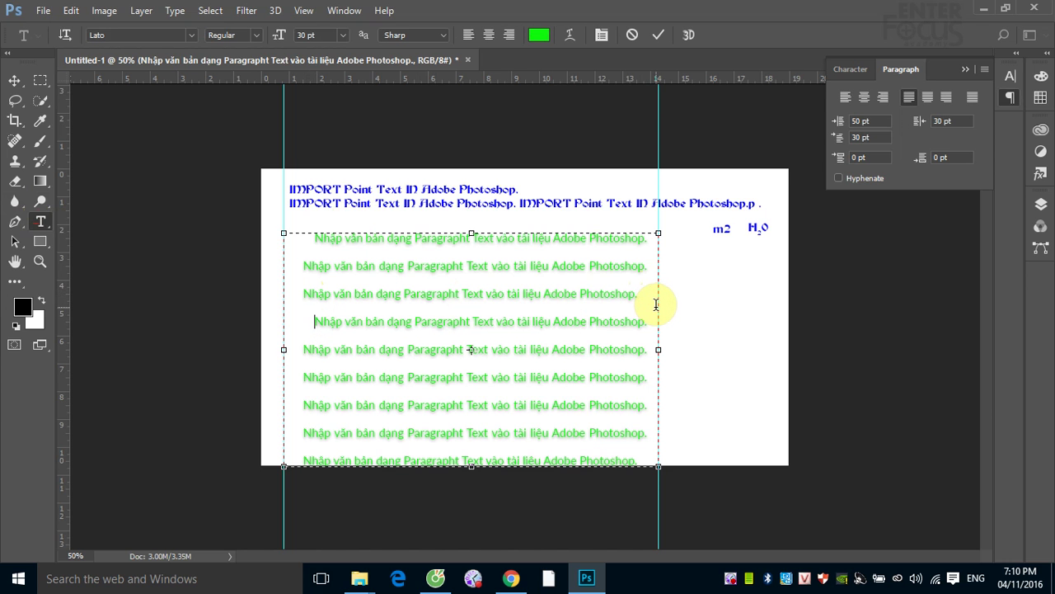
pyautogui.press('Return')
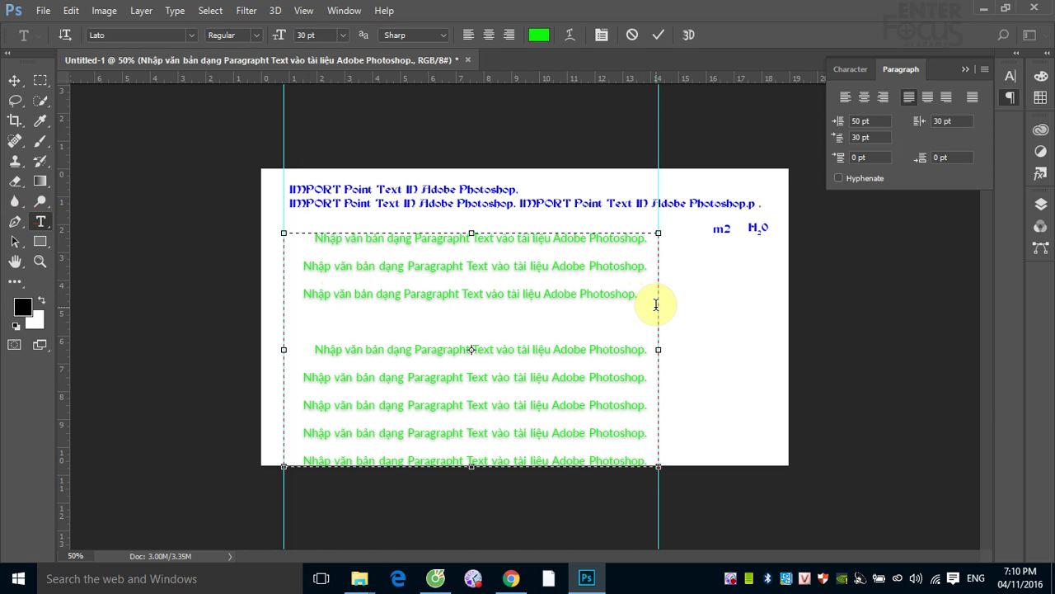
pyautogui.doubleClick(858, 137)
pyautogui.write('0')
pyautogui.press('Return')
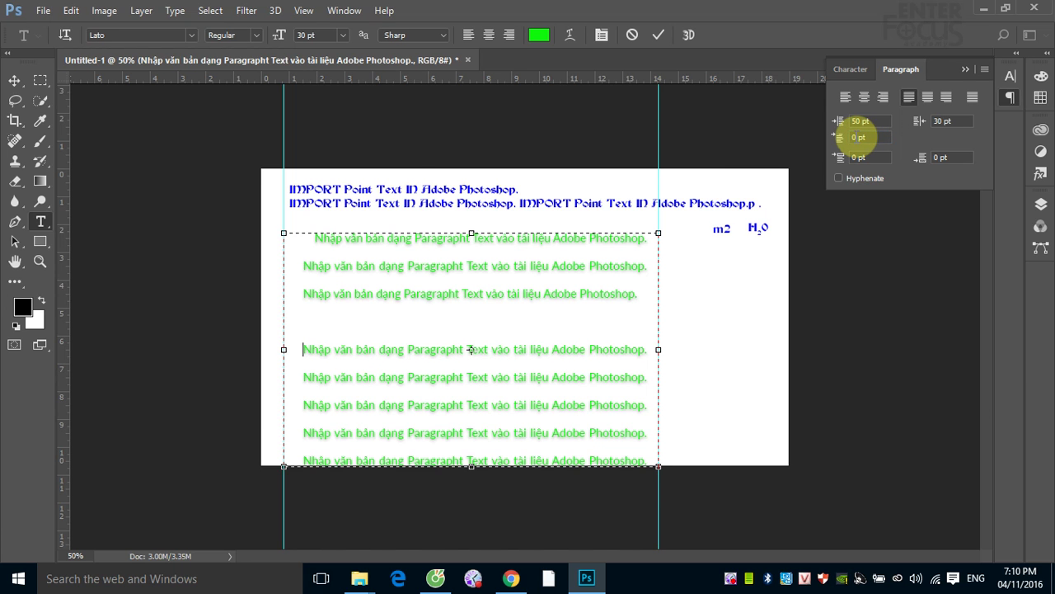
# - Set the first green paragraph's first-line indent to 0 pt
pyautogui.click(318, 231)
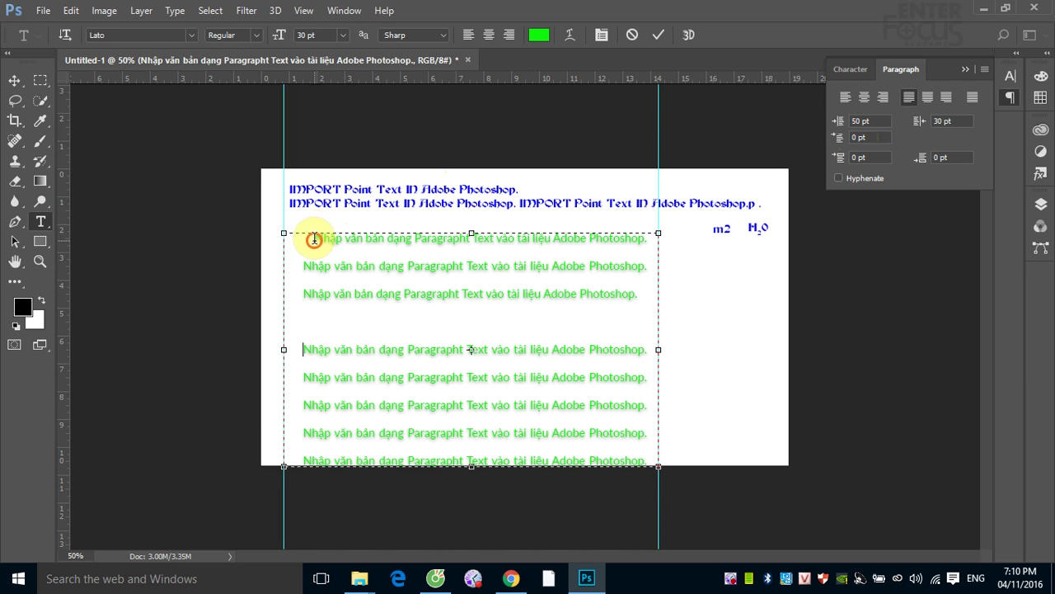
pyautogui.write('30')
pyautogui.click(854, 157)
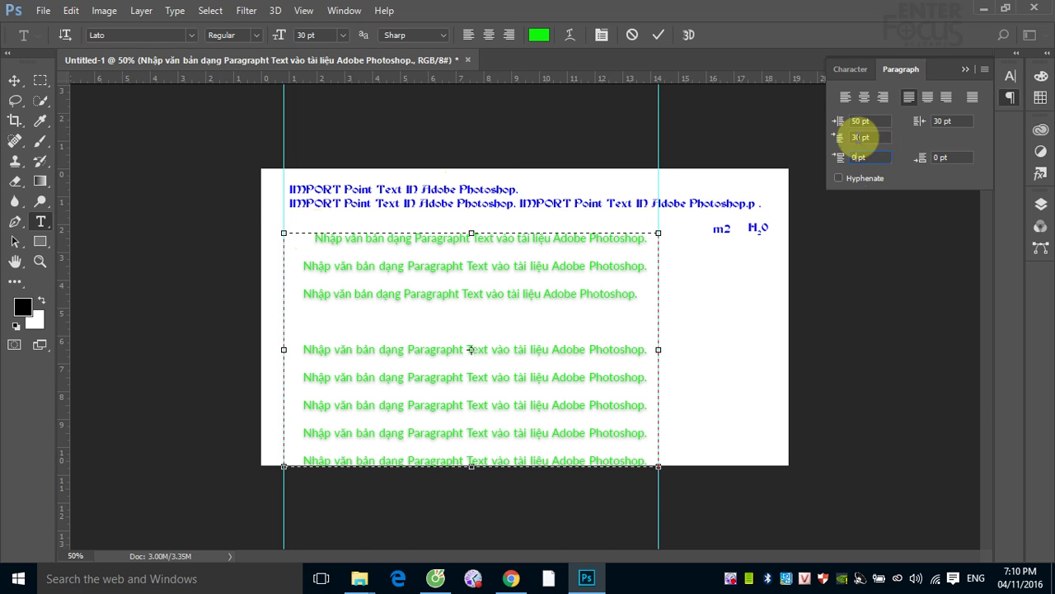
pyautogui.doubleClick(858, 137)
pyautogui.write('0')
pyautogui.press('Return')
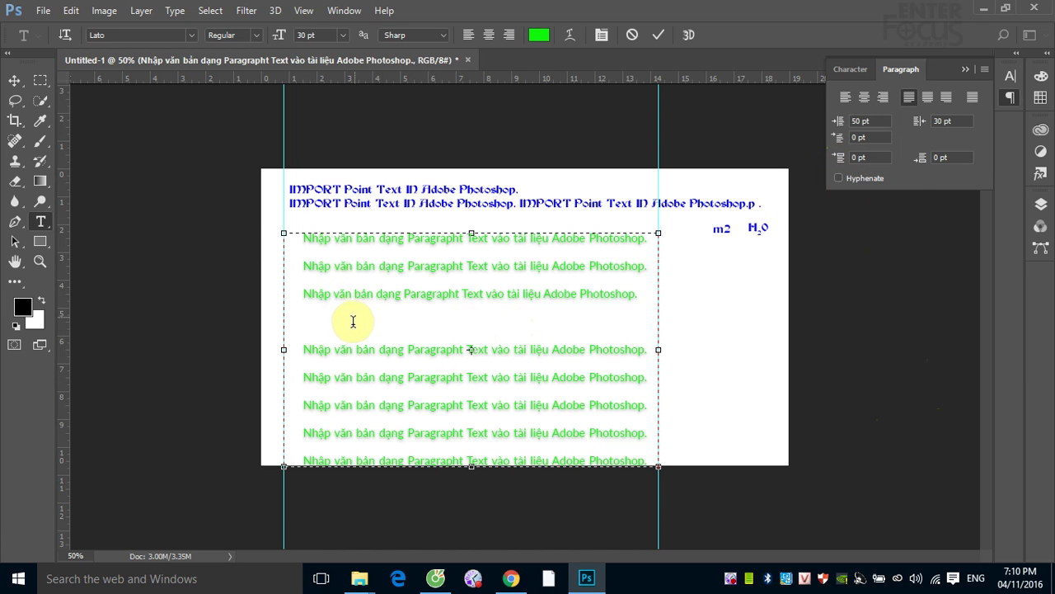
# - Set 30 pt space before and 20 pt space after the green paragraphs, then collapse the panel
pyautogui.click(857, 157)
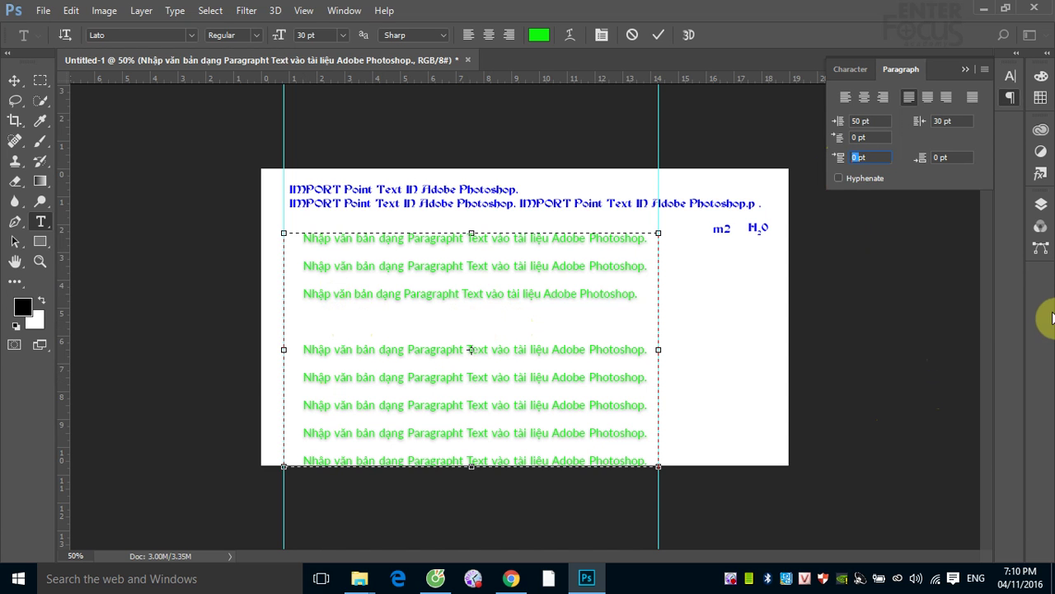
pyautogui.write('30')
pyautogui.press('Return')
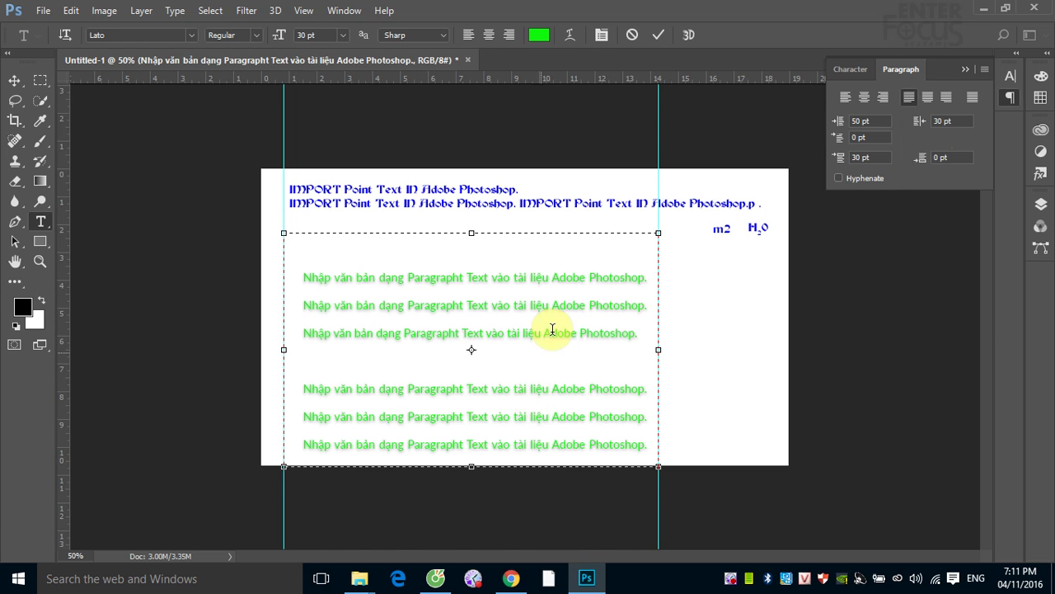
pyautogui.click(916, 159)
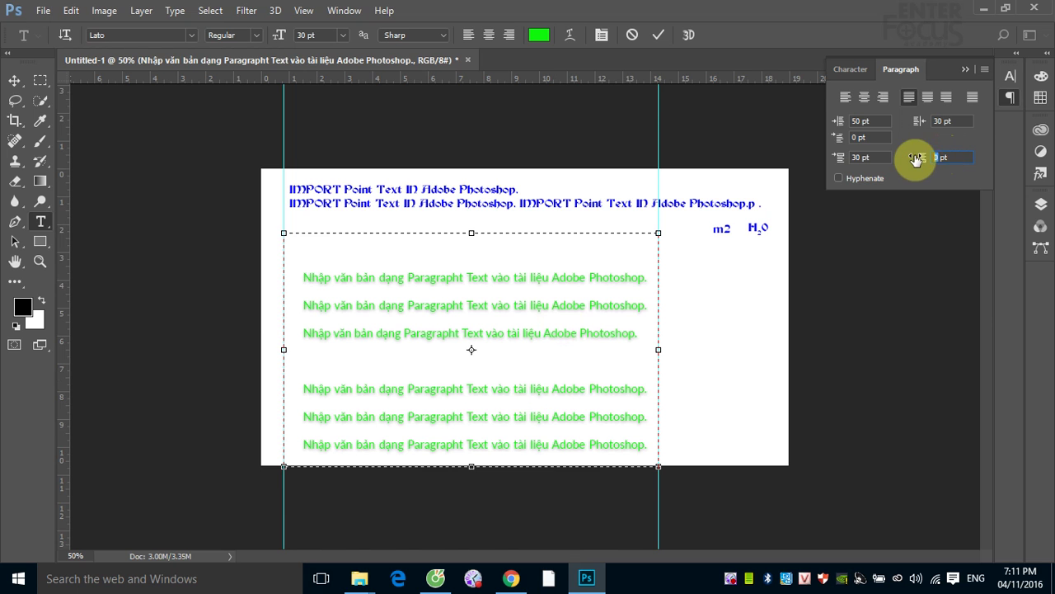
pyautogui.write('20')
pyautogui.press('Return')
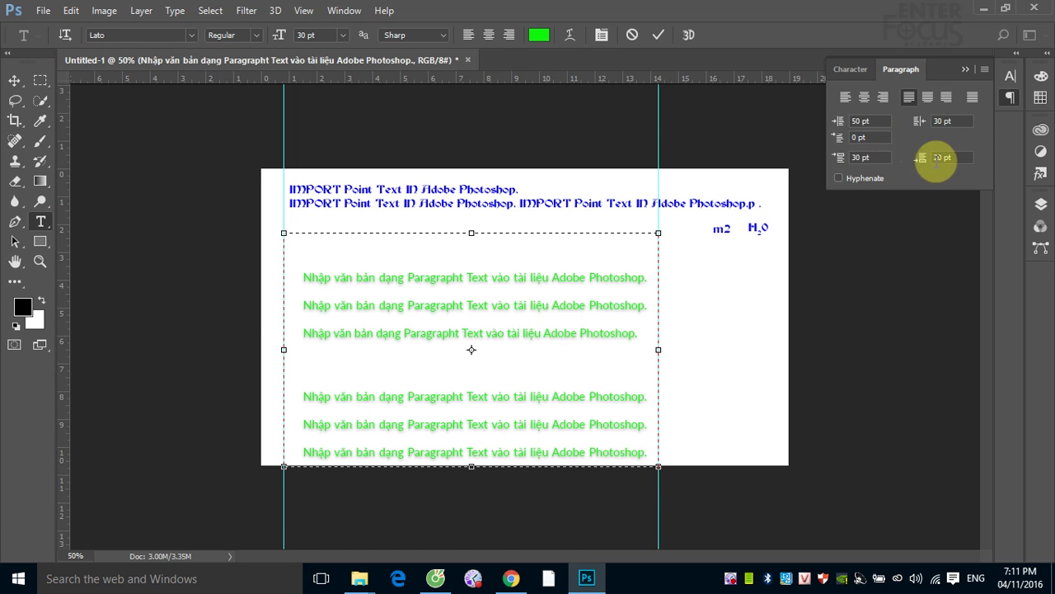
pyautogui.click(966, 66)
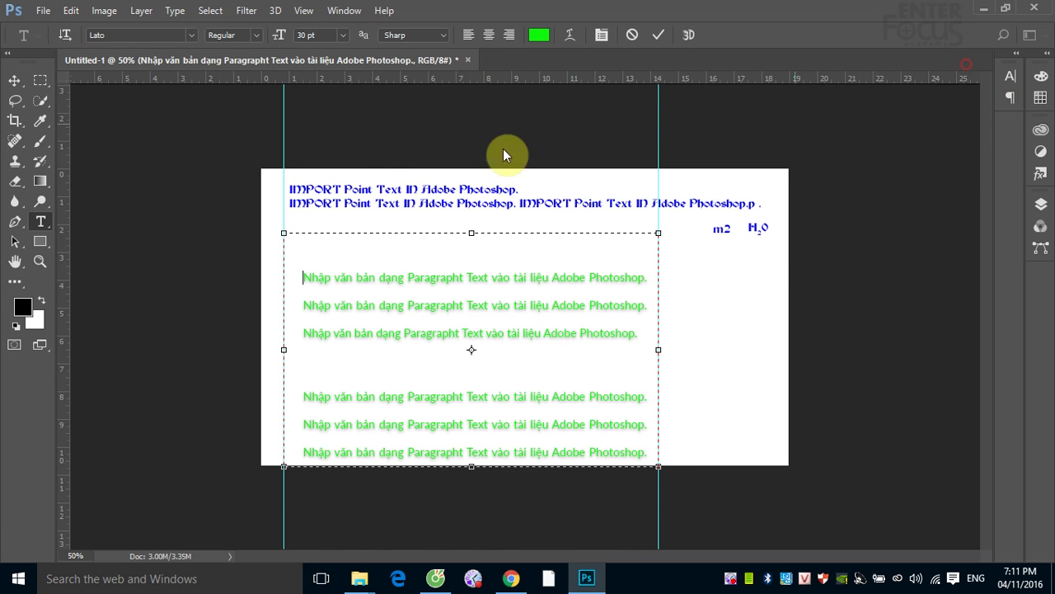
# - Select the green paragraph text layer and drag it up-left onto the left guide
pyautogui.click(11, 80)
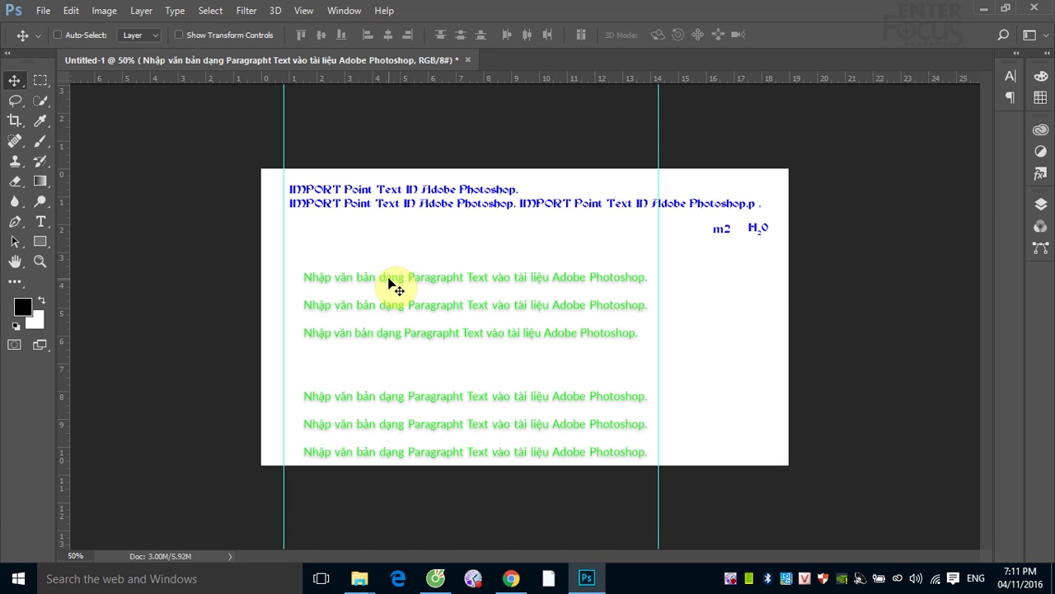
pyautogui.rightClick(390, 280)
pyautogui.click(465, 290)
pyautogui.moveTo(419, 288); pyautogui.dragTo(401, 256)
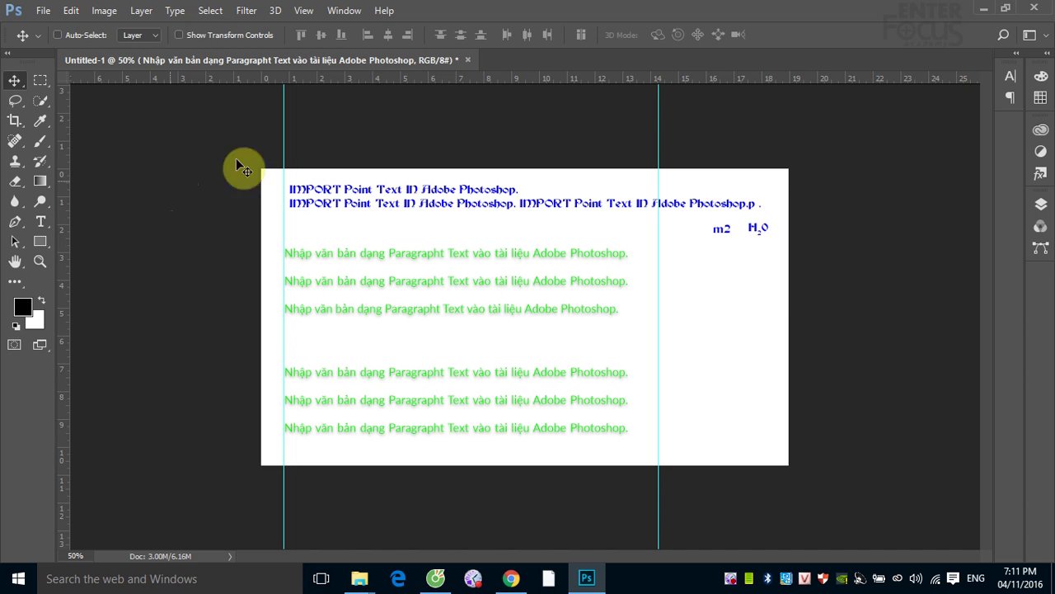
pyautogui.click(177, 11)
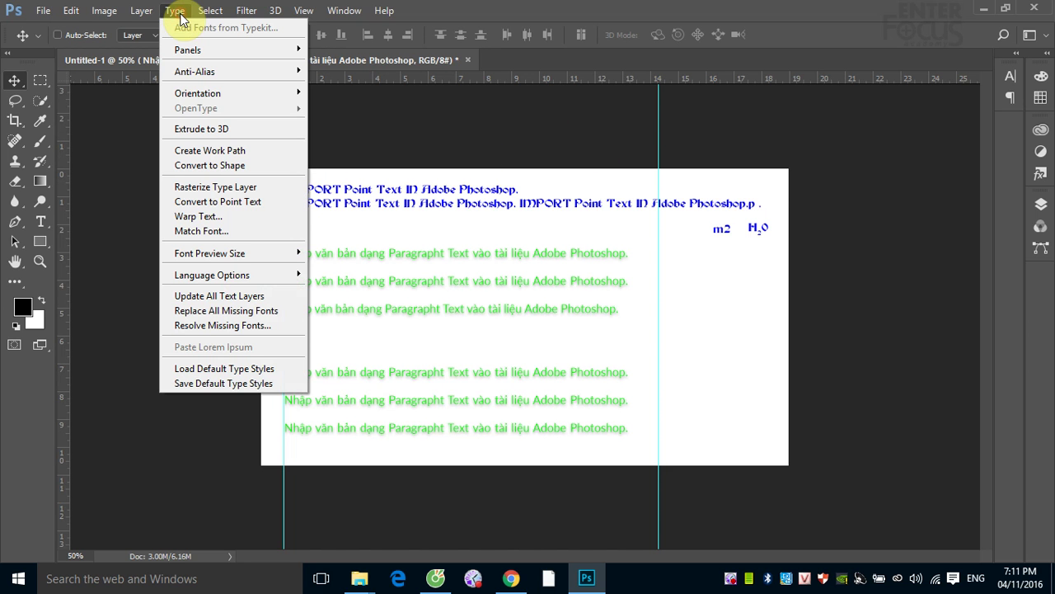
# - Select the blue IMPORT heading layer and convert it to paragraph text
pyautogui.click(429, 207)
pyautogui.rightClick(430, 208)
pyautogui.click(468, 216)
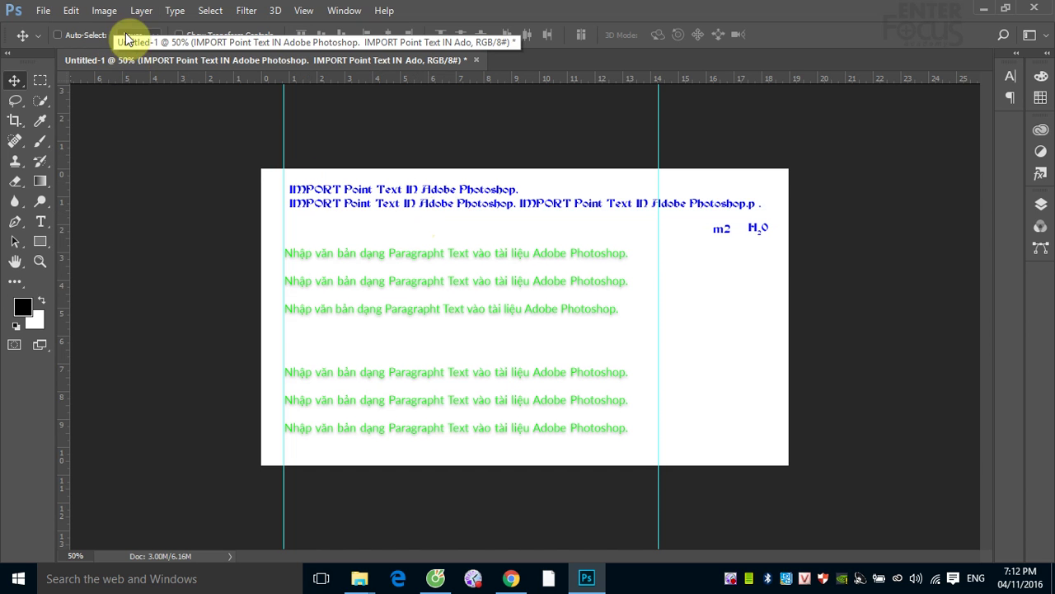
pyautogui.click(172, 12)
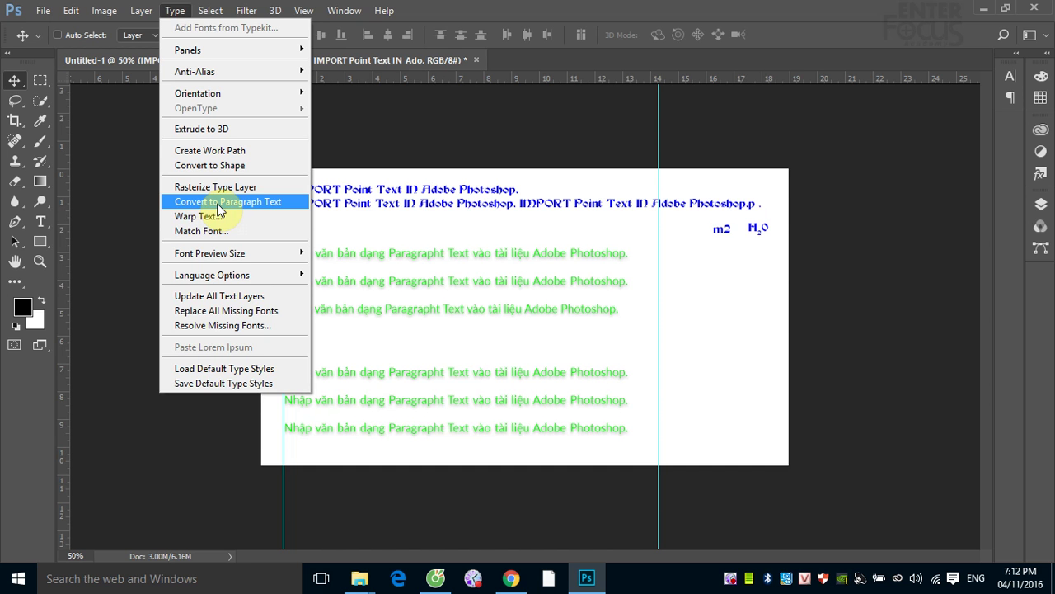
pyautogui.click(220, 206)
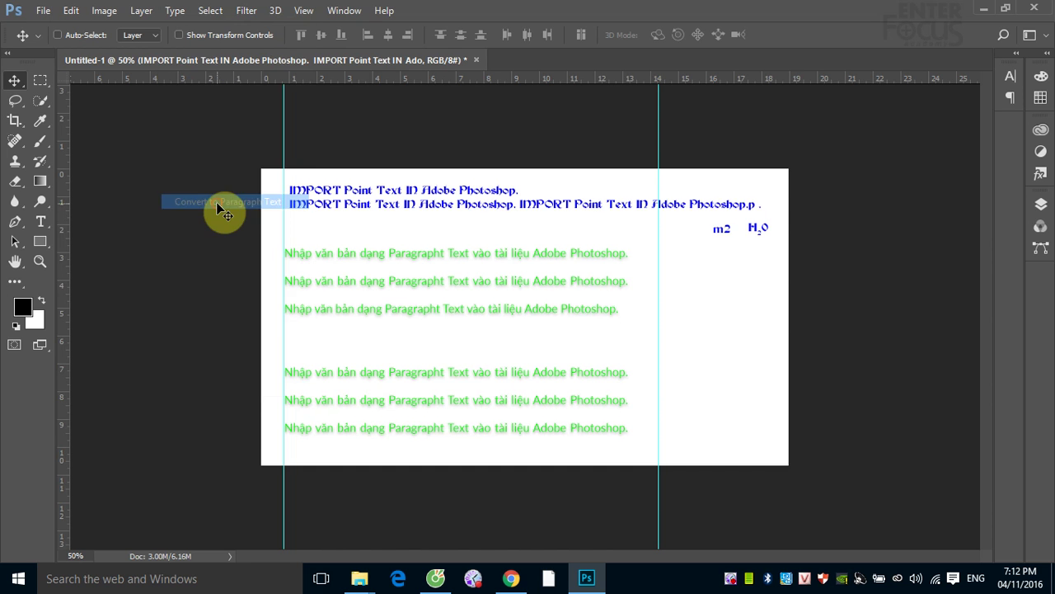
# - Check the converted blue heading's text box, then reselect the green paragraph text layer
pyautogui.click(40, 221)
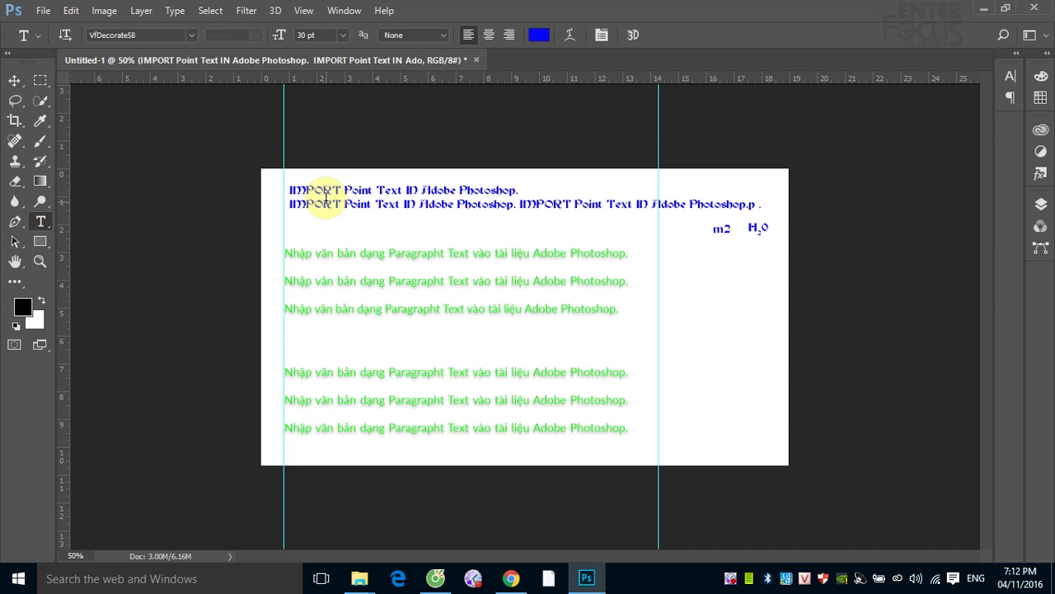
pyautogui.click(326, 198)
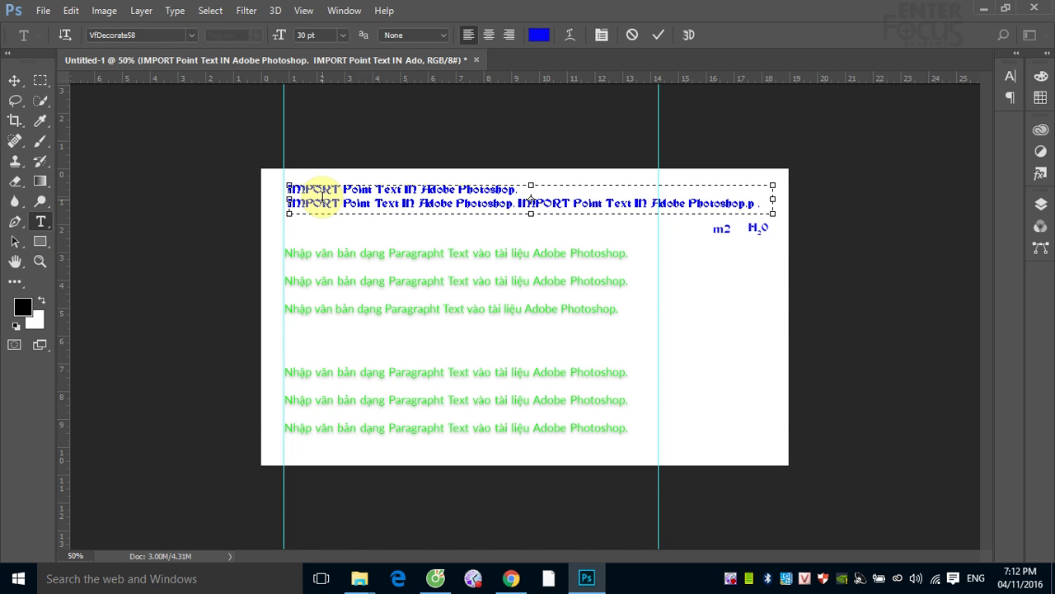
pyautogui.click(14, 80)
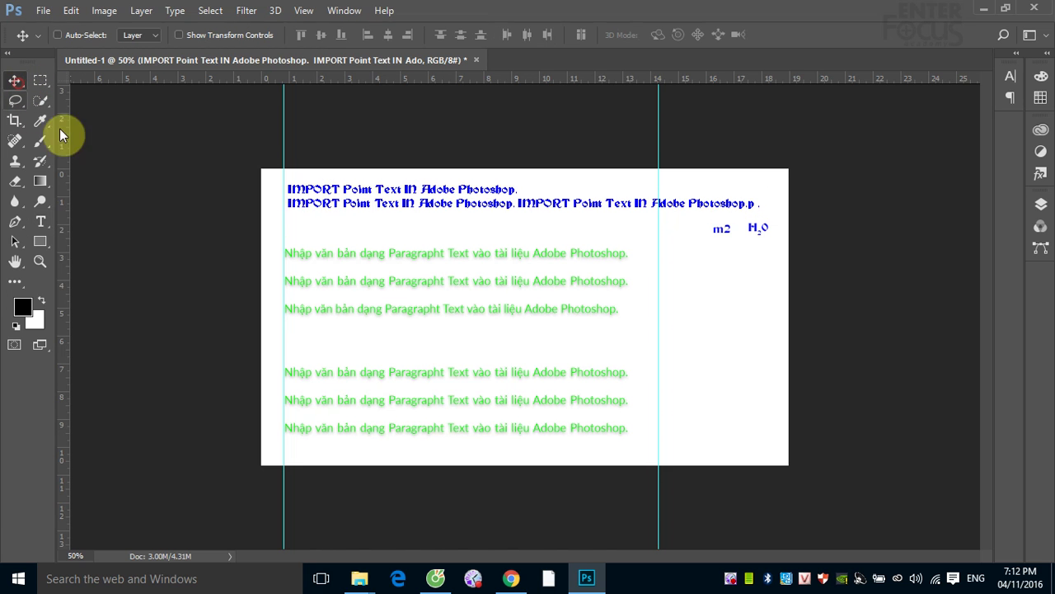
pyautogui.rightClick(323, 249)
pyautogui.click(363, 261)
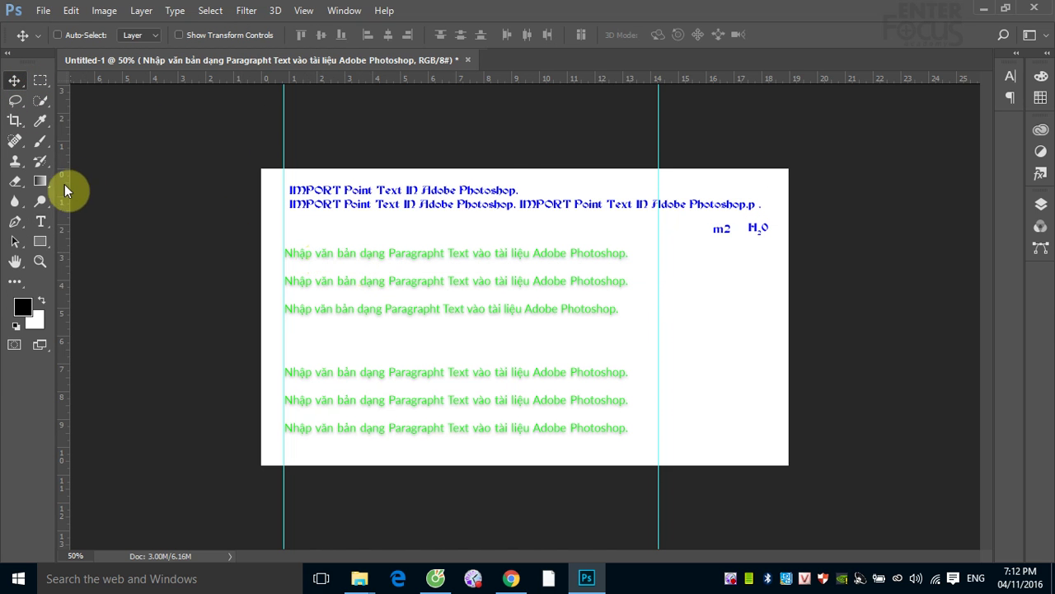
# - Abandon converting the green text to point text, keeping it paragraph text, and show the Layers panel
pyautogui.click(174, 11)
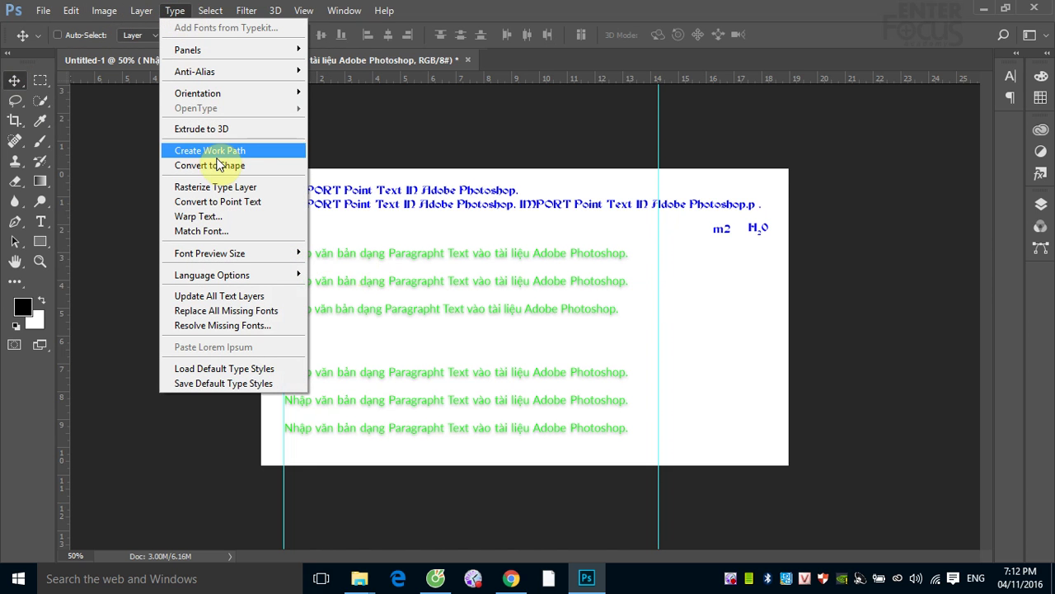
pyautogui.click(233, 203)
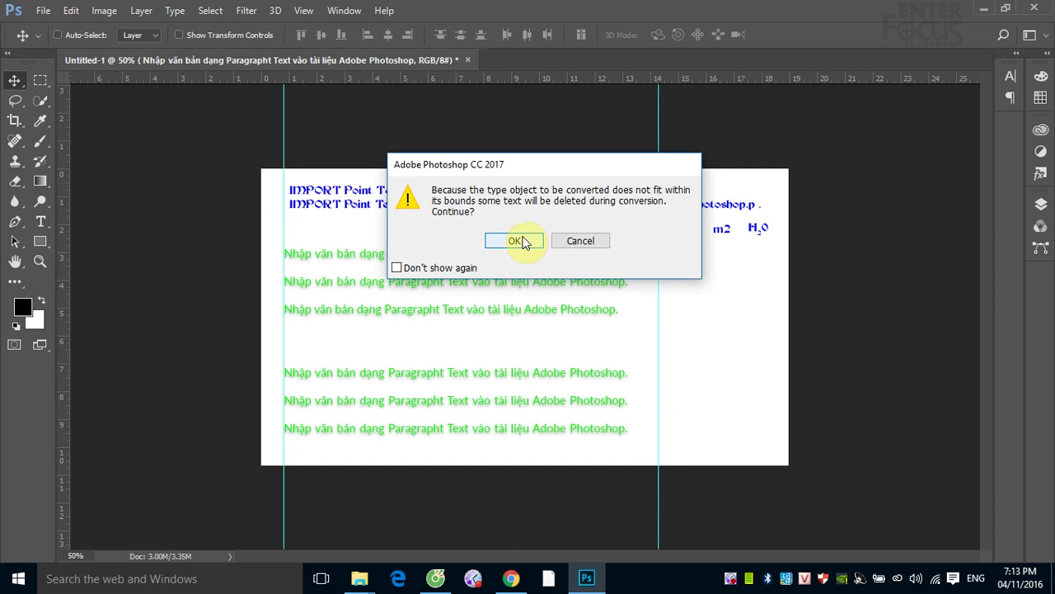
pyautogui.click(522, 235)
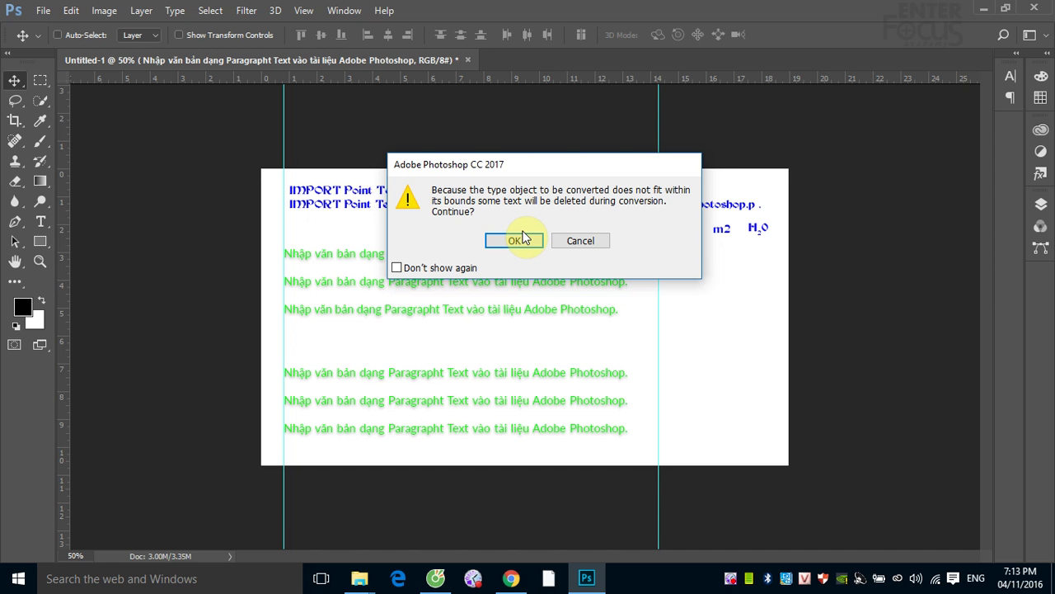
pyautogui.click(592, 245)
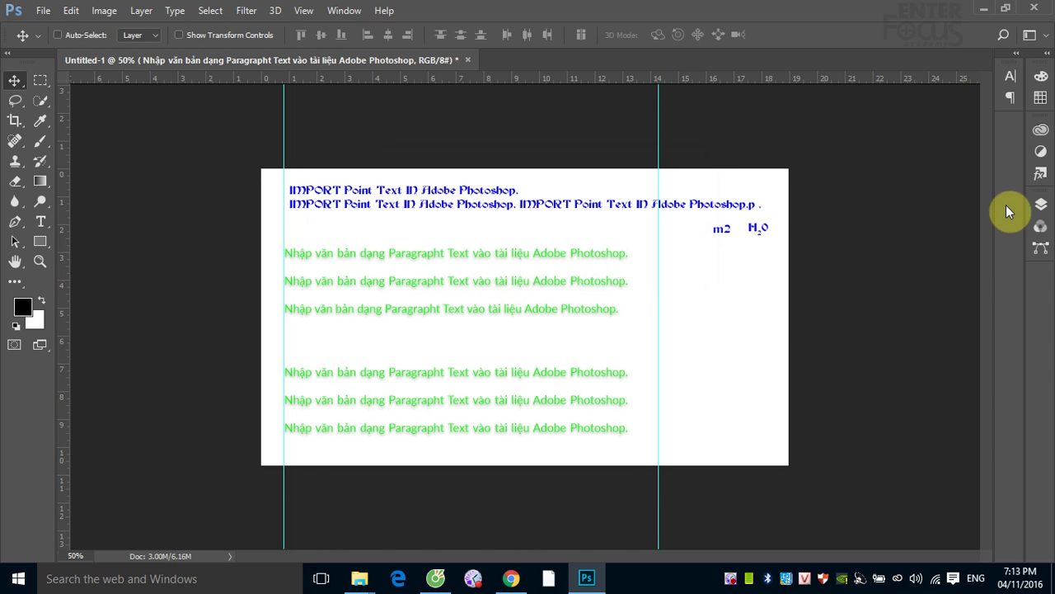
pyautogui.click(1041, 204)
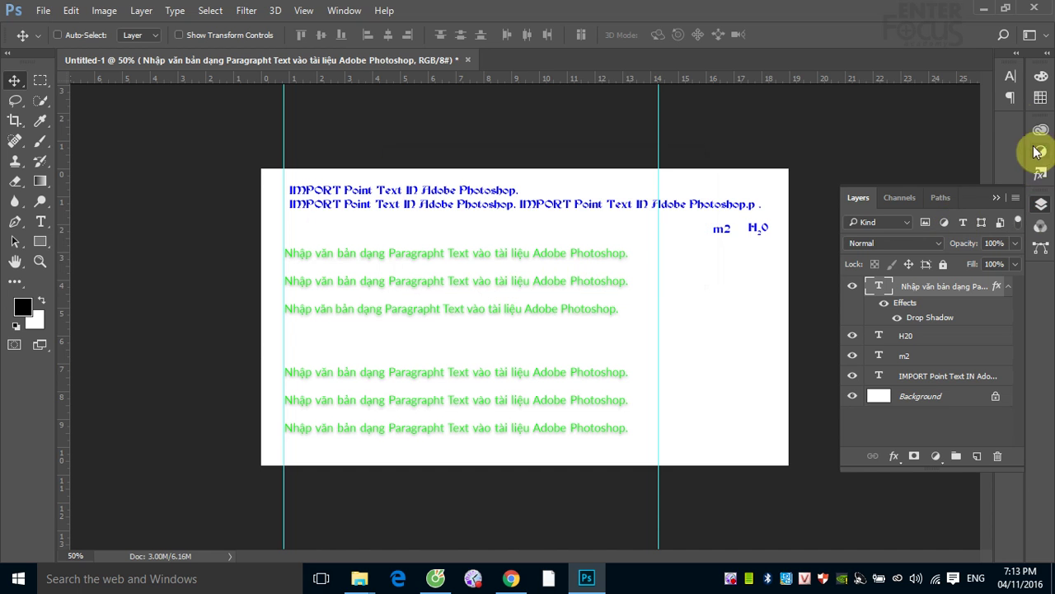
# - Set the left and right indents of all the green text to 0 pt
pyautogui.click(1013, 78)
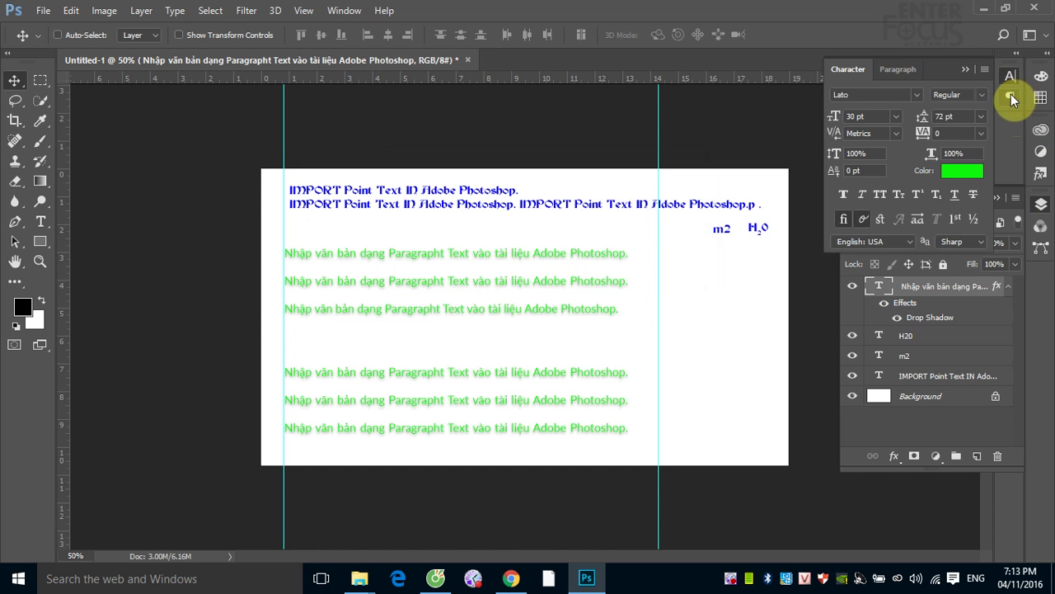
pyautogui.click(1010, 96)
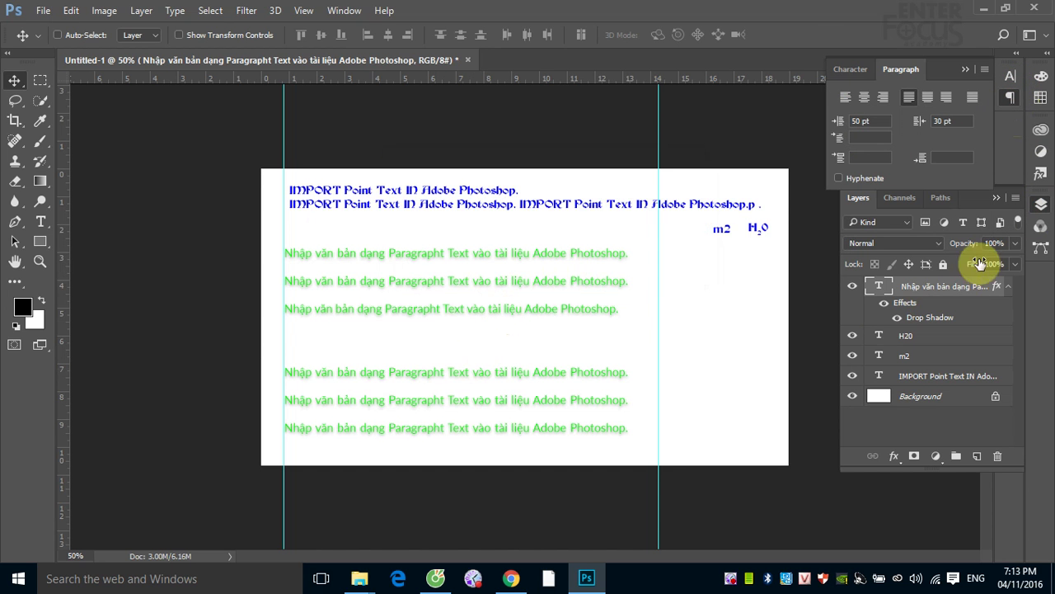
pyautogui.click(996, 198)
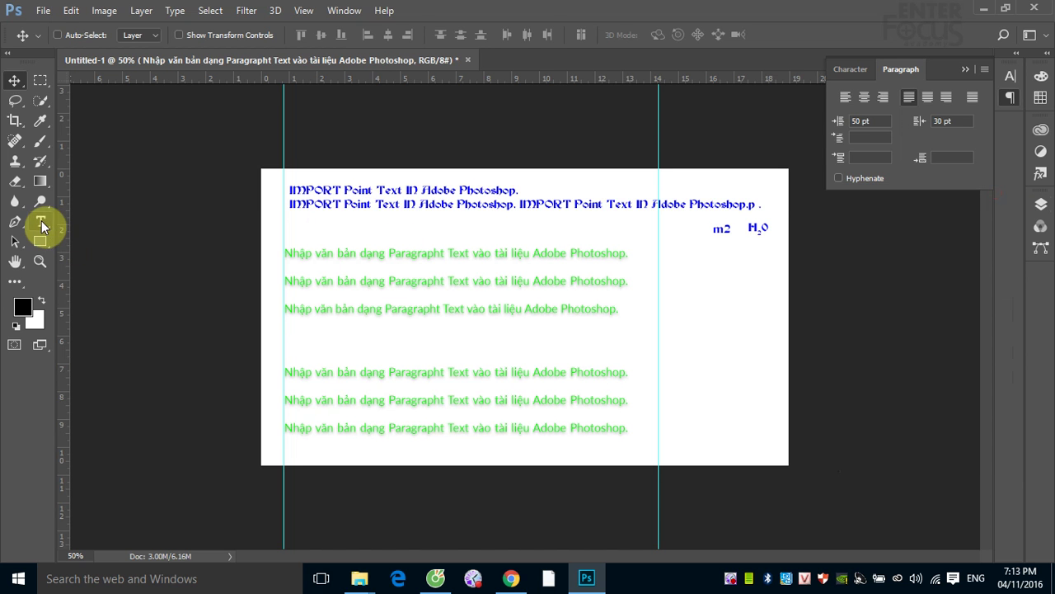
pyautogui.click(40, 221)
pyautogui.click(308, 256)
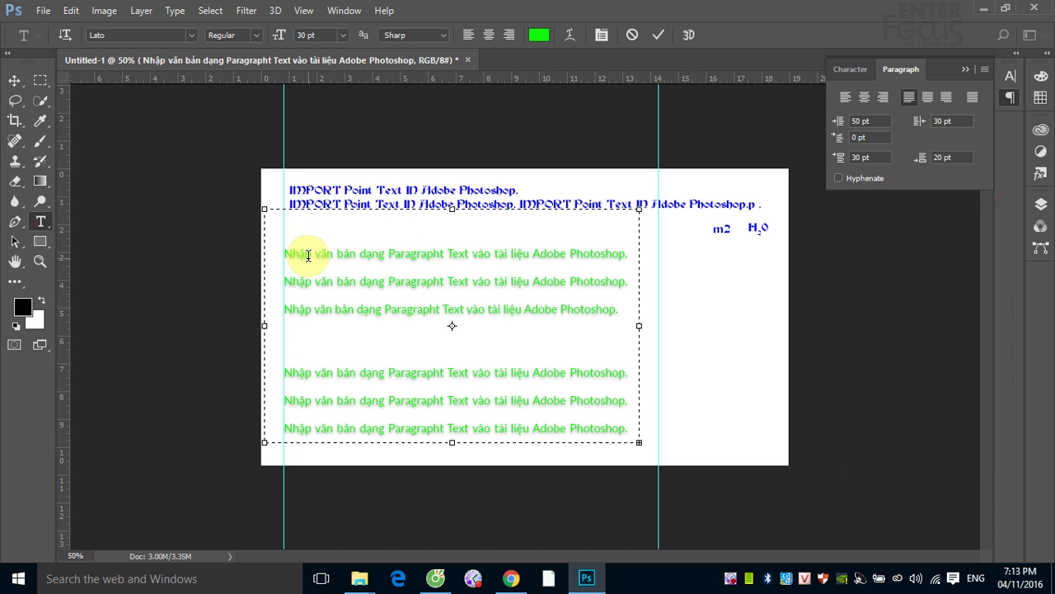
pyautogui.hotkey('ctrl', 'a')
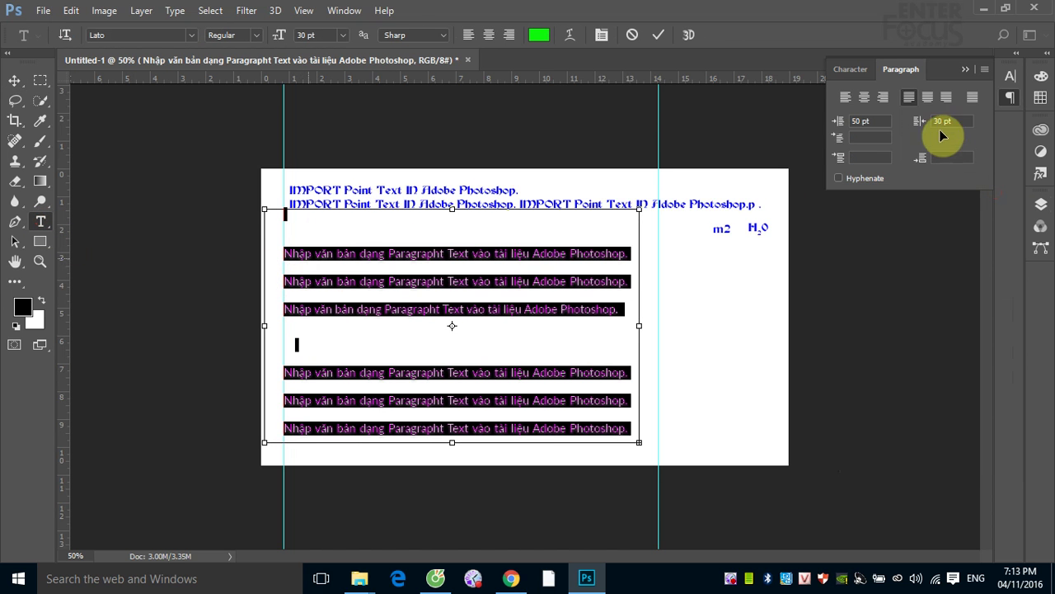
pyautogui.click(860, 121)
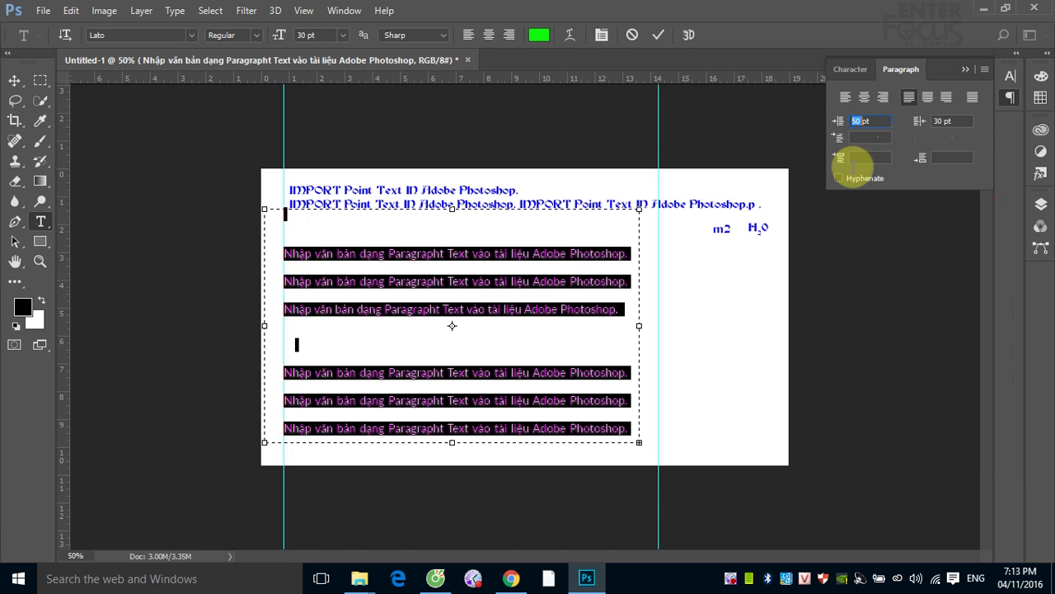
pyautogui.write('0pt')
pyautogui.press('Return')
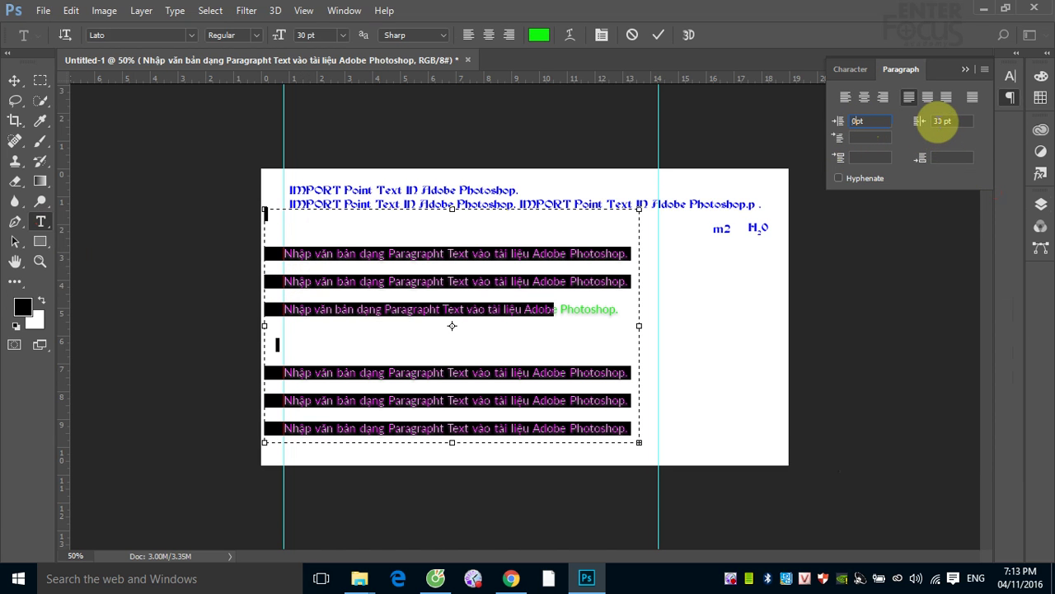
pyautogui.click(943, 122)
pyautogui.write('00pt')
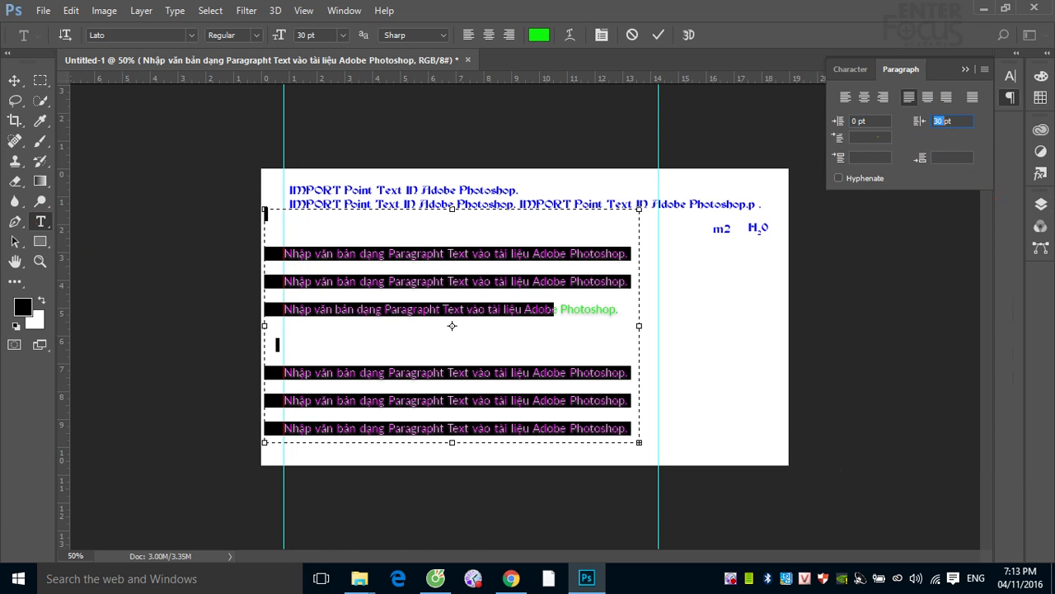
pyautogui.press('Return')
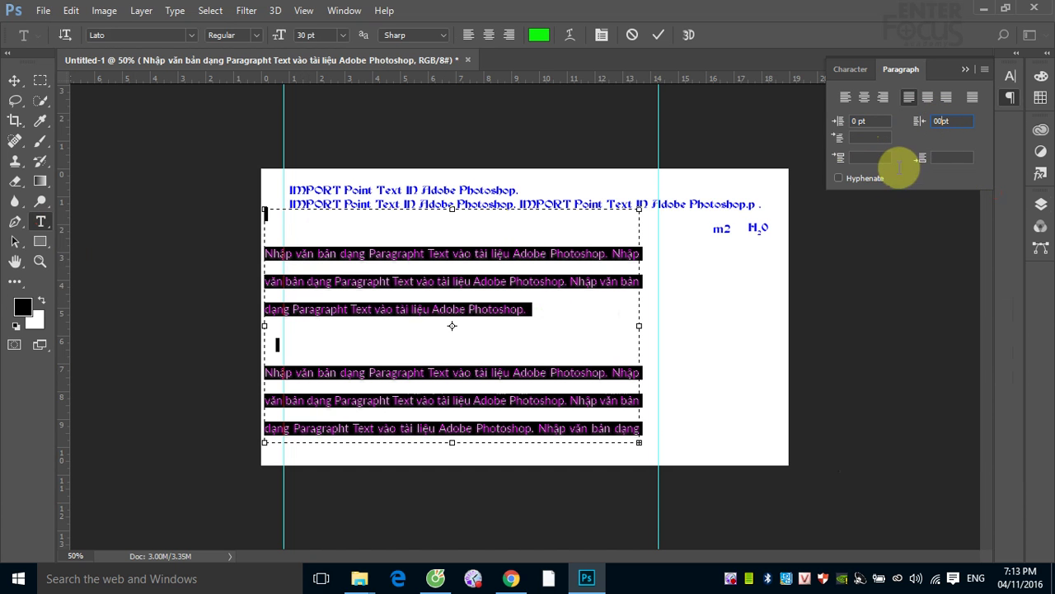
# - Delete the empty top line and the blank line between the green paragraphs
pyautogui.click(417, 283)
pyautogui.click(386, 322)
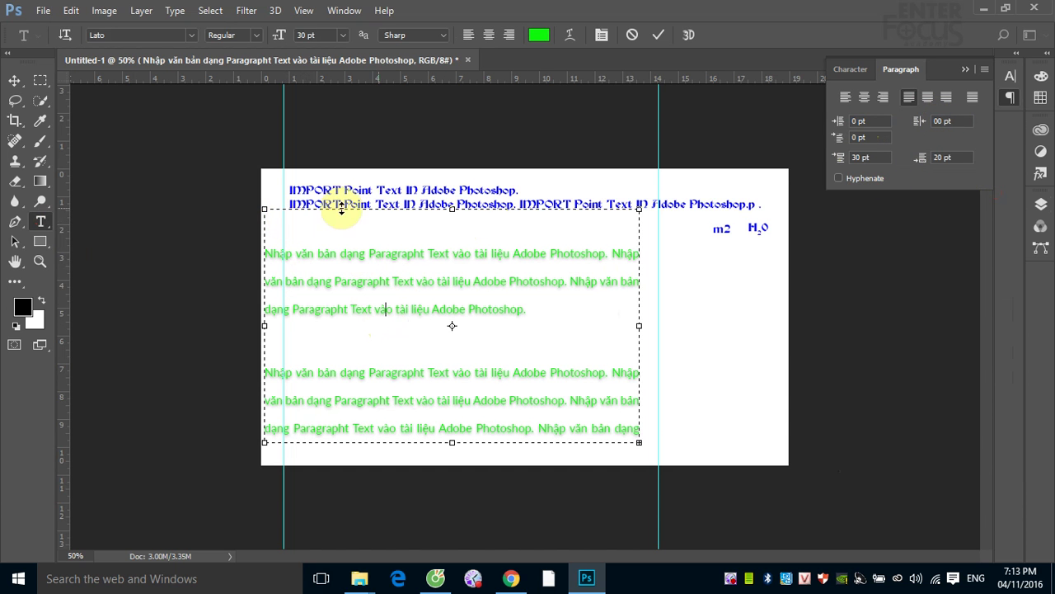
pyautogui.click(276, 219)
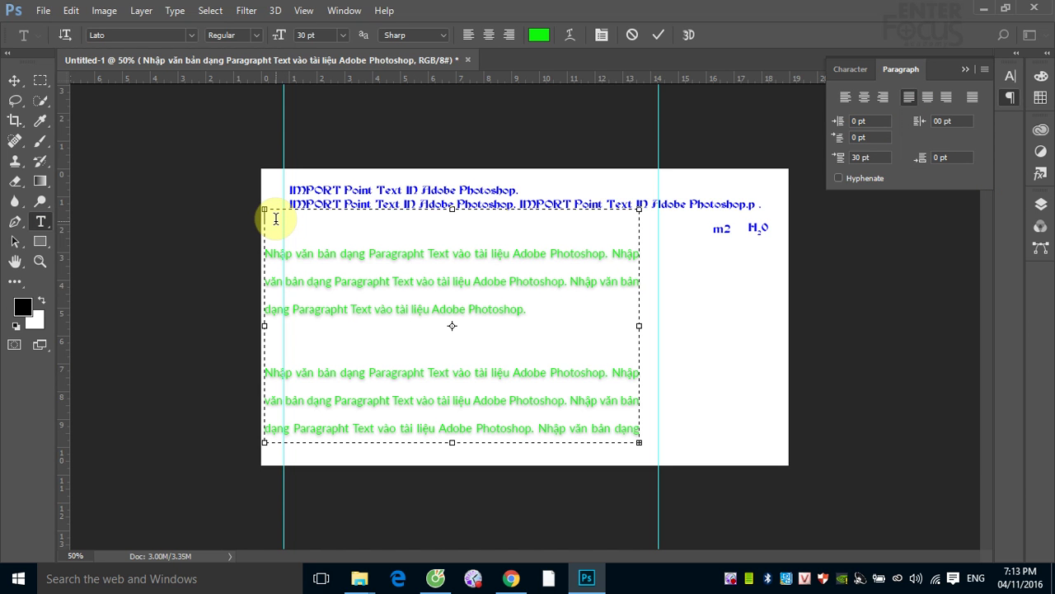
pyautogui.press('Delete')
pyautogui.click(290, 272)
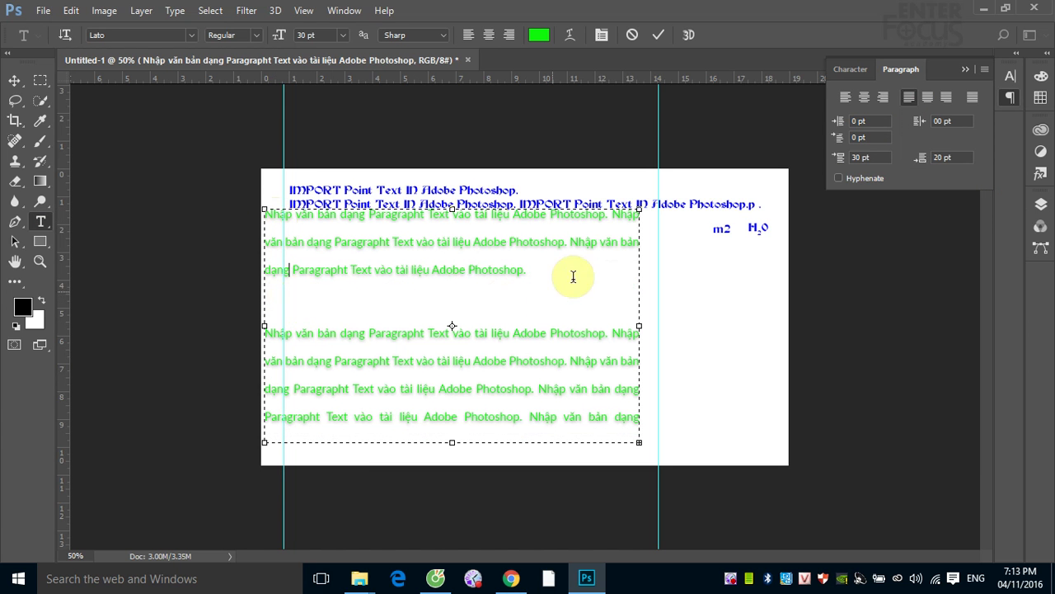
pyautogui.click(539, 272)
pyautogui.press('Delete')
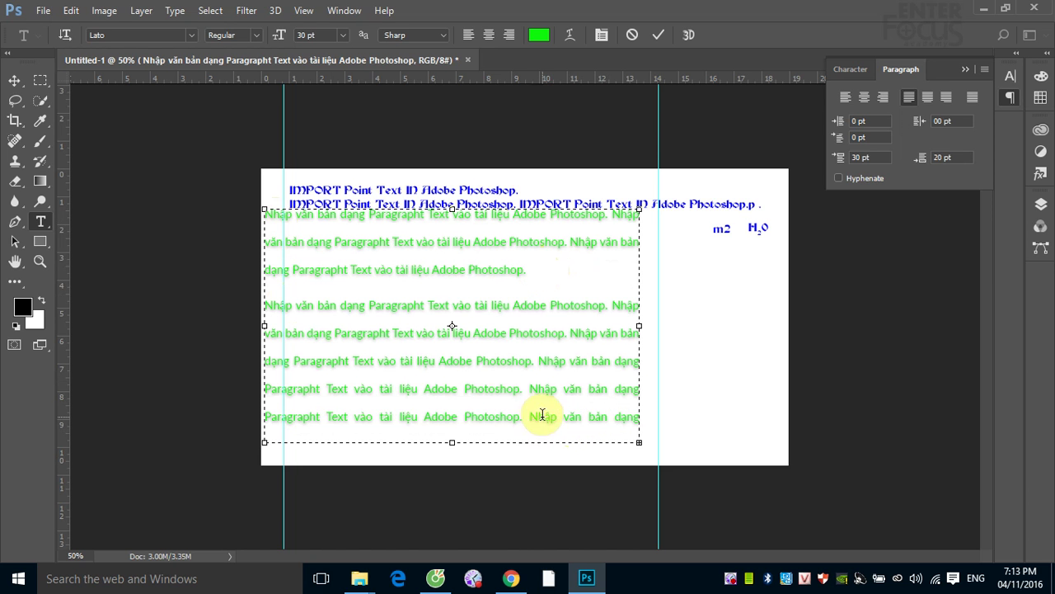
# - Widen the green text box to the right and extend it downward
pyautogui.moveTo(640, 327); pyautogui.dragTo(695, 328)
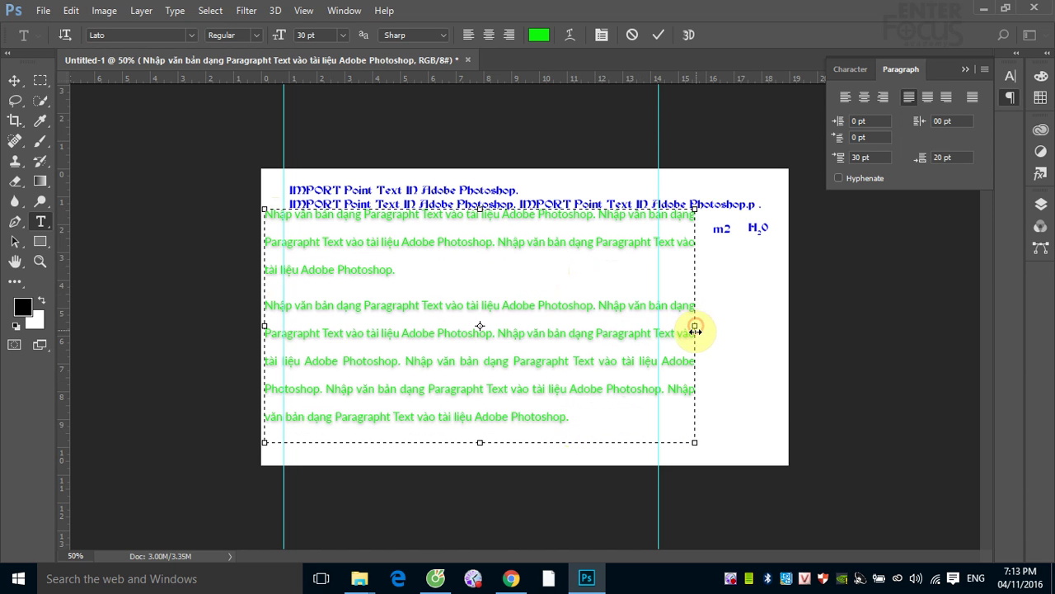
pyautogui.moveTo(480, 443)
pyautogui.mouseDown()
pyautogui.moveTo(482, 473)
pyautogui.moveTo(481, 448)
pyautogui.mouseUp()
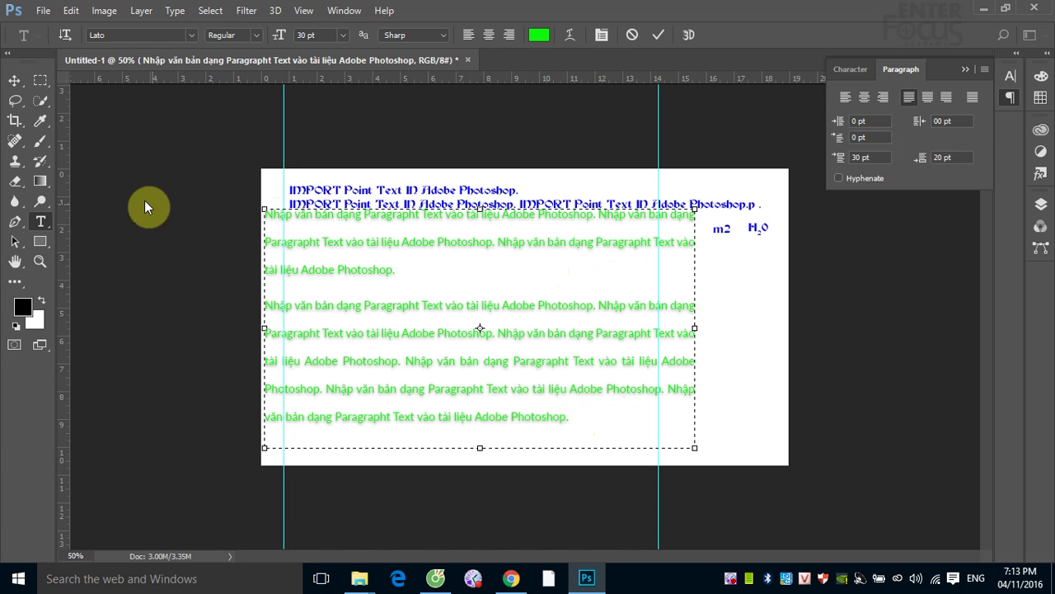
pyautogui.click(14, 80)
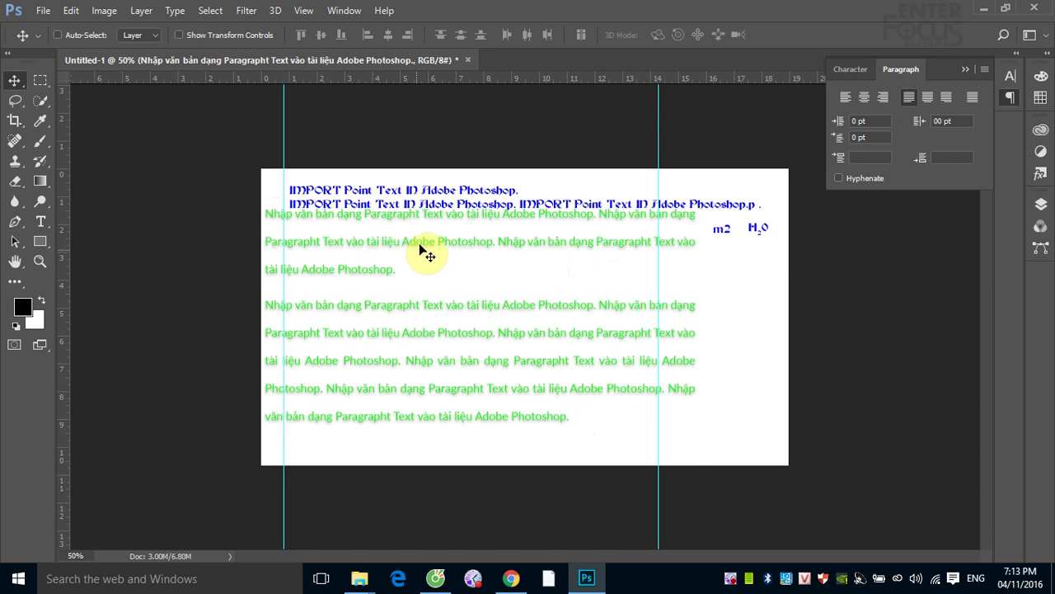
# - Move the green text block down-right and convert it to point text
pyautogui.moveTo(421, 248); pyautogui.dragTo(439, 275)
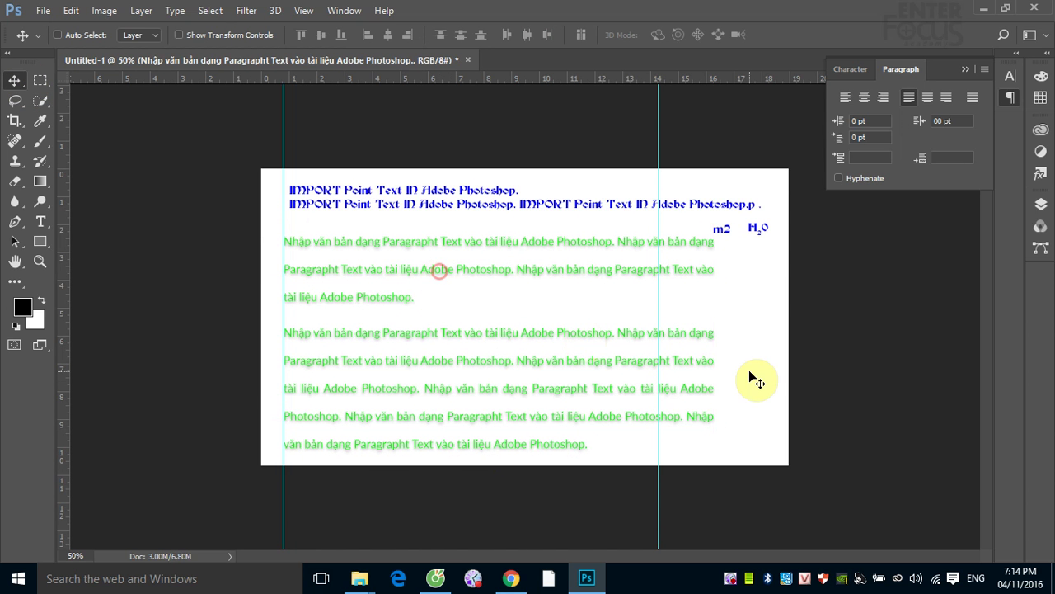
pyautogui.click(174, 10)
pyautogui.click(228, 203)
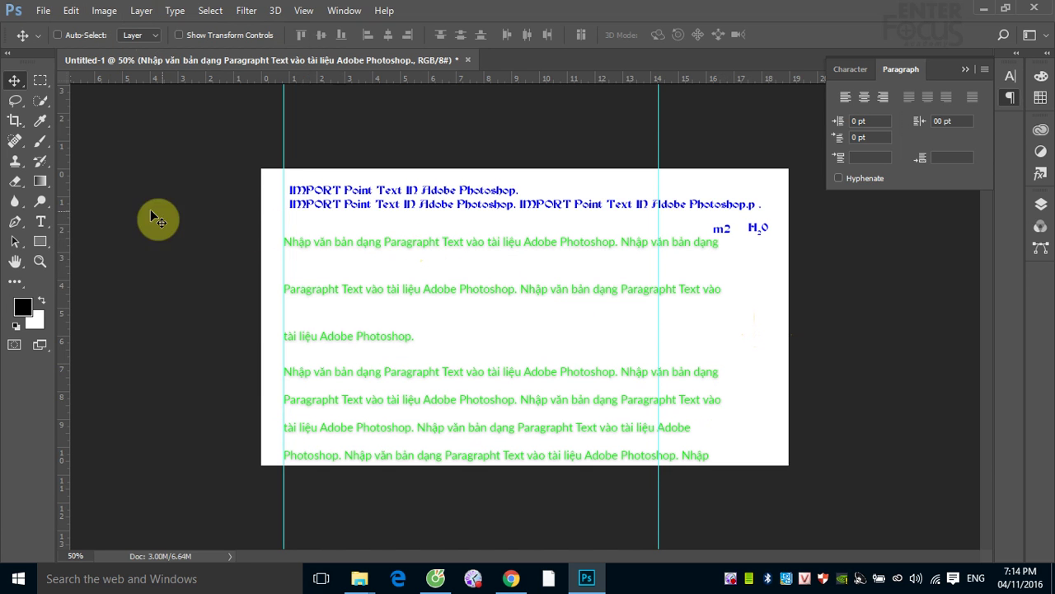
# - Select all the green text and set its space before to 0
pyautogui.click(41, 221)
pyautogui.click(431, 242)
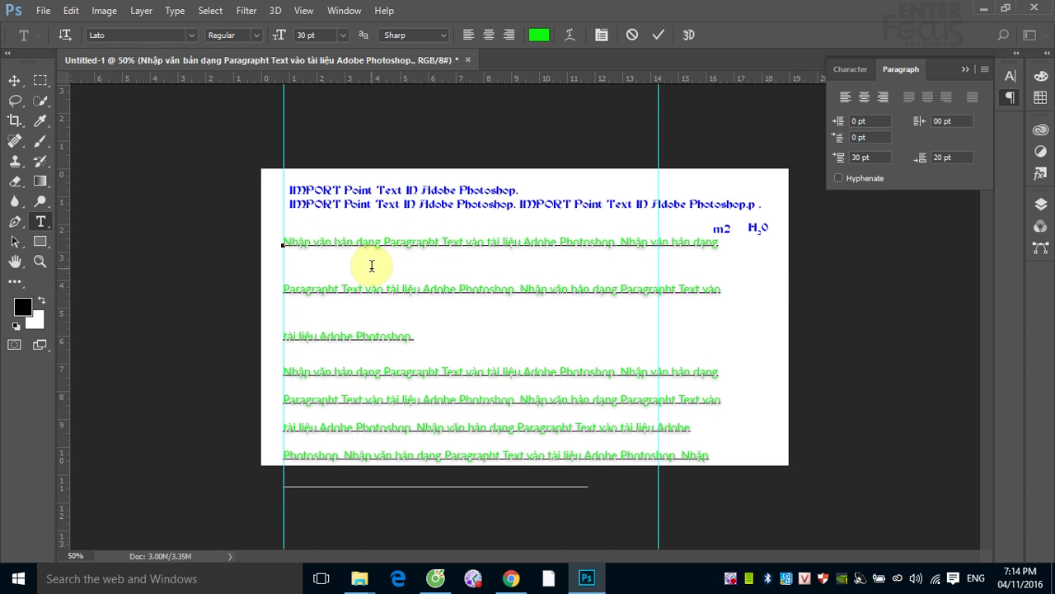
pyautogui.hotkey('ctrl', 'a')
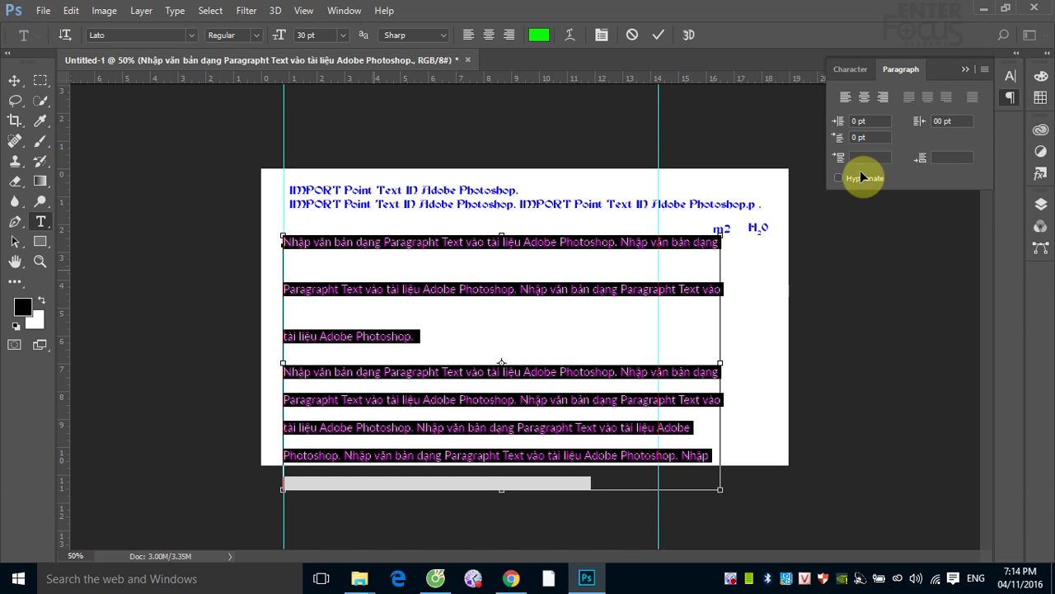
pyautogui.click(538, 279)
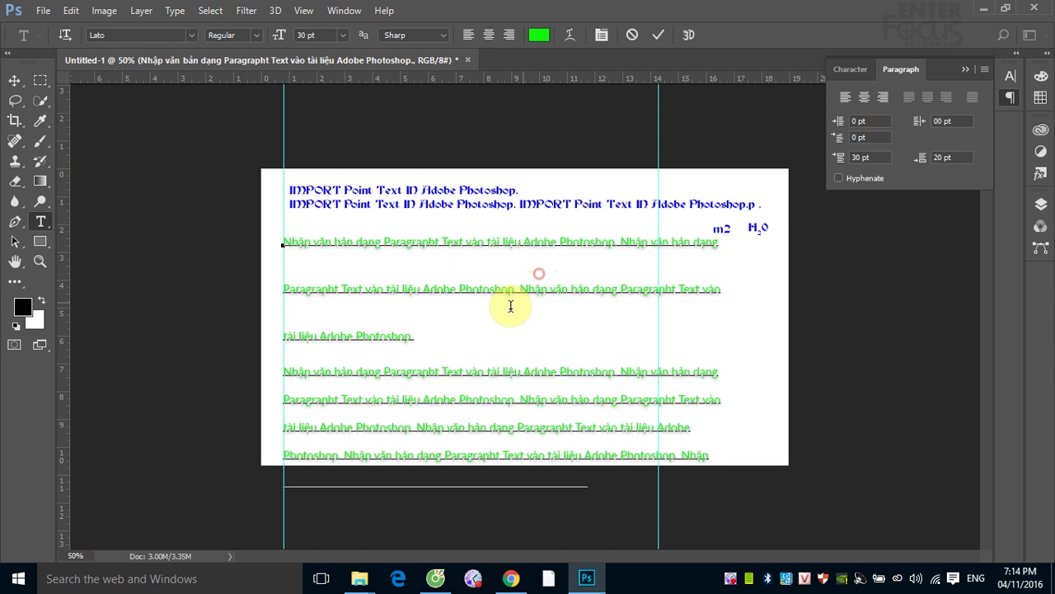
pyautogui.click(857, 160)
pyautogui.write('0')
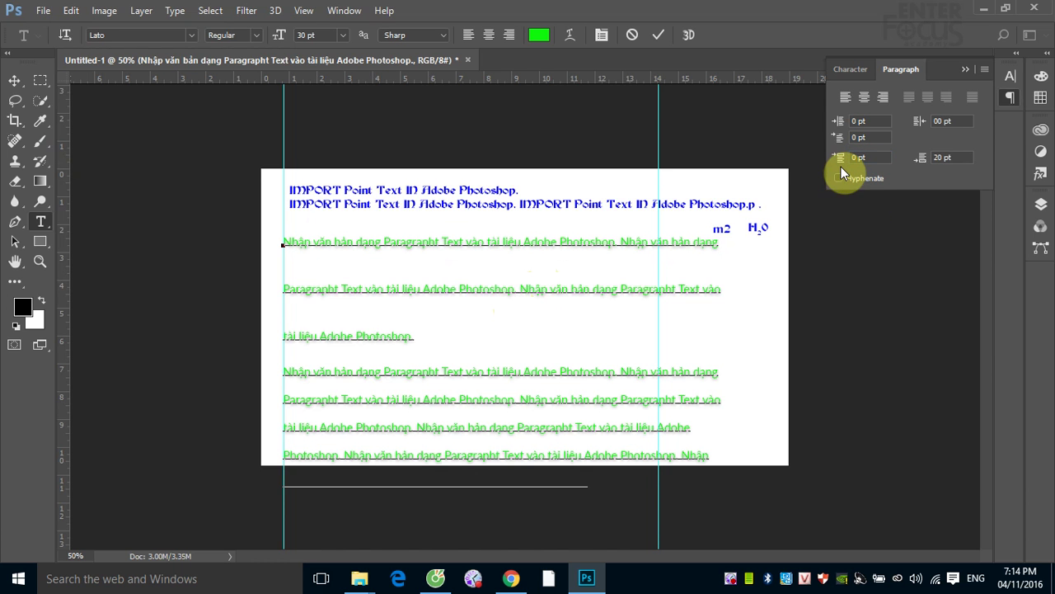
pyautogui.click(728, 206)
# - Set both space after and space before to 0 pt for all green text
pyautogui.click(337, 326)
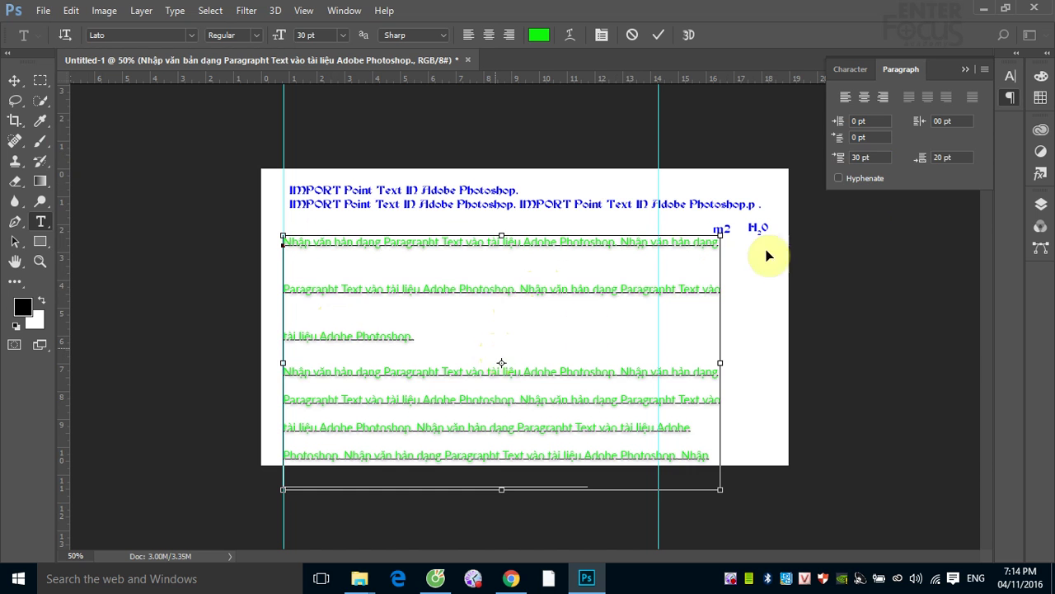
pyautogui.hotkey('ctrl', 'a')
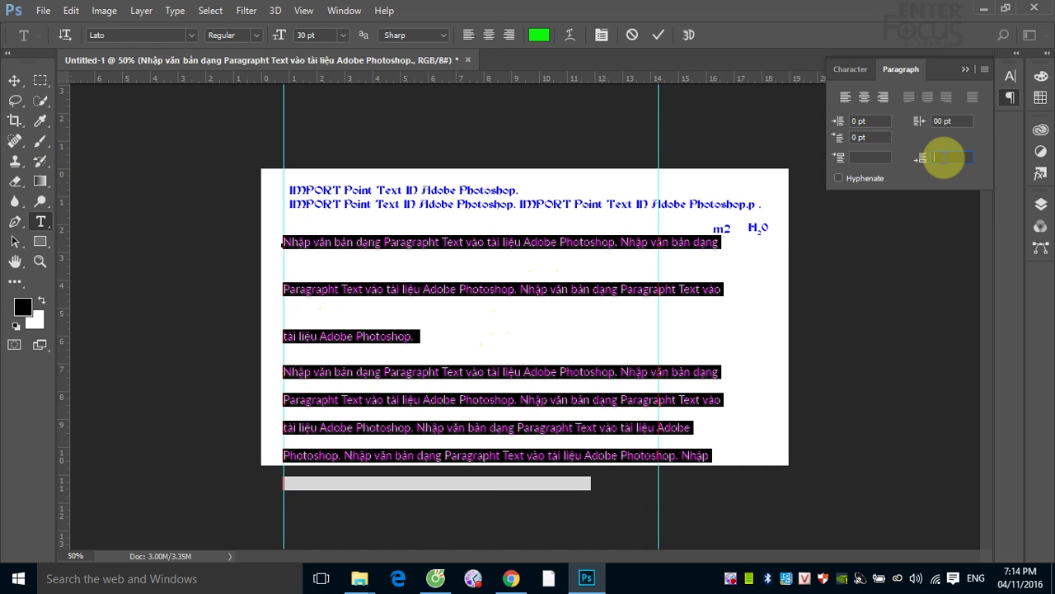
pyautogui.click(943, 155)
pyautogui.write('0')
pyautogui.press('Return')
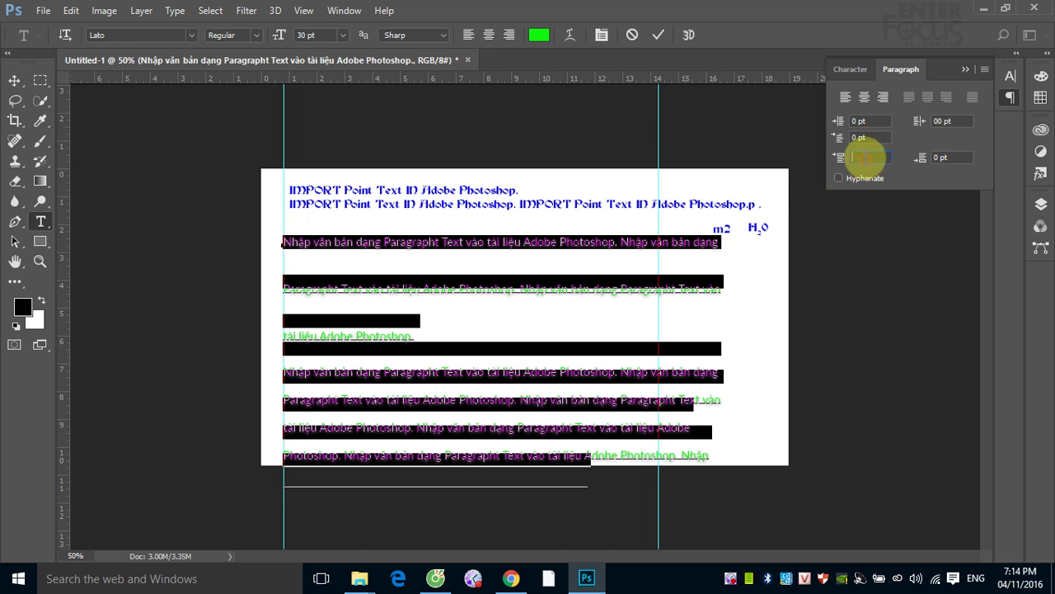
pyautogui.click(863, 157)
pyautogui.write('0')
pyautogui.press('Return')
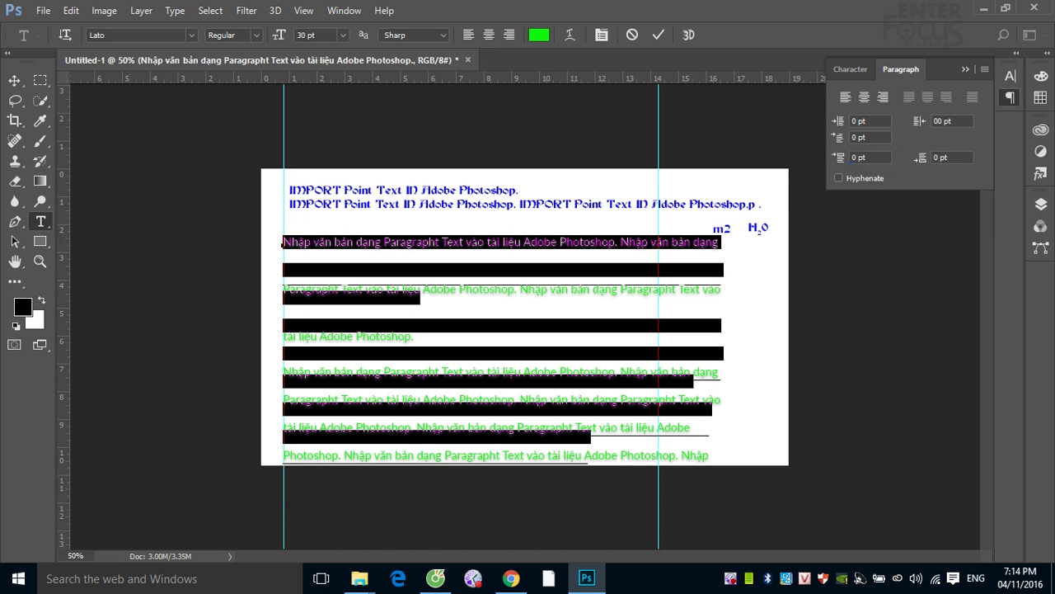
pyautogui.click(14, 80)
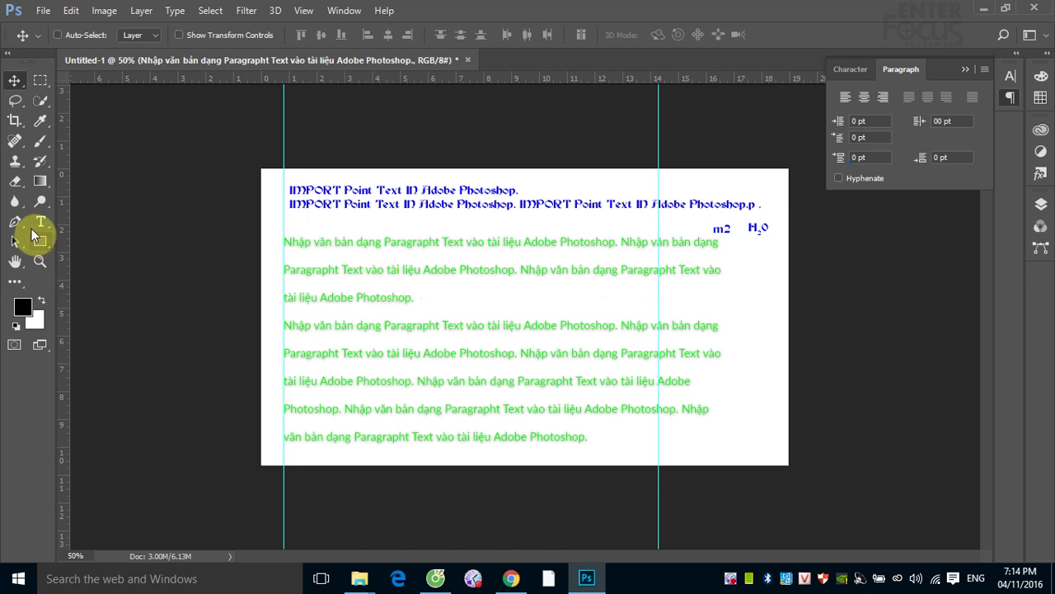
pyautogui.click(40, 220)
pyautogui.click(359, 271)
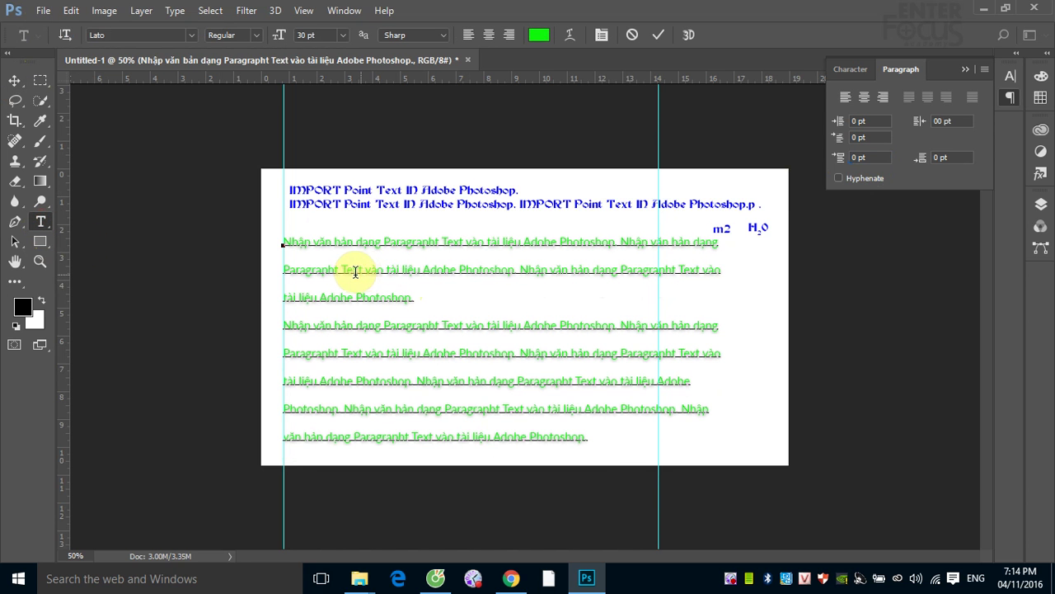
# - Convert the green point text to paragraph text and display its bounding box
pyautogui.click(14, 80)
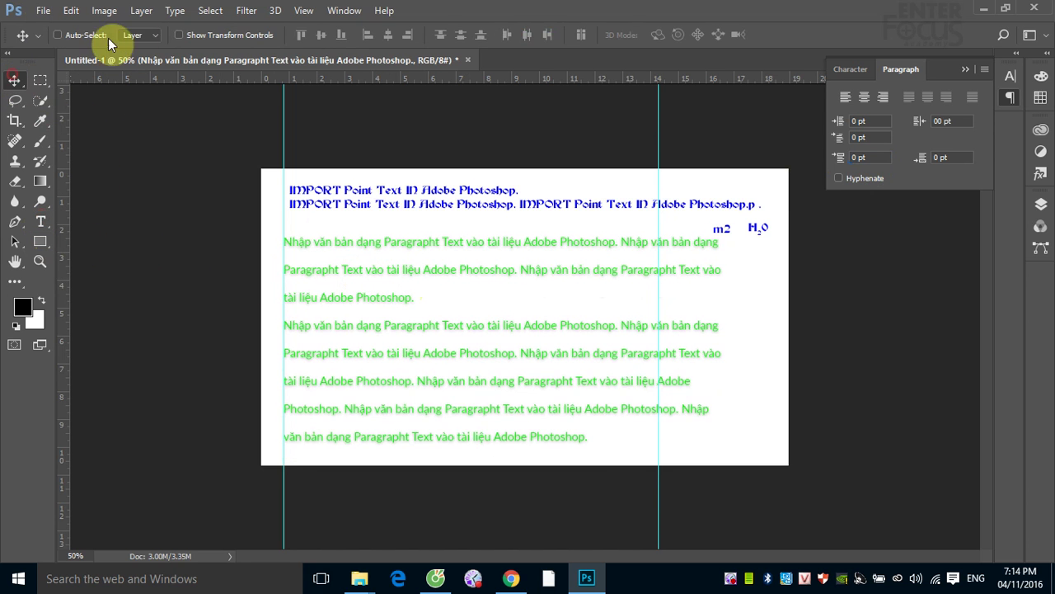
pyautogui.click(174, 10)
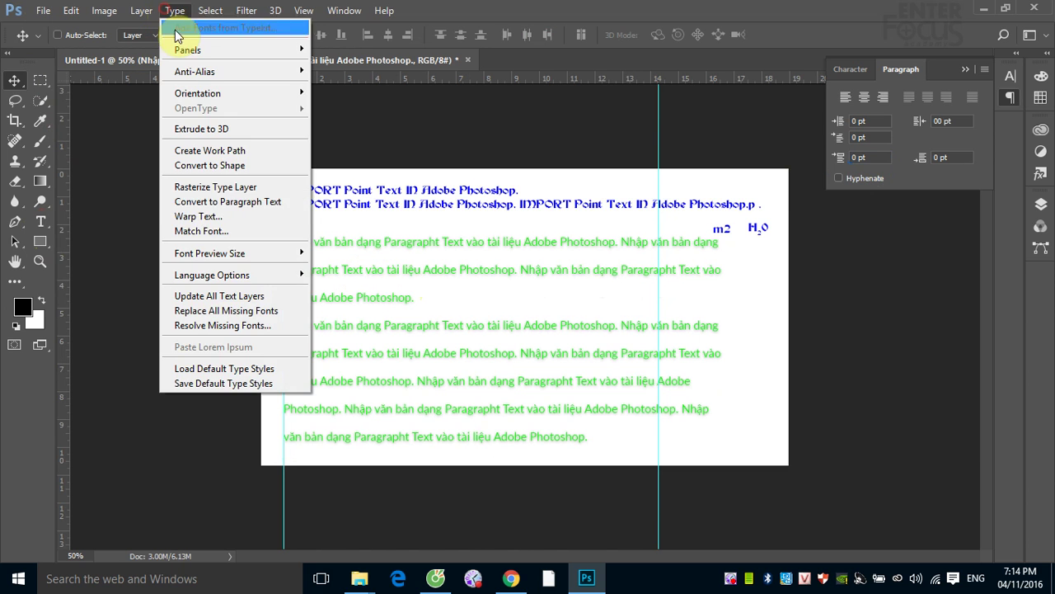
pyautogui.click(262, 202)
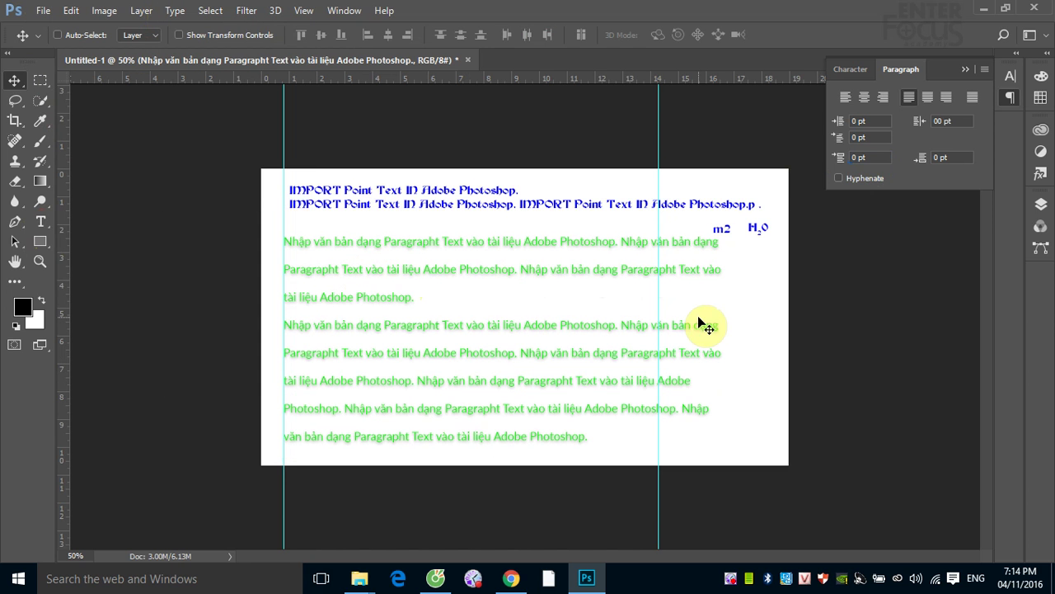
pyautogui.click(41, 221)
pyautogui.click(396, 270)
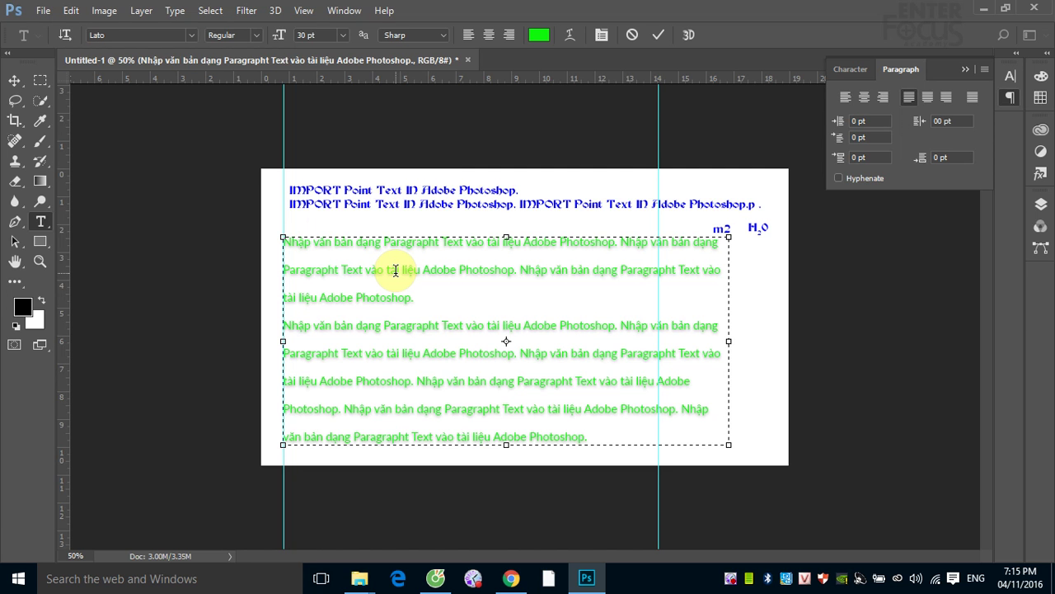
# - Toggle the green text's orientation between vertical and horizontal, ending horizontal
pyautogui.click(396, 271)
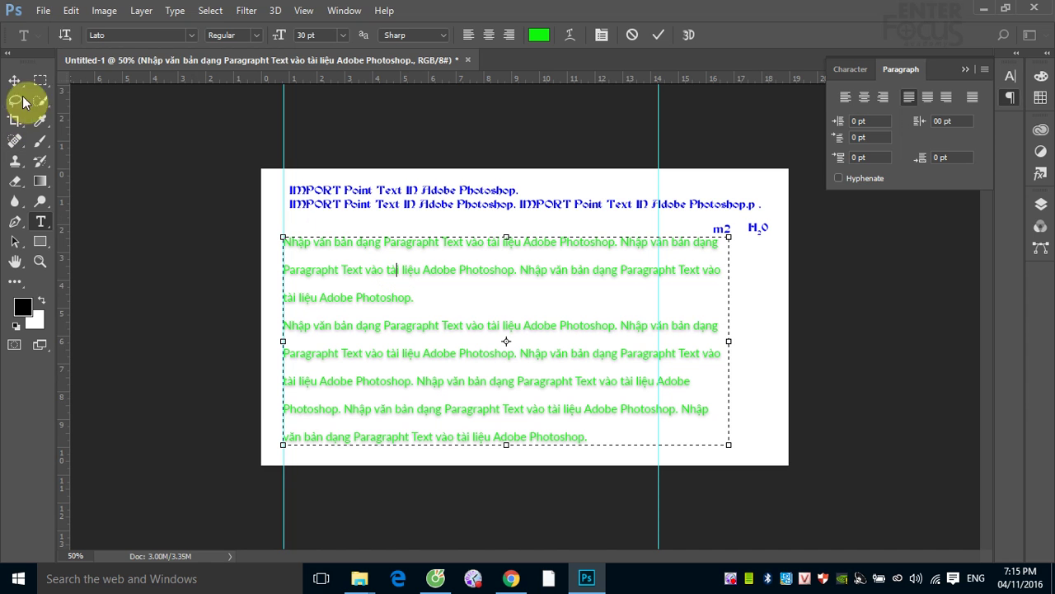
pyautogui.click(65, 37)
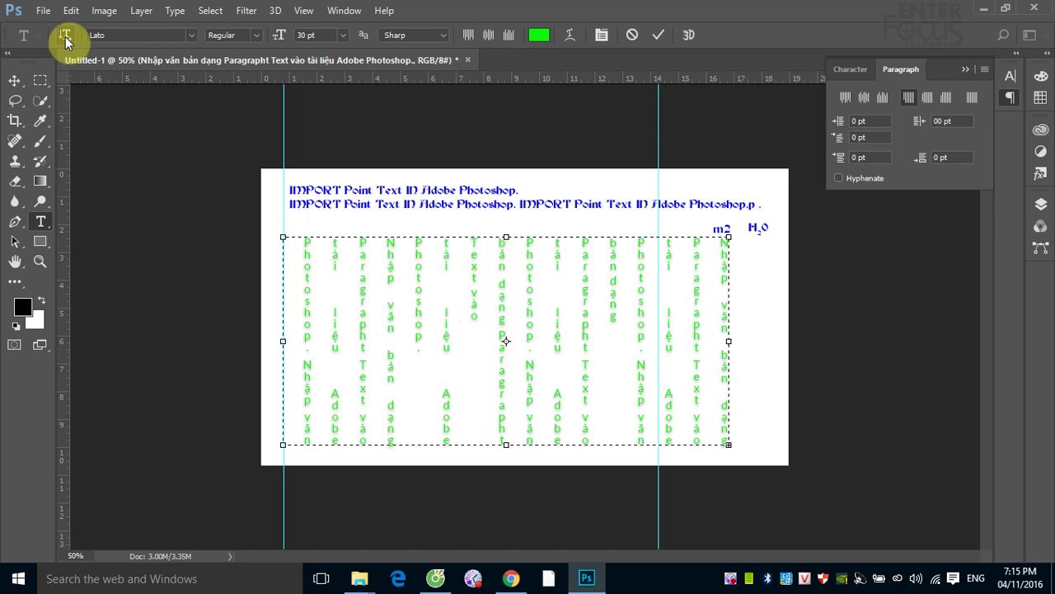
pyautogui.click(65, 36)
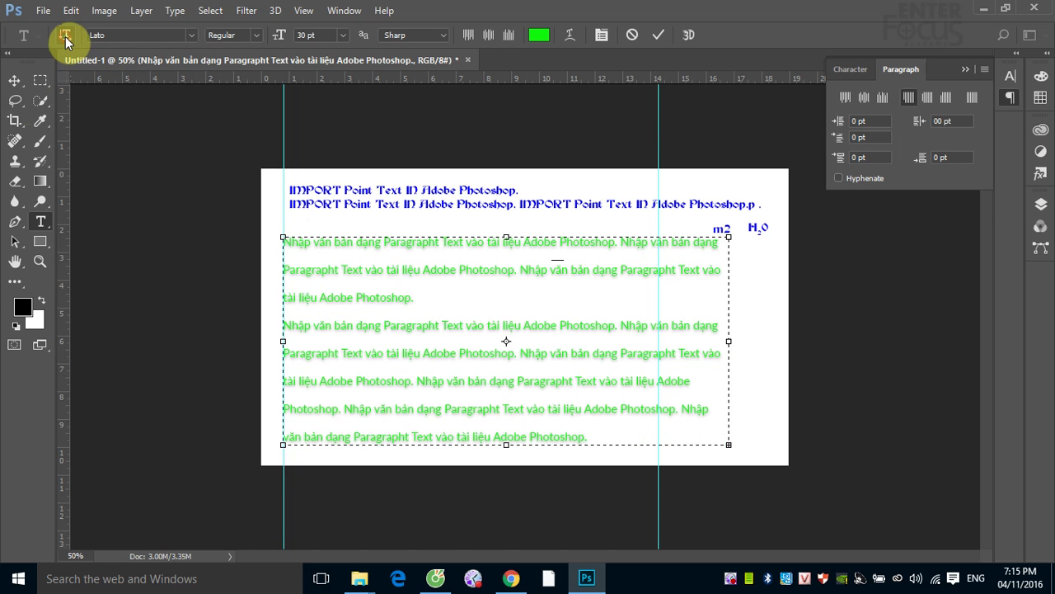
pyautogui.click(66, 36)
pyautogui.click(65, 37)
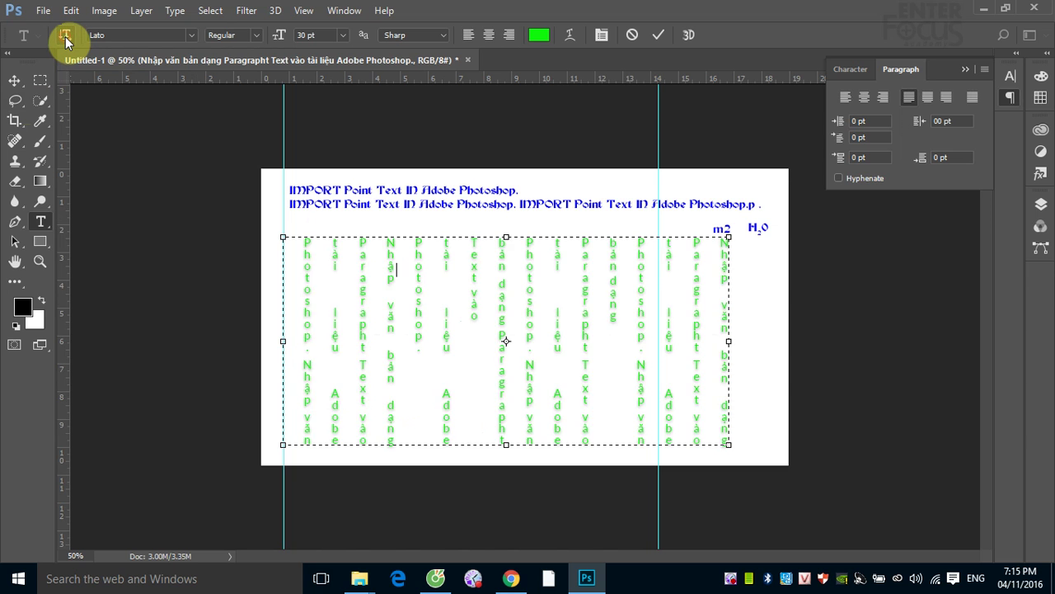
pyautogui.click(66, 36)
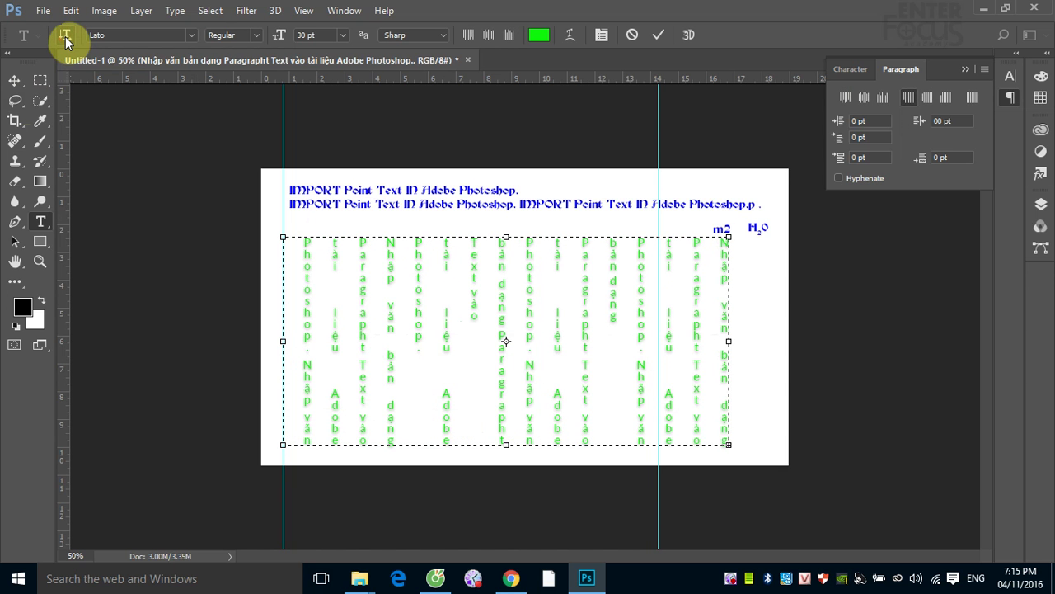
pyautogui.click(65, 36)
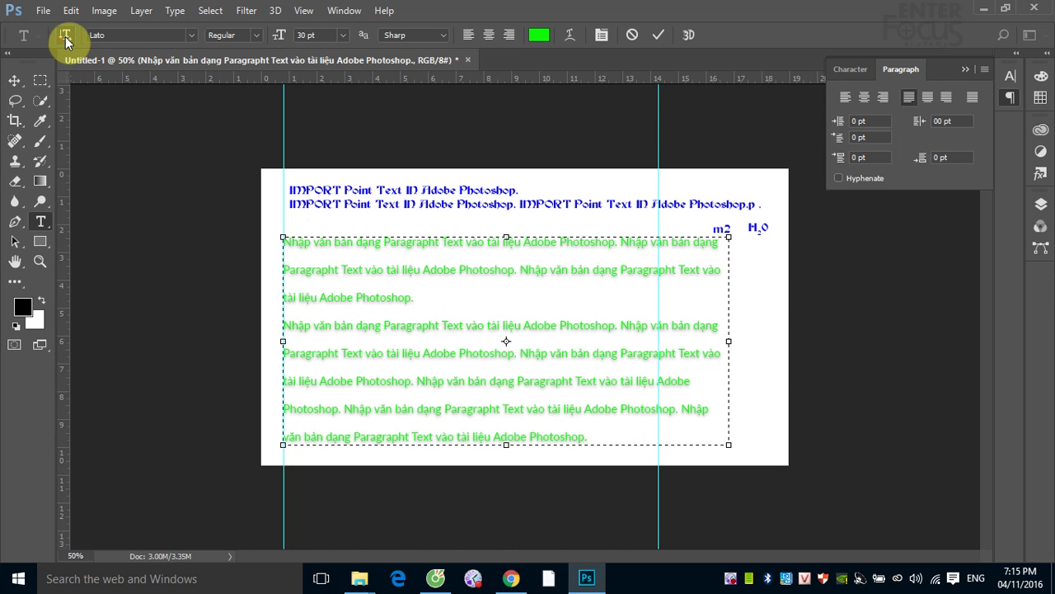
pyautogui.click(175, 12)
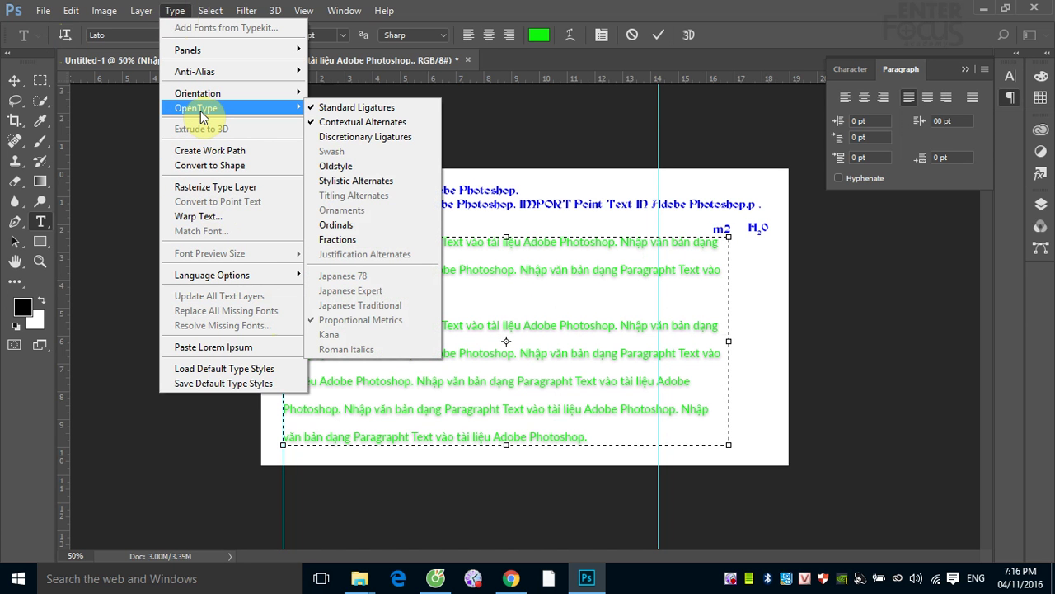
pyautogui.moveTo(198, 93)
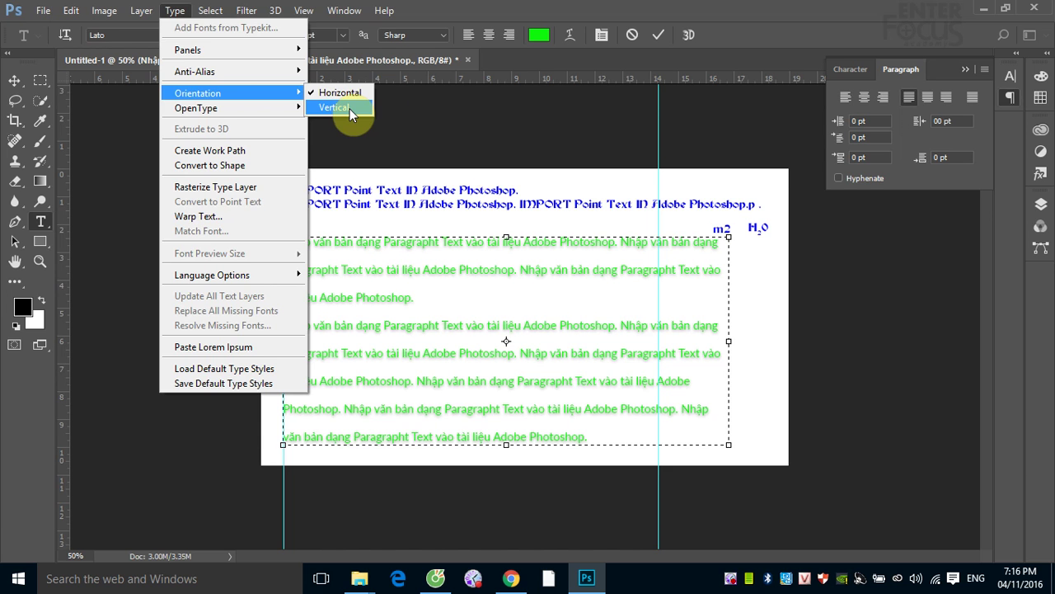
# - Close the Type menu without changes and open the Layers panel
pyautogui.click(247, 66)
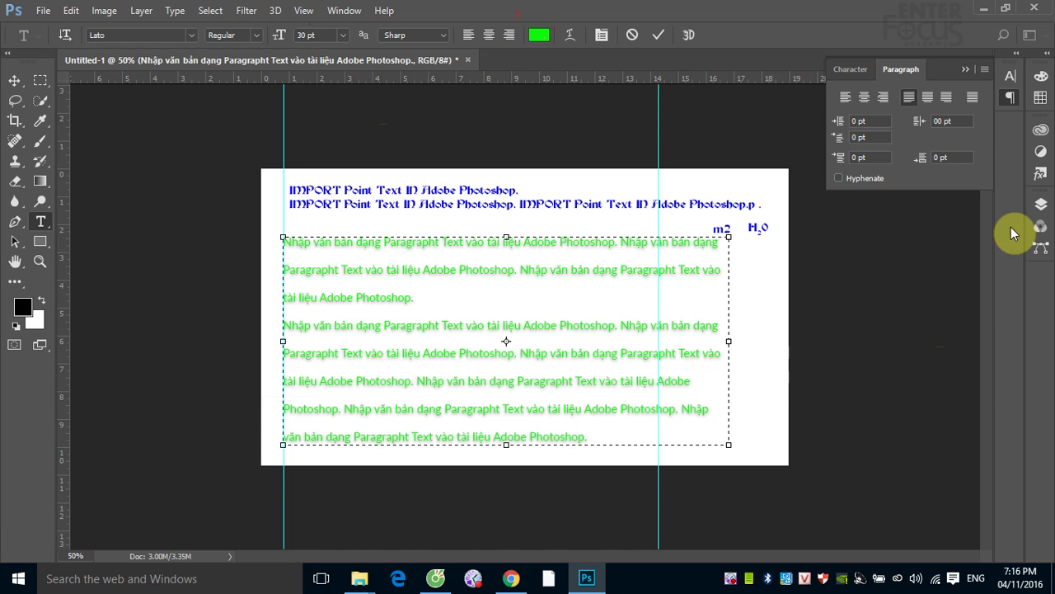
pyautogui.click(1039, 206)
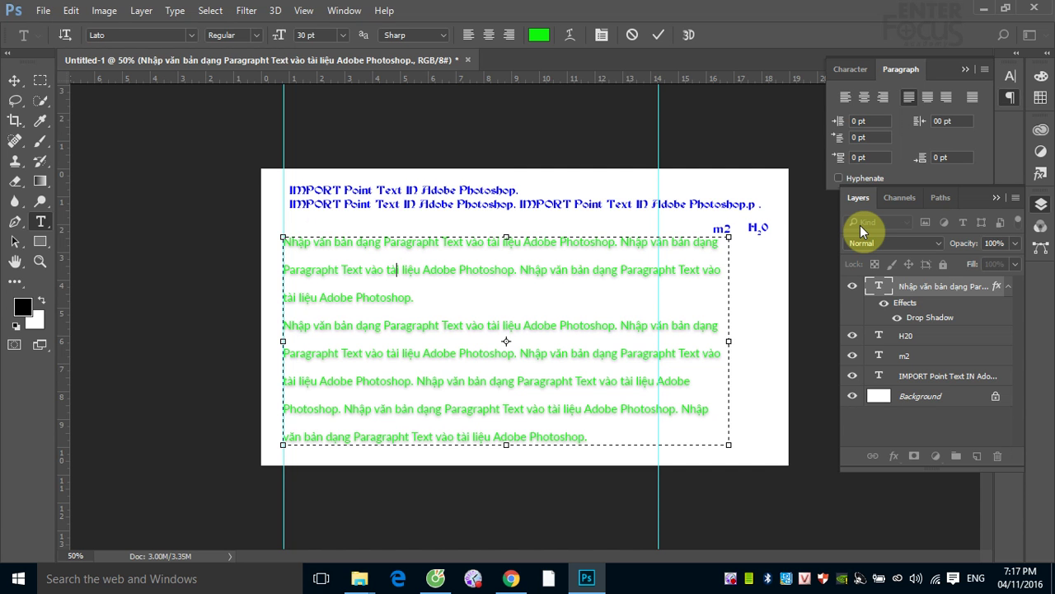
# - Rasterize the H20 type layer into pixels from its Layers panel menu
pyautogui.click(174, 16)
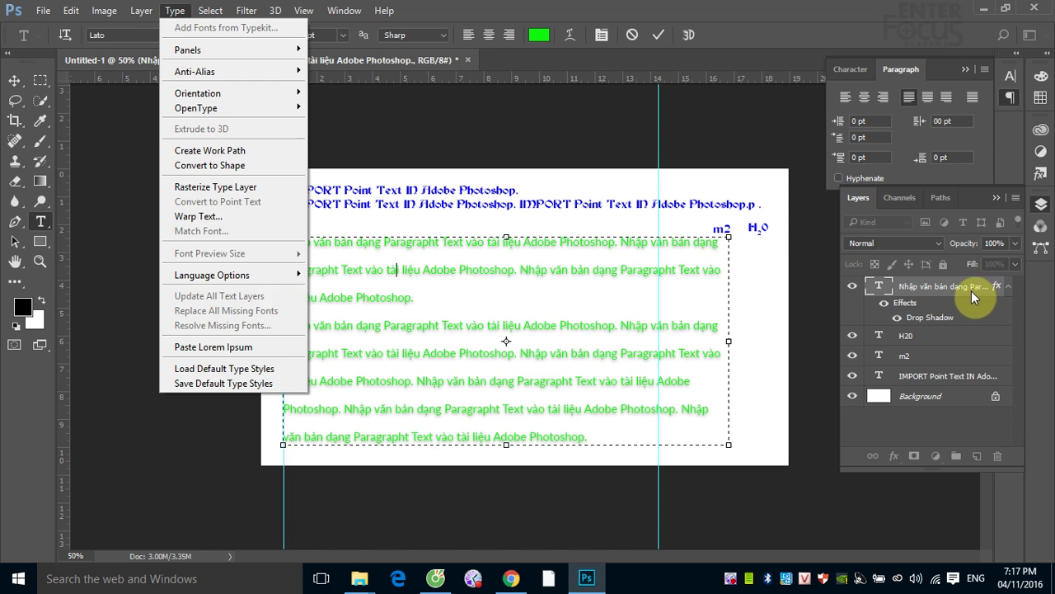
pyautogui.click(935, 332)
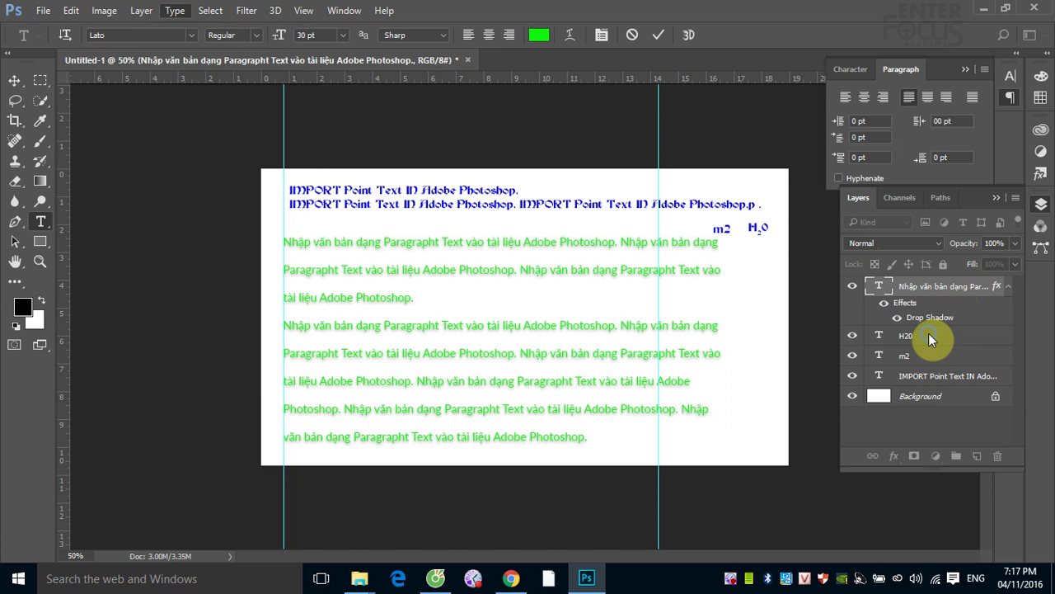
pyautogui.rightClick(930, 336)
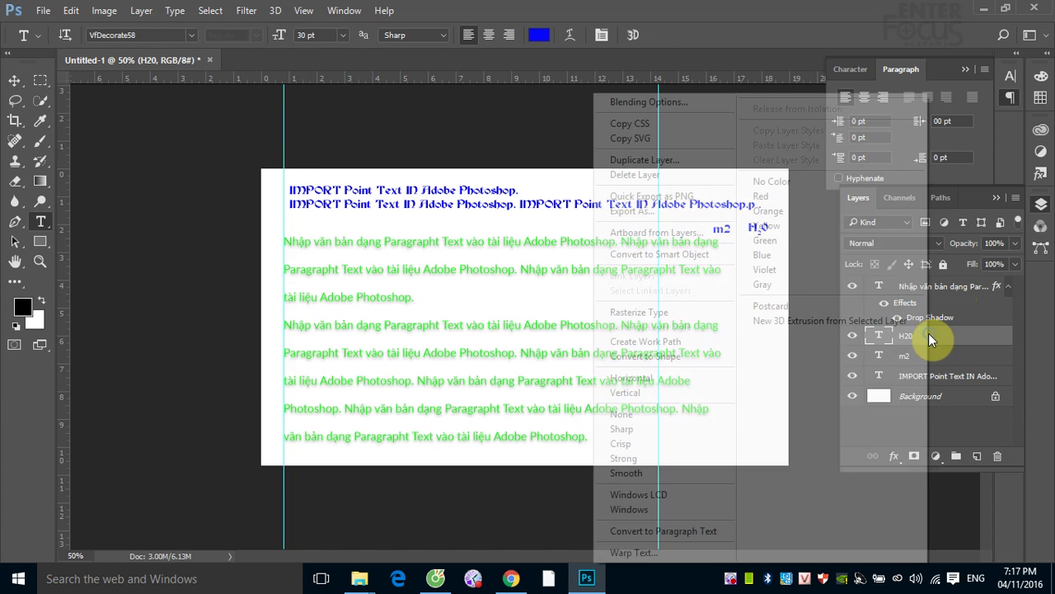
pyautogui.click(666, 313)
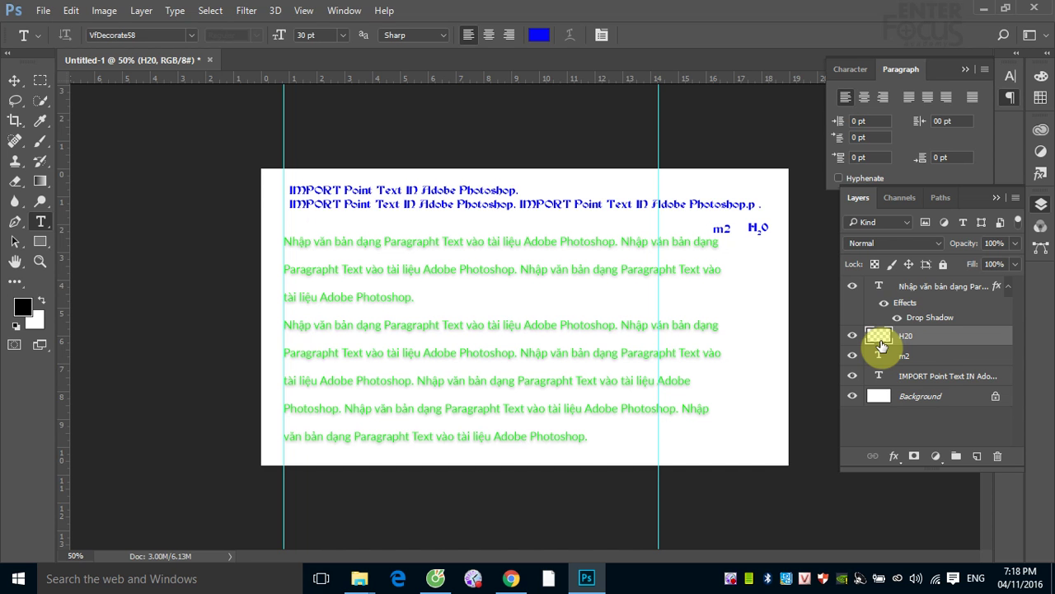
pyautogui.rightClick(948, 379)
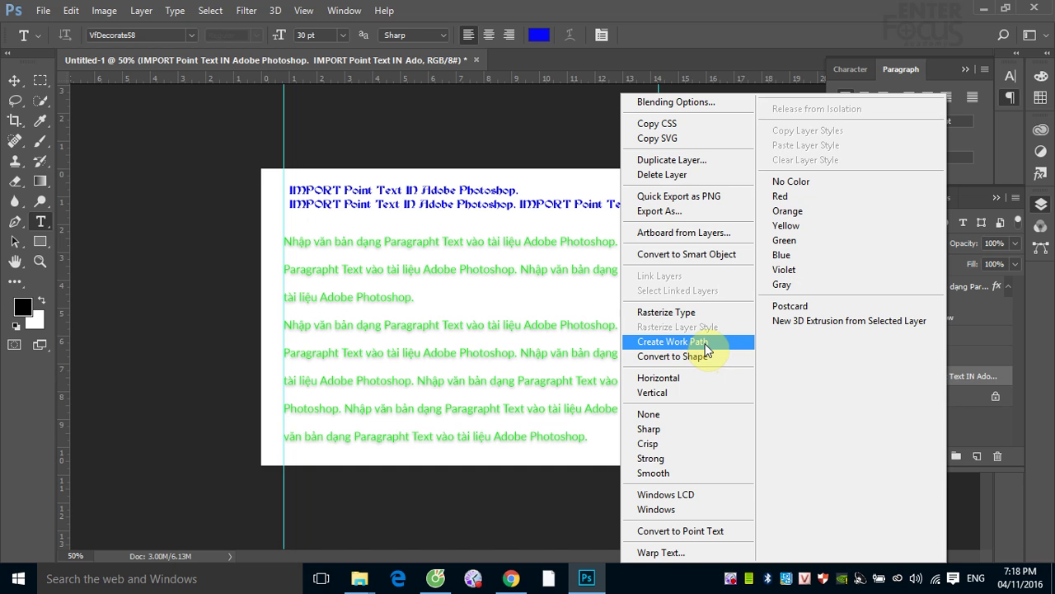
# - Set the IMPORT text's anti-aliasing to none, nudge the m2 text, and duplicate it twice below
pyautogui.click(975, 362)
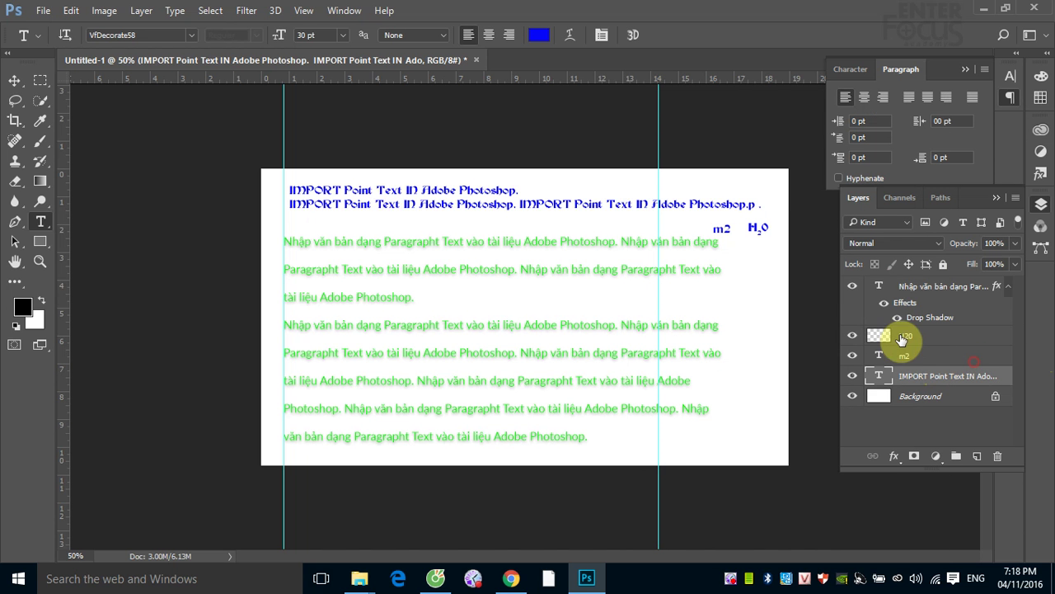
pyautogui.click(15, 81)
pyautogui.moveTo(766, 236)
pyautogui.mouseDown()
pyautogui.moveTo(789, 245)
pyautogui.moveTo(641, 207)
pyautogui.moveTo(489, 279)
pyautogui.moveTo(753, 332)
pyautogui.moveTo(758, 356)
pyautogui.moveTo(544, 345)
pyautogui.moveTo(572, 236)
pyautogui.moveTo(599, 243)
pyautogui.moveTo(643, 284)
pyautogui.mouseUp()
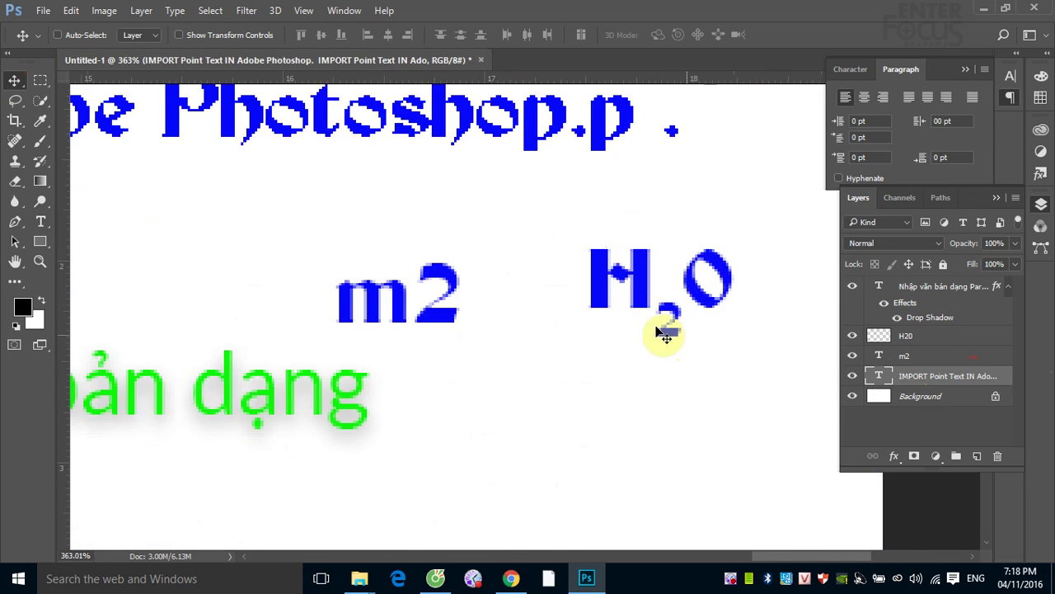
pyautogui.rightClick(443, 321)
pyautogui.click(473, 330)
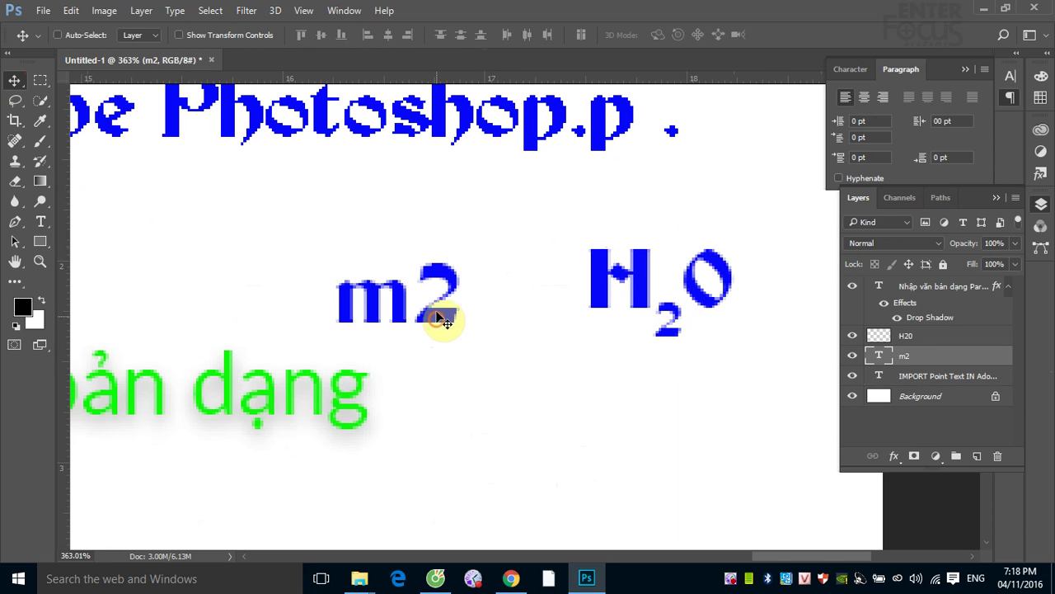
pyautogui.moveTo(440, 323); pyautogui.dragTo(444, 295)
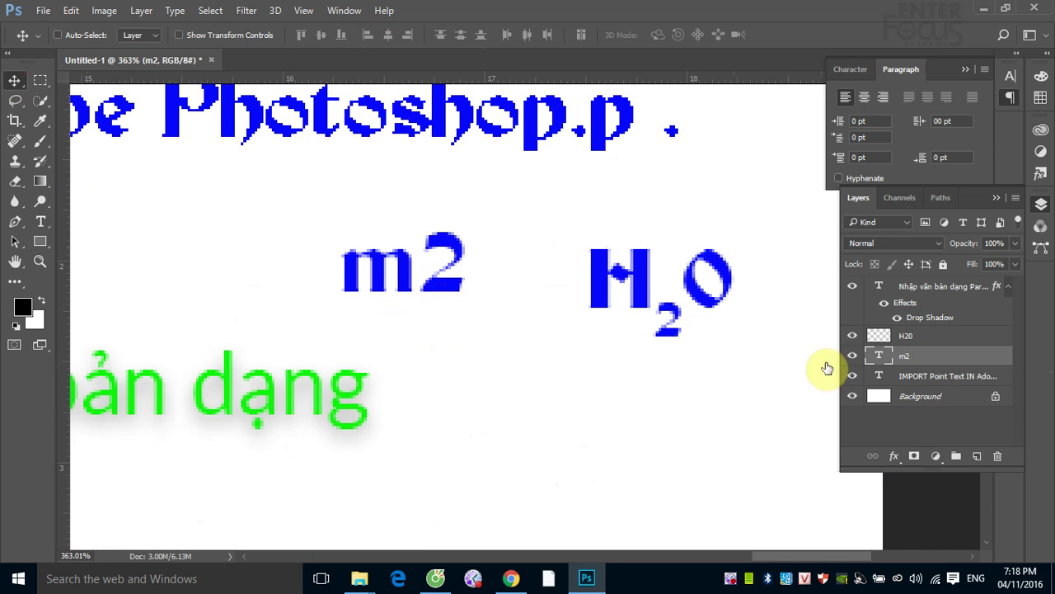
pyautogui.moveTo(436, 283)
pyautogui.mouseDown()
pyautogui.moveTo(535, 408)
pyautogui.moveTo(660, 472)
pyautogui.mouseUp()
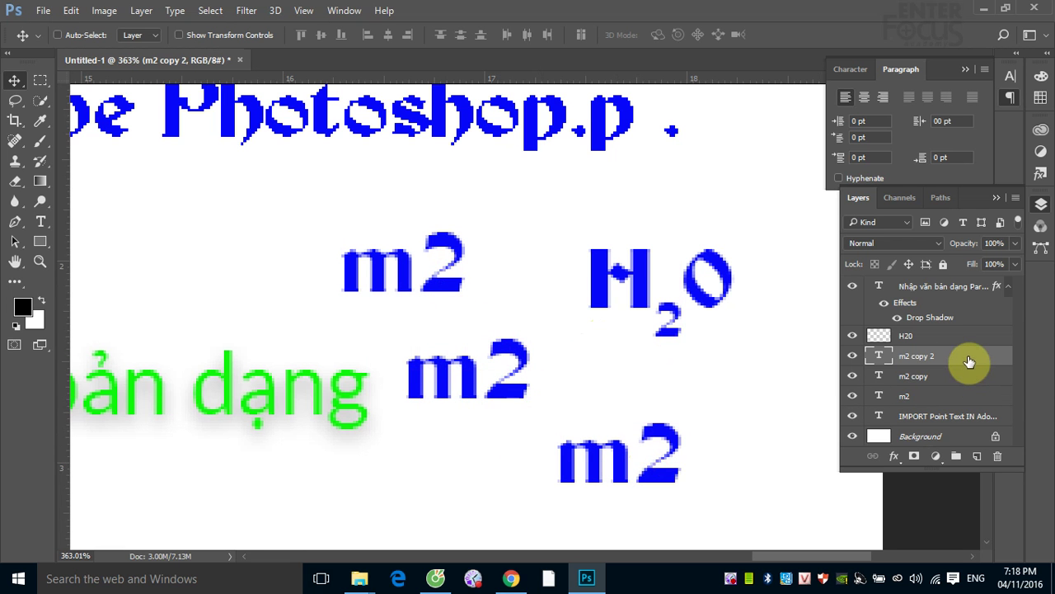
# - Rasterize m2 copy 2 and create a work path from the m2 copy letters
pyautogui.rightClick(966, 356)
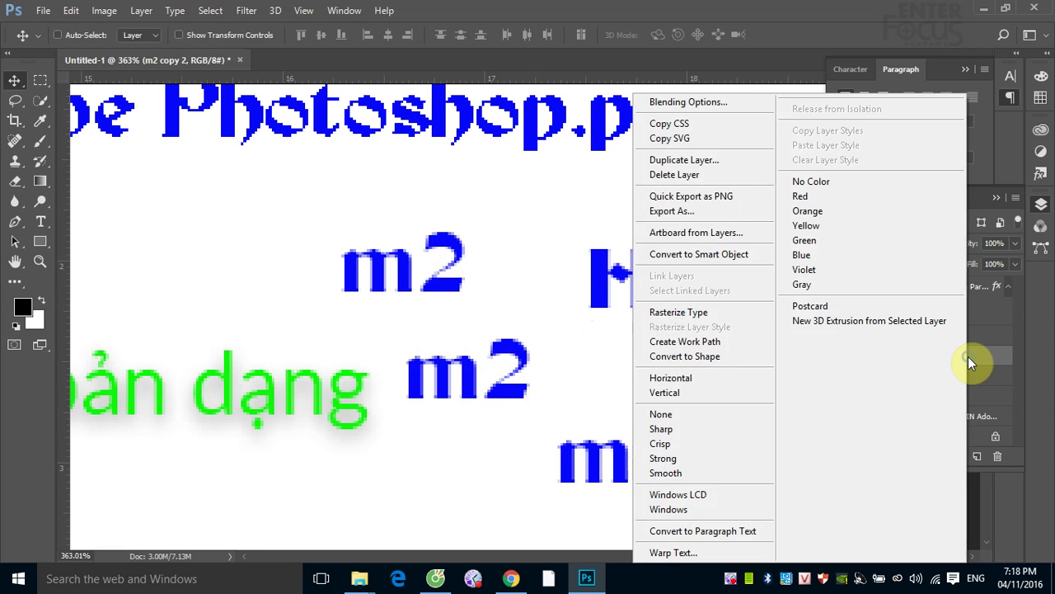
pyautogui.click(706, 314)
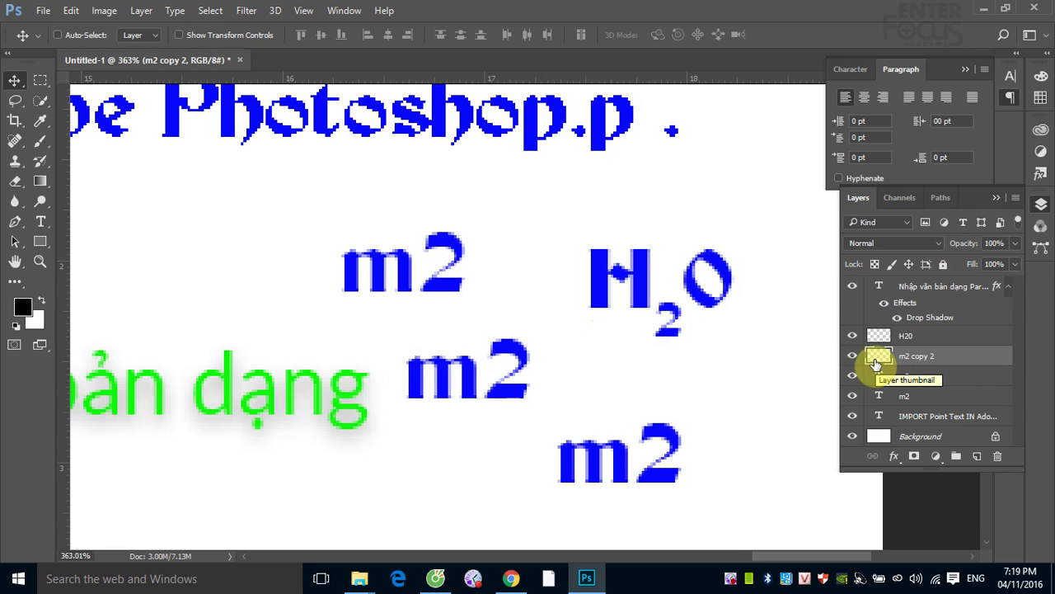
pyautogui.rightClick(513, 395)
pyautogui.click(554, 406)
pyautogui.rightClick(924, 376)
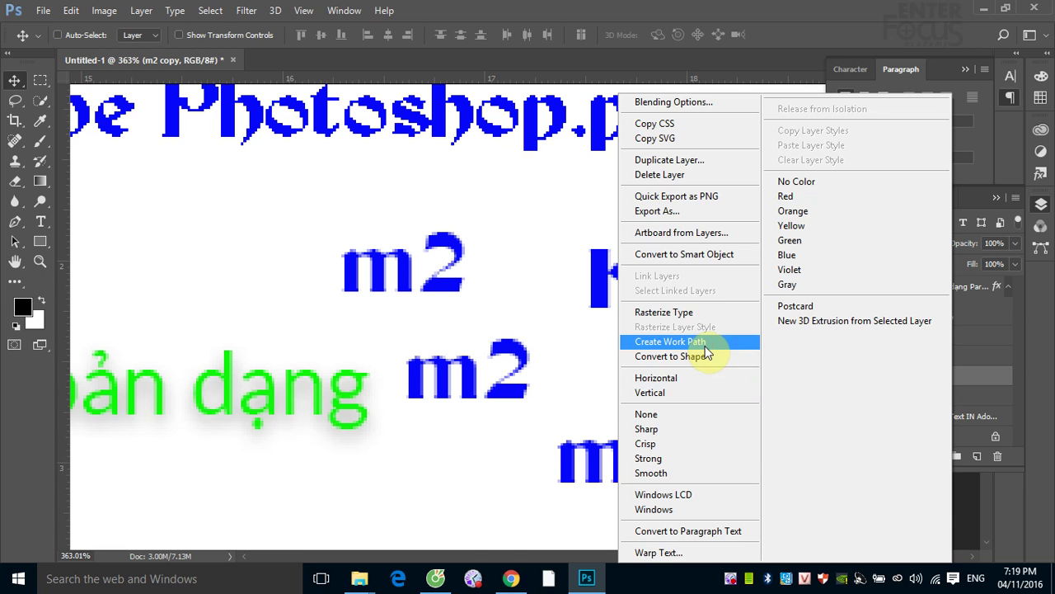
pyautogui.click(671, 341)
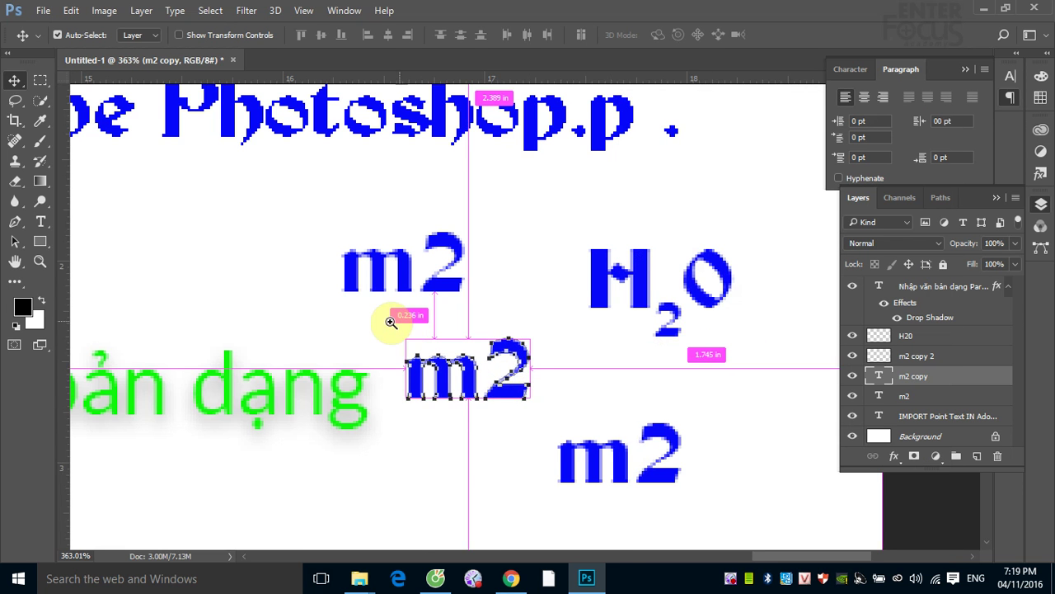
pyautogui.moveTo(391, 322); pyautogui.dragTo(500, 377)
pyautogui.moveTo(478, 325); pyautogui.dragTo(321, 94)
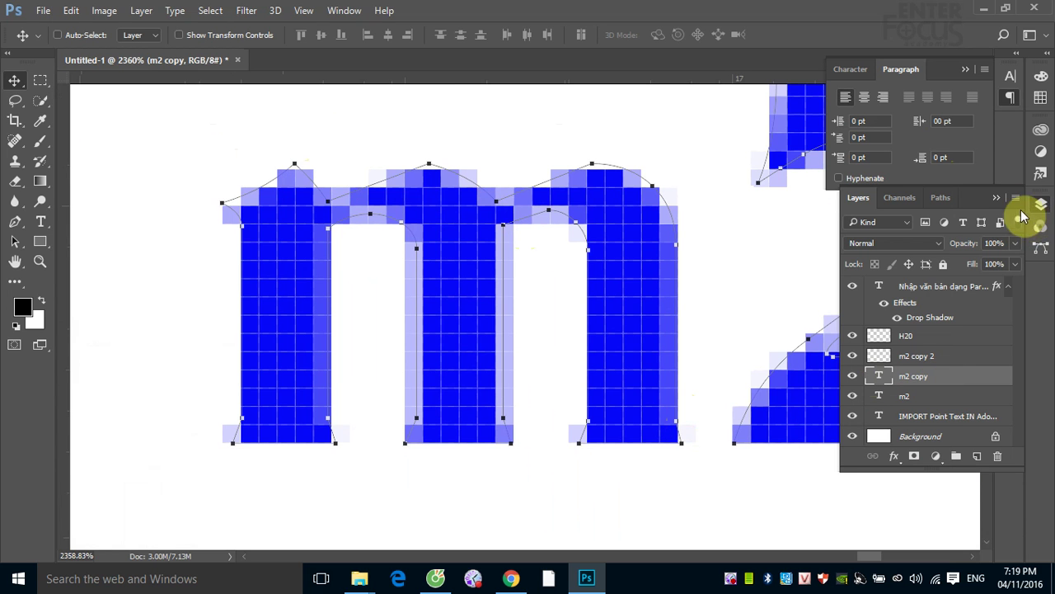
# - Drag the m2 Work Path up and left in two moves, clear of the blue m2 text
pyautogui.click(942, 199)
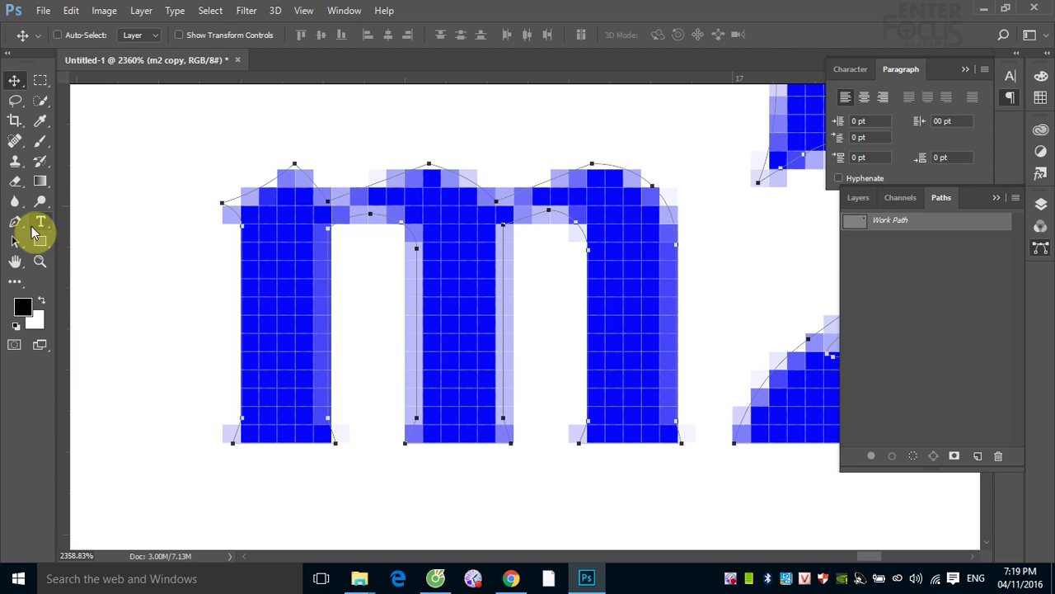
pyautogui.click(18, 245)
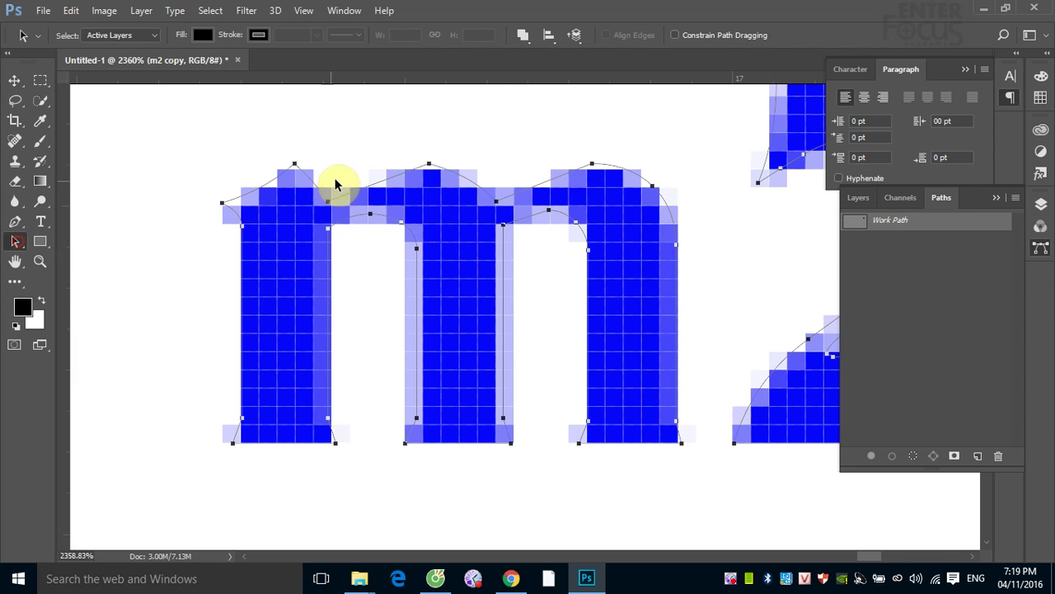
pyautogui.click(381, 181)
pyautogui.moveTo(381, 181); pyautogui.dragTo(258, 155)
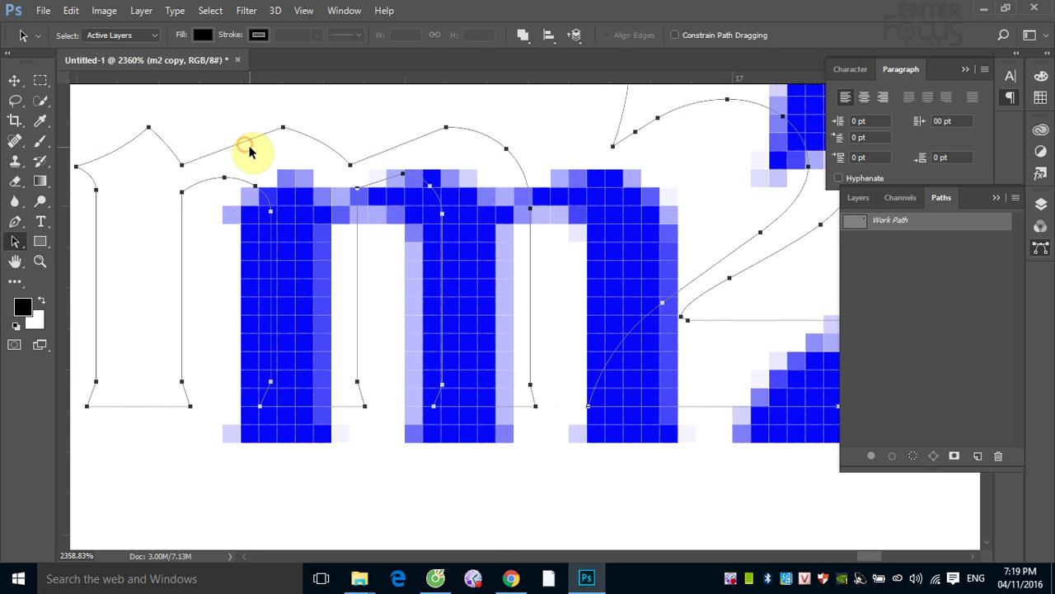
pyautogui.hotkey('ctrl', '-')
pyautogui.hotkey('ctrl', '-')
pyautogui.hotkey('ctrl', '-')
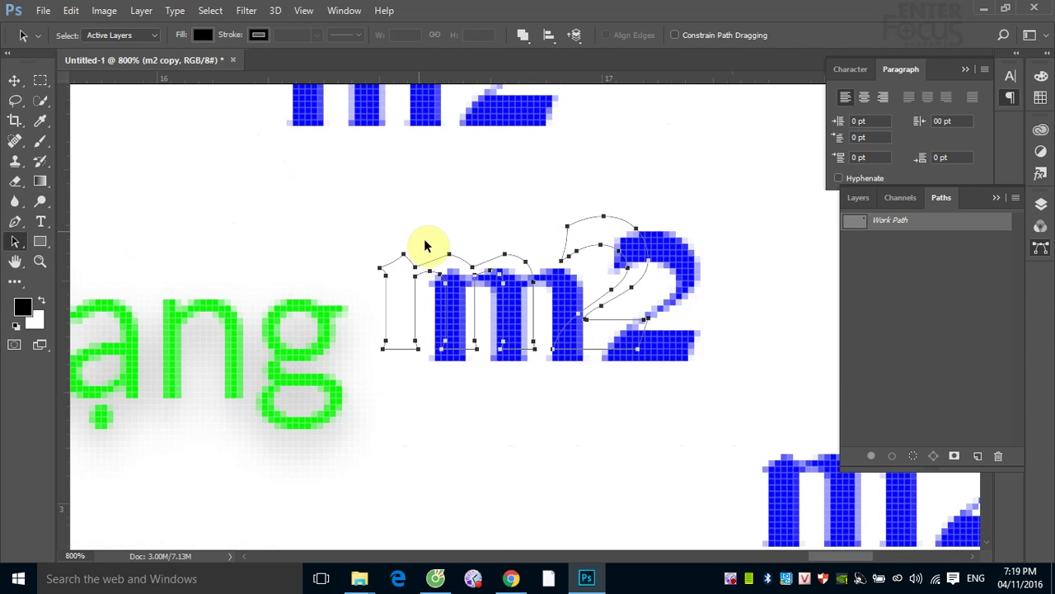
pyautogui.moveTo(435, 264); pyautogui.dragTo(258, 176)
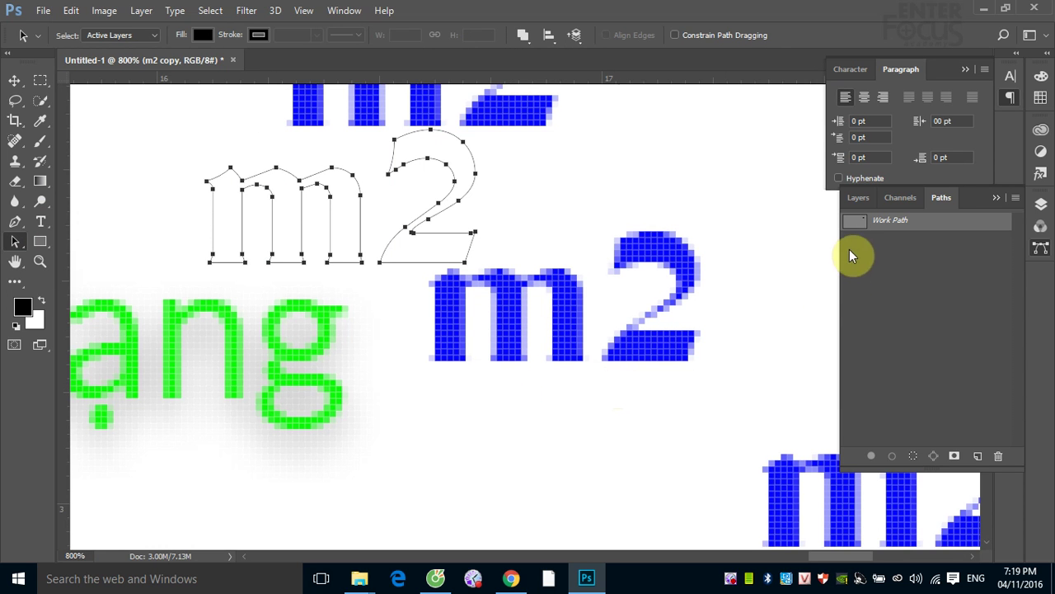
pyautogui.click(858, 198)
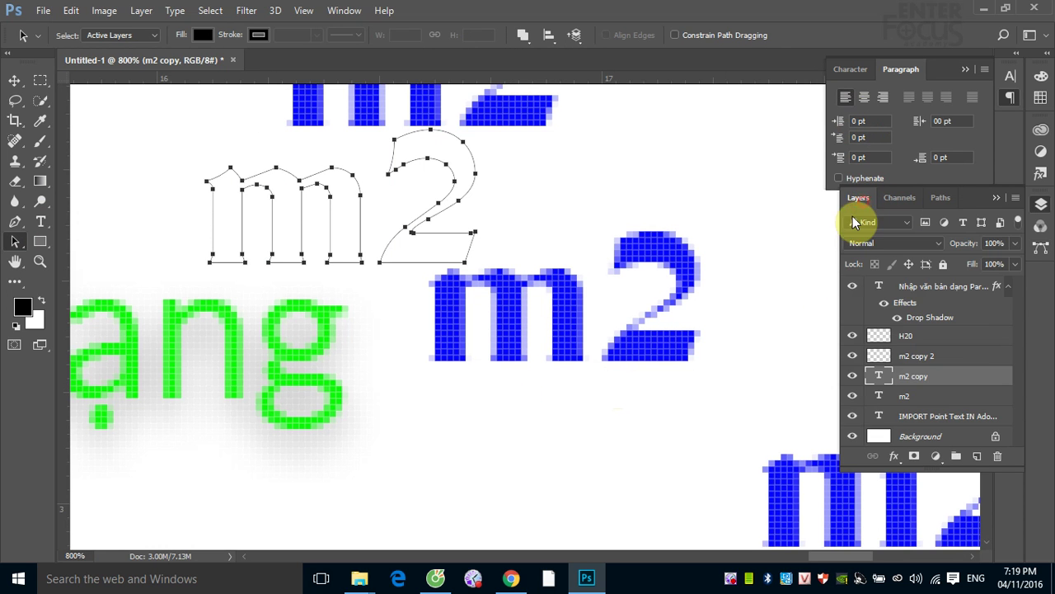
pyautogui.rightClick(938, 385)
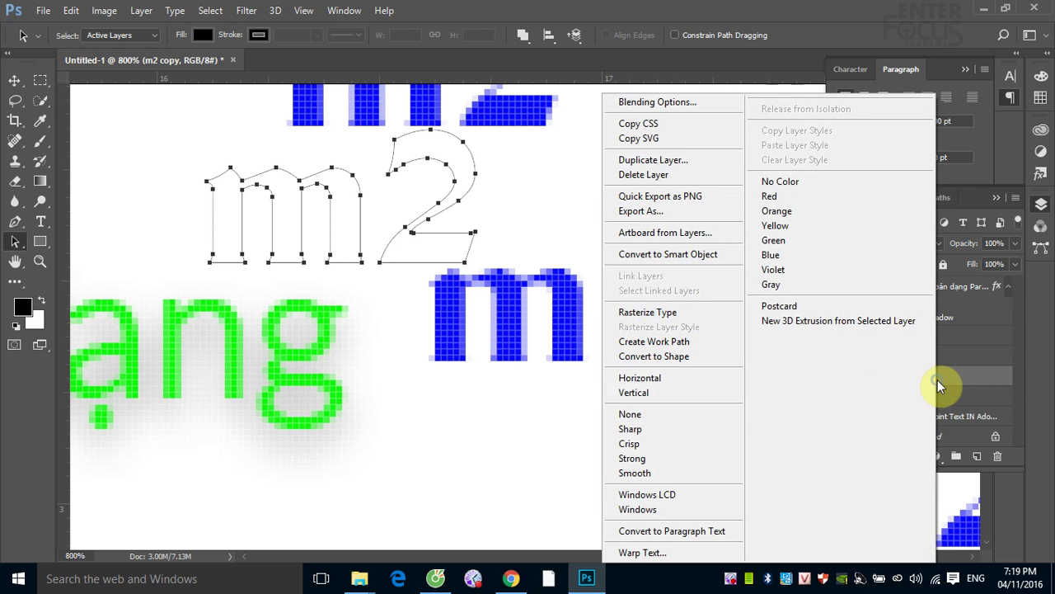
pyautogui.click(671, 357)
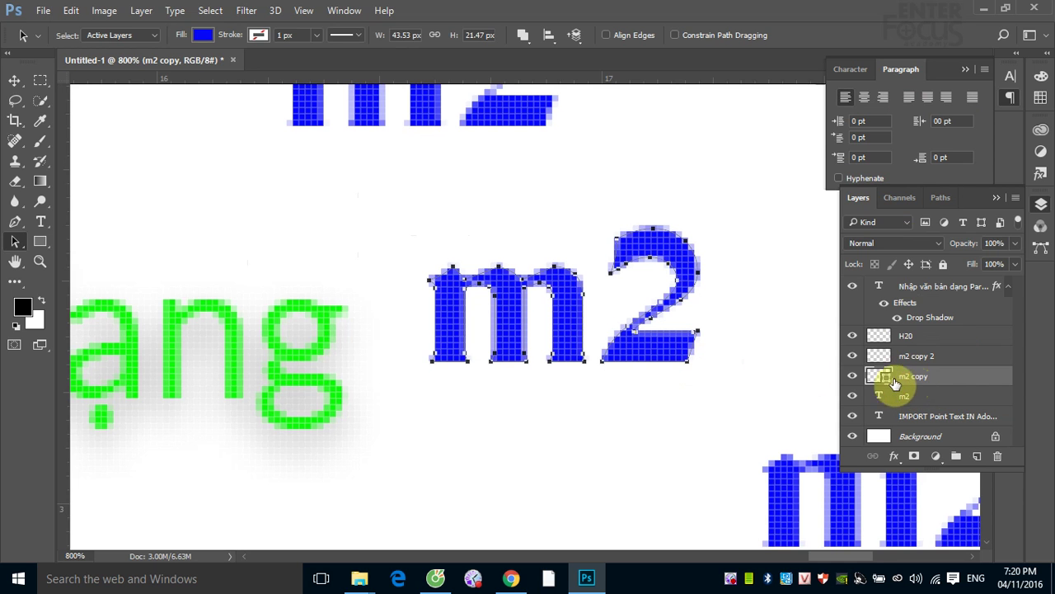
pyautogui.click(937, 199)
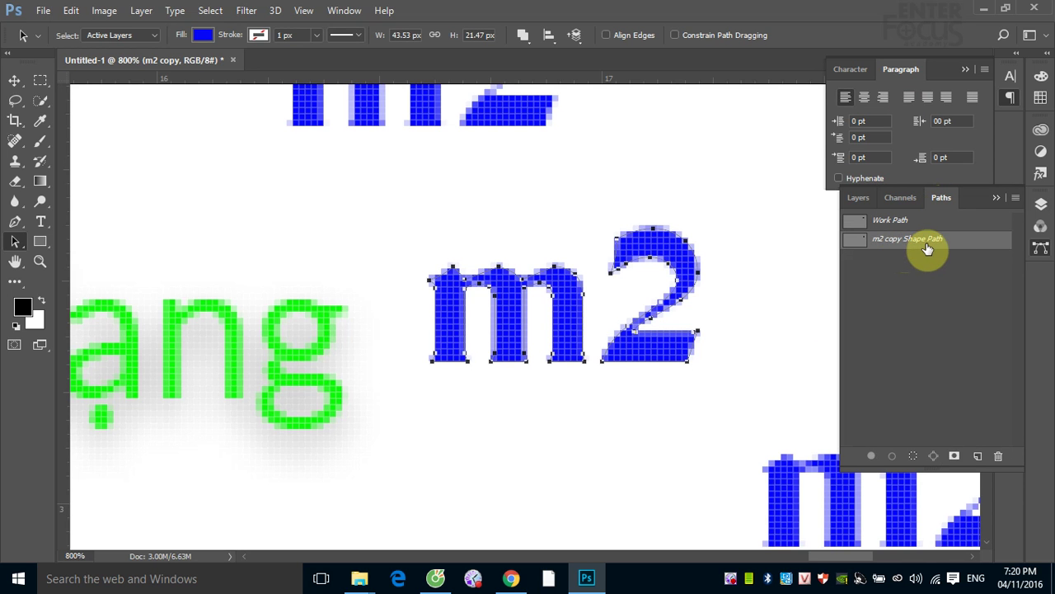
pyautogui.click(858, 200)
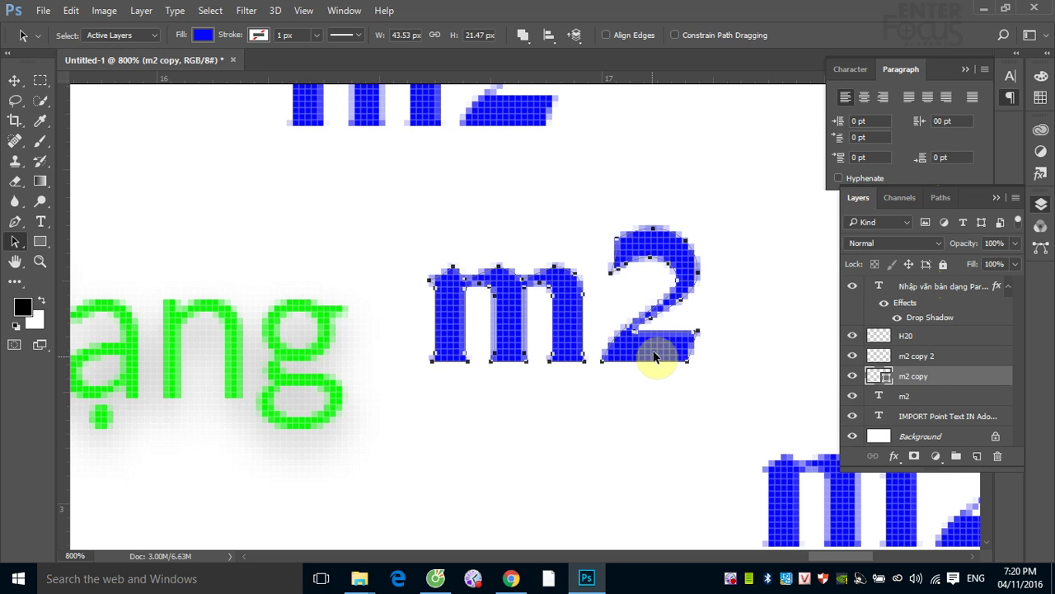
pyautogui.moveTo(658, 361)
pyautogui.mouseDown()
pyautogui.moveTo(590, 446)
pyautogui.moveTo(696, 325)
pyautogui.mouseUp()
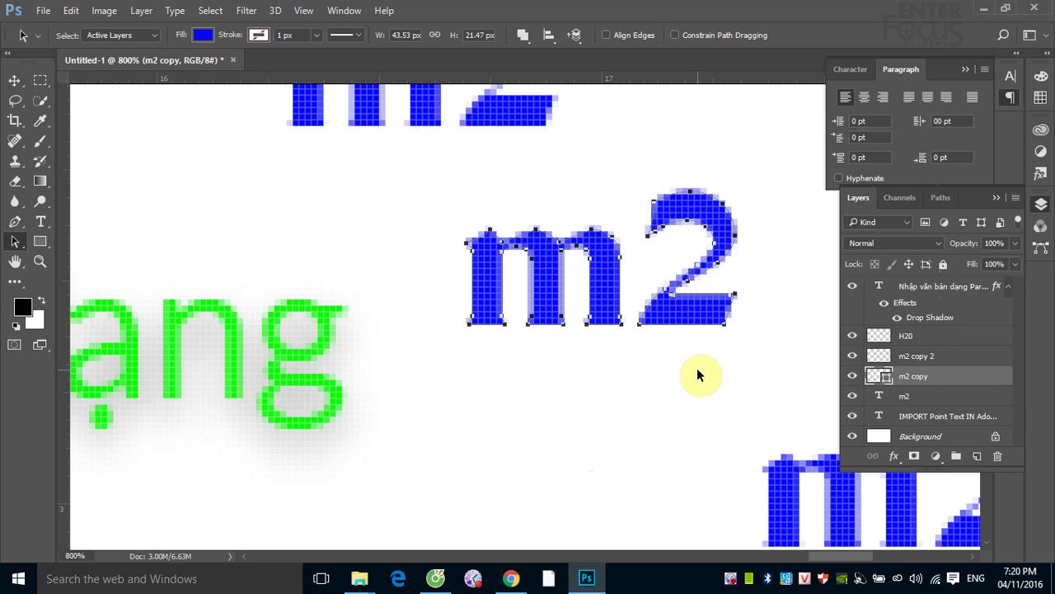
# - Recolour the m2 copy shape's fill to a pinkish red, hue 344
pyautogui.doubleClick(886, 378)
pyautogui.click(546, 142)
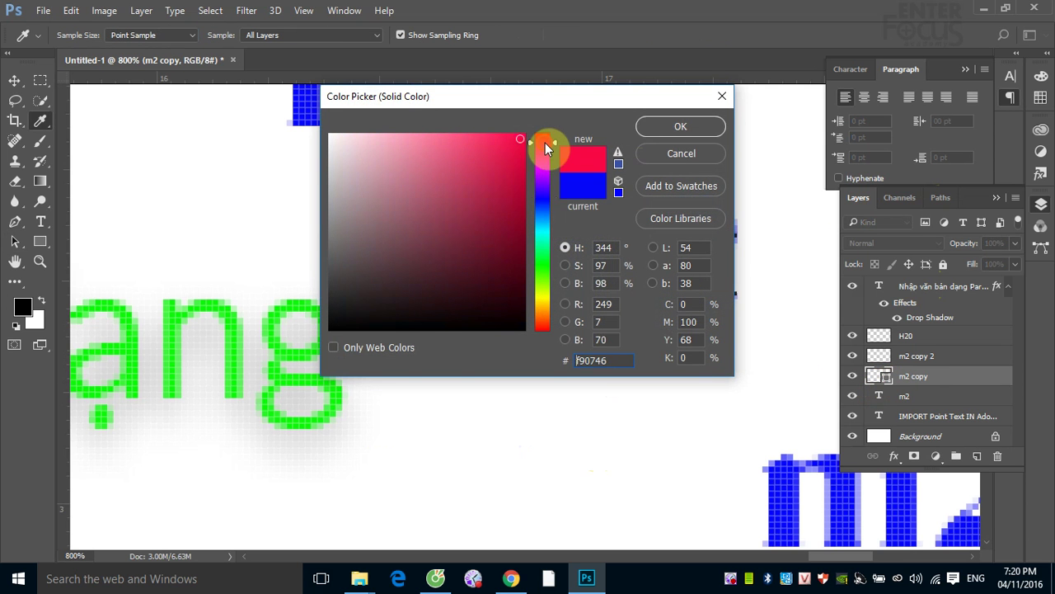
pyautogui.click(672, 128)
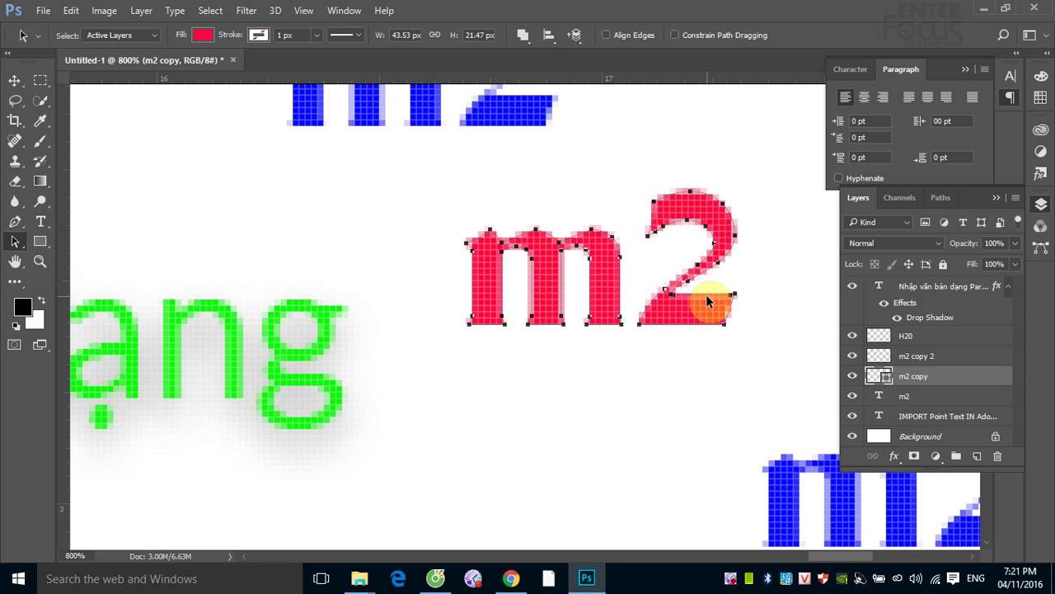
# - Create a new blank 1366×768 document and collapse the Character and Layers panels
pyautogui.click(43, 10)
pyautogui.click(59, 28)
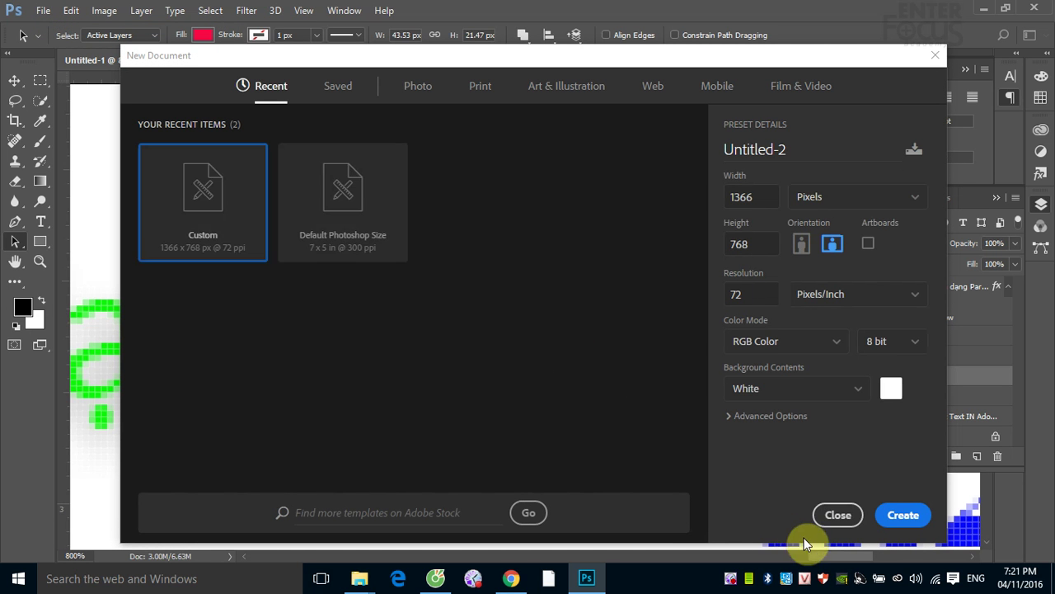
pyautogui.click(896, 518)
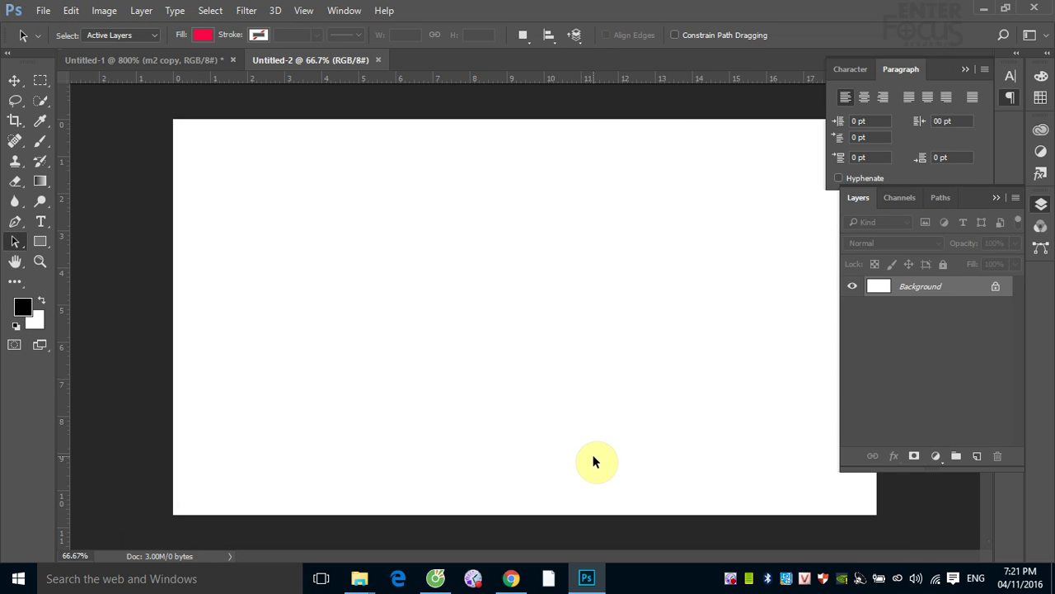
pyautogui.click(965, 71)
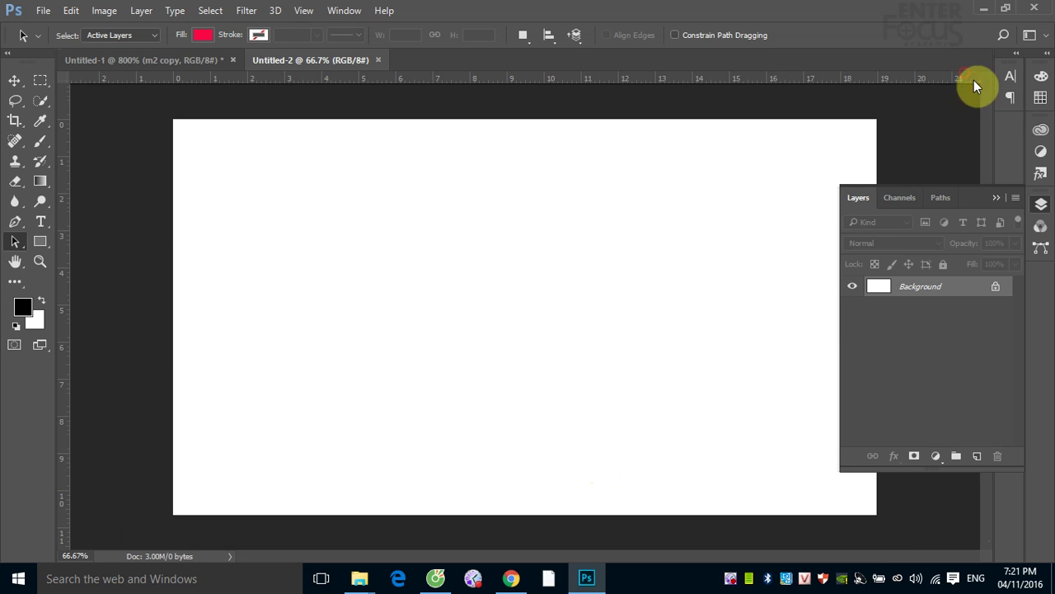
pyautogui.click(995, 200)
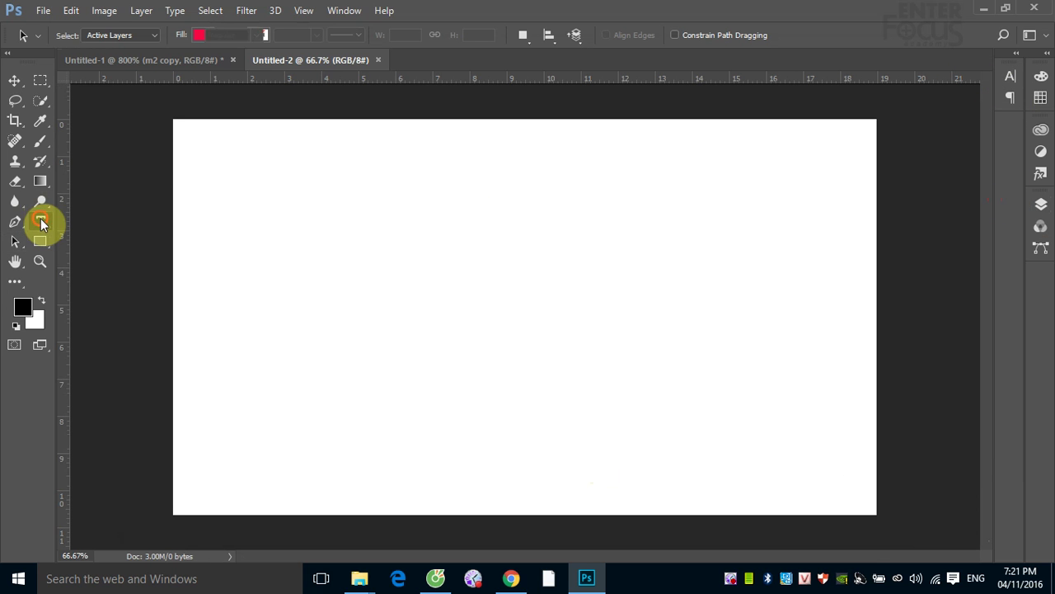
# - Set the Horizontal Type tool to 72 pt and start a text line on the canvas's left
pyautogui.click(40, 221)
pyautogui.click(343, 35)
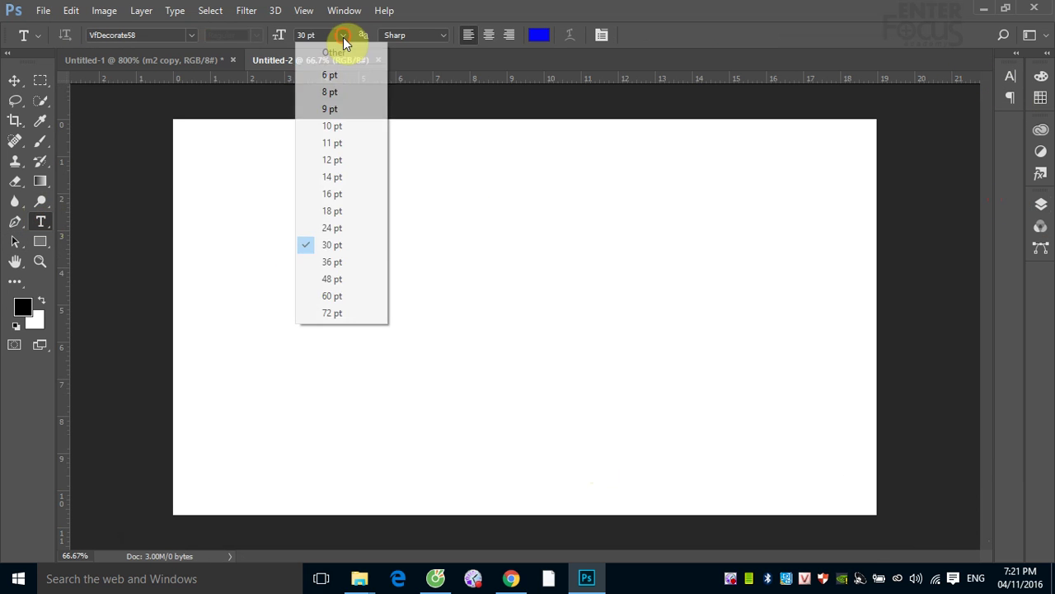
pyautogui.click(331, 313)
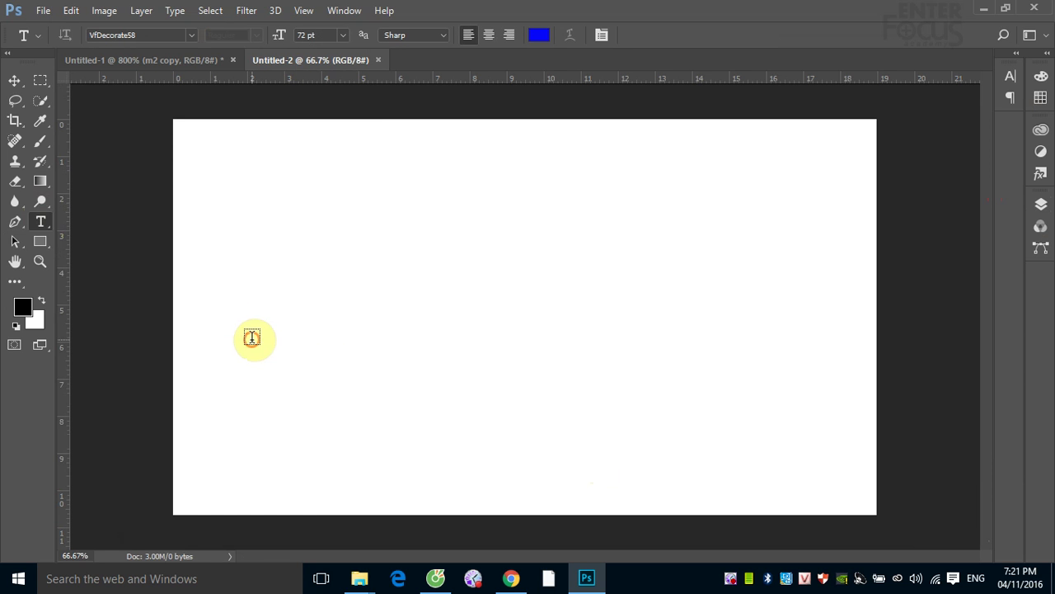
pyautogui.click(253, 338)
# - Type 'Bien dang Text bang khuon mau cho san', fixing typos, and commit it
pyautogui.write('B')
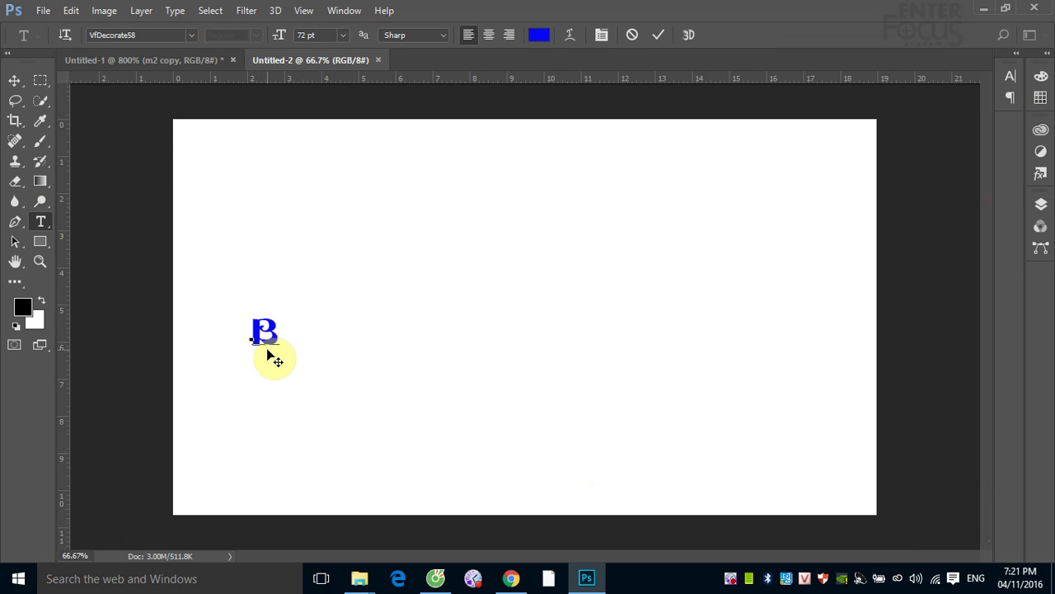
pyautogui.write('ien da')
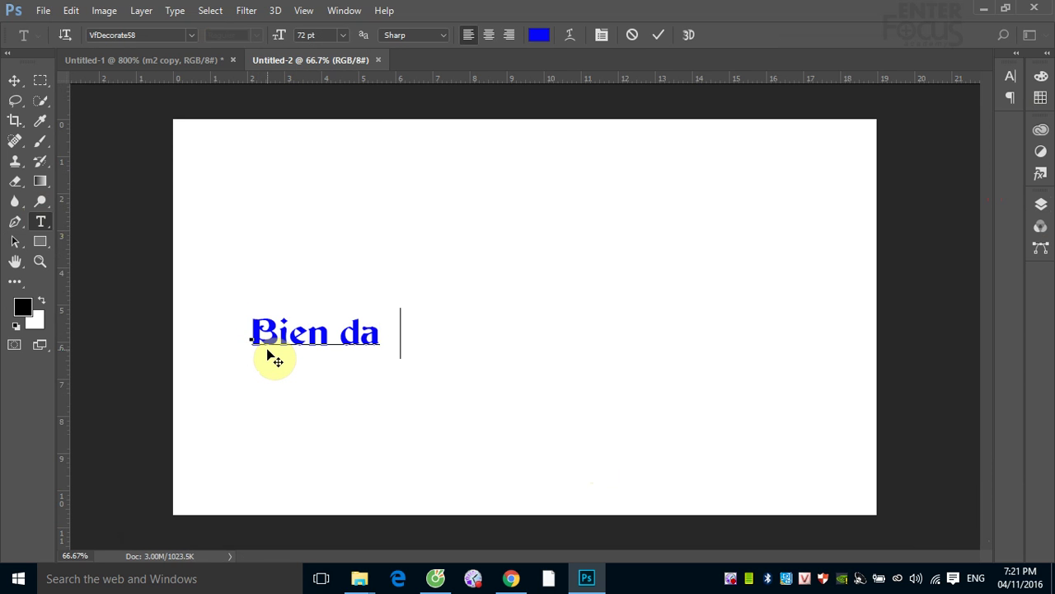
pyautogui.write('ng Te')
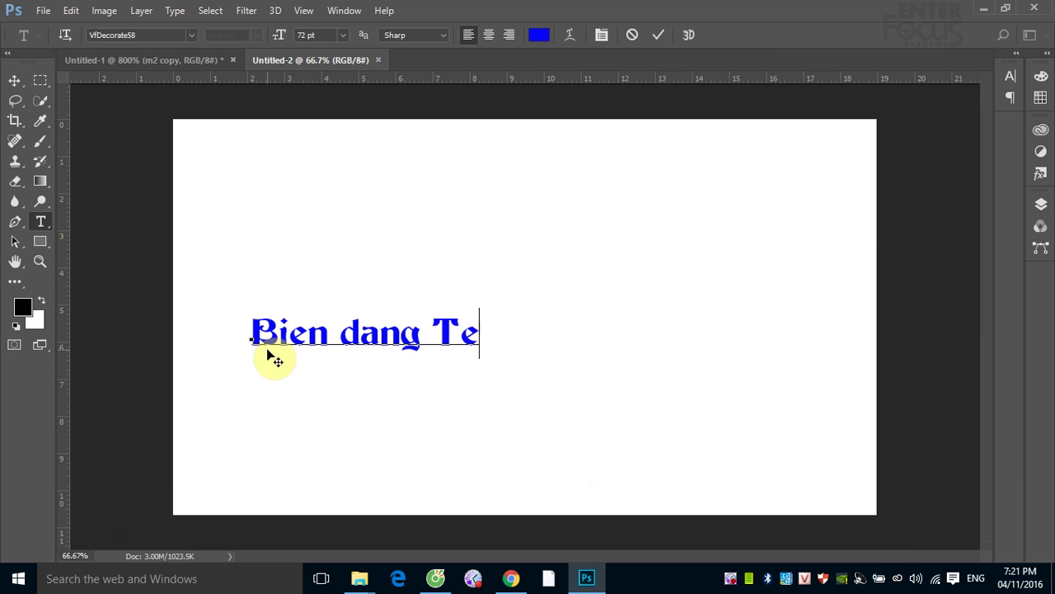
pyautogui.write('xt ')
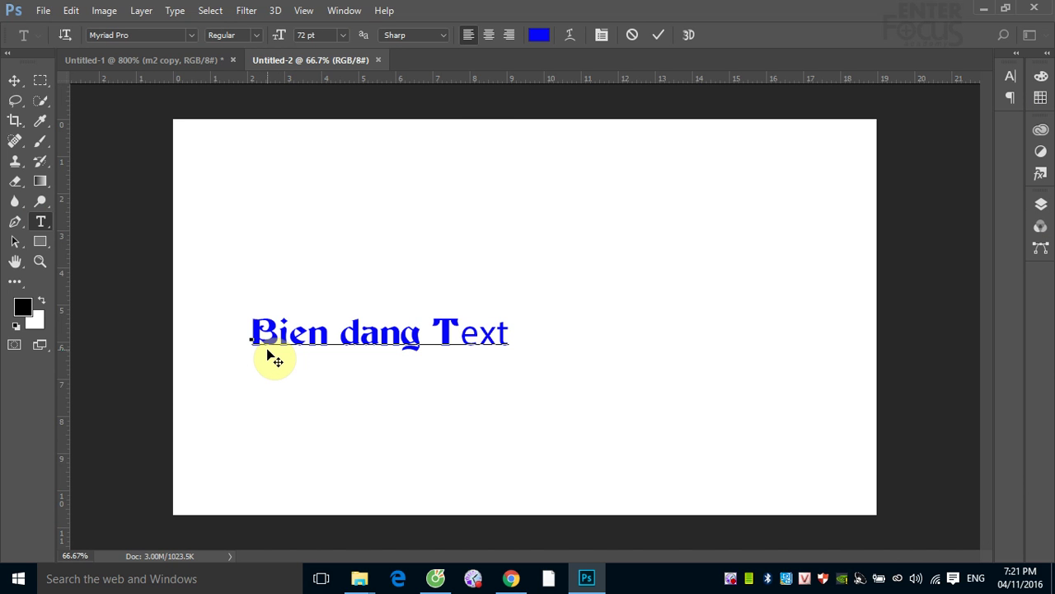
pyautogui.write('b')
pyautogui.press('Left')
pyautogui.press('Delete')
pyautogui.press('BackSpace')
pyautogui.press('BackSpace')
pyautogui.press('BackSpace')
pyautogui.press('BackSpace')
pyautogui.press('BackSpace')
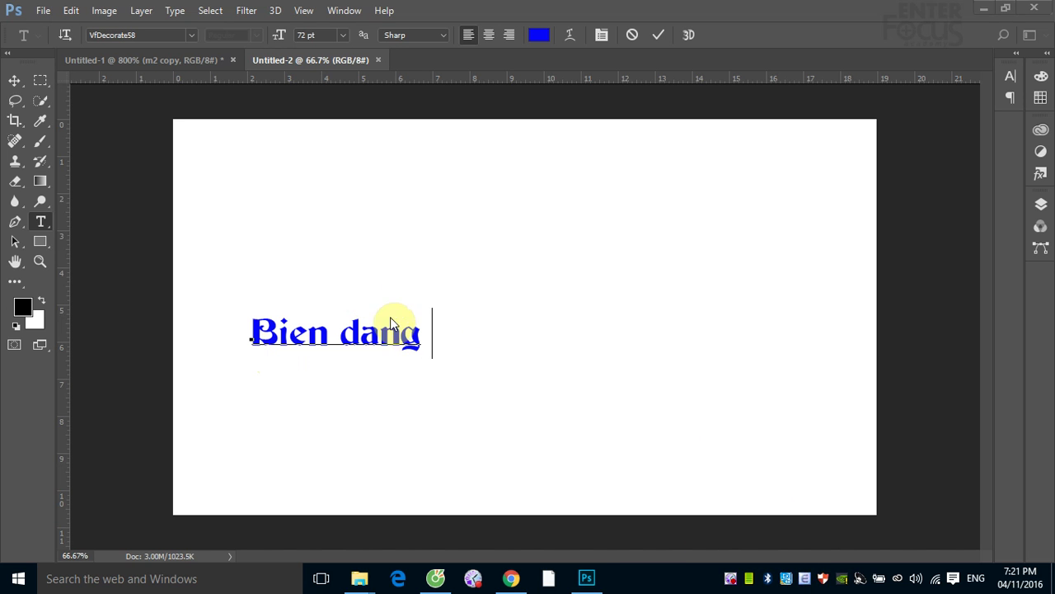
pyautogui.write('dang Te')
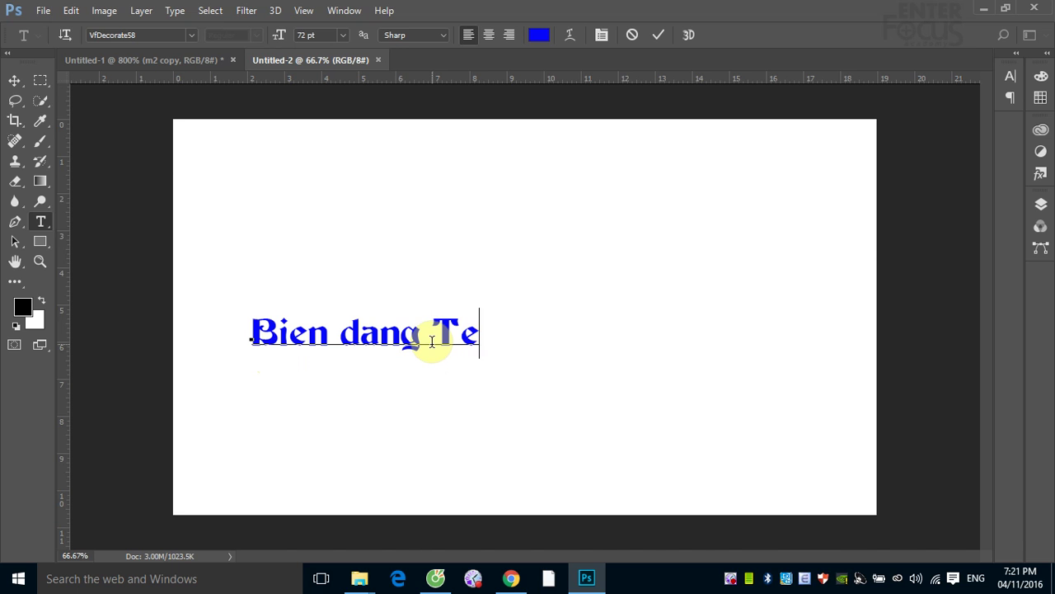
pyautogui.write('xx')
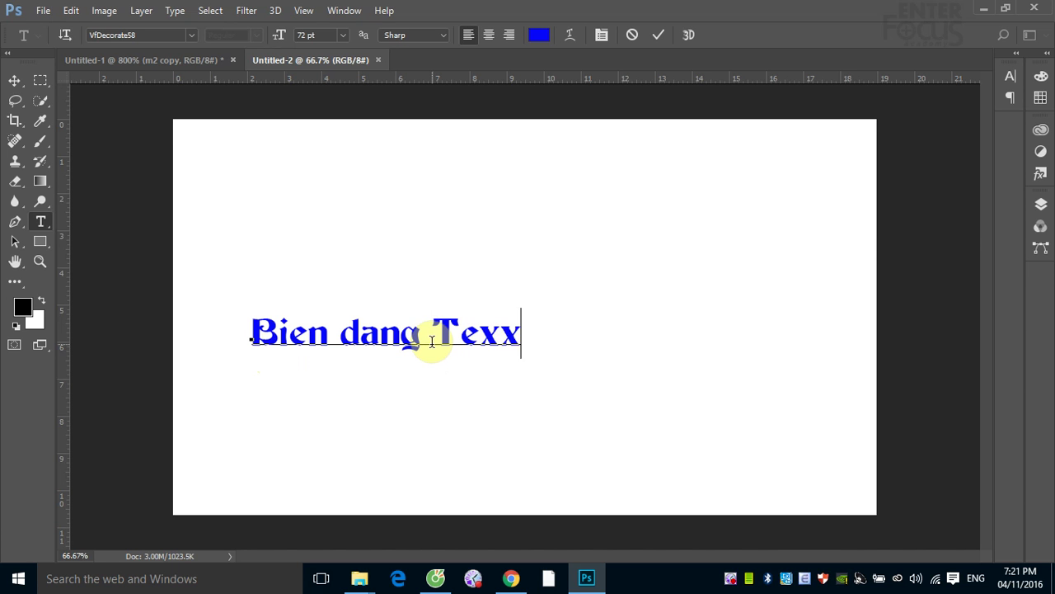
pyautogui.press('BackSpace')
pyautogui.write('t b')
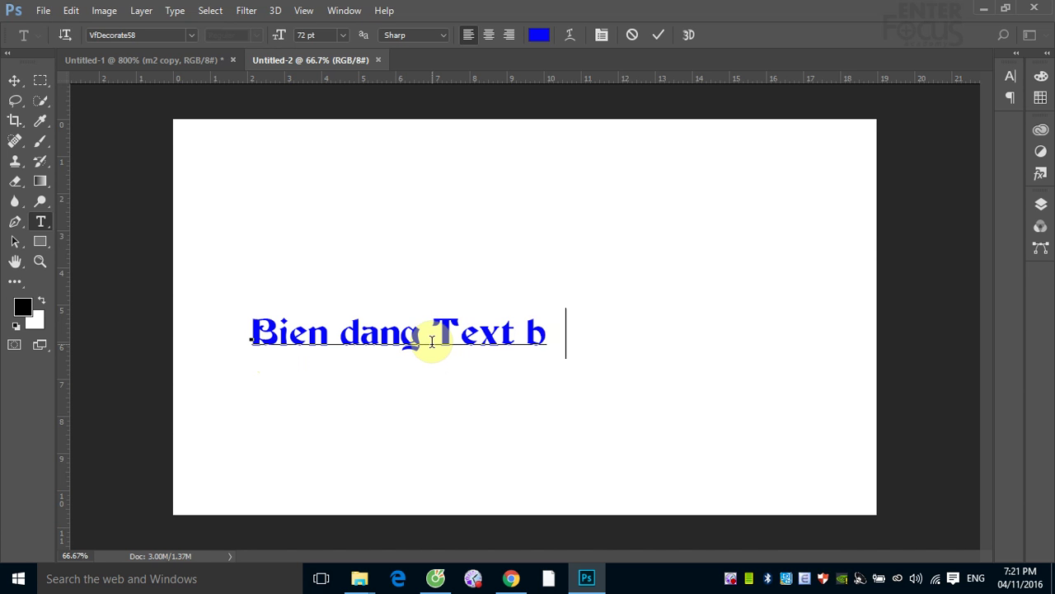
pyautogui.write('ang')
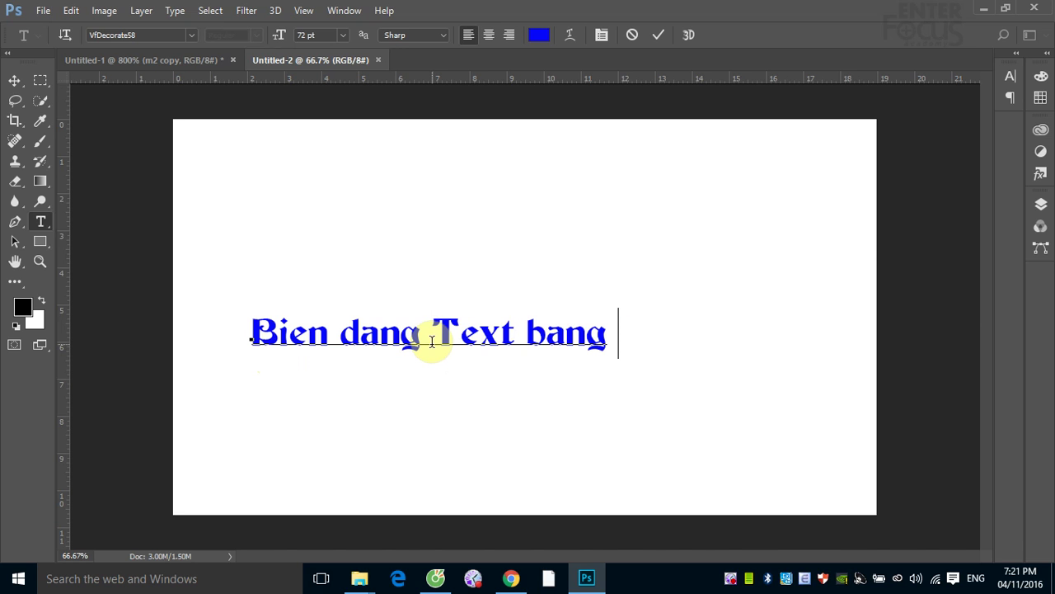
pyautogui.write('khuon ')
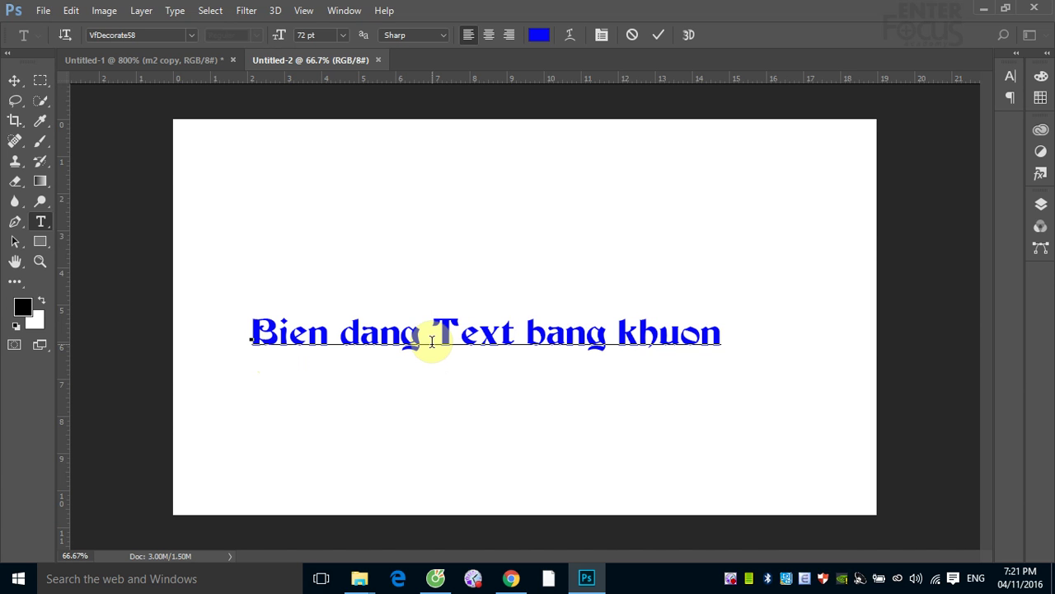
pyautogui.write('mau ch')
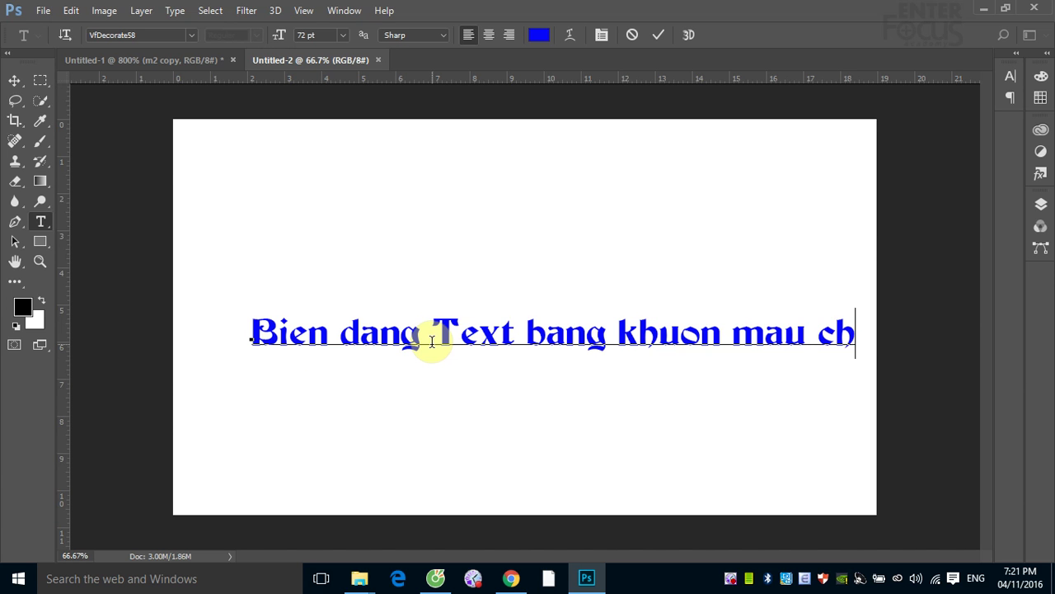
pyautogui.write('o')
pyautogui.write(' cho')
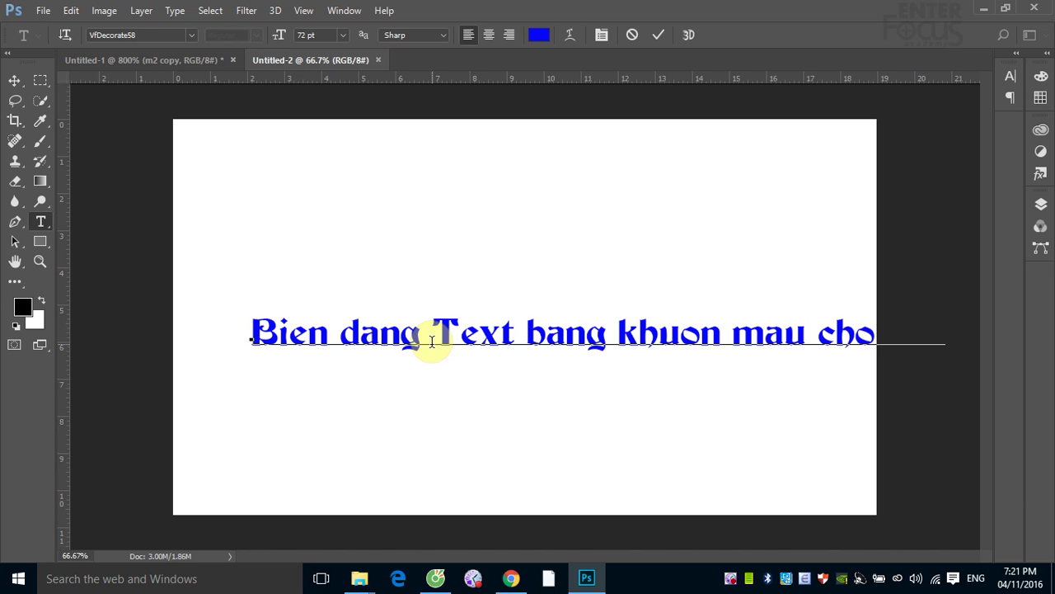
pyautogui.click(14, 80)
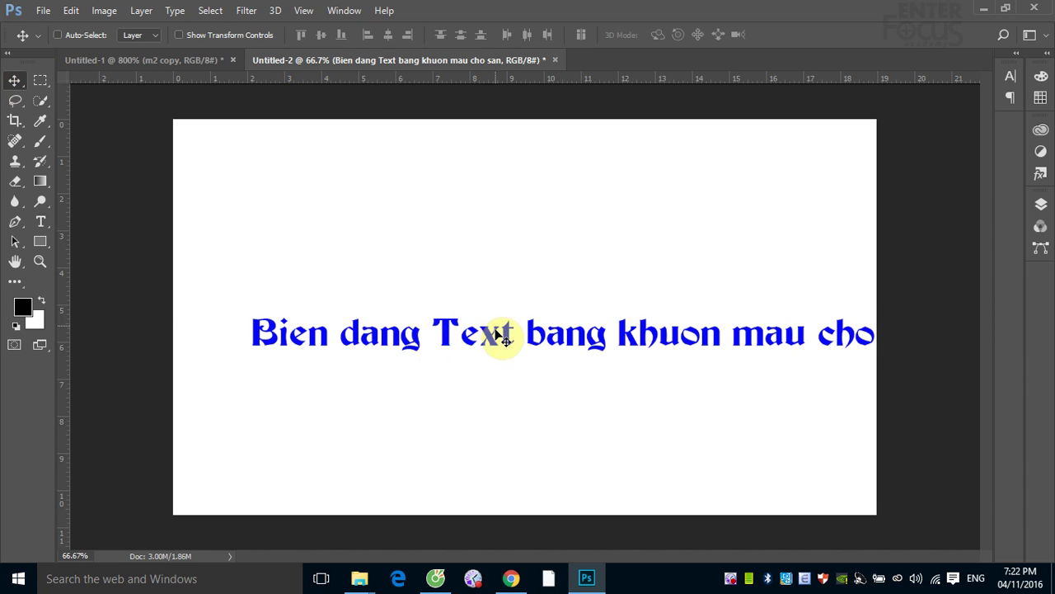
# - Reduce the text line to 60 pt and reposition it toward the canvas centre
pyautogui.moveTo(502, 334); pyautogui.dragTo(433, 212)
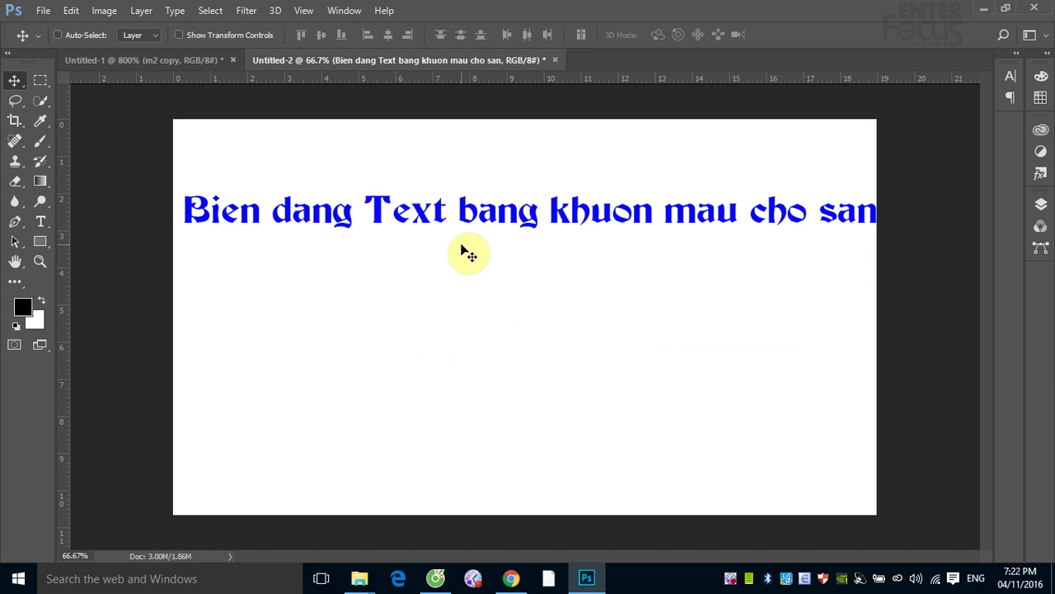
pyautogui.click(1012, 77)
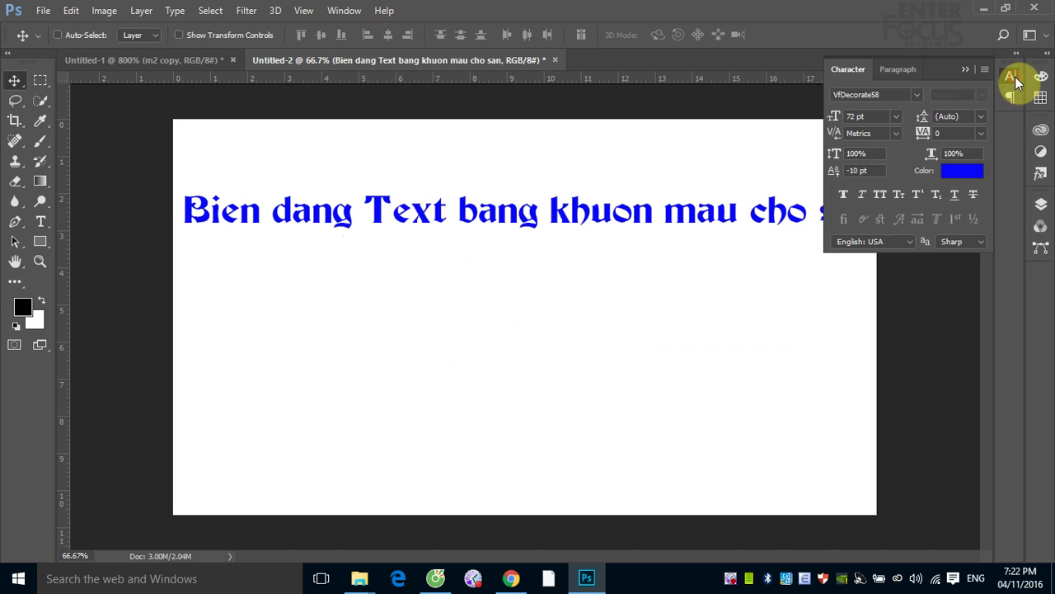
pyautogui.click(897, 117)
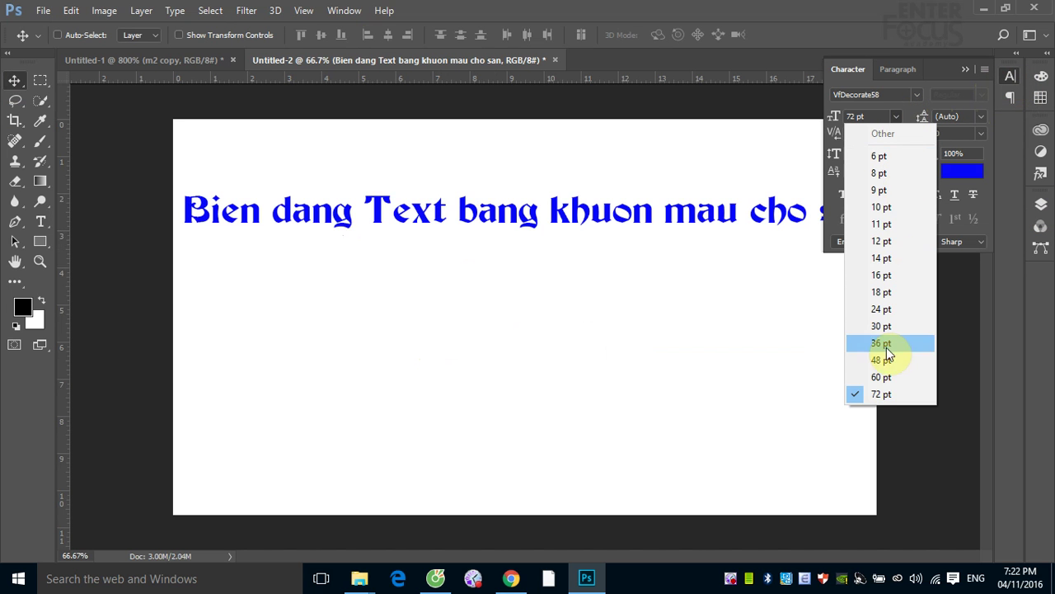
pyautogui.click(879, 378)
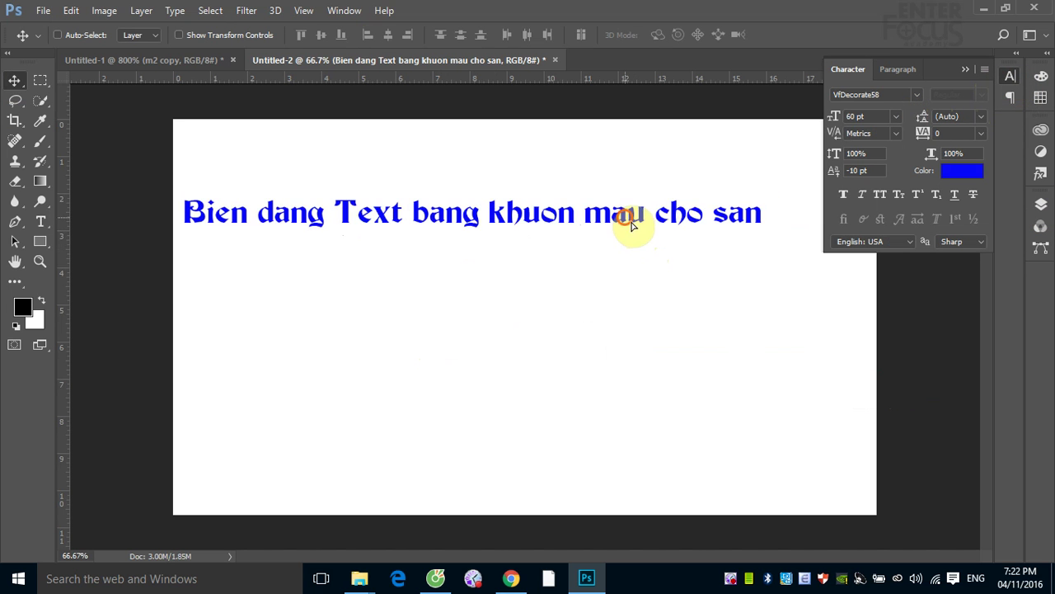
pyautogui.moveTo(622, 216); pyautogui.dragTo(672, 273)
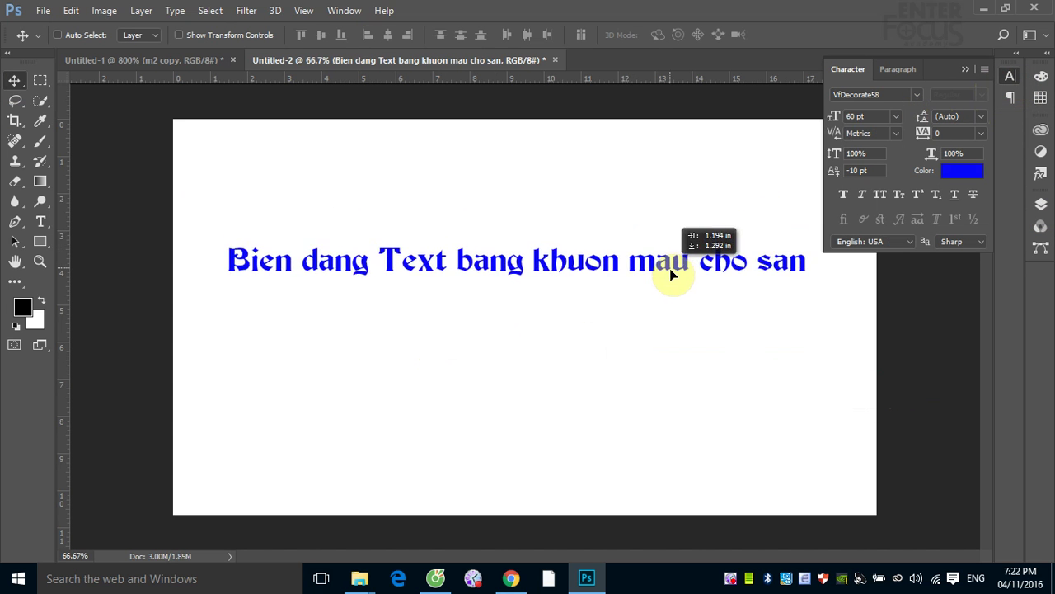
# - Break the text into two lines before 'bang' and move the block up and right
pyautogui.click(40, 221)
pyautogui.click(469, 266)
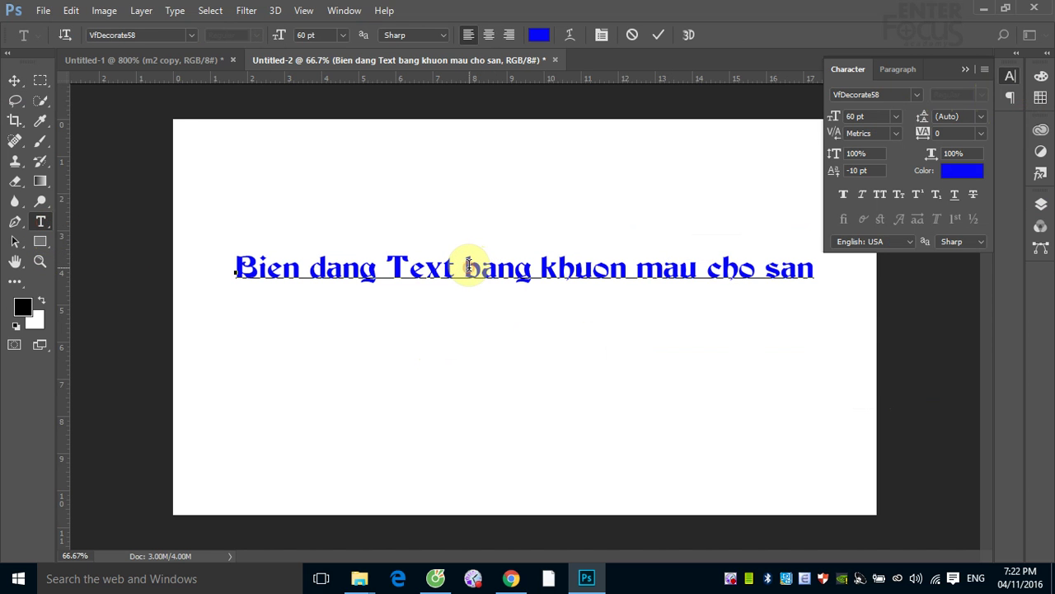
pyautogui.press('Return')
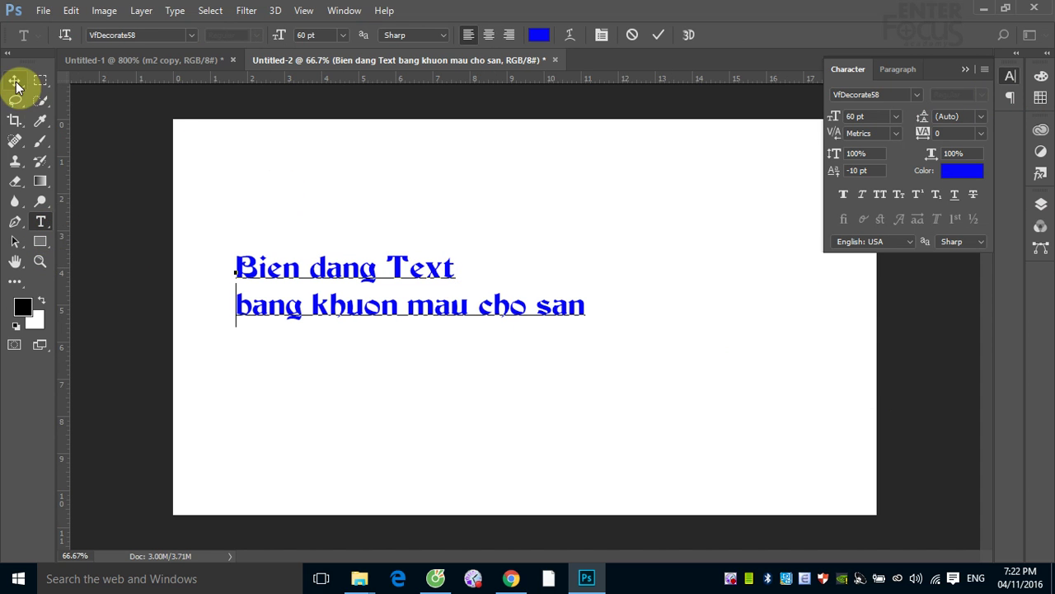
pyautogui.click(14, 80)
pyautogui.click(965, 69)
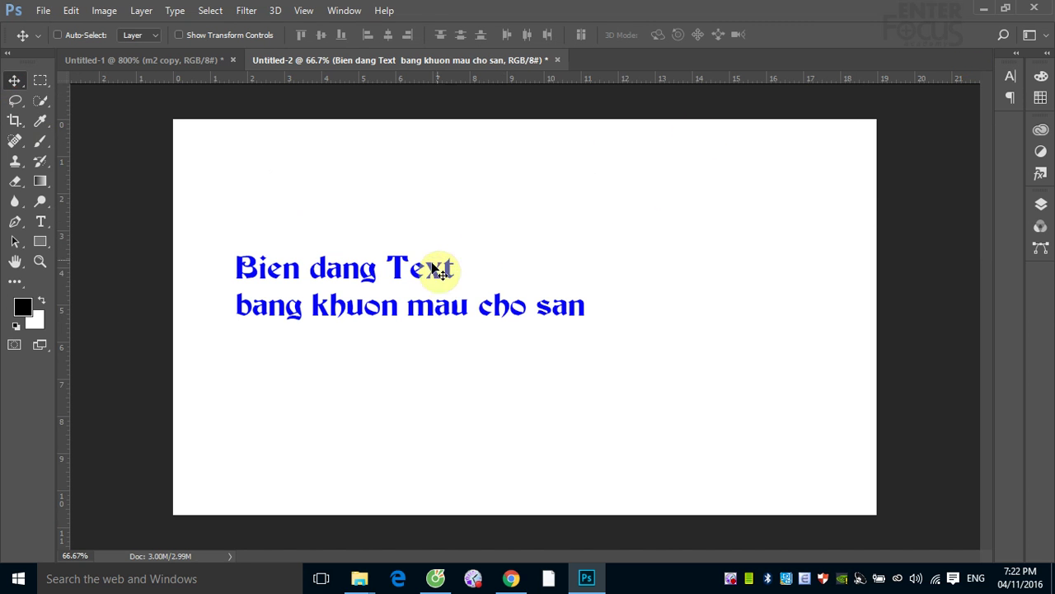
pyautogui.moveTo(437, 275); pyautogui.dragTo(506, 247)
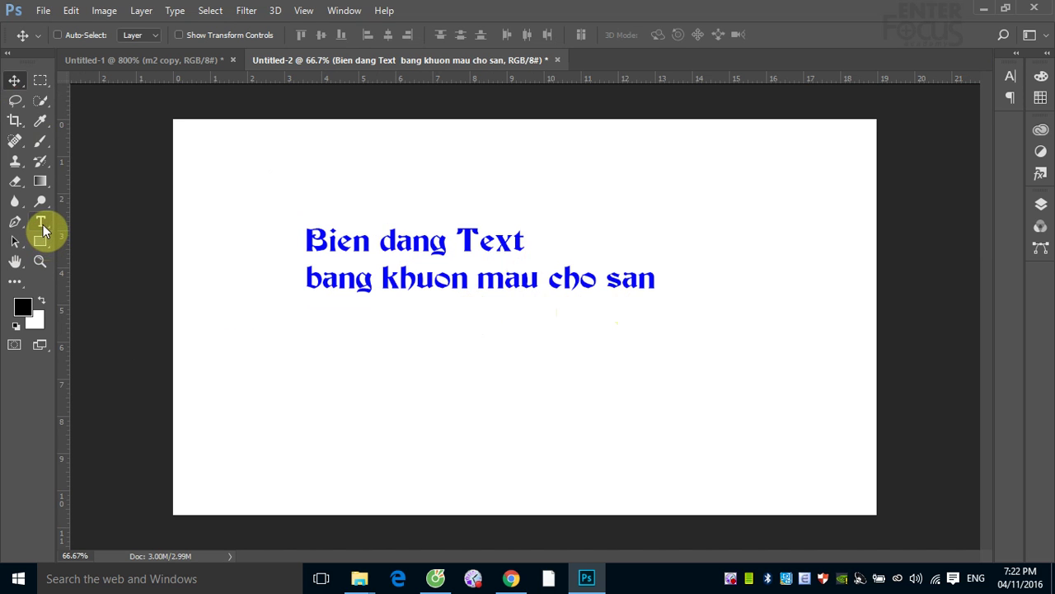
pyautogui.click(1040, 203)
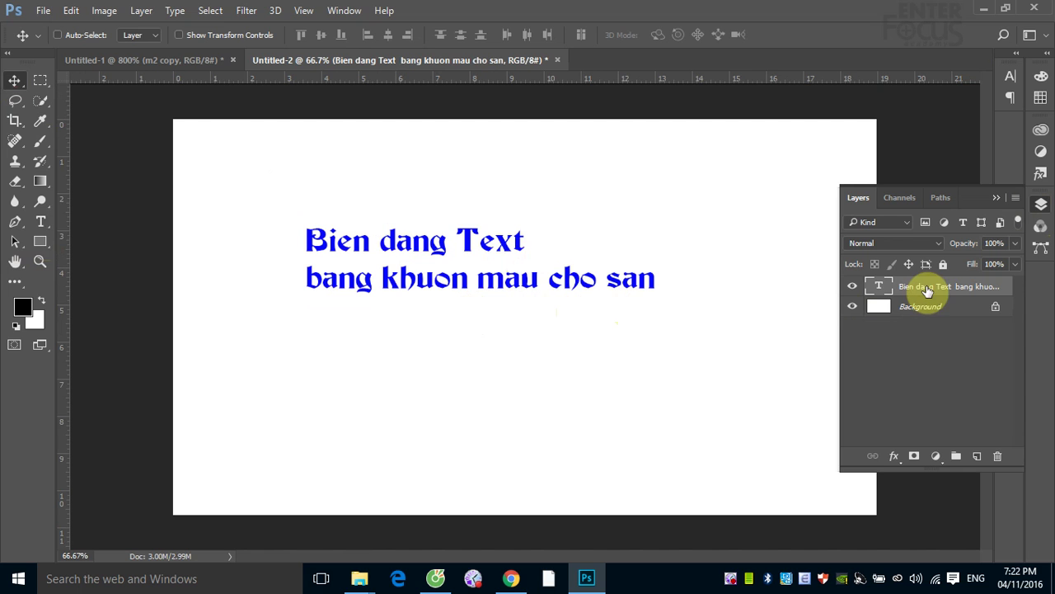
pyautogui.click(45, 220)
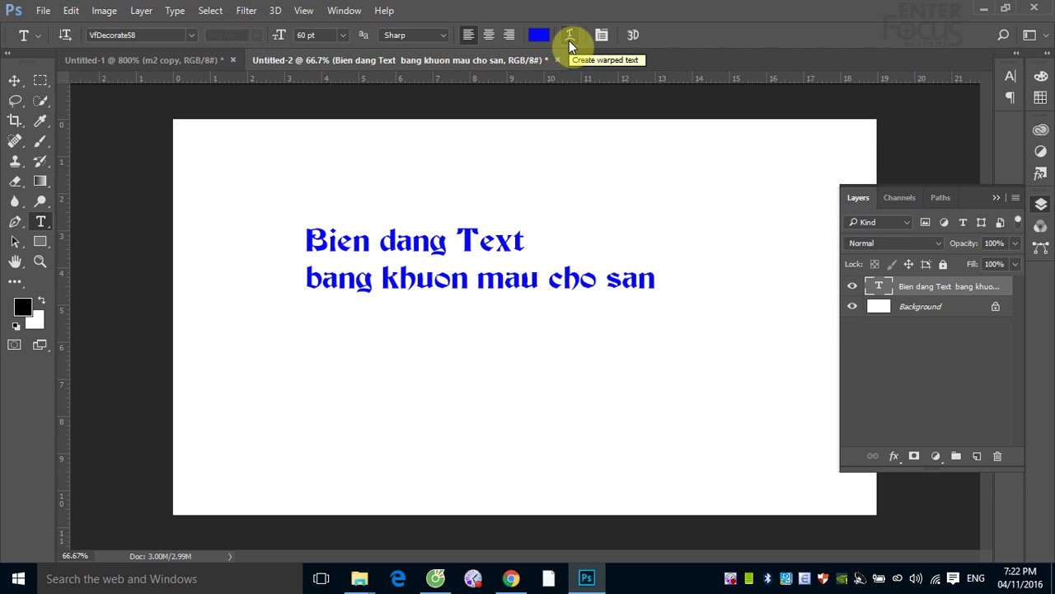
# - Try the Arc warp style, toggling vertical and horizontal orientation and adjusting the bend
pyautogui.click(569, 36)
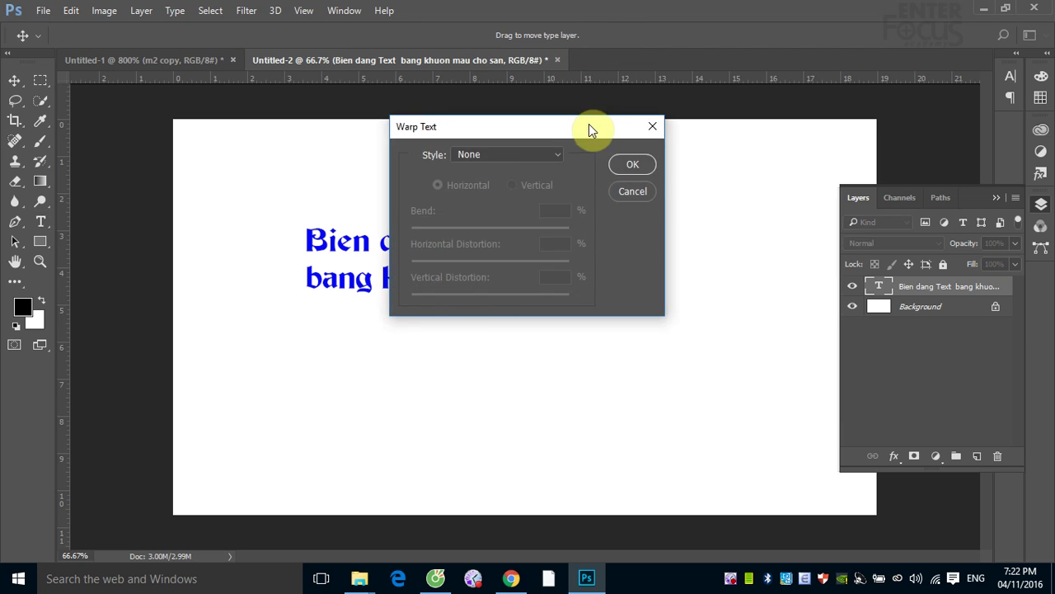
pyautogui.moveTo(589, 132)
pyautogui.mouseDown()
pyautogui.moveTo(785, 140)
pyautogui.moveTo(875, 126)
pyautogui.mouseUp()
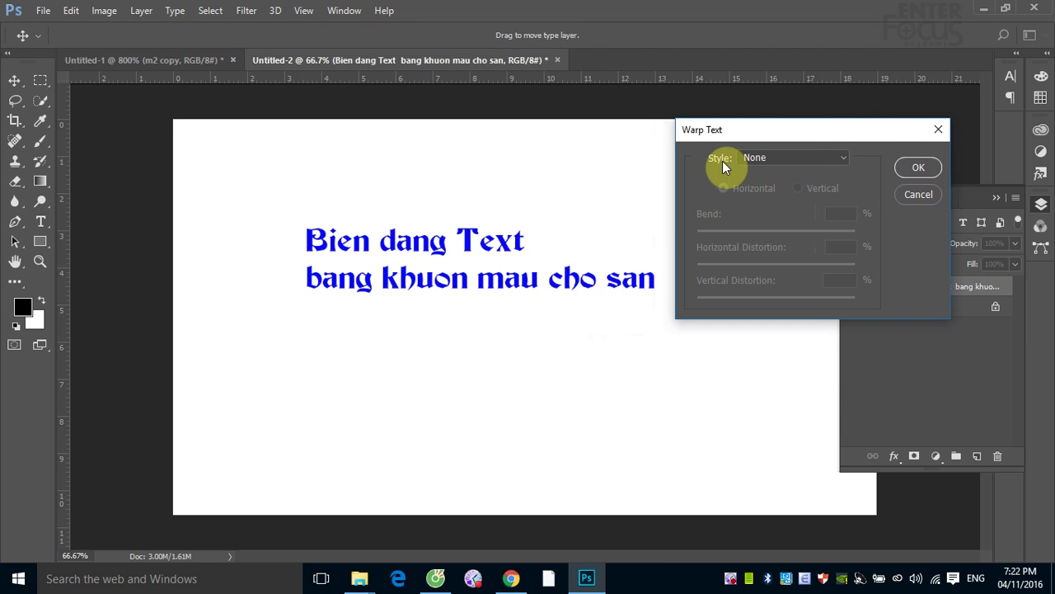
pyautogui.click(848, 161)
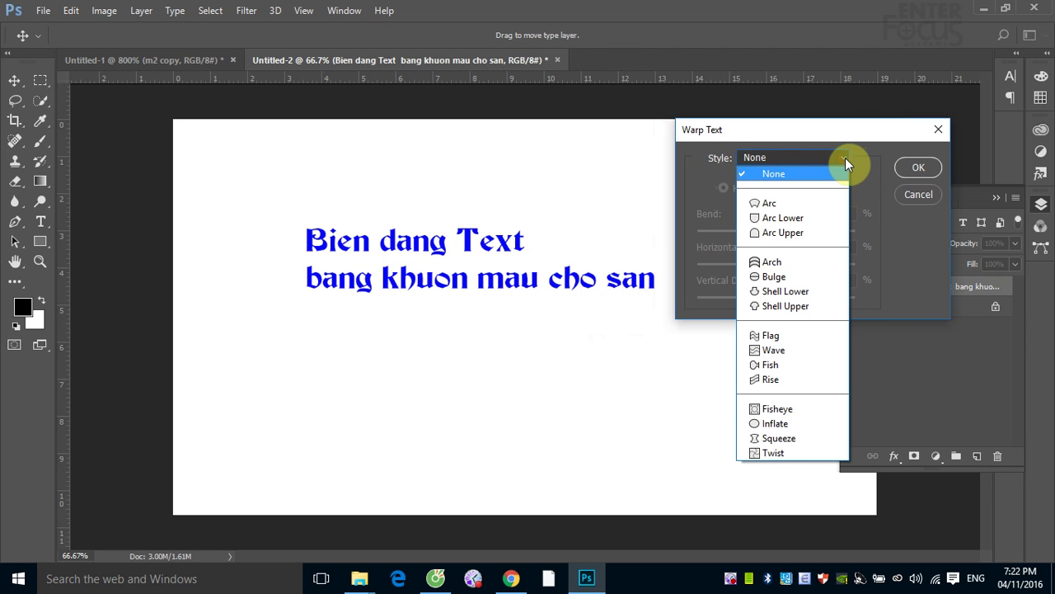
pyautogui.click(796, 208)
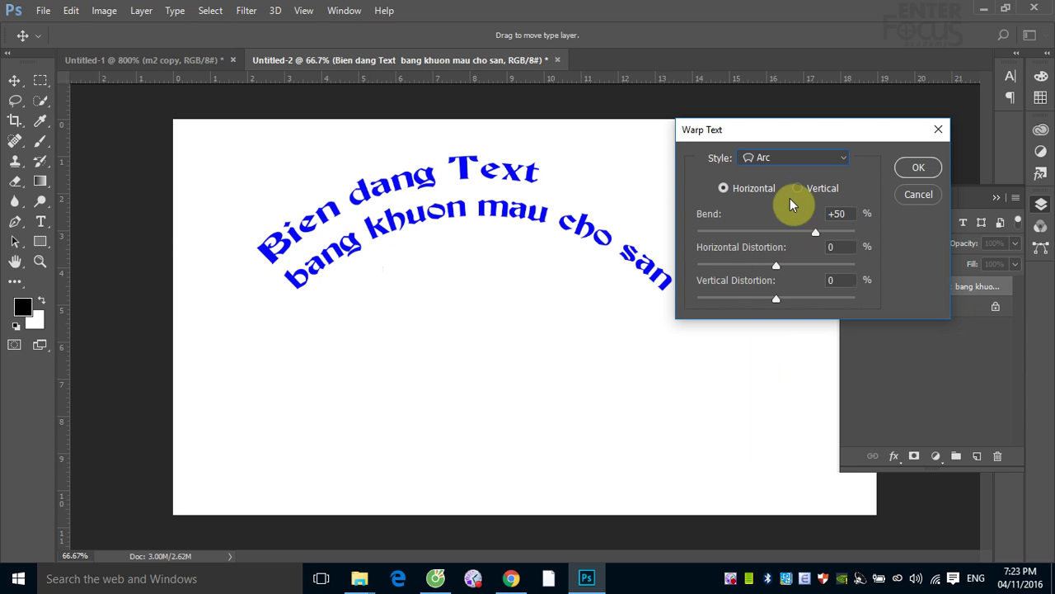
pyautogui.moveTo(800, 135); pyautogui.dragTo(872, 144)
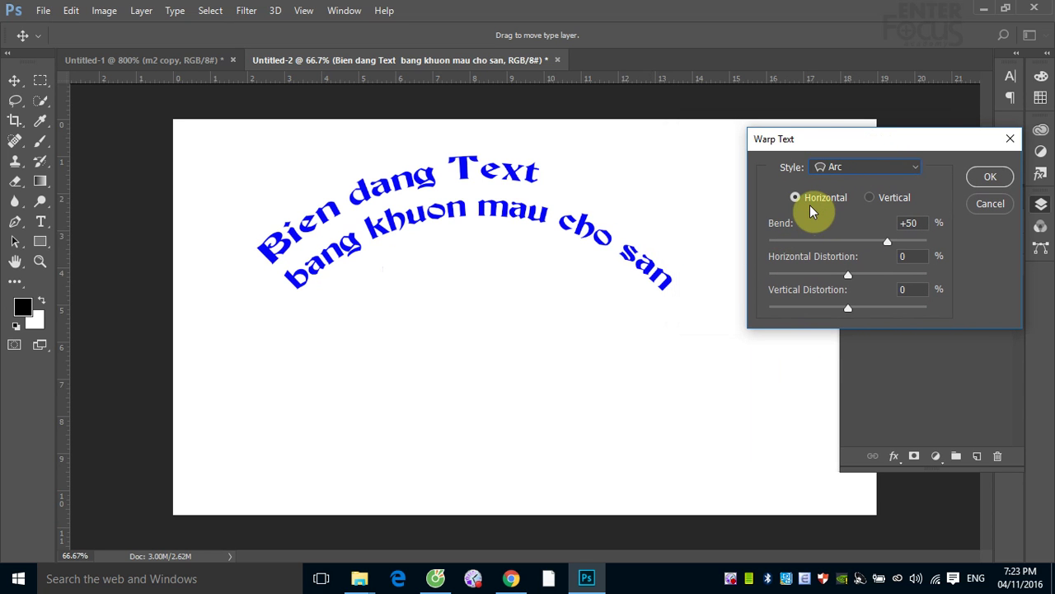
pyautogui.click(870, 200)
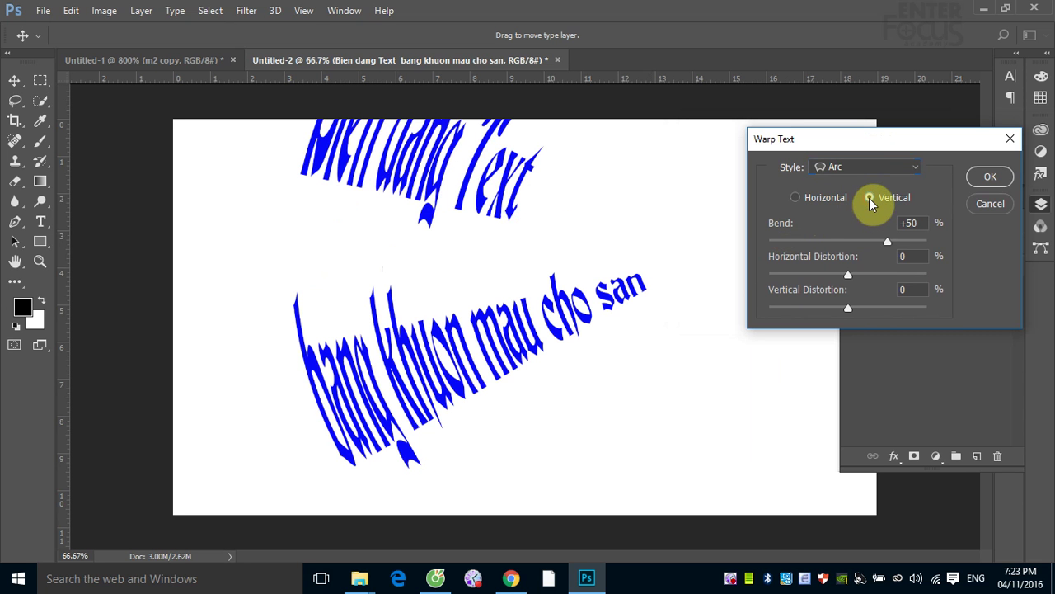
pyautogui.click(797, 199)
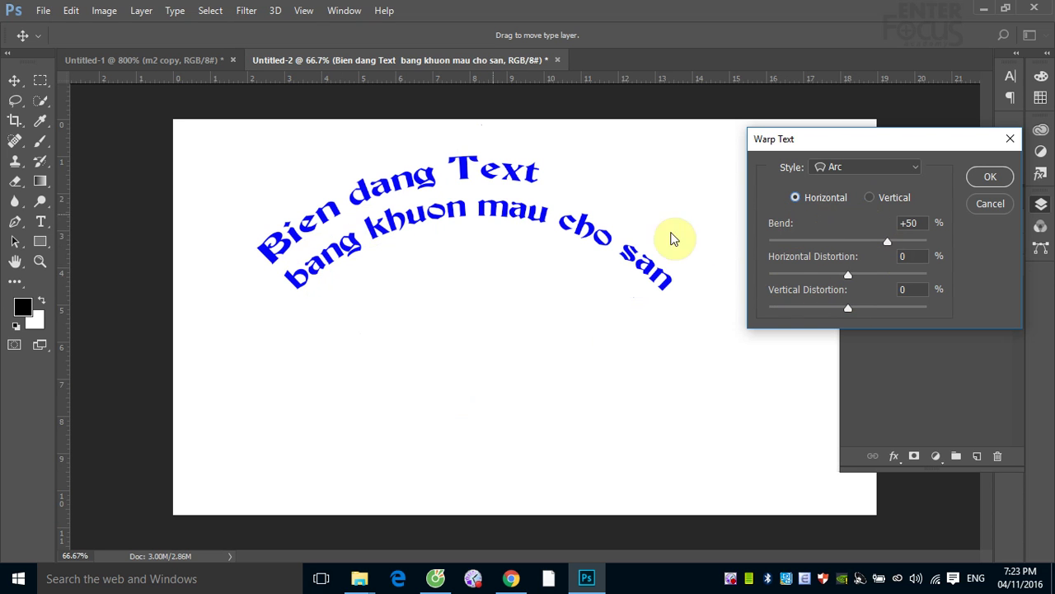
pyautogui.moveTo(886, 241); pyautogui.dragTo(787, 240)
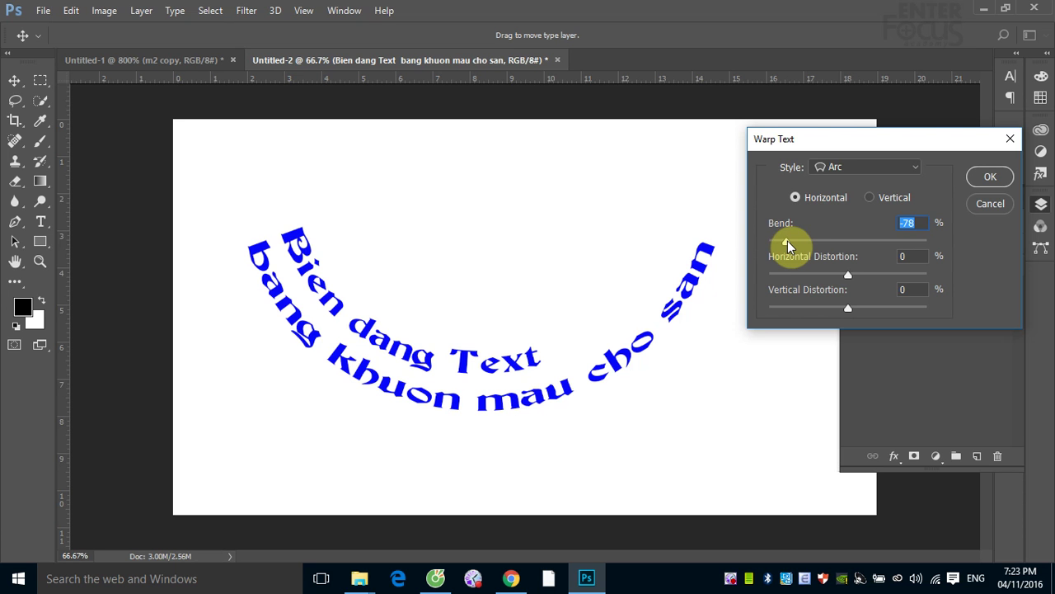
pyautogui.moveTo(788, 240); pyautogui.dragTo(867, 242)
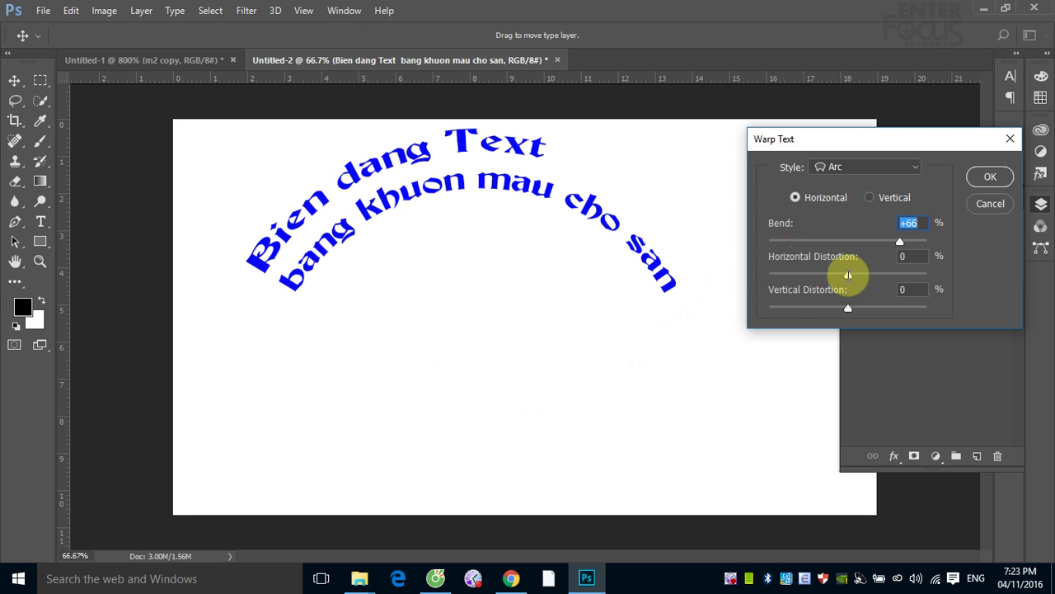
# - Experiment with horizontal and vertical distortion and bend, ending with vertical distortion at 0
pyautogui.moveTo(848, 275); pyautogui.dragTo(771, 274)
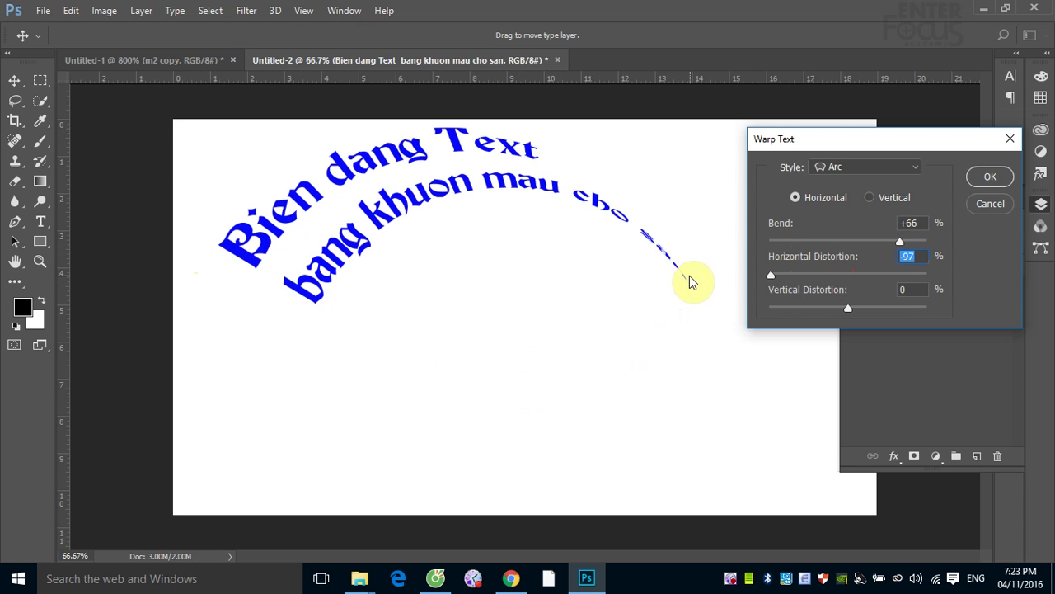
pyautogui.moveTo(770, 276); pyautogui.dragTo(931, 277)
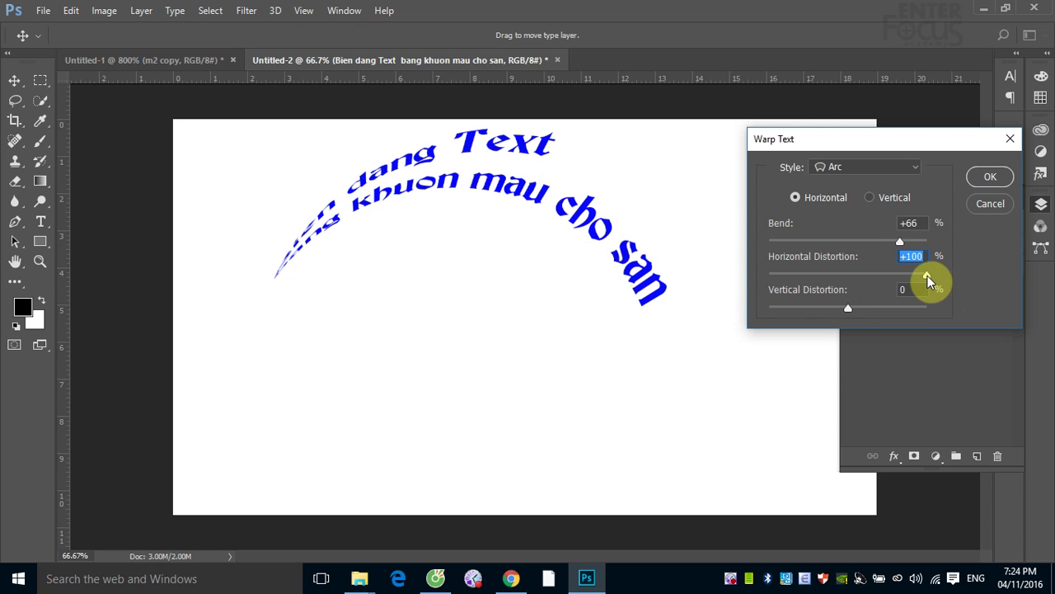
pyautogui.moveTo(928, 275); pyautogui.dragTo(846, 277)
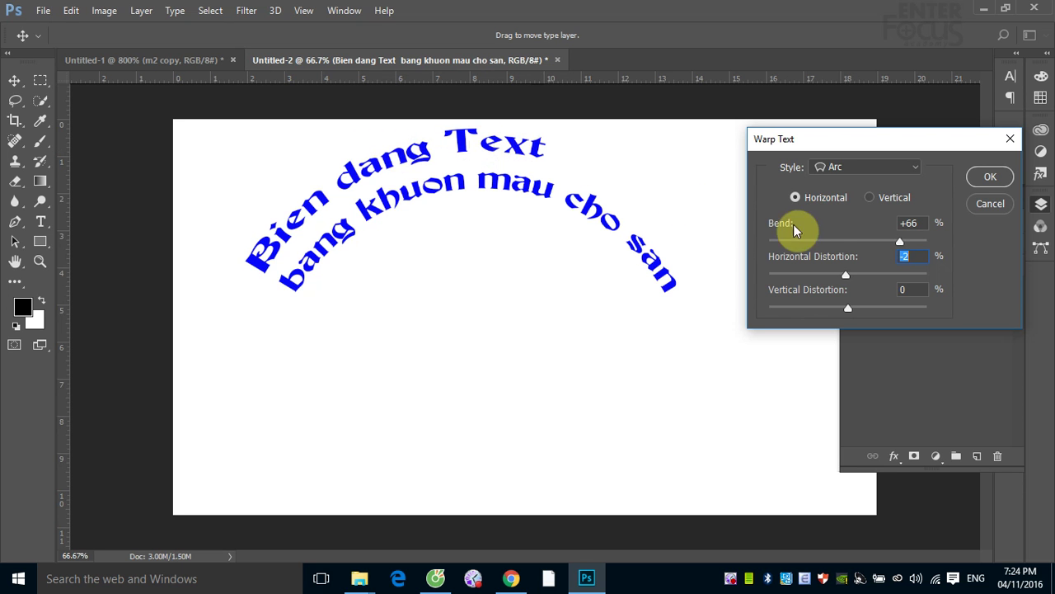
pyautogui.moveTo(904, 240); pyautogui.dragTo(844, 242)
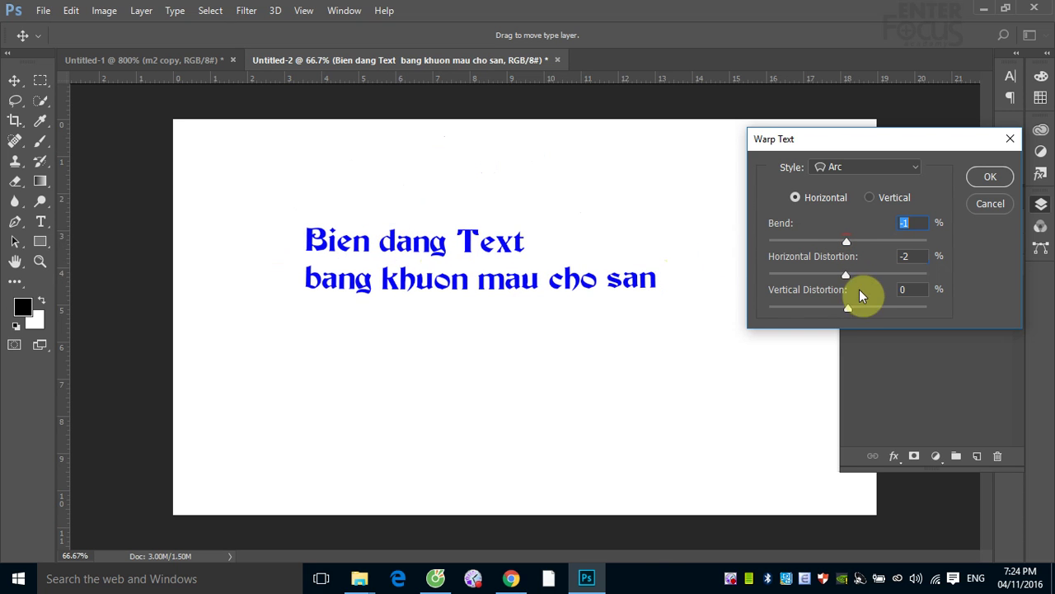
pyautogui.moveTo(846, 307); pyautogui.dragTo(799, 308)
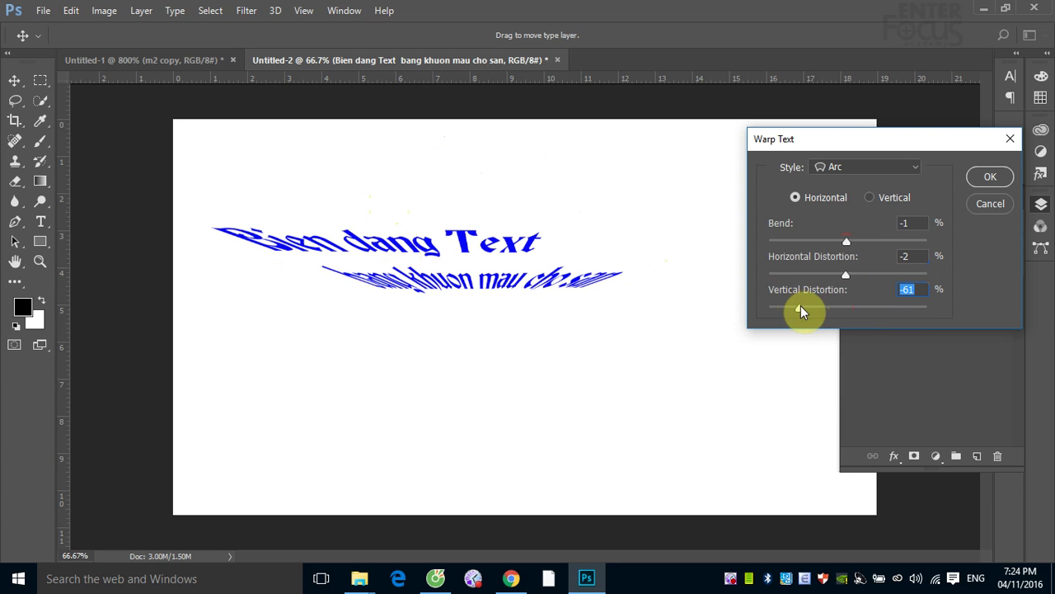
pyautogui.moveTo(801, 308); pyautogui.dragTo(819, 308)
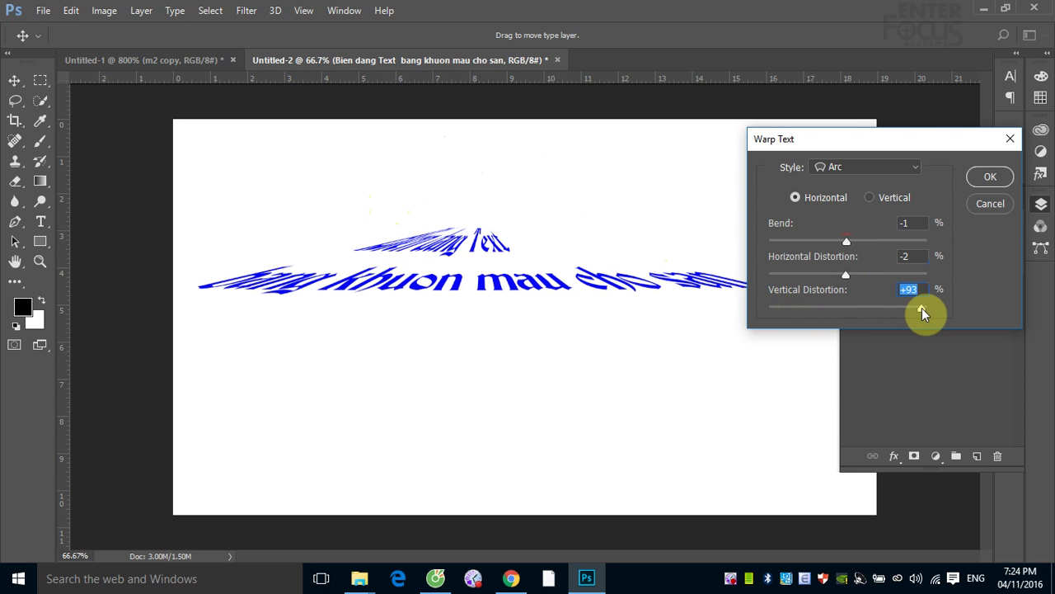
pyautogui.moveTo(918, 309); pyautogui.dragTo(849, 309)
# - Apply the Arc Lower warp with bend +82 and horizontal distortion 0
pyautogui.click(911, 170)
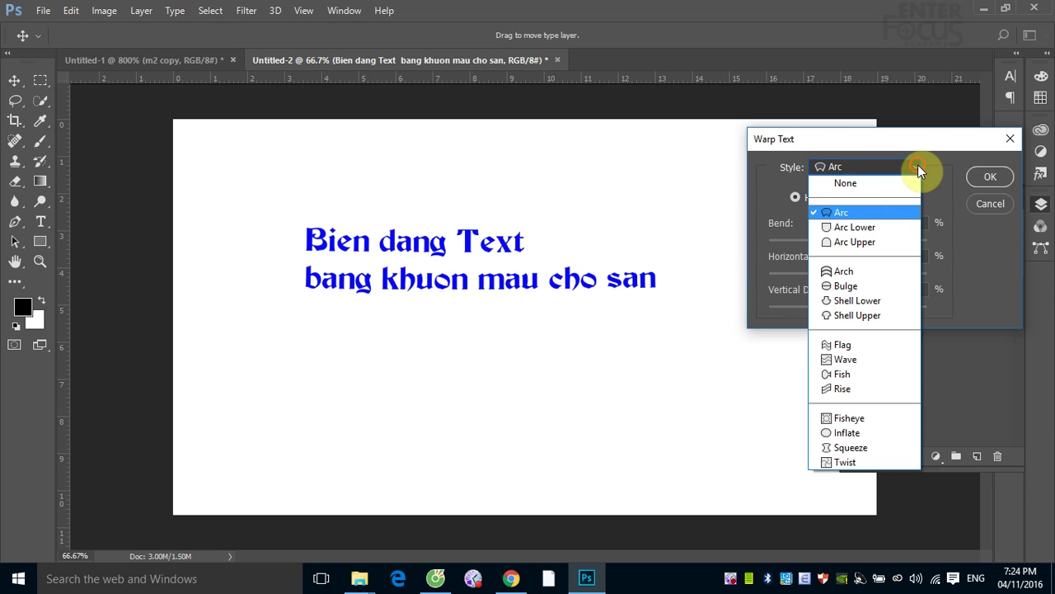
pyautogui.click(875, 228)
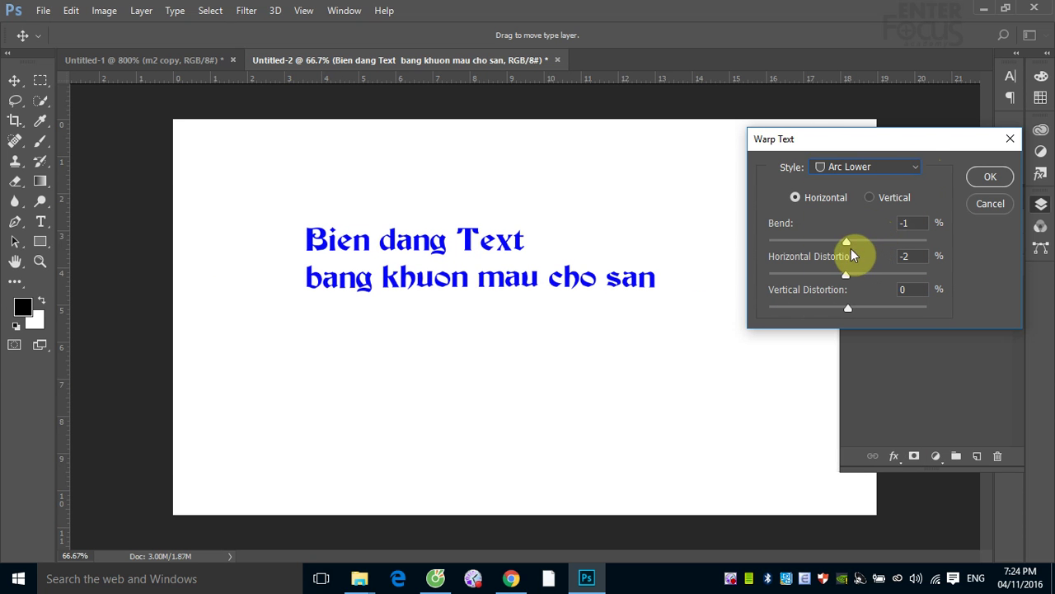
pyautogui.moveTo(847, 241); pyautogui.dragTo(867, 241)
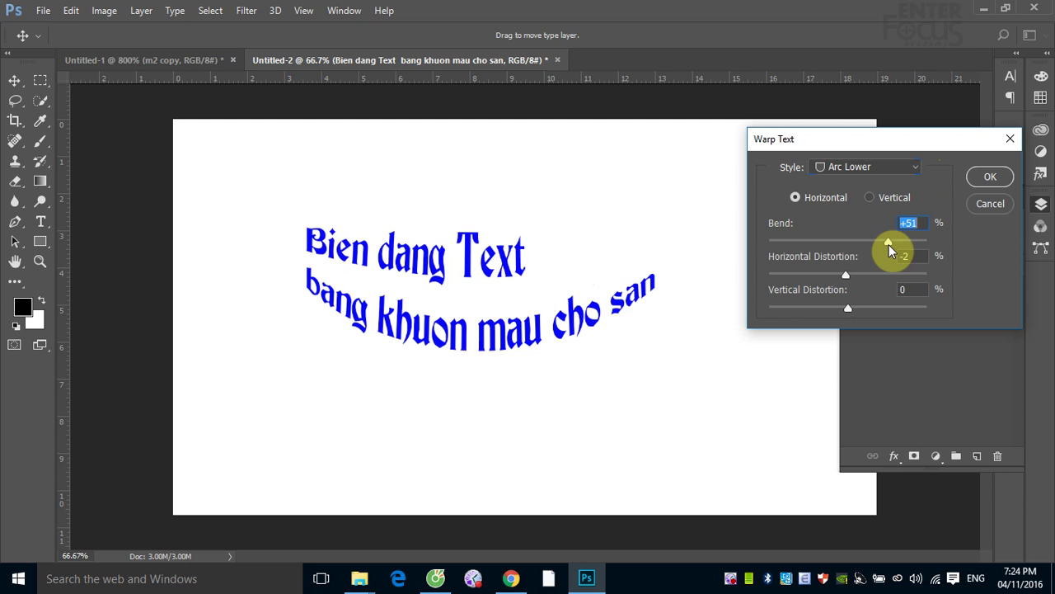
pyautogui.click(867, 254)
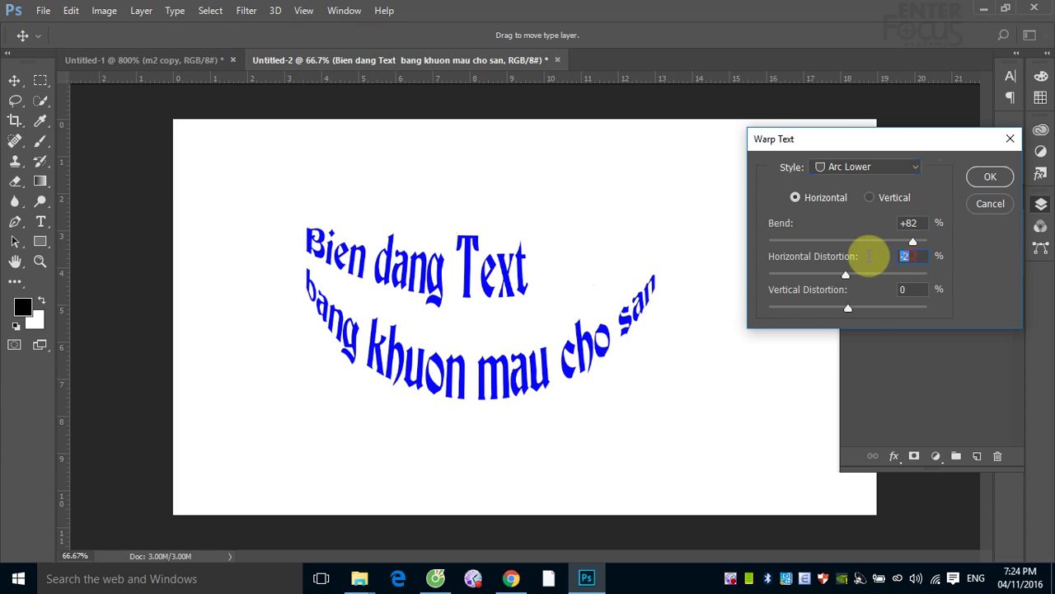
pyautogui.write('0')
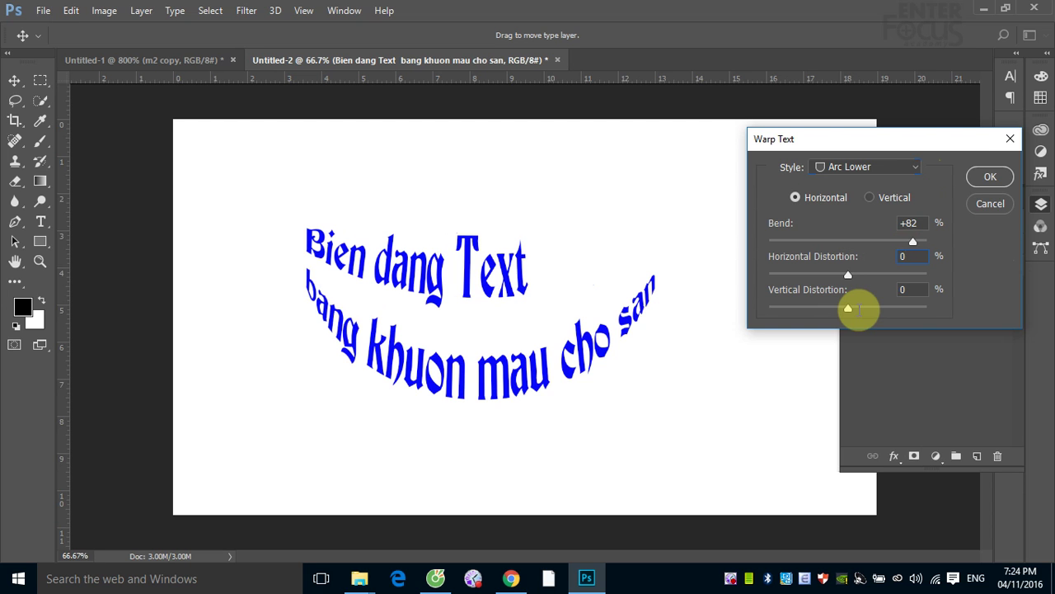
pyautogui.click(990, 177)
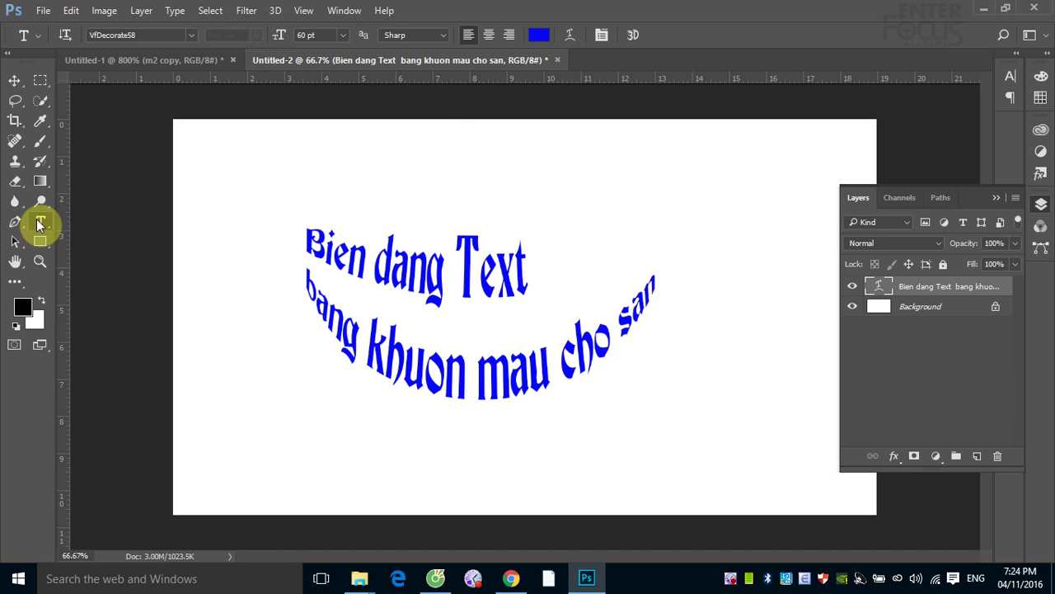
# - Set the text's warp style to None so both lines sit flat
pyautogui.click(572, 36)
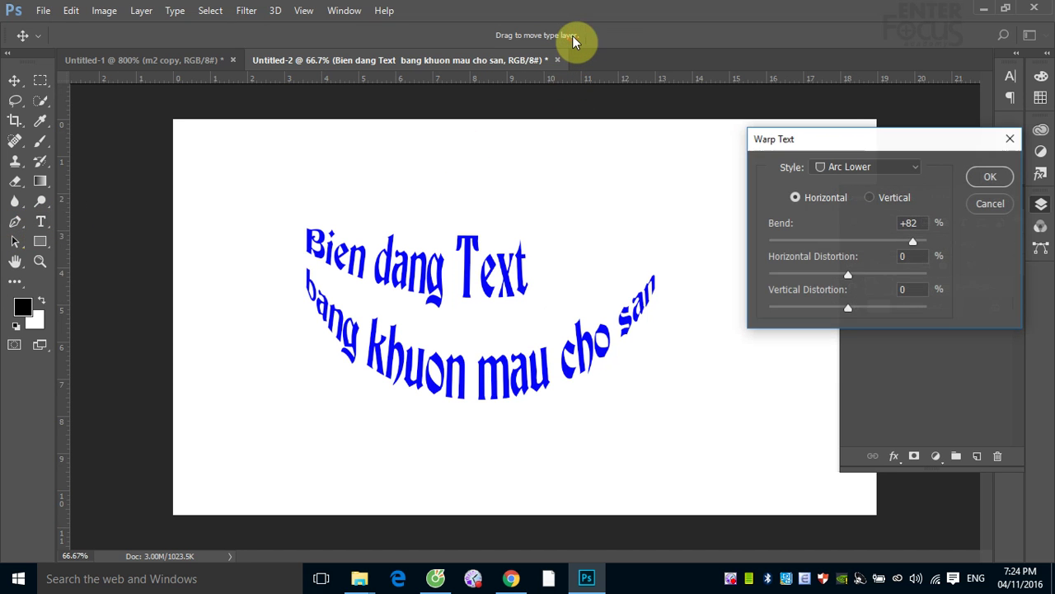
pyautogui.click(917, 165)
pyautogui.click(864, 179)
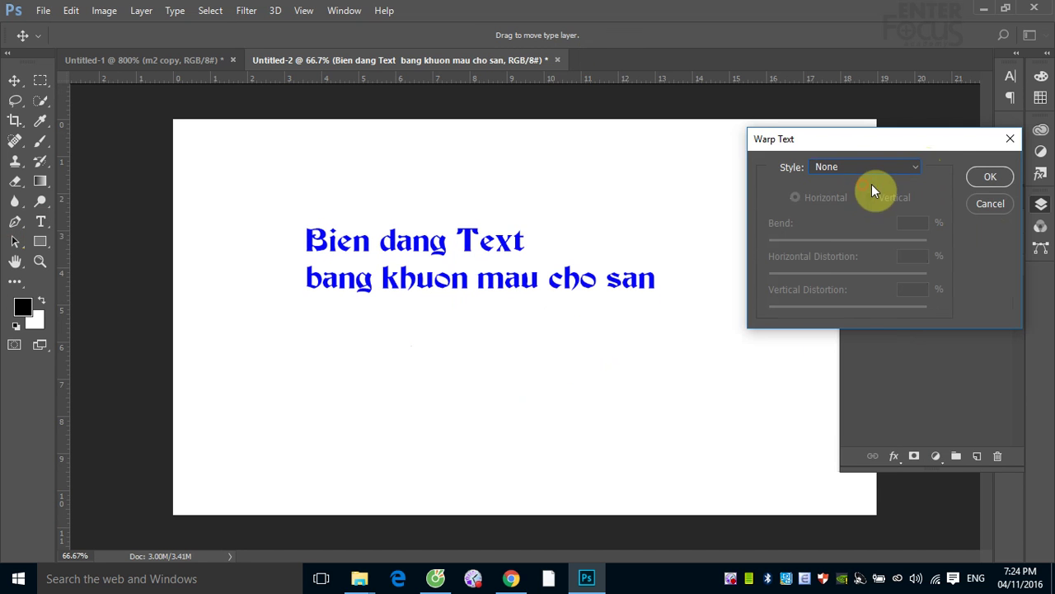
pyautogui.click(990, 176)
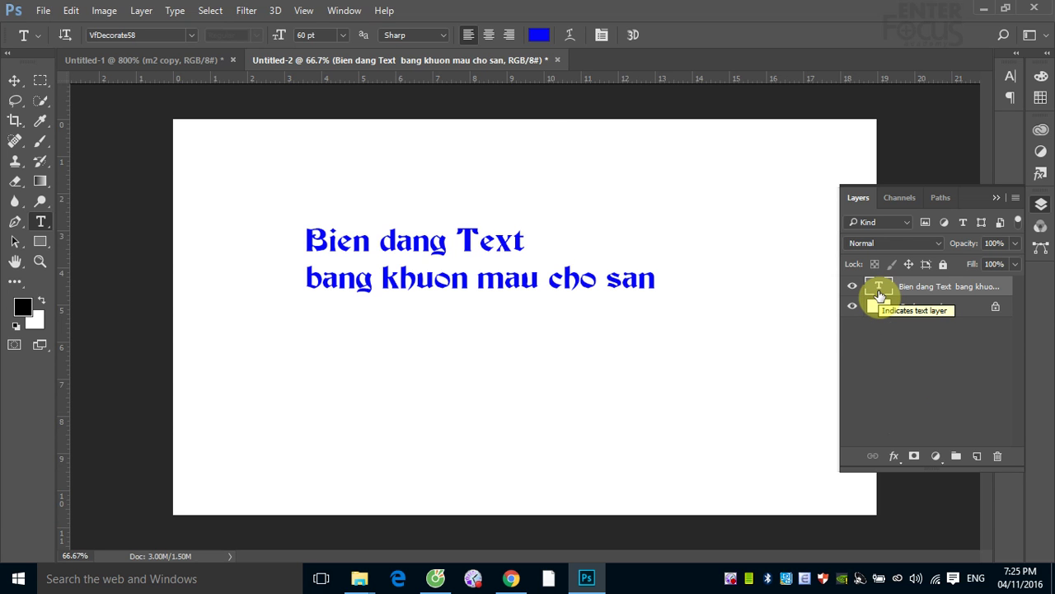
# - Reapply the Arc warp style so the two-line text arches upward
pyautogui.click(568, 36)
pyautogui.click(876, 168)
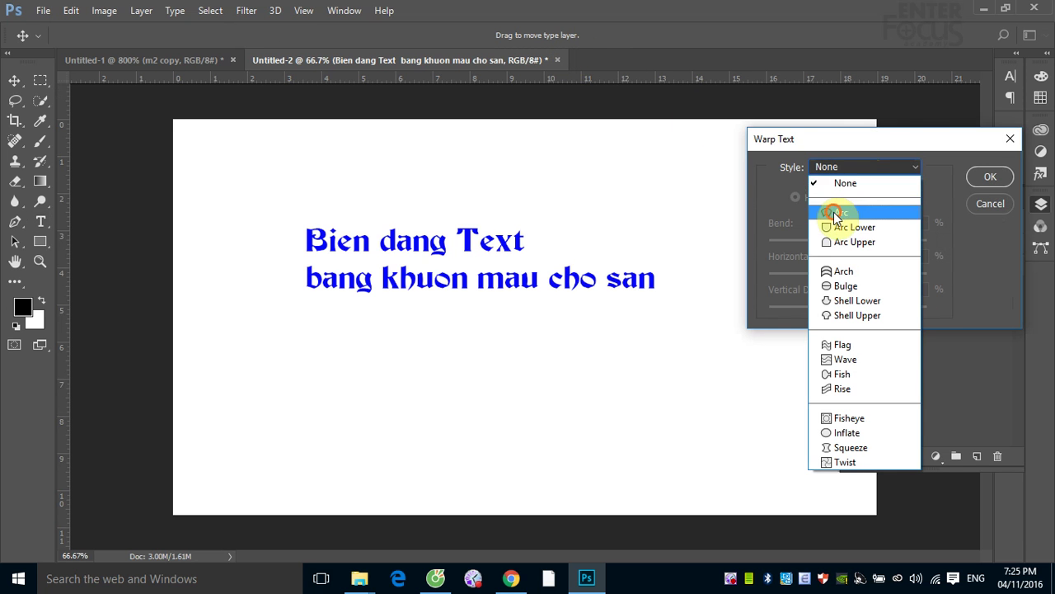
pyautogui.click(843, 208)
pyautogui.click(987, 178)
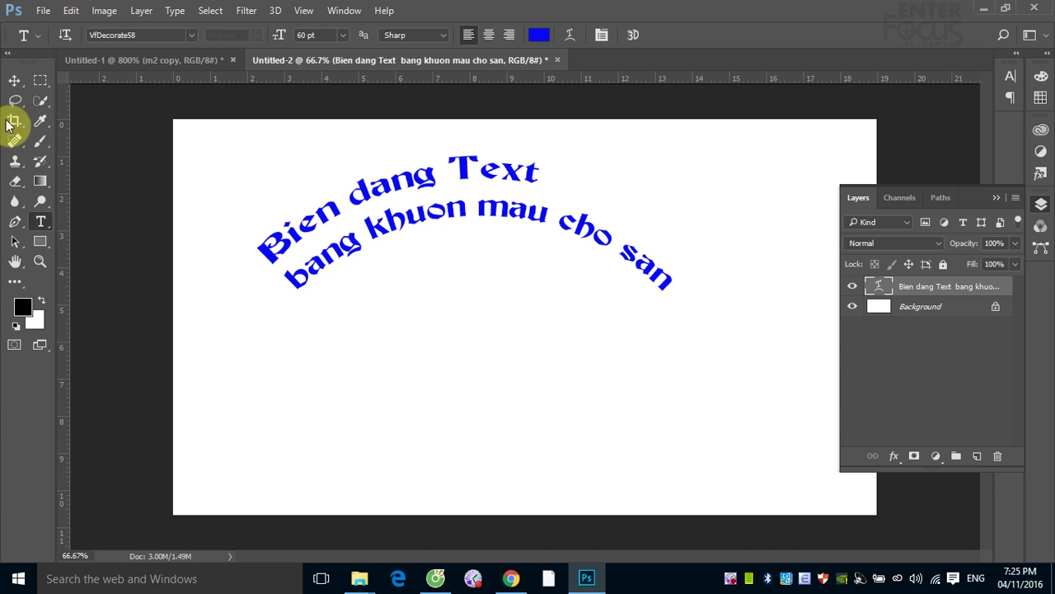
pyautogui.click(14, 80)
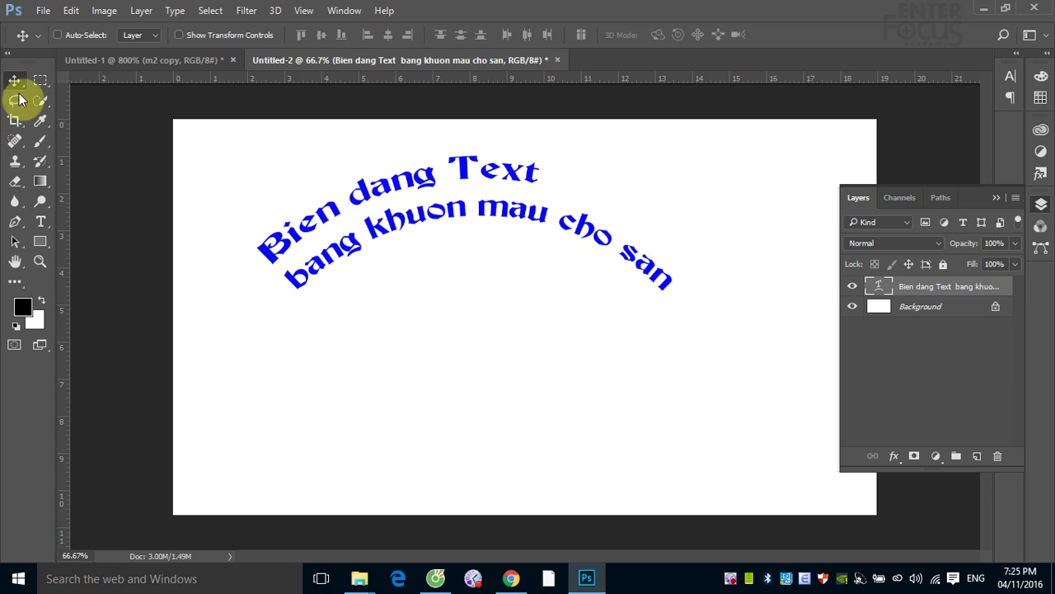
# - Create new blank document Untitled-3 and type 'nhap van ban' near its upper left
pyautogui.click(41, 11)
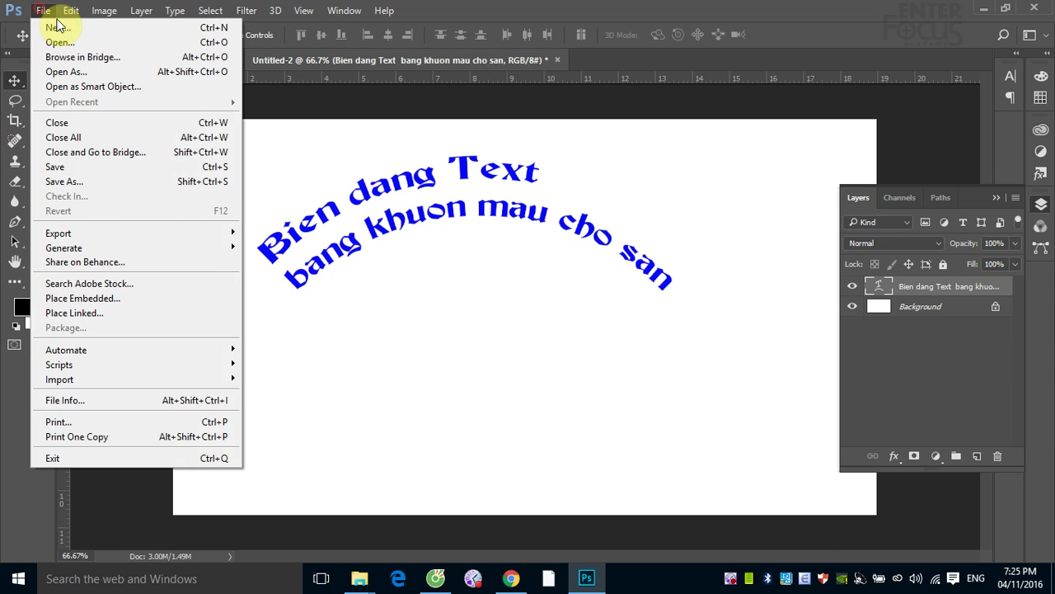
pyautogui.click(397, 86)
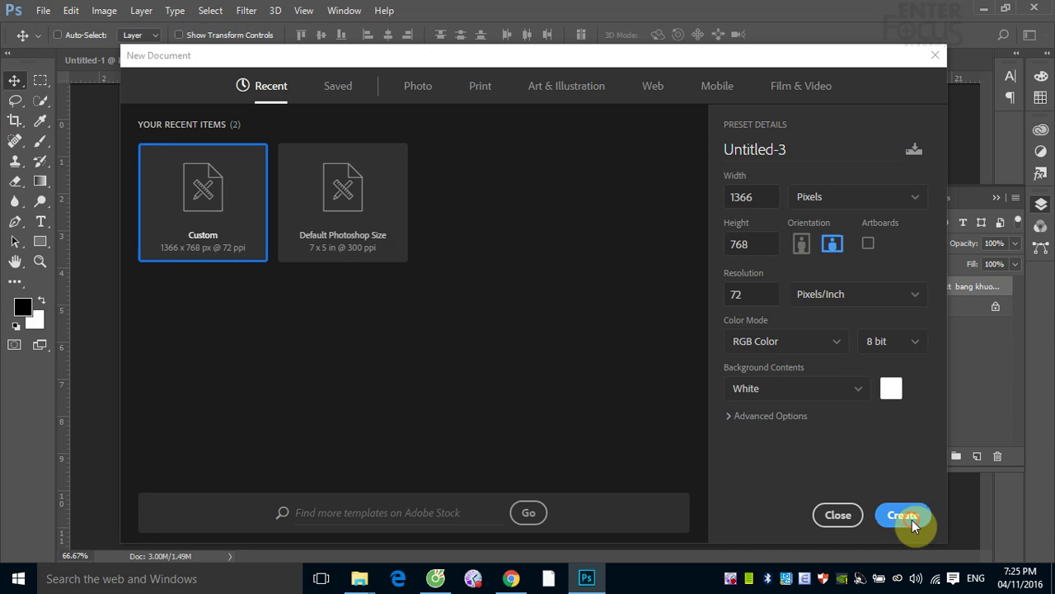
pyautogui.click(907, 515)
pyautogui.click(41, 223)
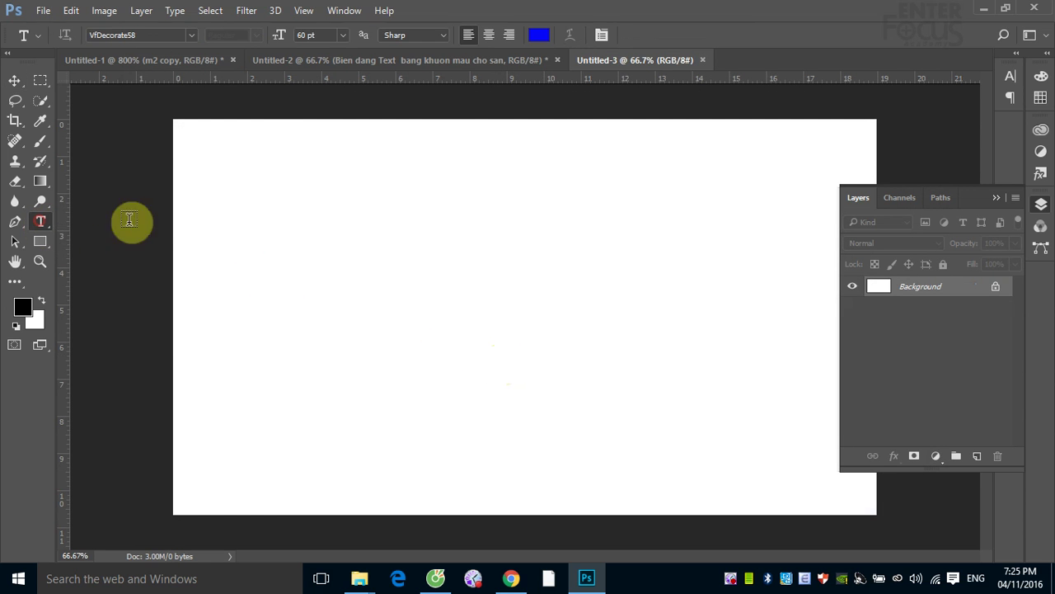
pyautogui.click(222, 249)
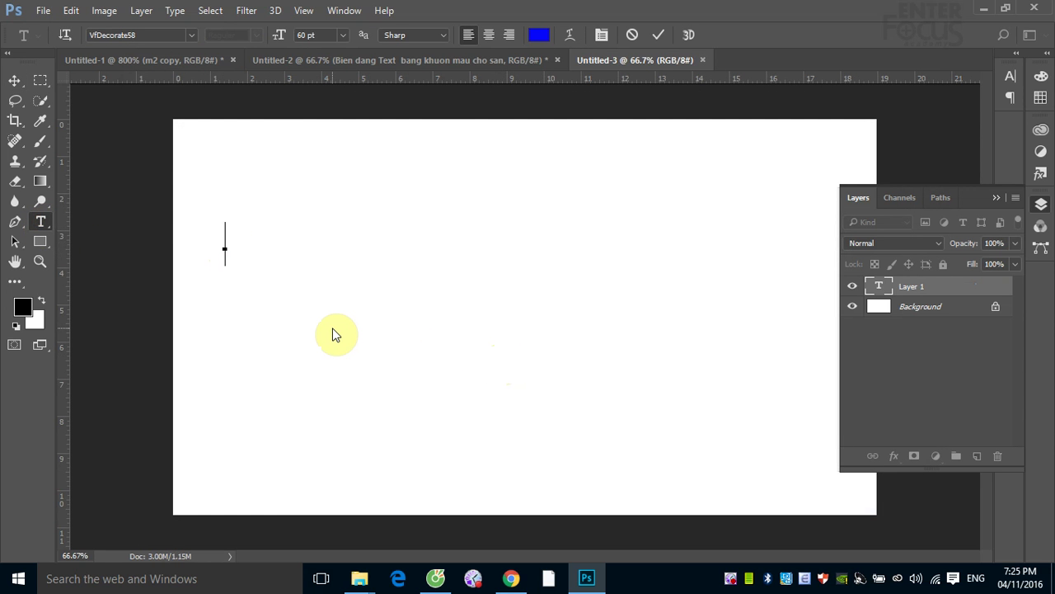
pyautogui.write('nhap ')
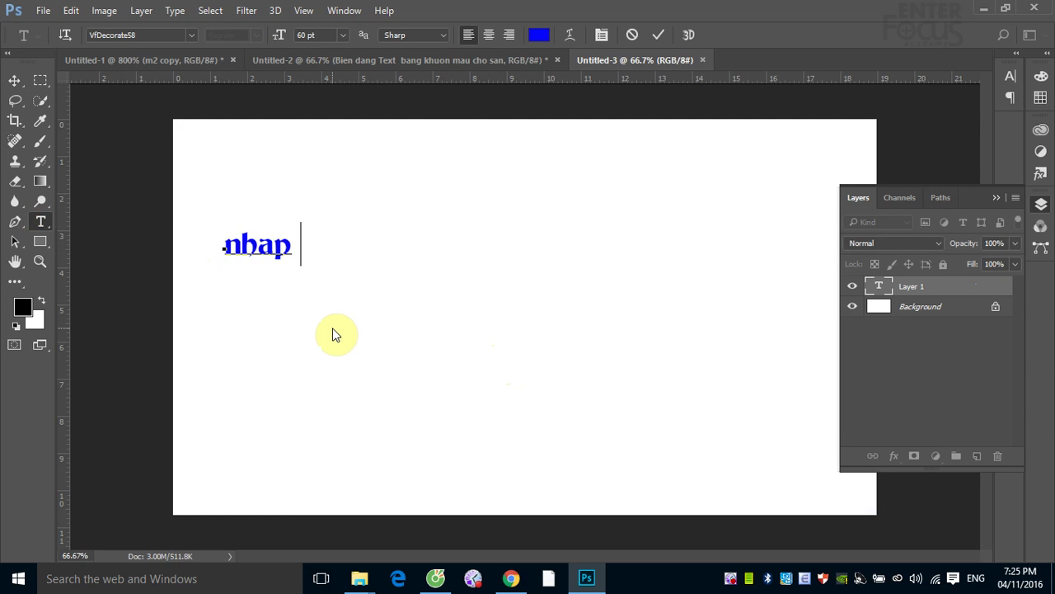
pyautogui.write('van ban')
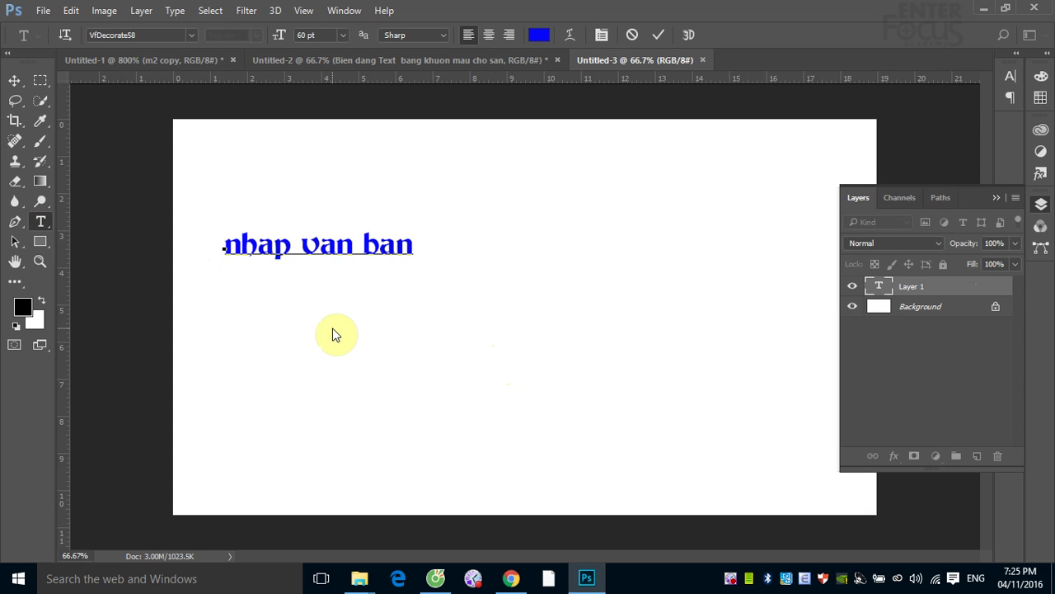
pyautogui.click(14, 80)
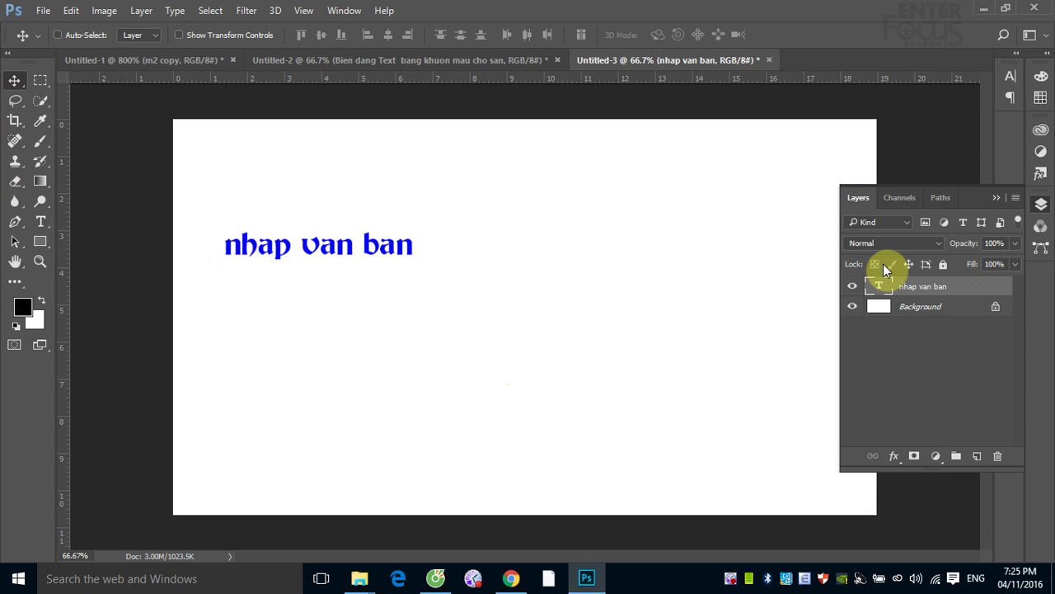
# - Extend the line with 'vao tai lieu Photoshop' and commit it
pyautogui.click(39, 221)
pyautogui.click(405, 243)
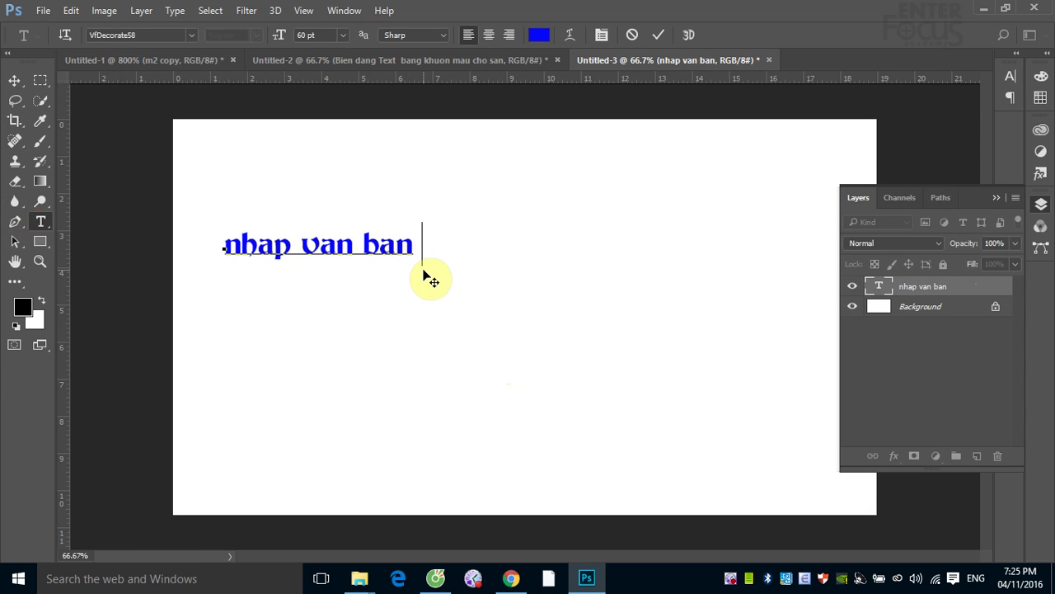
pyautogui.write('va')
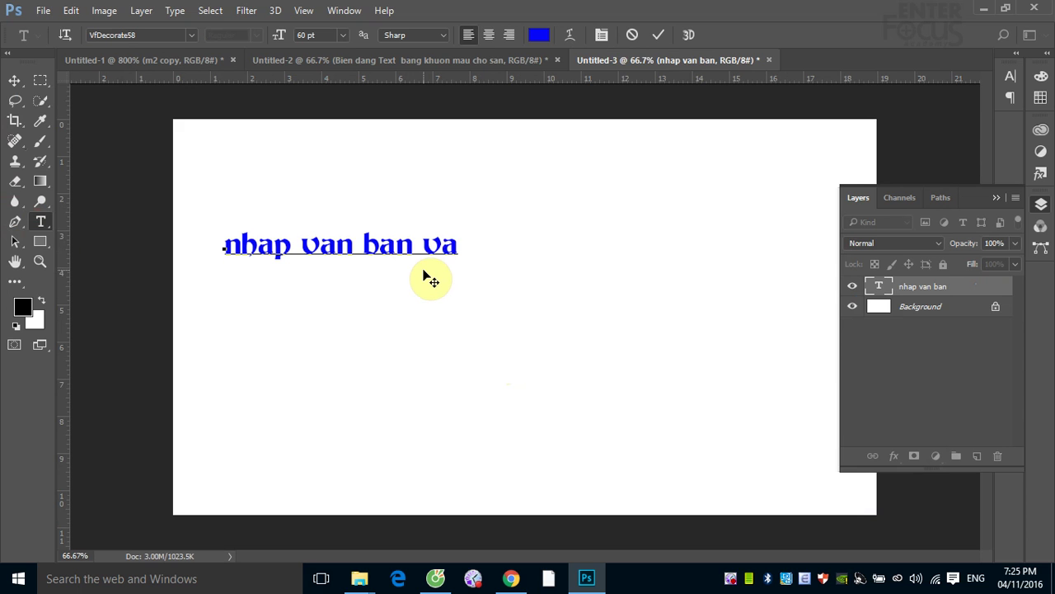
pyautogui.write('o tai l')
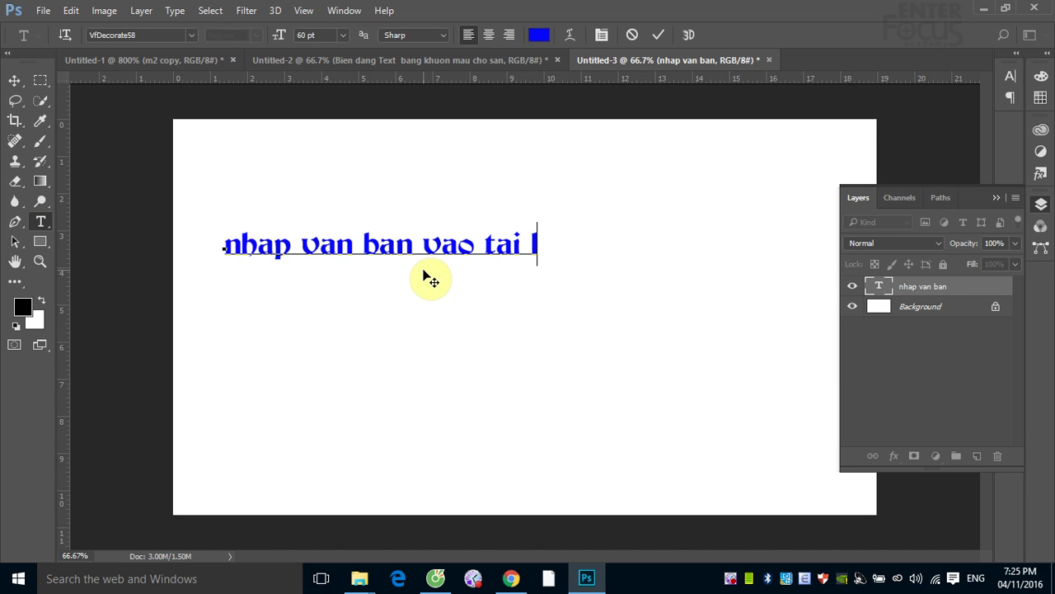
pyautogui.write('ieu ')
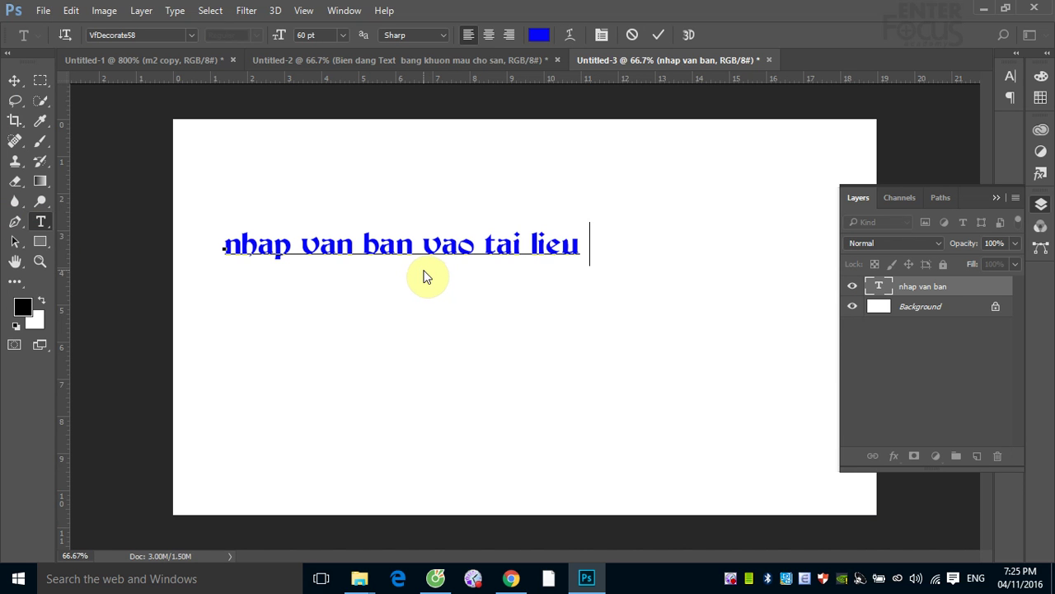
pyautogui.write('Photo')
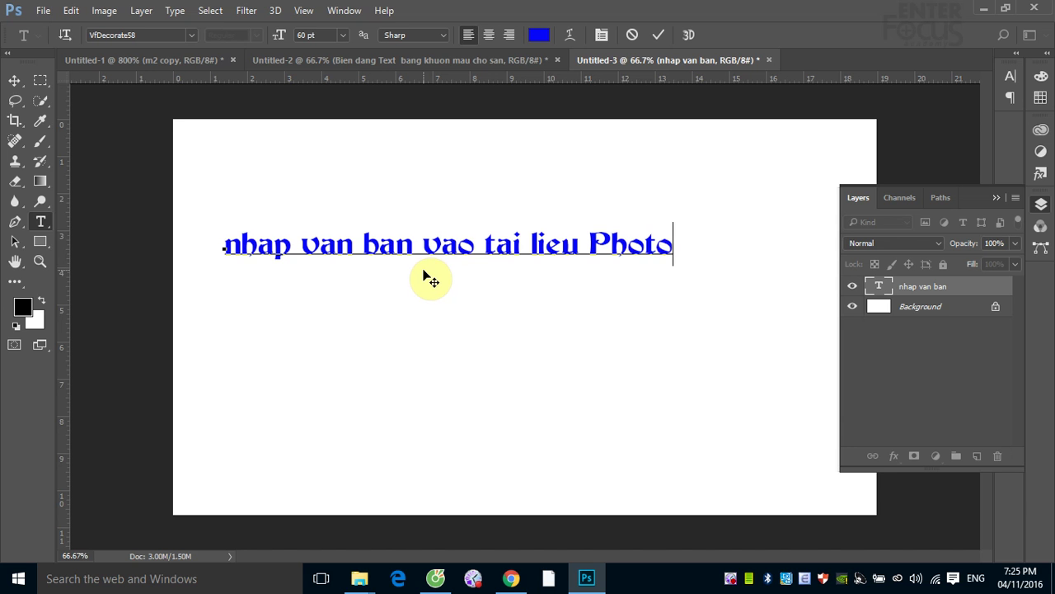
pyautogui.write('shop')
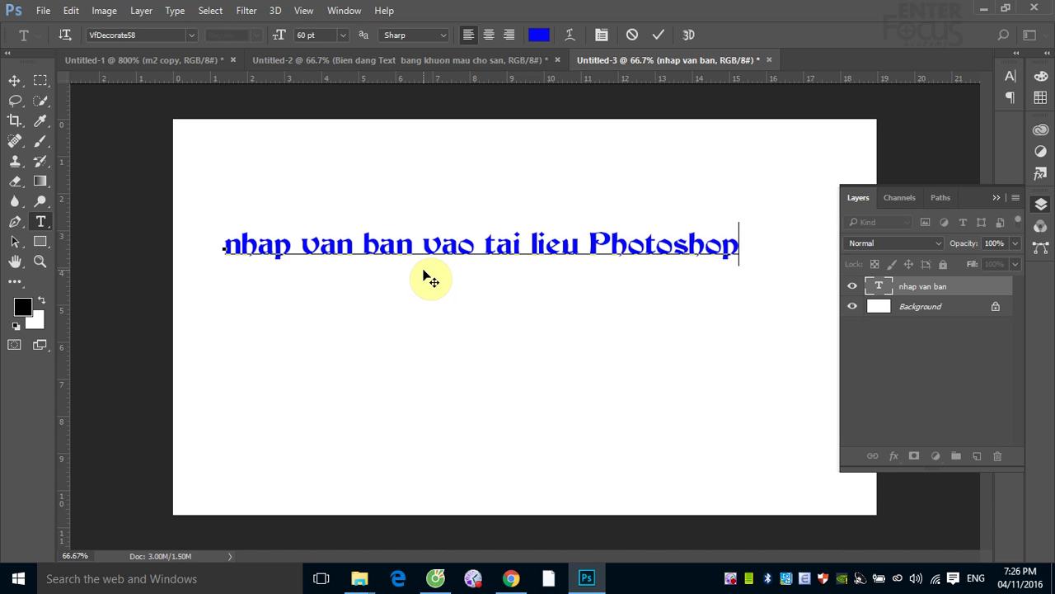
pyautogui.click(15, 81)
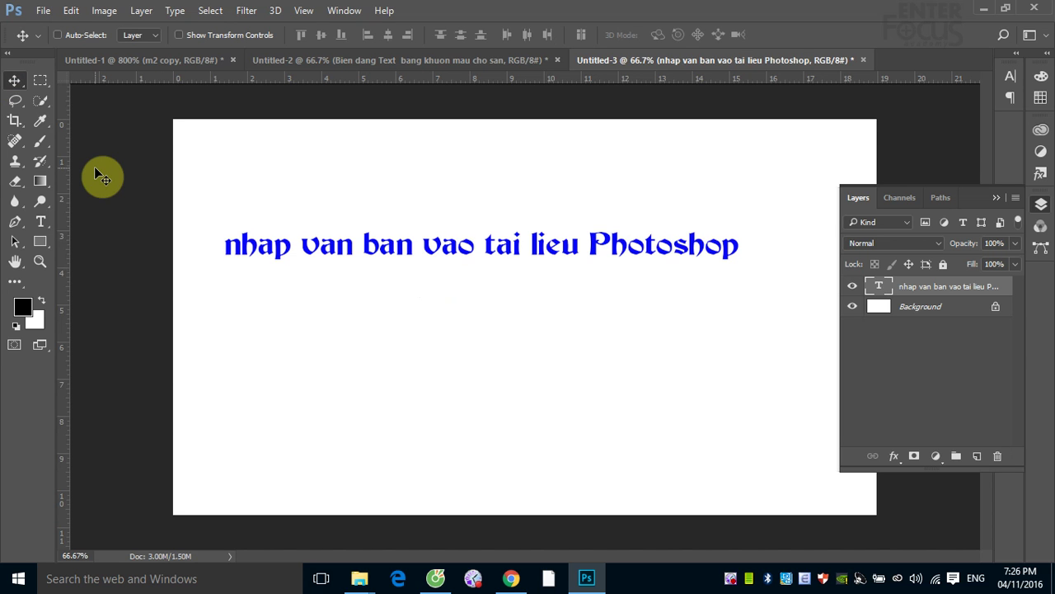
pyautogui.click(40, 221)
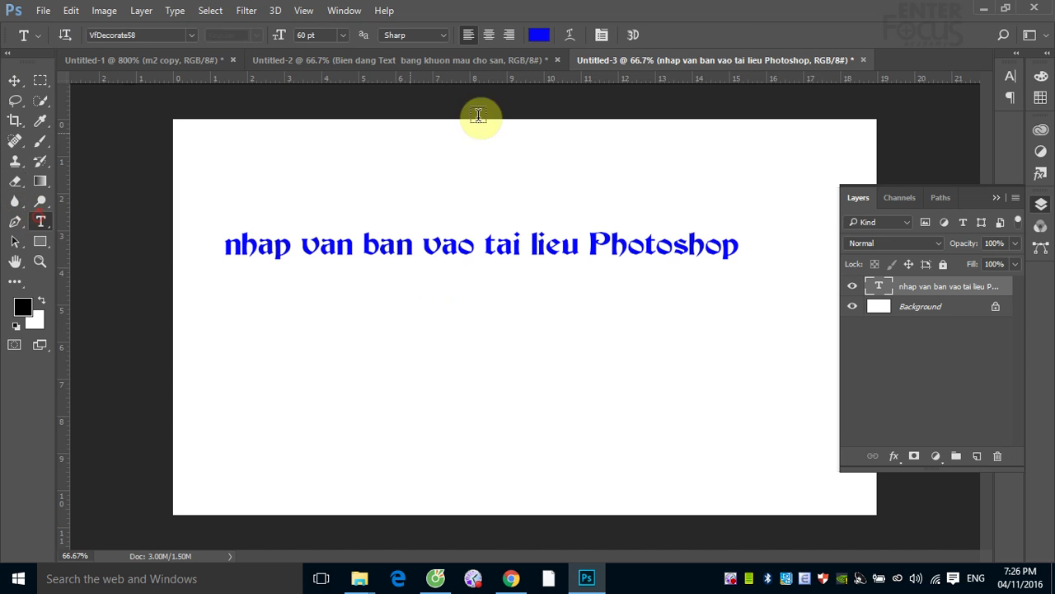
pyautogui.click(569, 35)
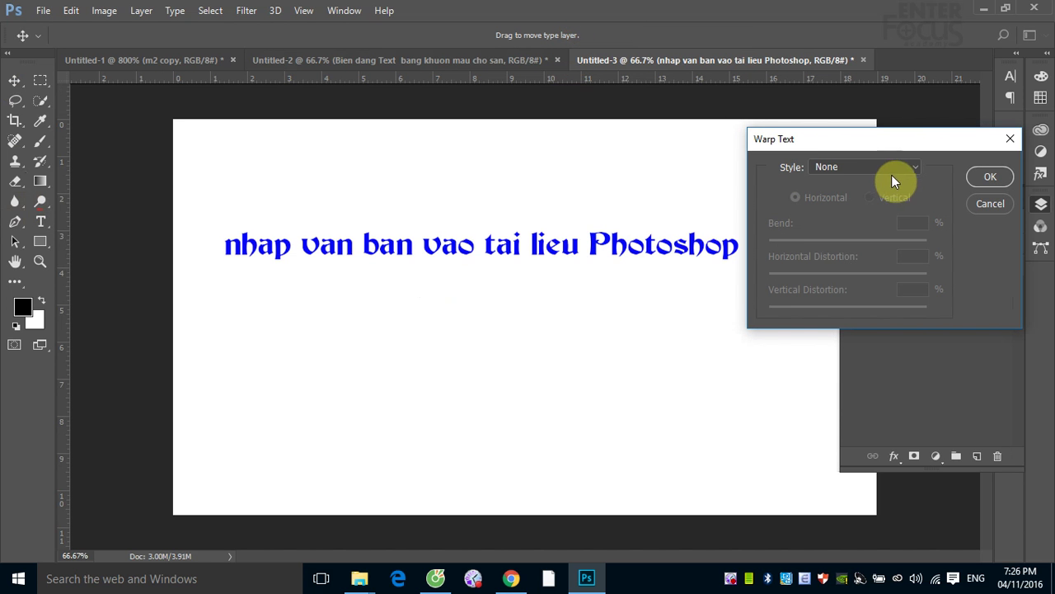
pyautogui.click(914, 170)
pyautogui.click(883, 207)
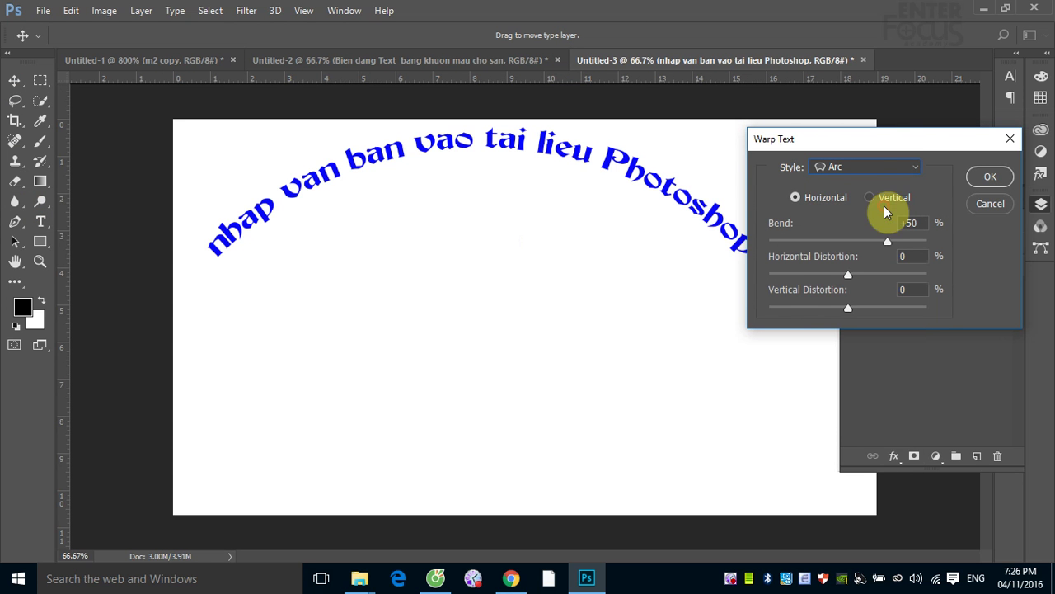
pyautogui.click(889, 161)
pyautogui.click(859, 222)
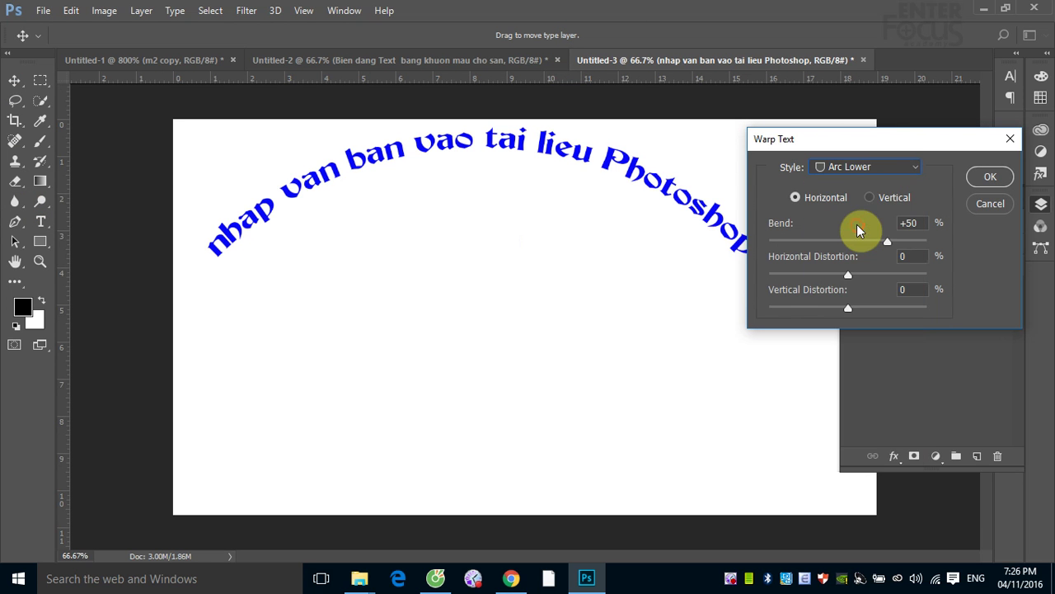
pyautogui.click(911, 170)
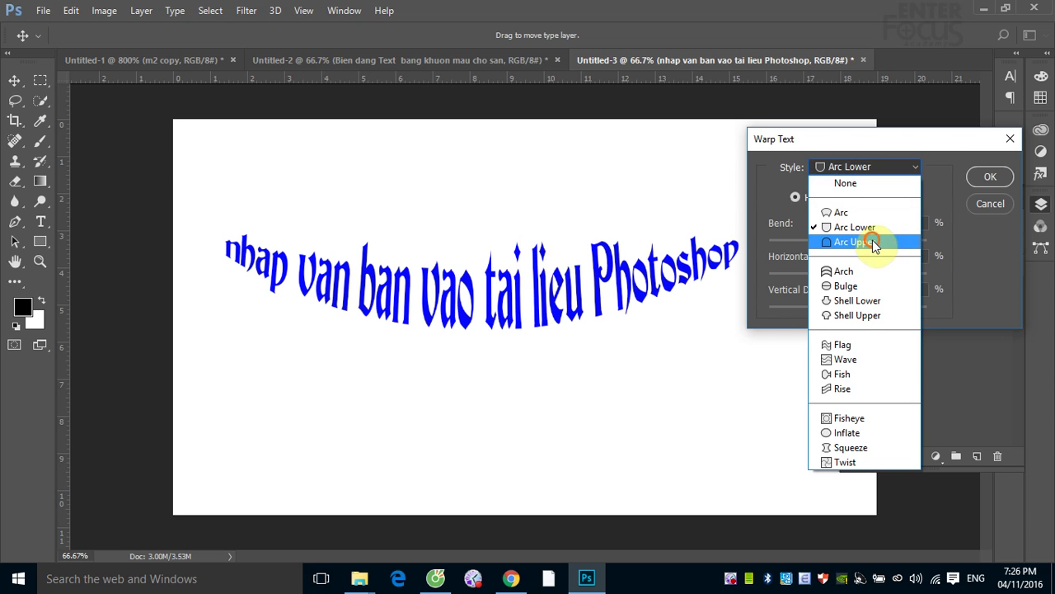
pyautogui.click(872, 240)
pyautogui.click(915, 170)
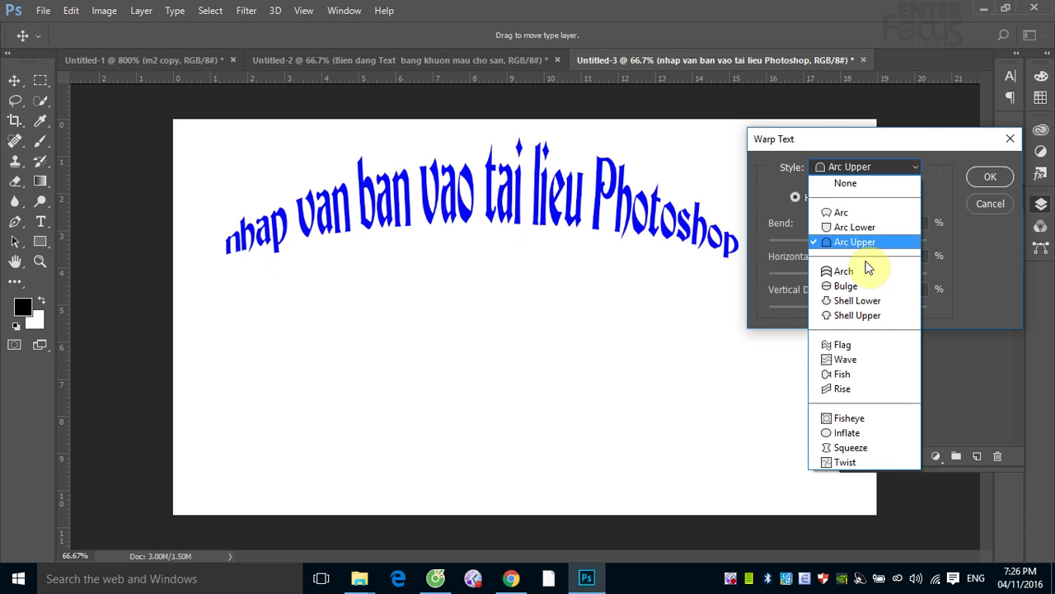
pyautogui.click(858, 271)
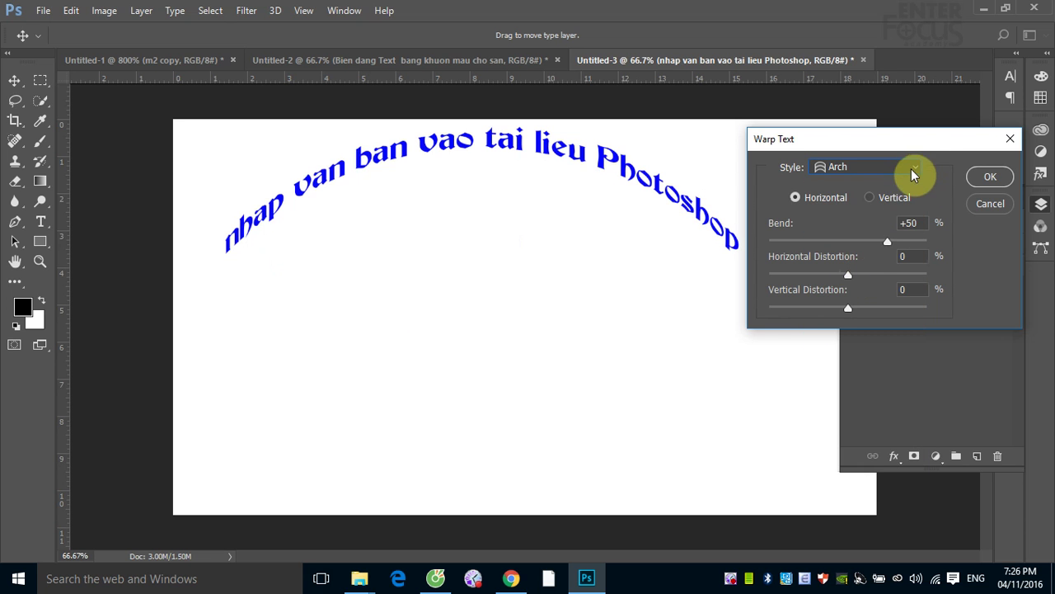
pyautogui.click(912, 168)
pyautogui.click(851, 289)
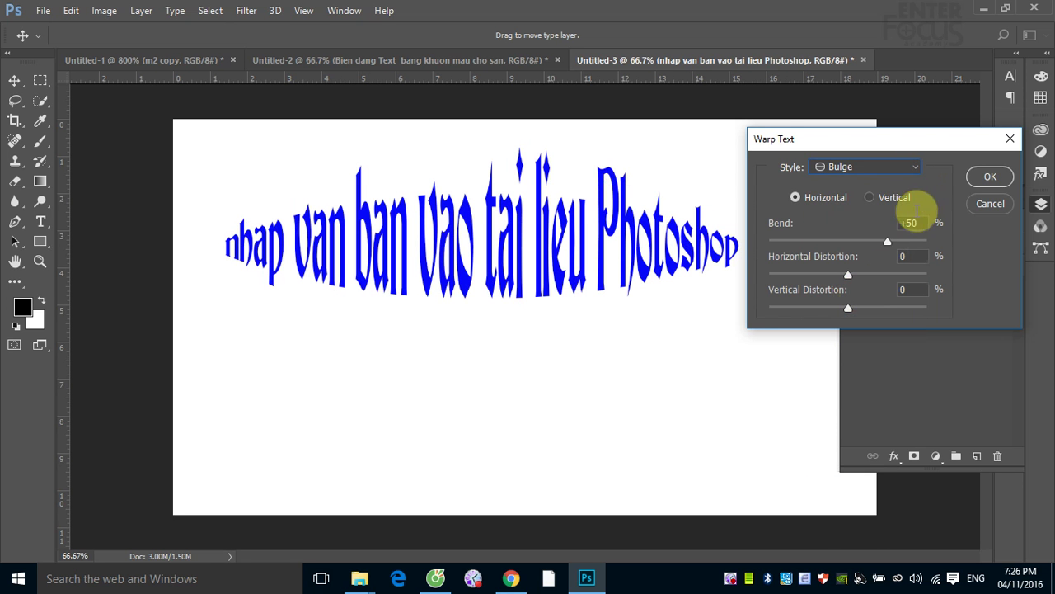
pyautogui.click(918, 169)
pyautogui.click(879, 300)
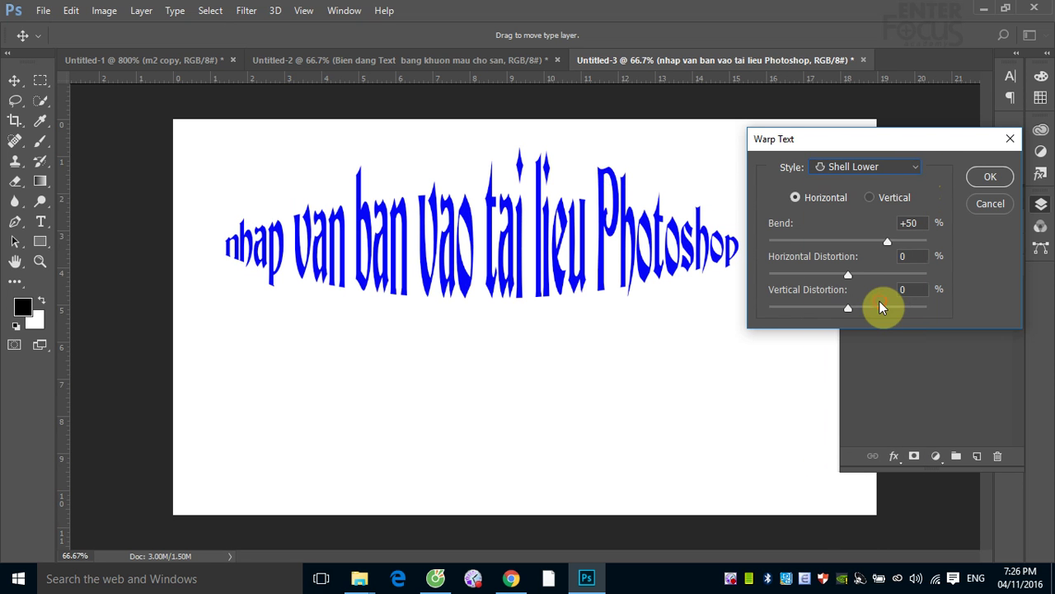
pyautogui.click(917, 169)
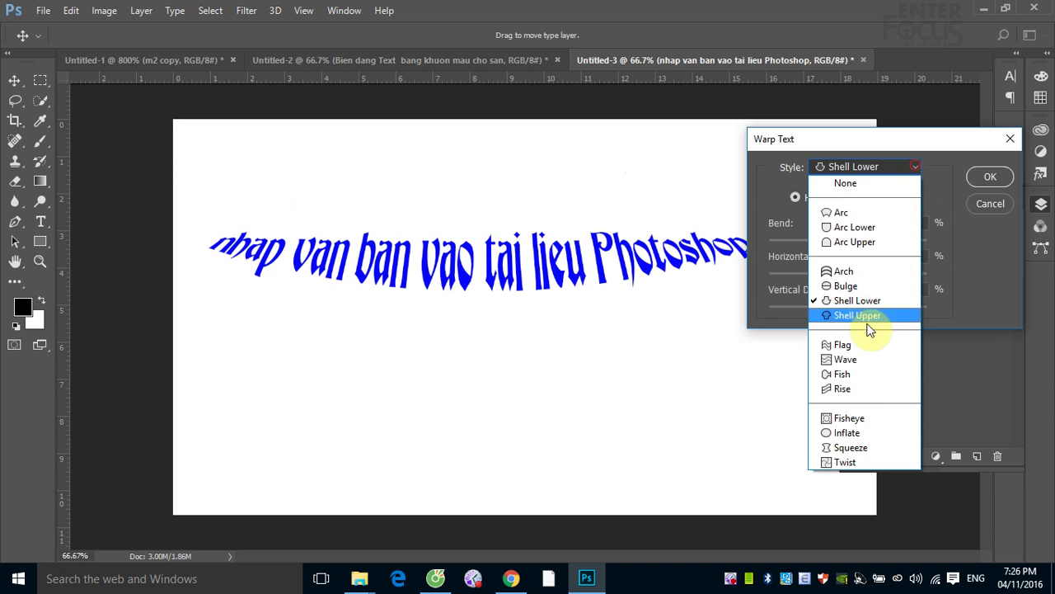
pyautogui.click(862, 346)
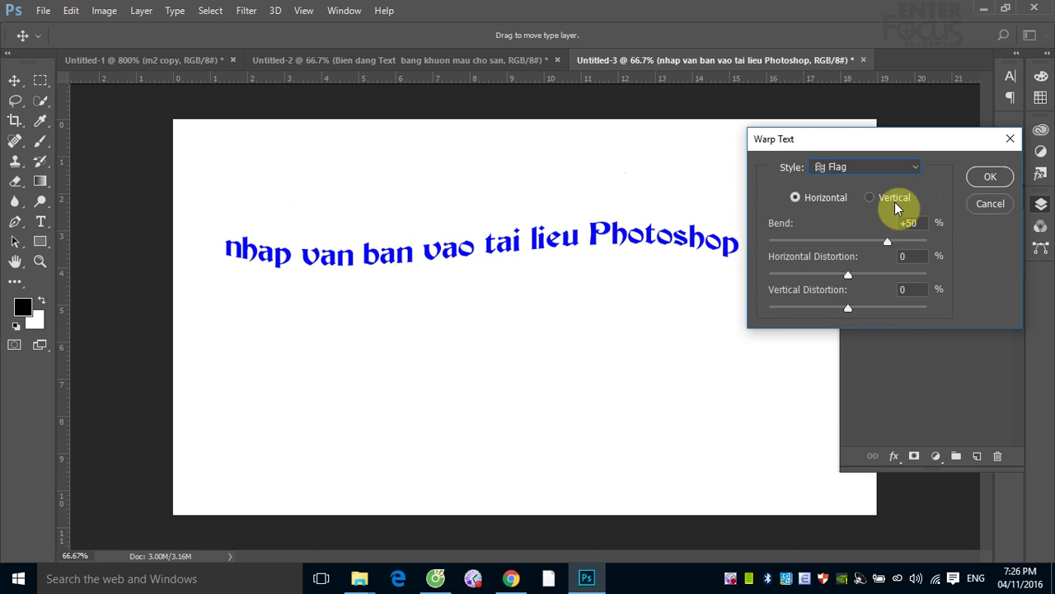
pyautogui.click(911, 167)
pyautogui.click(860, 362)
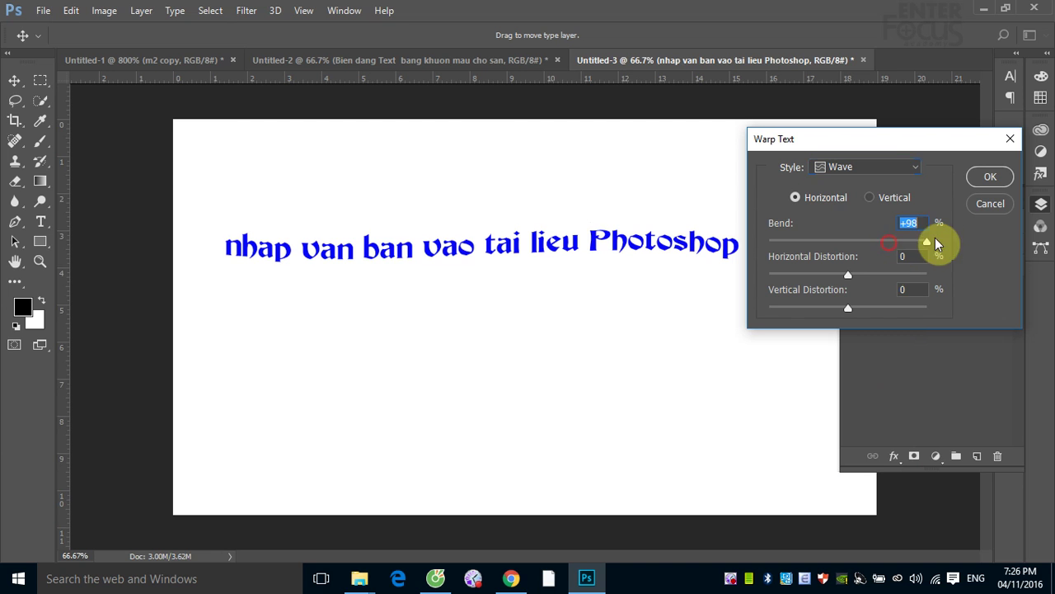
pyautogui.moveTo(935, 237); pyautogui.dragTo(943, 238)
pyautogui.click(917, 165)
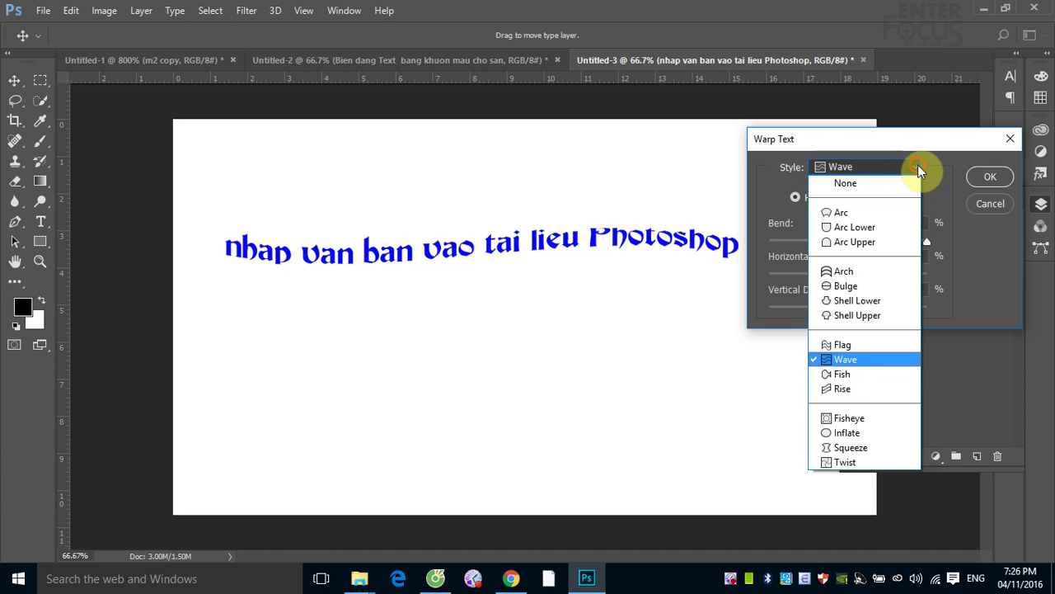
pyautogui.click(850, 372)
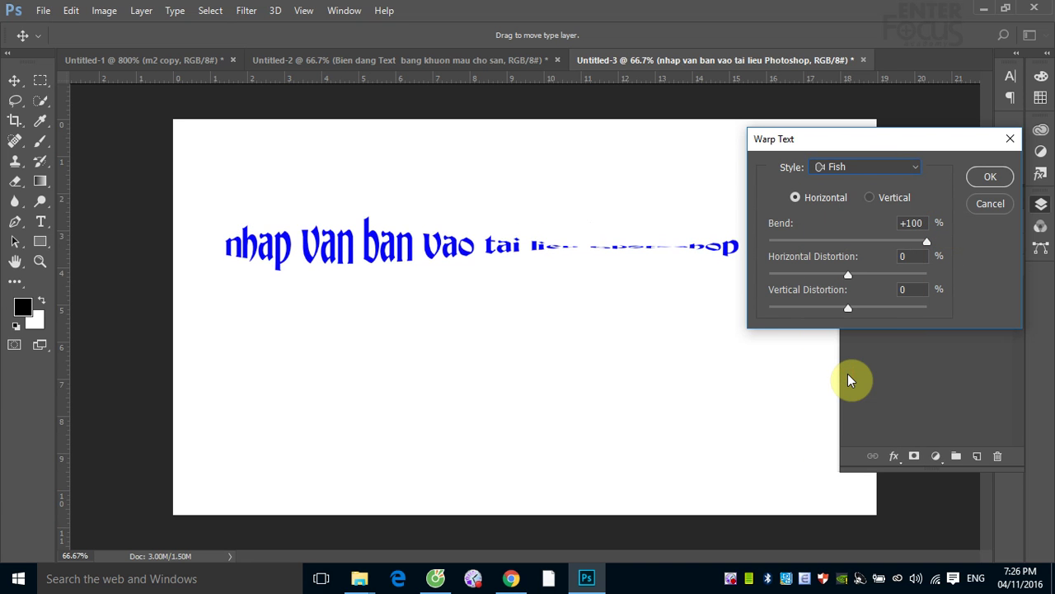
pyautogui.click(992, 204)
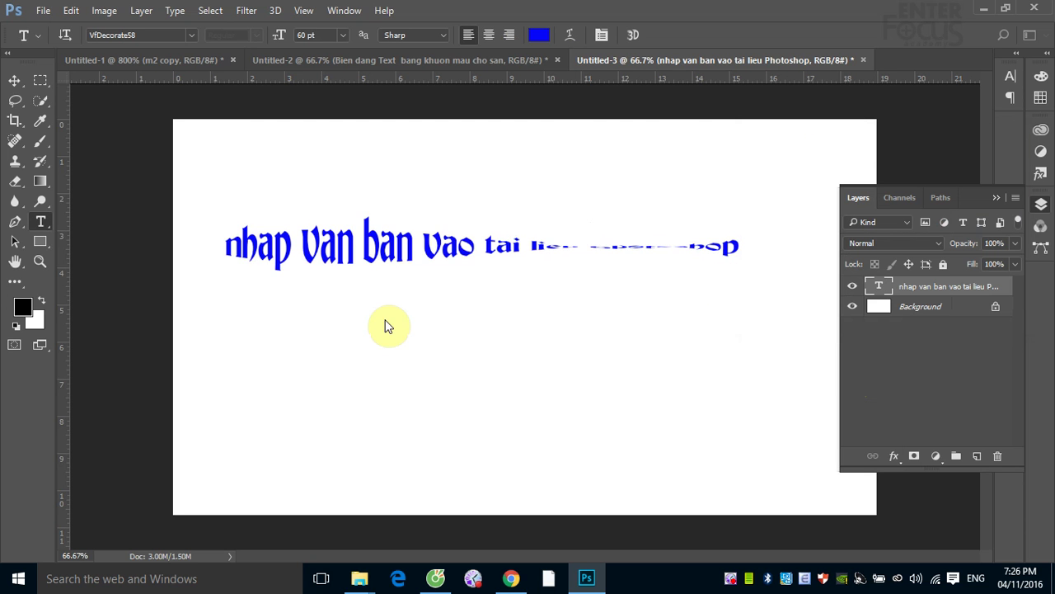
# - Collapse the Layers panel out of the way and switch to the Pen tool for path drawing
pyautogui.click(15, 83)
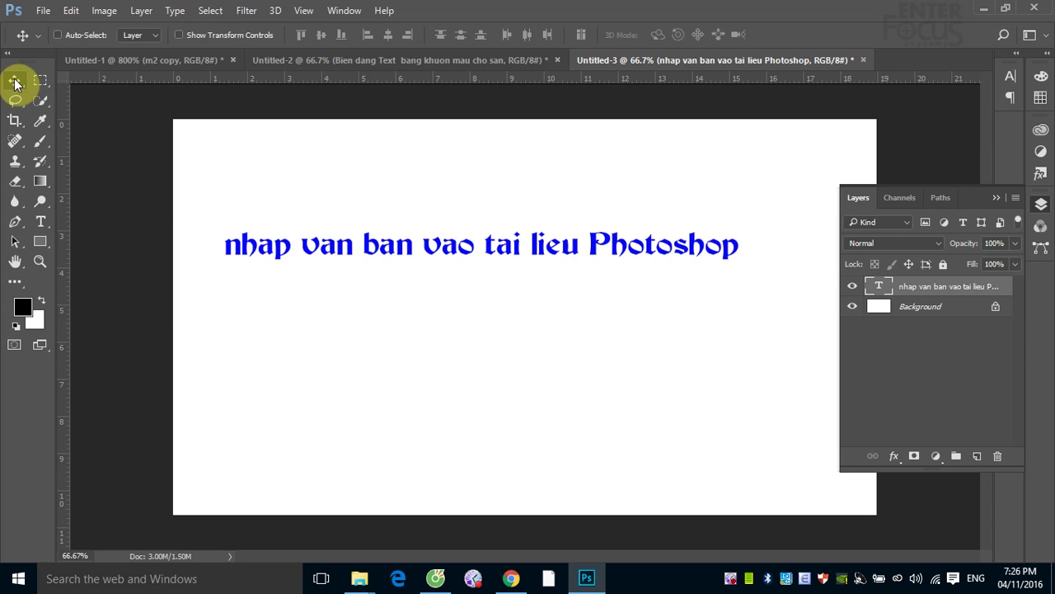
pyautogui.click(998, 199)
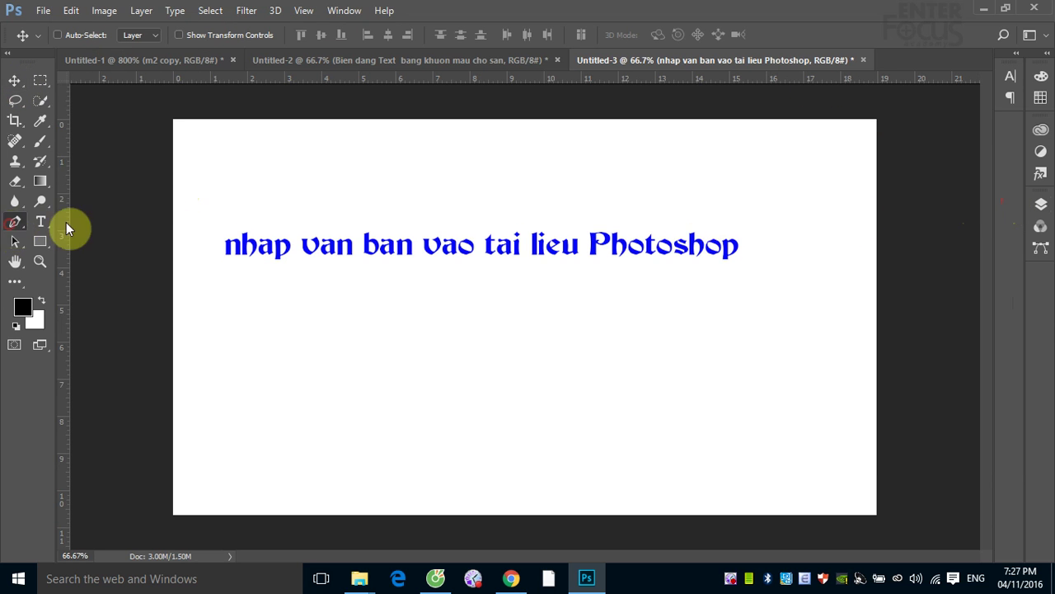
pyautogui.click(15, 222)
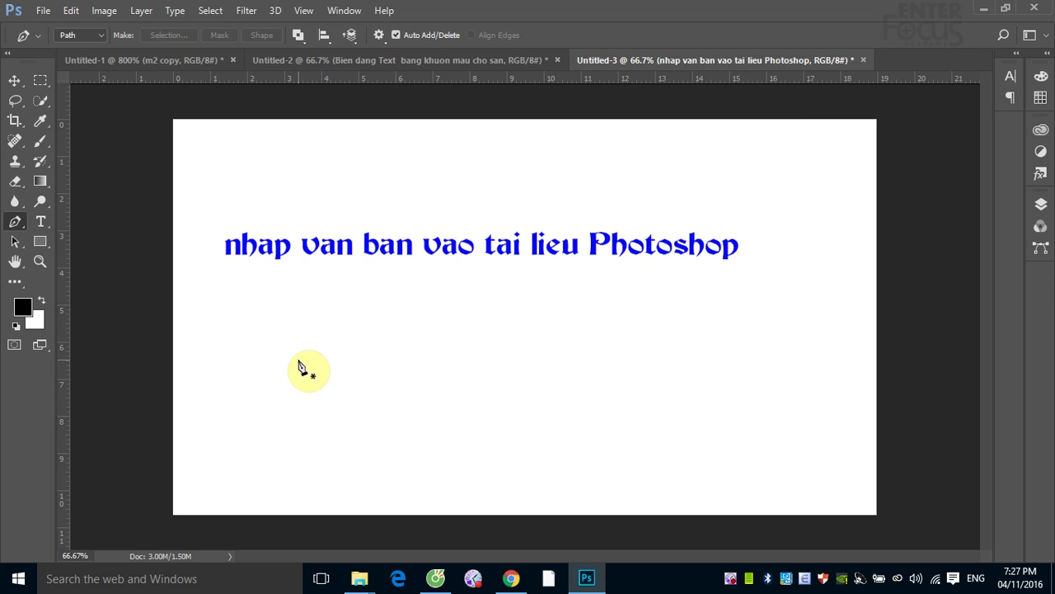
# - Draw a wavy three-anchor open path curving beneath the blue heading line
pyautogui.click(250, 389)
pyautogui.moveTo(463, 323); pyautogui.dragTo(626, 453)
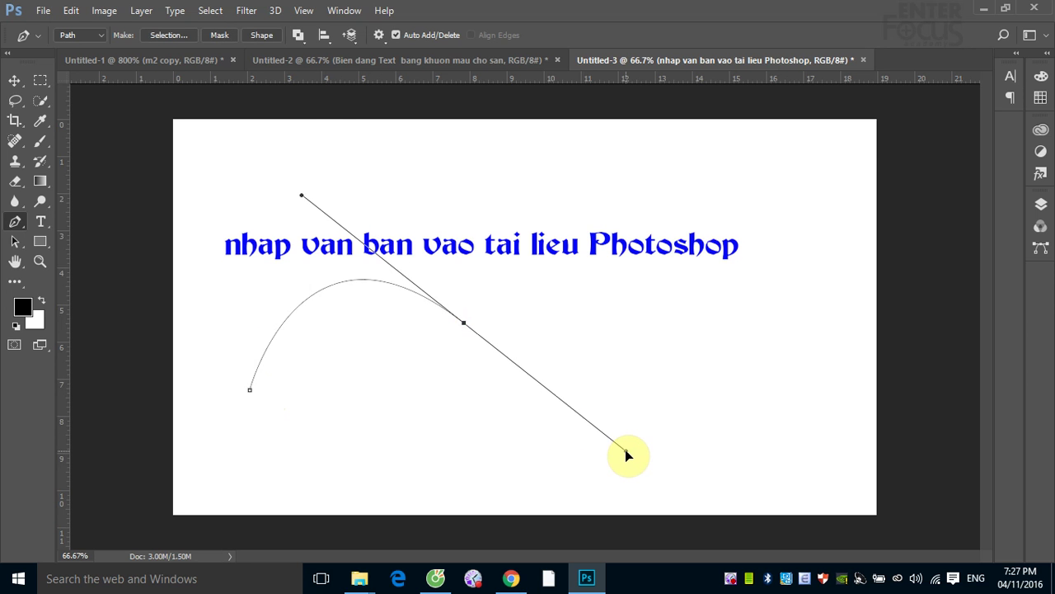
pyautogui.moveTo(818, 268)
pyautogui.mouseDown()
pyautogui.moveTo(827, 165)
pyautogui.moveTo(853, 132)
pyautogui.mouseUp()
pyautogui.click(14, 80)
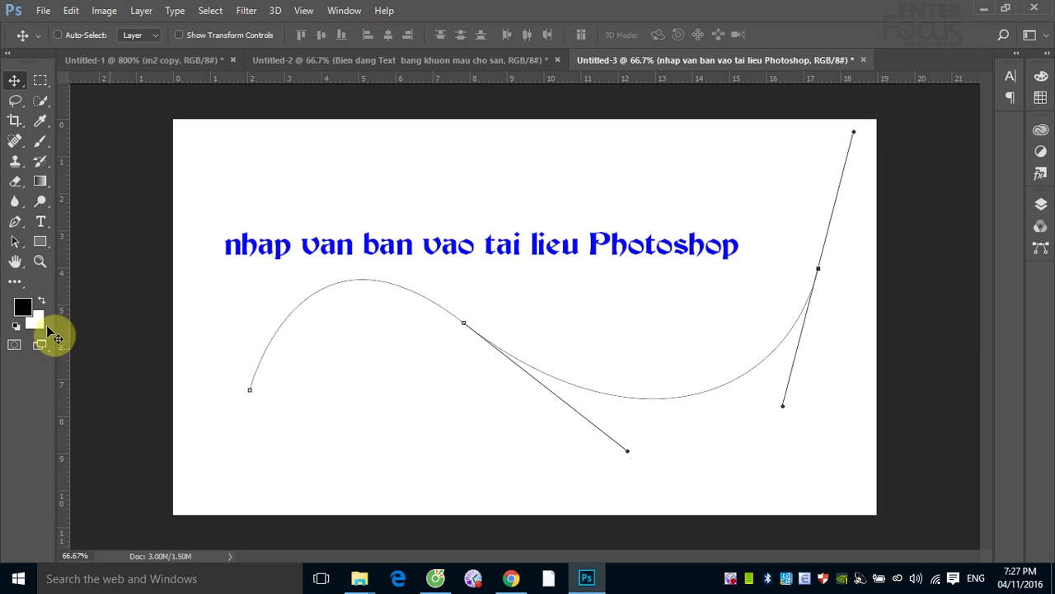
pyautogui.click(41, 219)
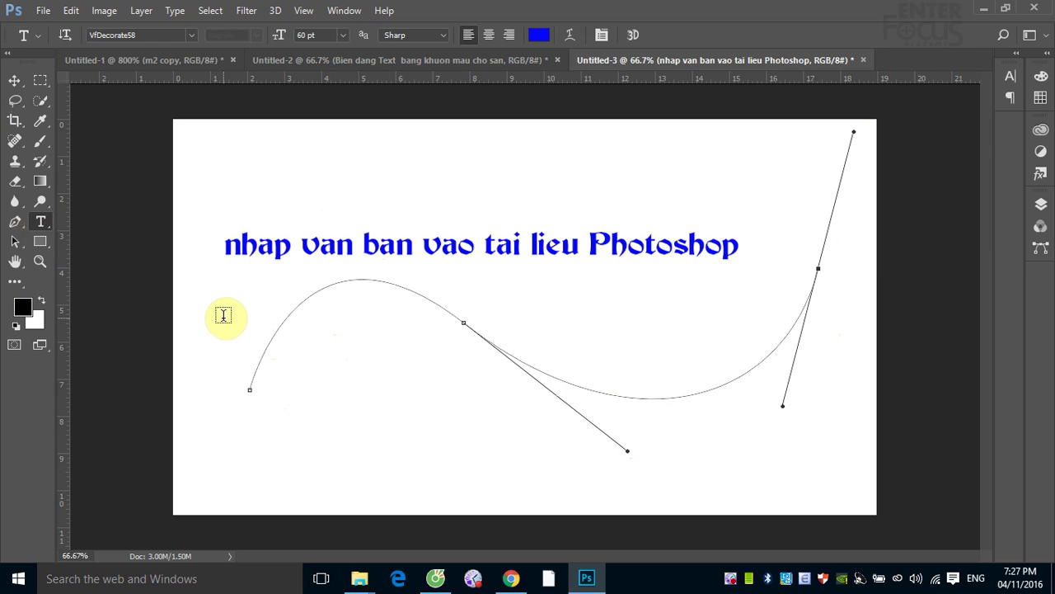
# - Type 'nhap van ban vao tai lieu Photoshop' from the path's left end and commit it
pyautogui.click(269, 340)
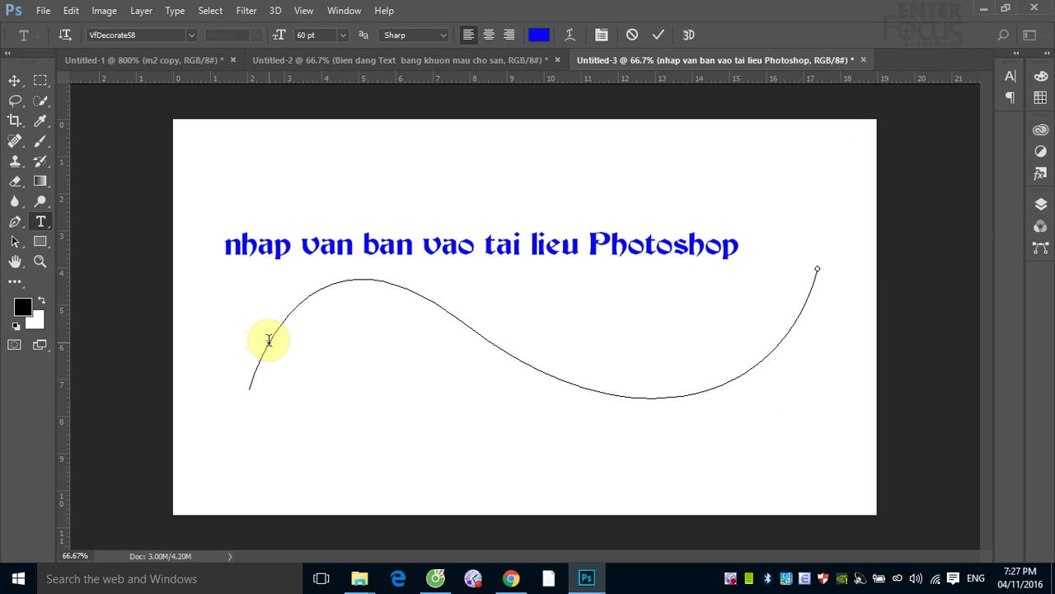
pyautogui.write('n')
pyautogui.write('hap')
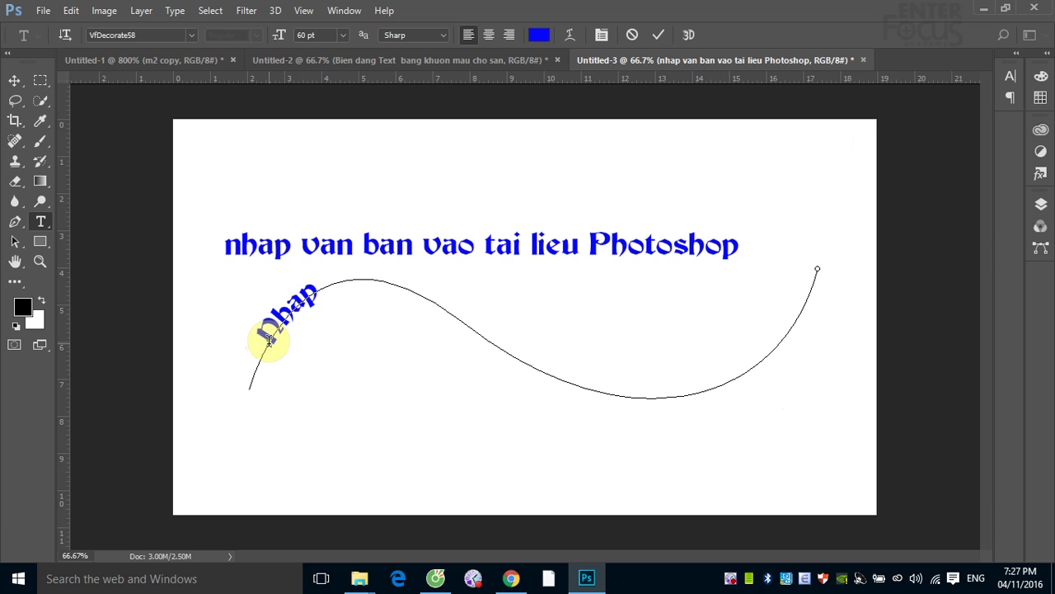
pyautogui.write(' van')
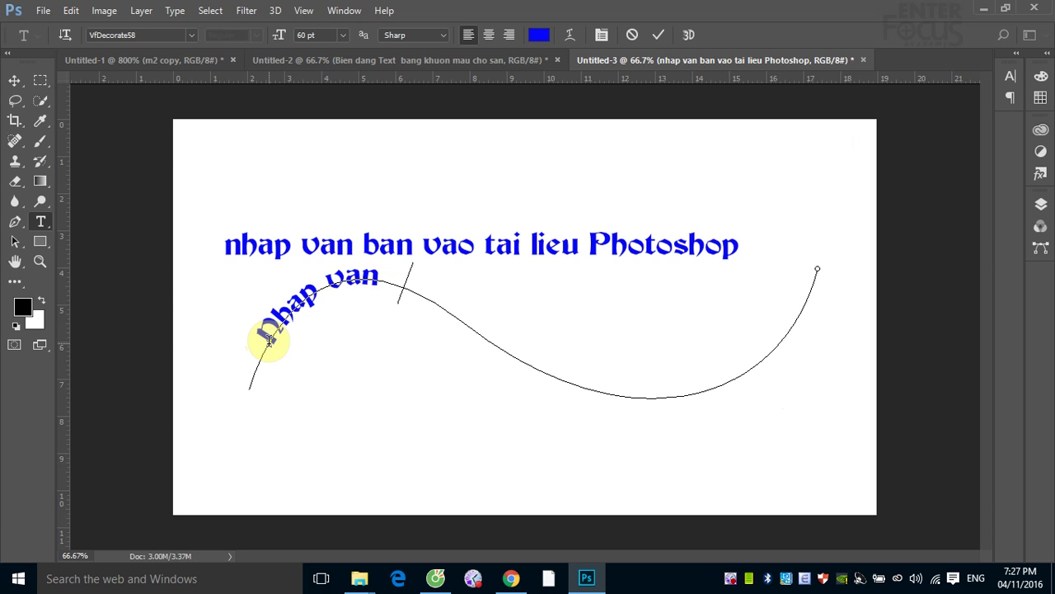
pyautogui.write(' ban va')
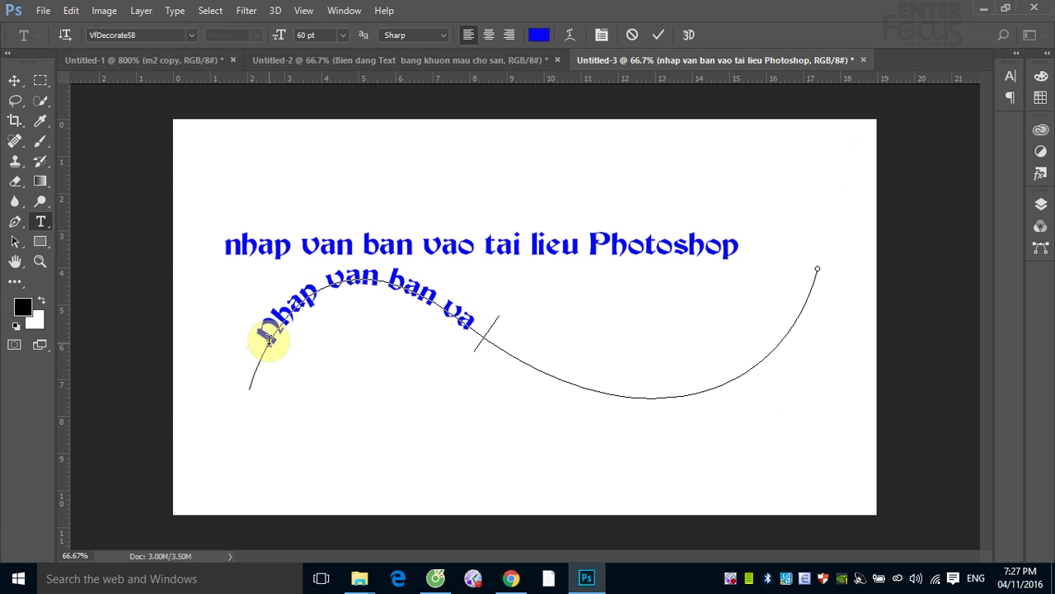
pyautogui.write('o tai')
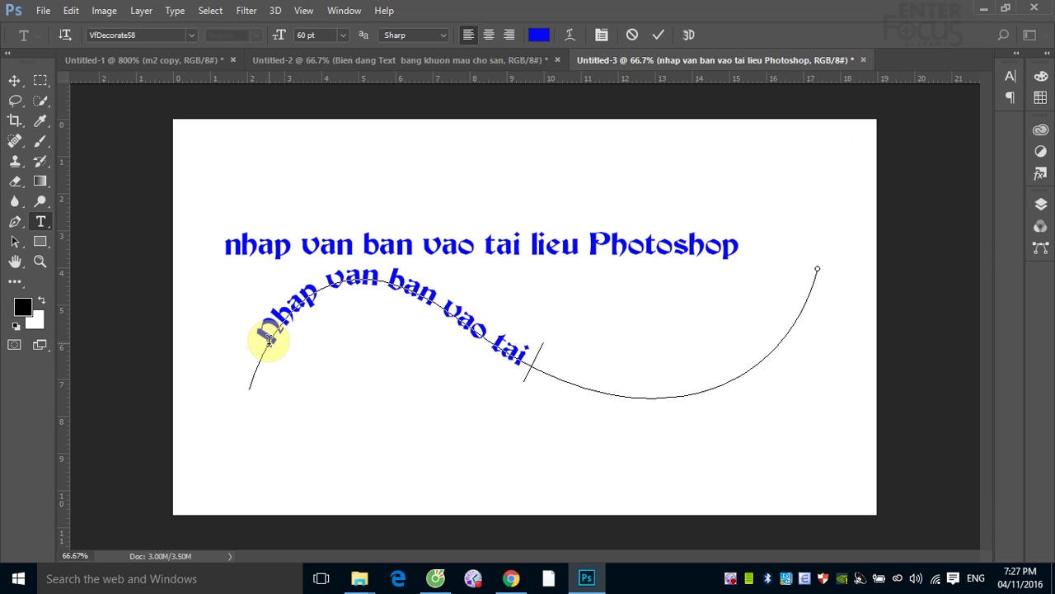
pyautogui.write(' lieu')
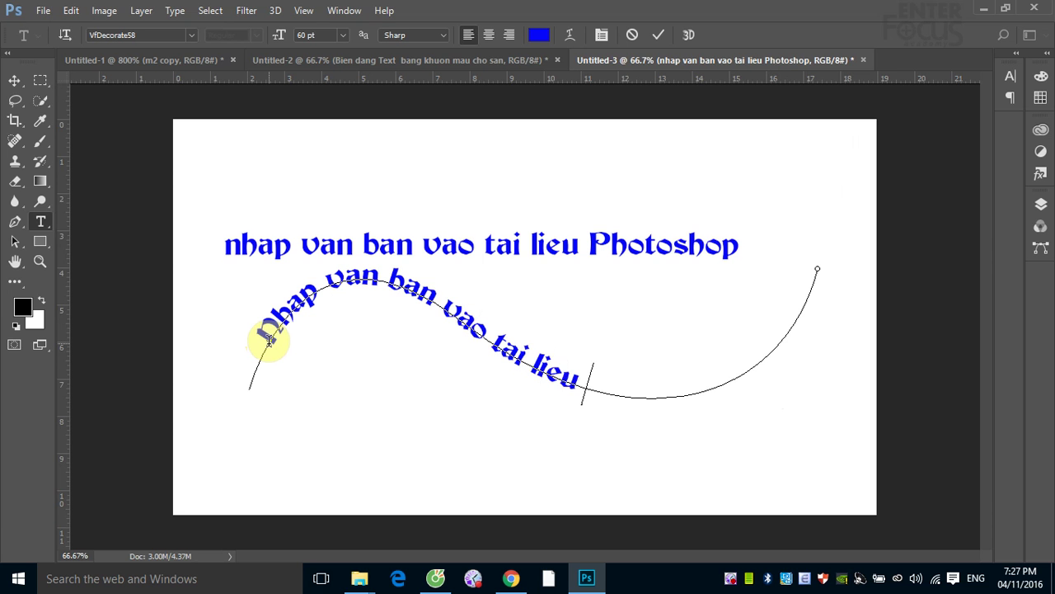
pyautogui.write(' Phot')
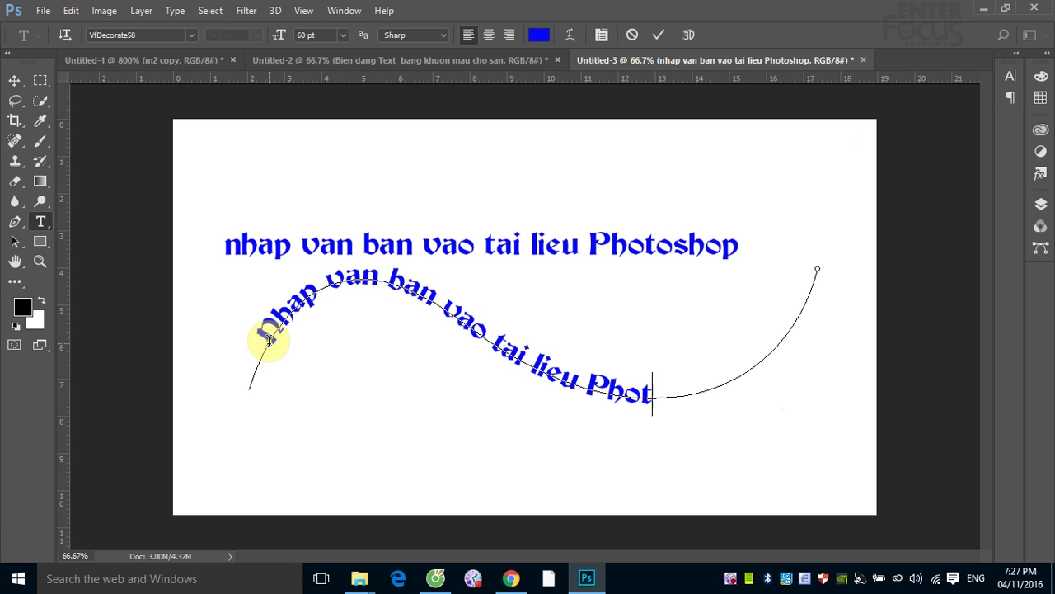
pyautogui.write('osh')
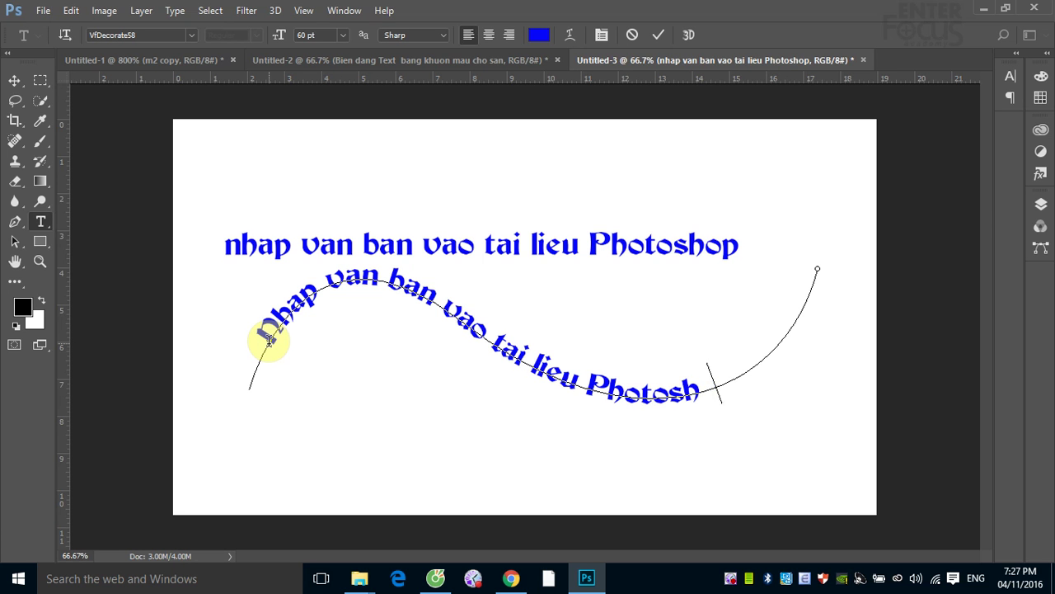
pyautogui.write('op')
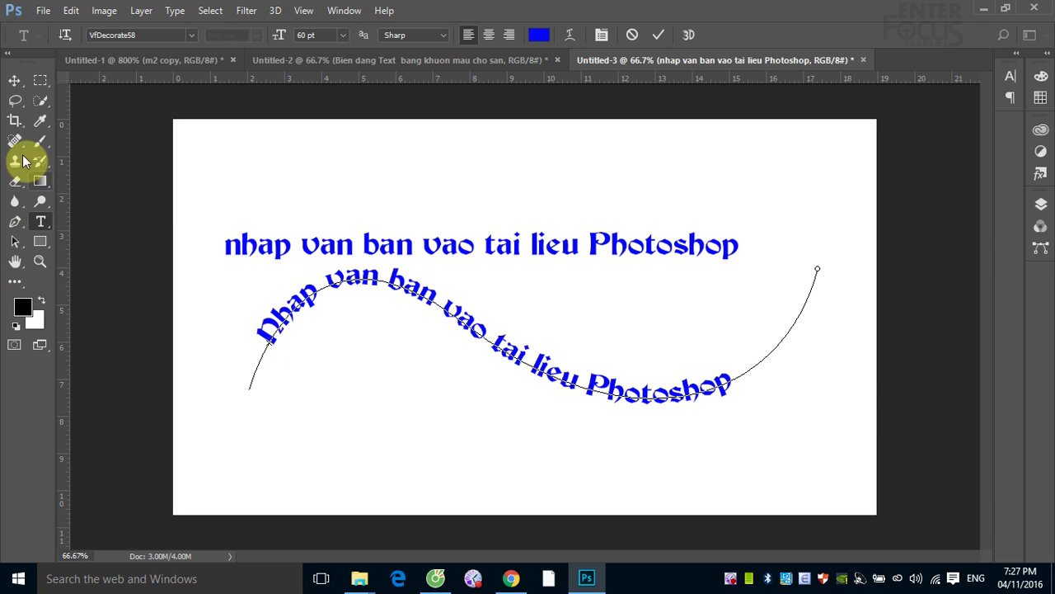
pyautogui.click(14, 80)
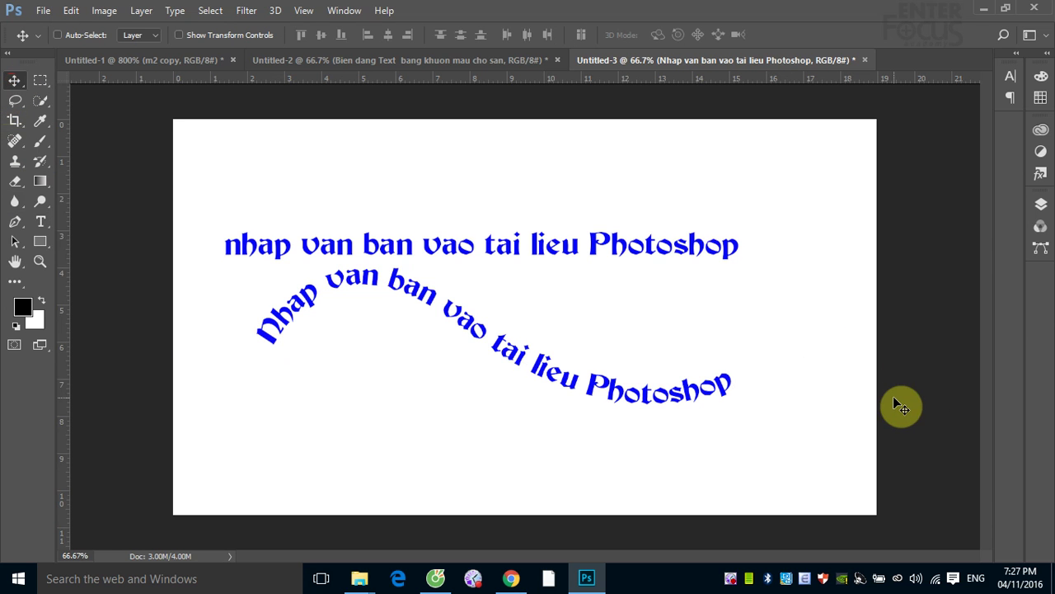
# - Select the curved text layer from the right-click menu and nudge it slightly left and down
pyautogui.rightClick(690, 386)
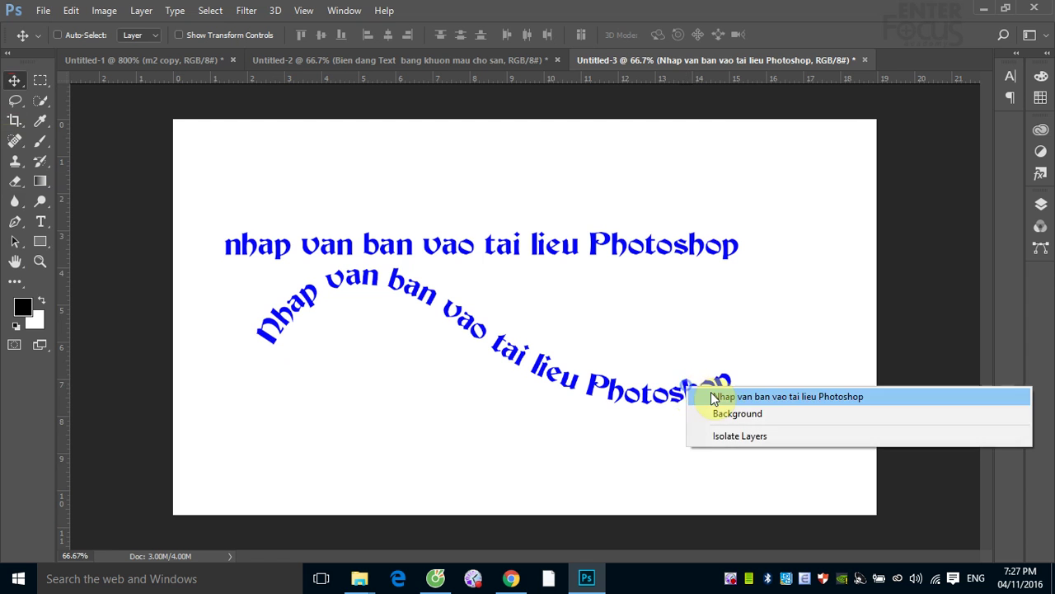
pyautogui.click(714, 397)
pyautogui.moveTo(681, 389); pyautogui.dragTo(669, 418)
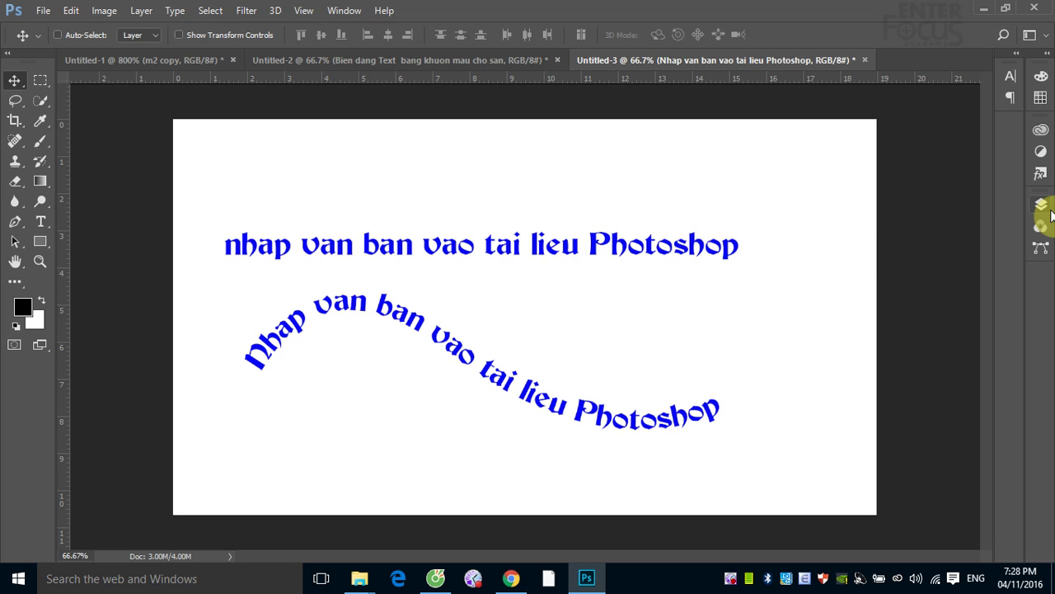
# - With the Direct Selection Tool, slide the text's start marker back and forth along the curve
pyautogui.click(16, 240)
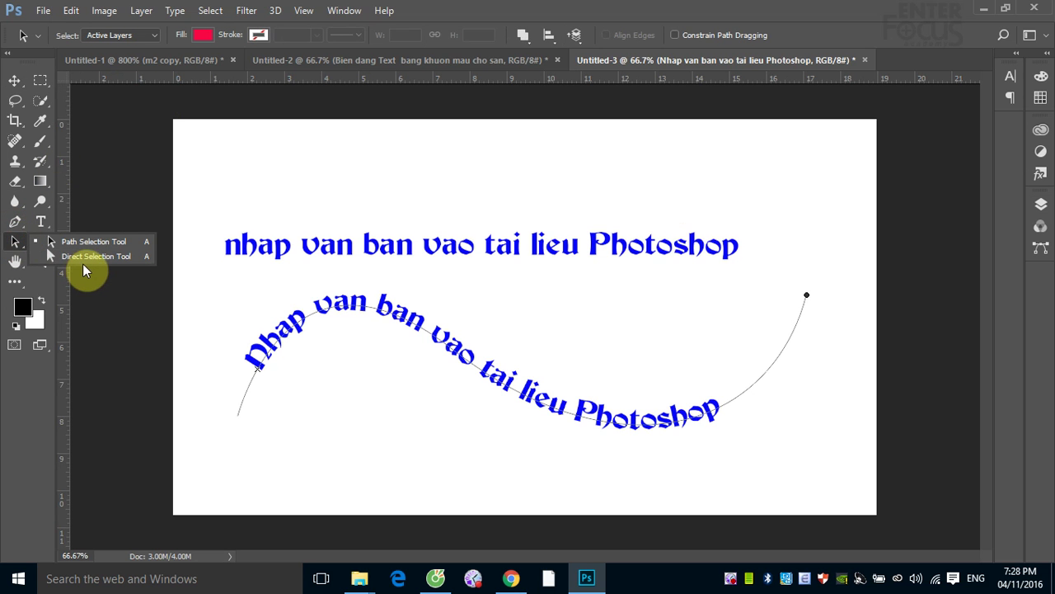
pyautogui.click(85, 262)
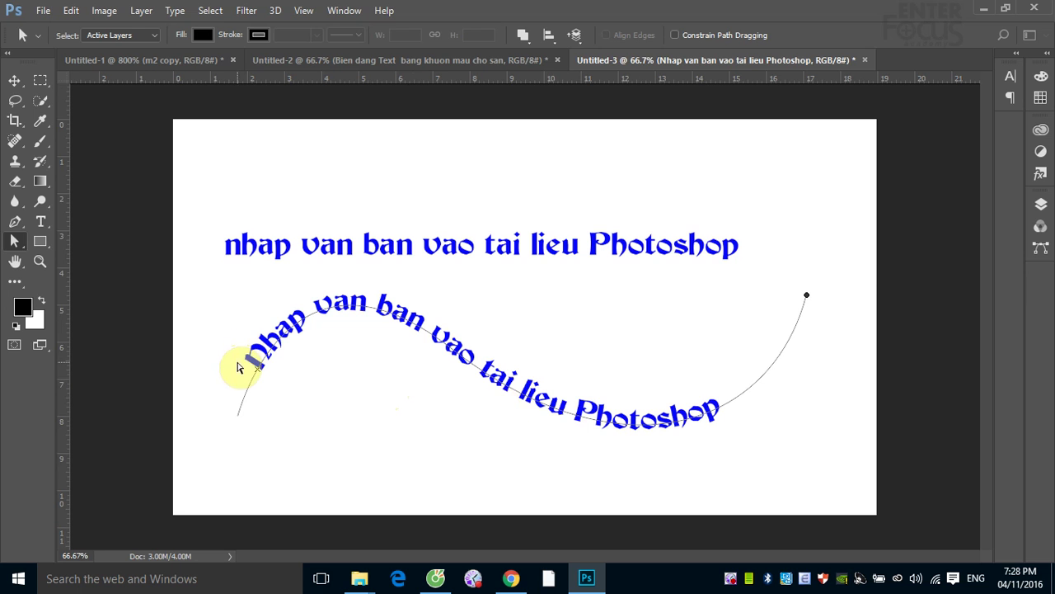
pyautogui.moveTo(238, 366); pyautogui.dragTo(247, 360)
pyautogui.moveTo(248, 360); pyautogui.dragTo(225, 370)
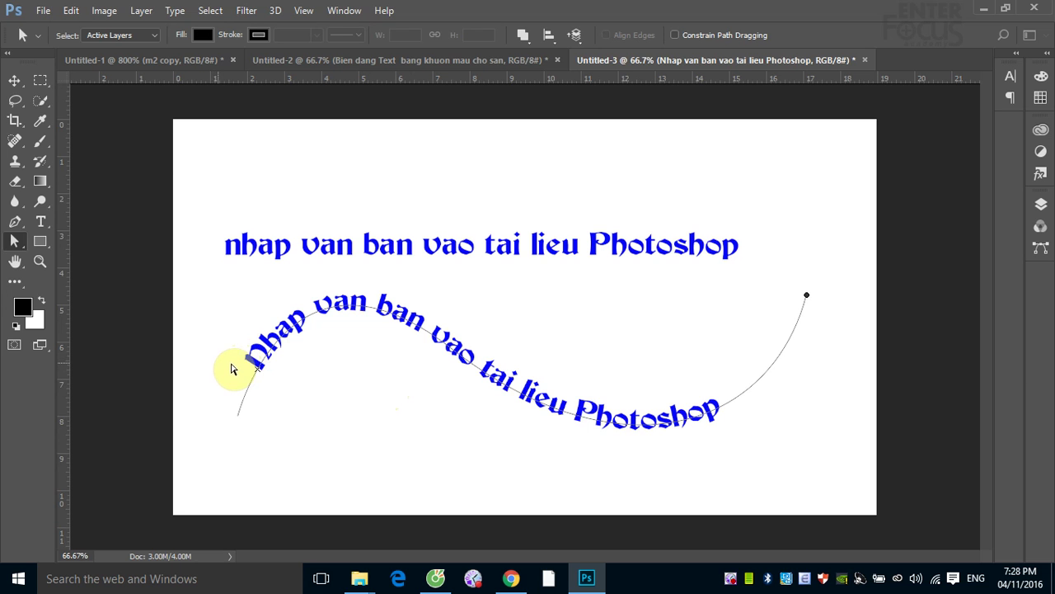
pyautogui.moveTo(248, 360); pyautogui.dragTo(333, 289)
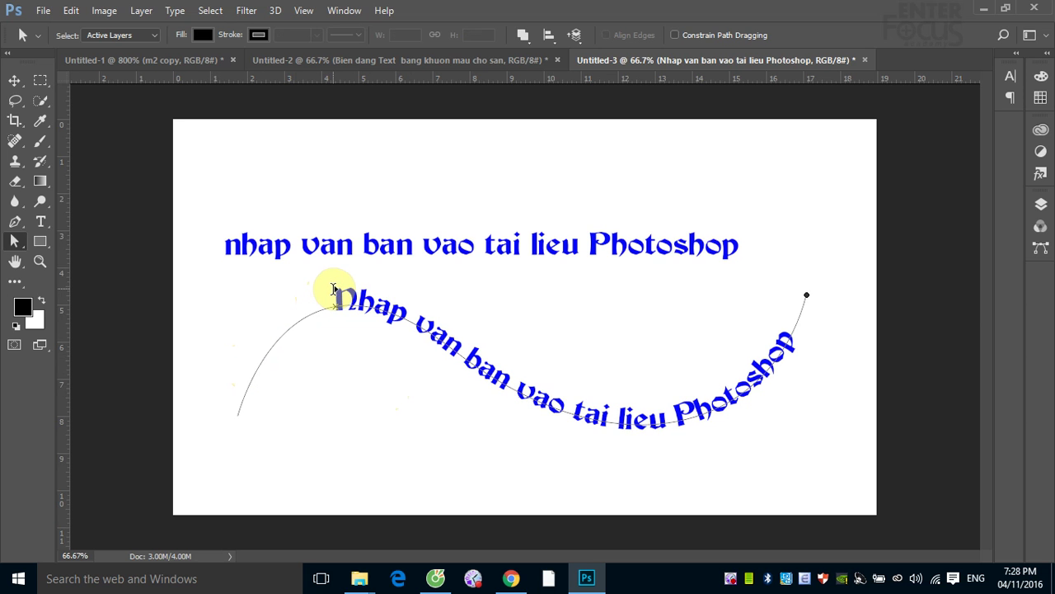
pyautogui.moveTo(333, 289); pyautogui.dragTo(333, 289)
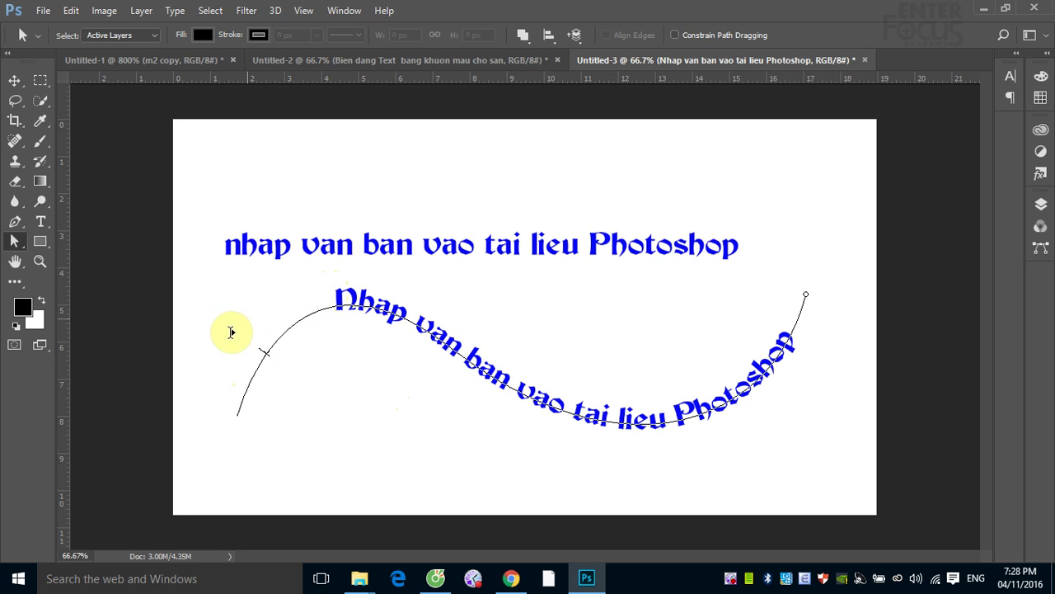
pyautogui.moveTo(230, 333); pyautogui.dragTo(233, 338)
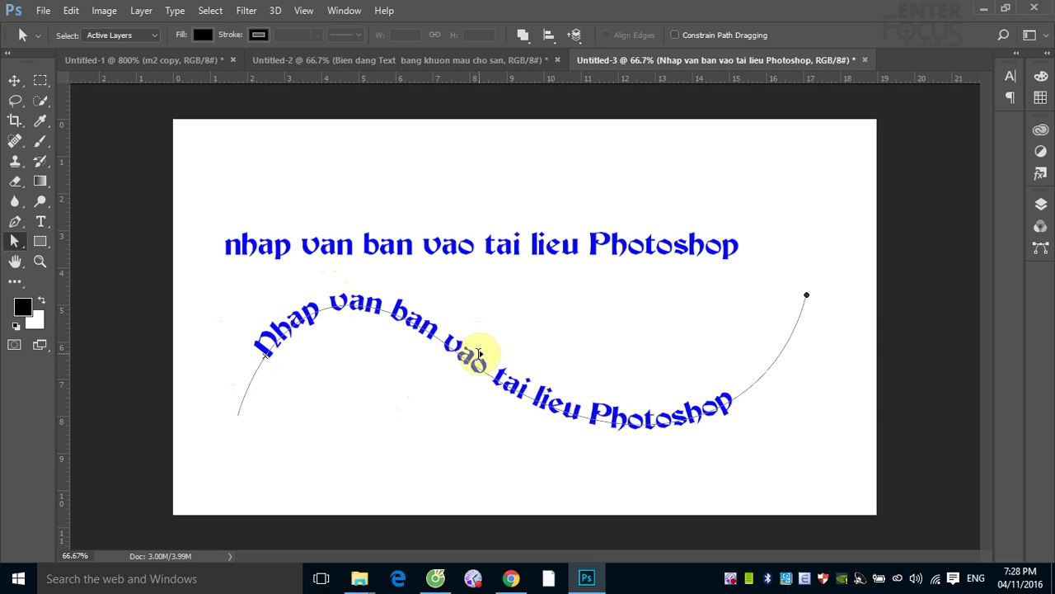
# - Flip the text under and back over the path, then drag the right anchor's handle to loop the curve
pyautogui.moveTo(462, 355); pyautogui.dragTo(445, 409)
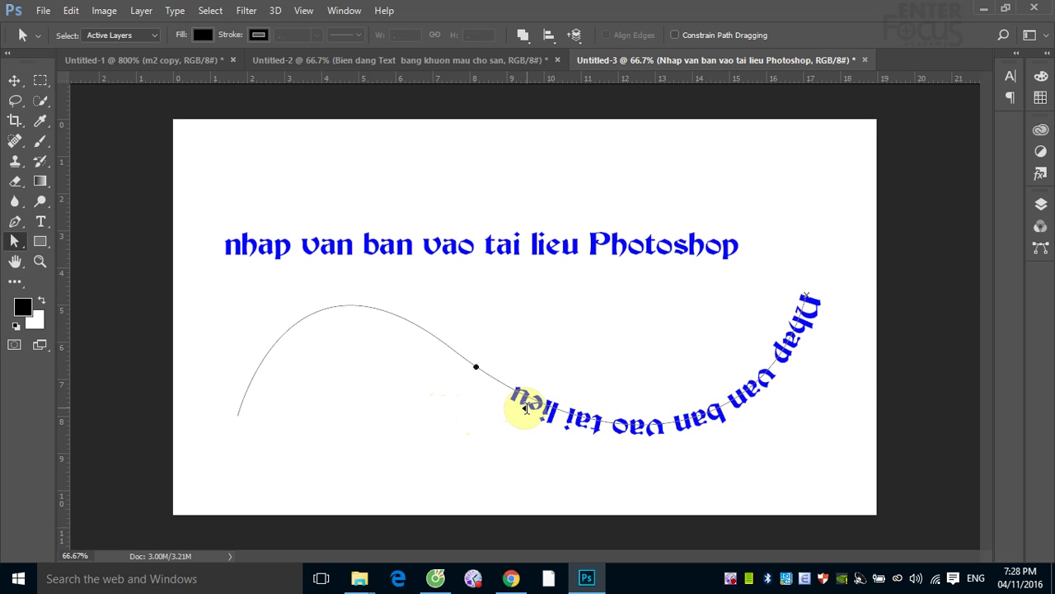
pyautogui.moveTo(522, 407)
pyautogui.mouseDown()
pyautogui.moveTo(532, 306)
pyautogui.moveTo(221, 344)
pyautogui.mouseUp()
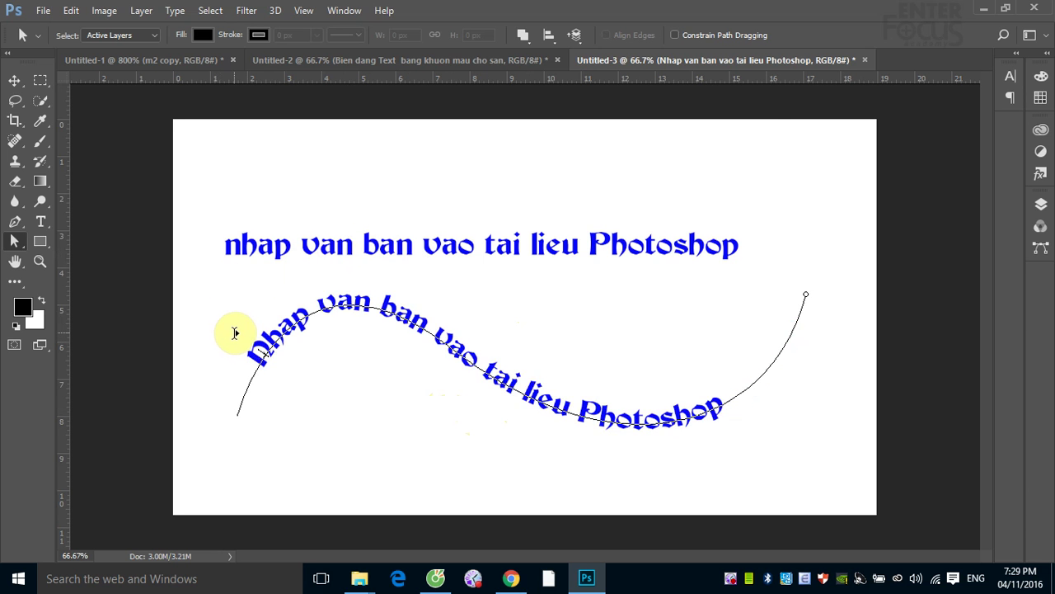
pyautogui.moveTo(221, 344); pyautogui.dragTo(277, 317)
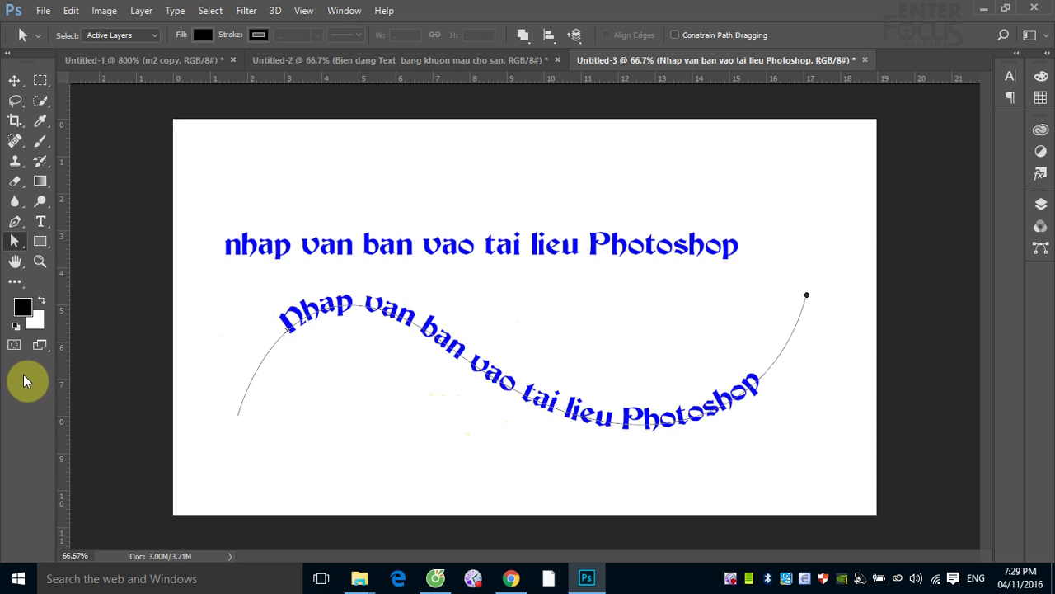
pyautogui.click(806, 297)
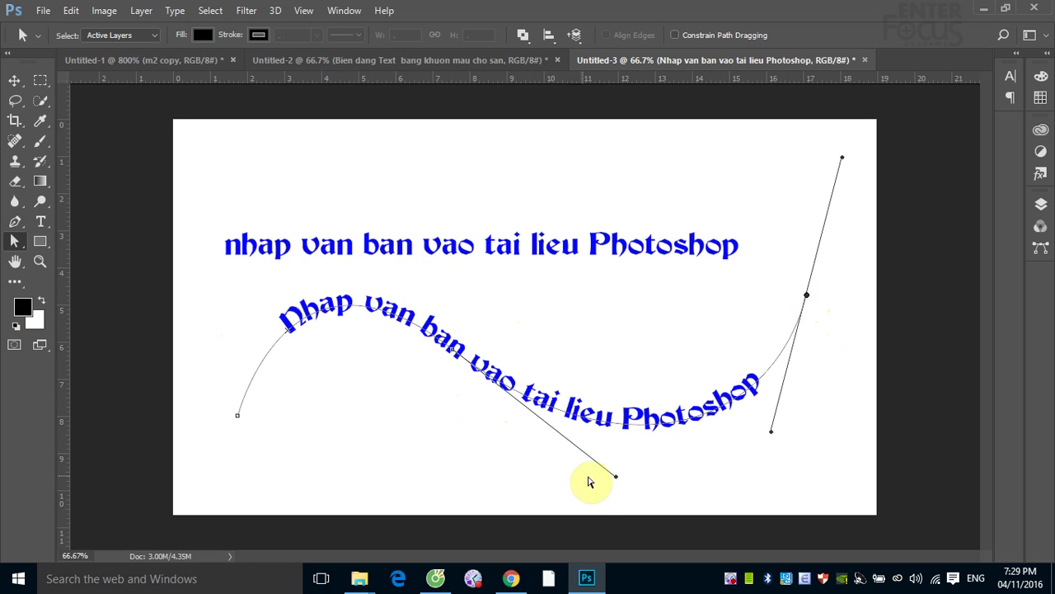
pyautogui.moveTo(616, 476); pyautogui.dragTo(304, 450)
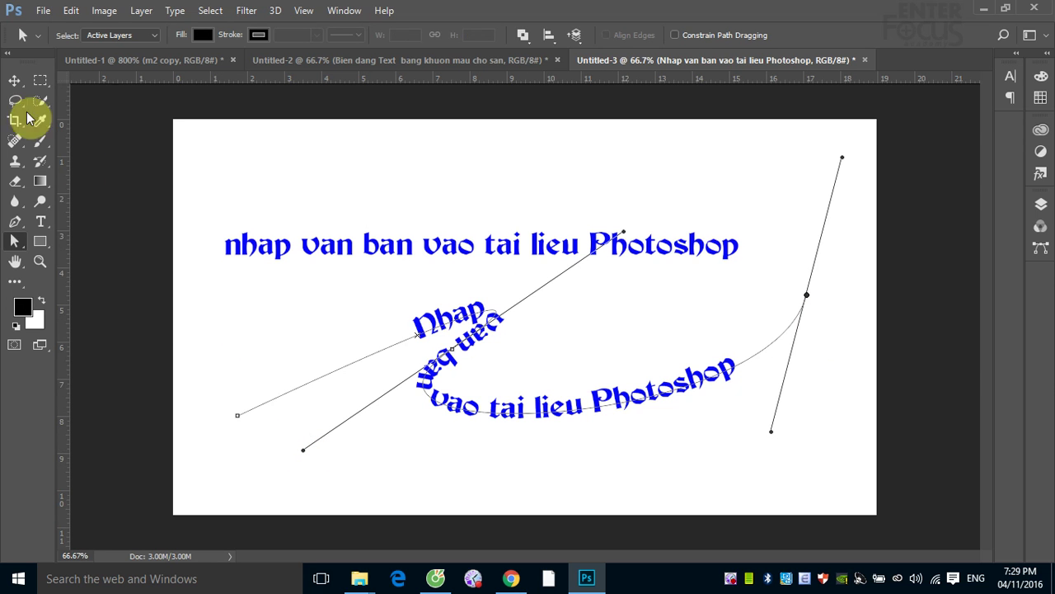
pyautogui.click(14, 82)
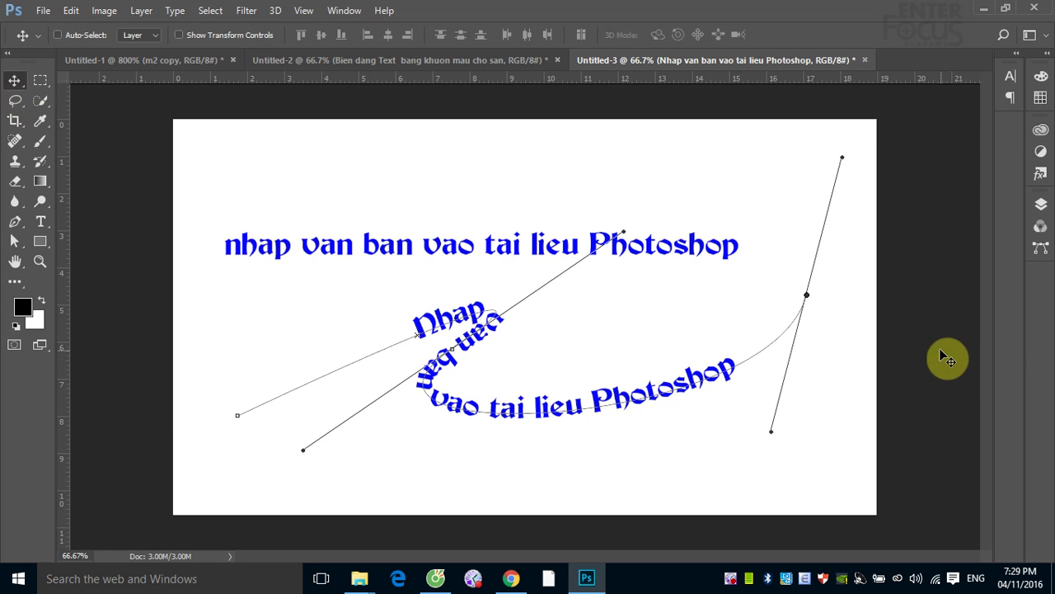
# - Deselect the text layer in the Layers panel to hide its path outline, then collapse the panel
pyautogui.click(914, 353)
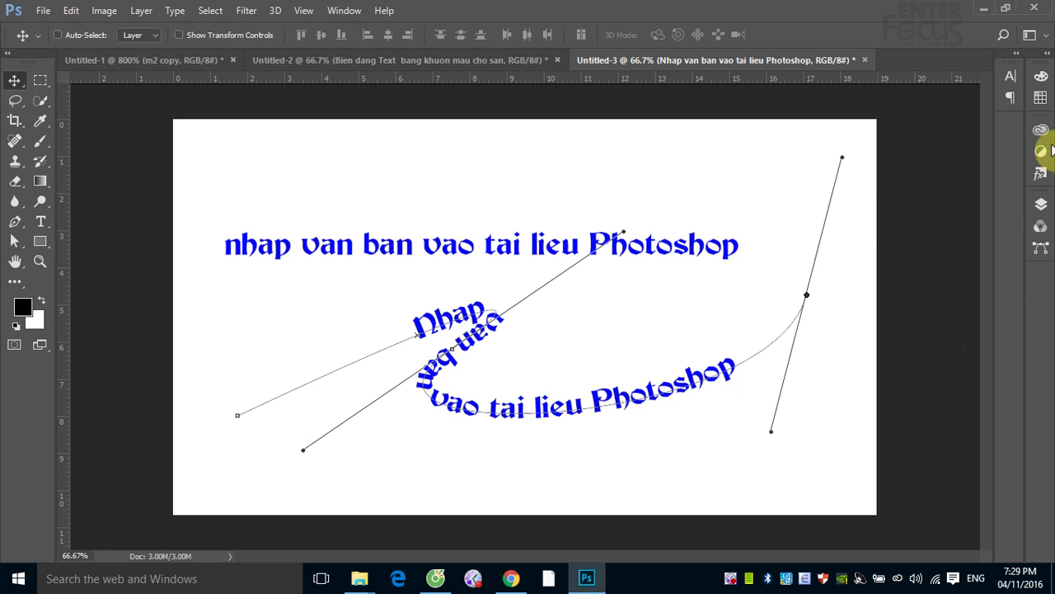
pyautogui.click(1039, 205)
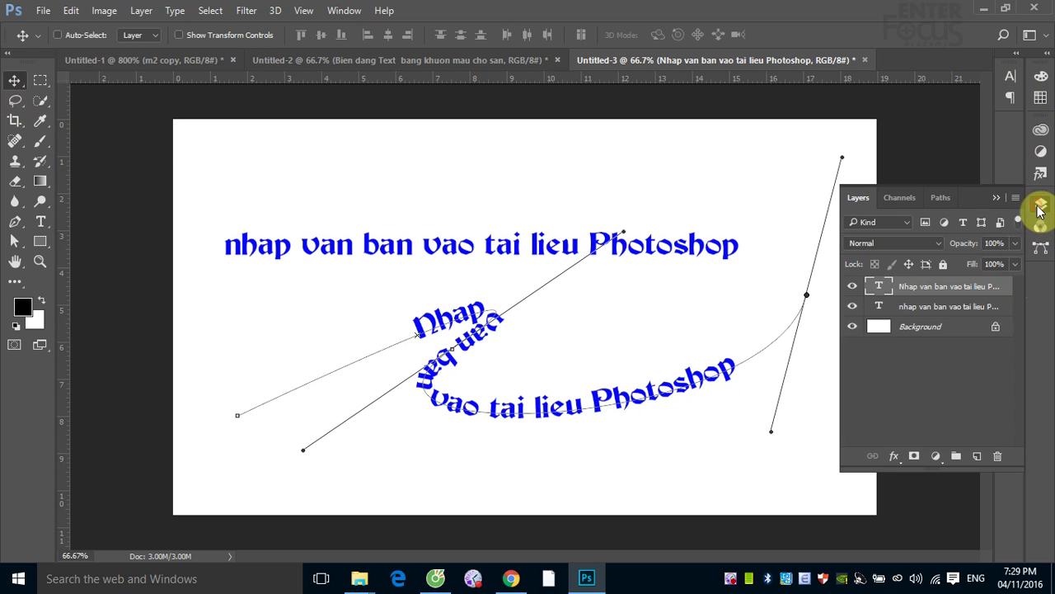
pyautogui.click(928, 400)
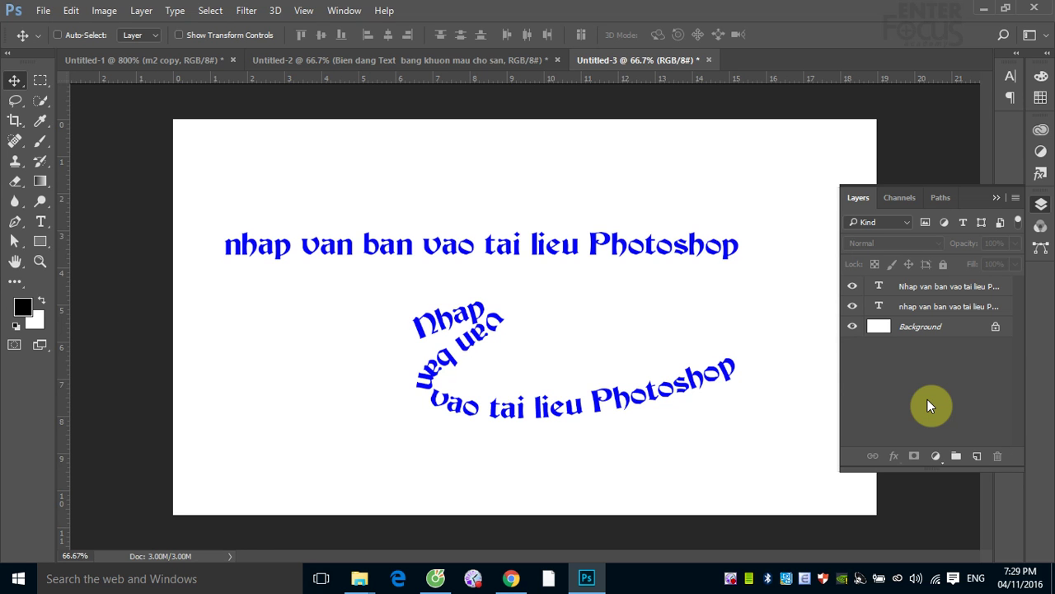
pyautogui.click(996, 200)
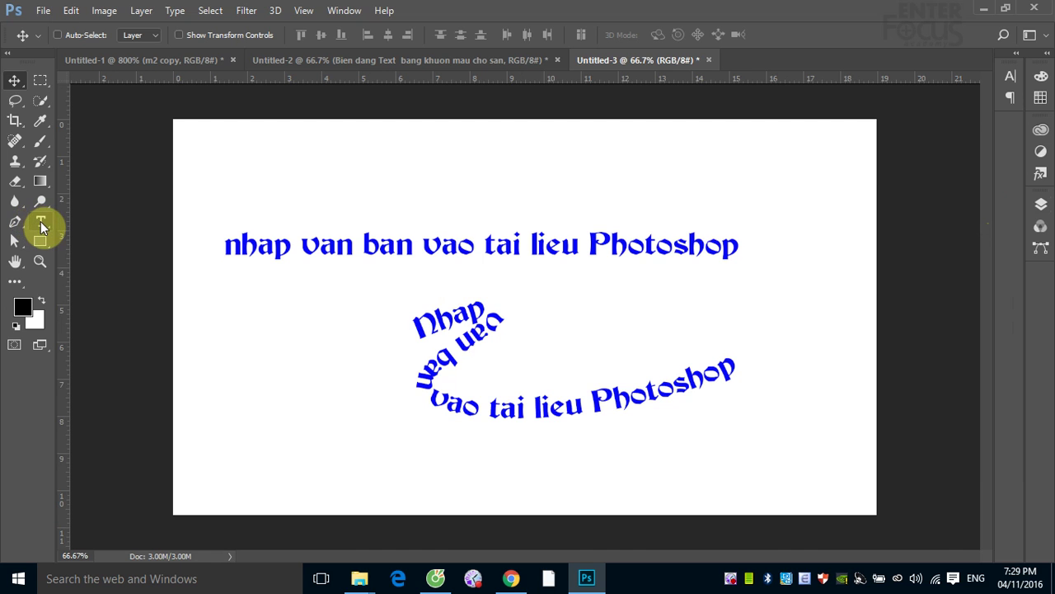
pyautogui.click(41, 223)
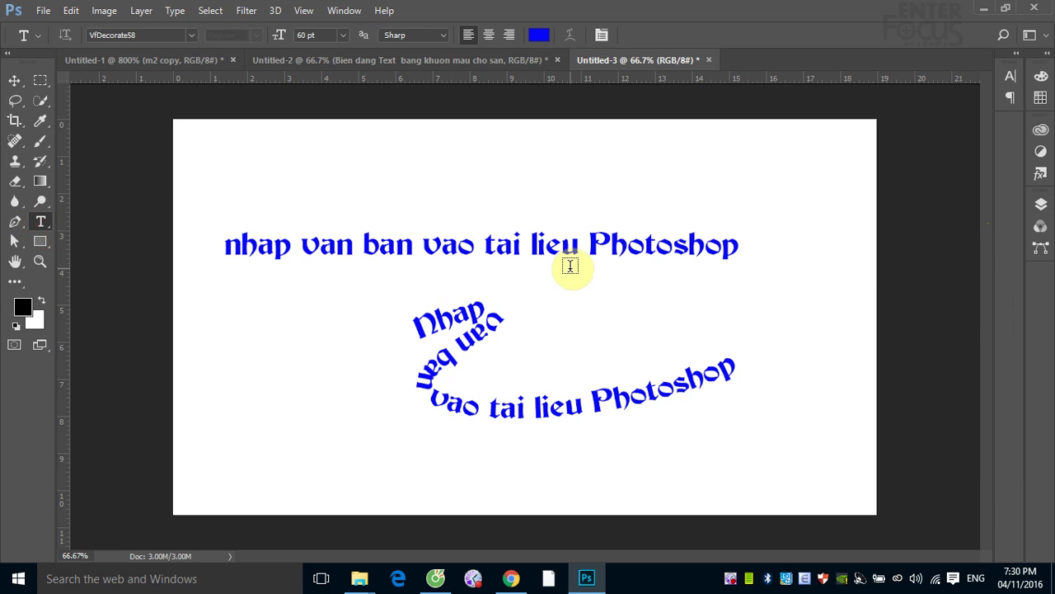
# - Select the curved text layer and apply a Flag warp with +50 bend
pyautogui.click(1040, 204)
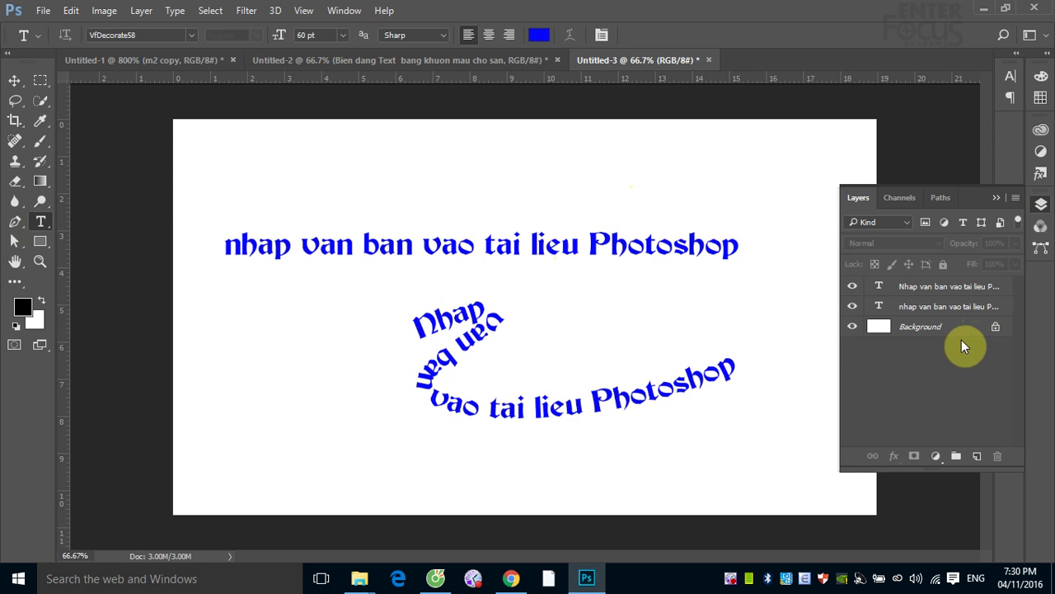
pyautogui.click(852, 286)
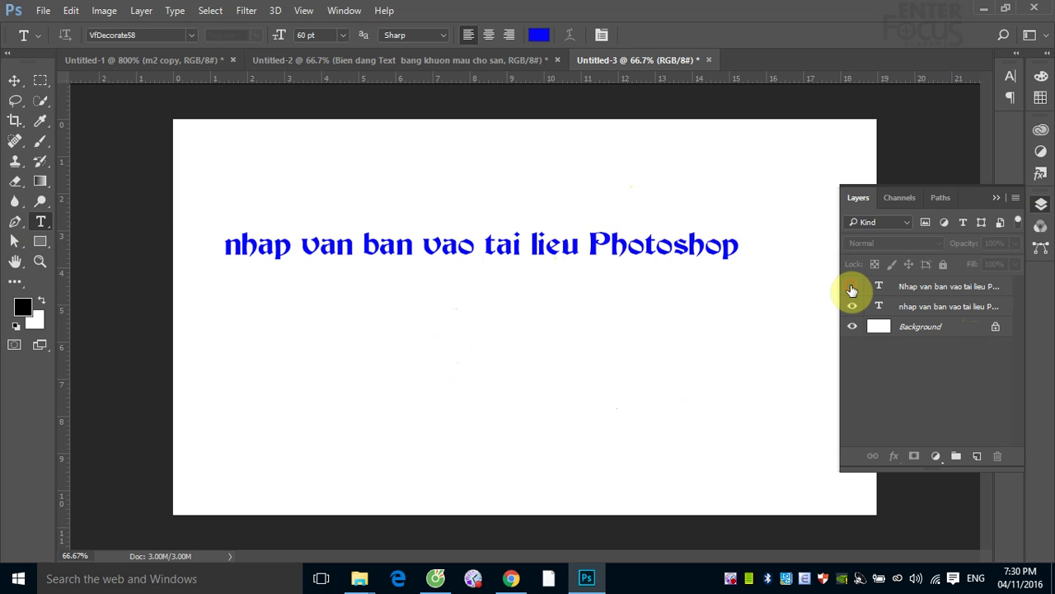
pyautogui.click(902, 289)
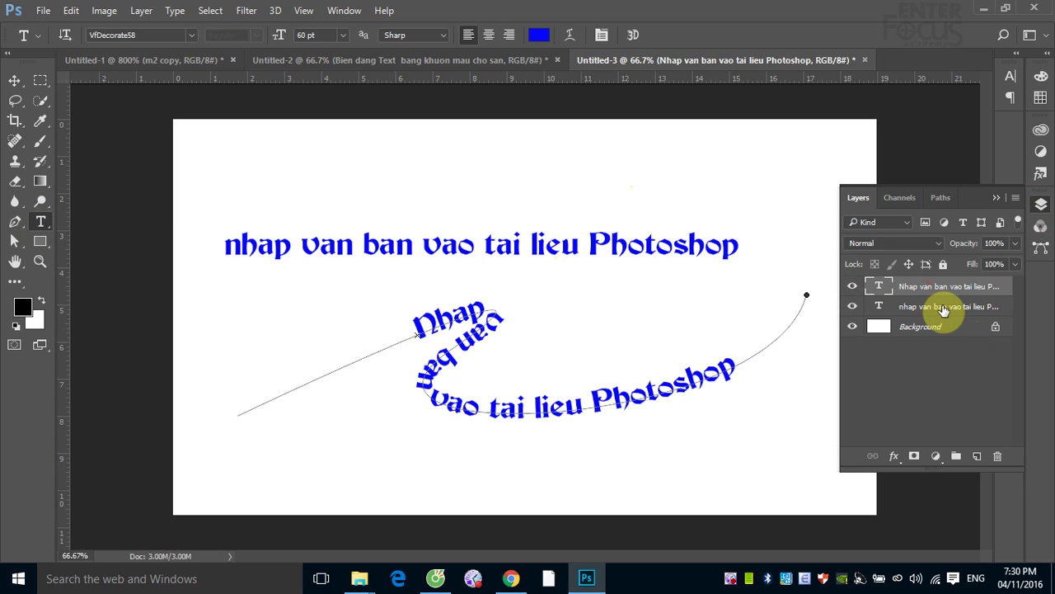
pyautogui.click(571, 34)
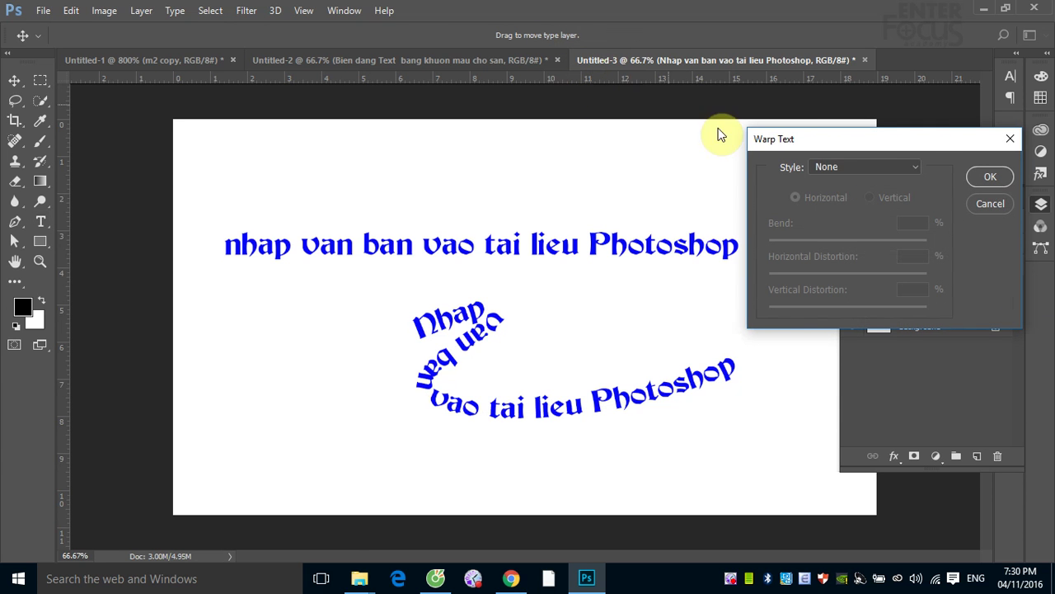
pyautogui.click(917, 169)
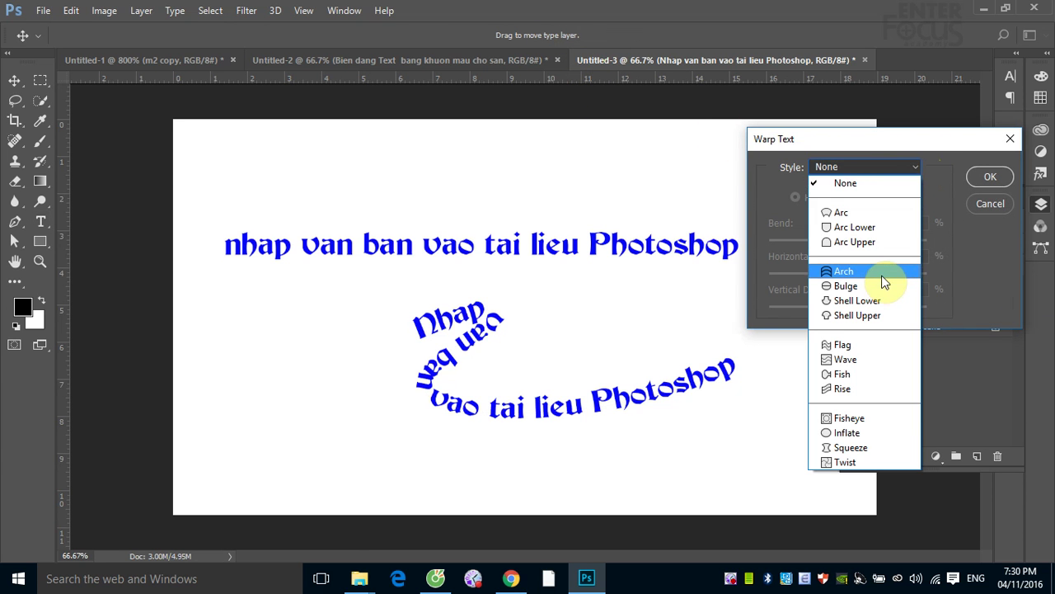
pyautogui.click(857, 346)
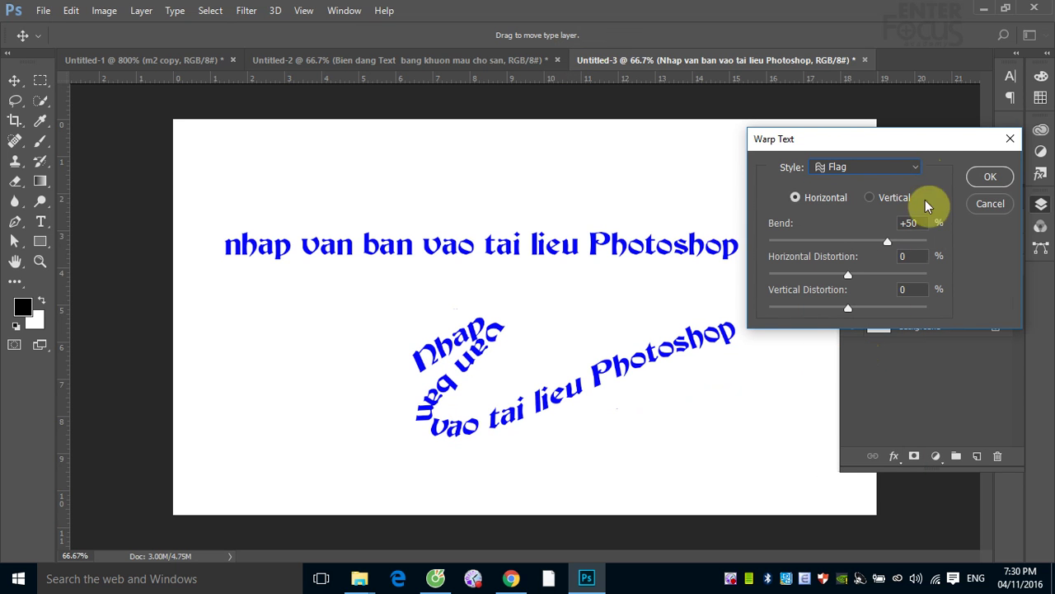
pyautogui.click(988, 181)
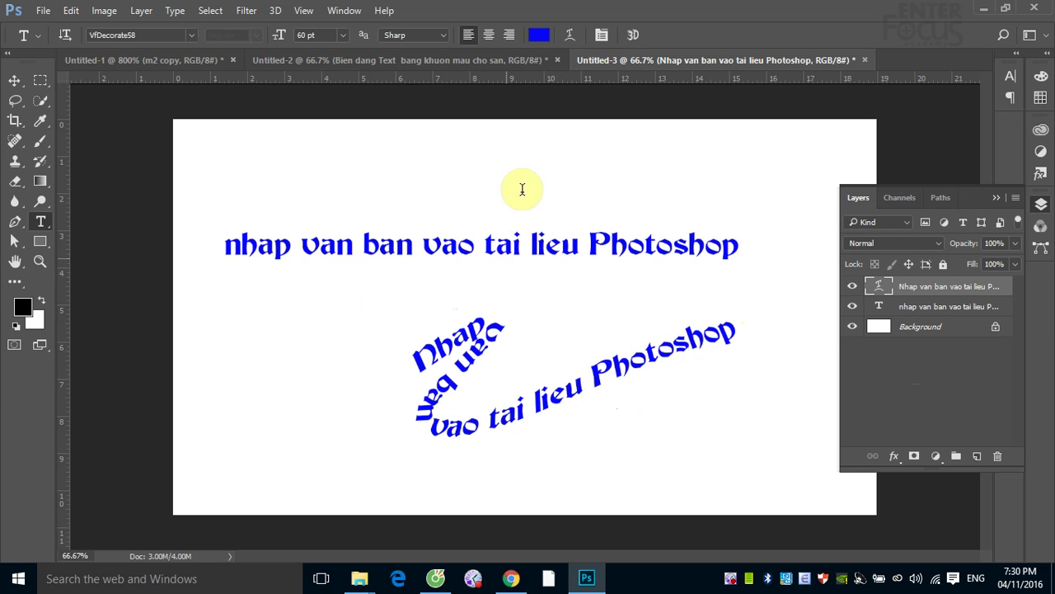
# - Change the curved text's warp style to Arc Lower
pyautogui.click(571, 36)
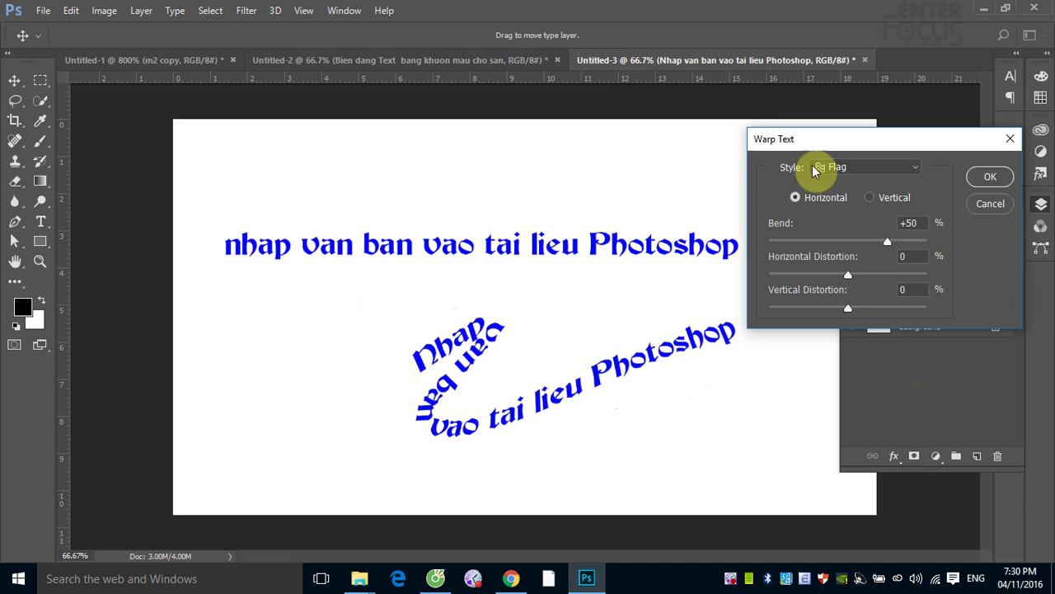
pyautogui.click(919, 168)
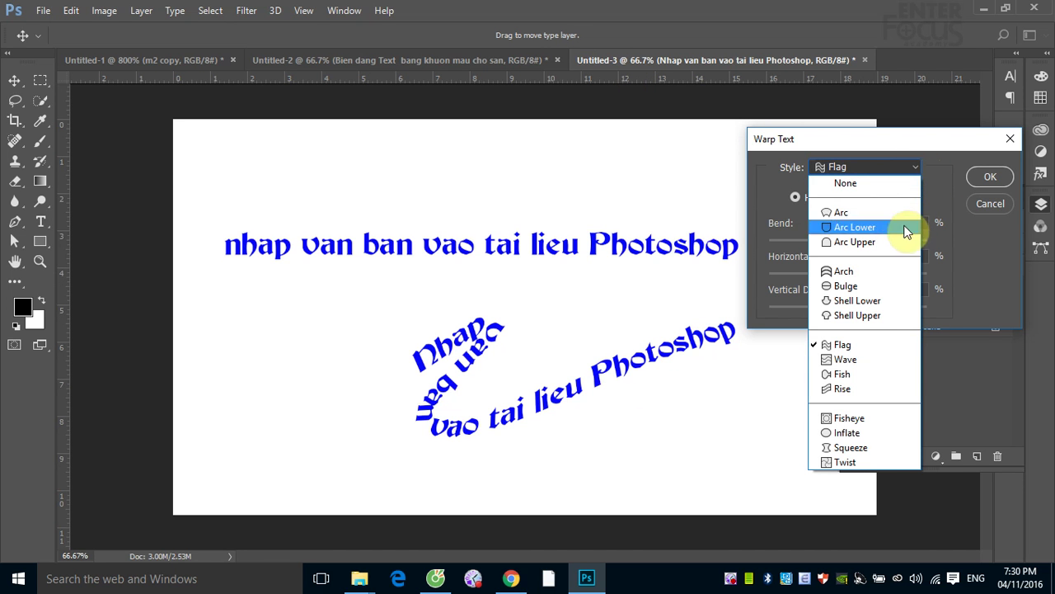
pyautogui.click(872, 226)
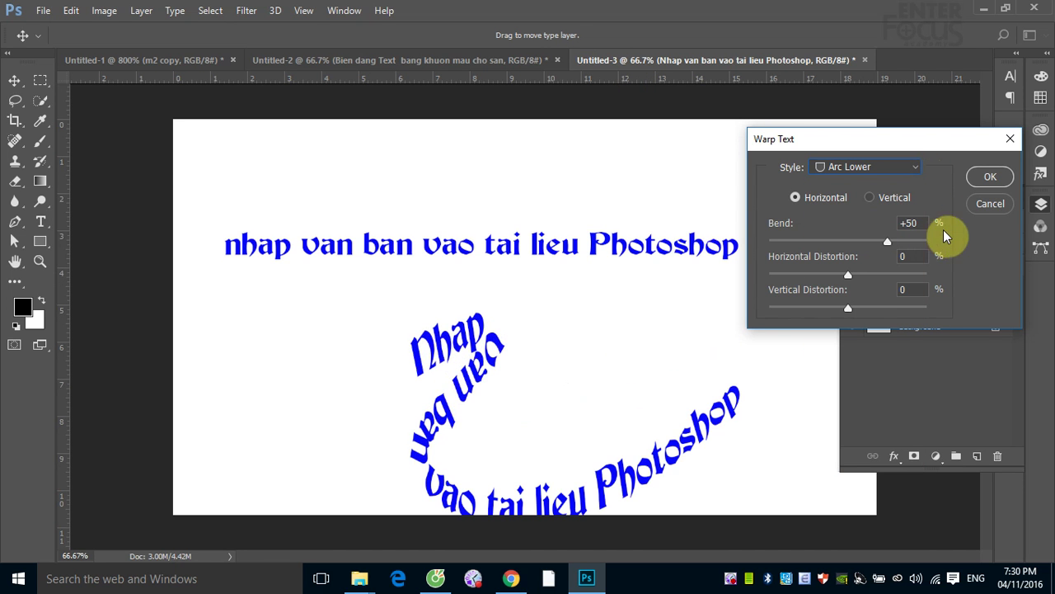
pyautogui.click(993, 176)
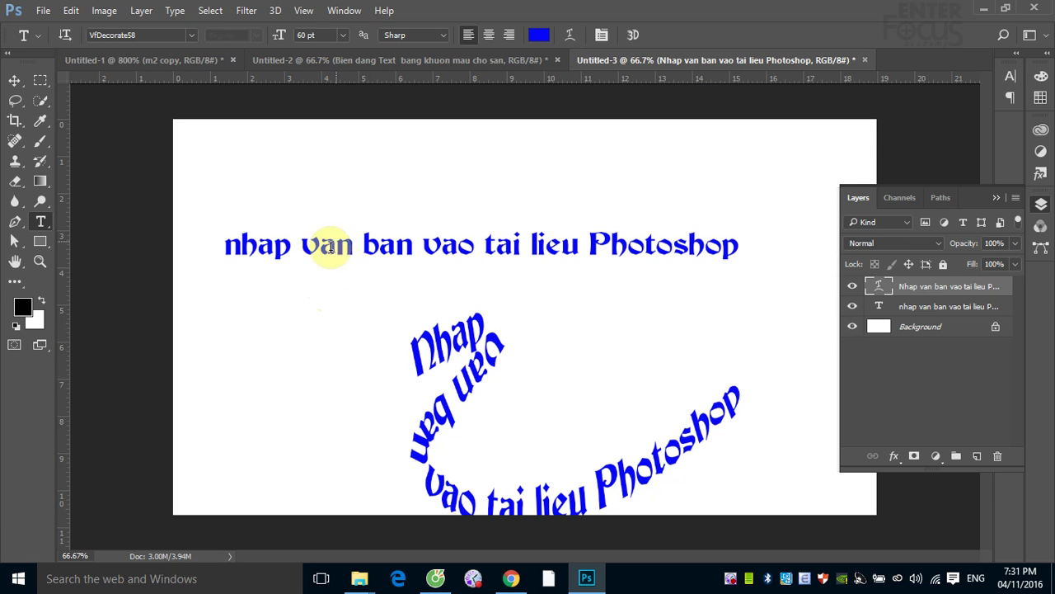
# - Set the warp style back to None so the text simply follows its path
pyautogui.click(570, 34)
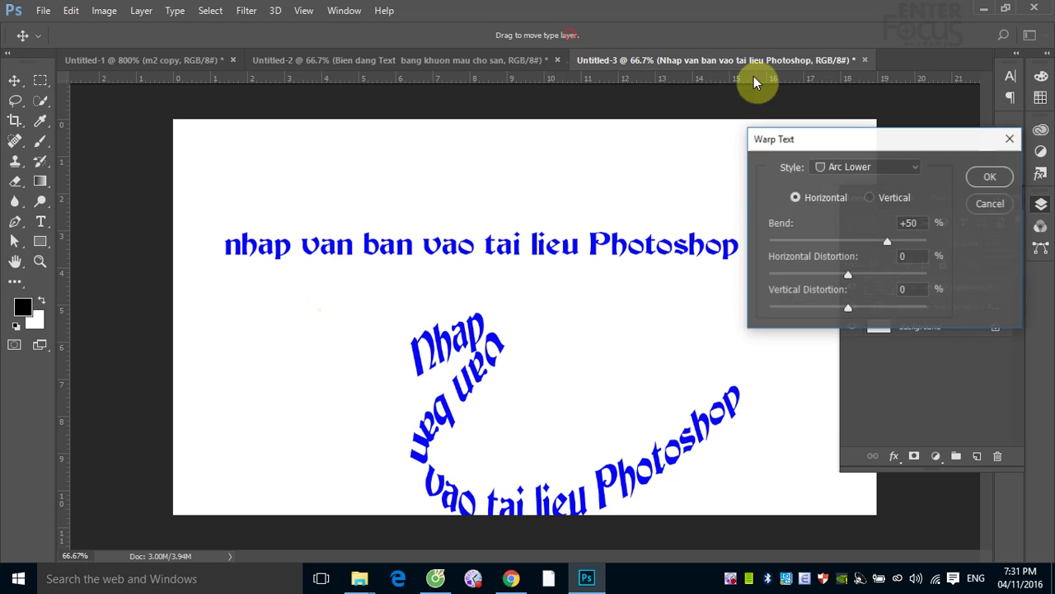
pyautogui.click(917, 166)
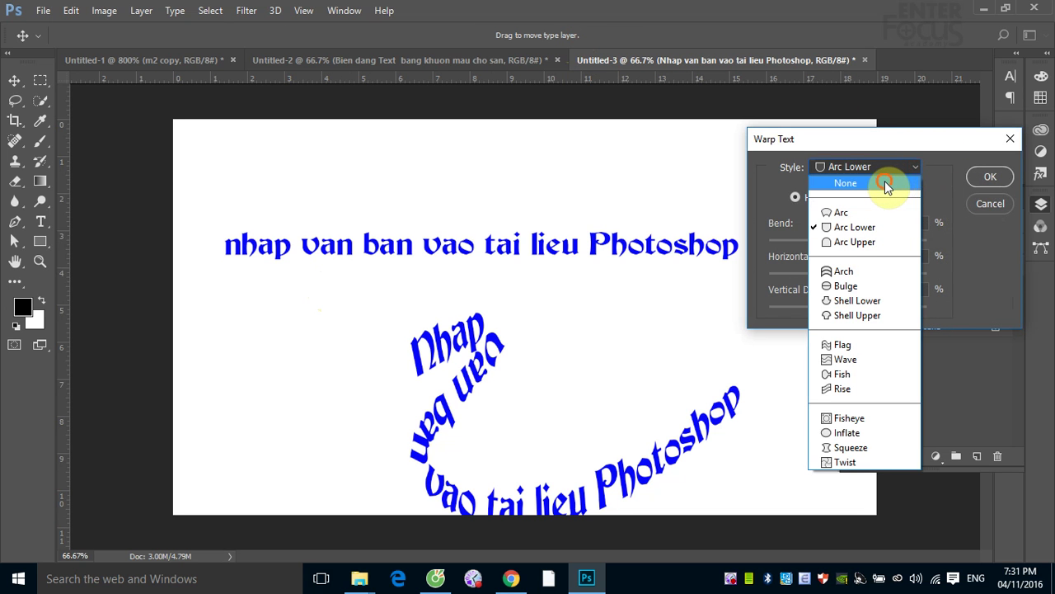
pyautogui.click(885, 183)
pyautogui.click(1005, 177)
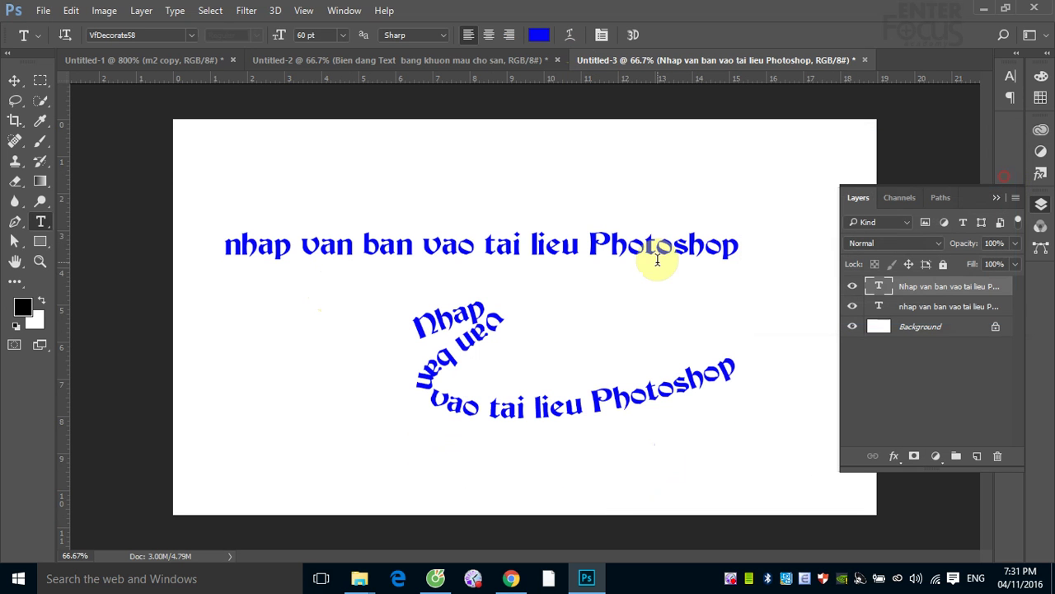
# - Move the curved text up onto the straight line, then hide both text layers
pyautogui.click(13, 83)
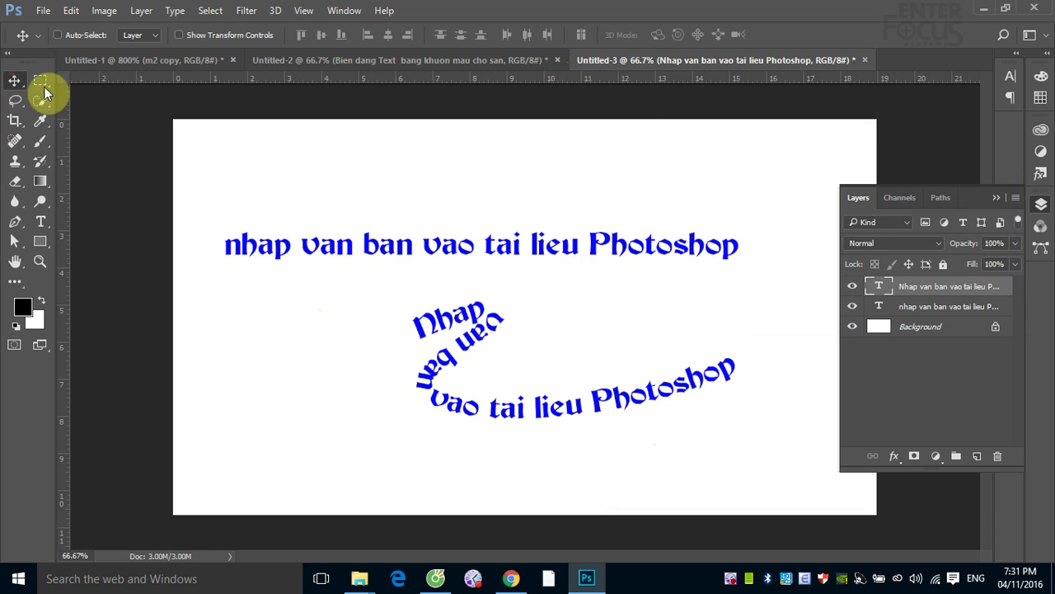
pyautogui.rightClick(495, 326)
pyautogui.click(540, 337)
pyautogui.moveTo(485, 337)
pyautogui.mouseDown()
pyautogui.moveTo(446, 259)
pyautogui.moveTo(419, 295)
pyautogui.mouseUp()
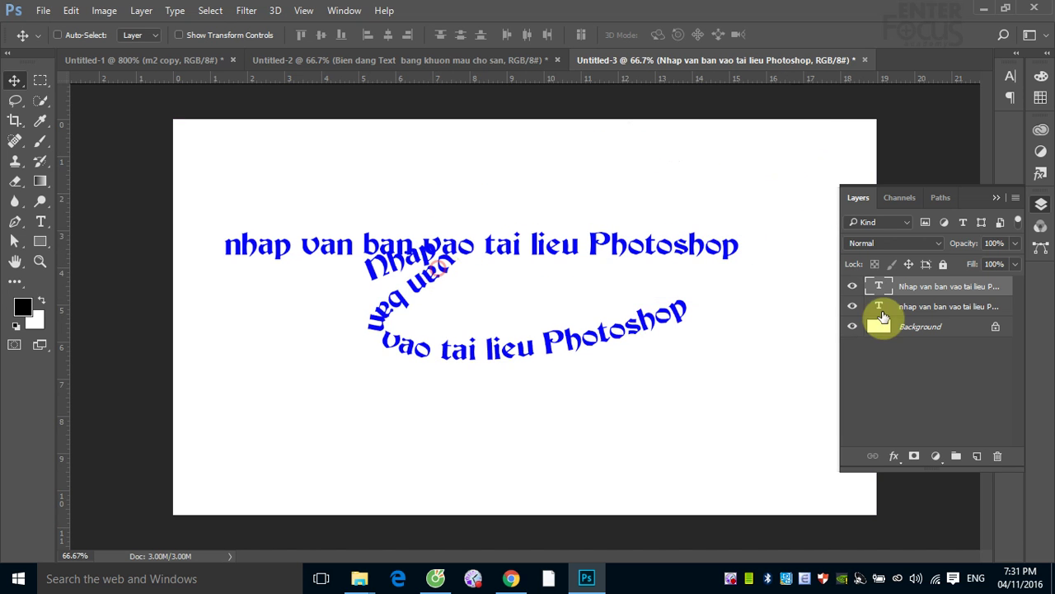
pyautogui.click(852, 286)
pyautogui.click(852, 306)
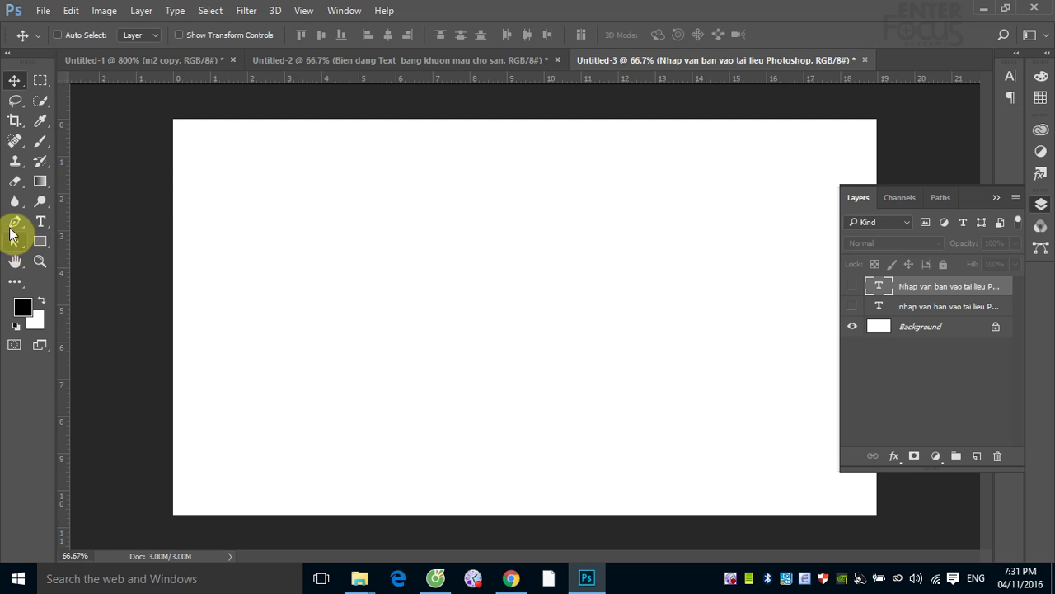
# - Select the standard Pen Tool and create a new empty path in the Paths panel
pyautogui.click(14, 222)
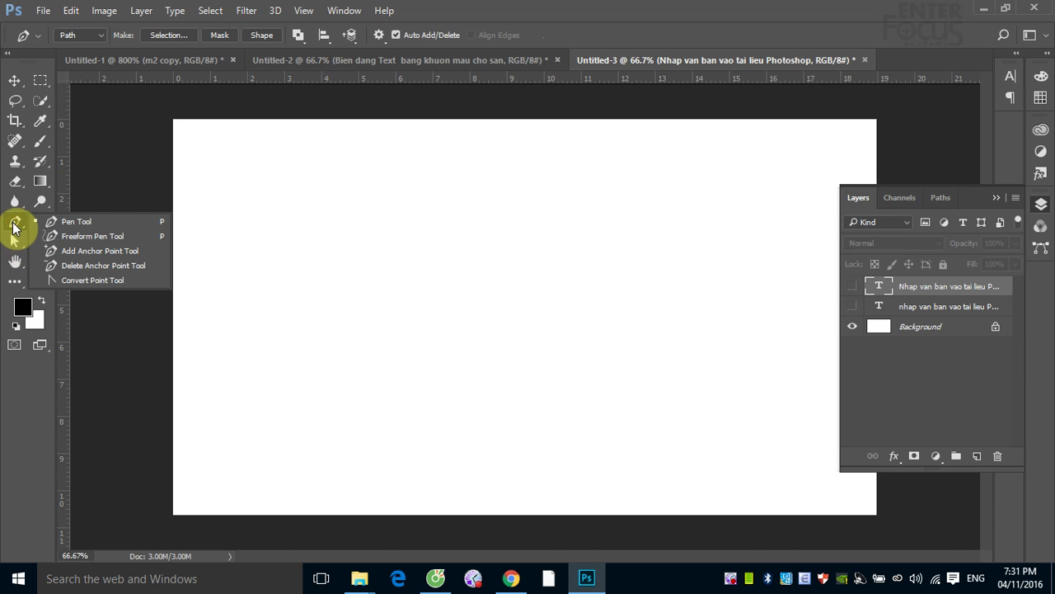
pyautogui.click(54, 221)
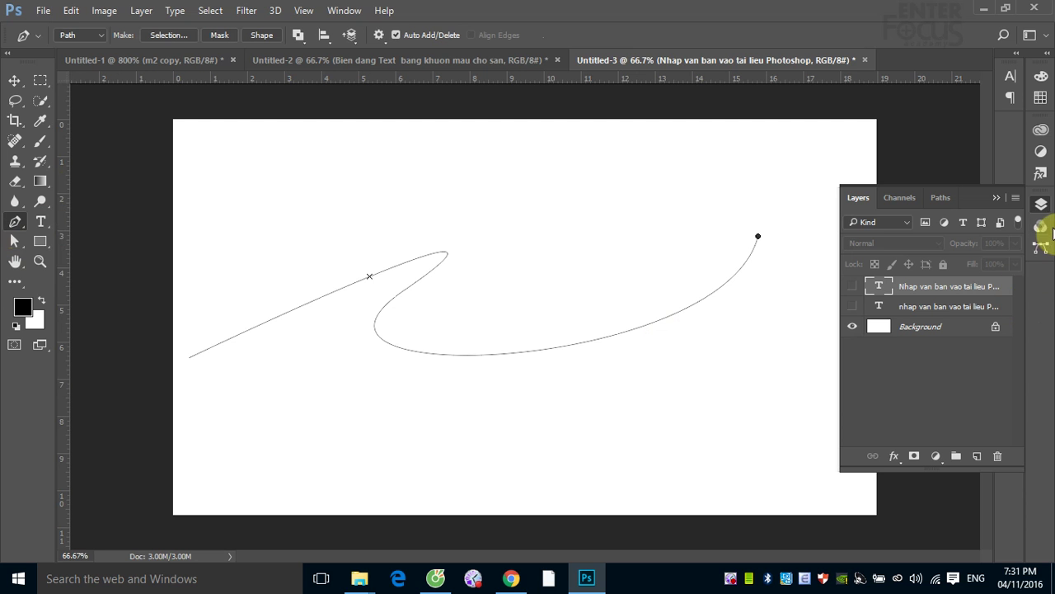
pyautogui.click(941, 199)
pyautogui.click(977, 455)
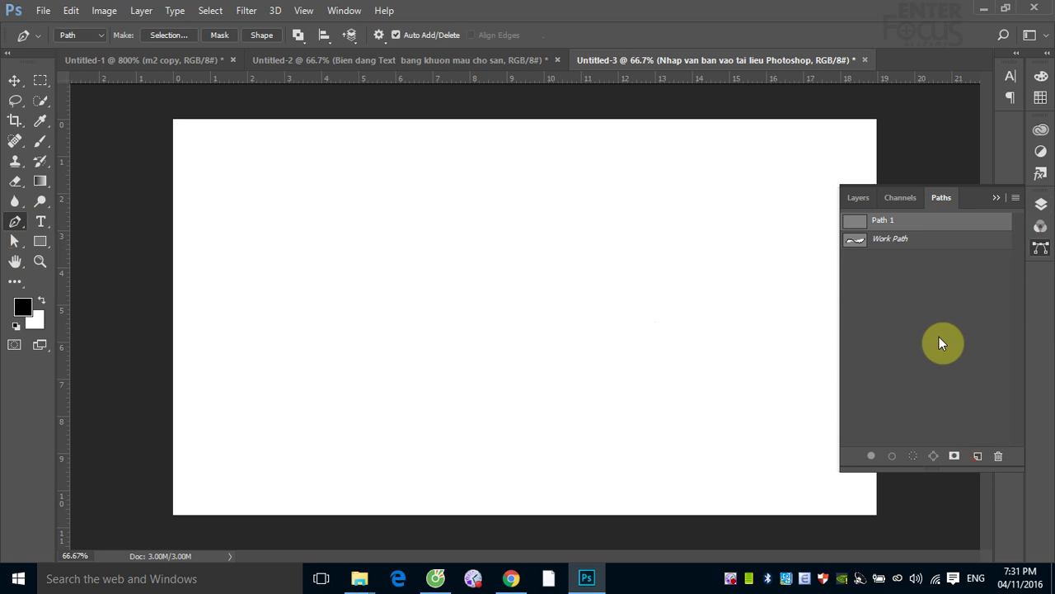
# - Draw the star's curved outline from the top point around the right side to the bottom
pyautogui.click(459, 236)
pyautogui.moveTo(522, 166)
pyautogui.mouseDown()
pyautogui.moveTo(607, 229)
pyautogui.moveTo(606, 264)
pyautogui.moveTo(734, 186)
pyautogui.mouseUp()
pyautogui.moveTo(758, 257)
pyautogui.mouseDown()
pyautogui.moveTo(758, 282)
pyautogui.moveTo(687, 339)
pyautogui.mouseUp()
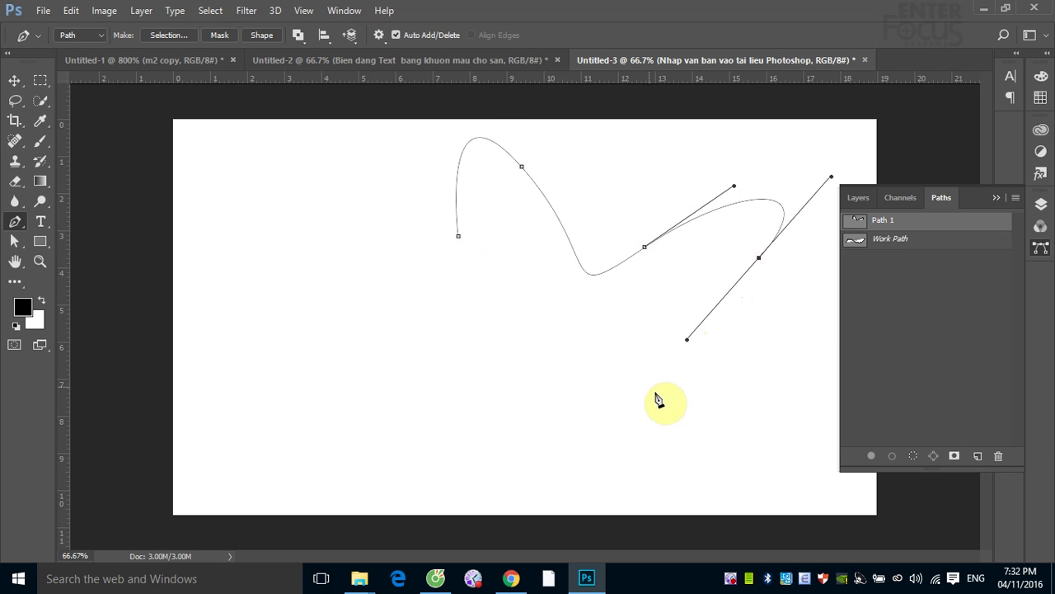
pyautogui.moveTo(657, 395); pyautogui.dragTo(733, 452)
pyautogui.moveTo(648, 479); pyautogui.dragTo(521, 443)
pyautogui.moveTo(446, 466); pyautogui.dragTo(294, 509)
# - Complete the star's lower-left and left arms and close the path at its starting anchor
pyautogui.click(357, 405)
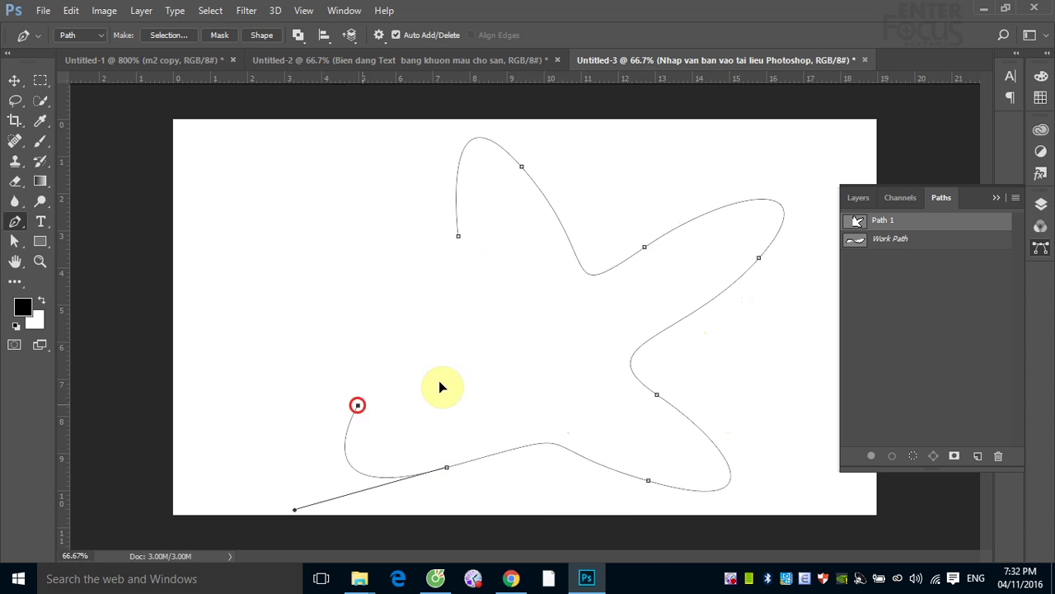
pyautogui.moveTo(440, 387); pyautogui.dragTo(458, 372)
pyautogui.moveTo(409, 342); pyautogui.dragTo(266, 300)
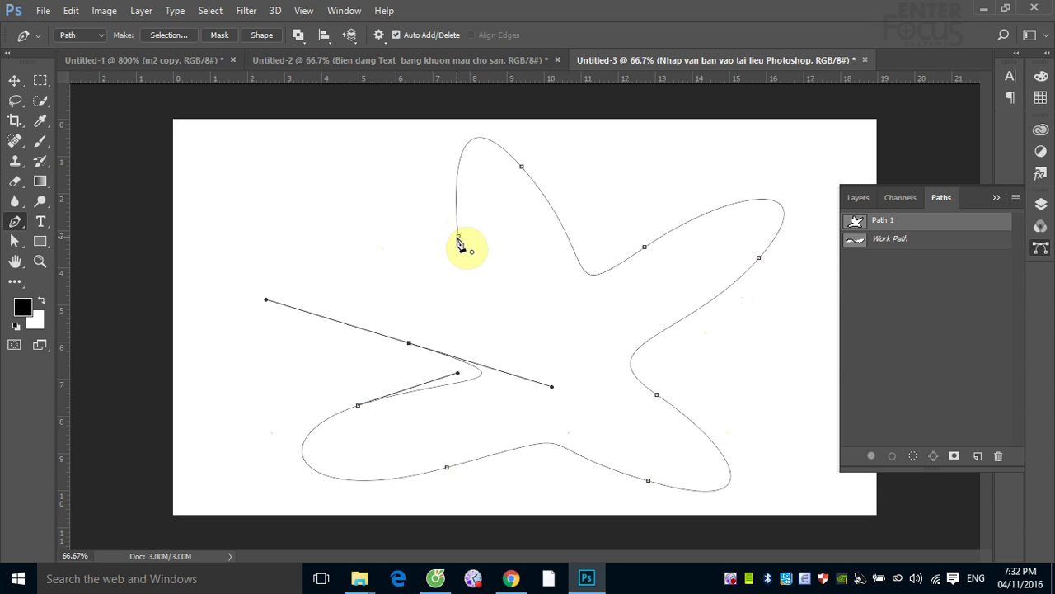
pyautogui.moveTo(459, 237); pyautogui.dragTo(734, 202)
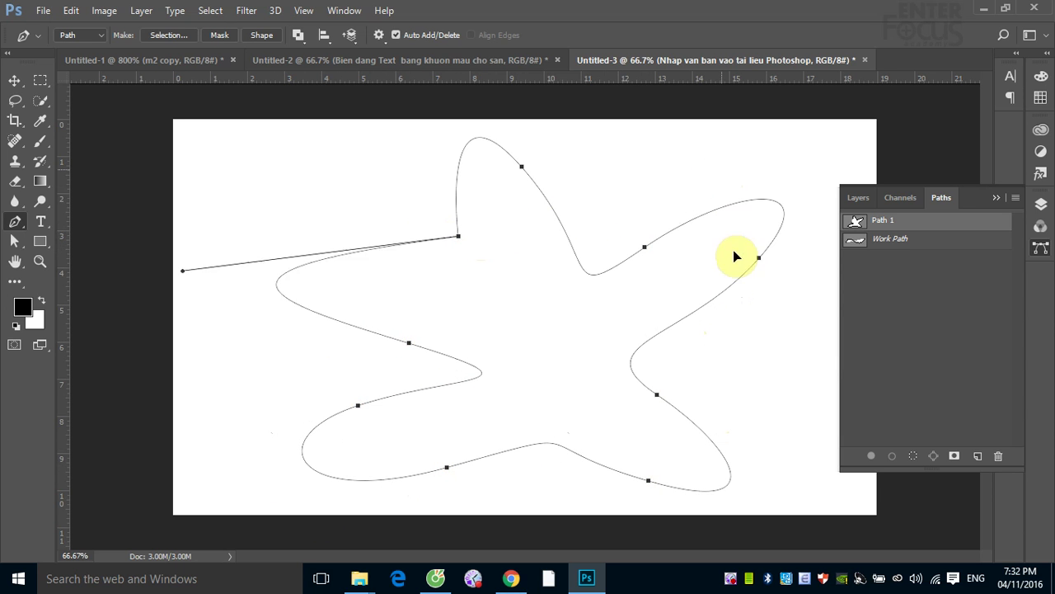
pyautogui.moveTo(736, 256); pyautogui.dragTo(724, 287)
pyautogui.click(14, 80)
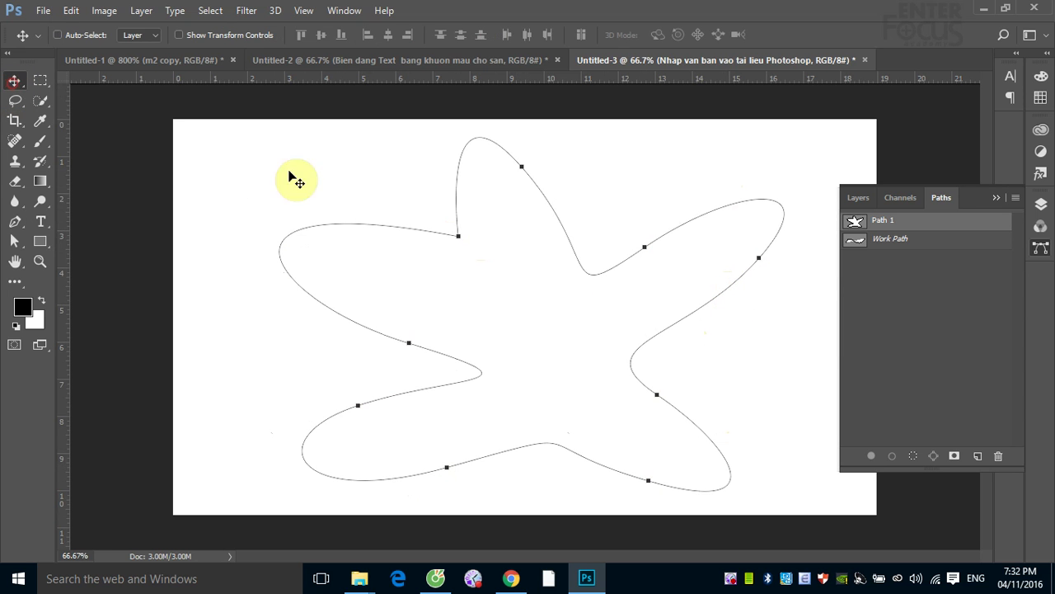
pyautogui.click(42, 224)
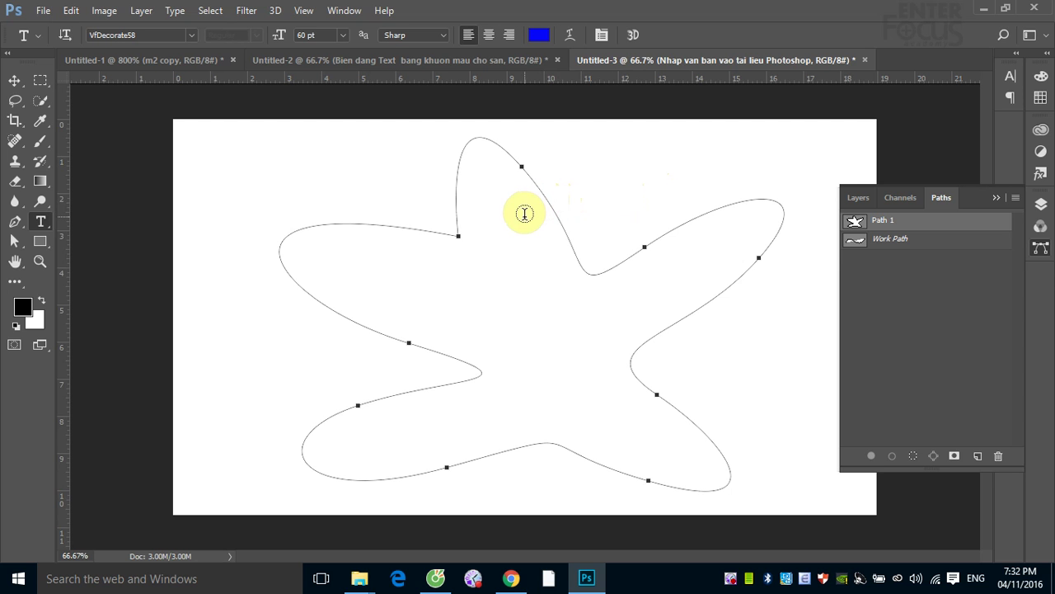
# - Start an empty area type box inside the star path with 8 pt text size
pyautogui.click(524, 213)
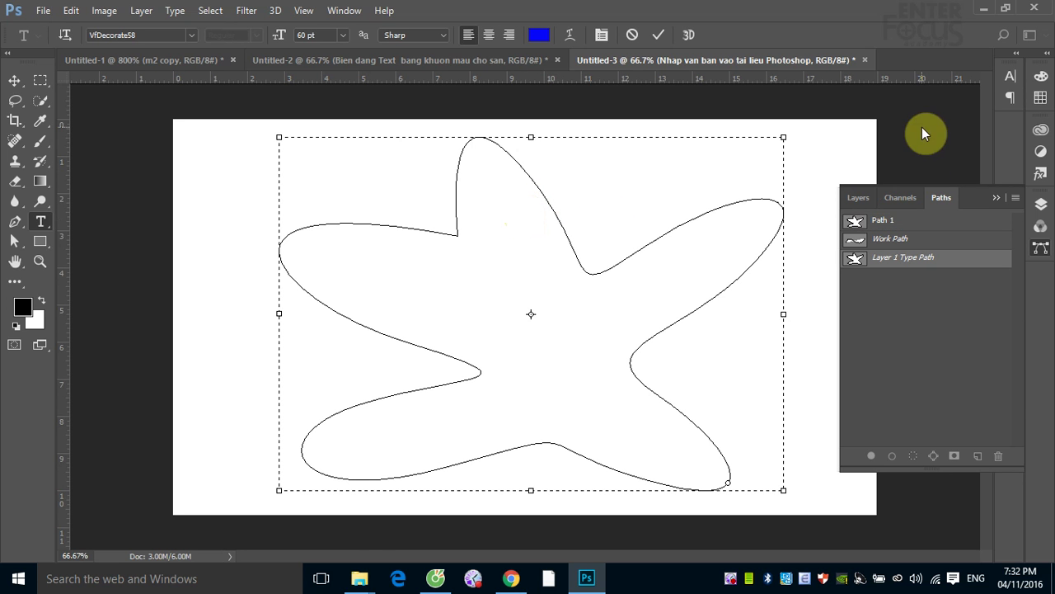
pyautogui.click(1010, 76)
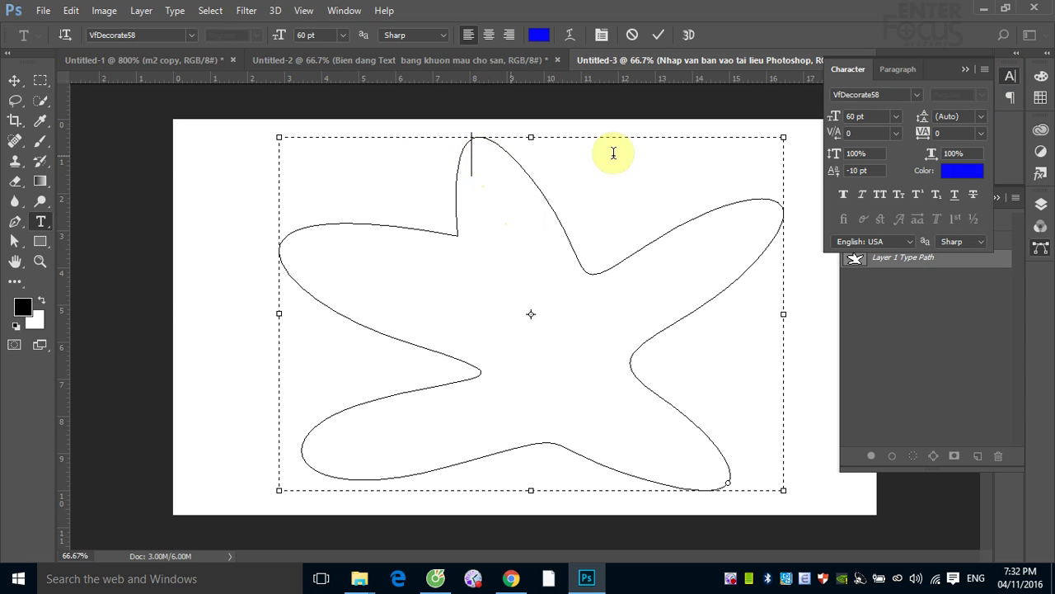
pyautogui.click(896, 115)
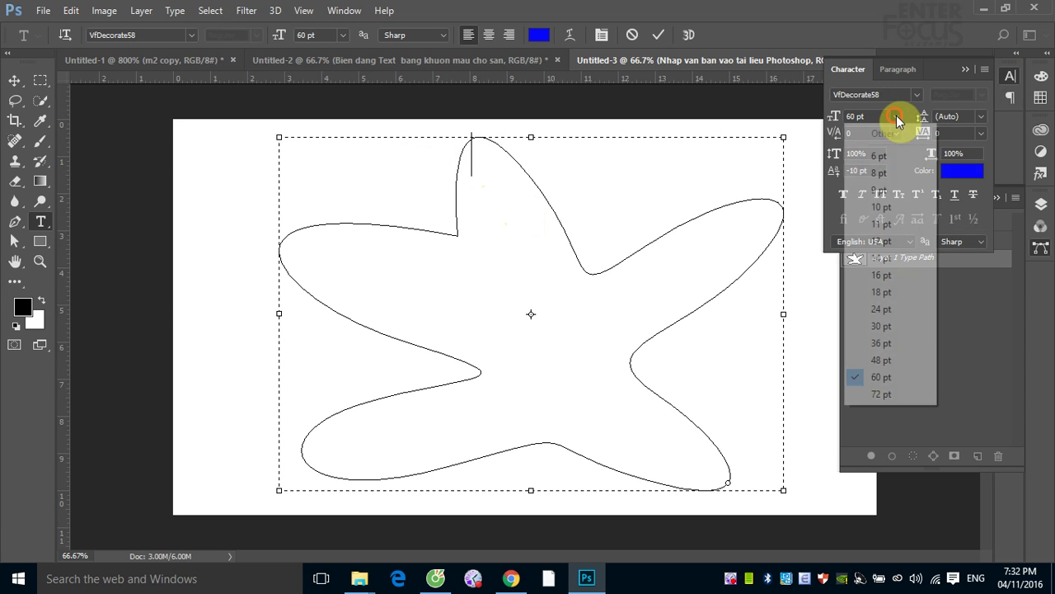
pyautogui.click(882, 173)
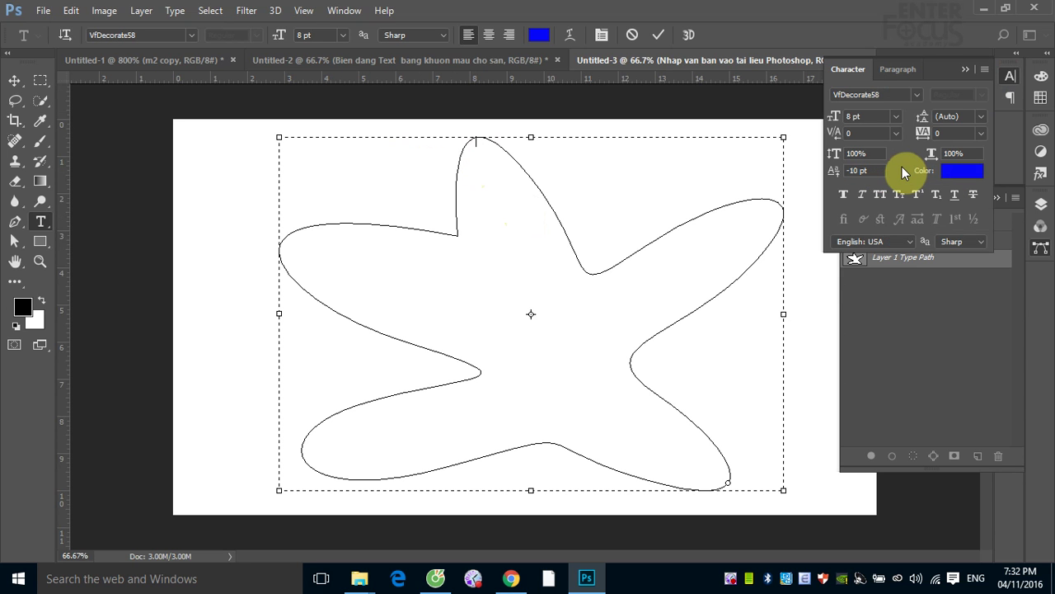
pyautogui.click(175, 17)
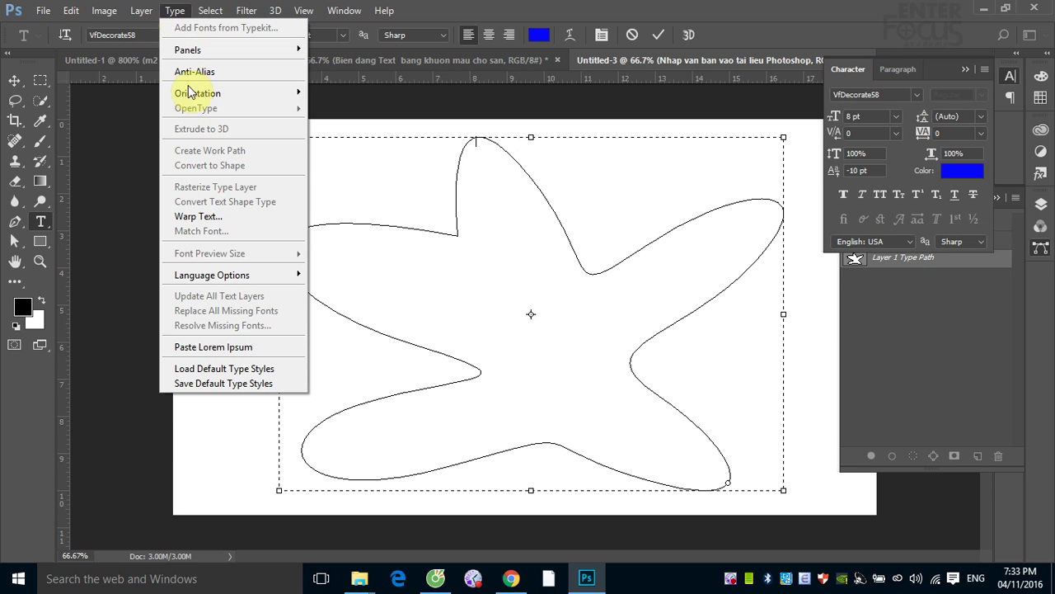
pyautogui.click(186, 351)
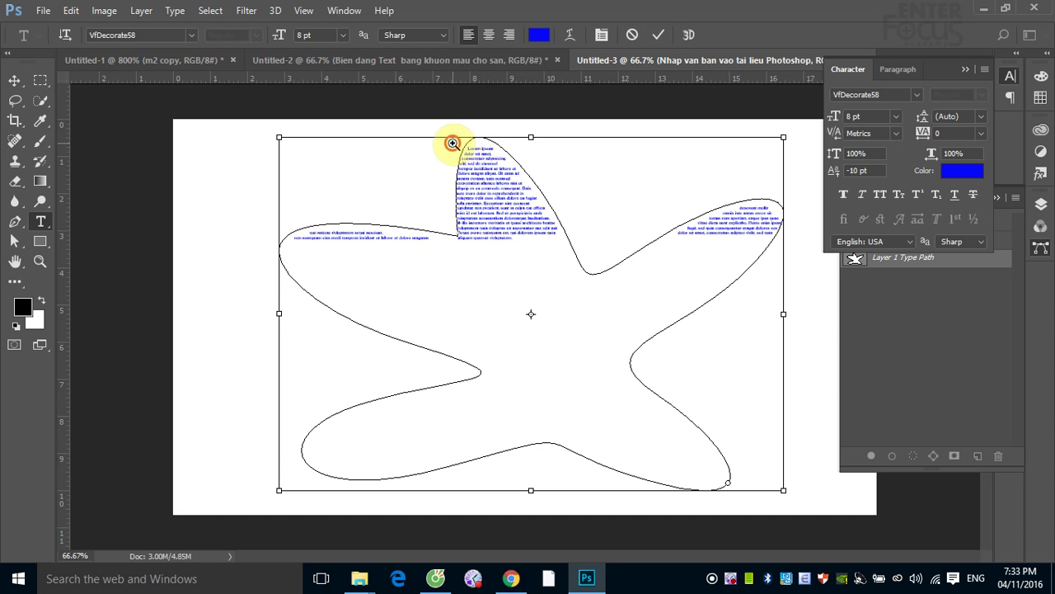
pyautogui.moveTo(447, 142)
pyautogui.mouseDown()
pyautogui.moveTo(572, 212)
pyautogui.moveTo(572, 229)
pyautogui.mouseUp()
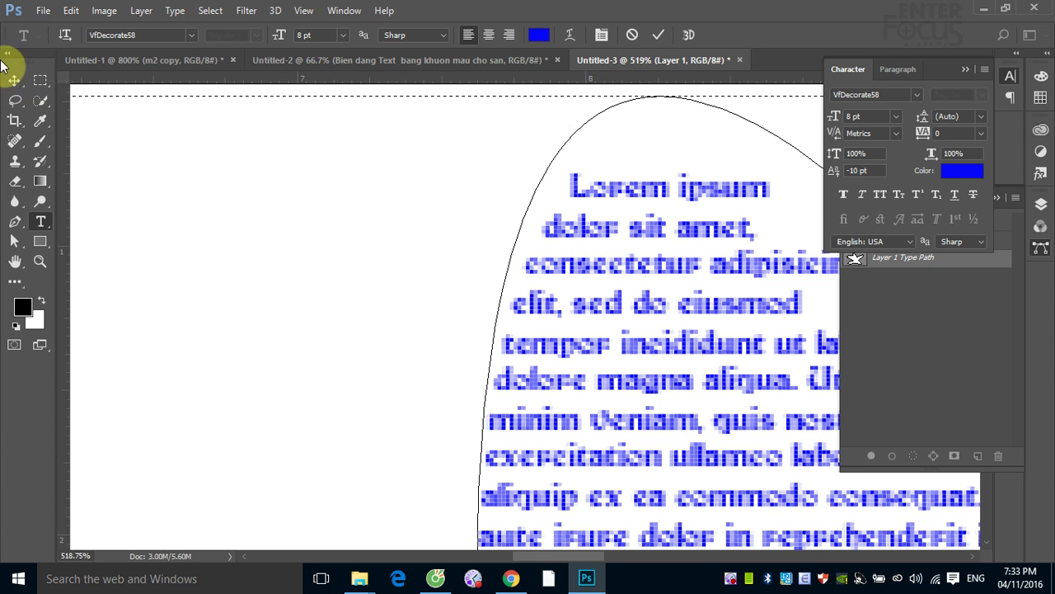
pyautogui.hotkey('ctrl', '-')
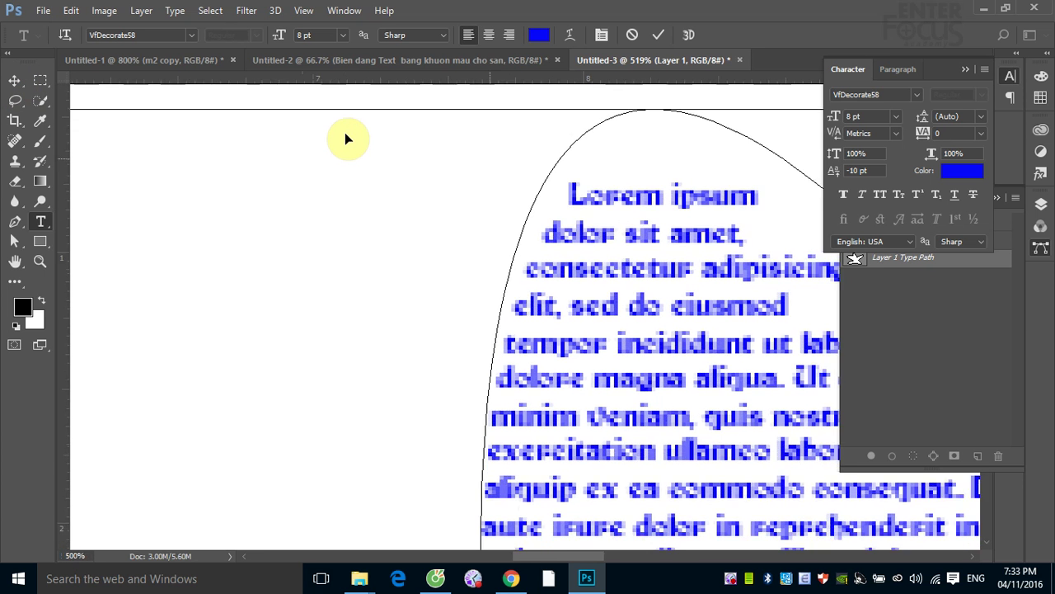
pyautogui.hotkey('ctrl', '-')
pyautogui.hotkey('ctrl', '-')
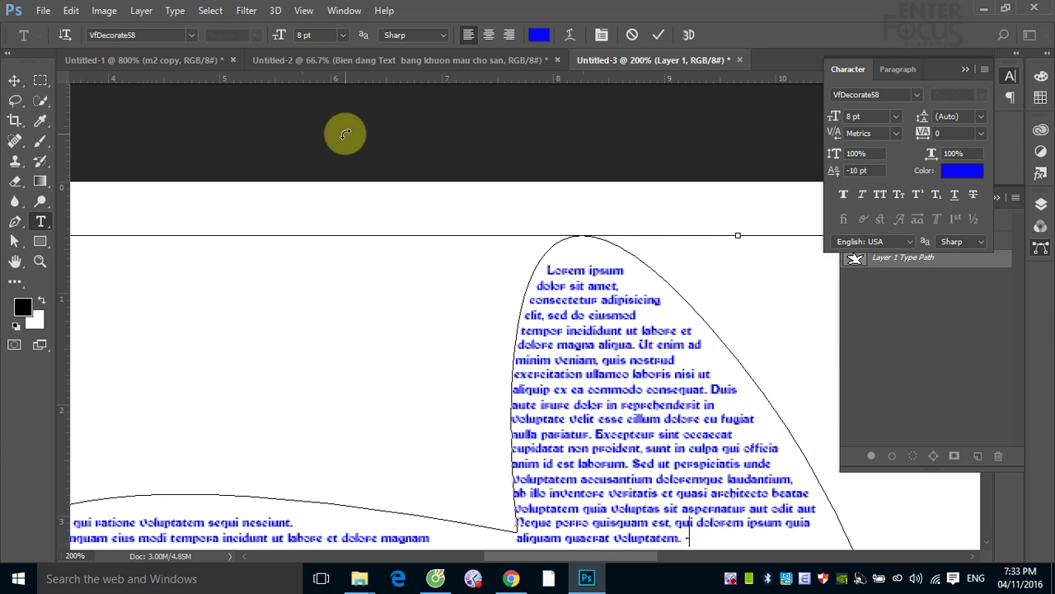
pyautogui.hotkey('ctrl', '-')
pyautogui.hotkey('ctrl', '-')
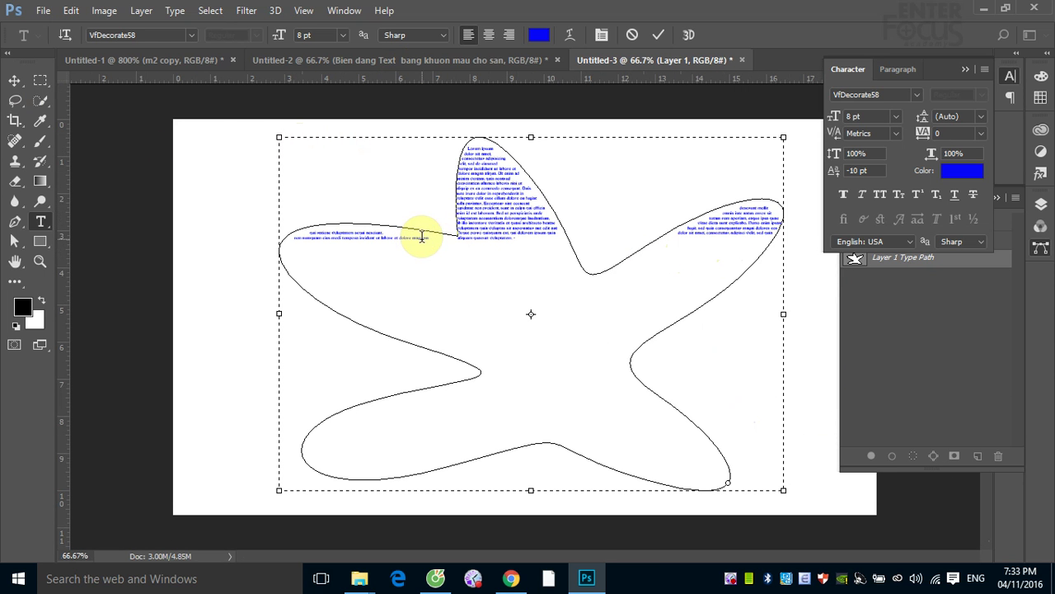
# - Paste Lorem Ipsum placeholder text repeatedly into the star's left lobe
pyautogui.click(173, 11)
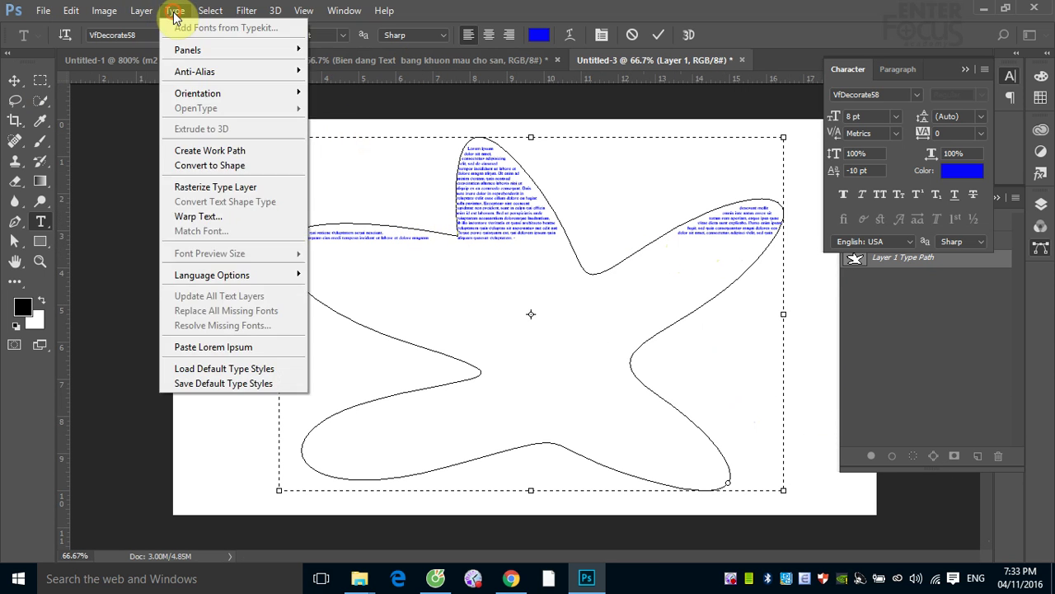
pyautogui.click(215, 347)
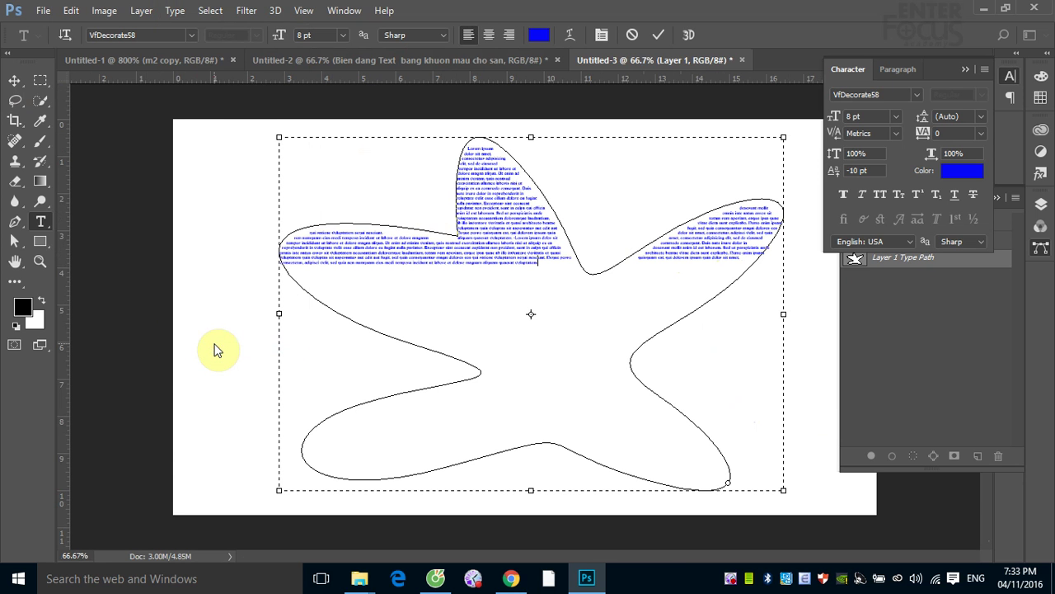
pyautogui.click(176, 11)
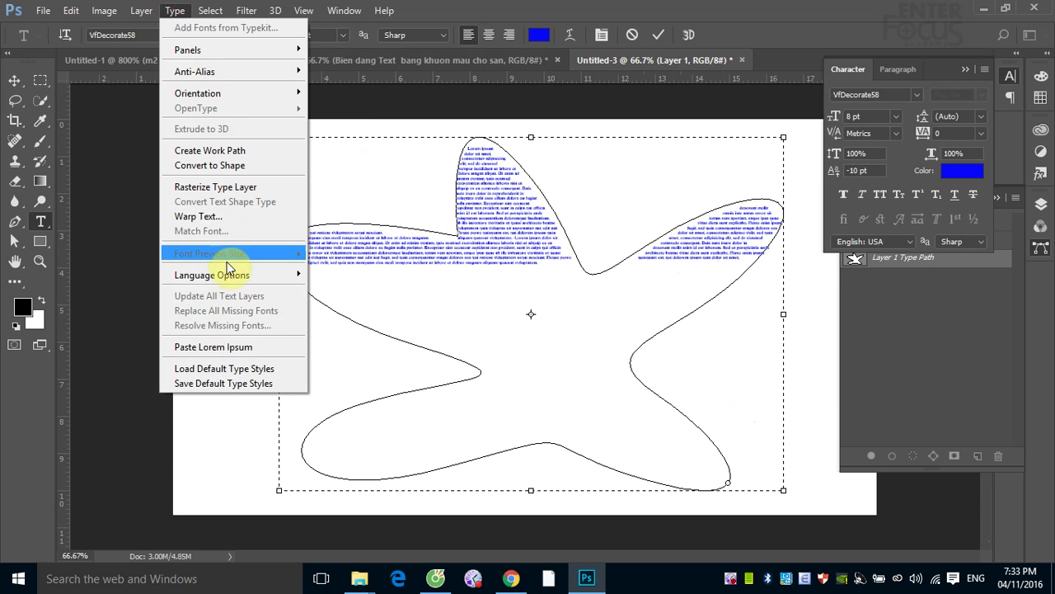
pyautogui.click(242, 351)
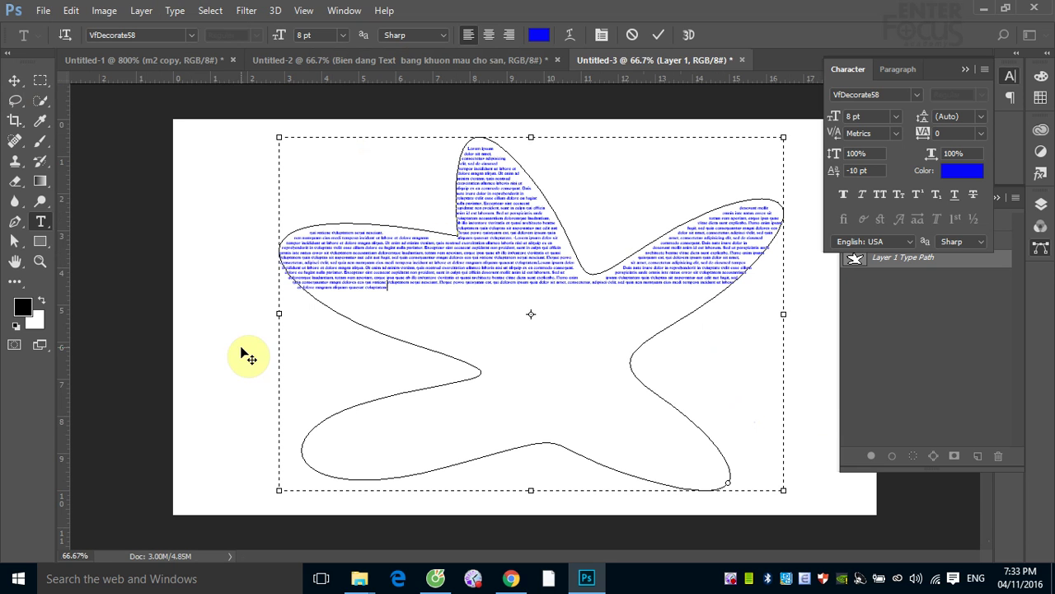
pyautogui.click(175, 11)
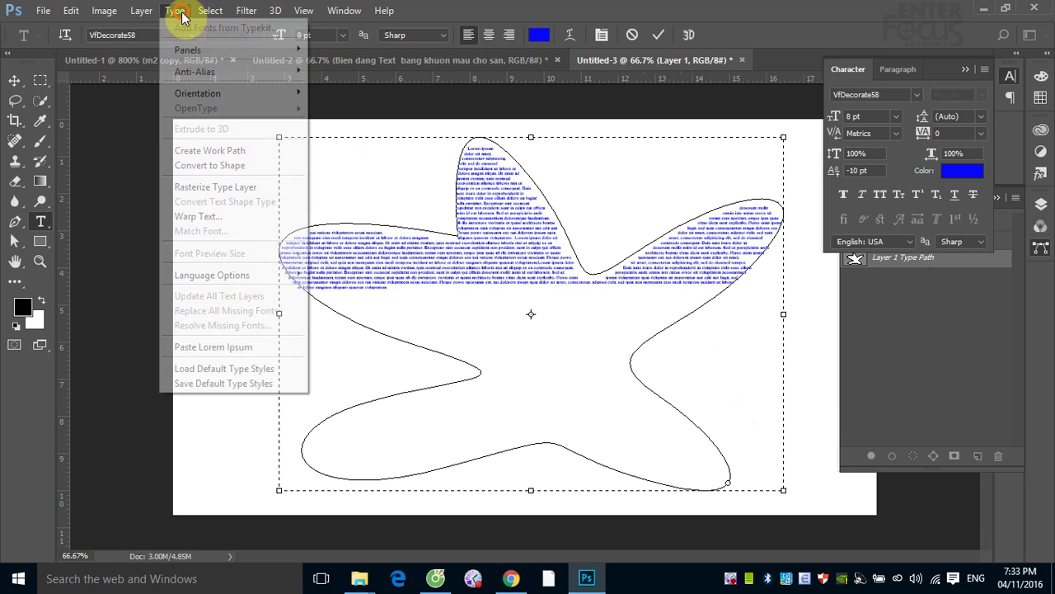
pyautogui.click(195, 347)
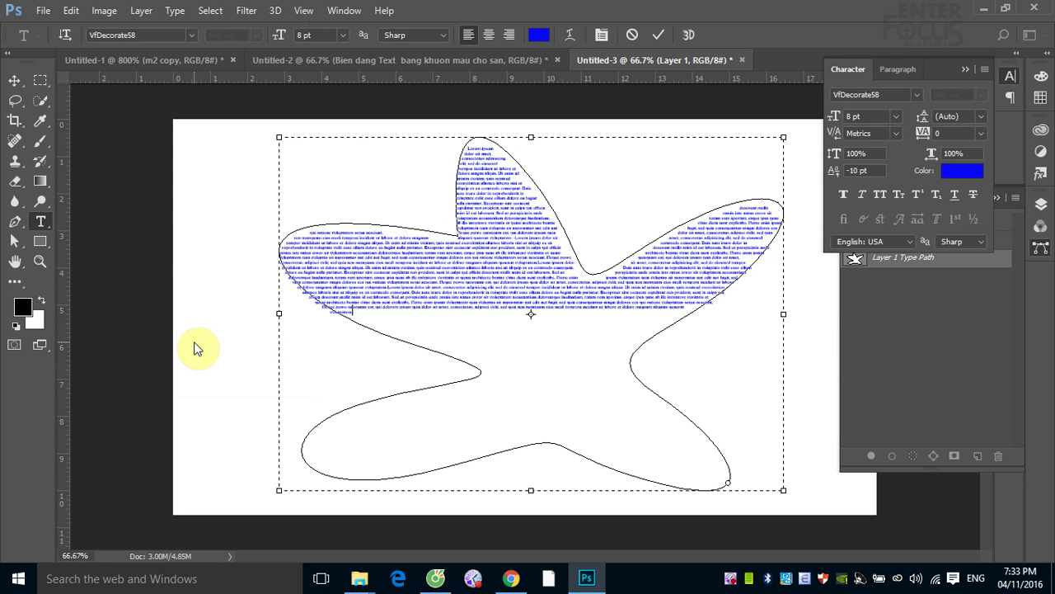
pyautogui.click(180, 12)
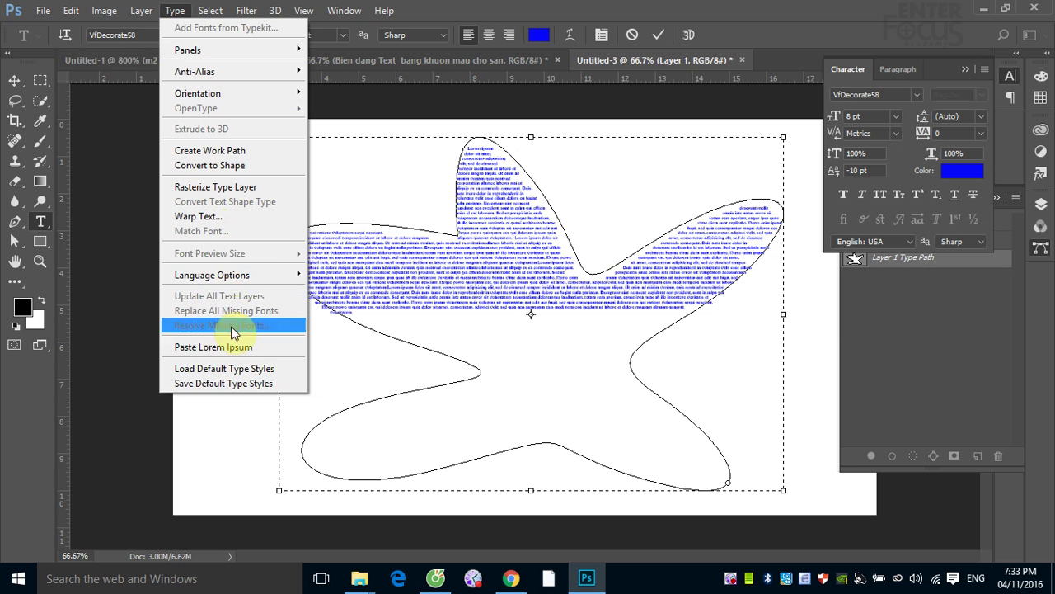
pyautogui.click(241, 351)
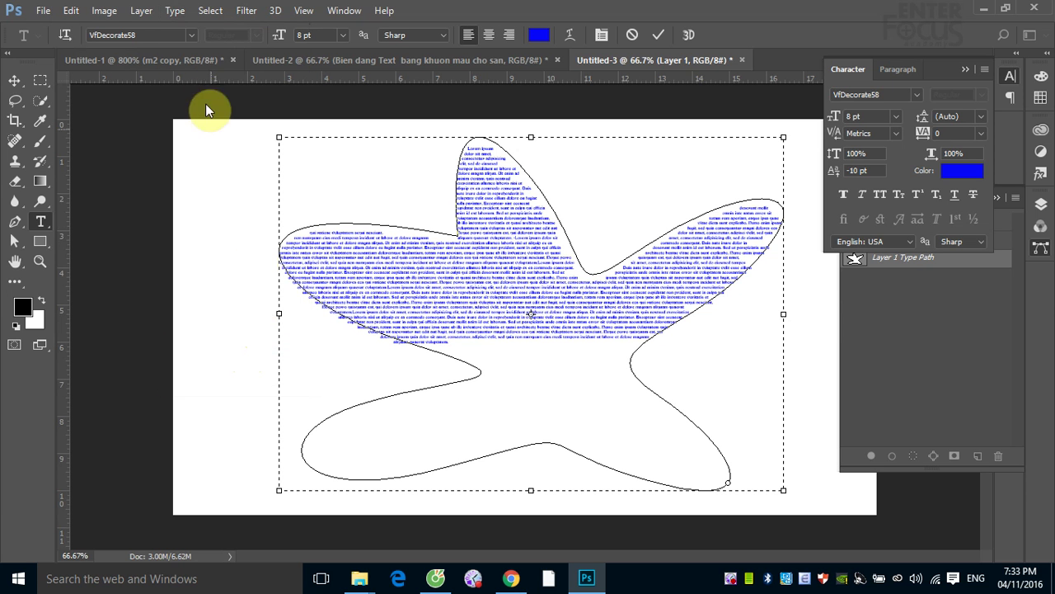
# - Keep pasting Lorem Ipsum until the lower lobe is full, then commit the text layer
pyautogui.click(178, 12)
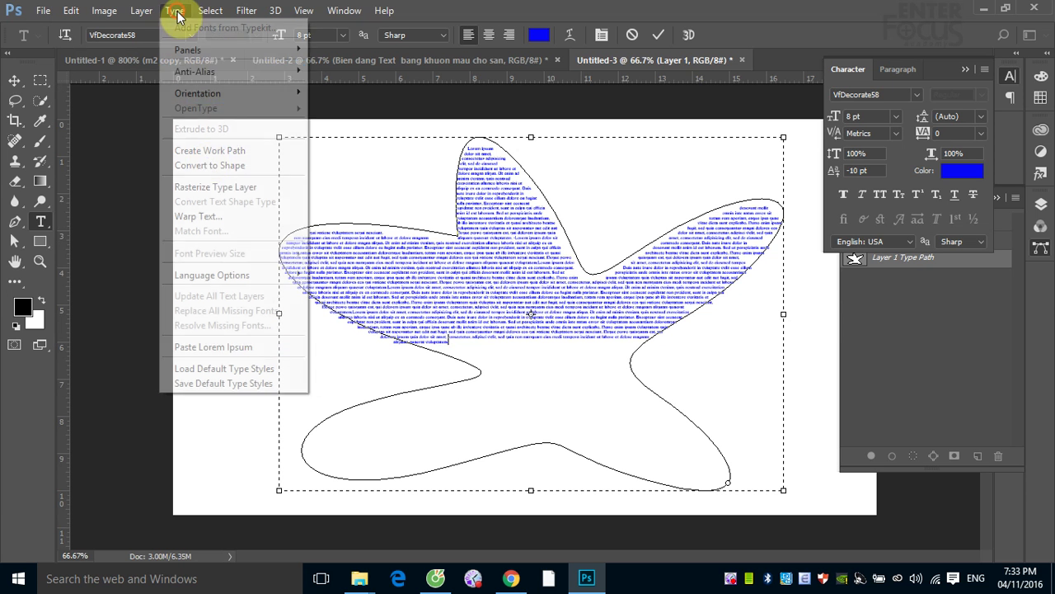
pyautogui.click(223, 347)
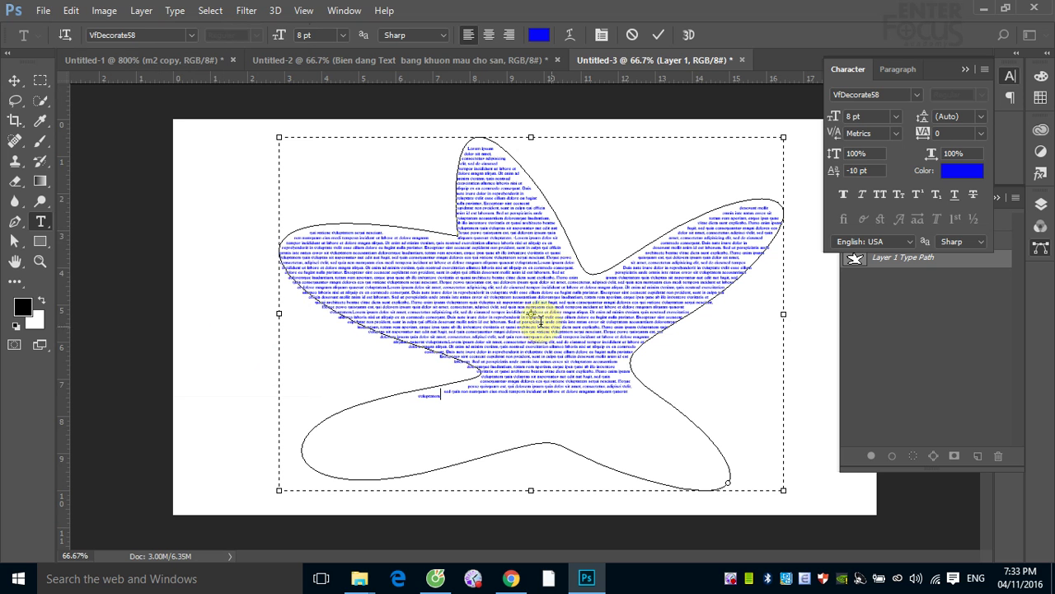
pyautogui.click(178, 13)
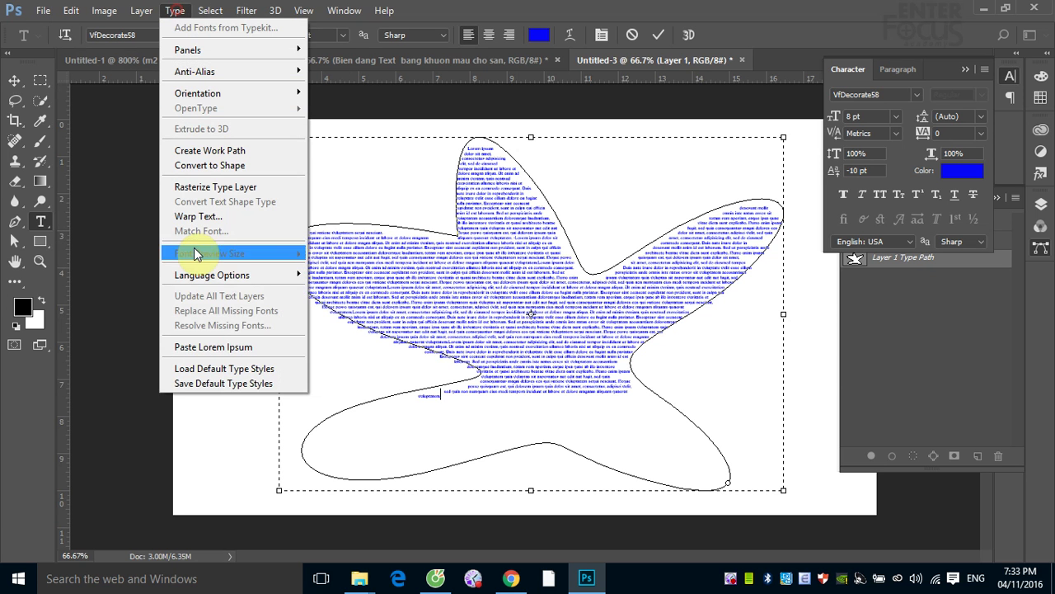
pyautogui.click(226, 345)
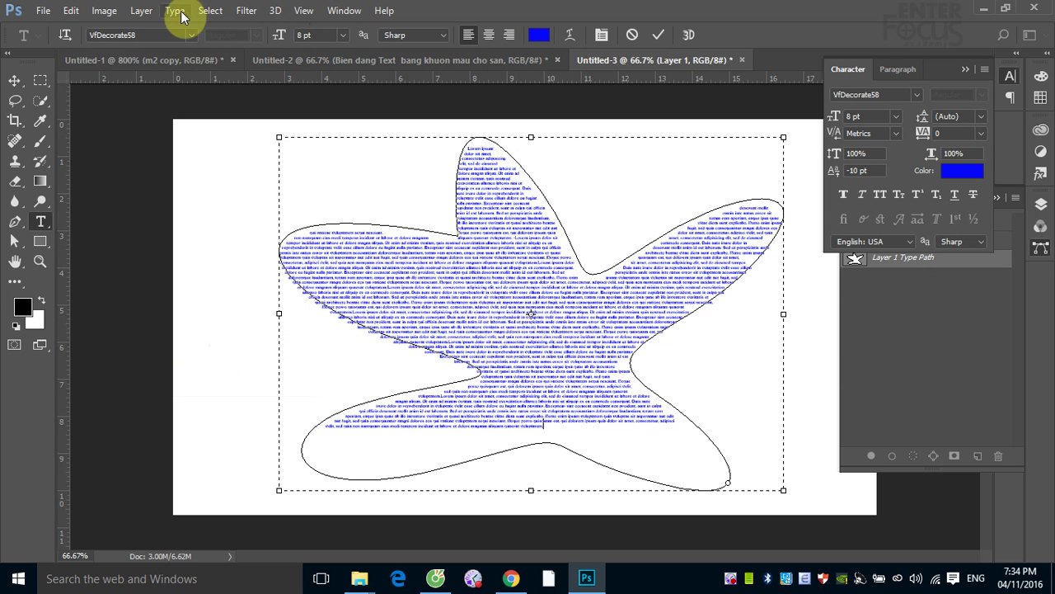
pyautogui.click(174, 10)
pyautogui.click(221, 346)
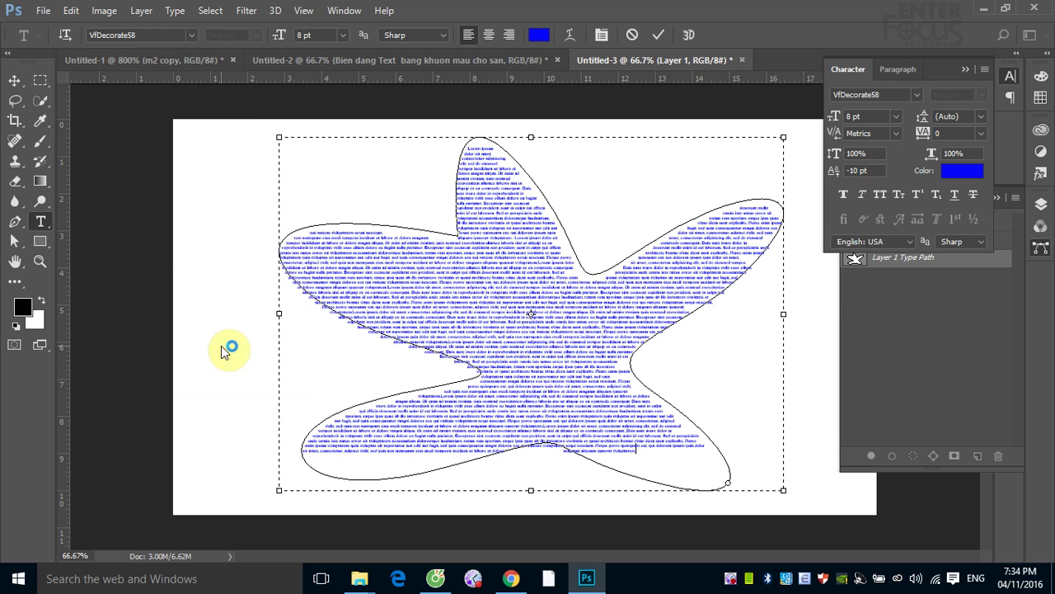
pyautogui.click(176, 11)
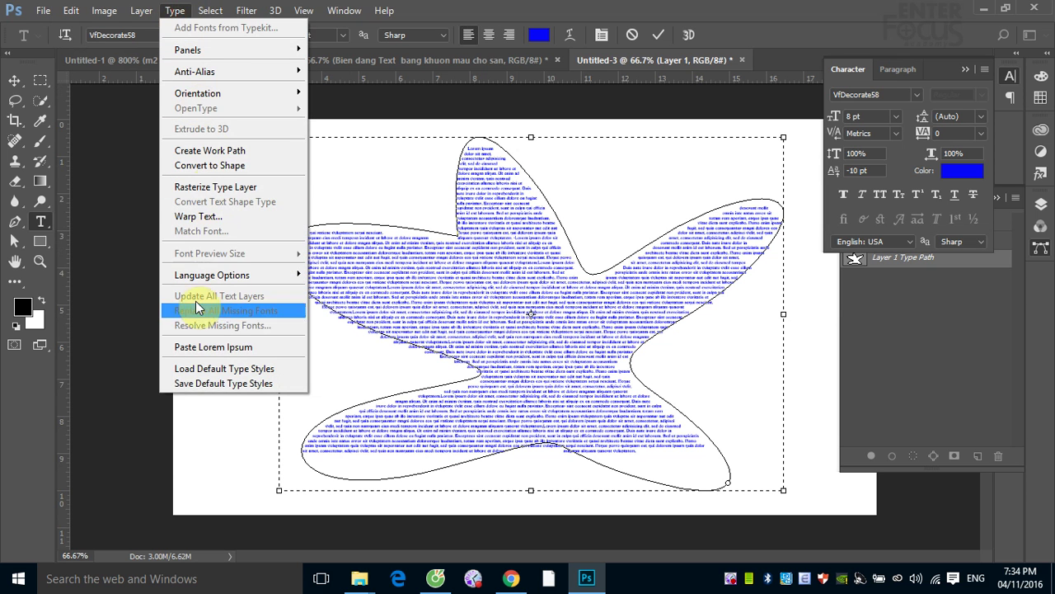
pyautogui.click(214, 347)
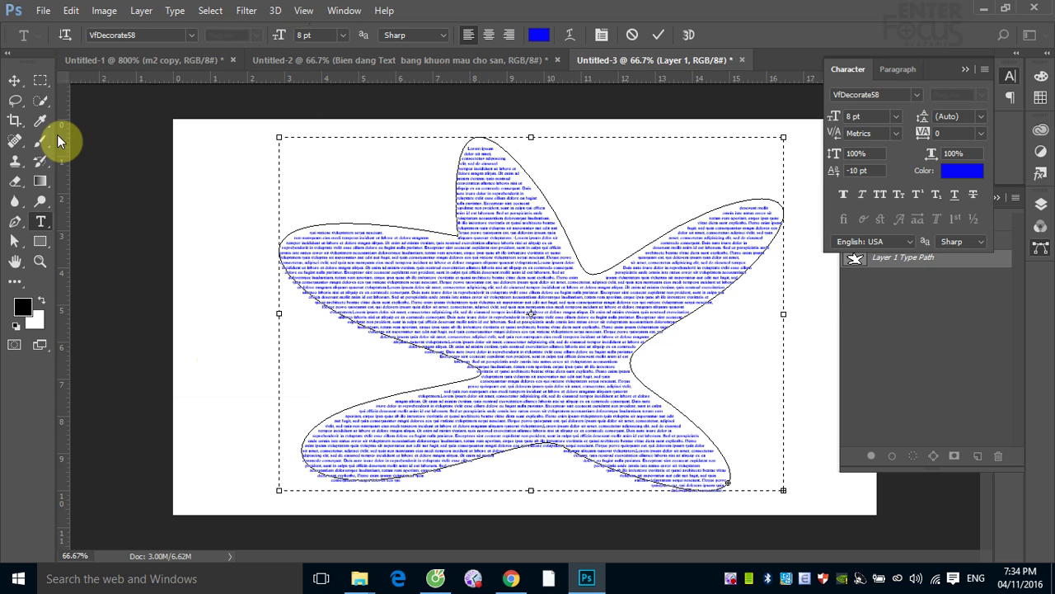
pyautogui.click(15, 81)
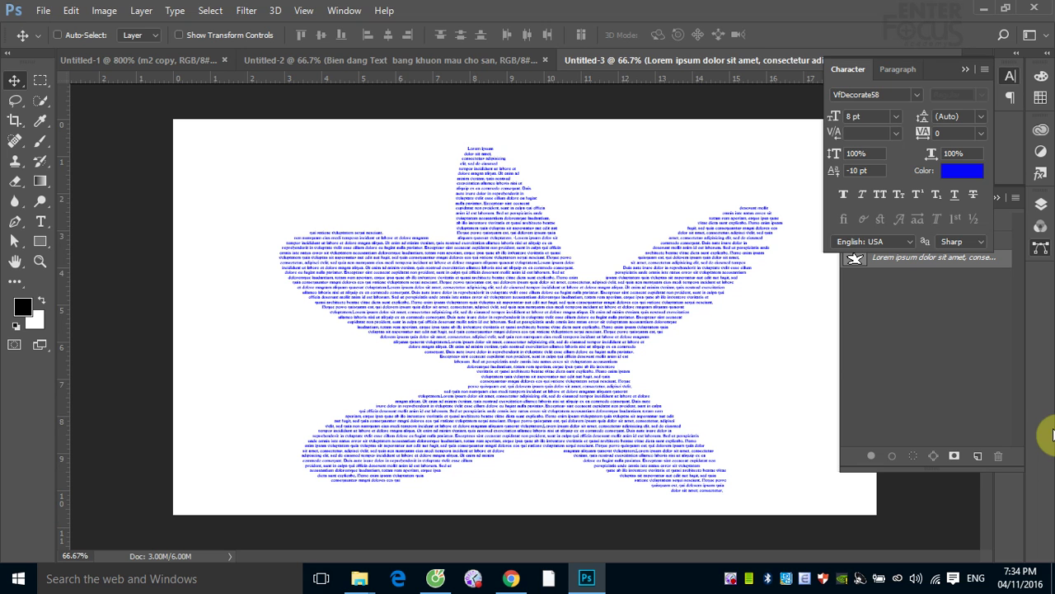
# - Drag the right-lobe anchor's direction handles to bend the star's right arm
pyautogui.click(15, 241)
pyautogui.click(432, 221)
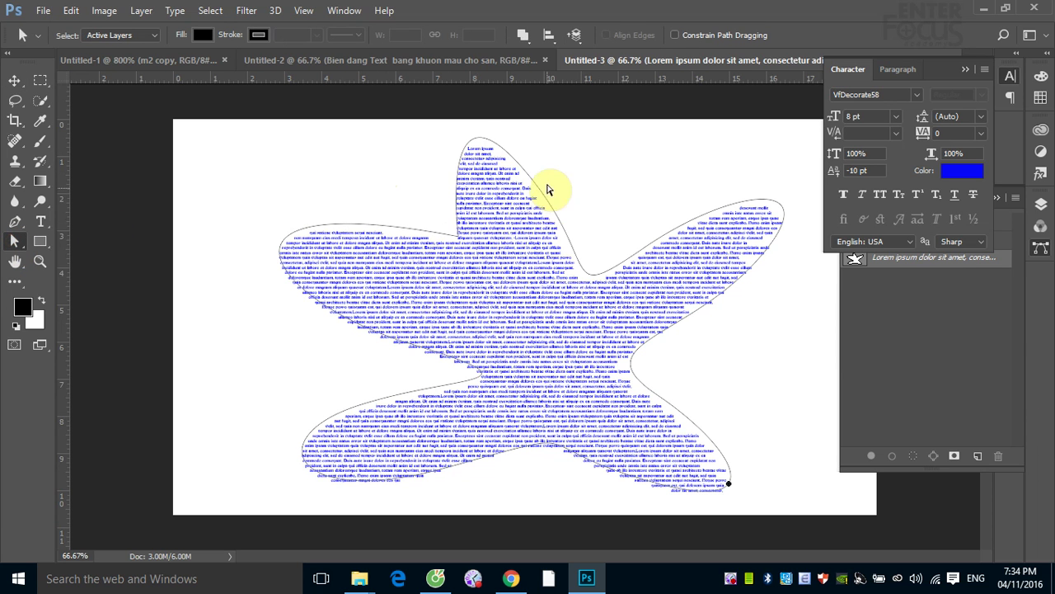
pyautogui.click(512, 155)
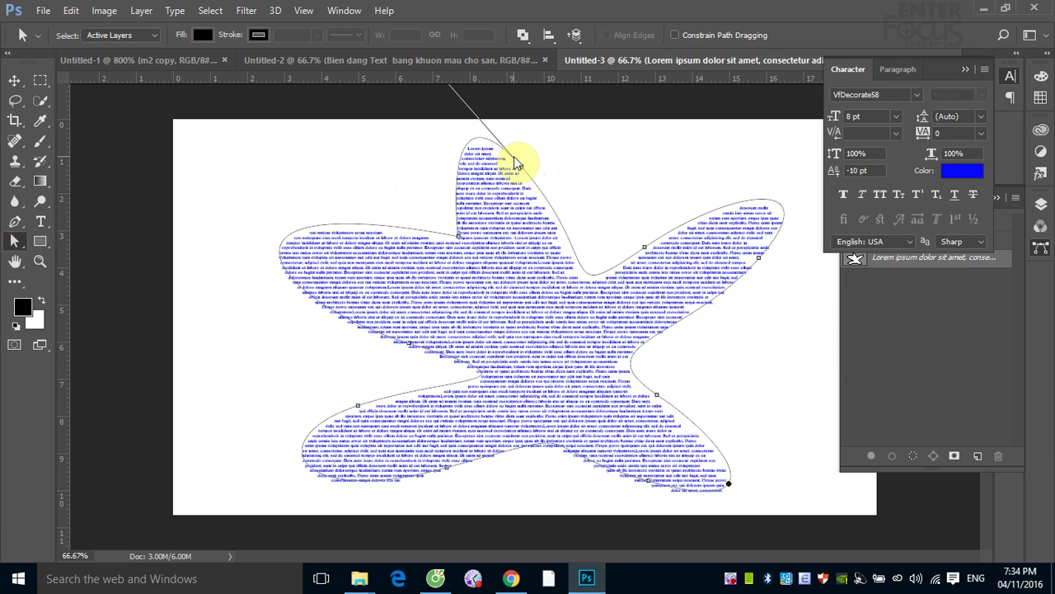
pyautogui.click(645, 249)
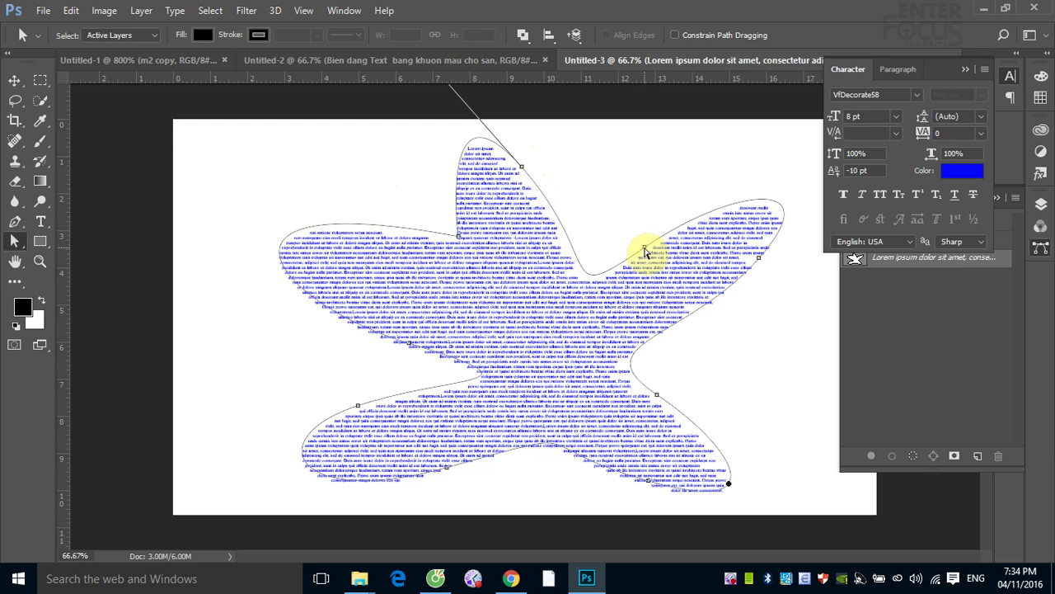
pyautogui.moveTo(645, 249); pyautogui.dragTo(722, 170)
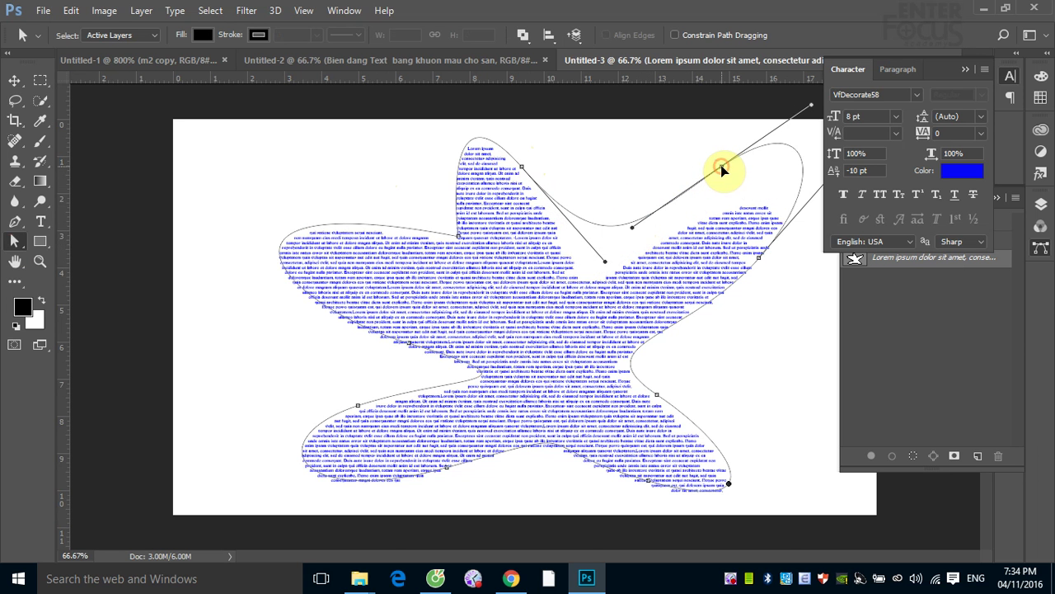
pyautogui.moveTo(724, 170)
pyautogui.mouseDown()
pyautogui.moveTo(555, 314)
pyautogui.moveTo(609, 272)
pyautogui.mouseUp()
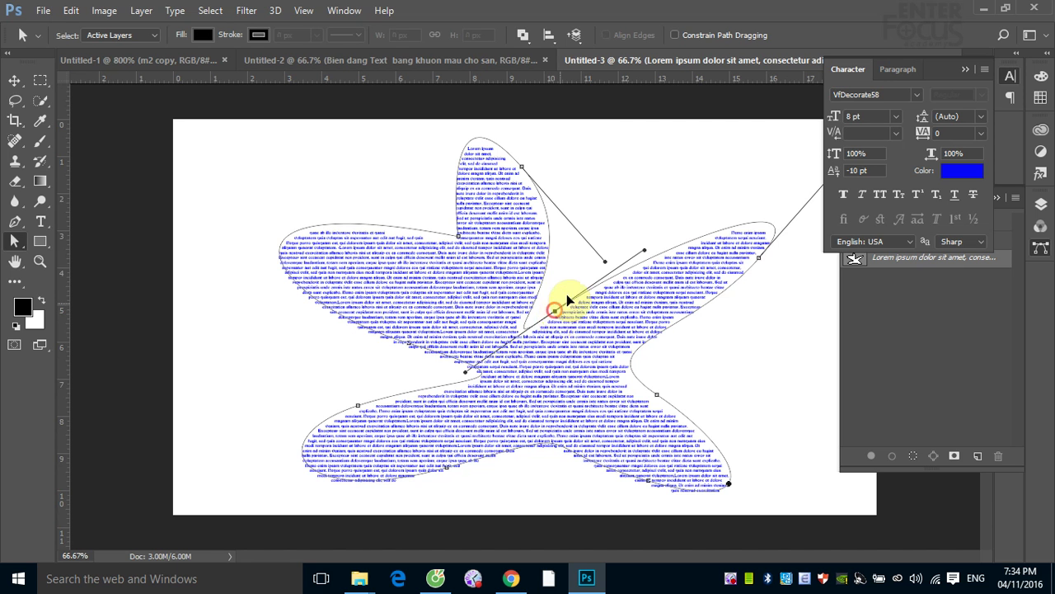
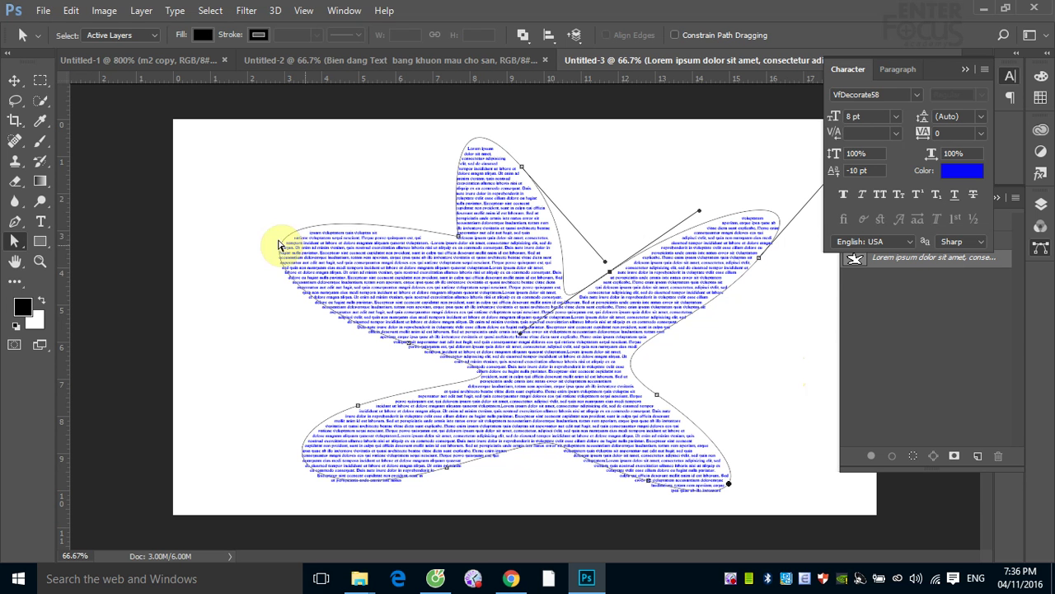
# - Bring the Untitled-2 document with the arched blue two-line text to the front
pyautogui.click(16, 97)
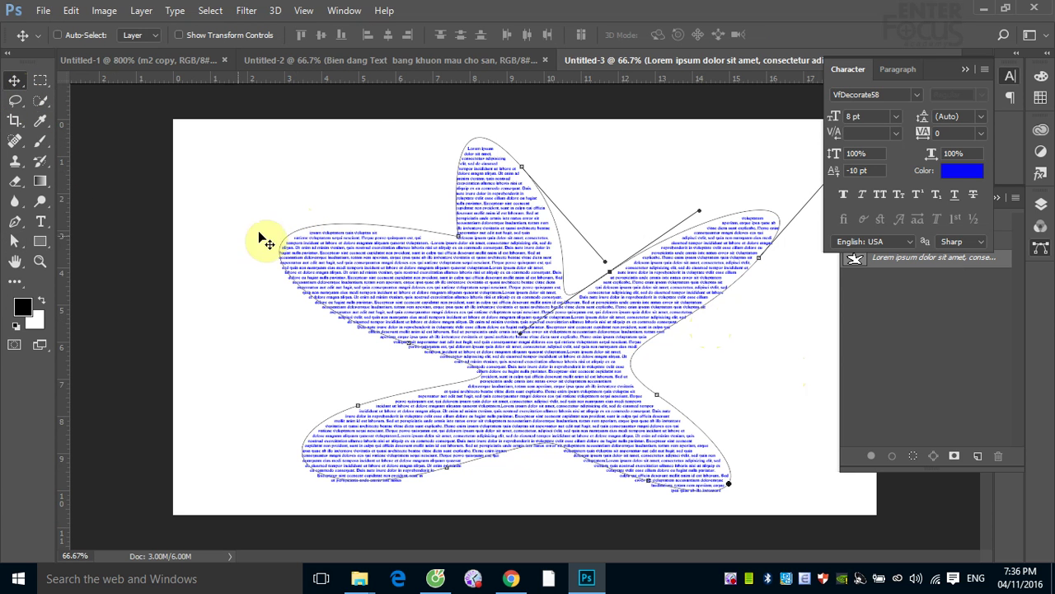
pyautogui.click(364, 62)
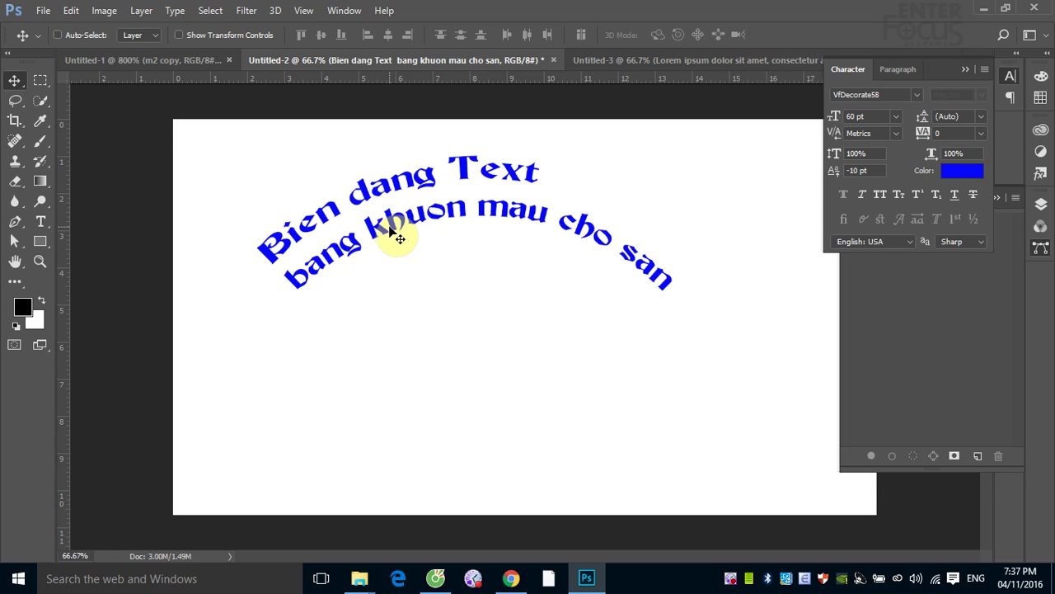
pyautogui.click(41, 221)
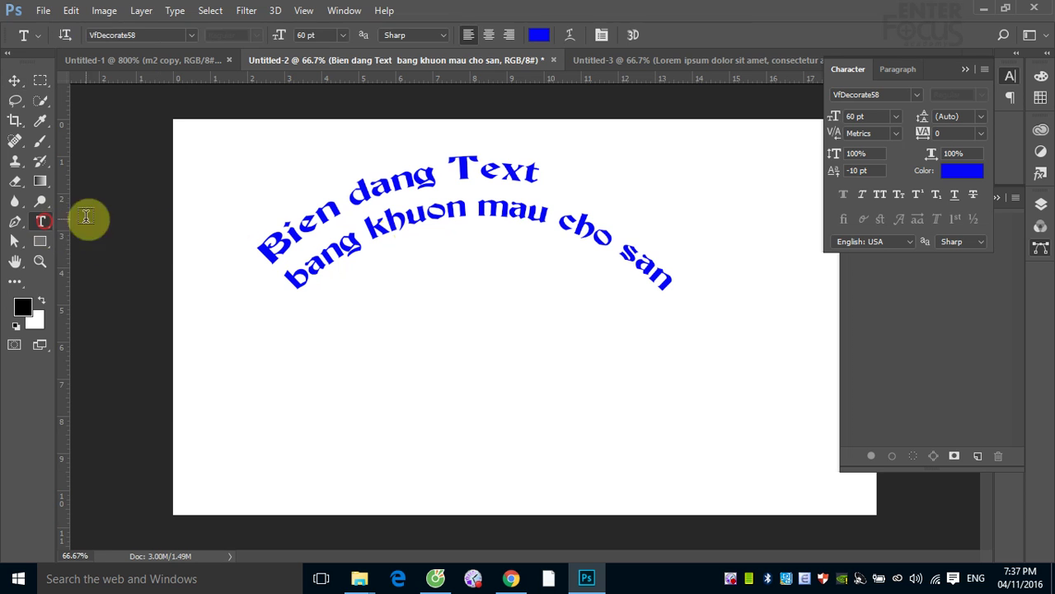
pyautogui.moveTo(279, 219); pyautogui.dragTo(388, 198)
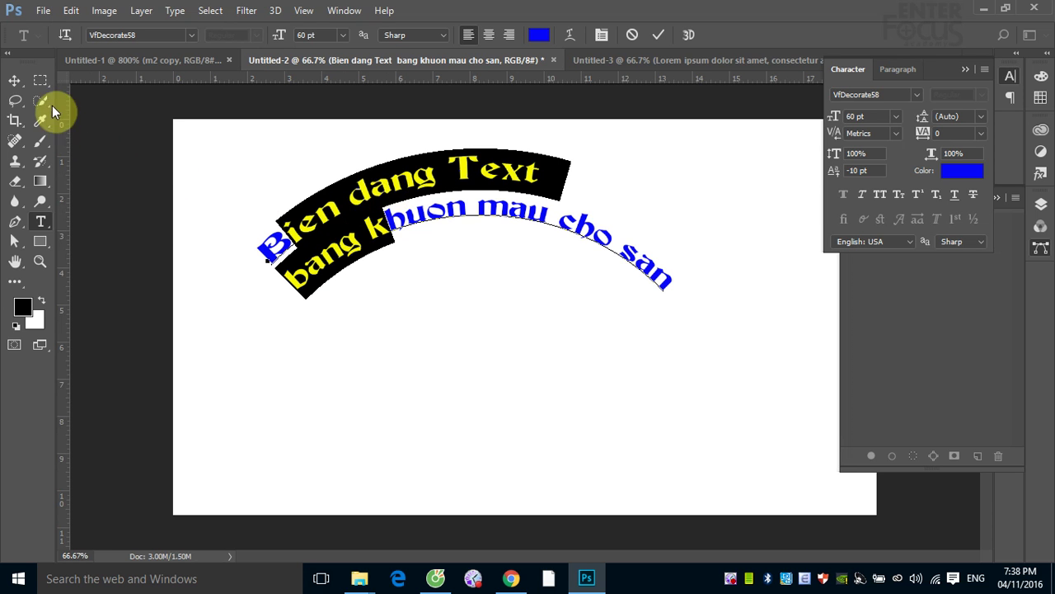
pyautogui.click(15, 80)
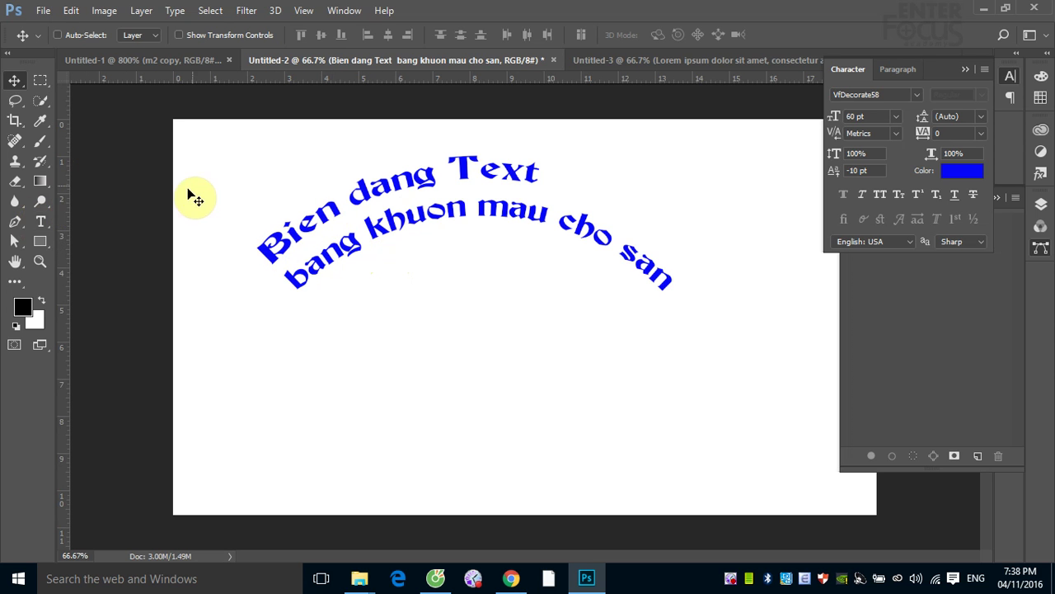
# - Set the Warp Text style to None so both blue lines lie straight
pyautogui.click(39, 221)
pyautogui.click(355, 194)
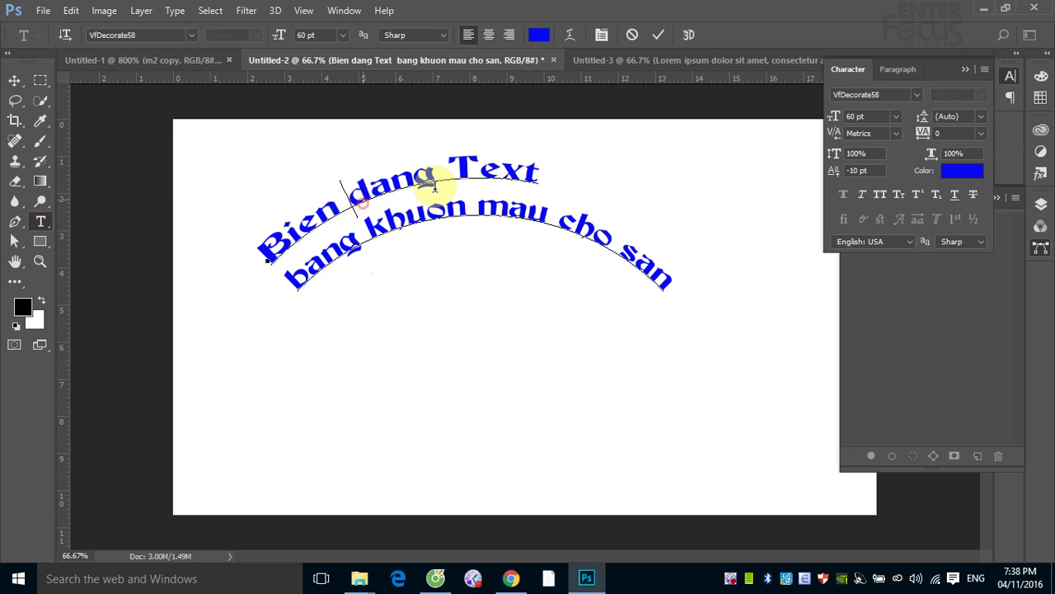
pyautogui.click(570, 34)
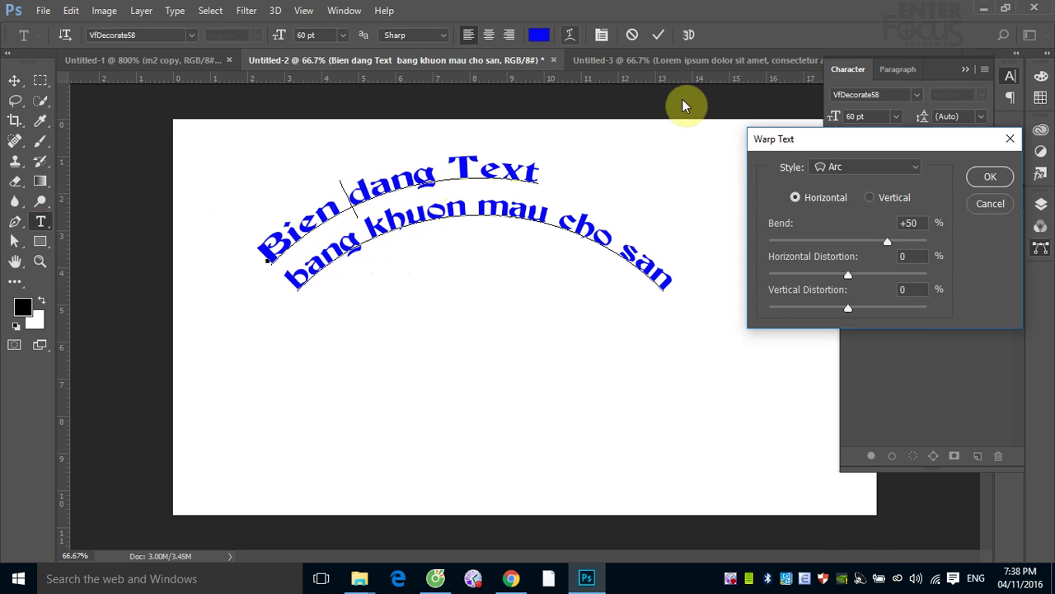
pyautogui.click(914, 167)
pyautogui.click(883, 182)
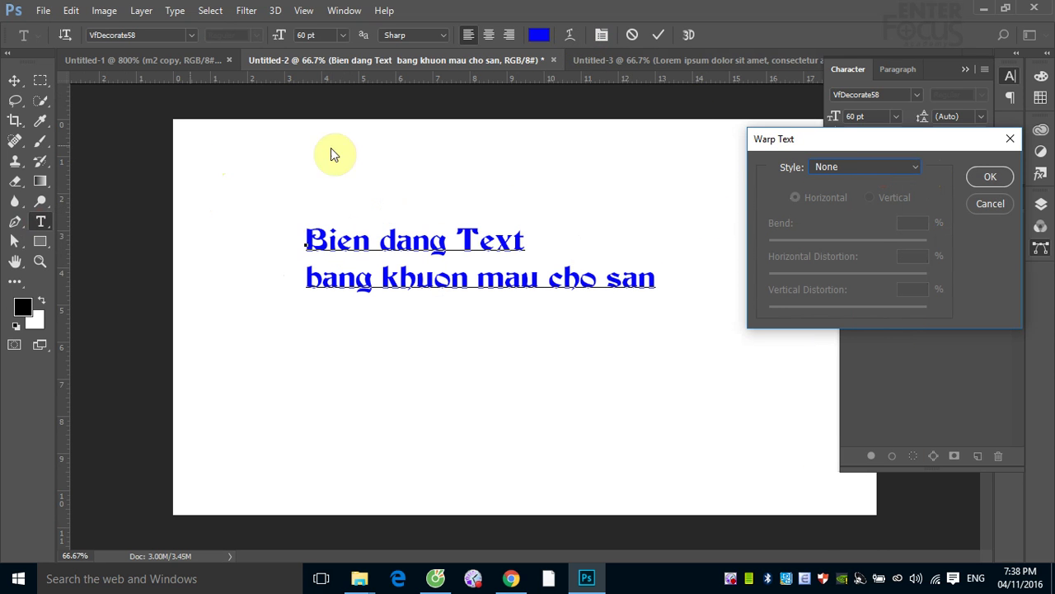
pyautogui.click(990, 176)
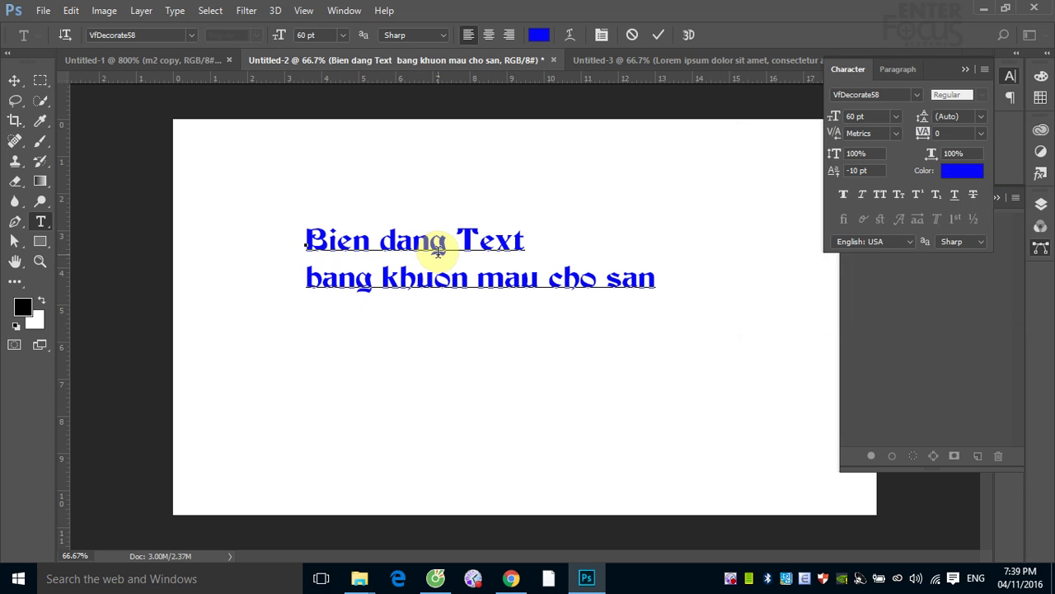
# - Retype the e in Bien, restore the word to 'Bien', and close the Character panel
pyautogui.moveTo(336, 241); pyautogui.dragTo(355, 240)
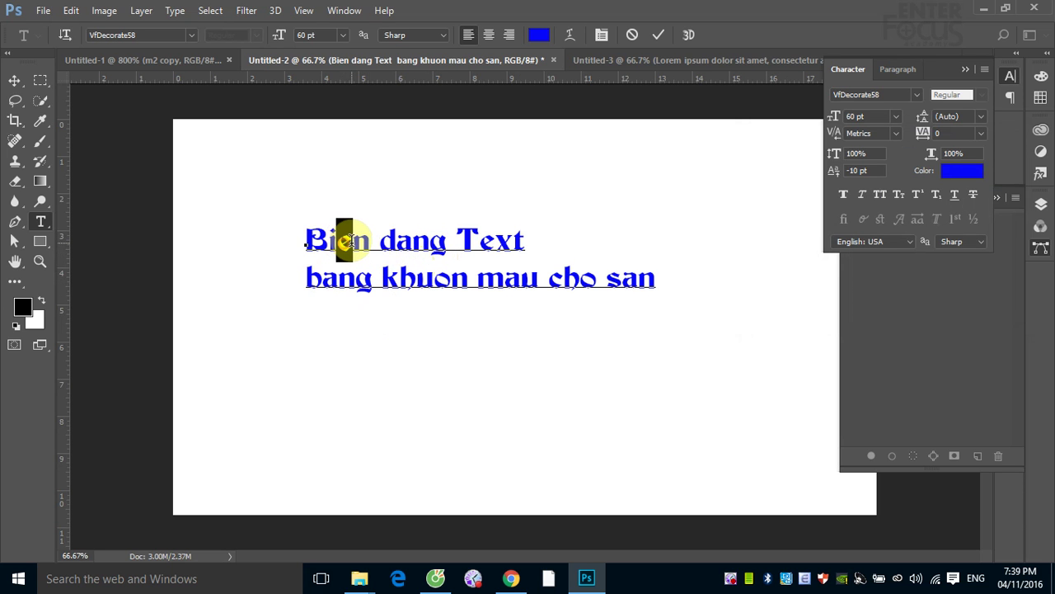
pyautogui.write('ee')
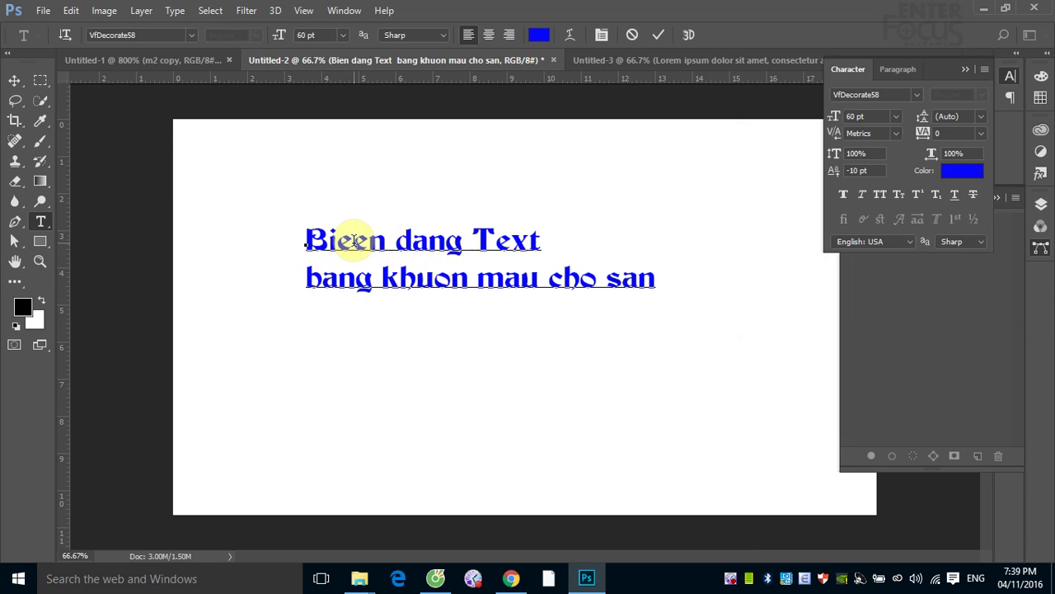
pyautogui.click(806, 577)
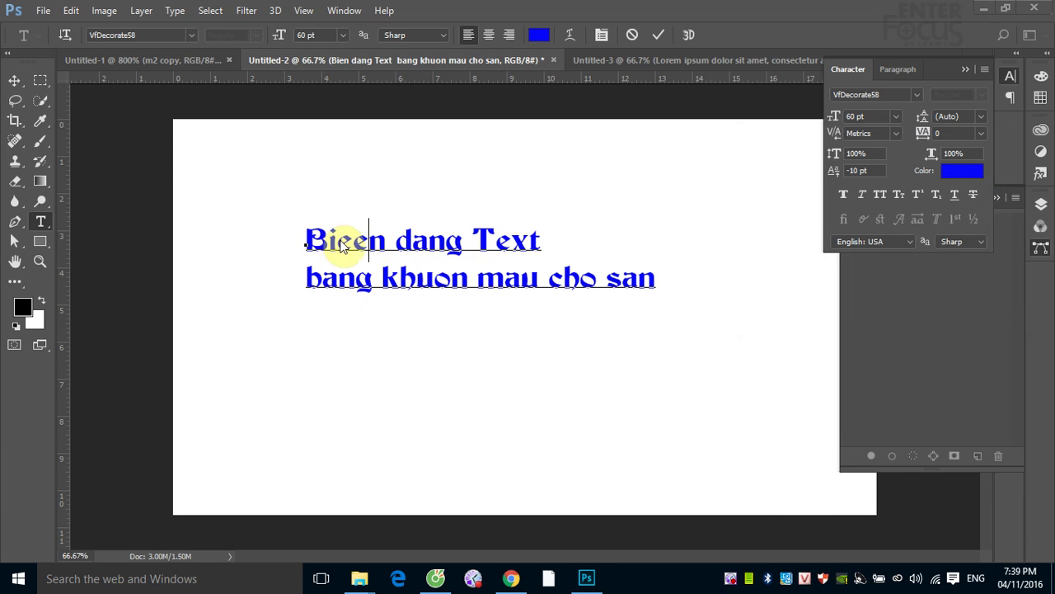
pyautogui.moveTo(338, 240); pyautogui.dragTo(368, 240)
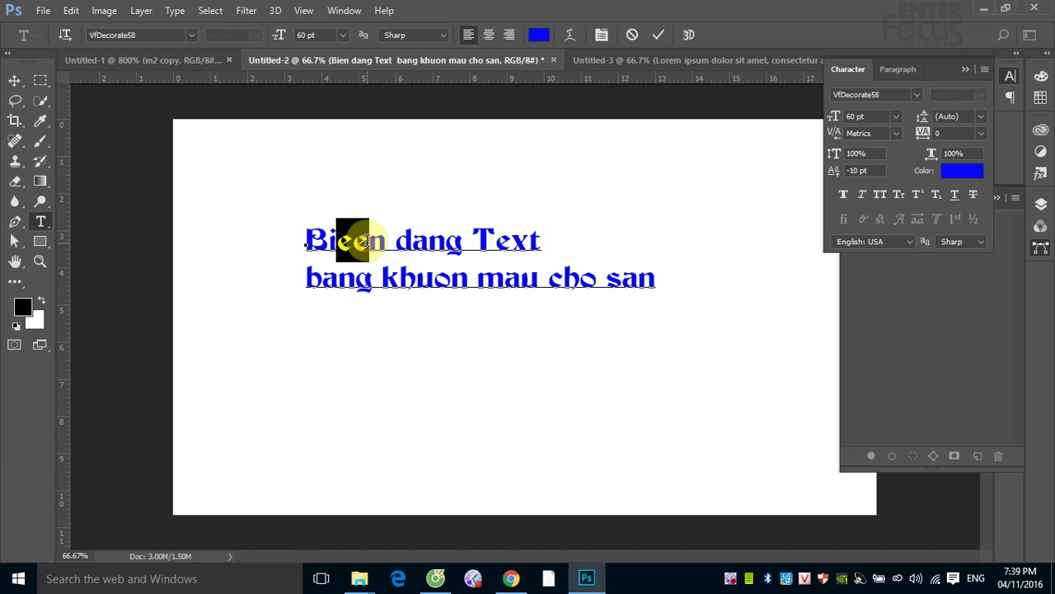
pyautogui.click(367, 240)
pyautogui.press('Left')
pyautogui.press('Delete')
pyautogui.press('Delete')
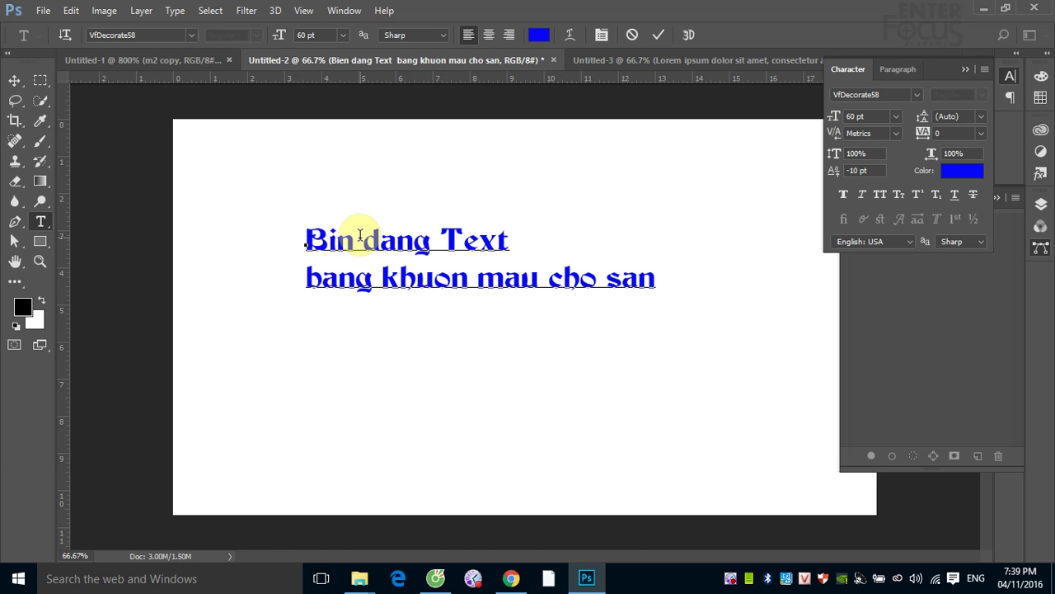
pyautogui.write('e')
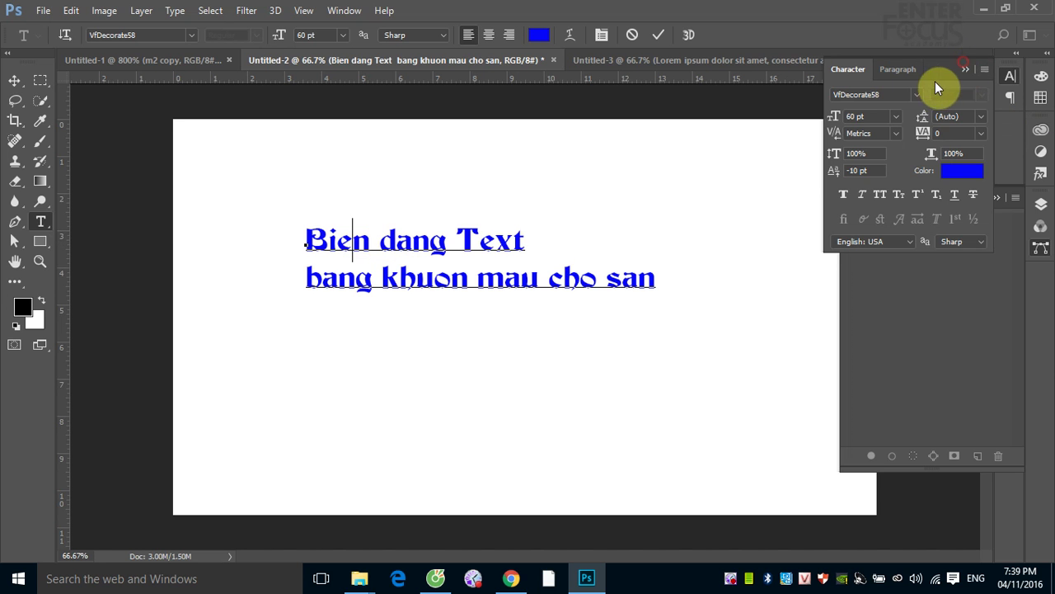
pyautogui.click(963, 71)
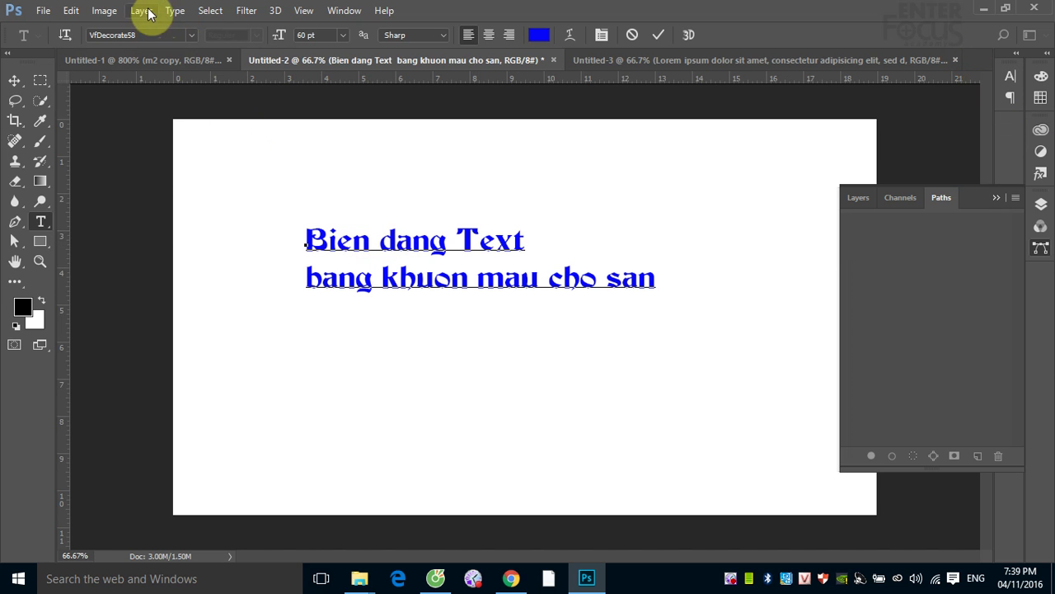
# - Open the Glyphs panel from the Type menu and collapse the Paths panel
pyautogui.click(174, 12)
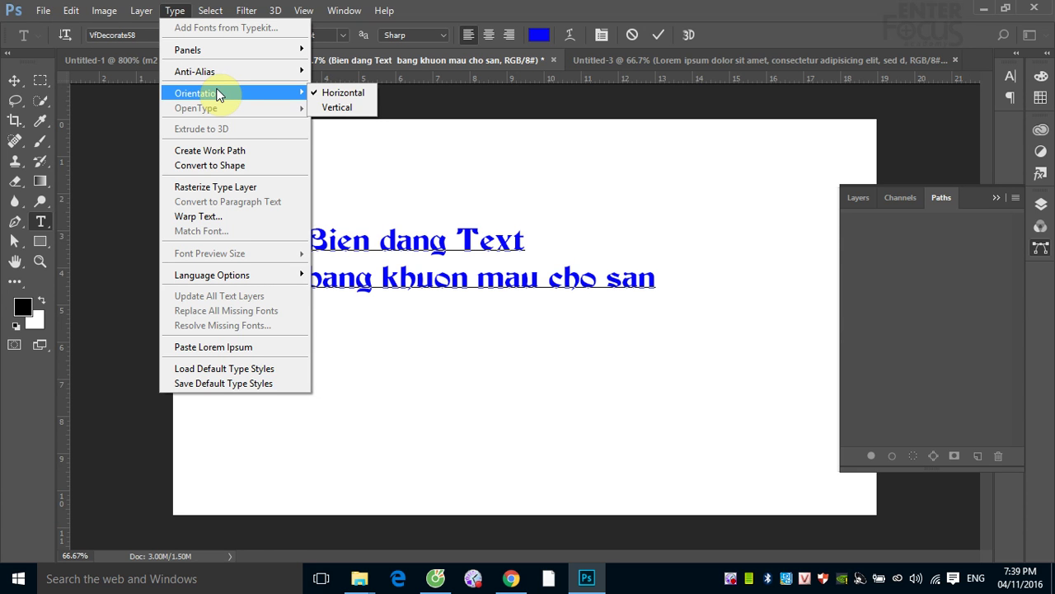
pyautogui.moveTo(188, 50)
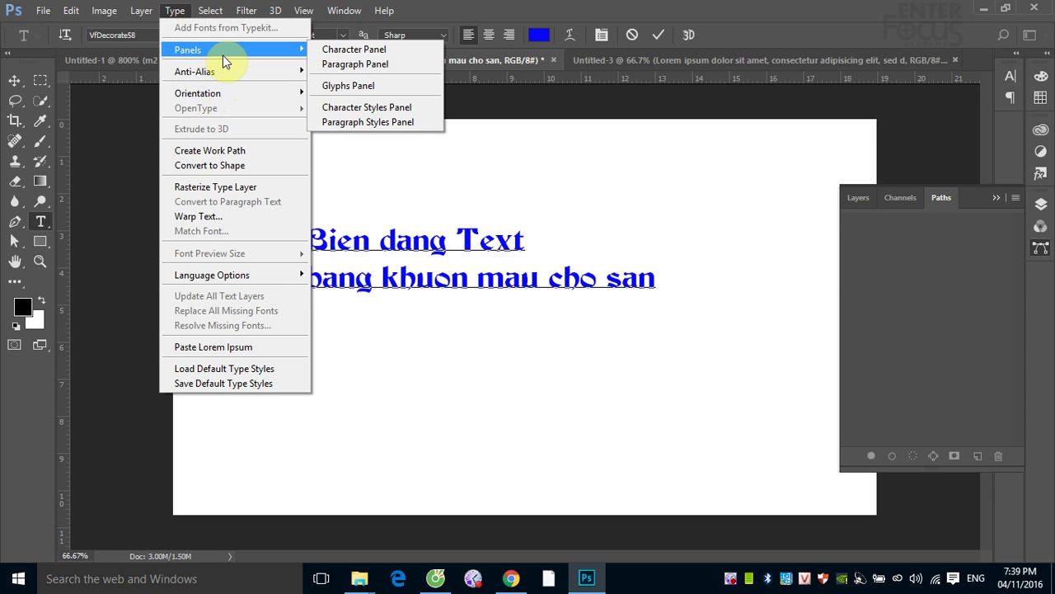
pyautogui.click(371, 88)
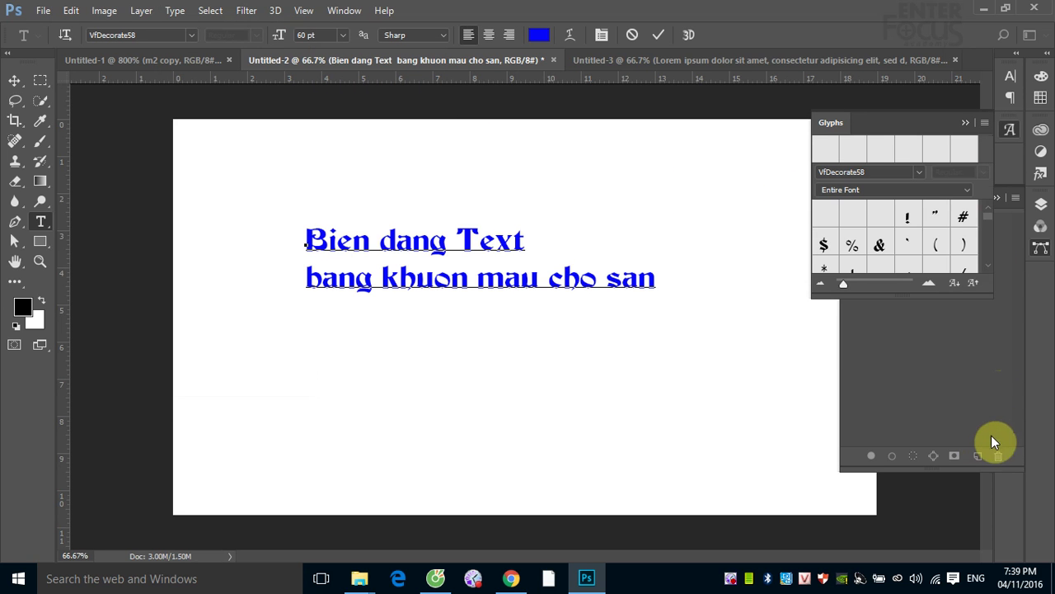
pyautogui.click(998, 198)
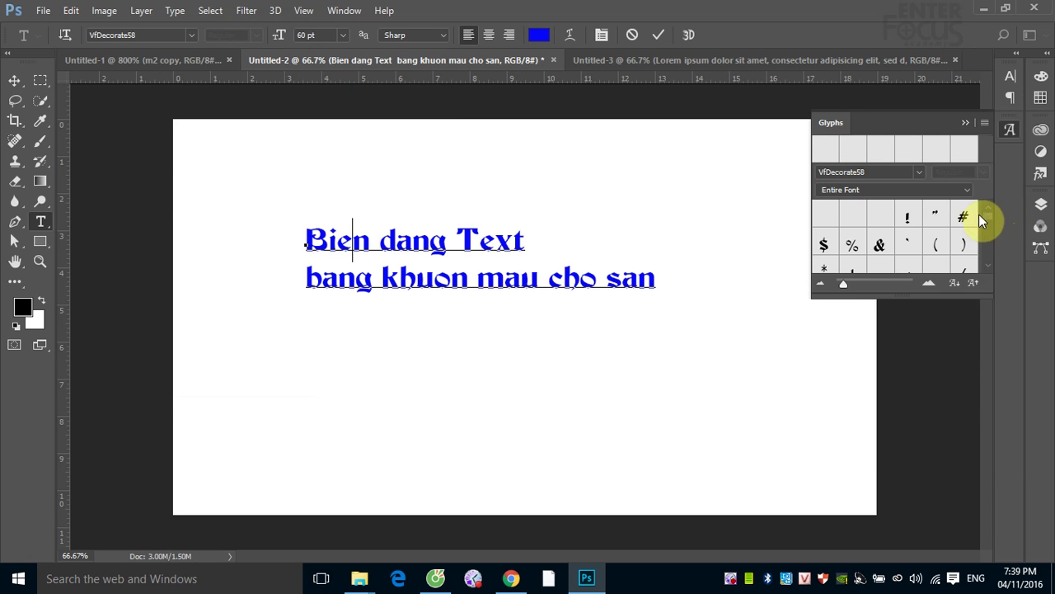
# - Enlarge the Glyphs panel showing VfDecorate58 characters and select the e in Bien
pyautogui.click(344, 239)
pyautogui.moveTo(345, 239); pyautogui.dragTo(354, 239)
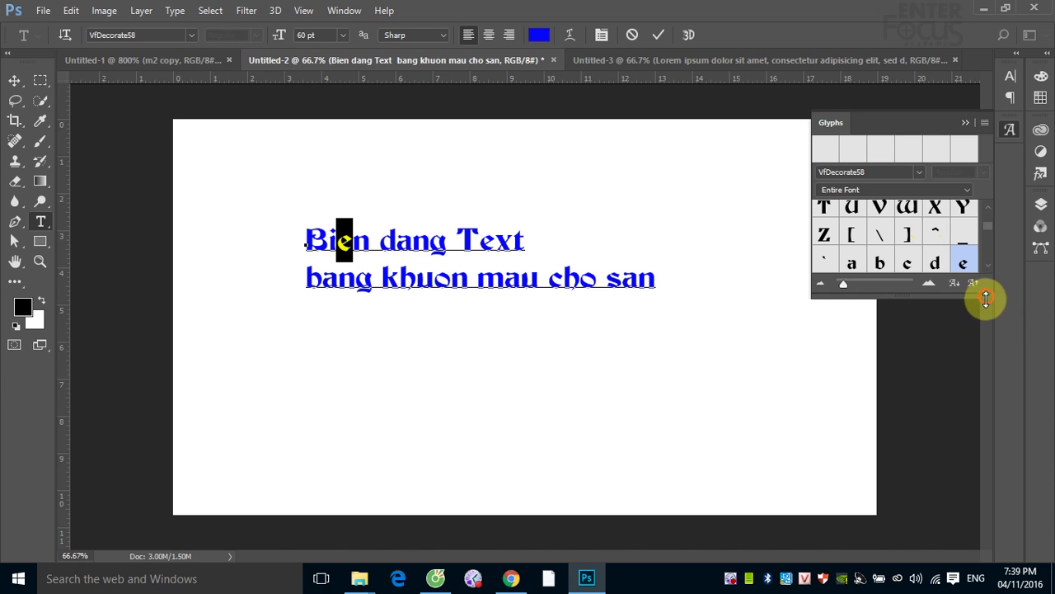
pyautogui.moveTo(987, 297); pyautogui.dragTo(966, 466)
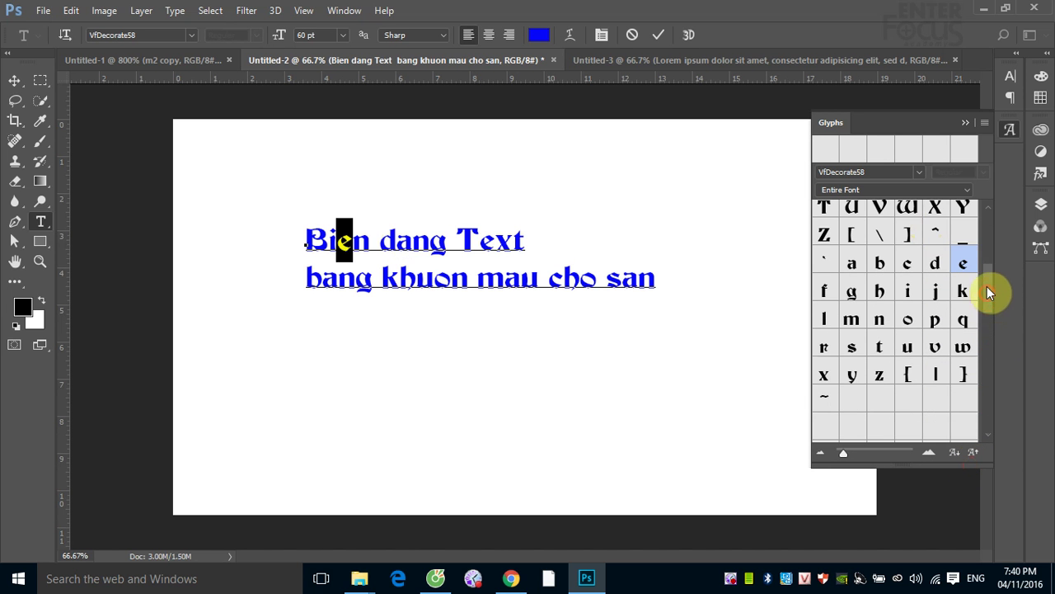
pyautogui.moveTo(986, 286)
pyautogui.mouseDown()
pyautogui.moveTo(986, 242)
pyautogui.moveTo(982, 422)
pyautogui.mouseUp()
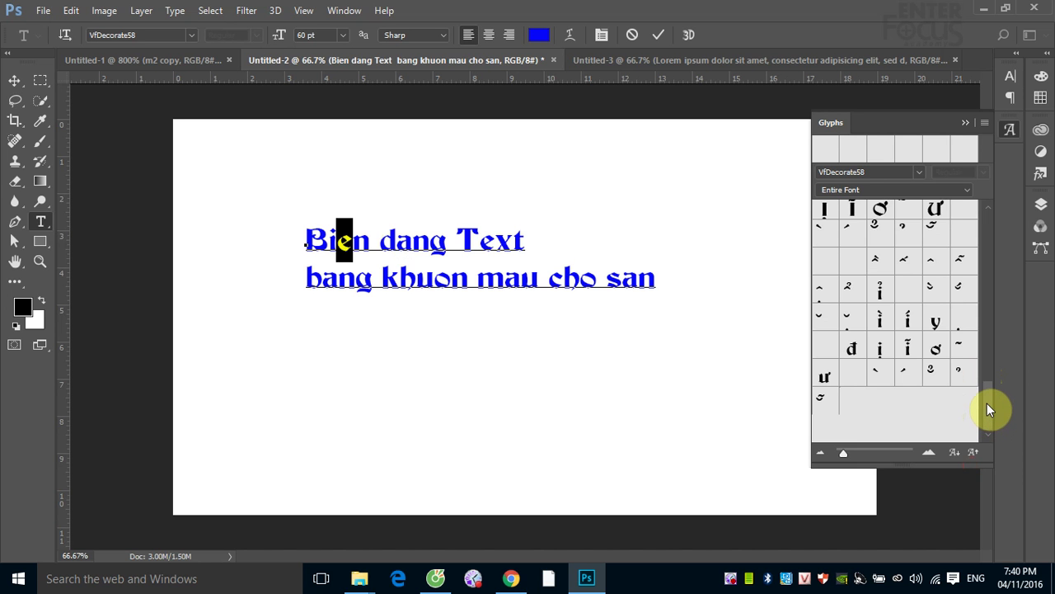
pyautogui.moveTo(987, 403)
pyautogui.mouseDown()
pyautogui.moveTo(993, 287)
pyautogui.moveTo(985, 366)
pyautogui.mouseUp()
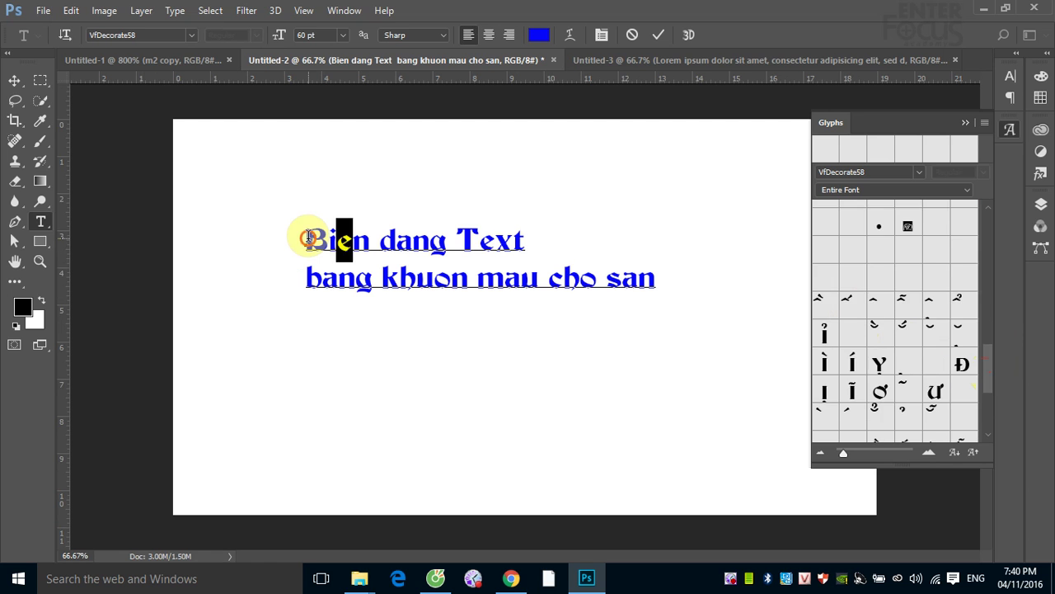
pyautogui.click(308, 238)
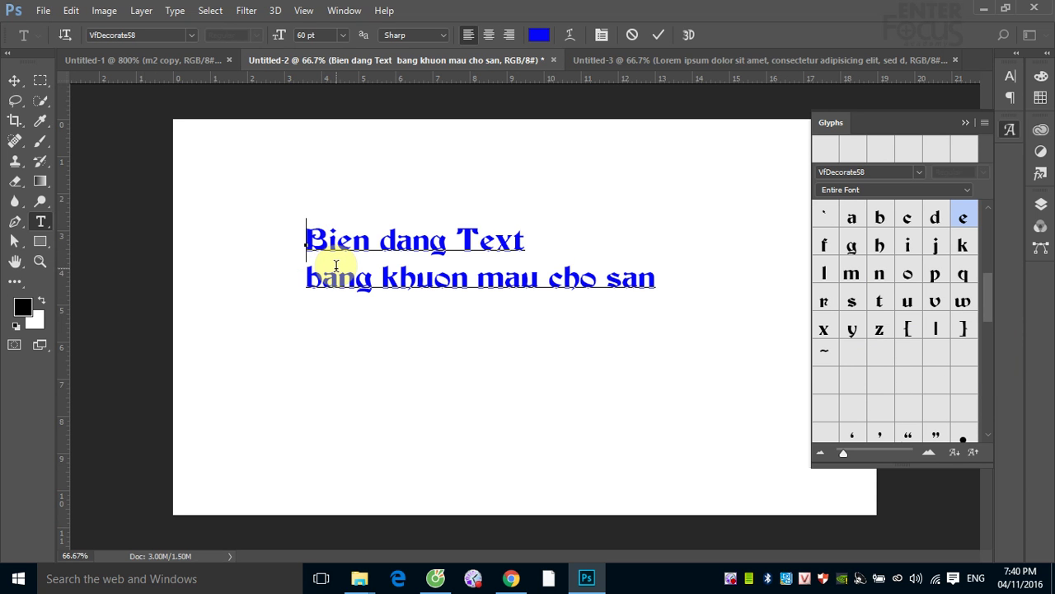
pyautogui.moveTo(336, 239); pyautogui.dragTo(353, 239)
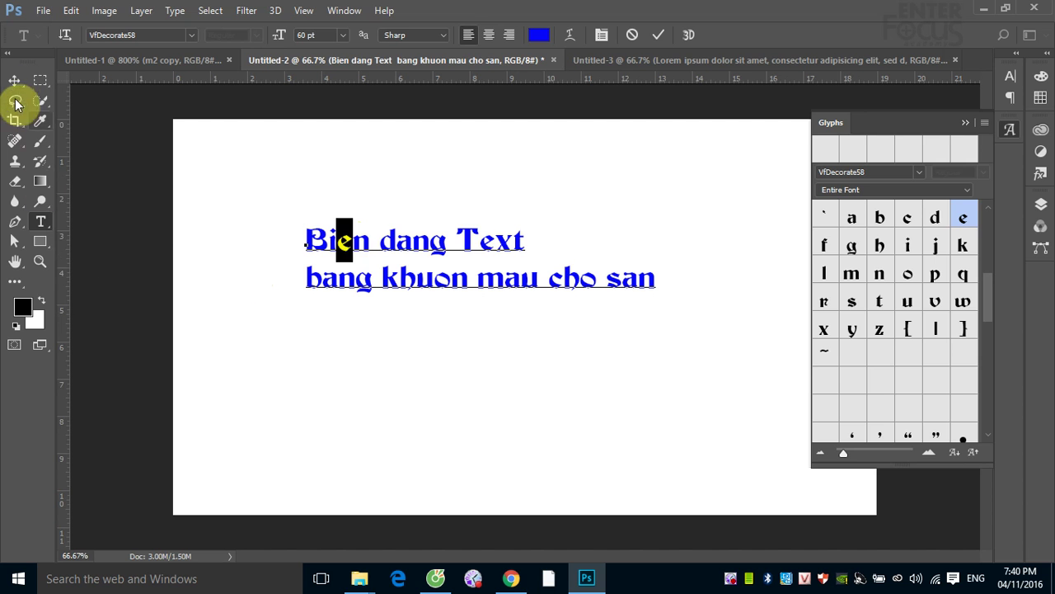
# - Insert the tone-mark glyph as new text and move it onto the e, making 'Biến'
pyautogui.hotkey('ctrl', 'Return')
pyautogui.click(292, 413)
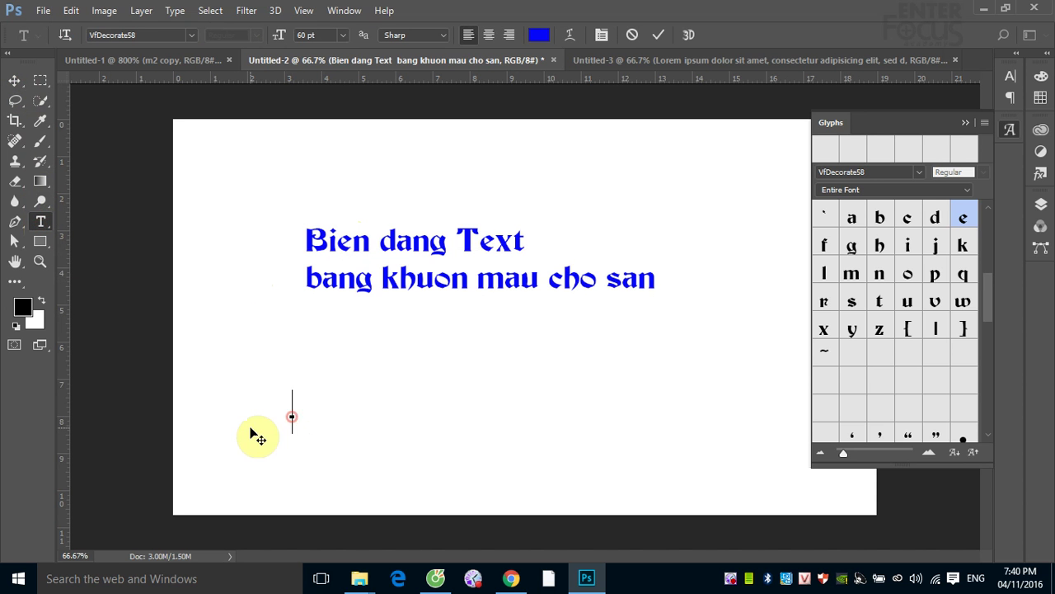
pyautogui.write('e')
pyautogui.doubleClick(298, 415)
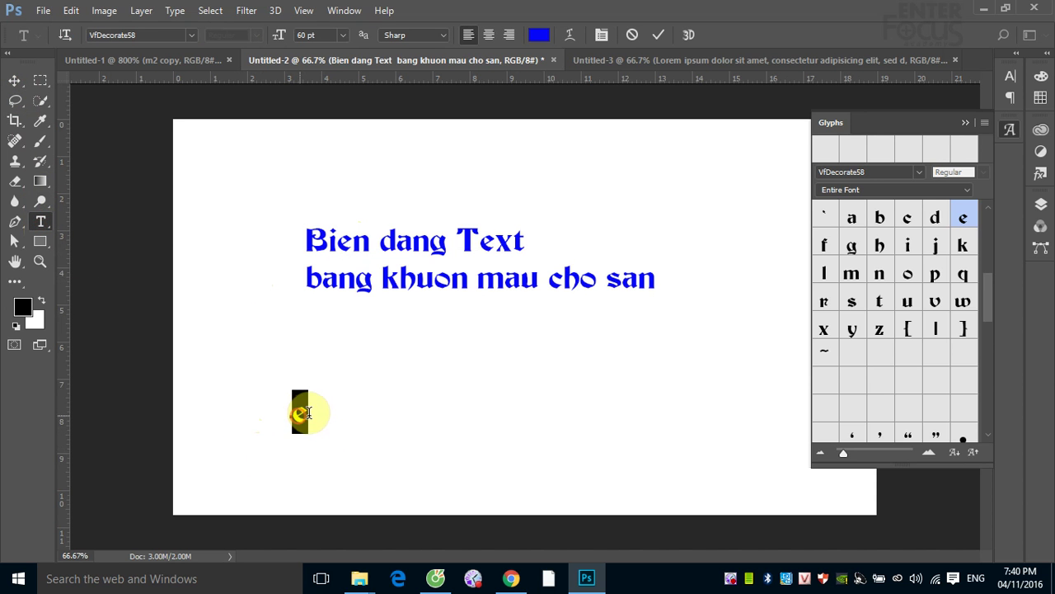
pyautogui.moveTo(990, 305); pyautogui.dragTo(993, 365)
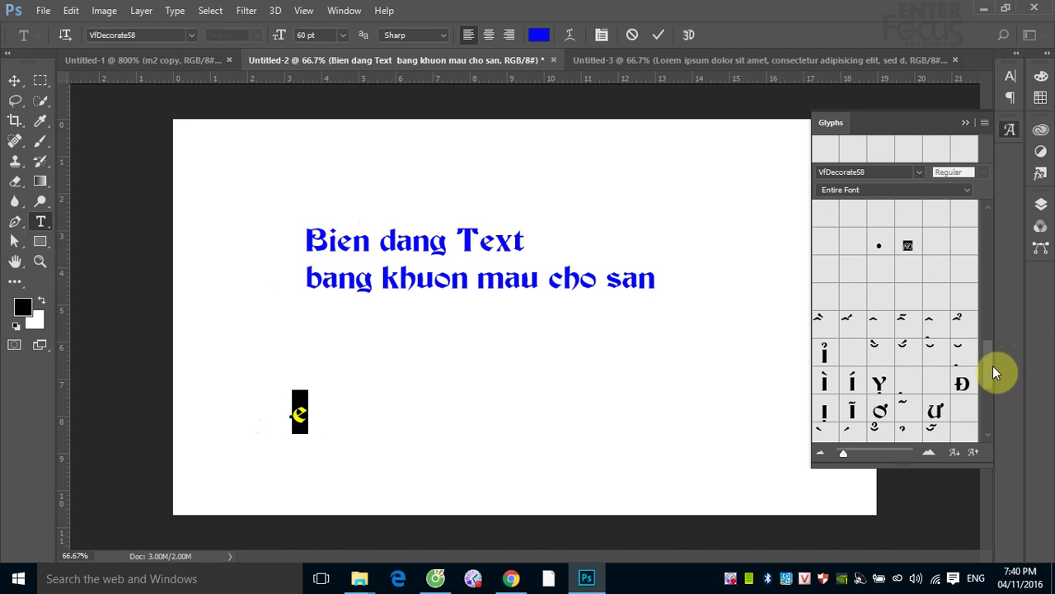
pyautogui.doubleClick(847, 322)
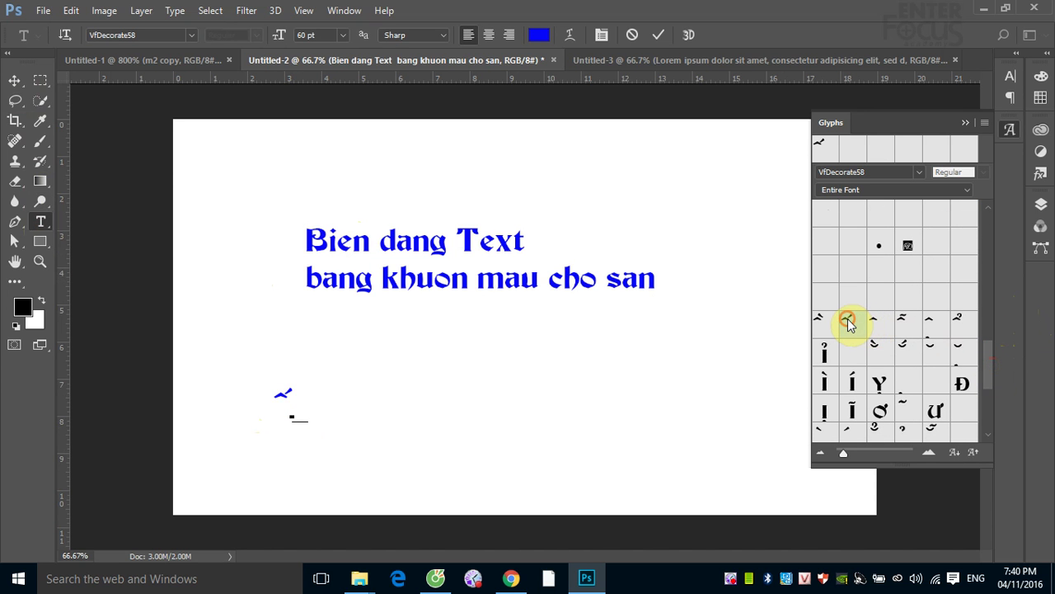
pyautogui.click(14, 80)
pyautogui.moveTo(279, 397); pyautogui.dragTo(350, 210)
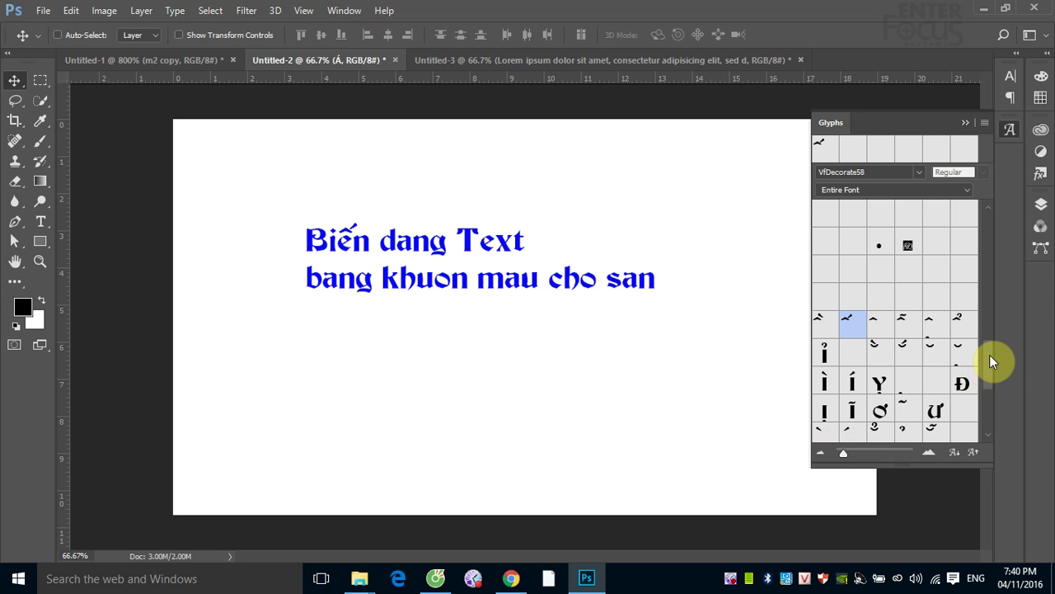
pyautogui.moveTo(989, 355)
pyautogui.mouseDown()
pyautogui.moveTo(989, 405)
pyautogui.moveTo(973, 275)
pyautogui.mouseUp()
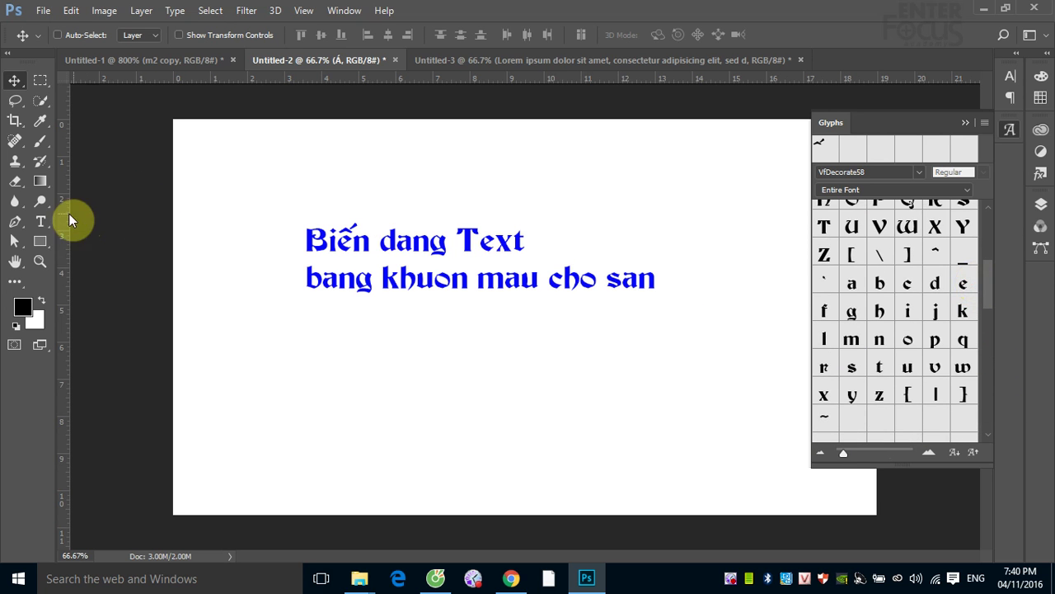
pyautogui.press('t')
pyautogui.moveTo(397, 243); pyautogui.dragTo(407, 245)
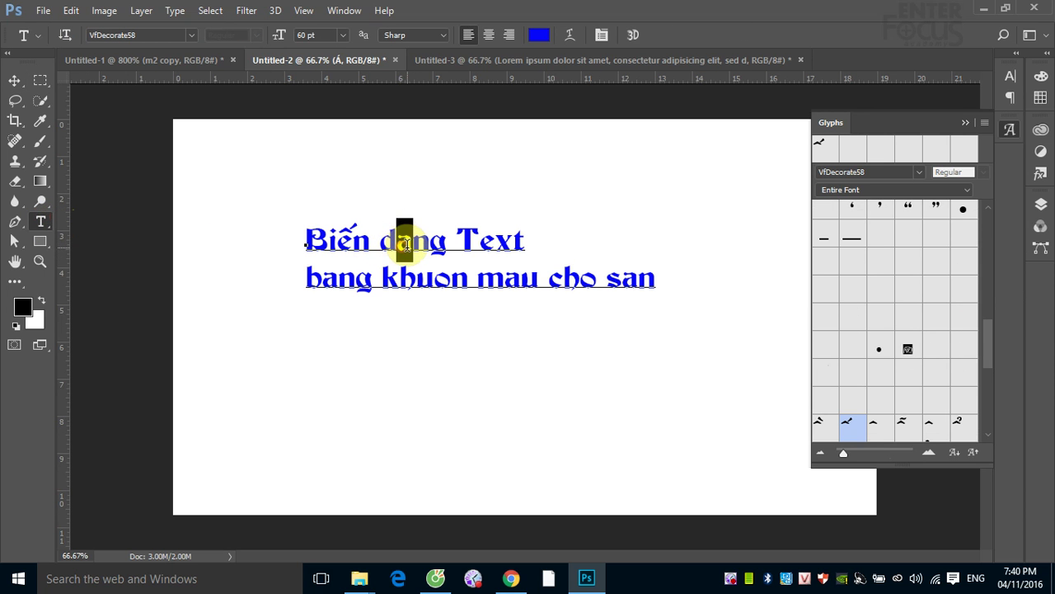
pyautogui.moveTo(985, 337)
pyautogui.mouseDown()
pyautogui.moveTo(1000, 225)
pyautogui.moveTo(982, 404)
pyautogui.moveTo(981, 348)
pyautogui.mouseUp()
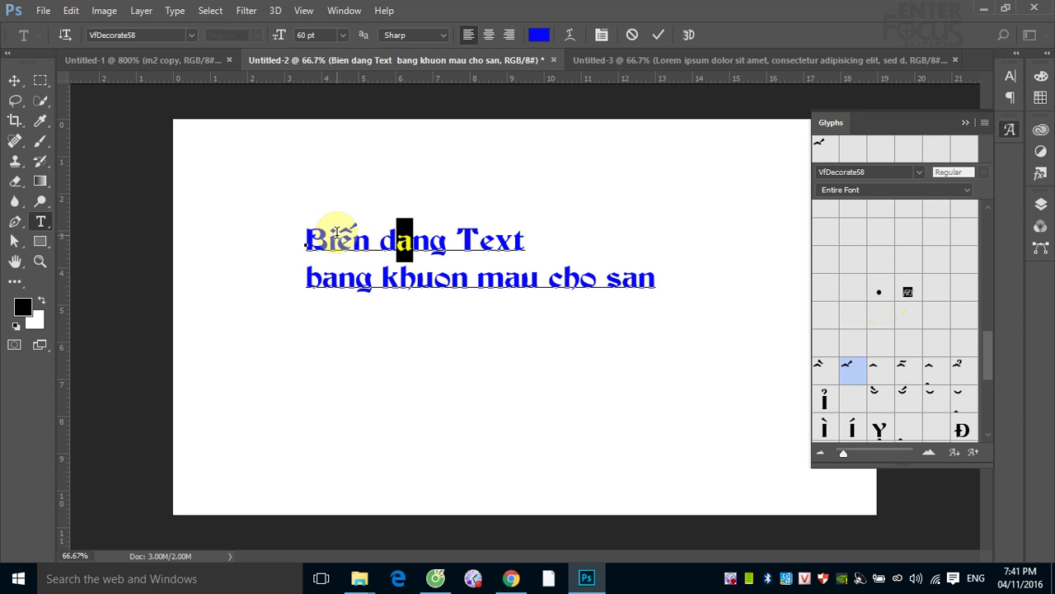
pyautogui.moveTo(336, 233); pyautogui.dragTo(353, 232)
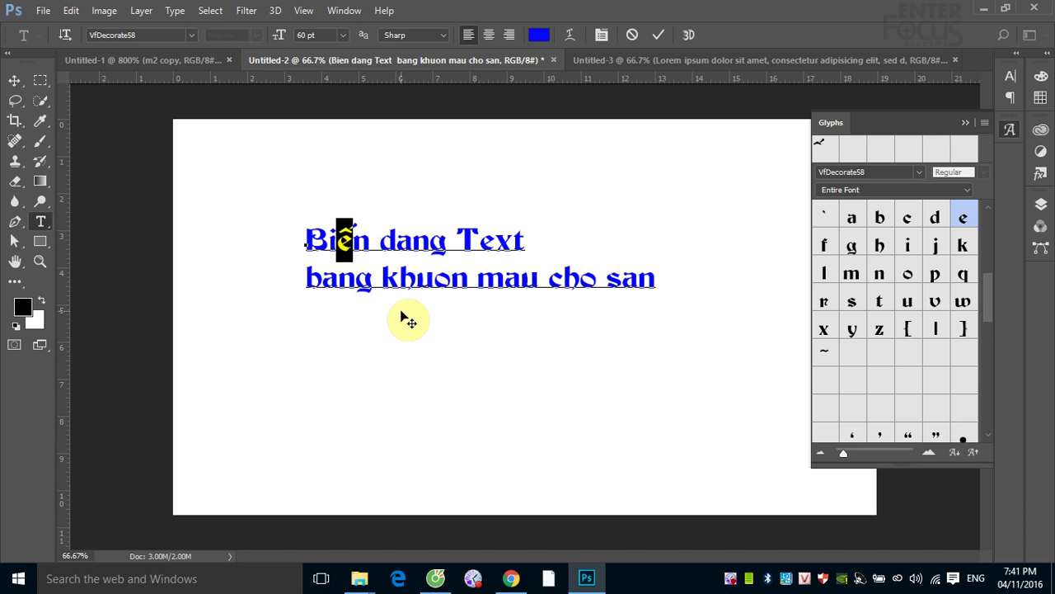
pyautogui.scroll(-3, 909, 414)
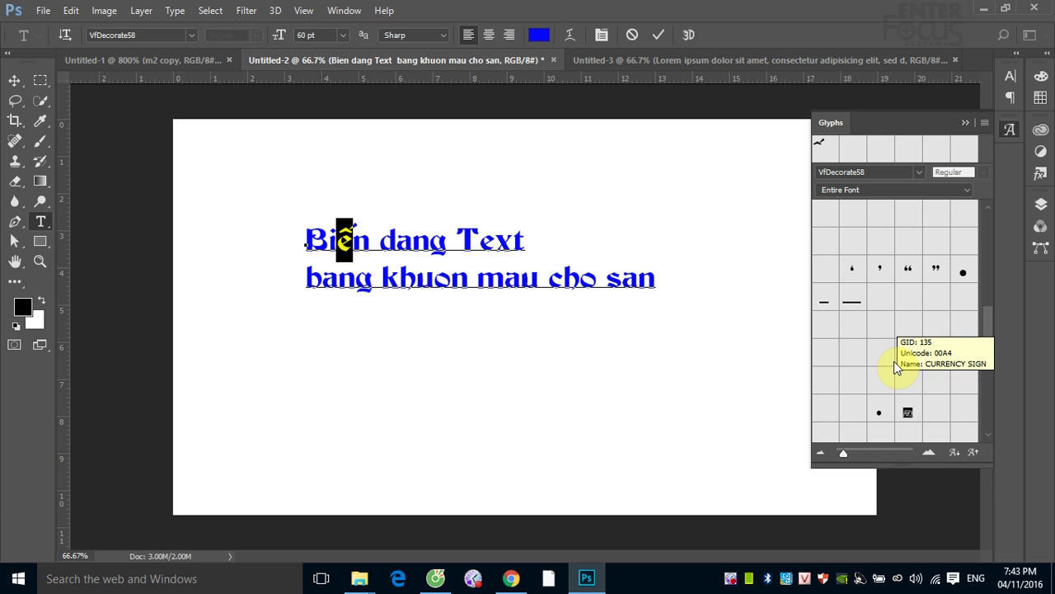
pyautogui.rightClick(47, 221)
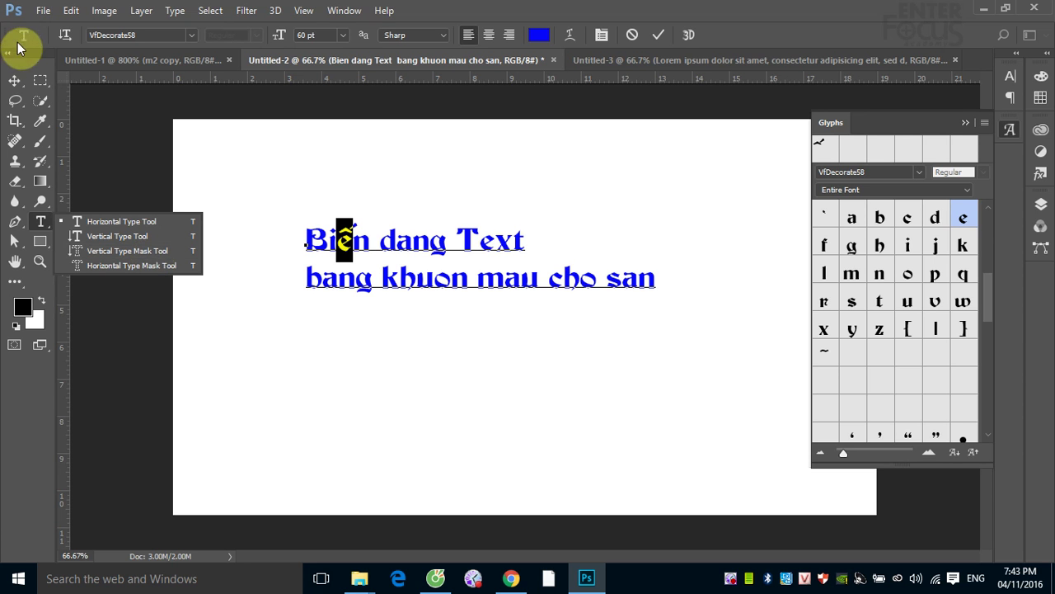
pyautogui.click(15, 79)
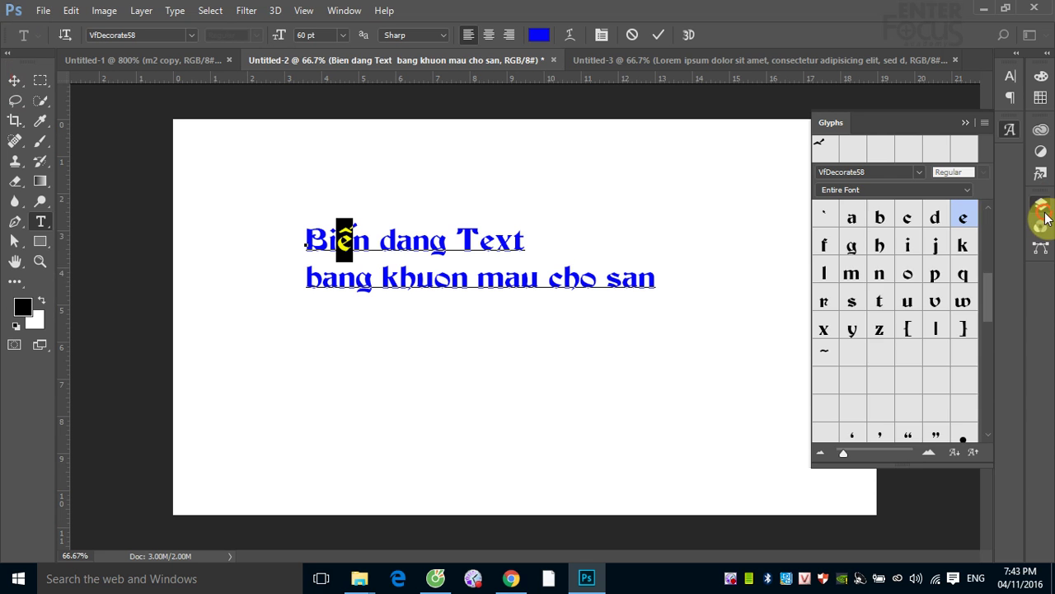
# - Load the text's letter shapes as a selection on a new layer and hide the text layers
pyautogui.click(1041, 202)
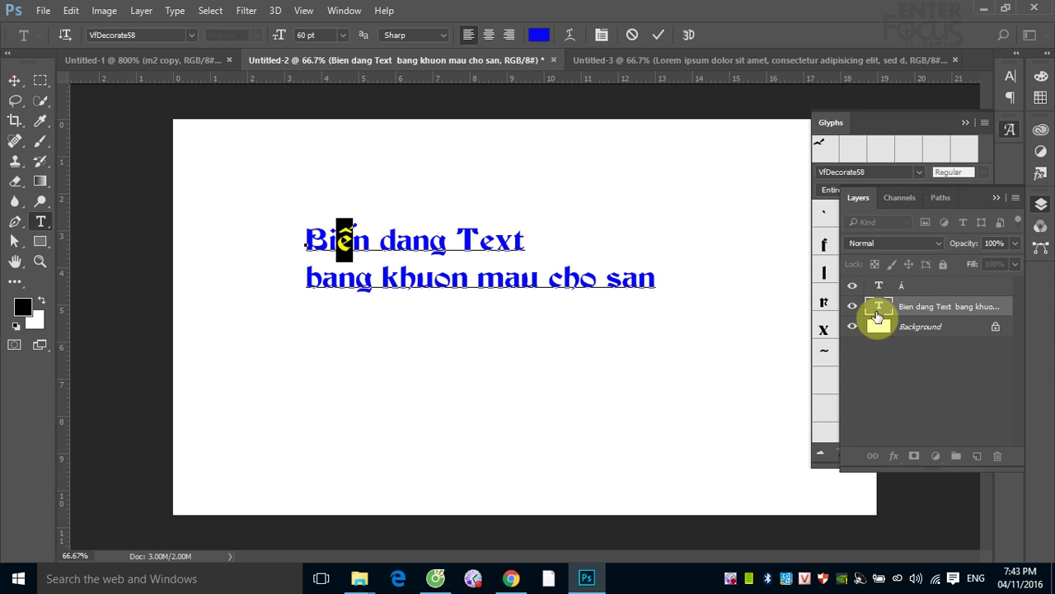
pyautogui.keyDown('ctrl'); pyautogui.click(877, 310); pyautogui.keyUp('ctrl')
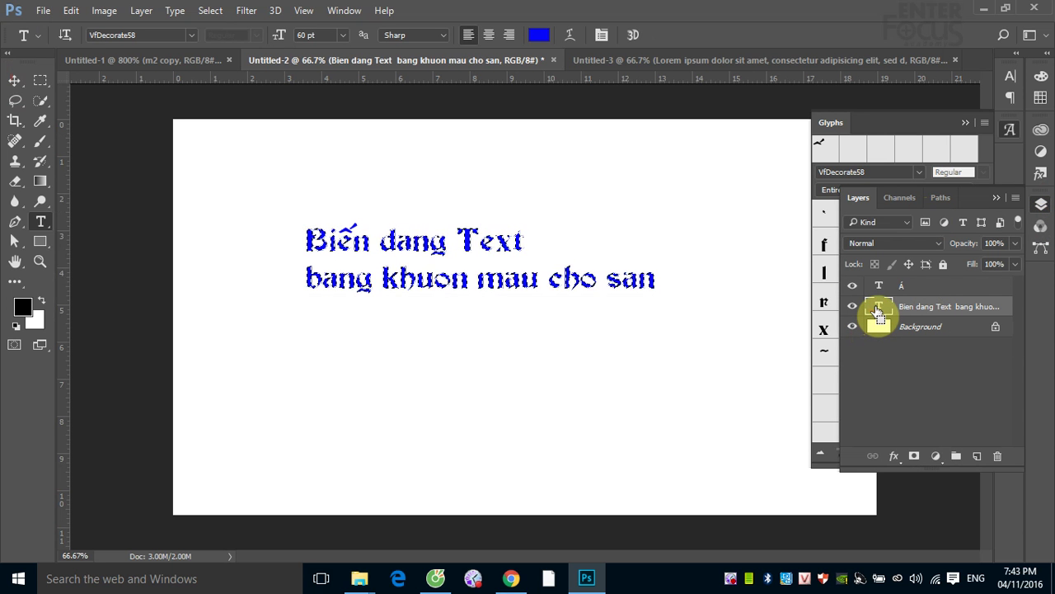
pyautogui.moveTo(877, 312); pyautogui.dragTo(878, 291)
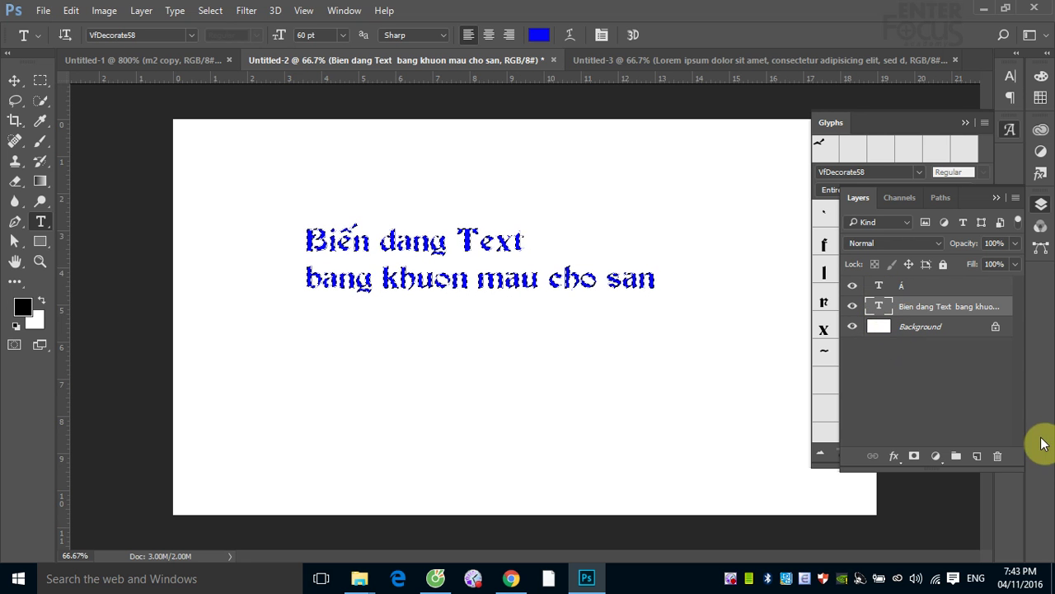
pyautogui.click(978, 457)
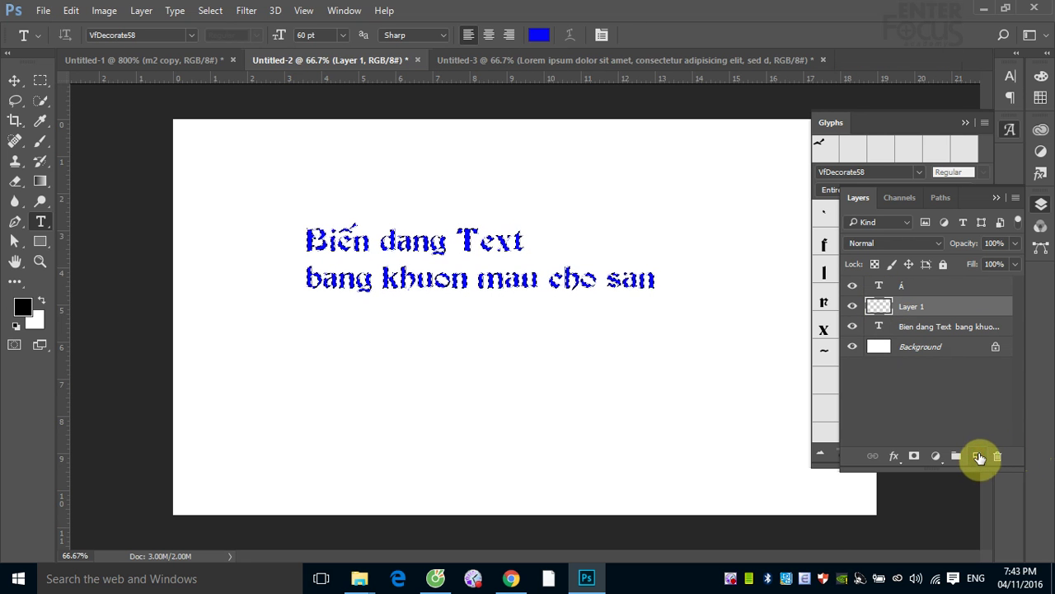
pyautogui.moveTo(853, 328); pyautogui.dragTo(853, 285)
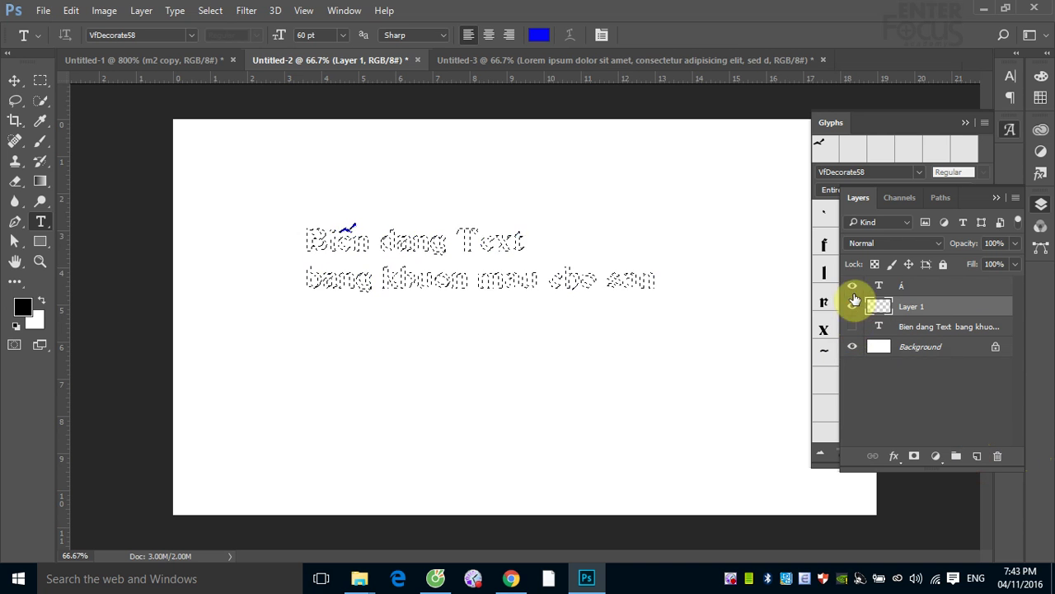
# - Fill the letter selection with a red Color via Edit > Fill
pyautogui.click(72, 12)
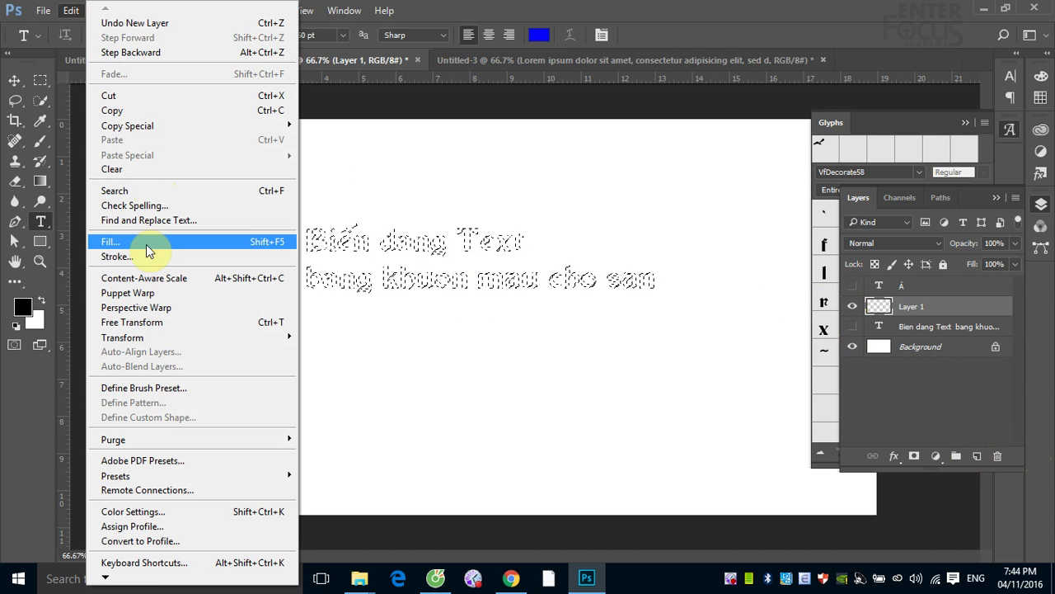
pyautogui.click(146, 244)
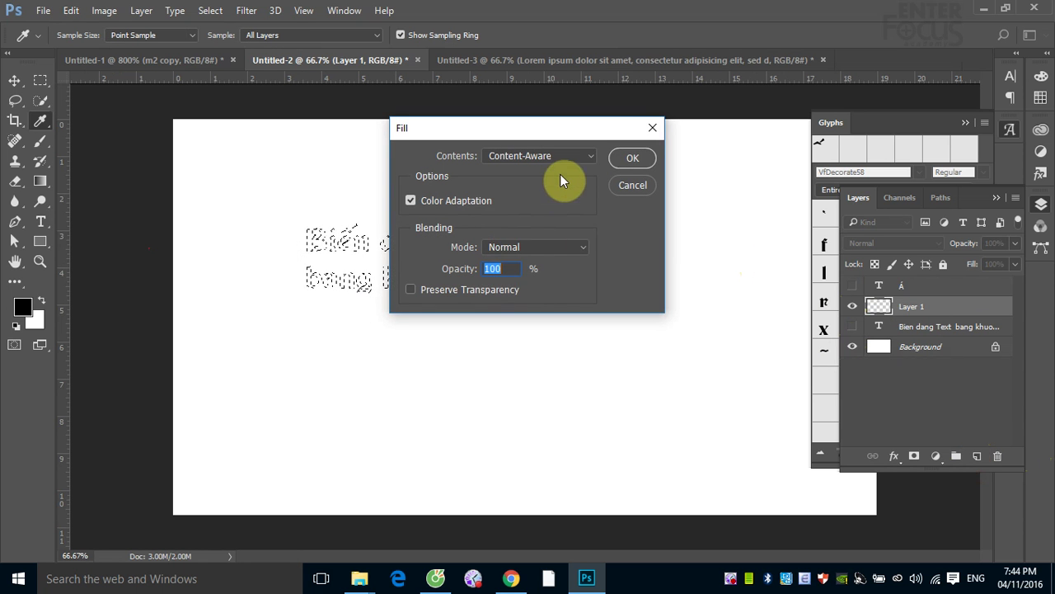
pyautogui.click(589, 157)
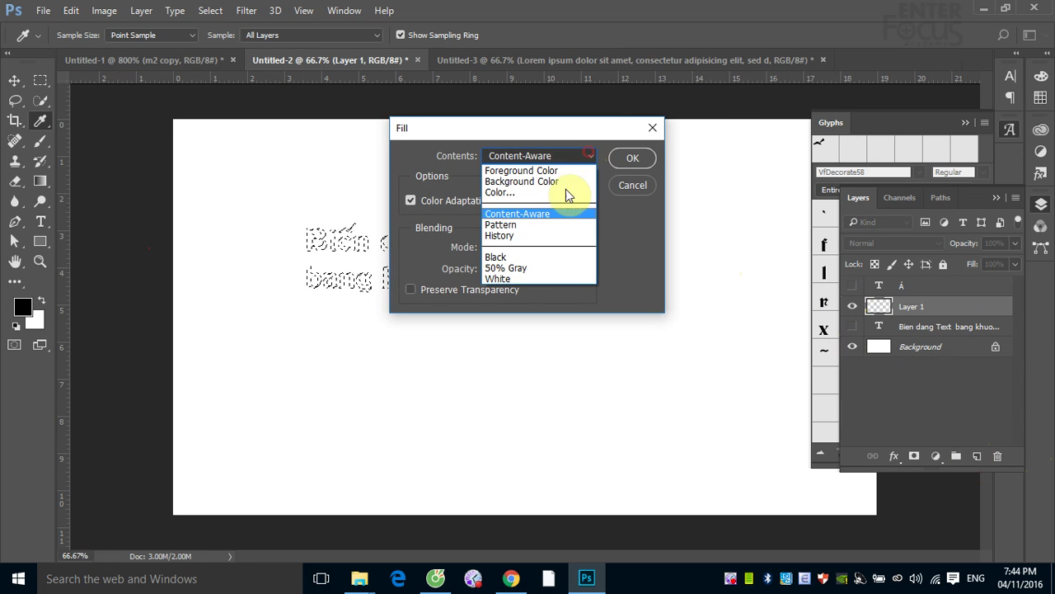
pyautogui.click(522, 195)
pyautogui.click(512, 138)
pyautogui.click(666, 126)
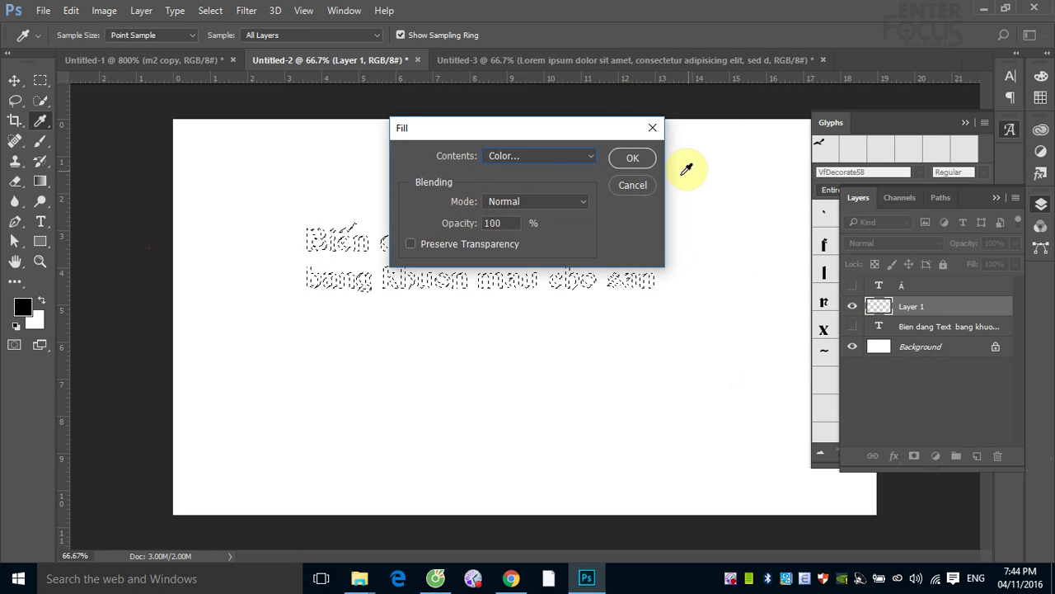
pyautogui.click(633, 159)
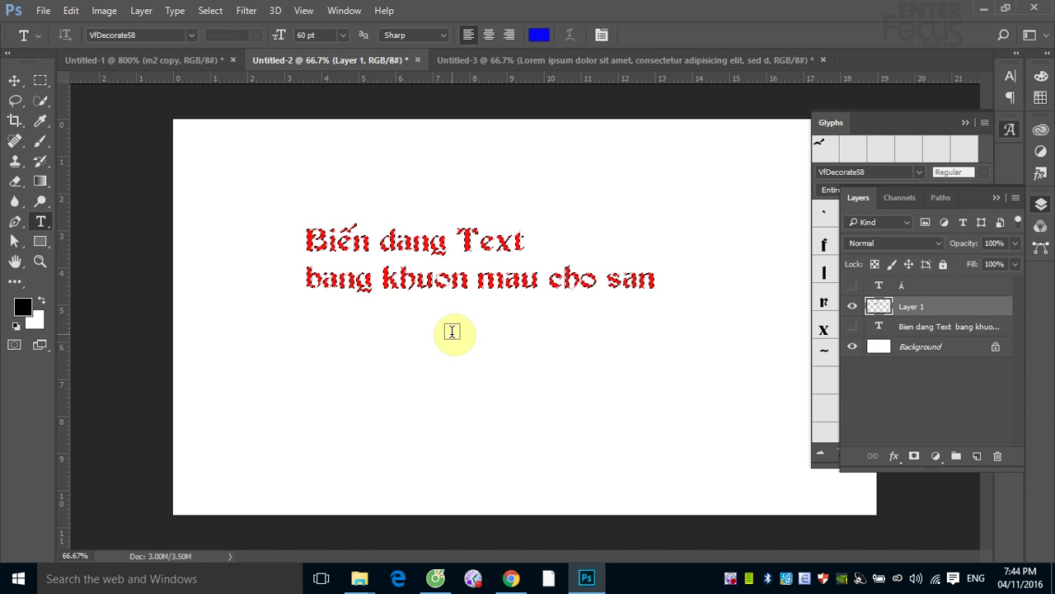
# - Deselect, then type 'Bien dang van ban trong Photoshop' with the Horizontal Type Mask tool
pyautogui.hotkey('ctrl', 'd')
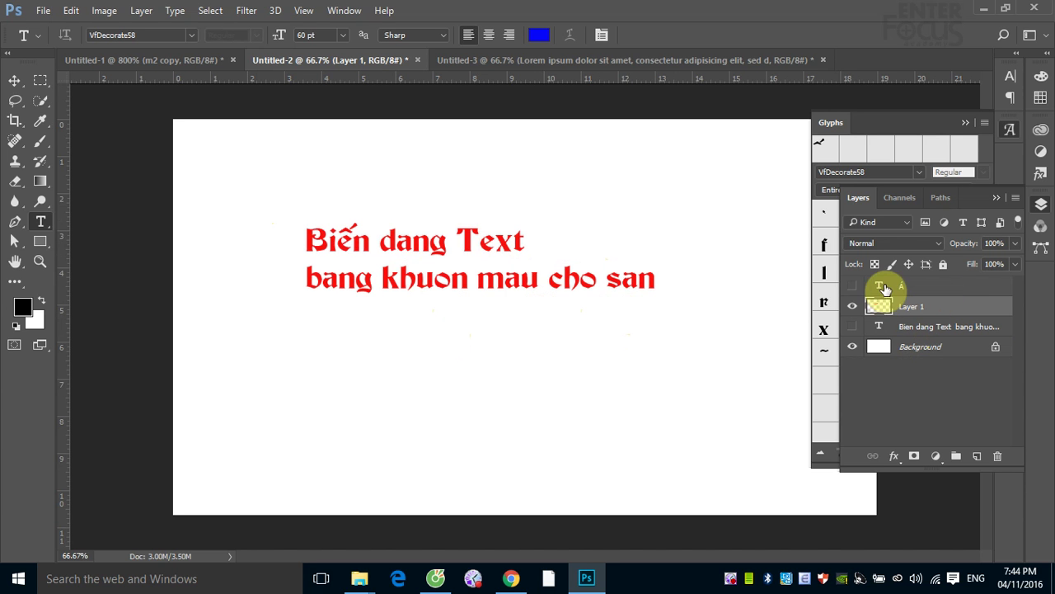
pyautogui.rightClick(43, 219)
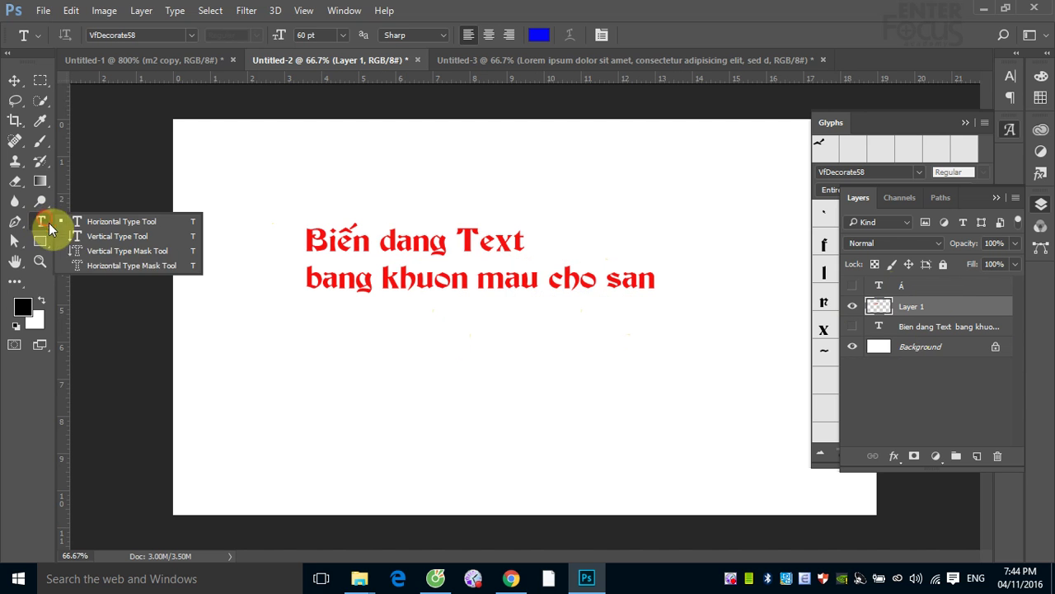
pyautogui.click(102, 264)
pyautogui.click(308, 396)
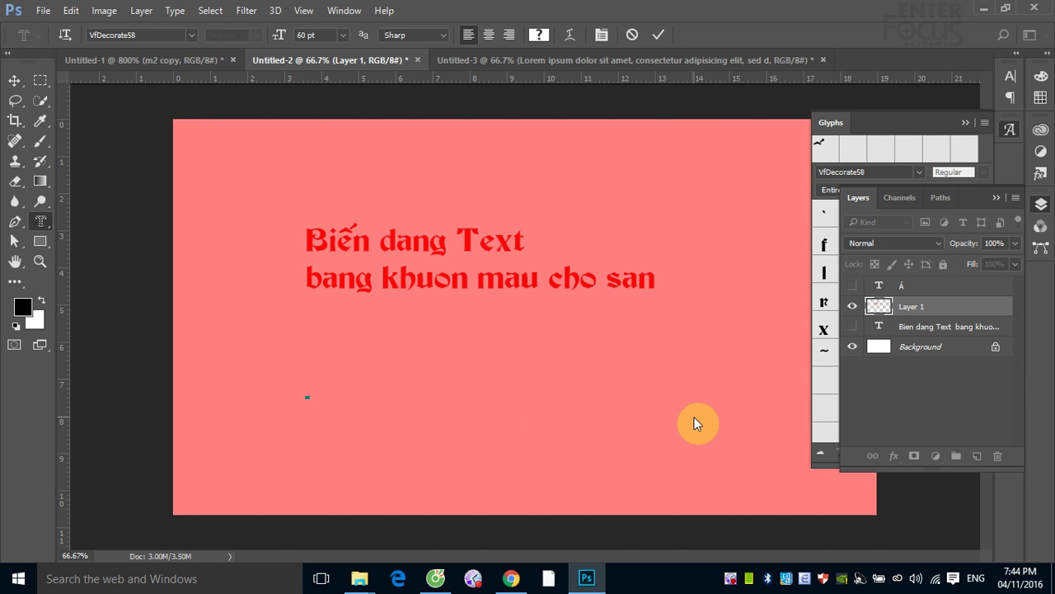
pyautogui.write('B')
pyautogui.write('ie')
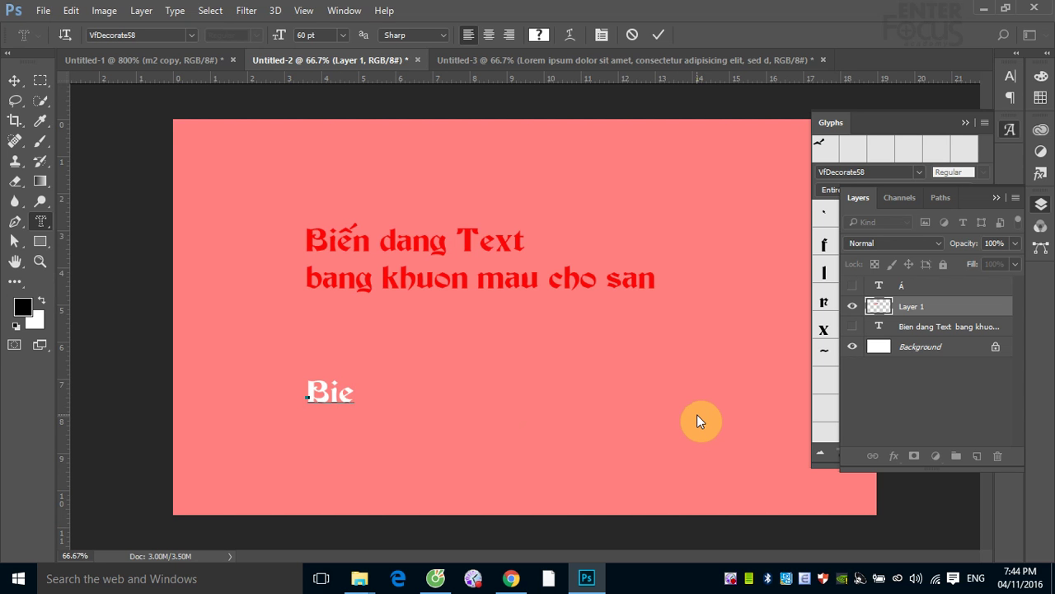
pyautogui.write('n dan')
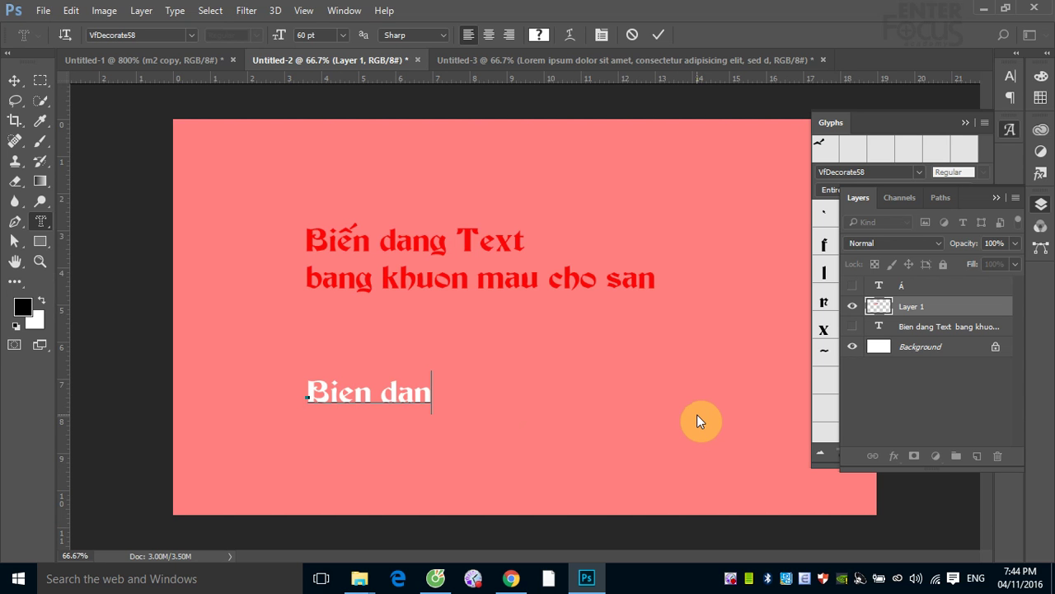
pyautogui.write('g van ')
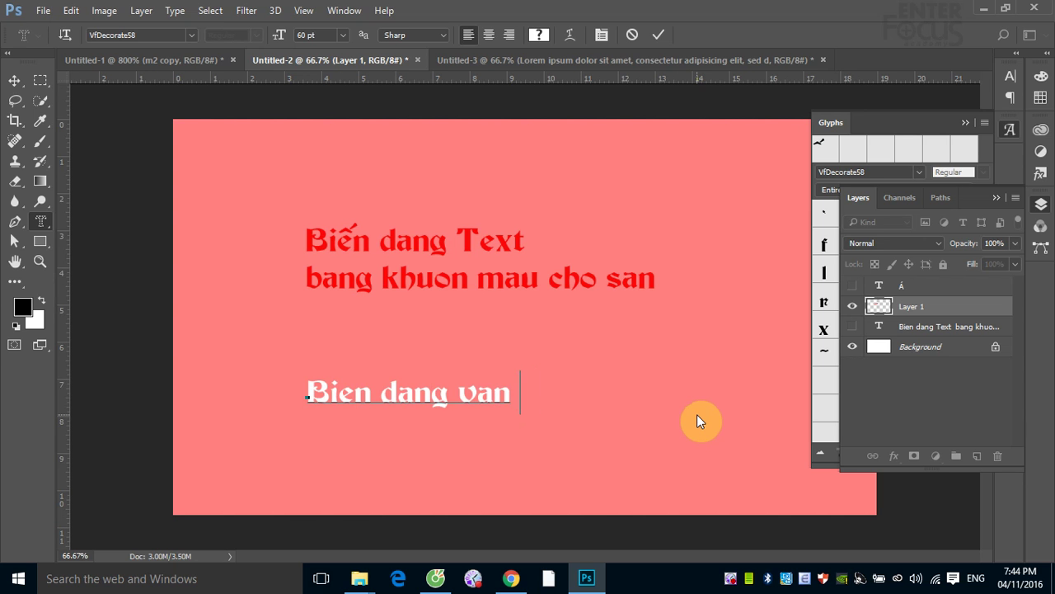
pyautogui.write('ban')
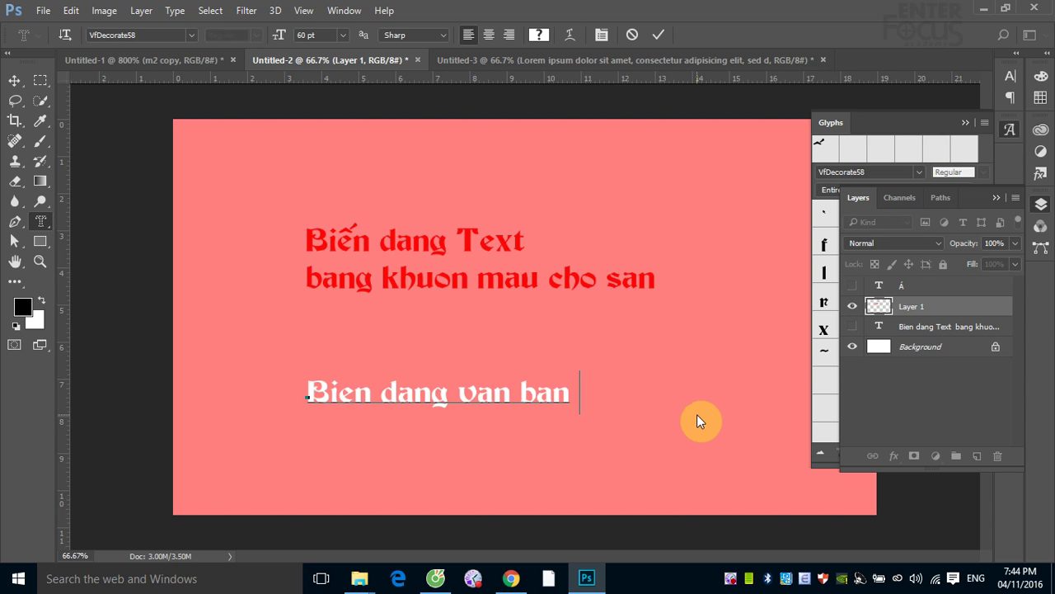
pyautogui.write(' trog')
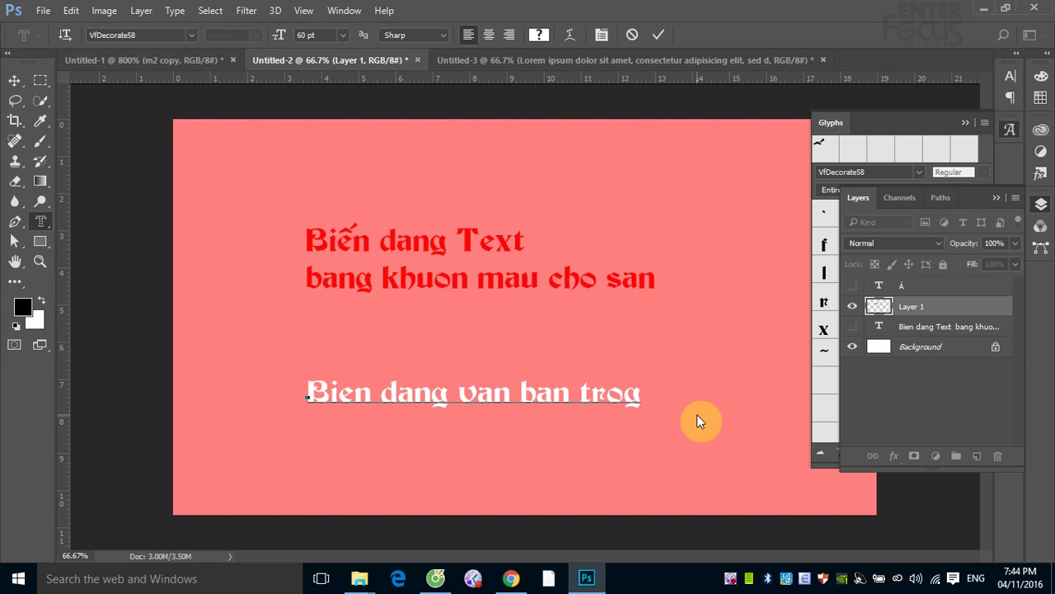
pyautogui.press('BackSpace')
pyautogui.write('ng ')
pyautogui.write('Pho')
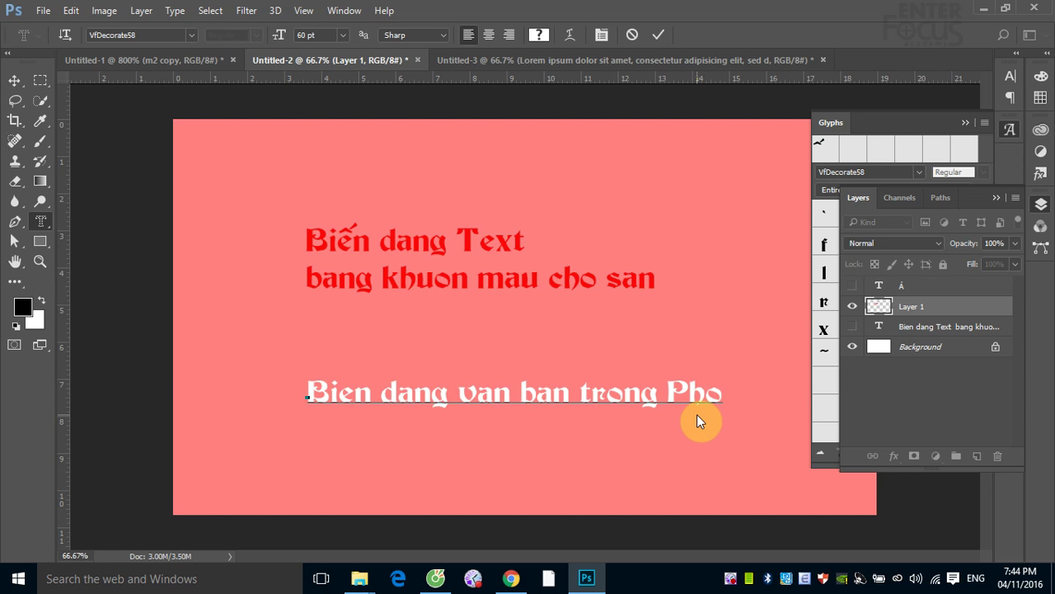
pyautogui.write('tos')
pyautogui.write('hop')
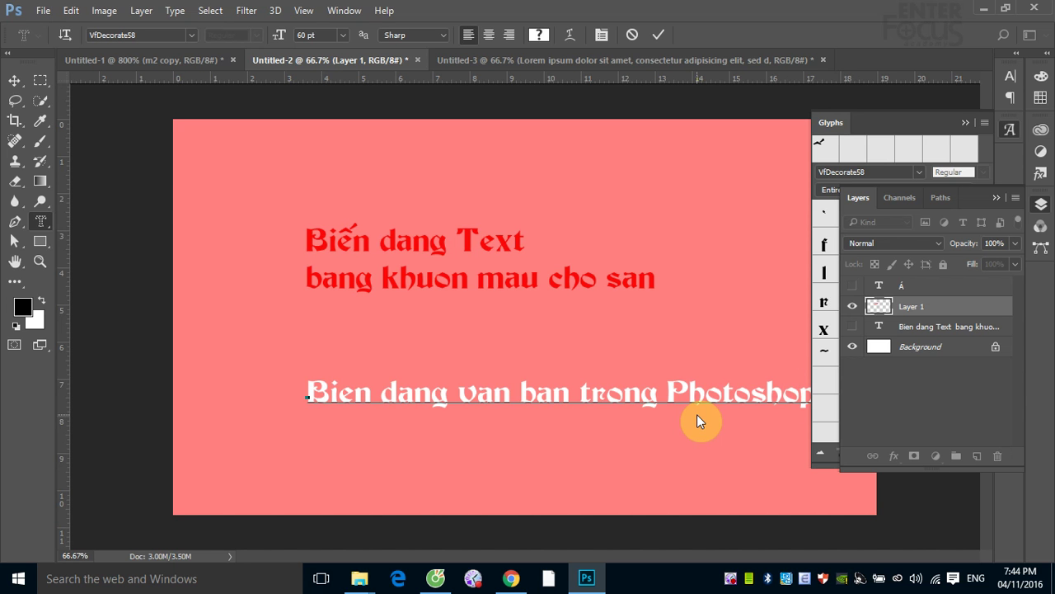
# - Collapse the Layers panel, close the Glyphs panel, and place the cursor after Photoshop
pyautogui.click(1001, 196)
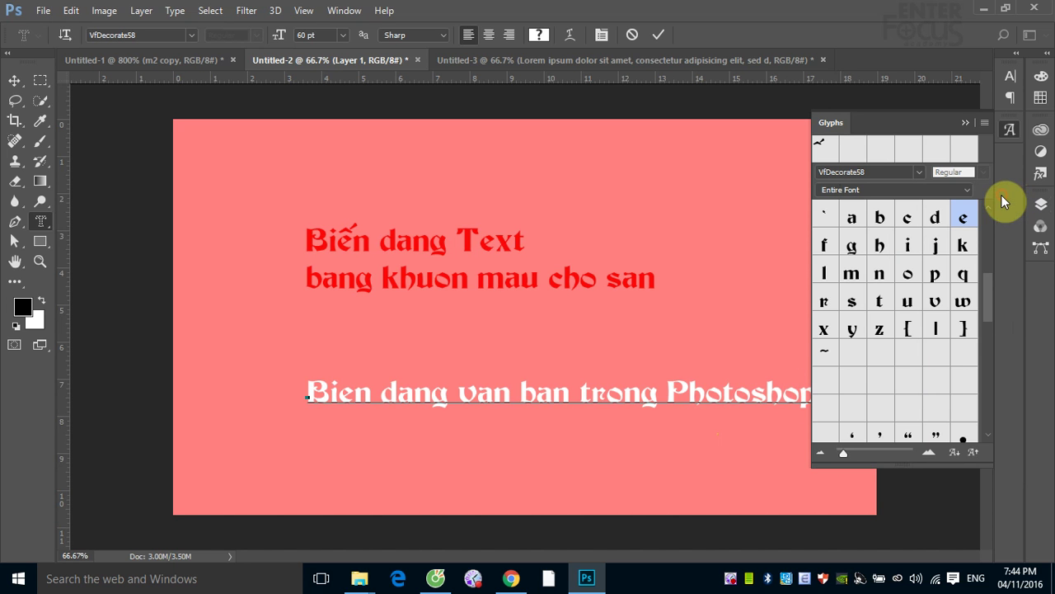
pyautogui.click(964, 124)
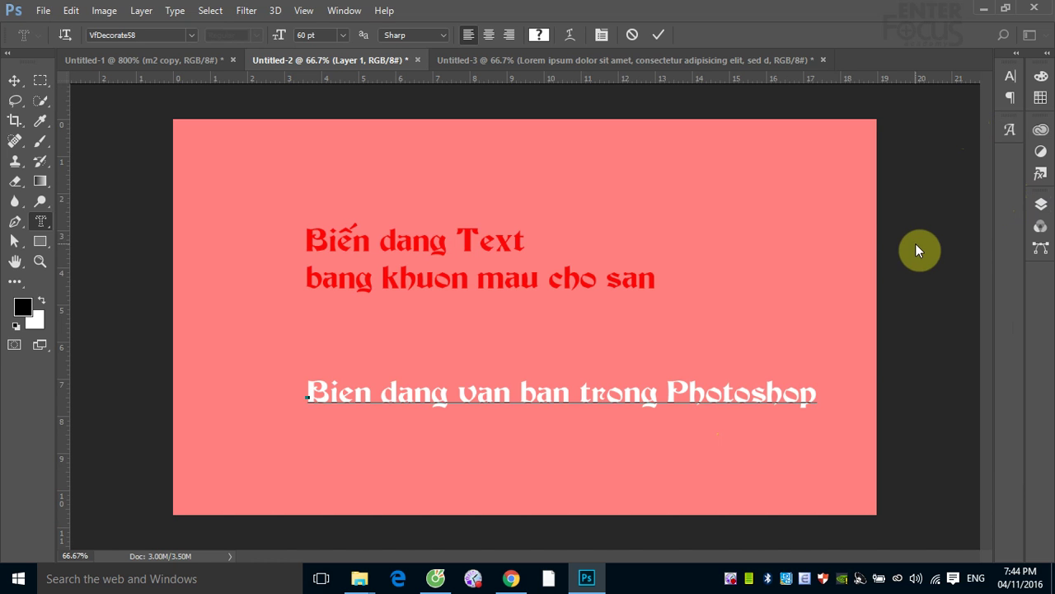
pyautogui.click(818, 389)
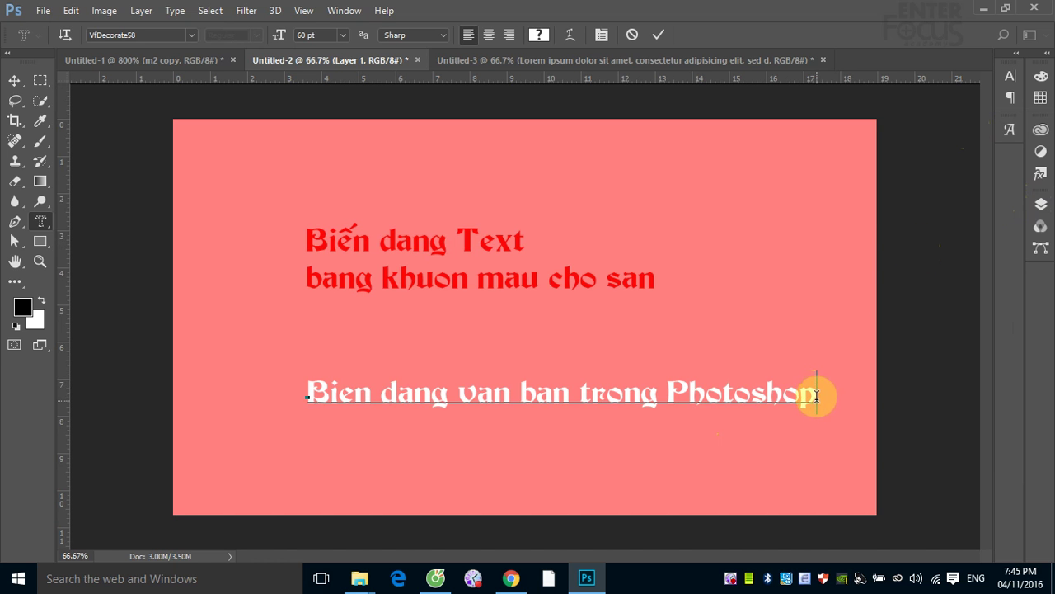
# - Set the masked line to Alpaca Scarlett Demo at 72 pt and commit it as a selection
pyautogui.moveTo(818, 390); pyautogui.dragTo(284, 372)
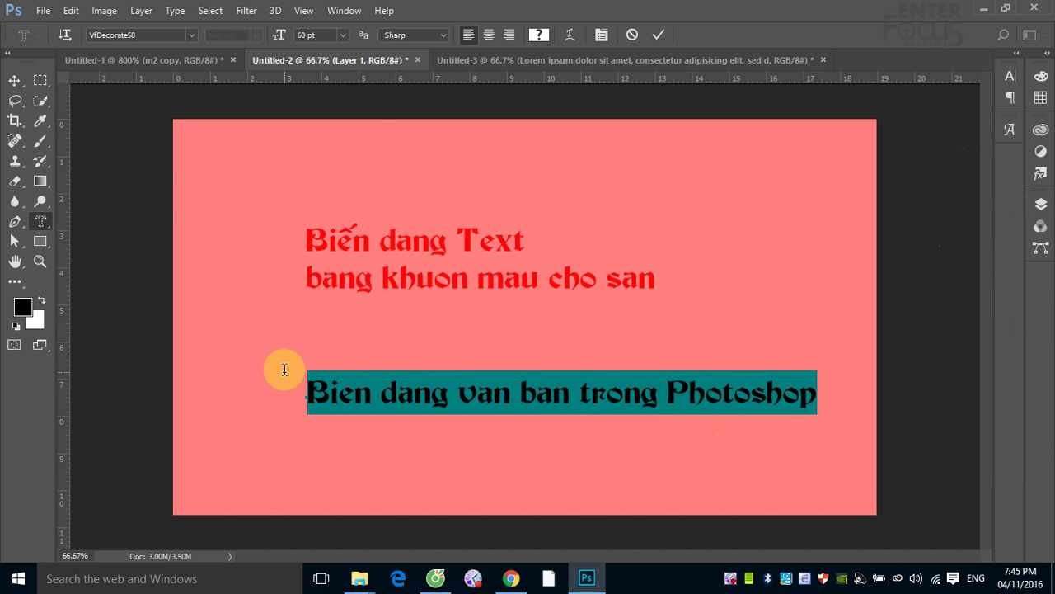
pyautogui.click(194, 35)
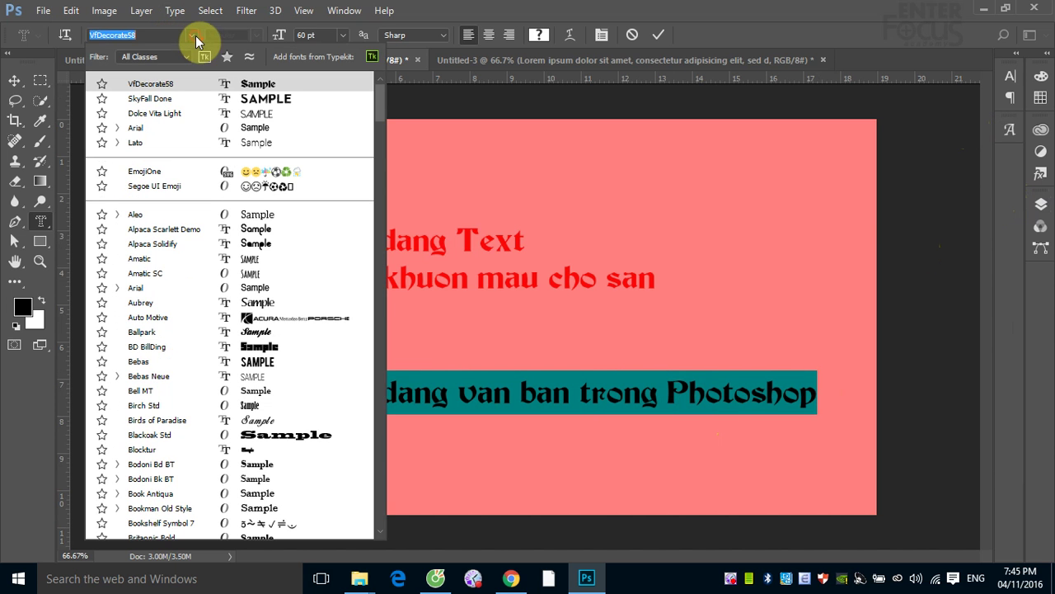
pyautogui.click(149, 171)
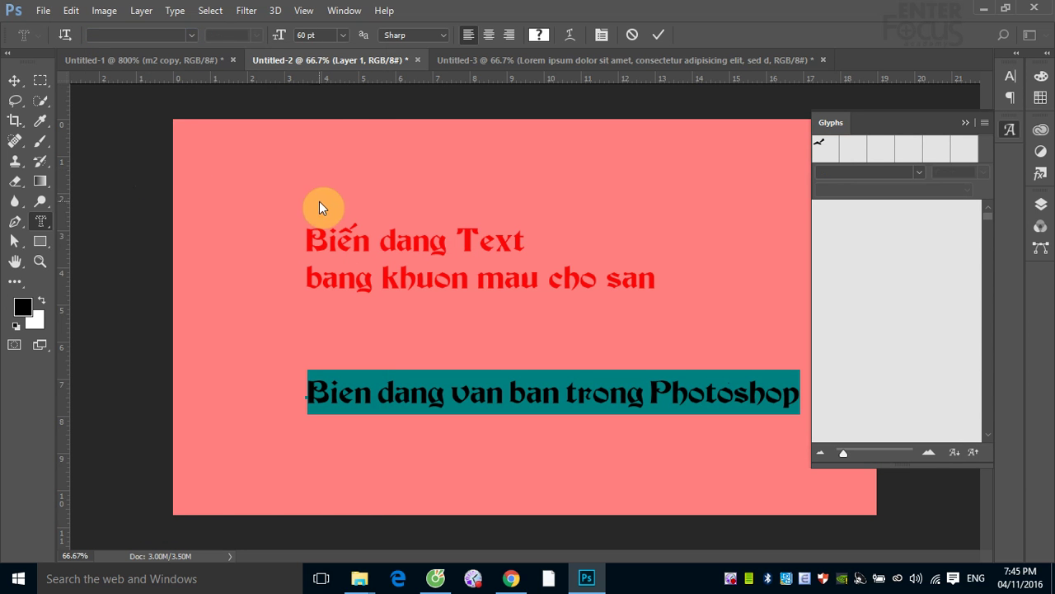
pyautogui.click(190, 35)
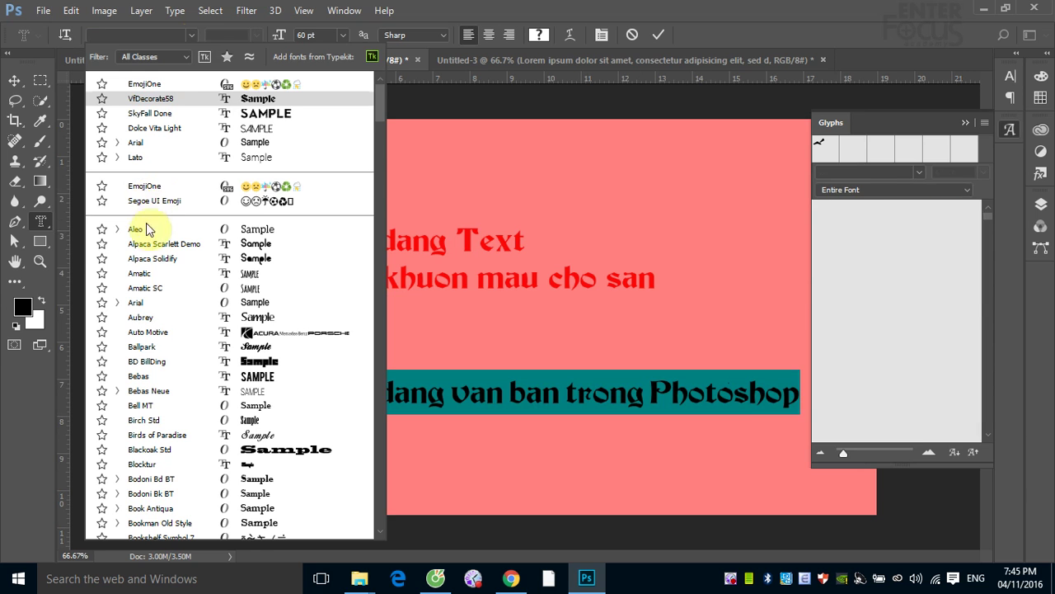
pyautogui.click(157, 244)
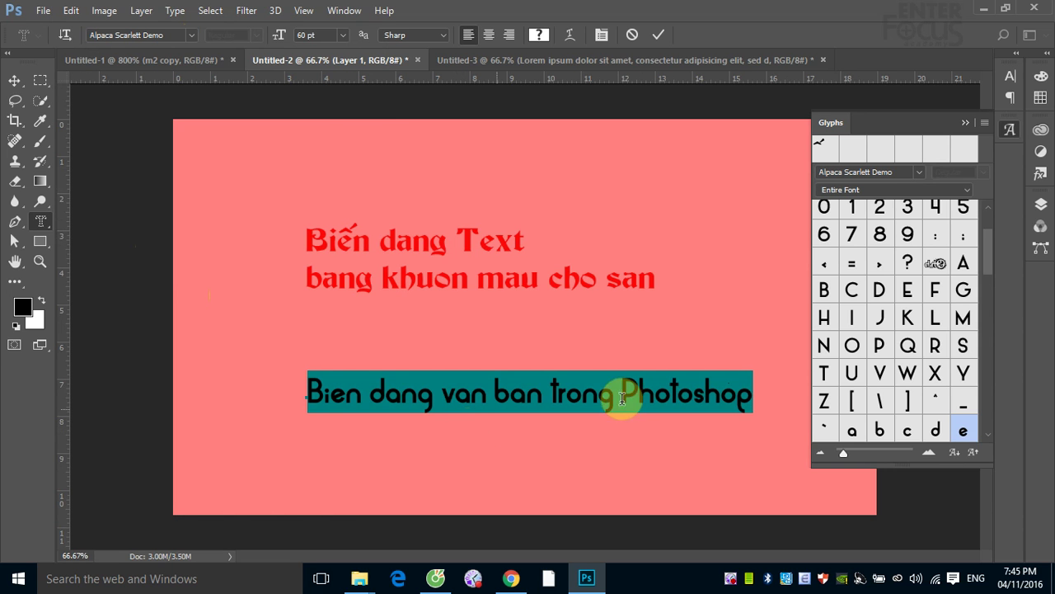
pyautogui.click(346, 36)
pyautogui.click(334, 305)
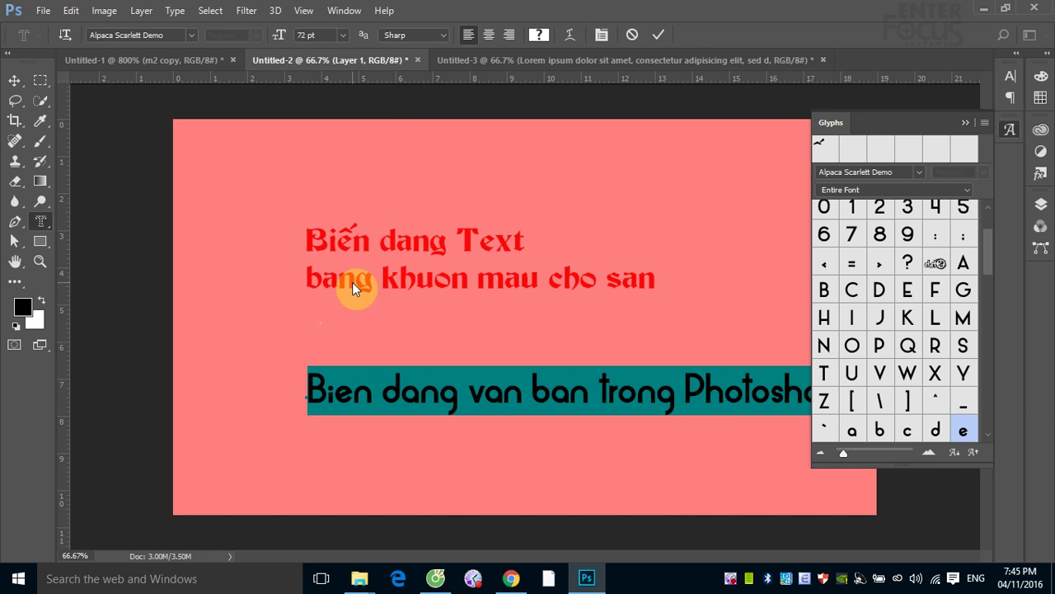
pyautogui.click(14, 84)
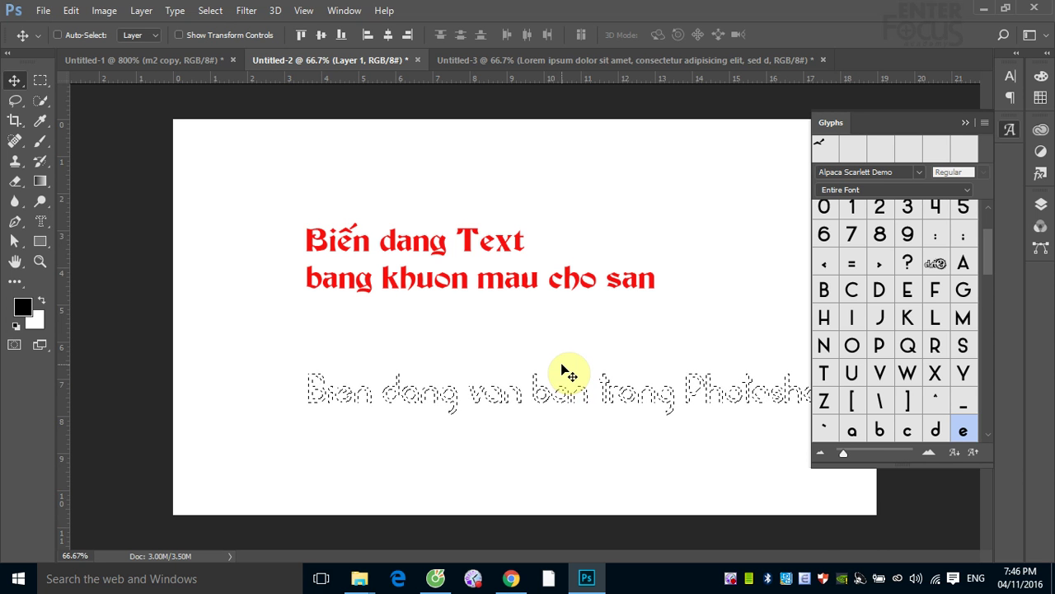
# - Select the topmost layer at the heading and click into it with the Horizontal Type Tool
pyautogui.rightClick(444, 248)
pyautogui.click(483, 252)
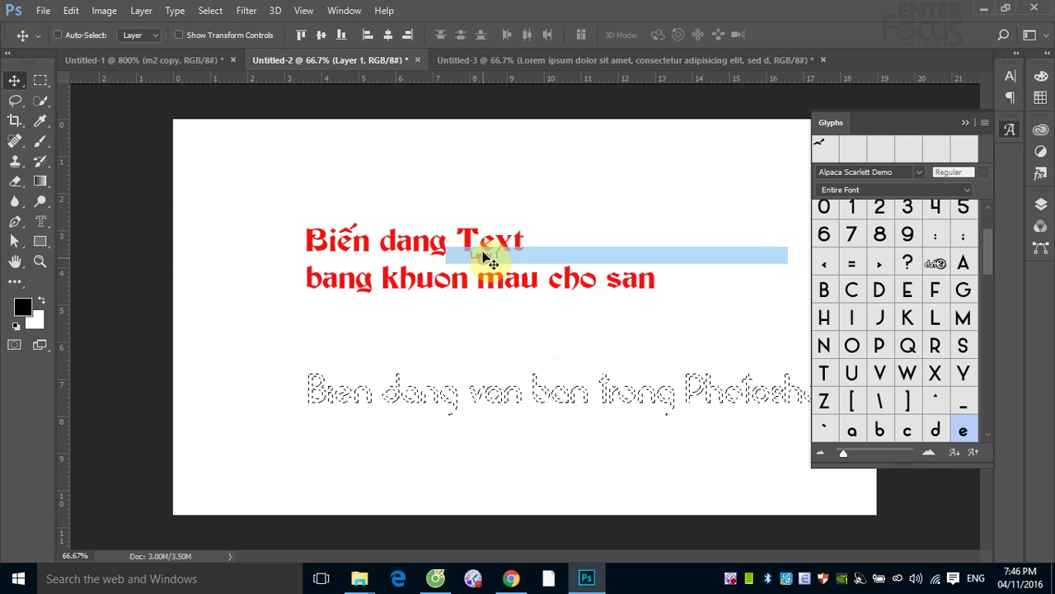
pyautogui.click(43, 221)
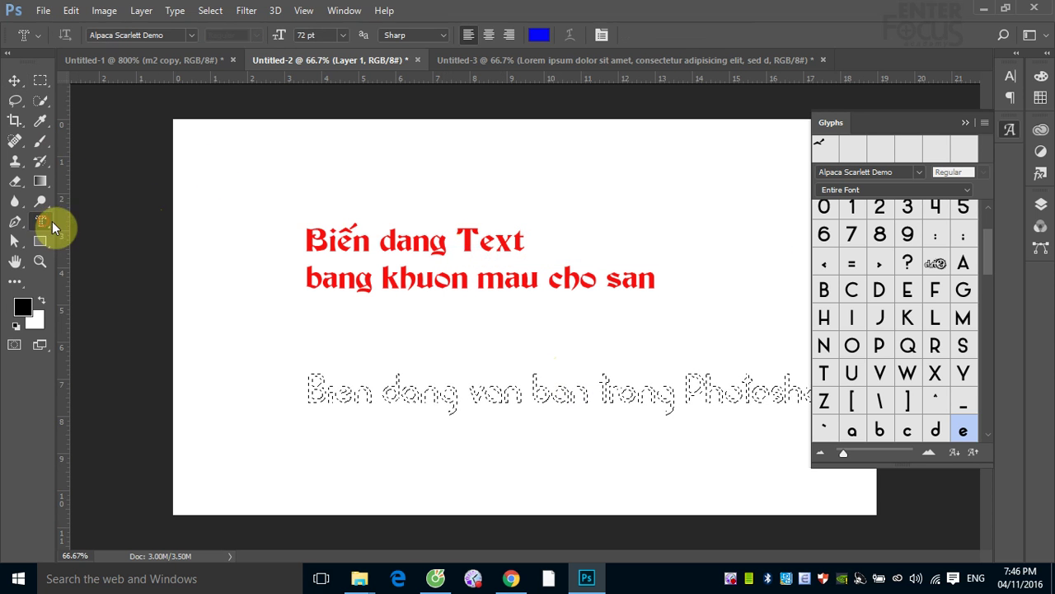
pyautogui.rightClick(43, 224)
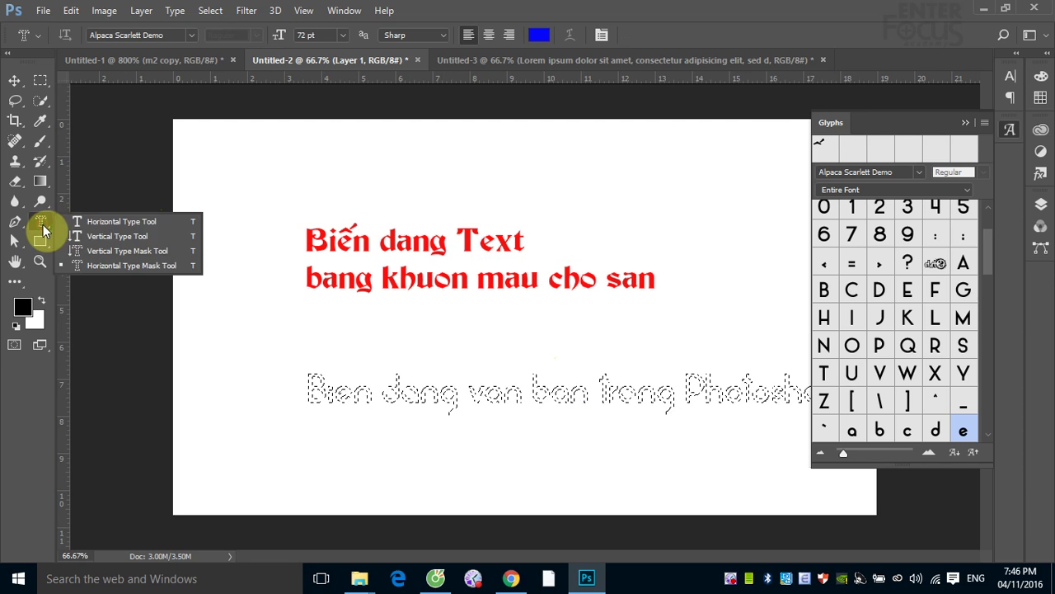
pyautogui.click(94, 216)
pyautogui.click(384, 245)
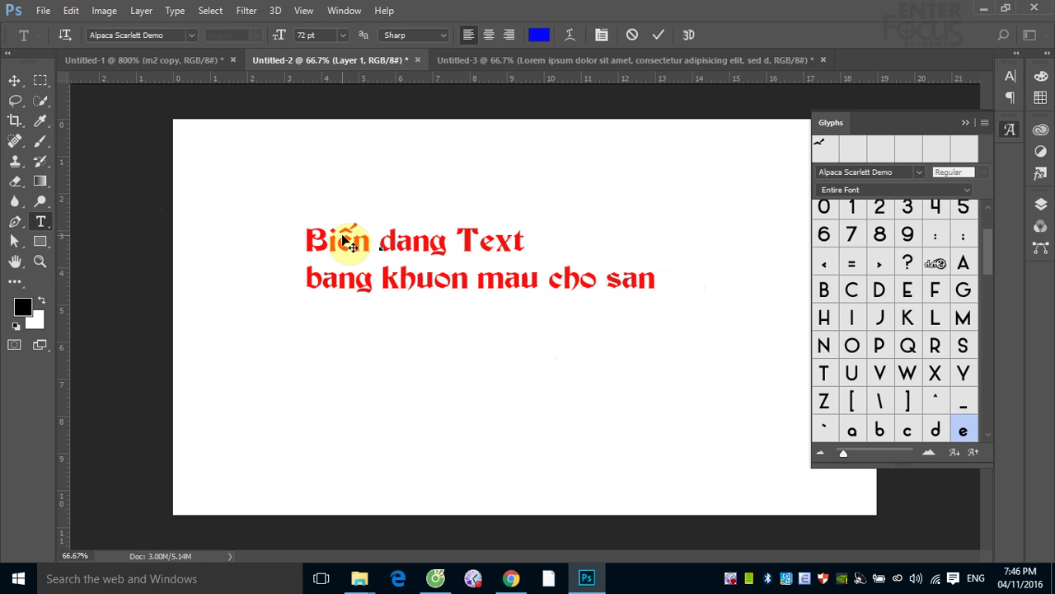
# - Attempt the 3D conversion, dismiss the empty-selection error, and show the Layers panel
pyautogui.click(687, 38)
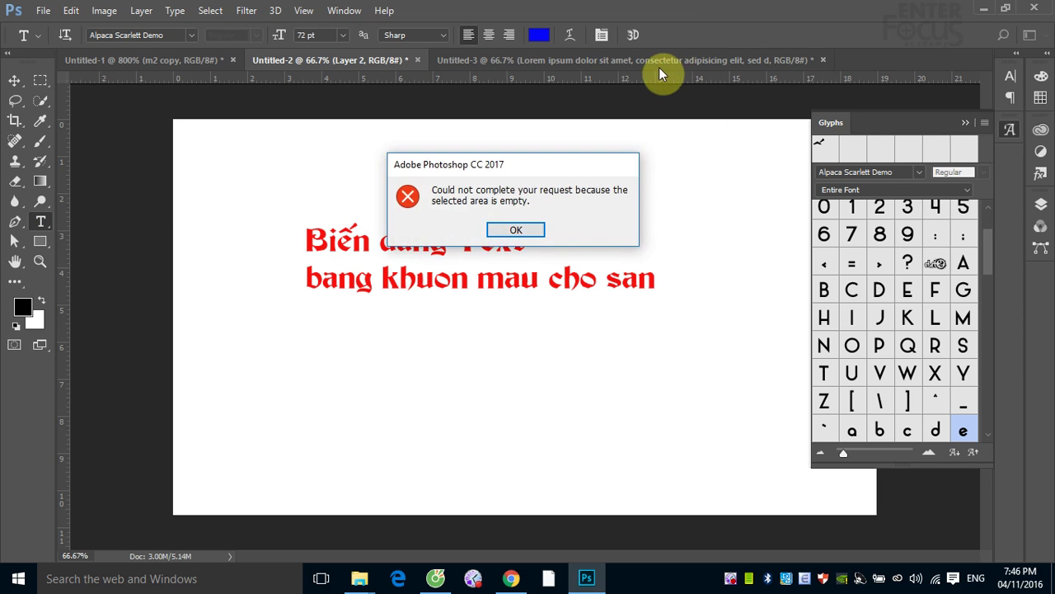
pyautogui.click(507, 231)
pyautogui.click(1039, 205)
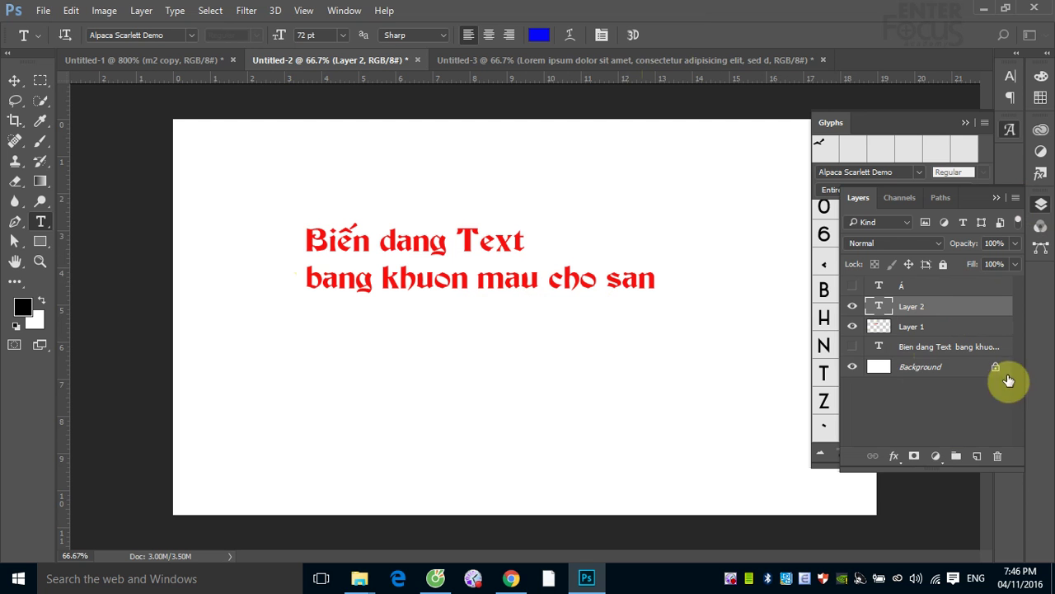
# - Select the Bien dang Text layer, hide red Layer 1, and move the heading down-left
pyautogui.click(902, 347)
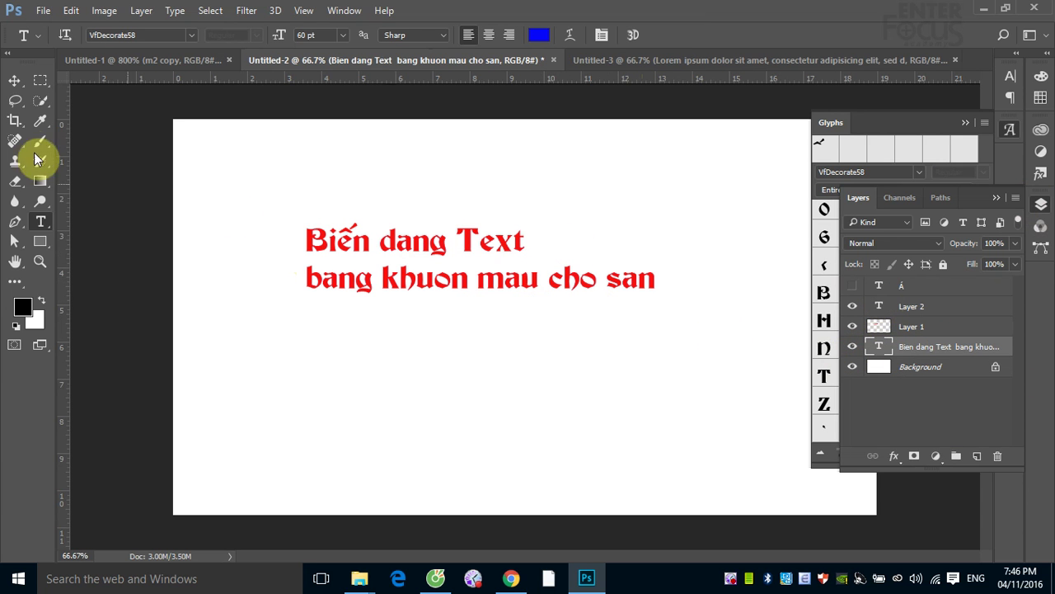
pyautogui.click(15, 80)
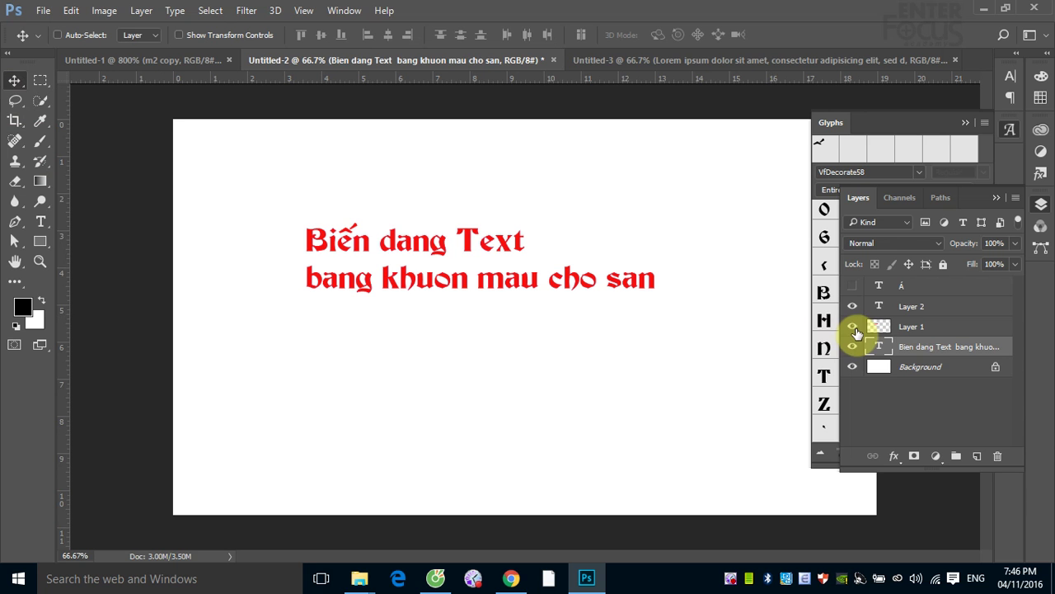
pyautogui.click(854, 328)
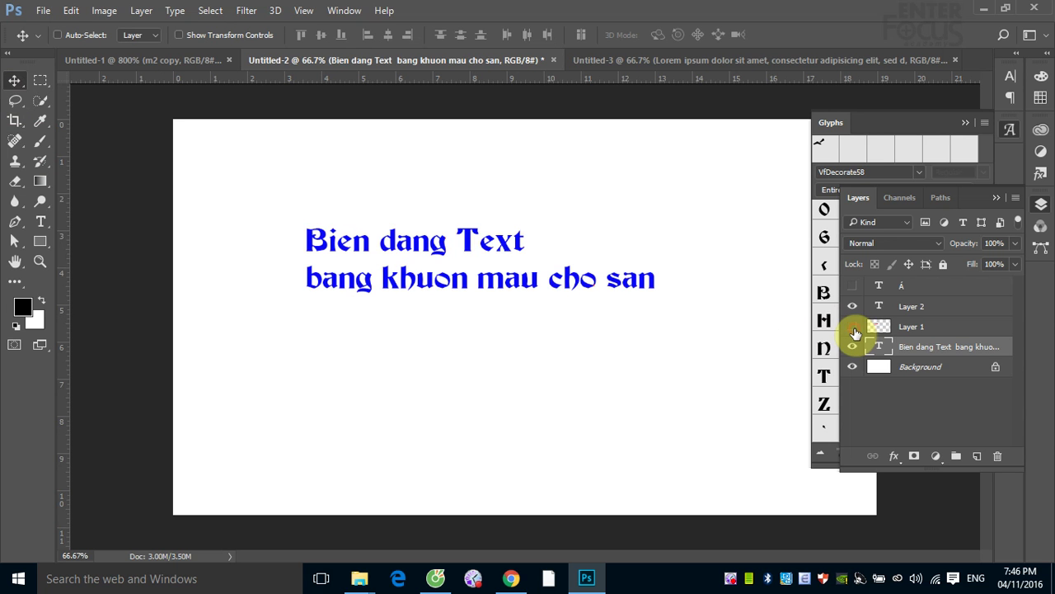
pyautogui.rightClick(569, 276)
pyautogui.click(588, 278)
pyautogui.moveTo(569, 283); pyautogui.dragTo(525, 348)
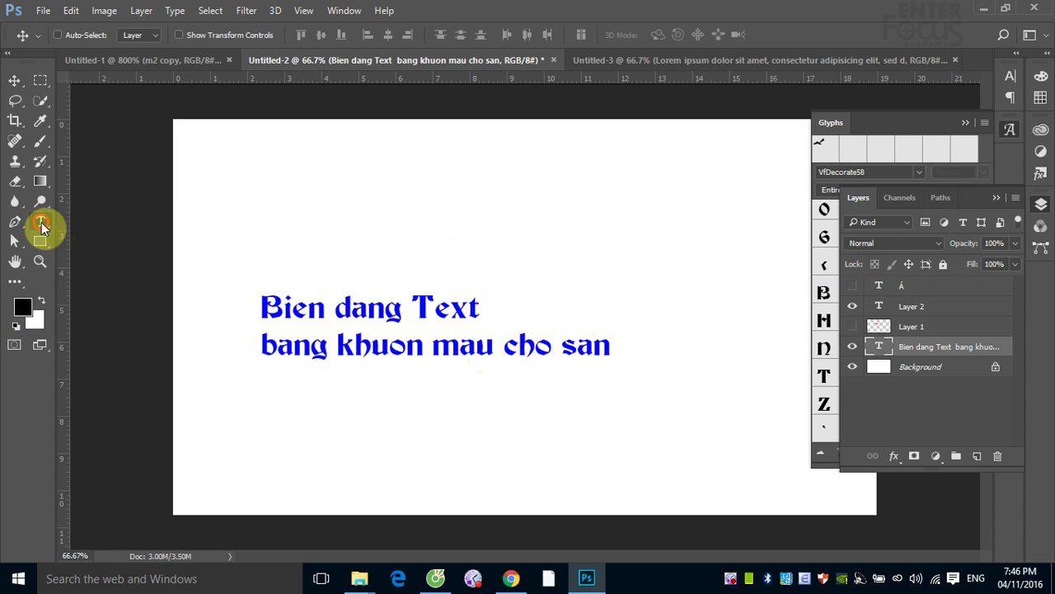
# - Start converting the blue heading to 3D from the Type options bar
pyautogui.click(42, 223)
pyautogui.click(386, 314)
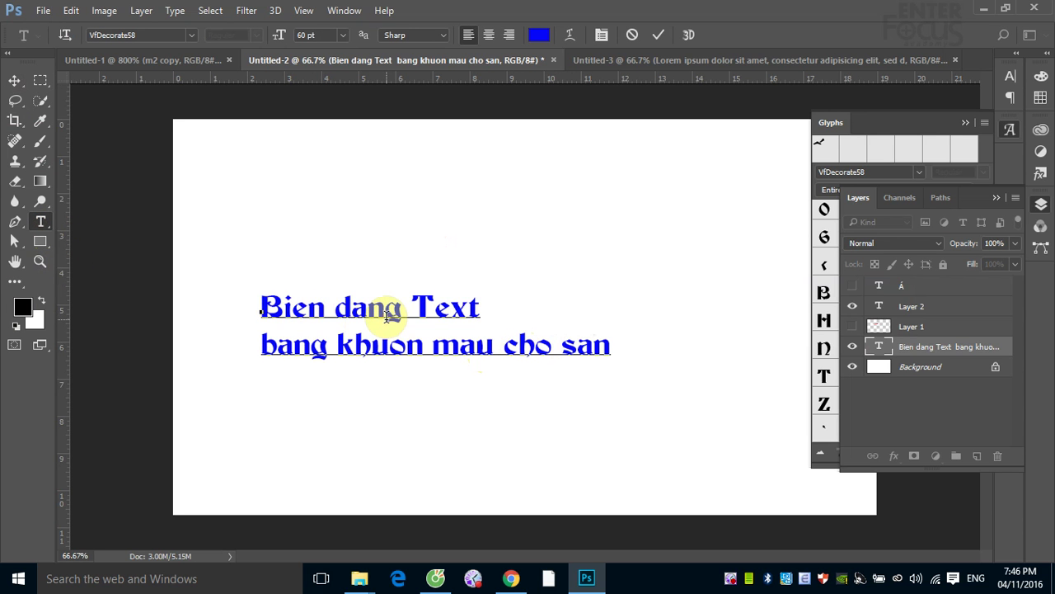
pyautogui.click(694, 39)
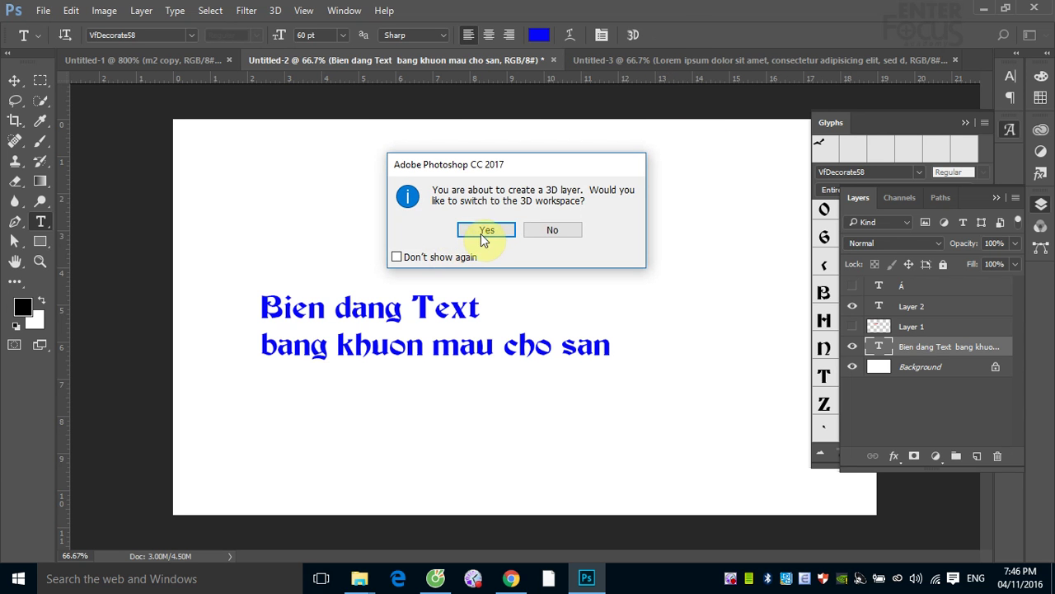
# - Switch to the 3D workspace and tilt the extruded text about 15° around its X axis
pyautogui.click(483, 231)
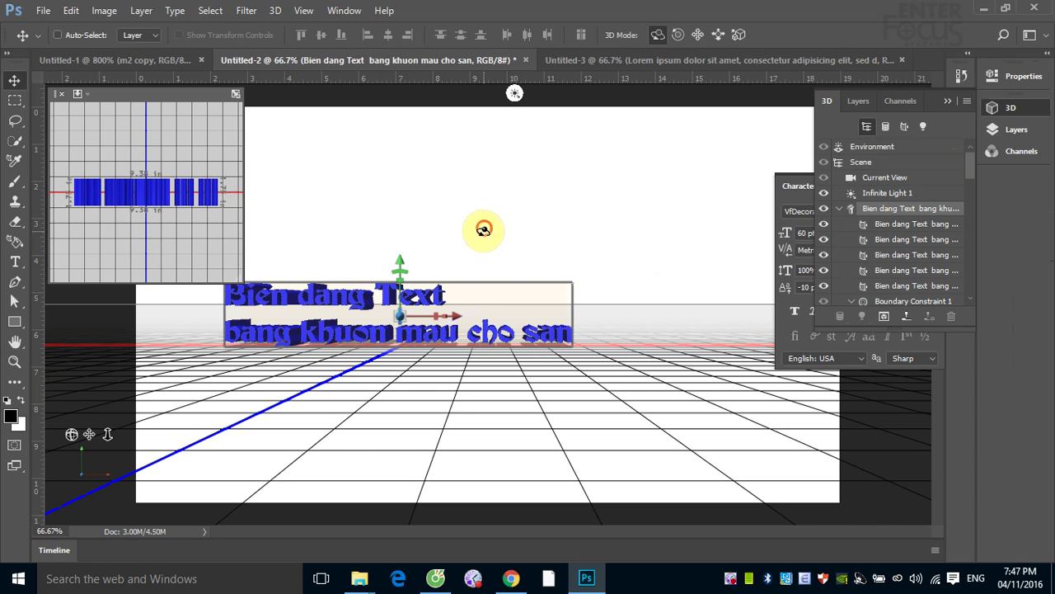
pyautogui.moveTo(480, 228)
pyautogui.mouseDown()
pyautogui.moveTo(479, 290)
pyautogui.moveTo(467, 305)
pyautogui.moveTo(484, 346)
pyautogui.moveTo(500, 347)
pyautogui.moveTo(516, 432)
pyautogui.moveTo(498, 273)
pyautogui.moveTo(370, 253)
pyautogui.mouseUp()
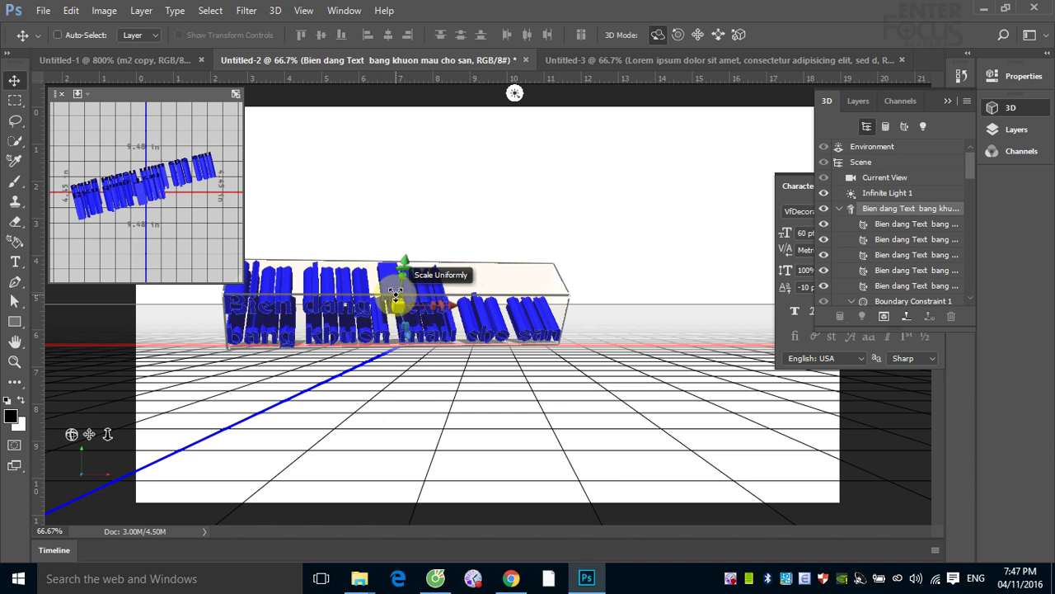
pyautogui.moveTo(385, 290)
pyautogui.mouseDown()
pyautogui.moveTo(474, 249)
pyautogui.moveTo(469, 181)
pyautogui.mouseUp()
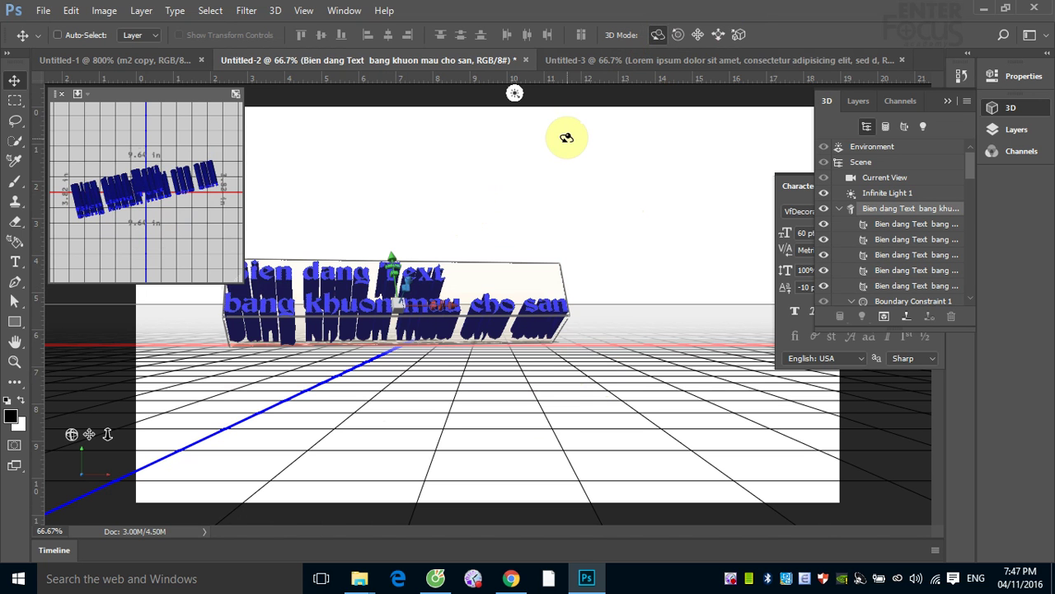
pyautogui.moveTo(360, 321); pyautogui.dragTo(483, 294)
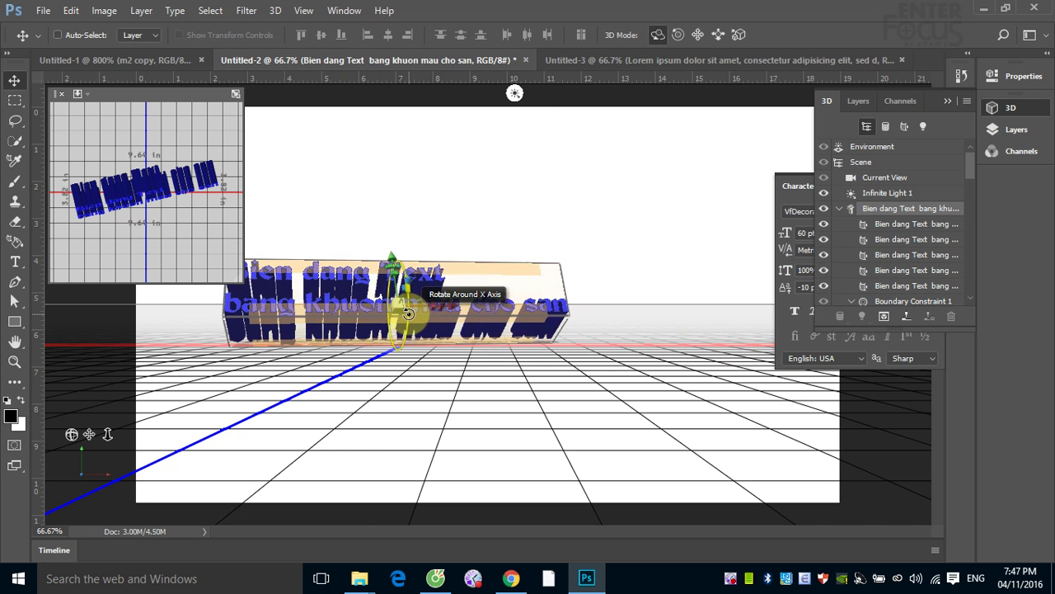
pyautogui.moveTo(397, 300)
pyautogui.mouseDown()
pyautogui.moveTo(414, 363)
pyautogui.moveTo(402, 334)
pyautogui.moveTo(397, 374)
pyautogui.mouseUp()
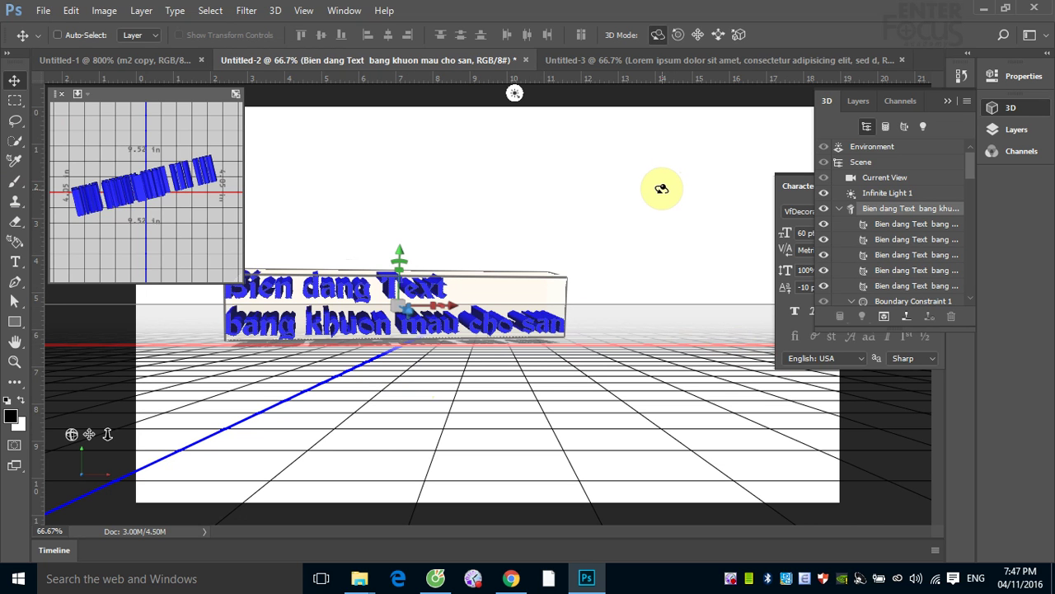
# - Swap the top-down view into the main view and hide the 3D mesh bounding box
pyautogui.click(236, 94)
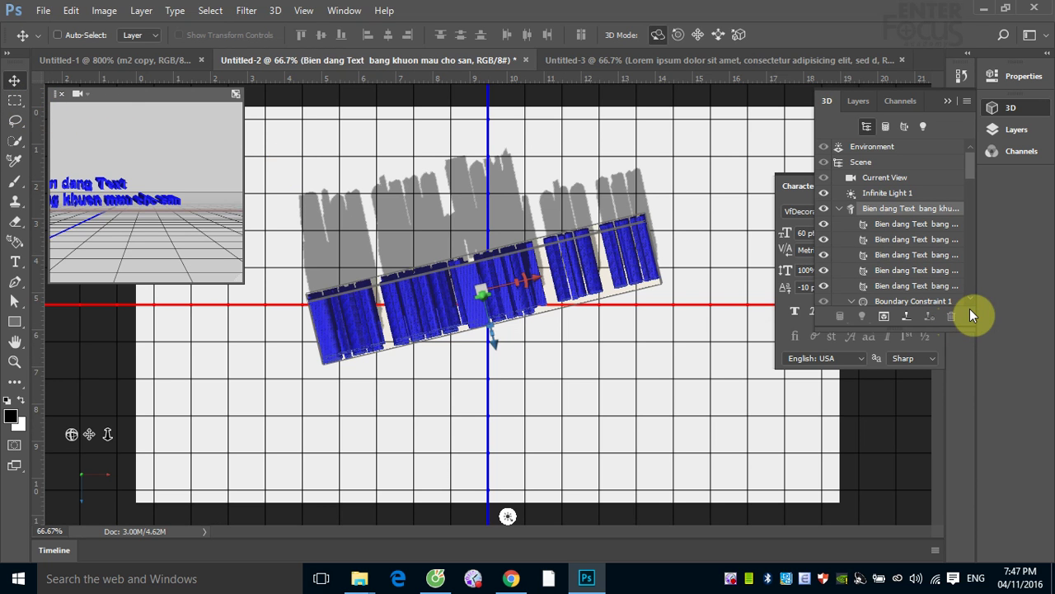
pyautogui.click(860, 101)
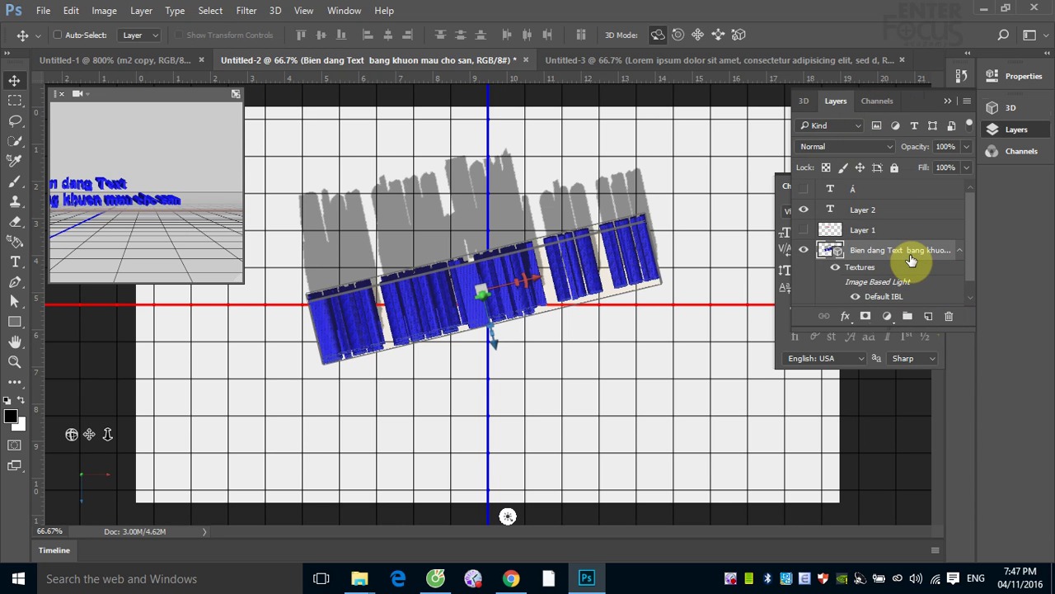
pyautogui.click(303, 12)
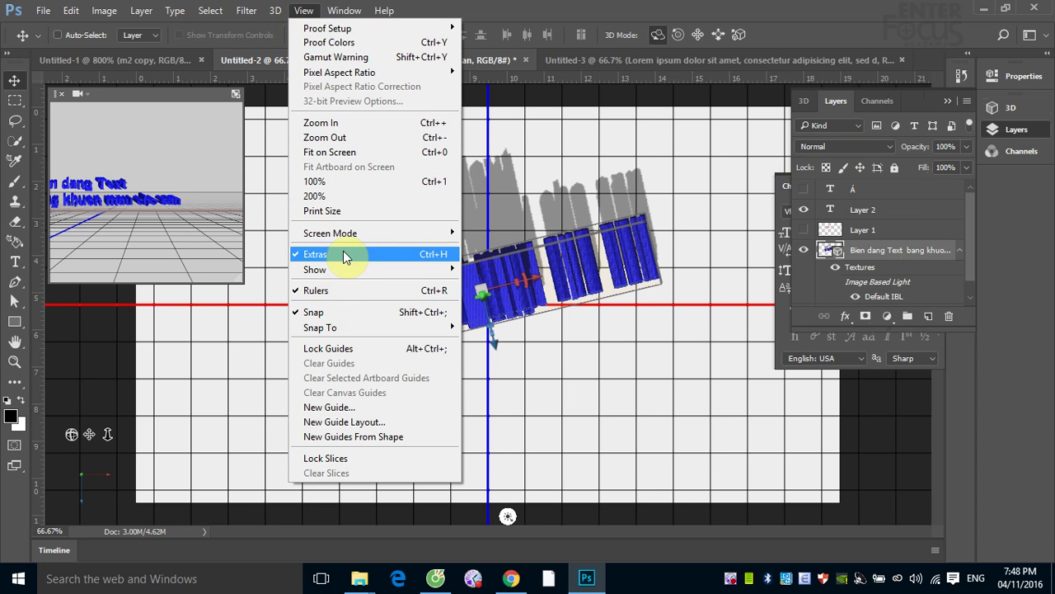
pyautogui.moveTo(347, 269)
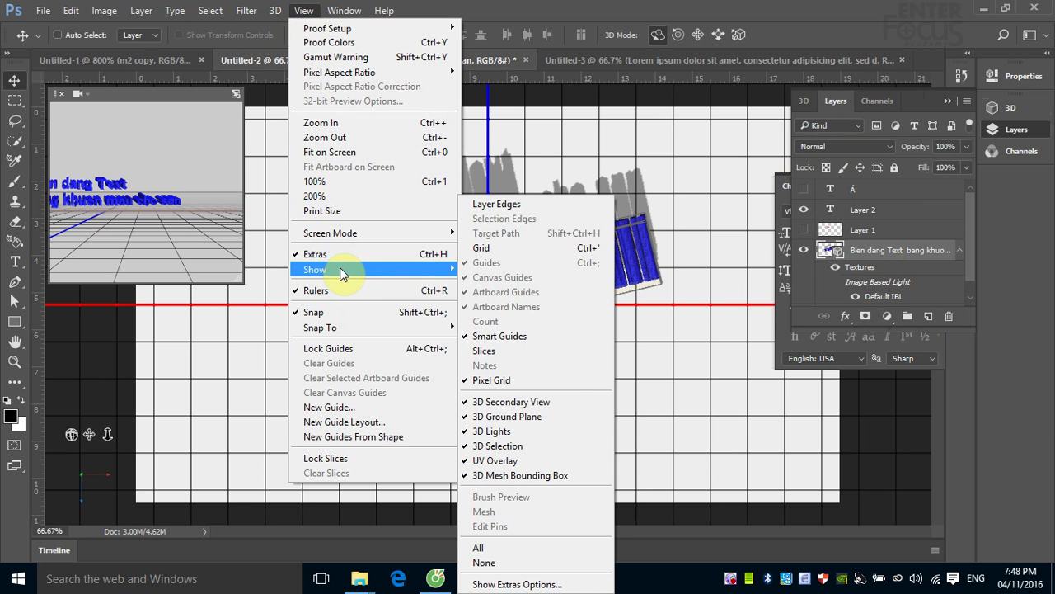
pyautogui.click(484, 475)
# - Hide the 3D secondary view from View > Show
pyautogui.click(303, 10)
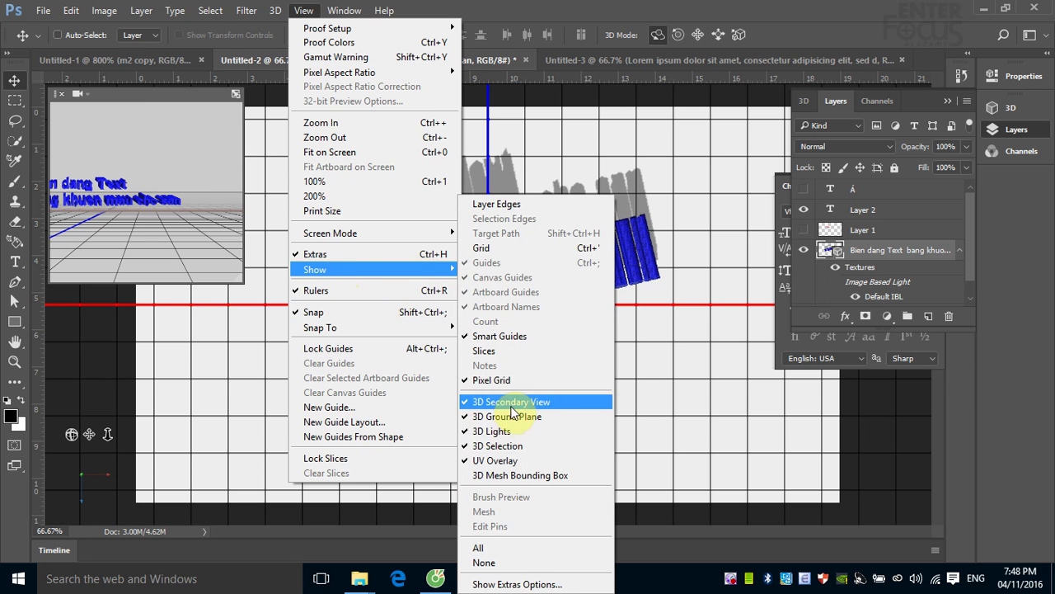
pyautogui.click(503, 402)
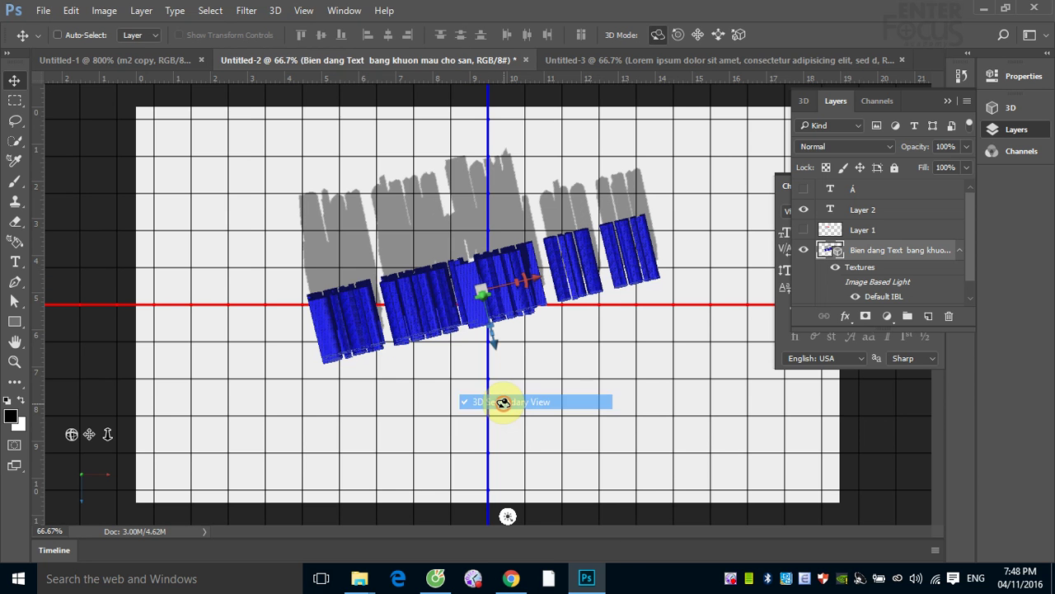
pyautogui.click(305, 11)
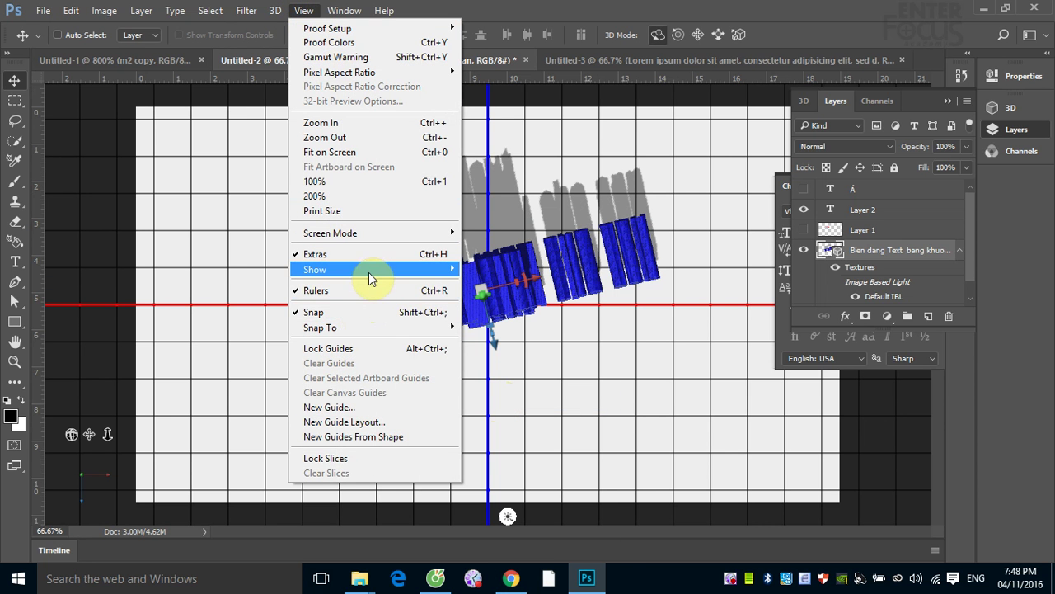
pyautogui.moveTo(371, 269)
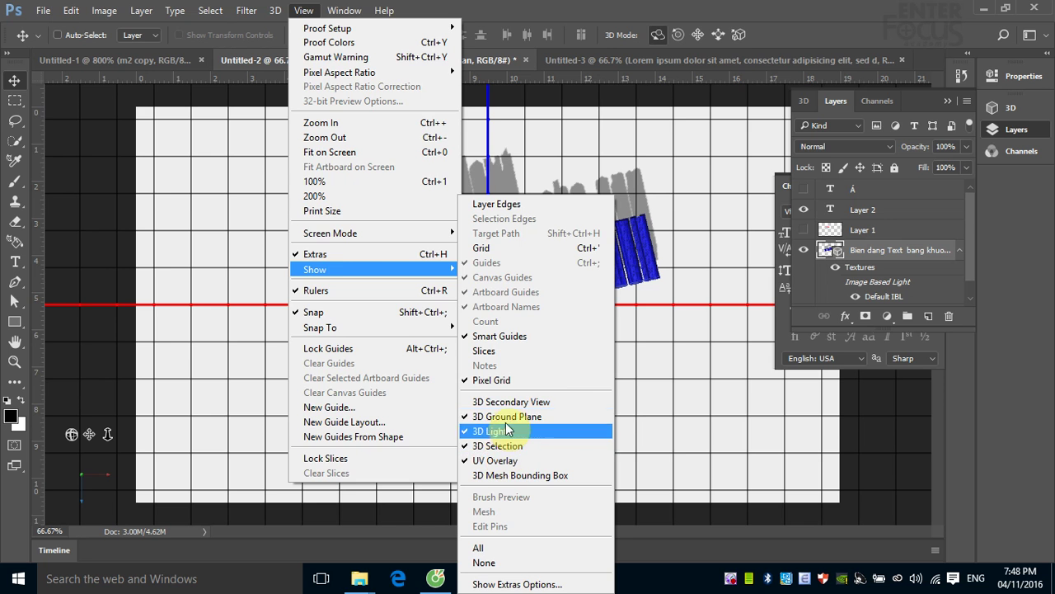
pyautogui.click(802, 23)
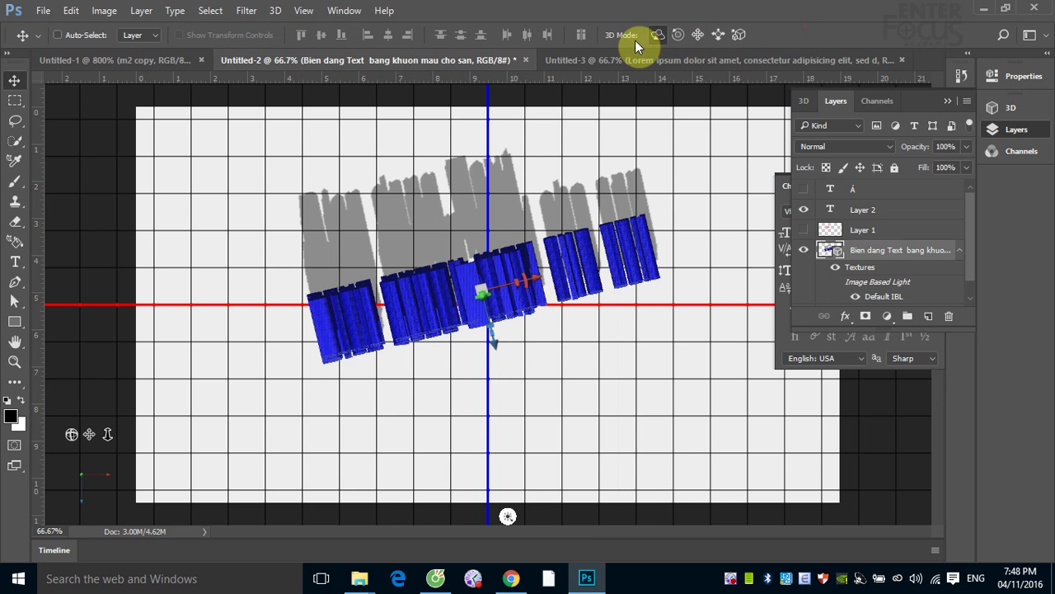
# - Switch to the Essentials workspace and hide the 3D ground plane grid
pyautogui.click(1048, 43)
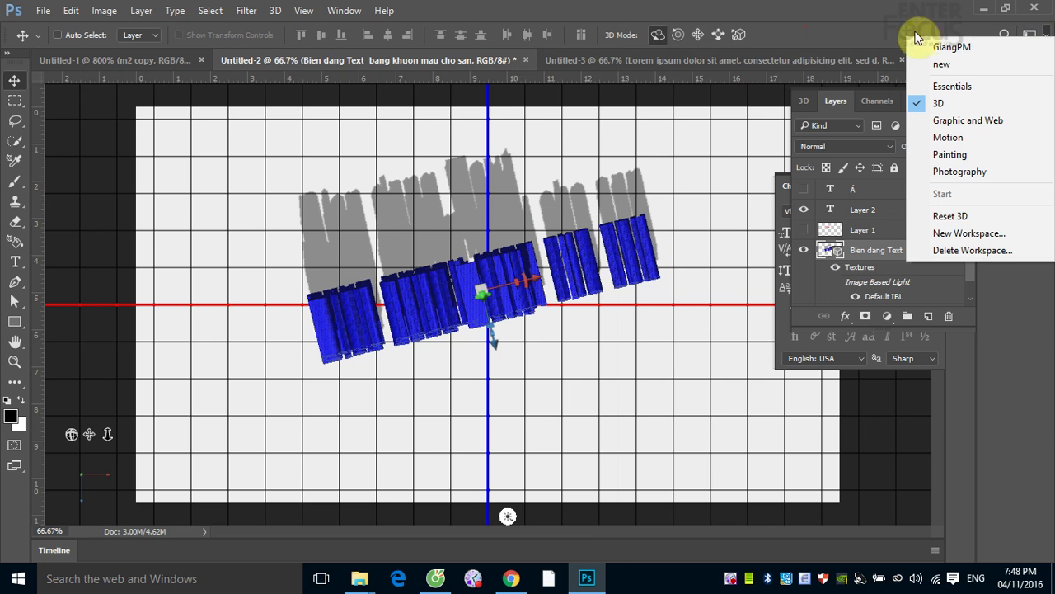
pyautogui.click(958, 89)
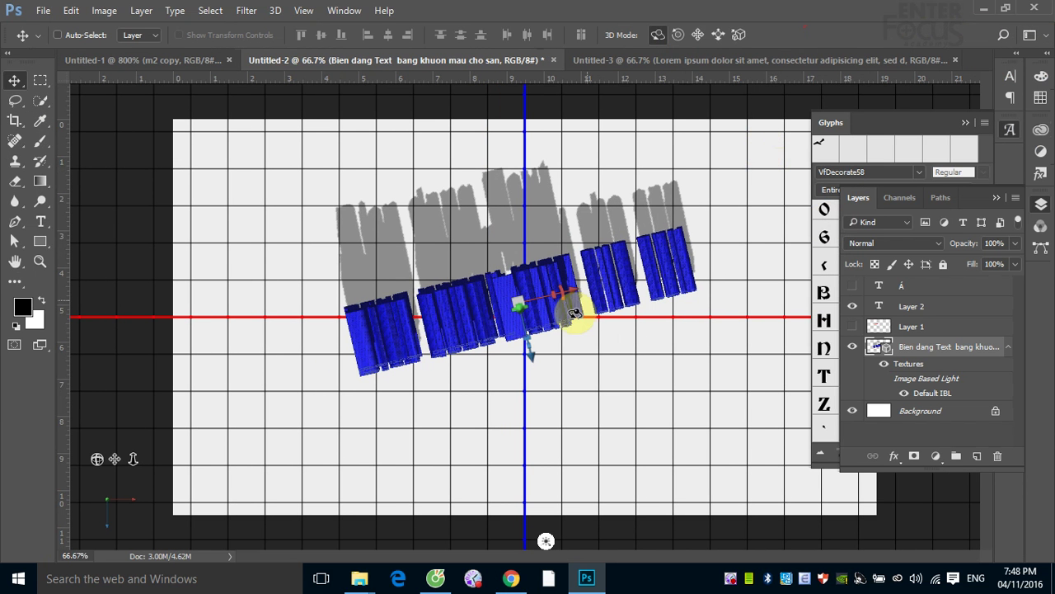
pyautogui.press('ctrl')
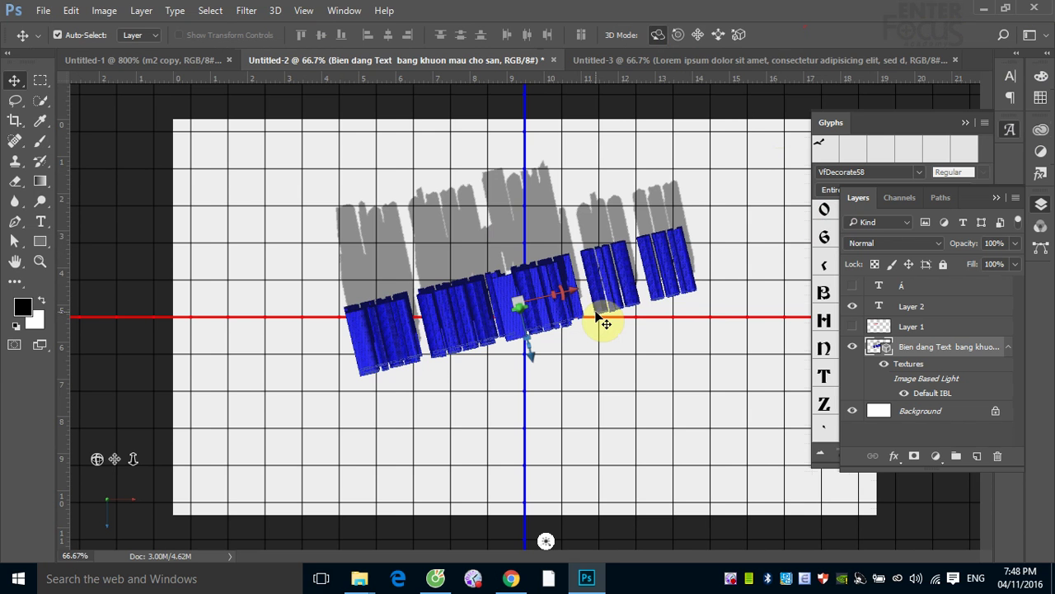
pyautogui.hotkey('ctrl', "'")
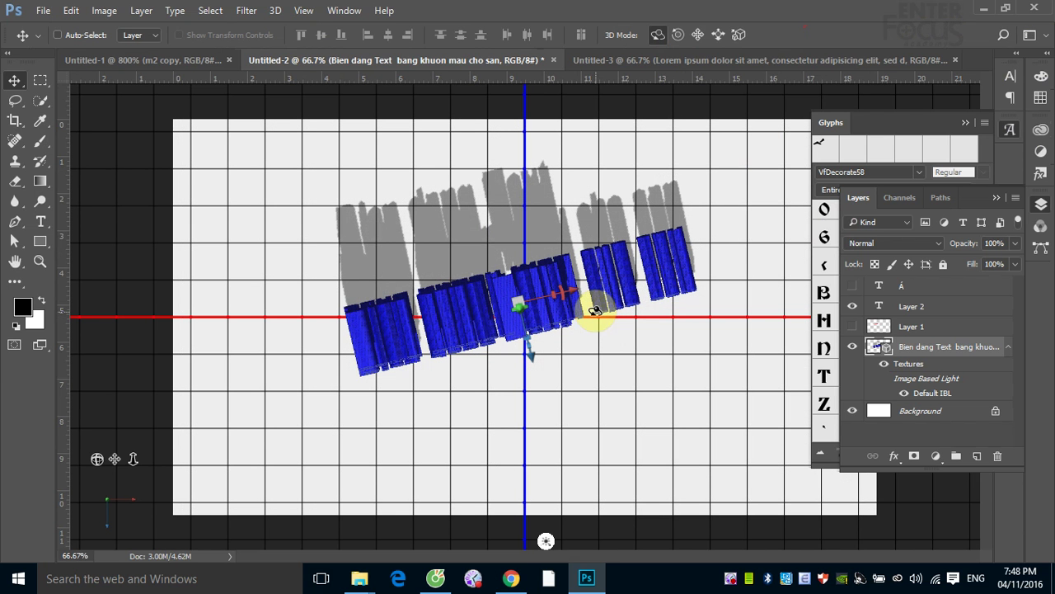
pyautogui.click(346, 12)
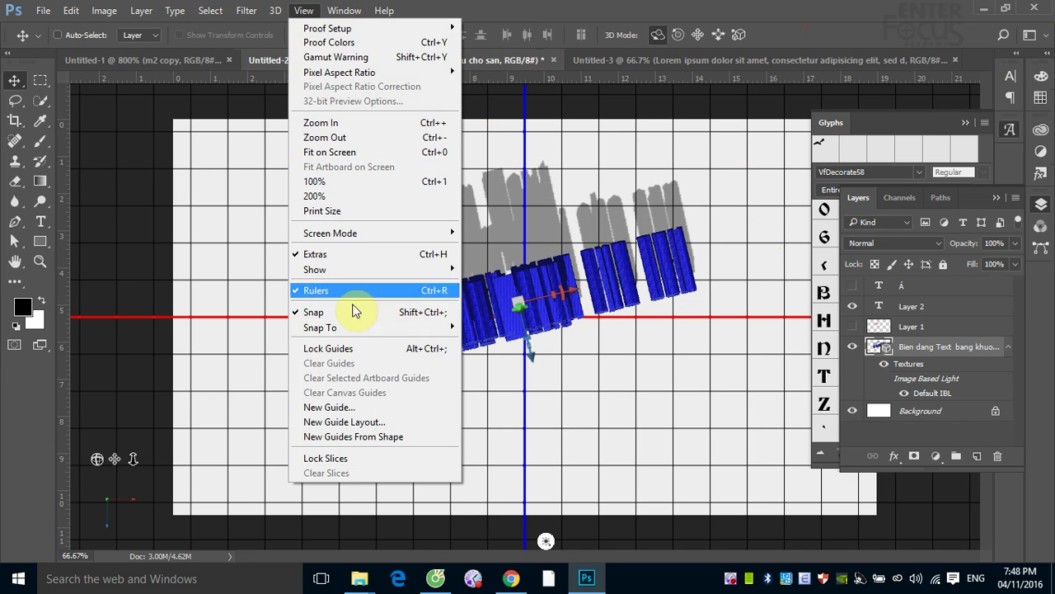
pyautogui.moveTo(373, 269)
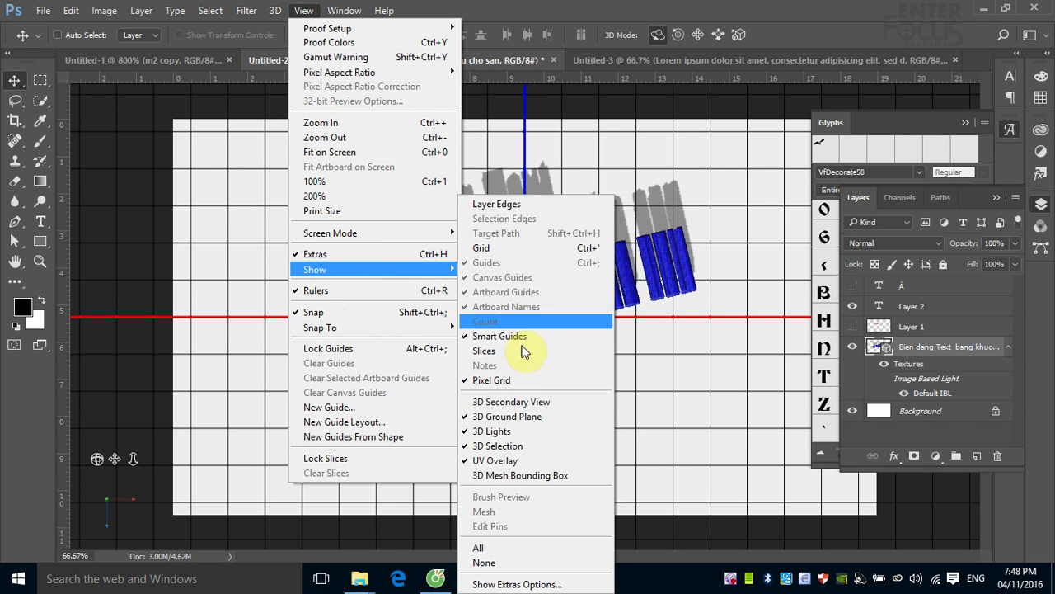
pyautogui.click(477, 424)
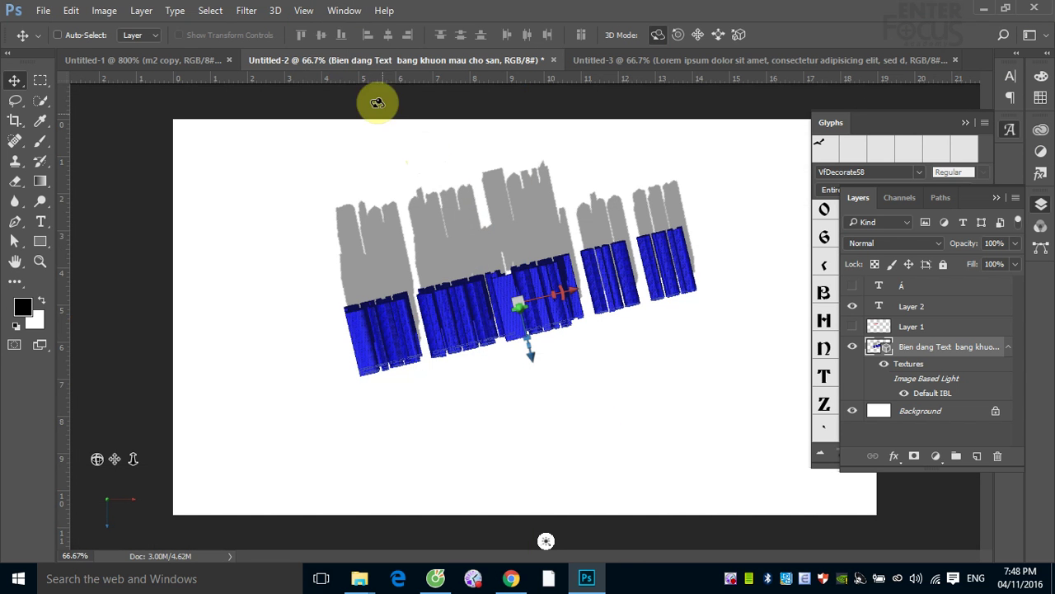
# - Turn off 3D Lights and 3D Selection display, then collapse the Layers and Glyphs panels
pyautogui.click(306, 13)
pyautogui.moveTo(315, 270)
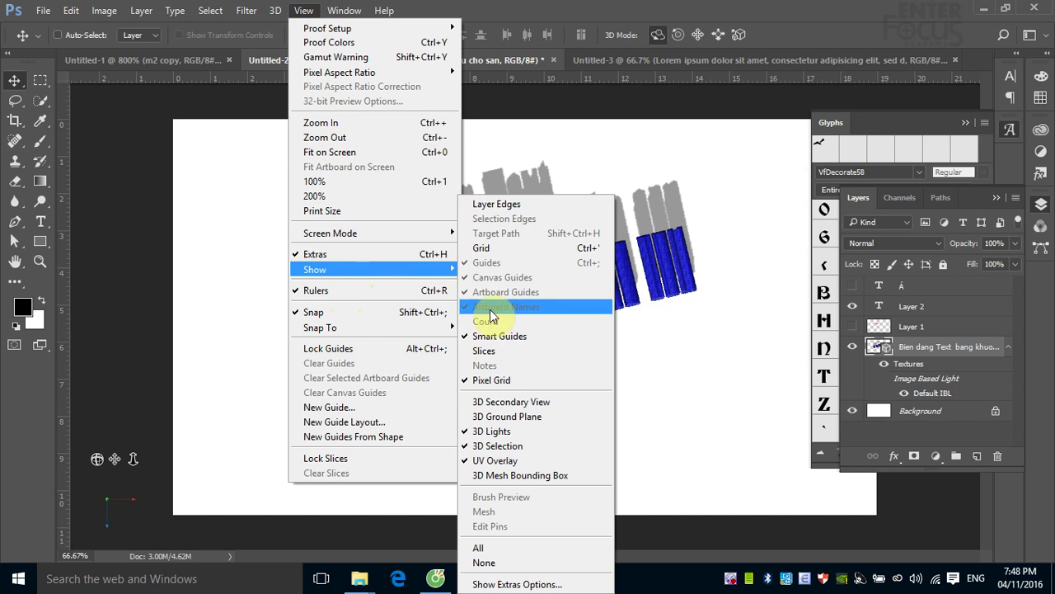
pyautogui.click(499, 431)
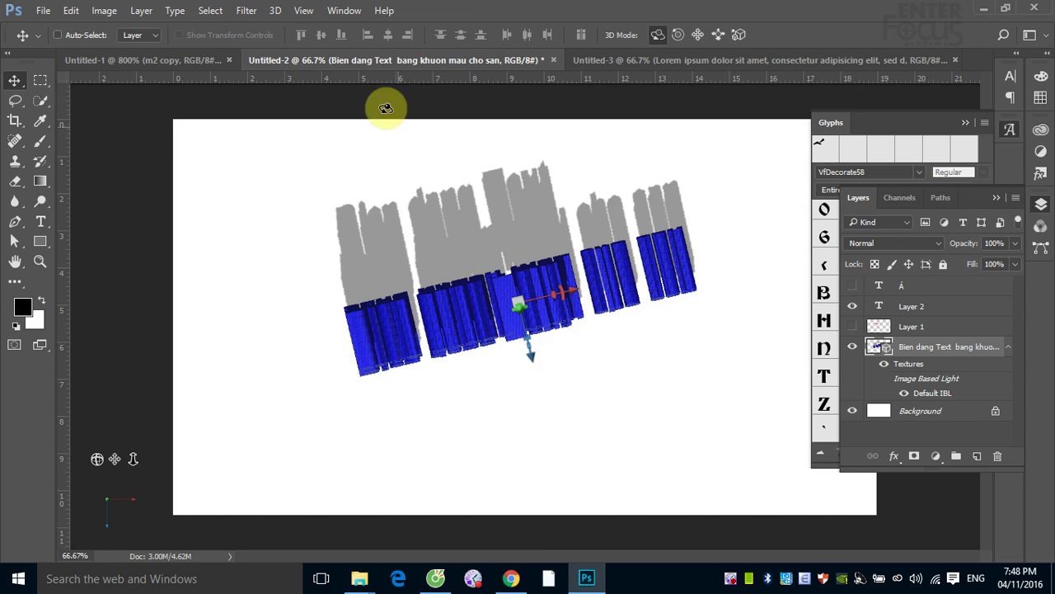
pyautogui.click(305, 11)
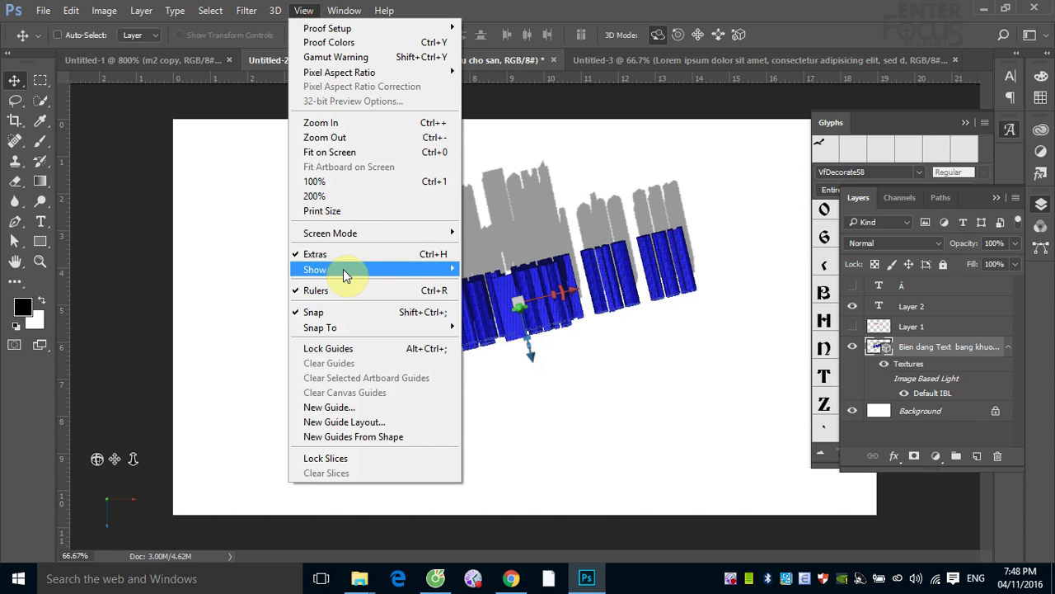
pyautogui.click(498, 446)
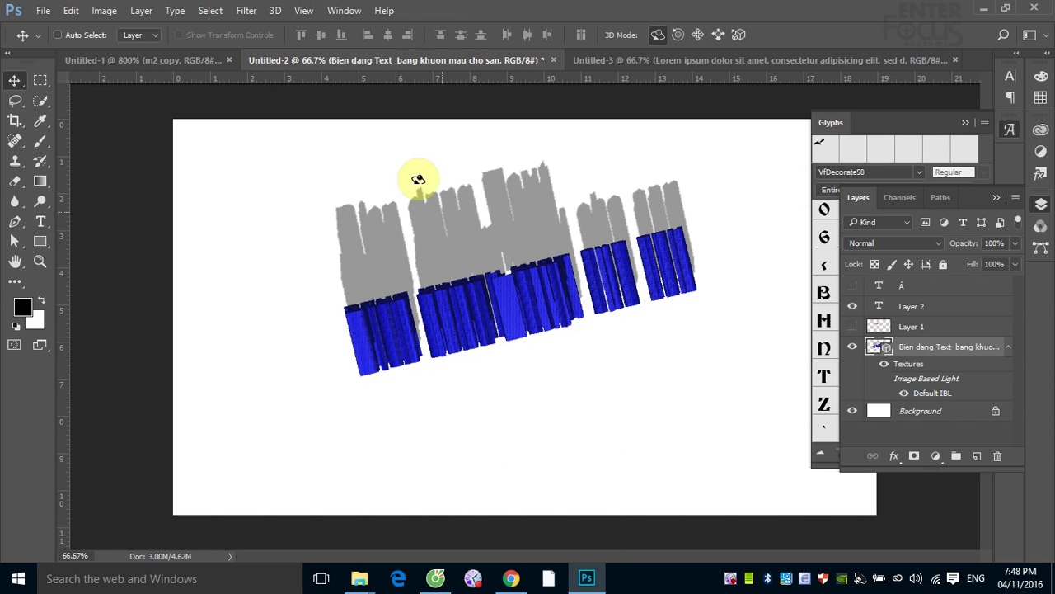
pyautogui.click(307, 11)
pyautogui.moveTo(315, 270)
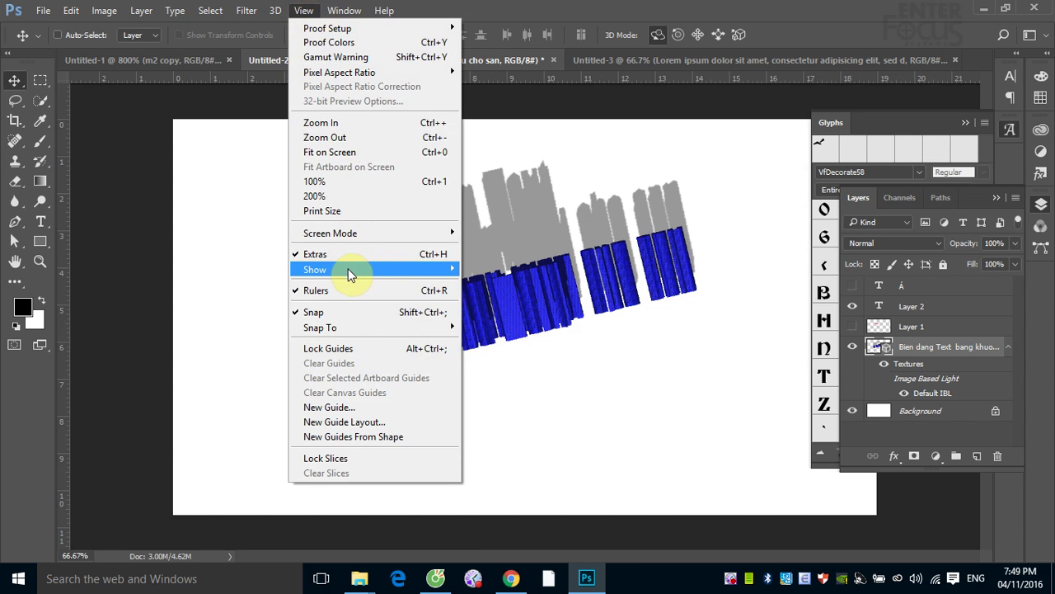
pyautogui.click(498, 446)
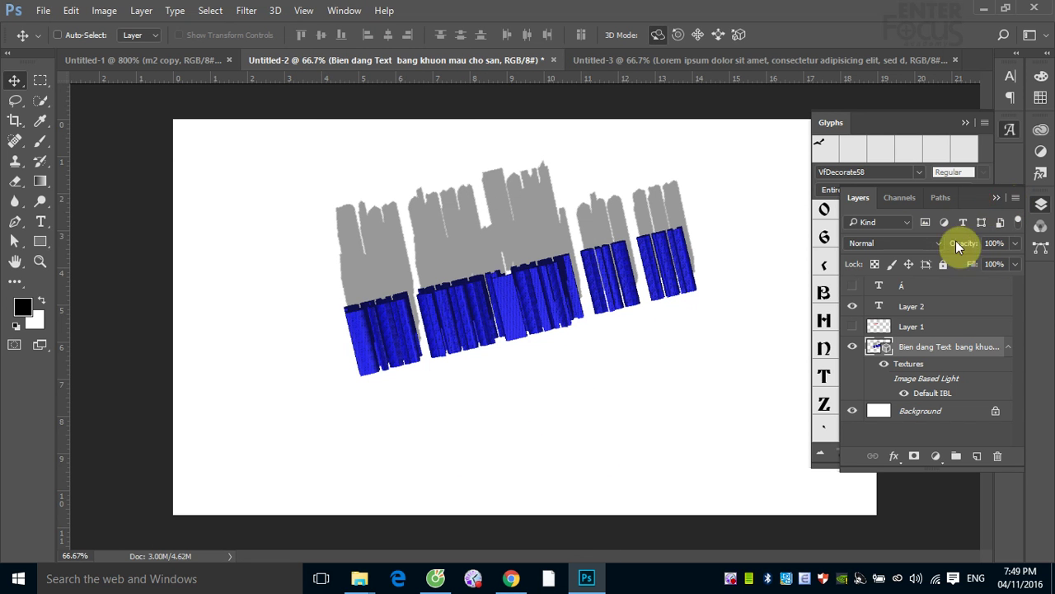
pyautogui.click(996, 198)
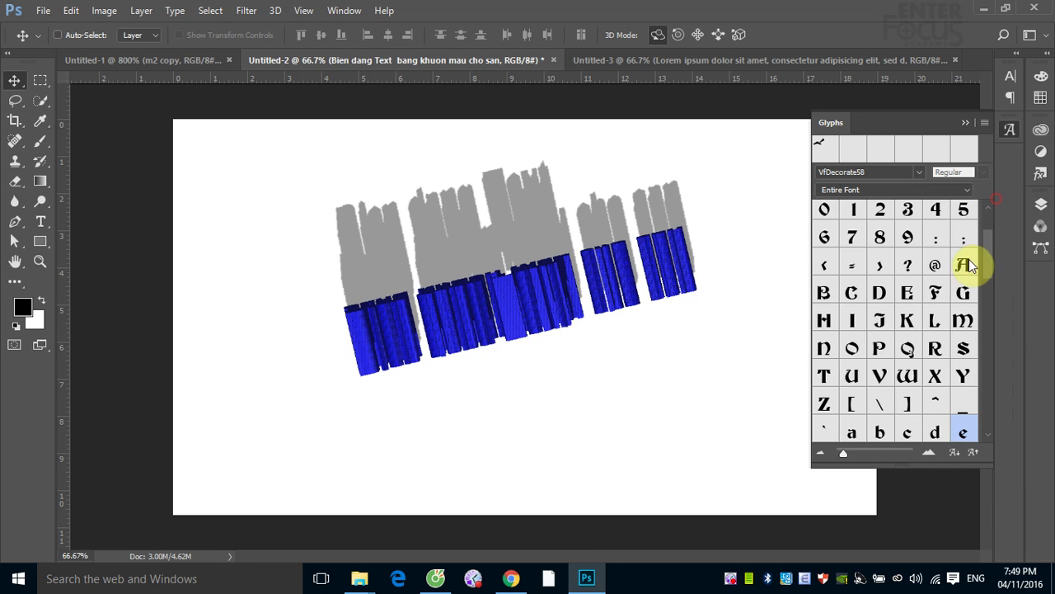
pyautogui.click(968, 119)
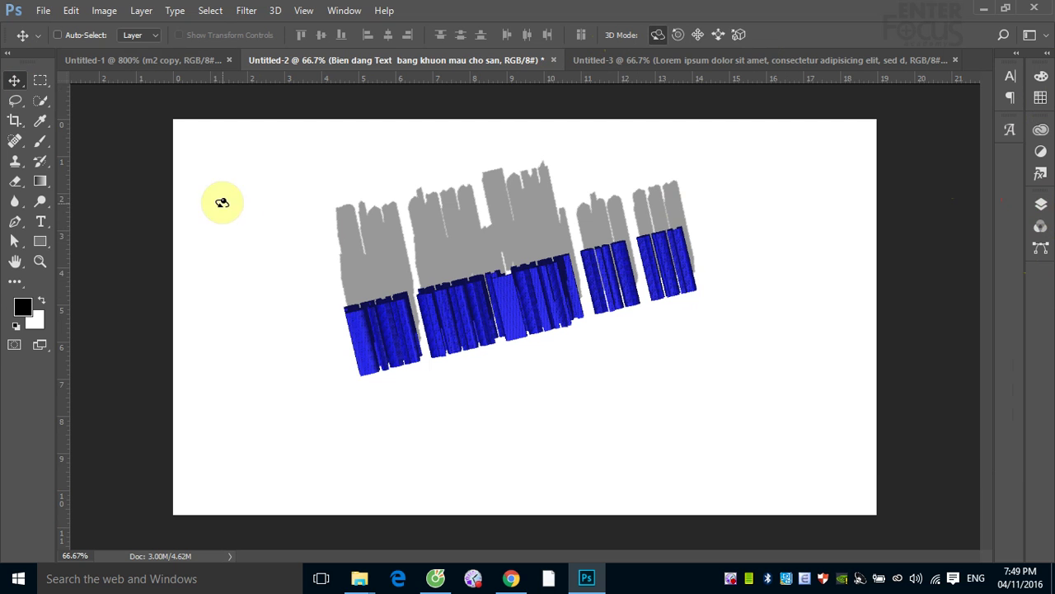
# - Open the Layers panel and toggle the 3D text layer's visibility off and on
pyautogui.click(1042, 204)
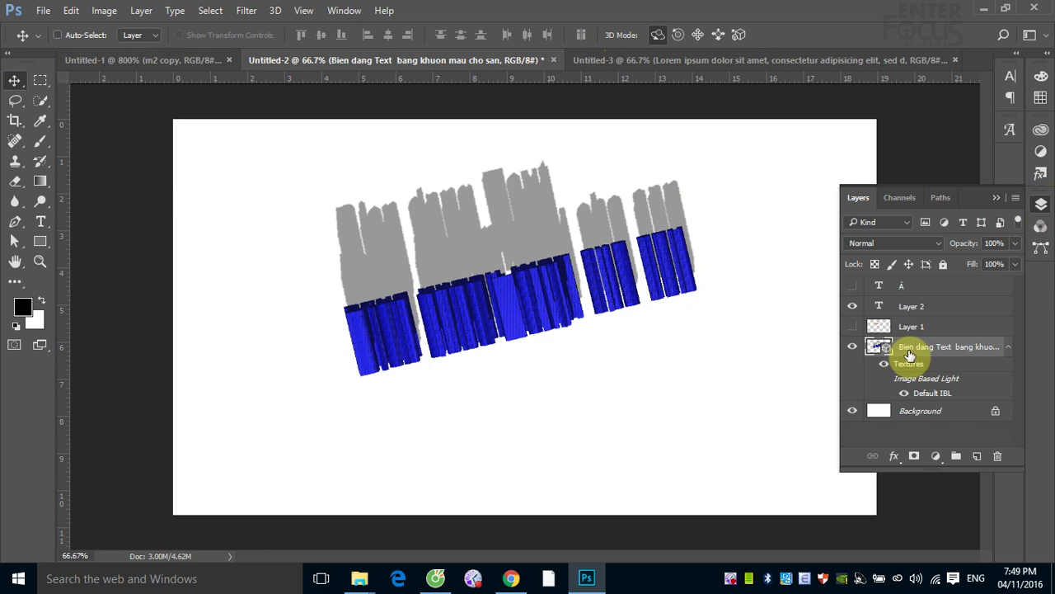
pyautogui.click(853, 350)
pyautogui.click(852, 349)
pyautogui.click(851, 349)
# - Check Textures and Default IBL by toggling them, leaving both on, and pick the 3D Slide tool
pyautogui.click(885, 366)
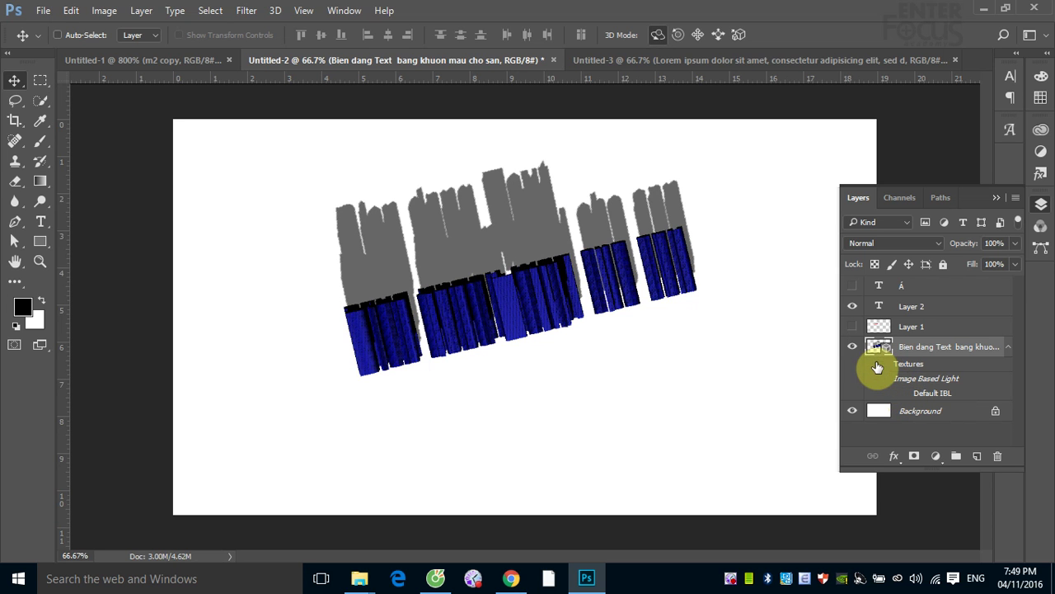
pyautogui.click(885, 365)
pyautogui.click(906, 395)
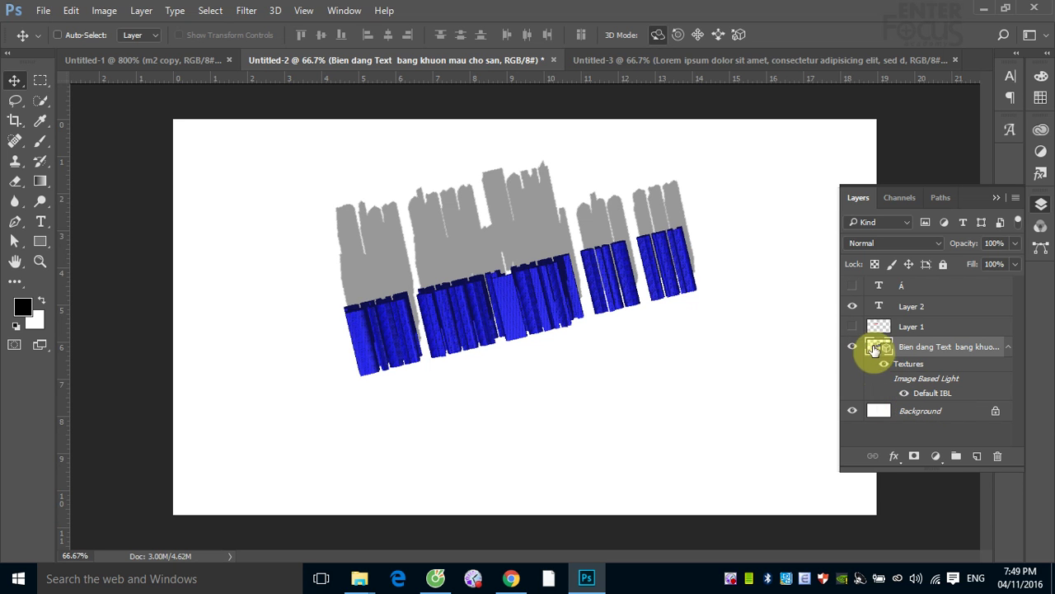
pyautogui.click(698, 35)
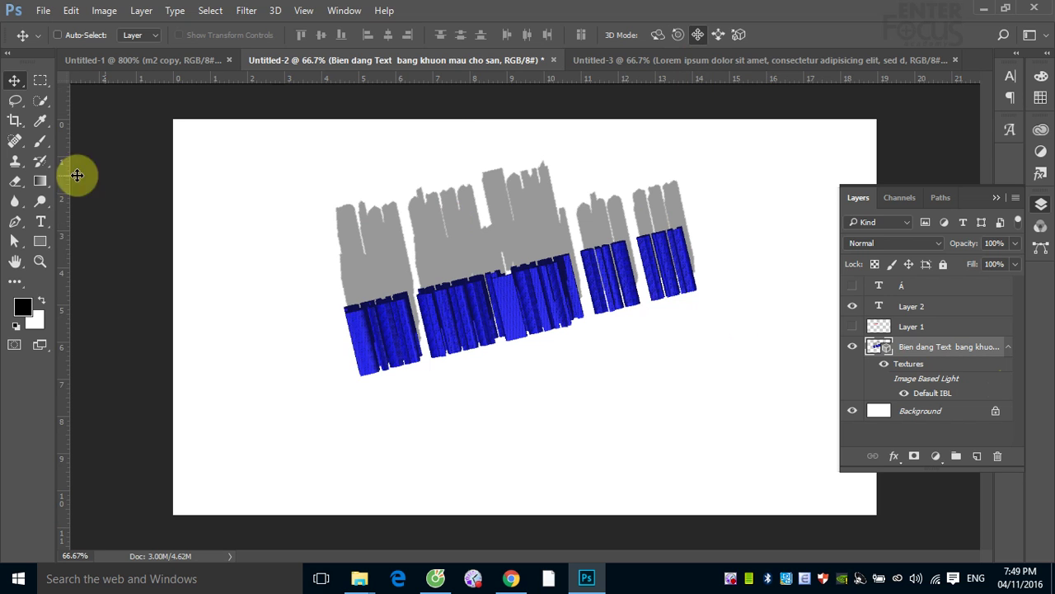